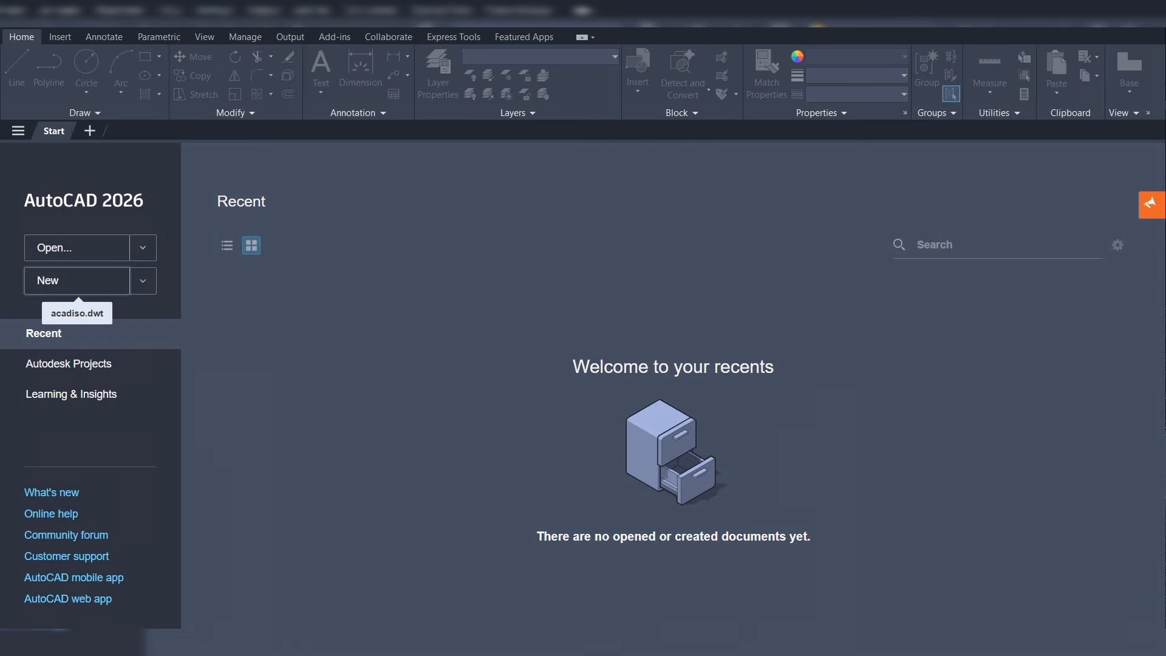
Create a new drawing from the default acadiso.dwt template and use the Drafting & Annotation workspace
click(77, 281)
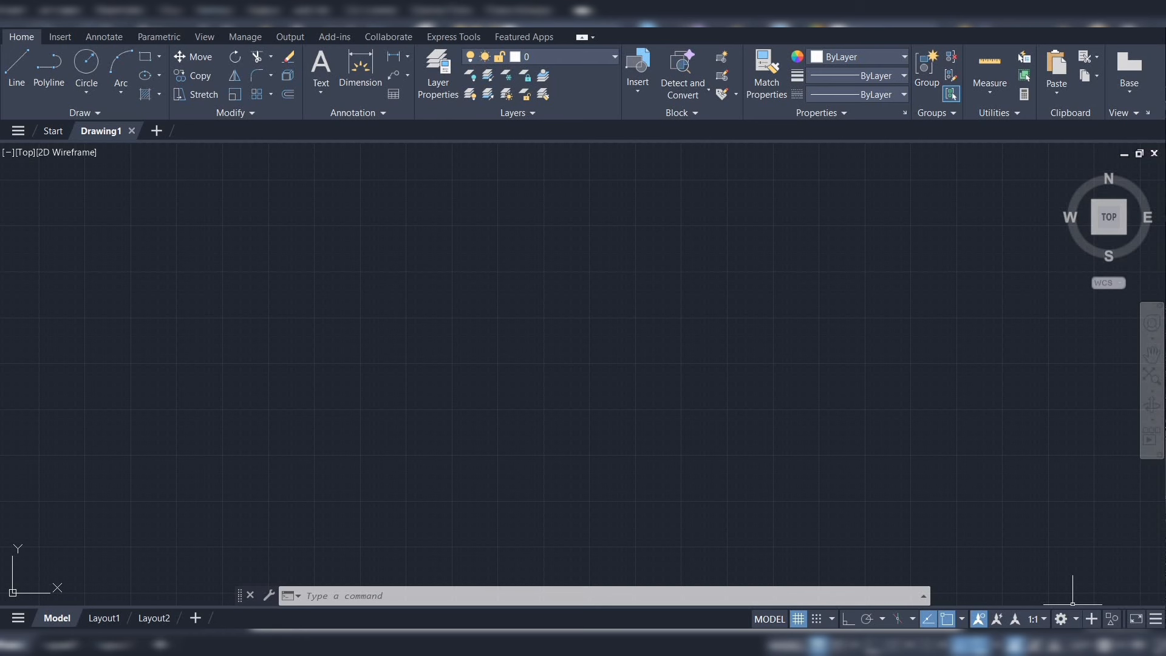
click(1061, 619)
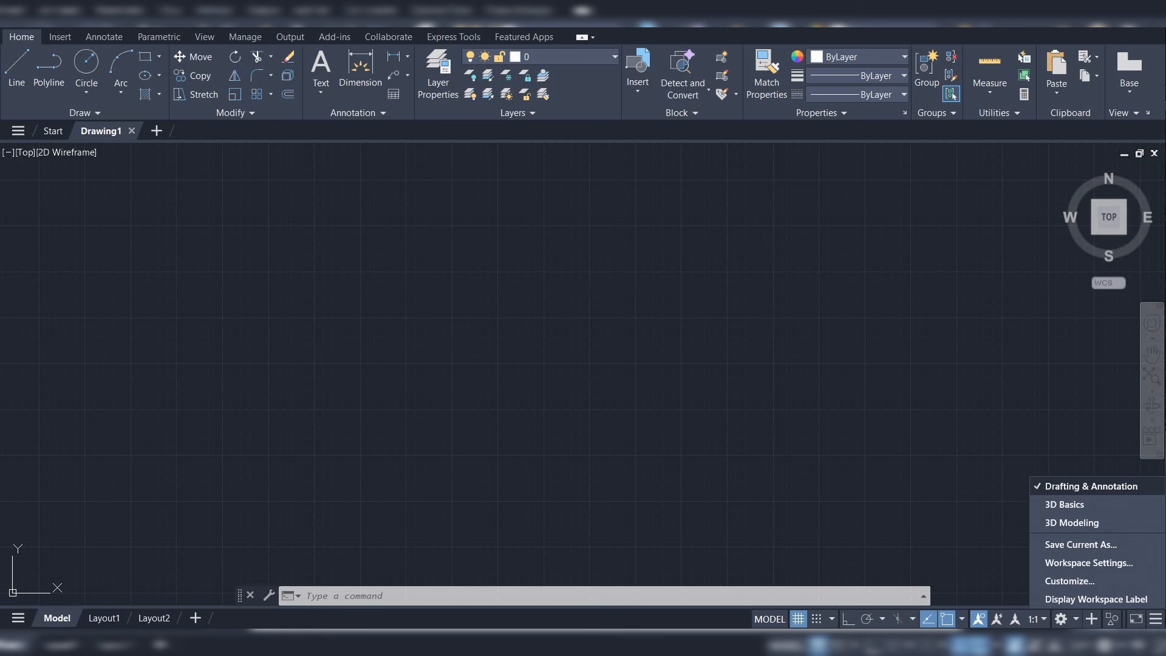
click(1064, 487)
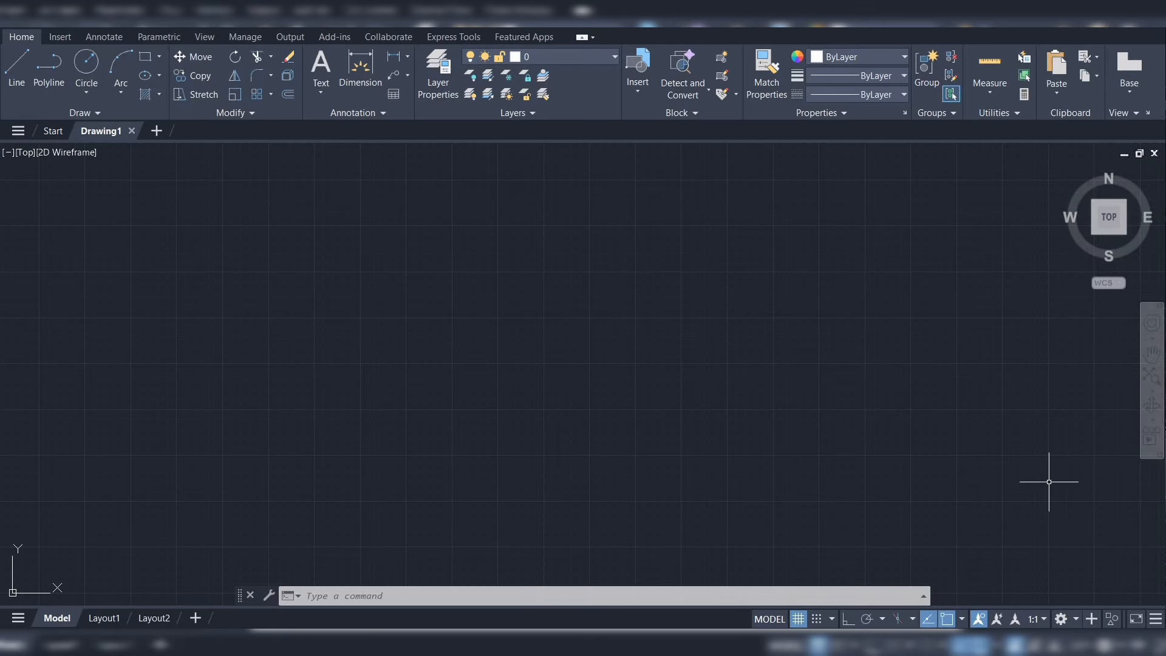
Set the length precision of the drawing units to 0.0
text(unit)
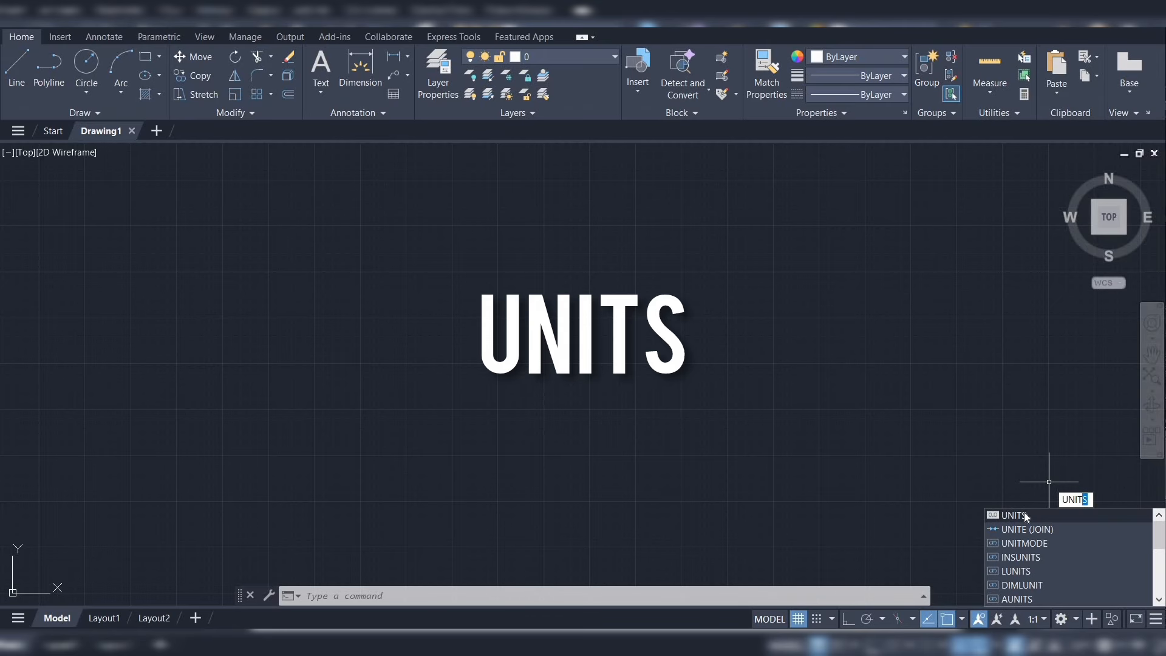
click(1026, 514)
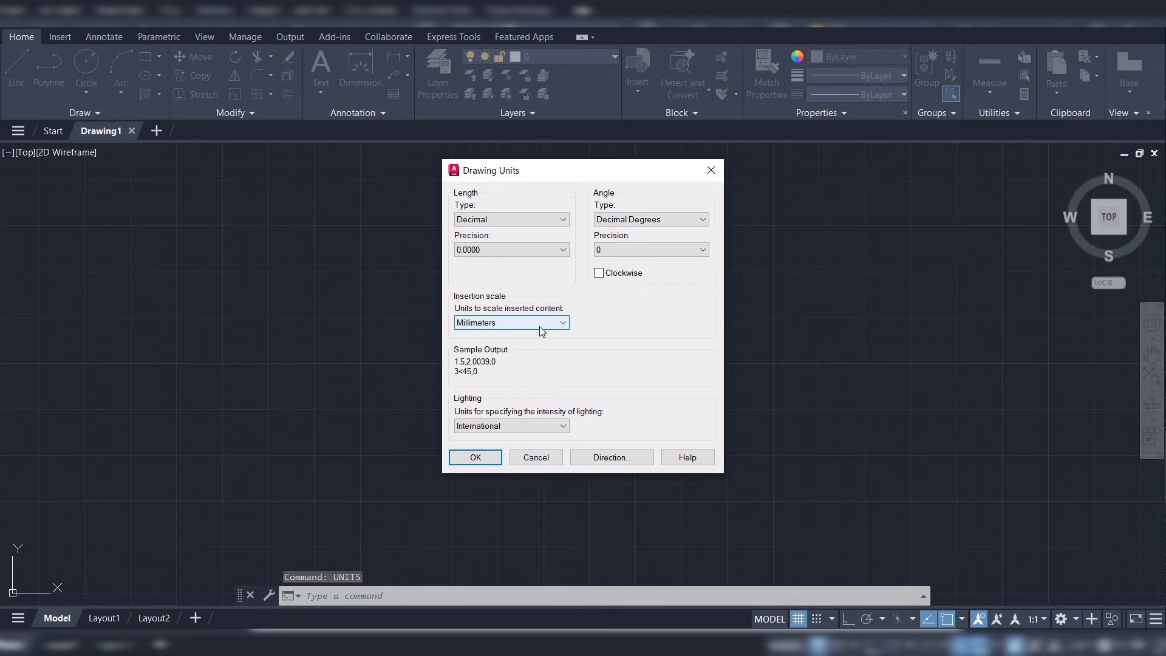
click(498, 248)
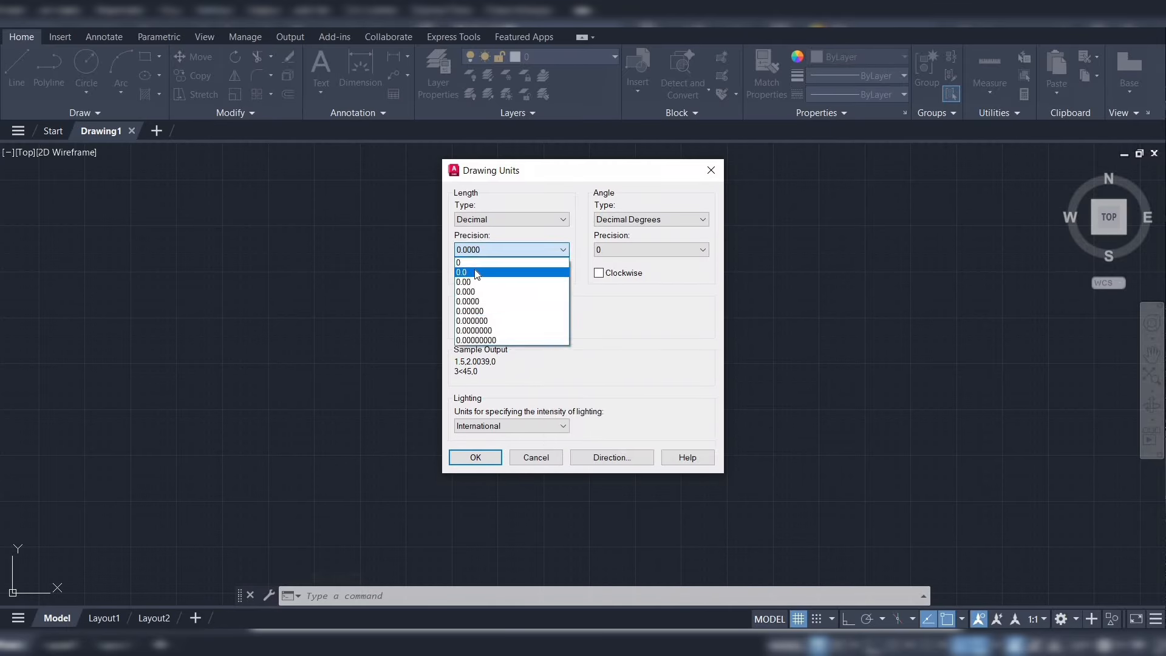
click(477, 271)
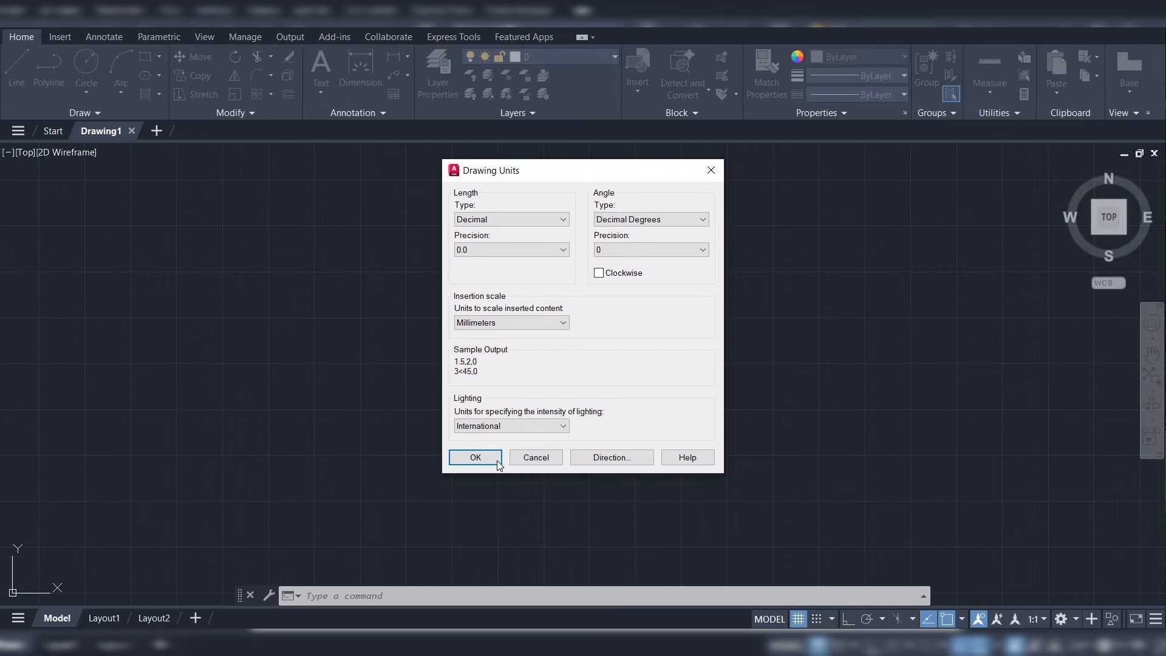
click(476, 458)
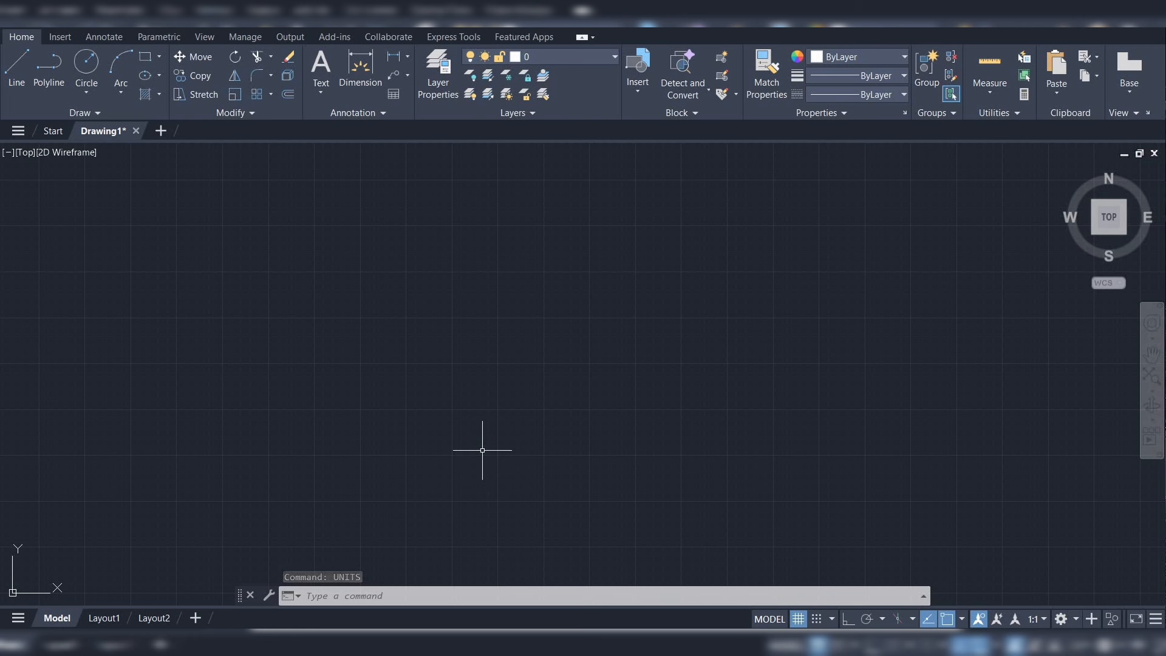
Set the model space limits to A3 size, with the lower-left corner at 0,0 and the upper-right corner at 420,297
text(l)
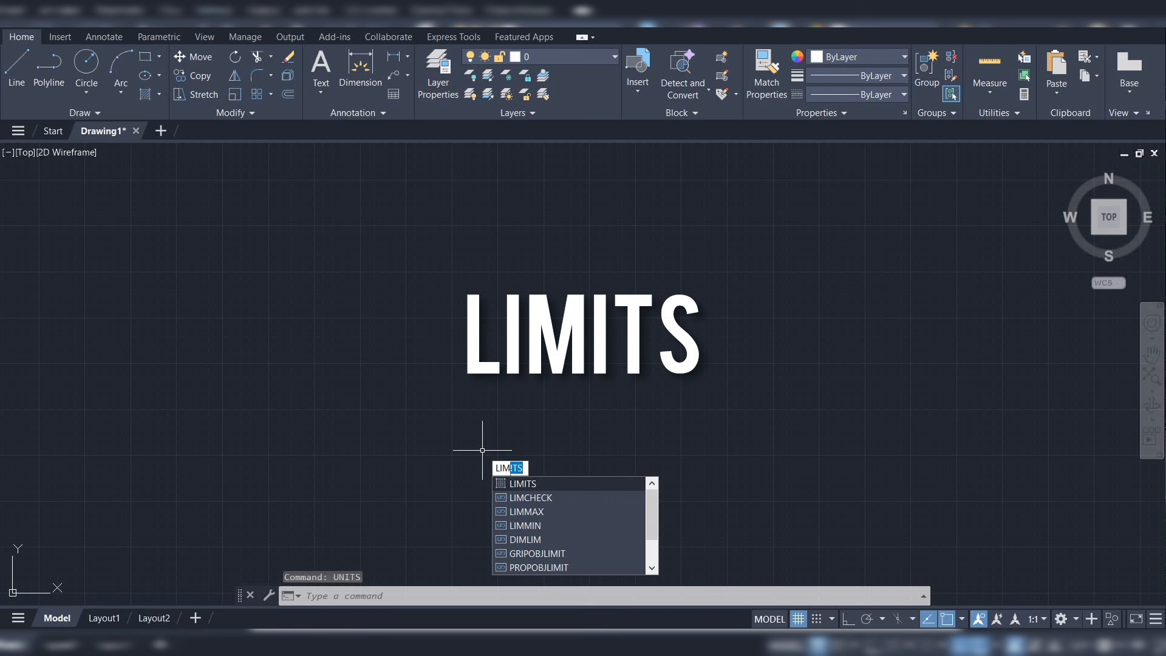
text(im)
key(Return)
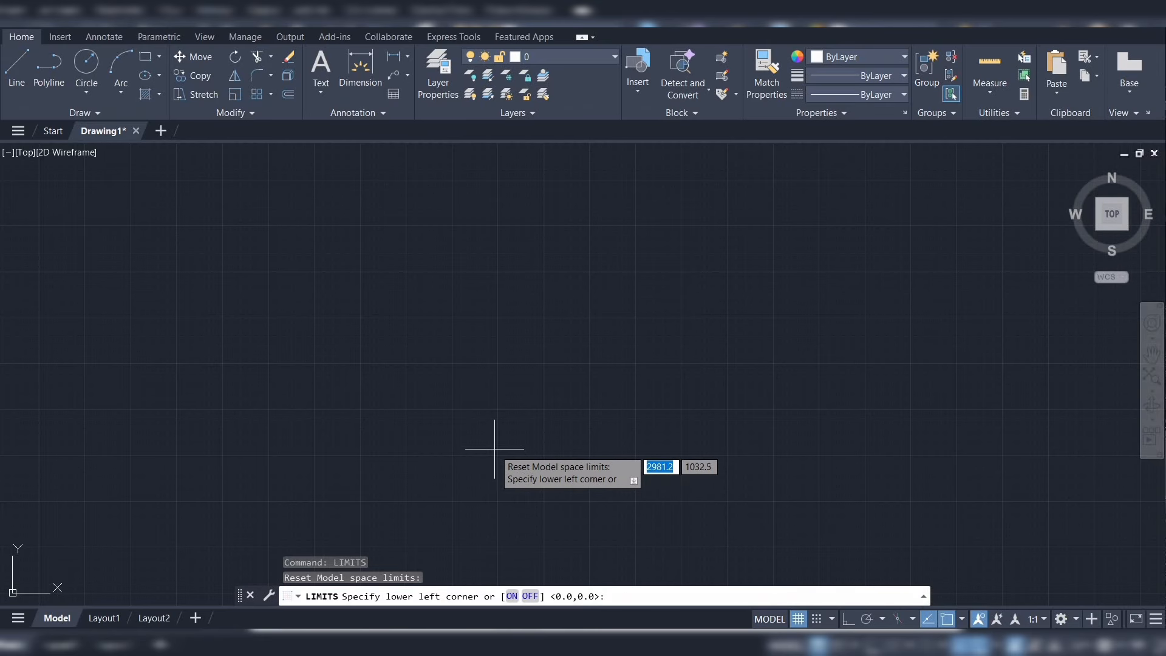
scroll(495, 450, down, 2)
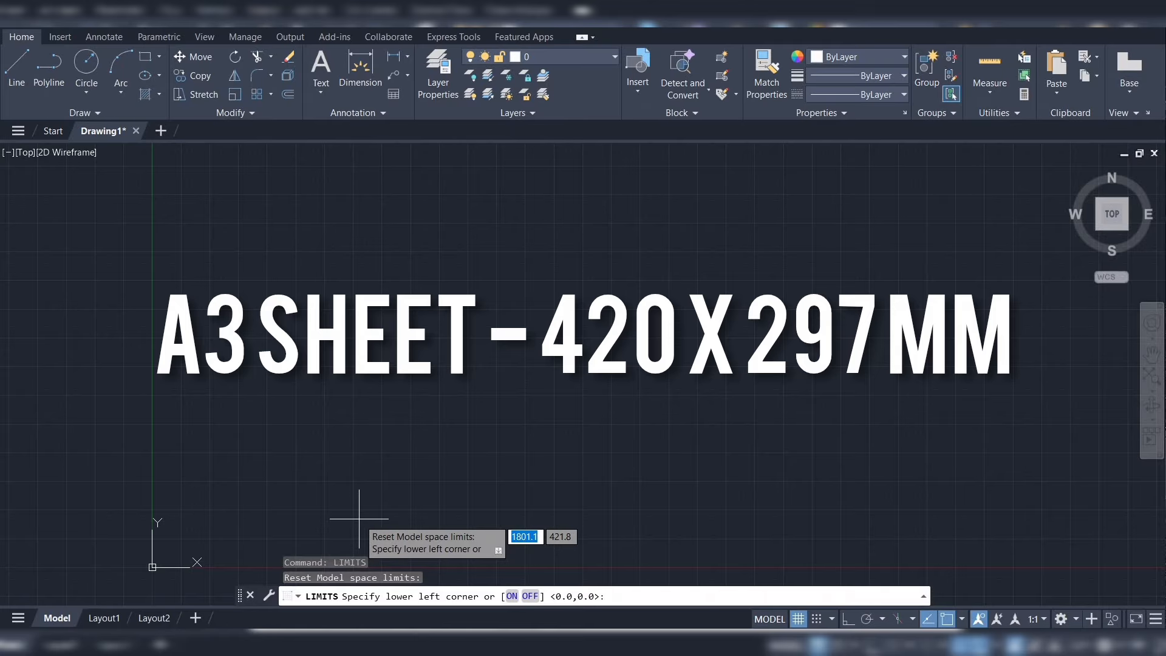
text(0)
key(Tab)
text(0)
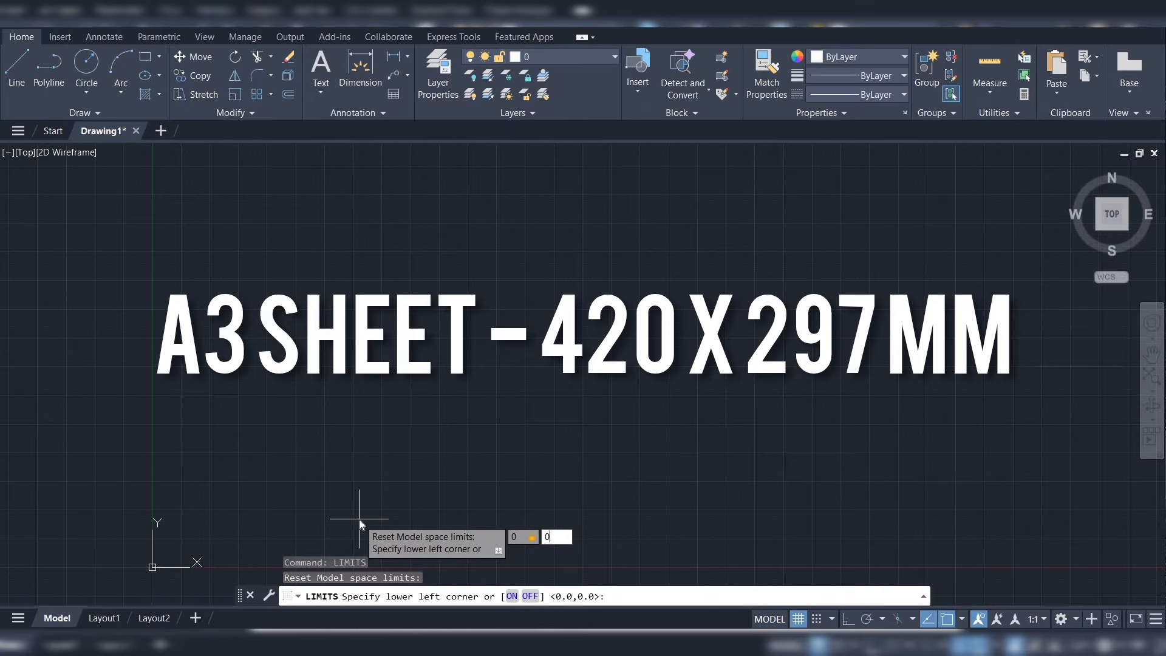
key(Return)
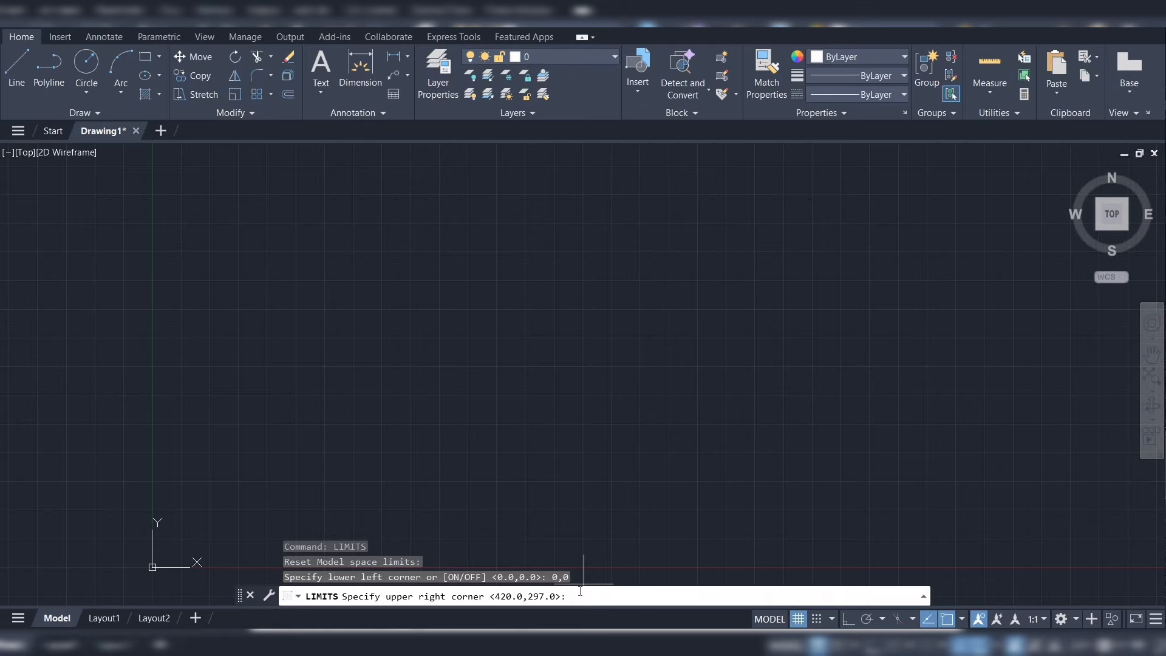
text(420)
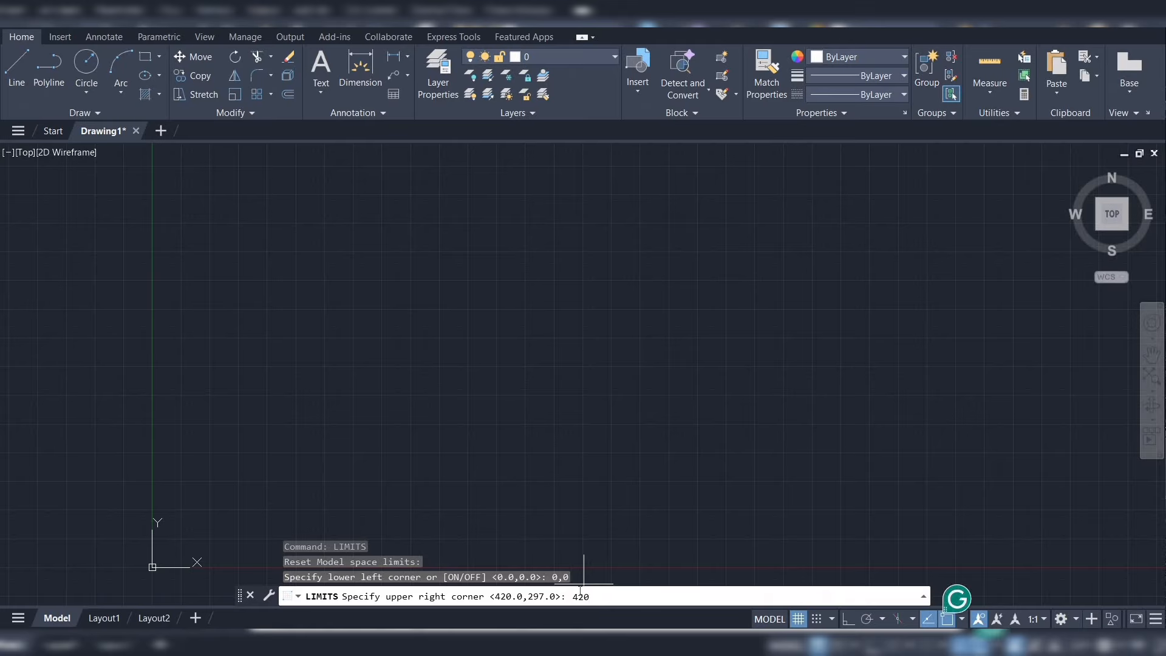
text(,297)
key(Return)
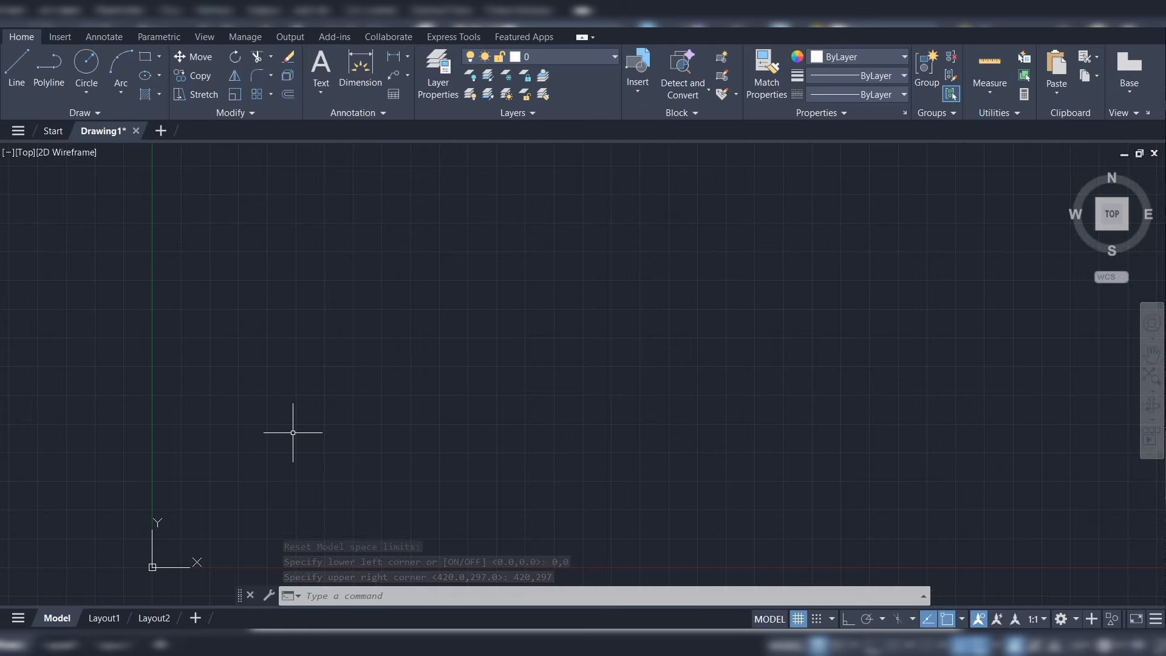
Zoom the view to the drawing's extents and pan until the origin lies within the drawing area
scroll(293, 434, down, 2)
scroll(293, 434, up, 2)
scroll(292, 433, down, 2)
scroll(304, 428, up, 3)
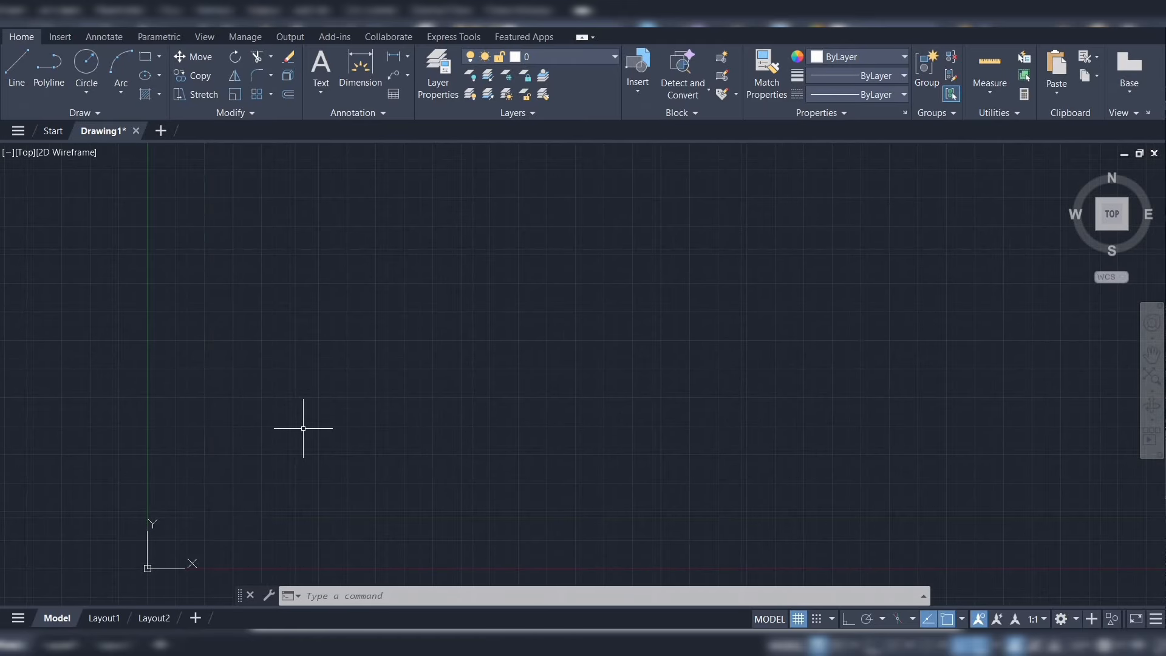
scroll(303, 428, down, 3)
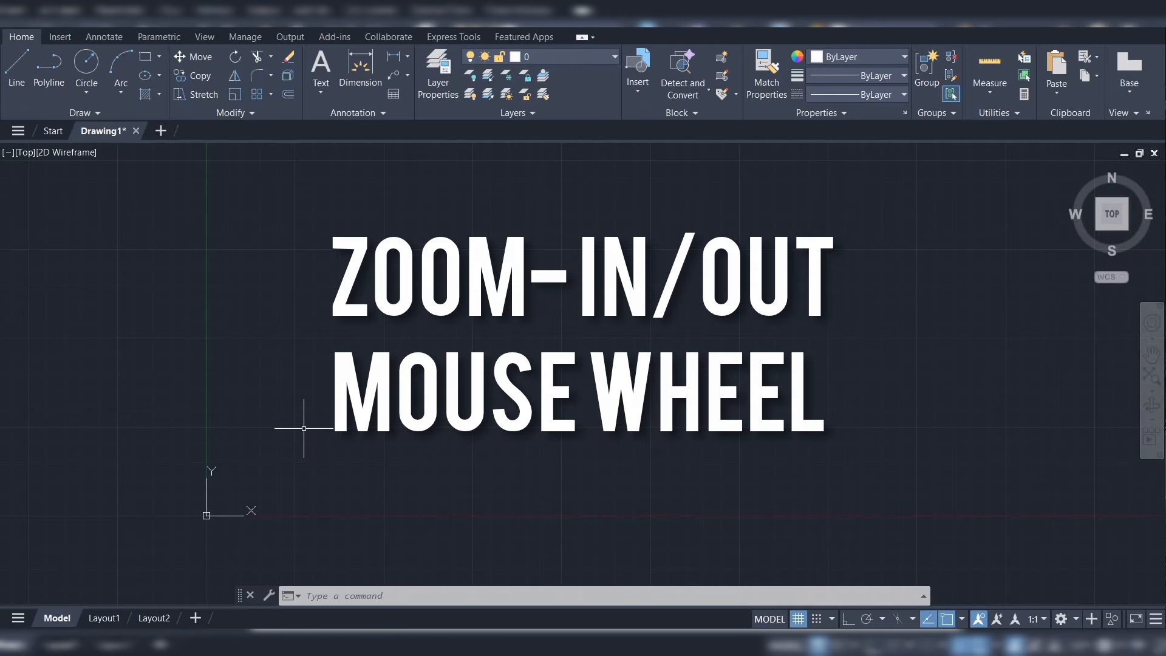
click(1150, 380)
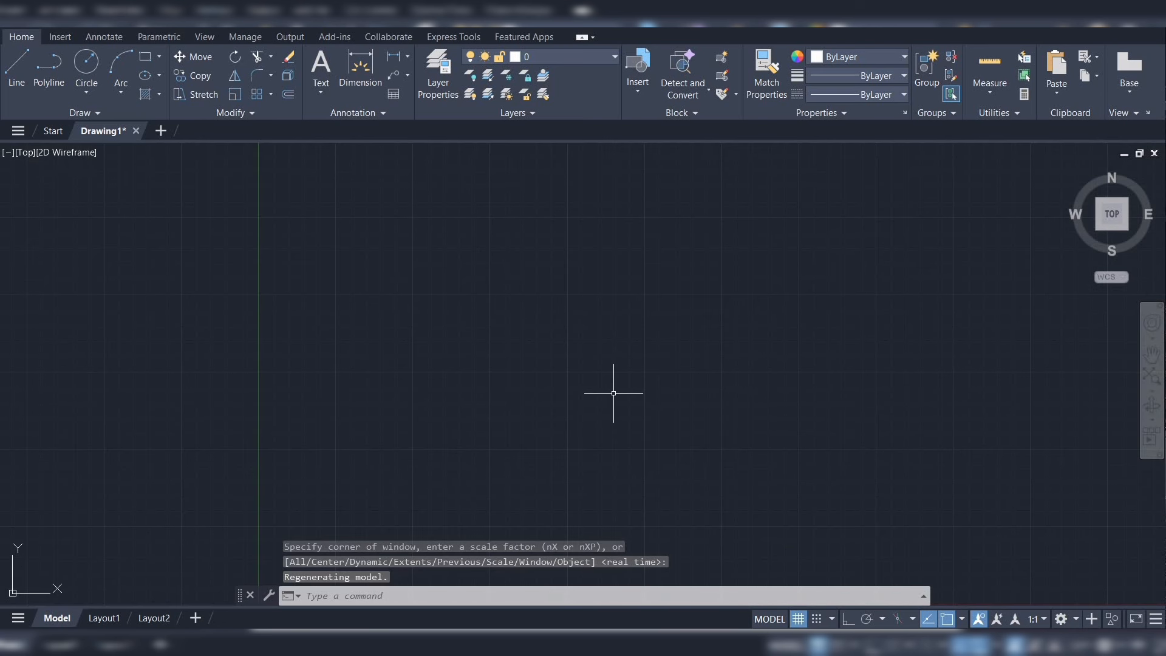
mouse_move(611, 392)
middle_down()
mouse_move(495, 349)
mouse_move(460, 363)
middle_up()
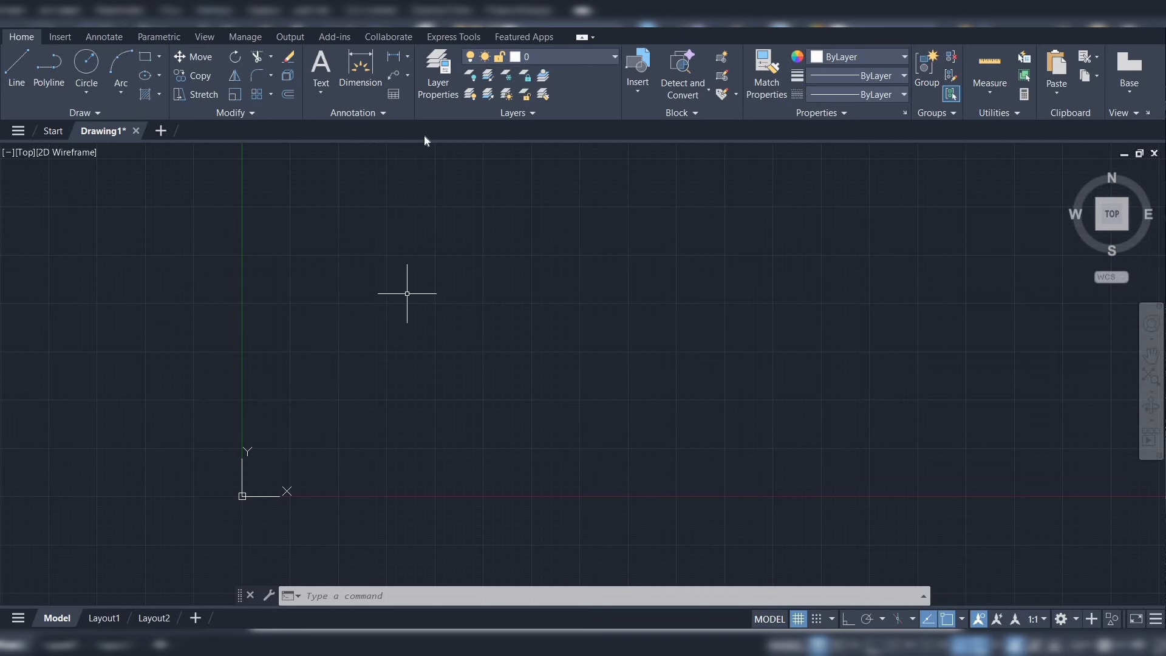
Create a layer named "Projection line" and give it index color 140
click(435, 97)
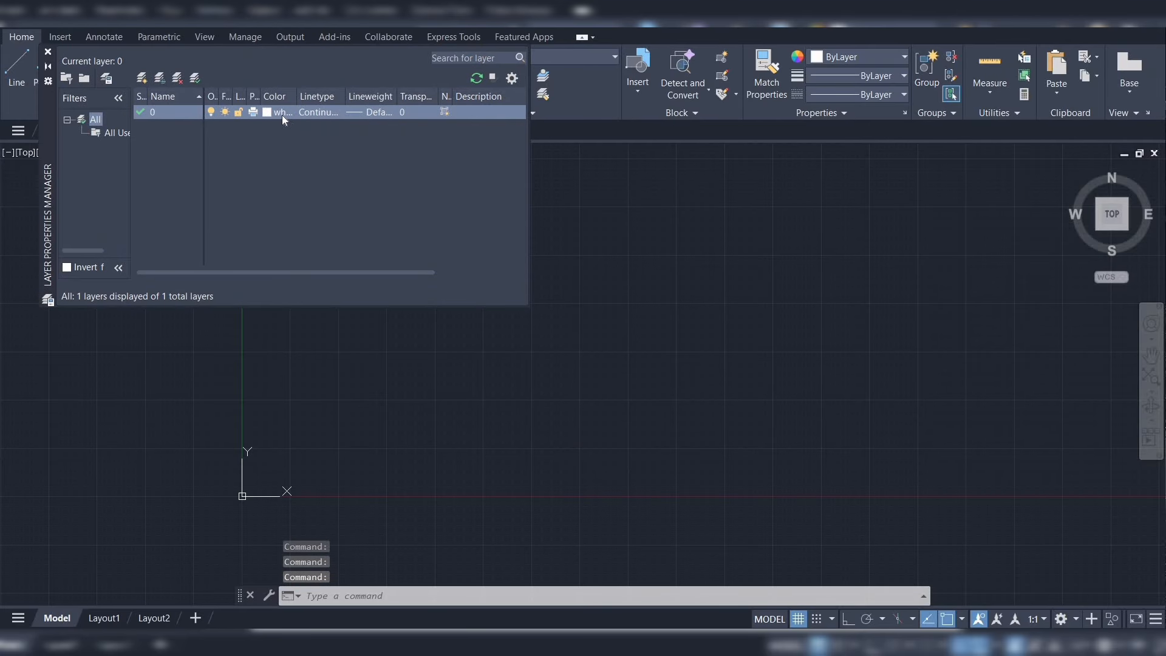
click(161, 114)
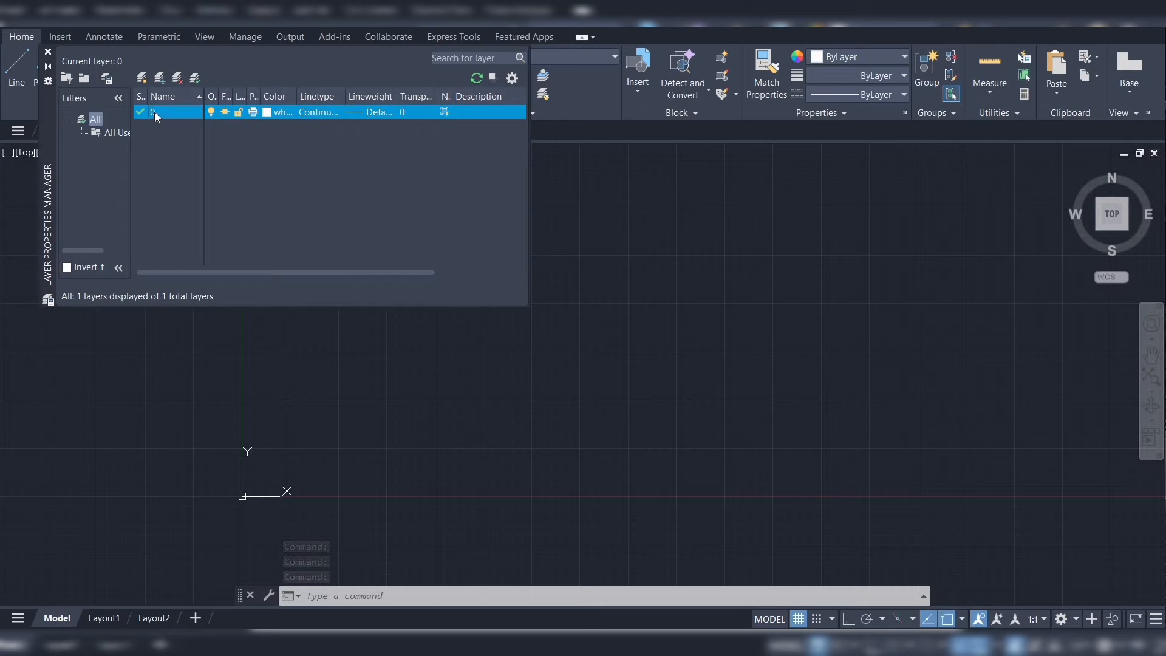
click(141, 79)
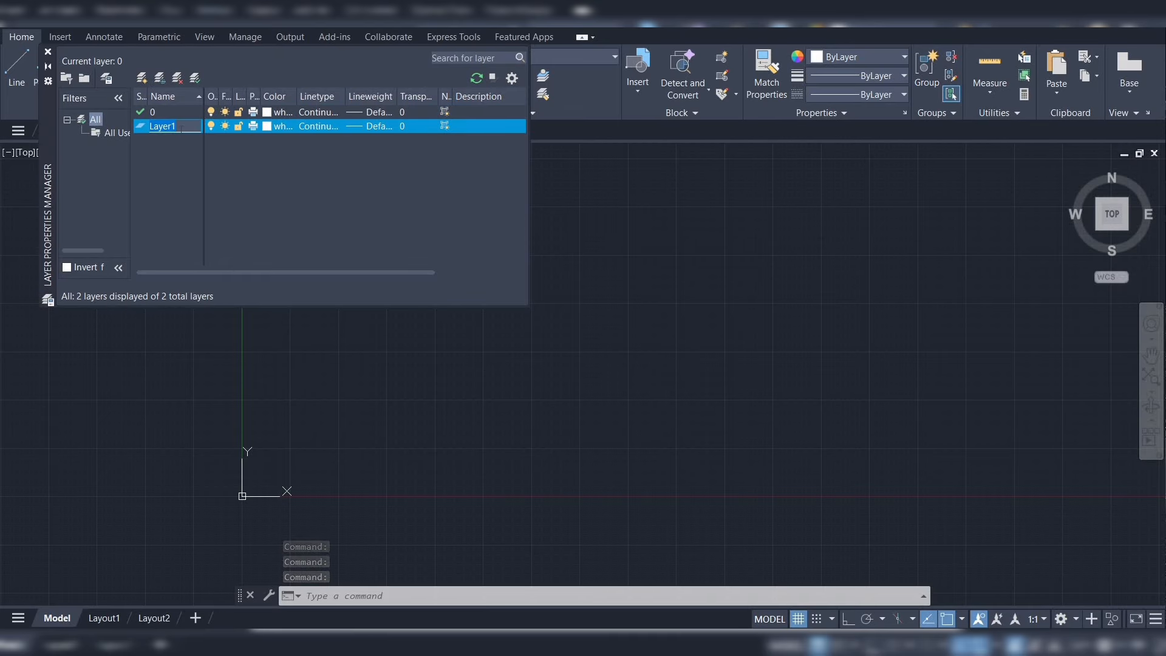
key(BackSpace)
text(Proj)
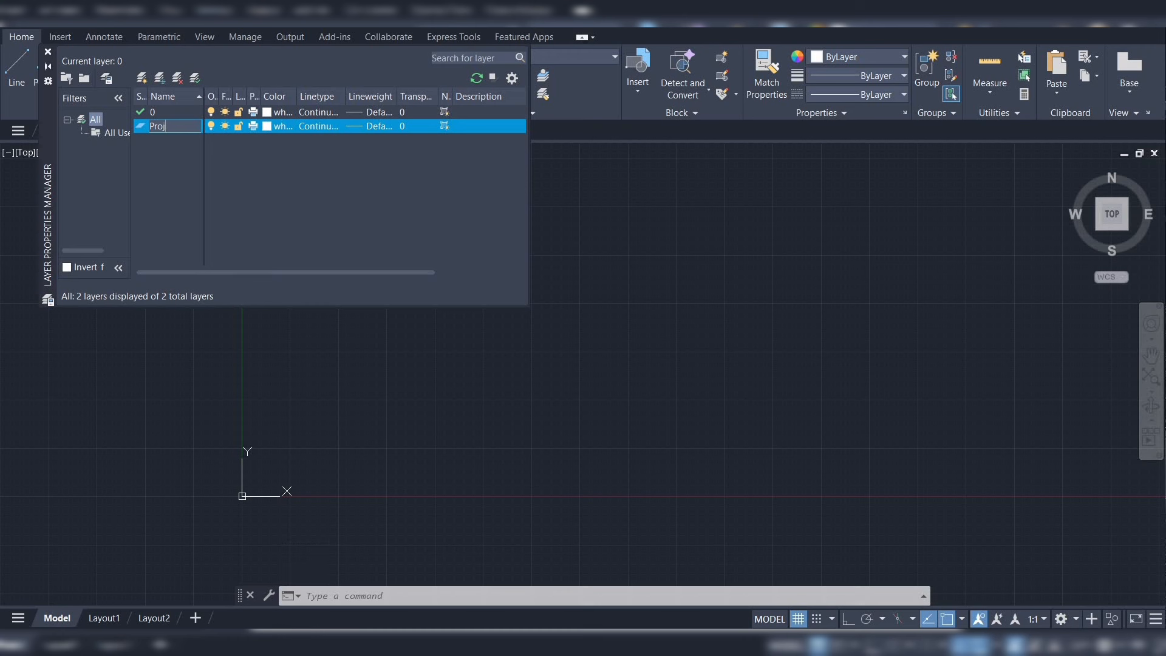
text(ection line)
click(271, 125)
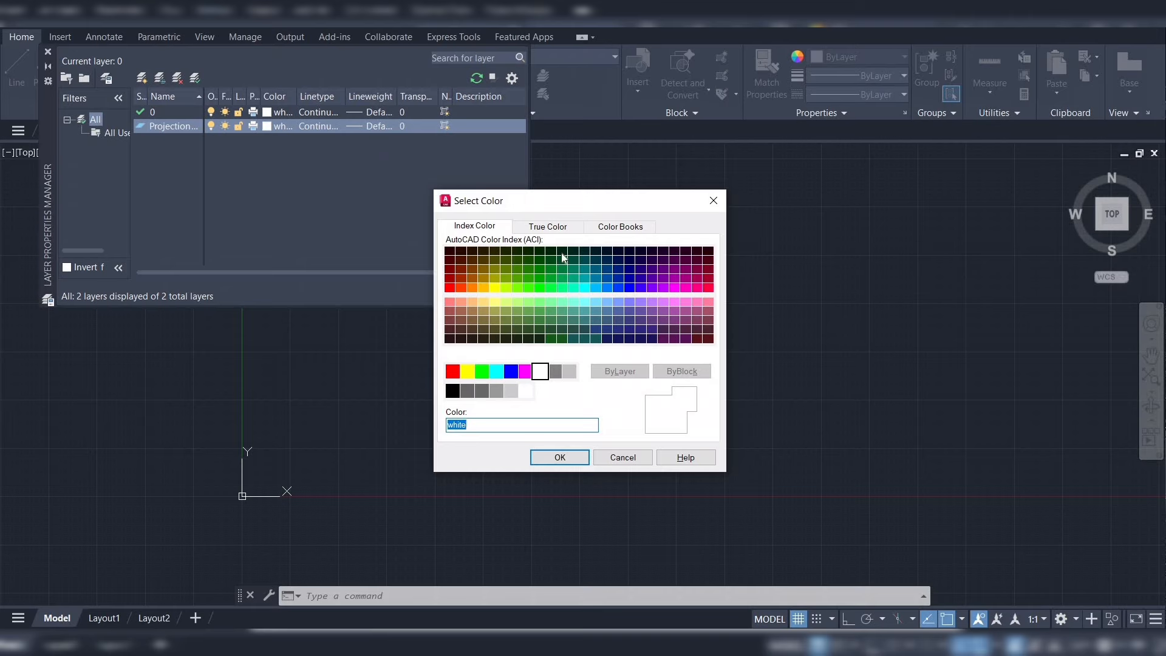
click(595, 287)
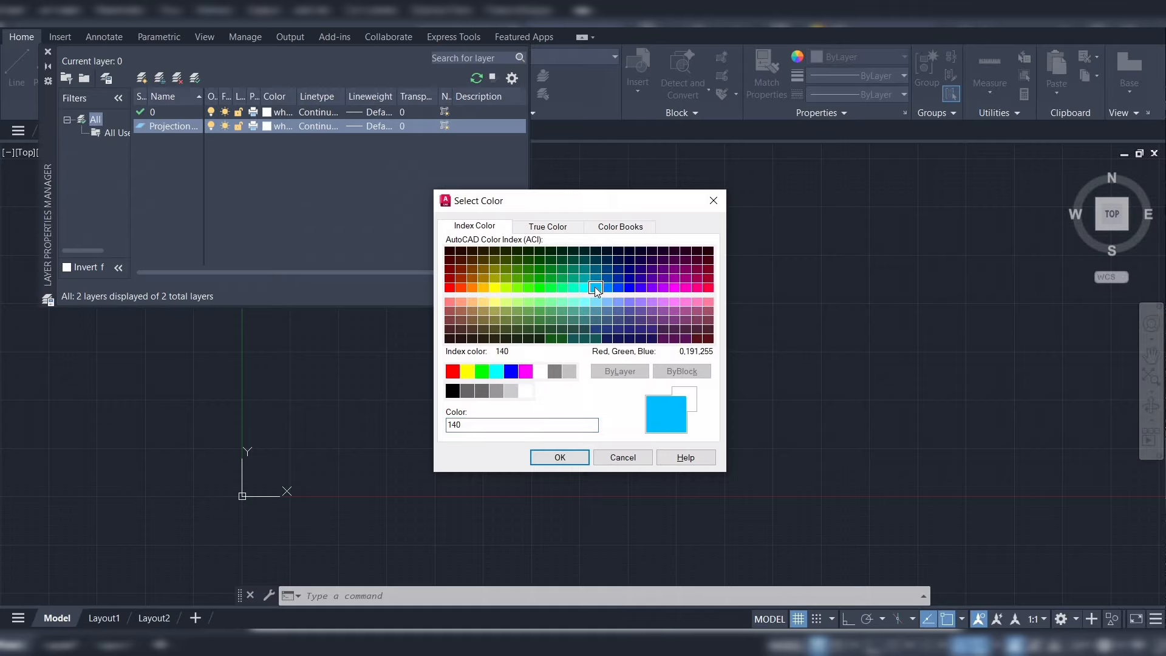
click(559, 458)
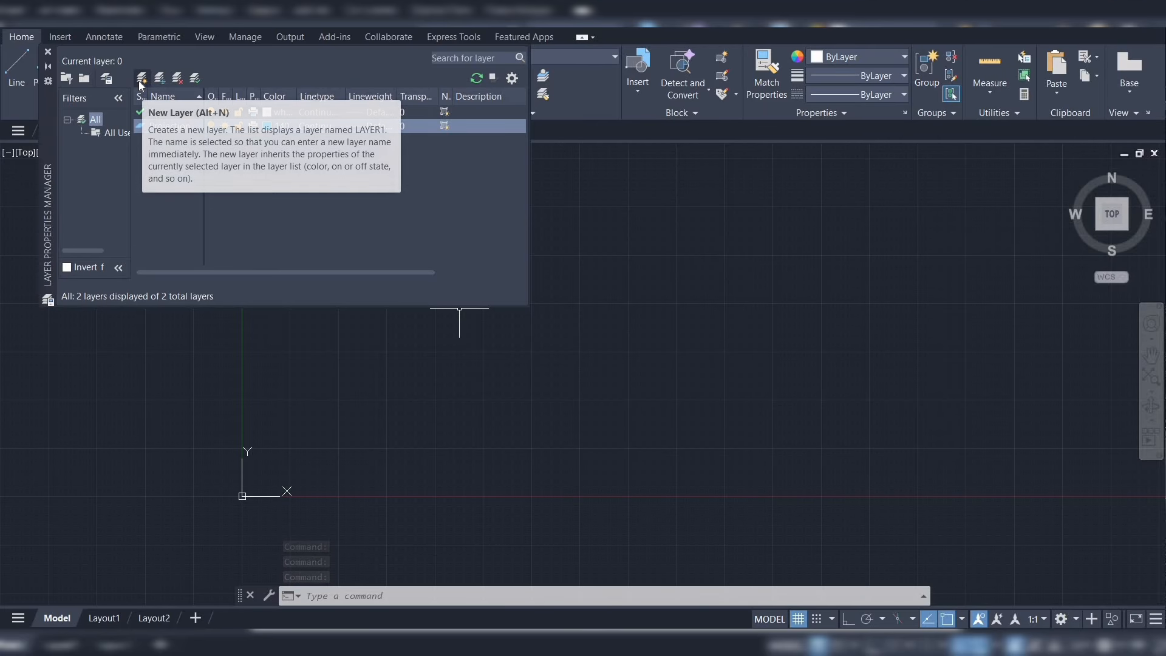
Add a layer named "Dimension" and set its color to index color 10 (red)
key(alt+n)
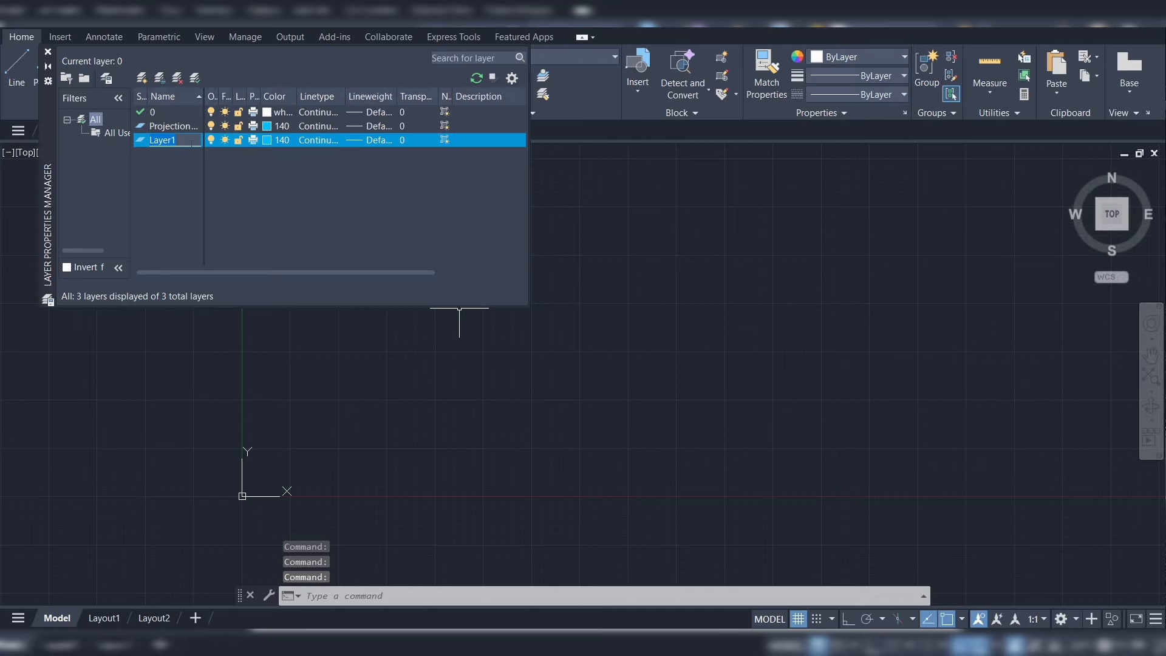
text(Dimen)
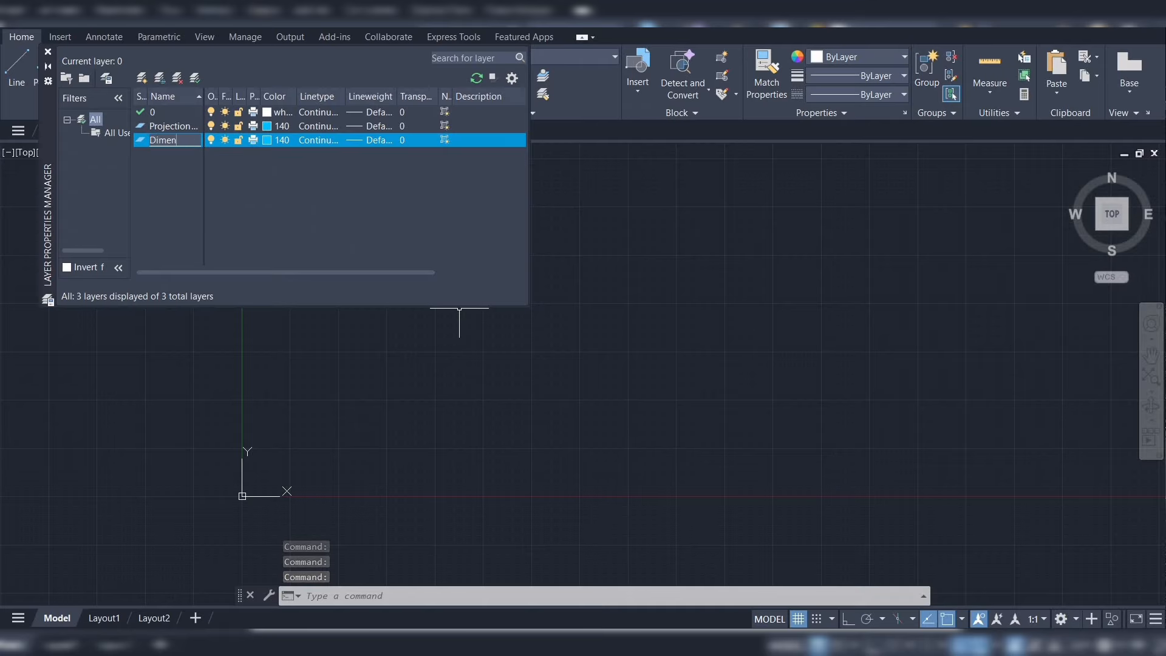
text(sion)
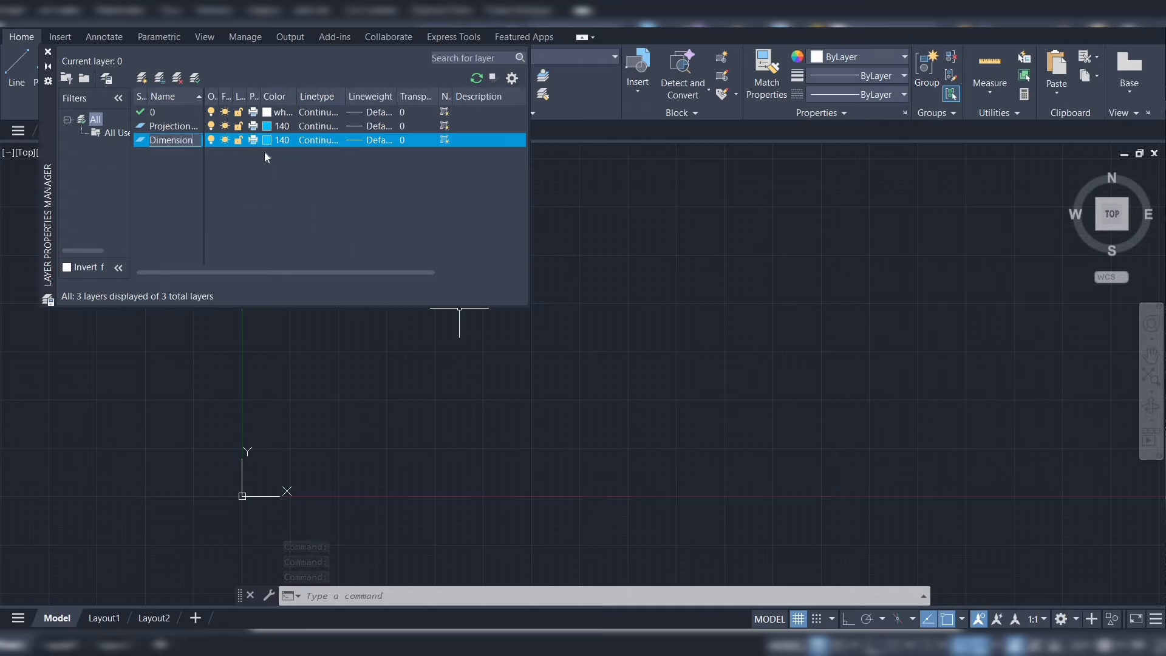
click(266, 143)
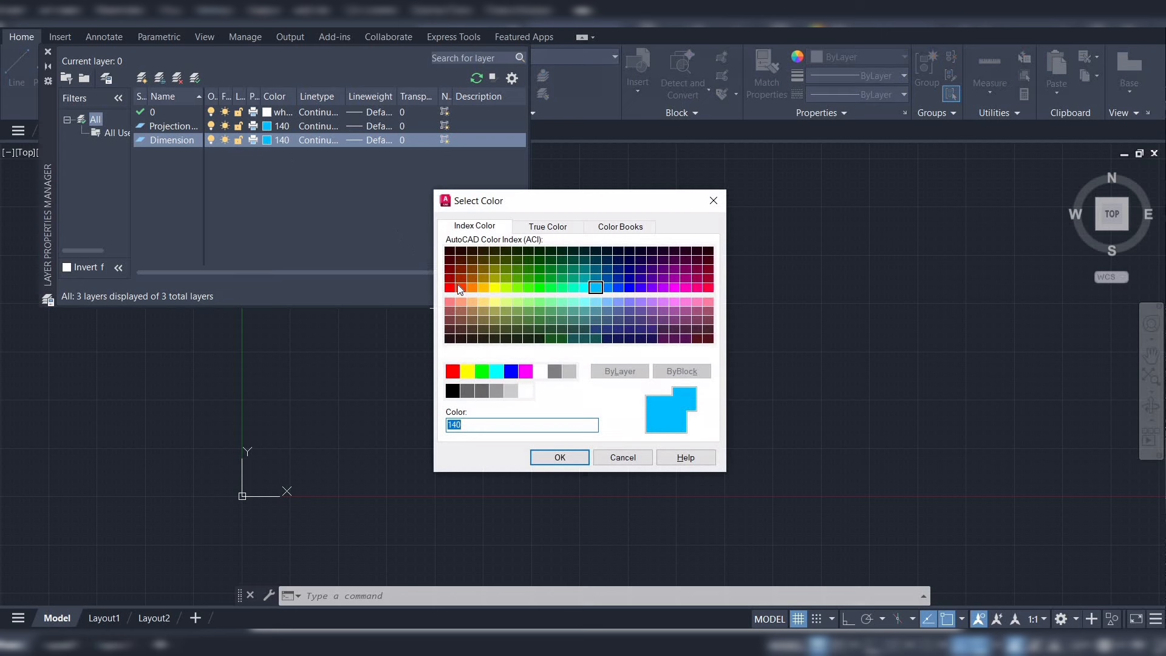
click(451, 287)
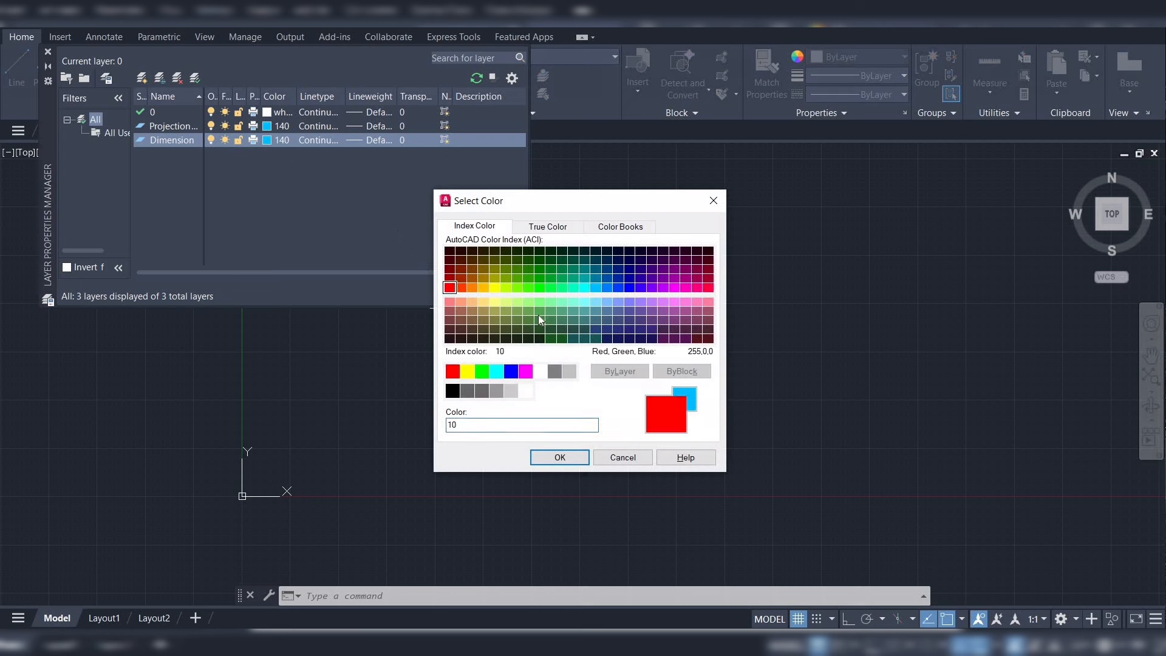
click(566, 464)
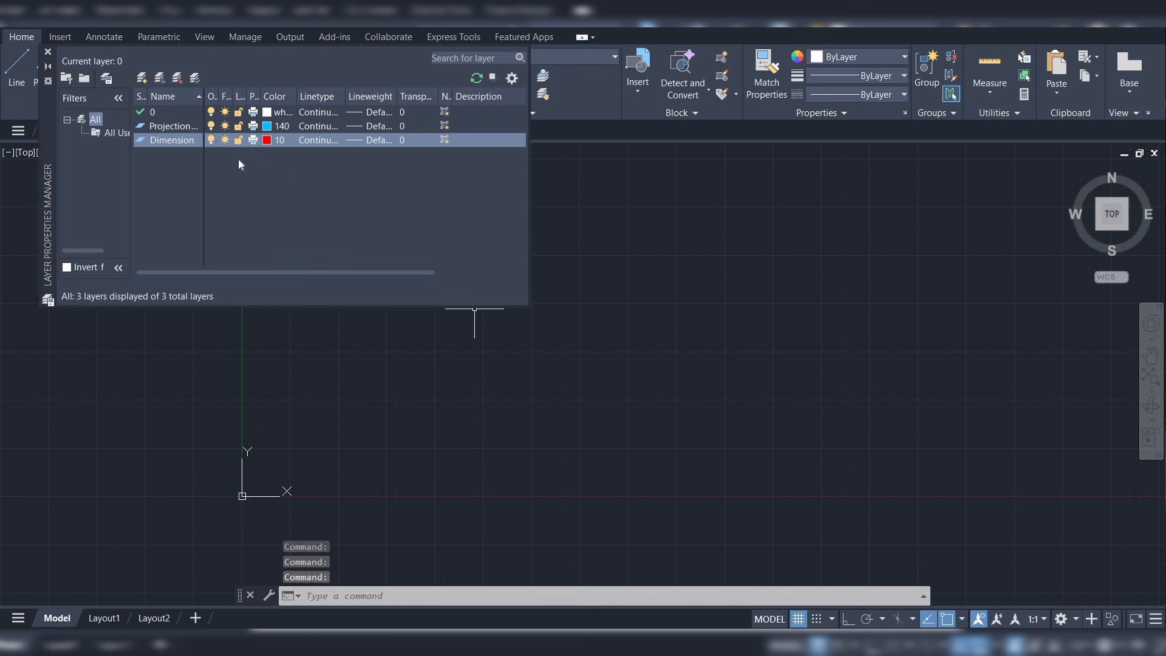
Add a layer named "Centre Line" and set its color to index color 82 (green)
click(144, 82)
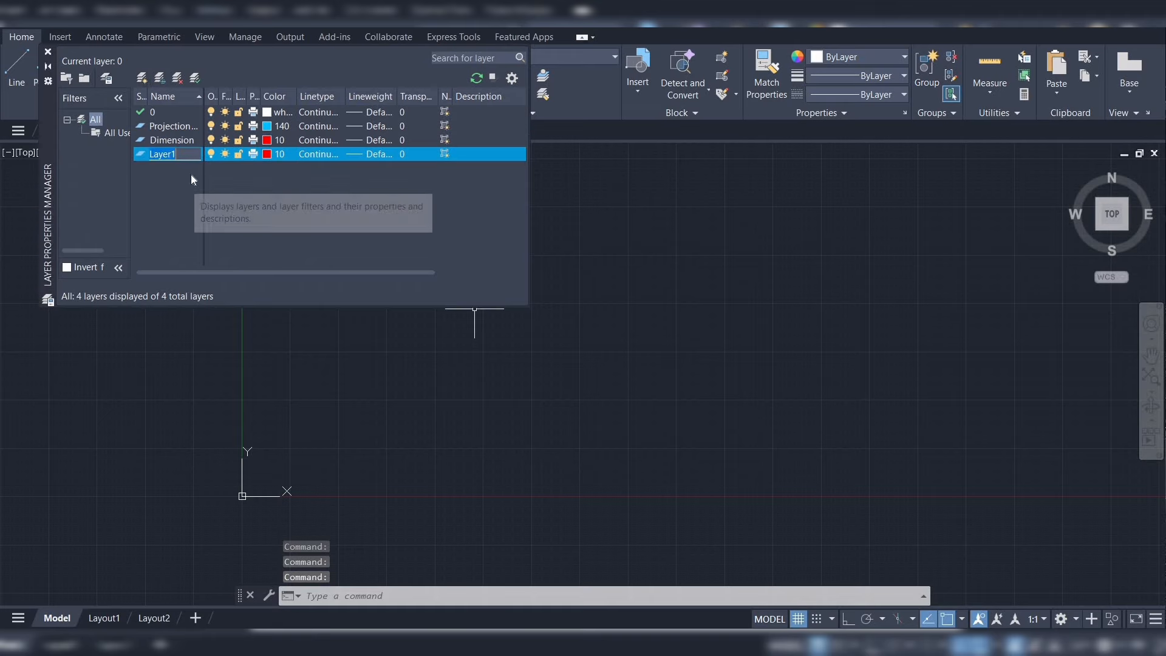
text(C)
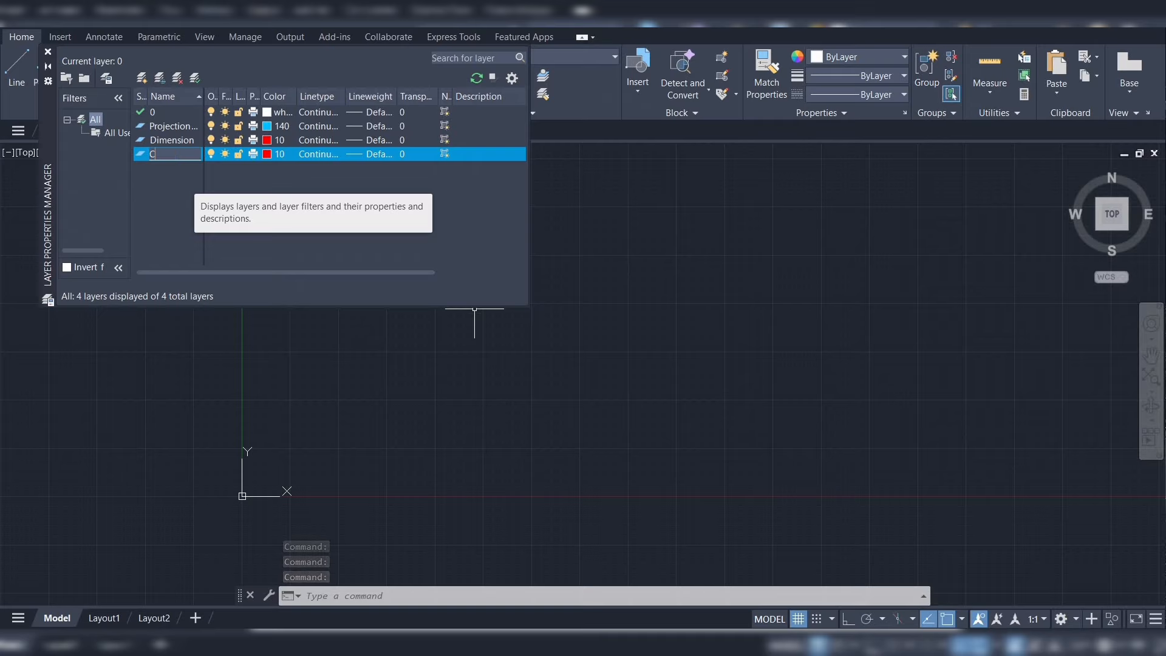
text(entre)
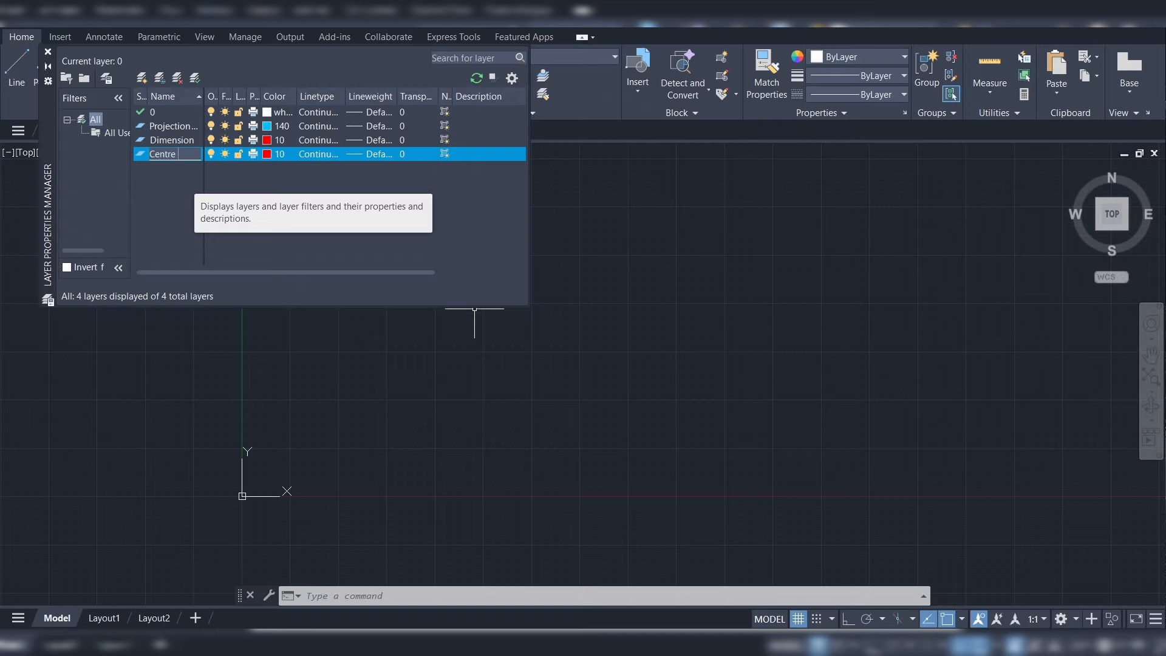
text( Line)
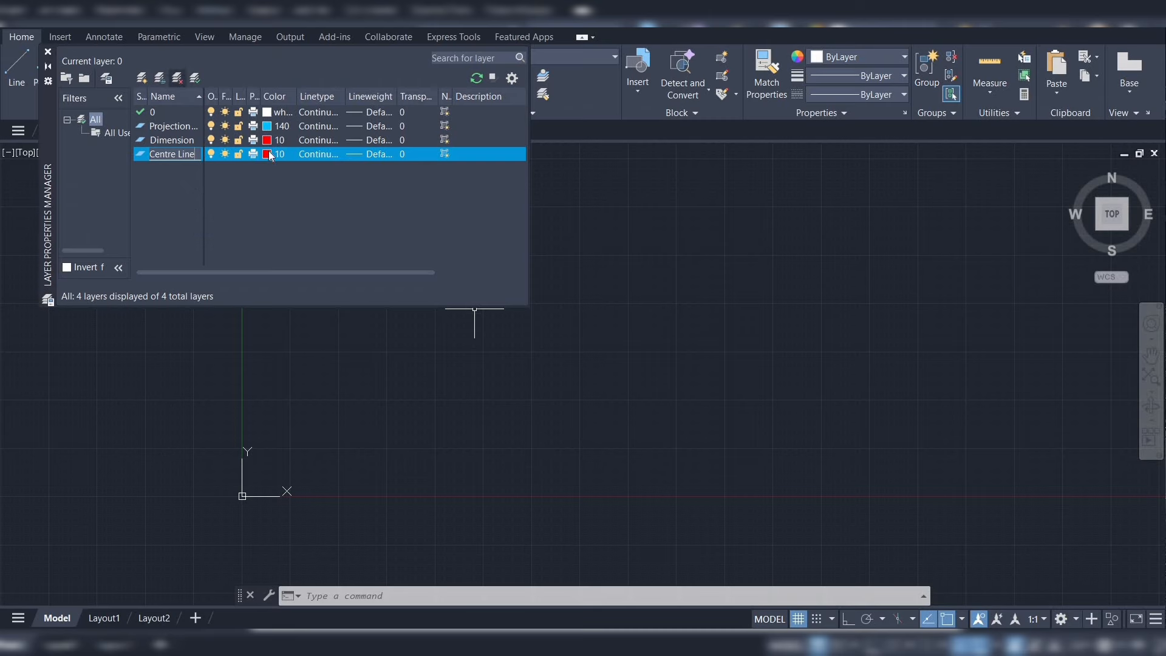
click(269, 154)
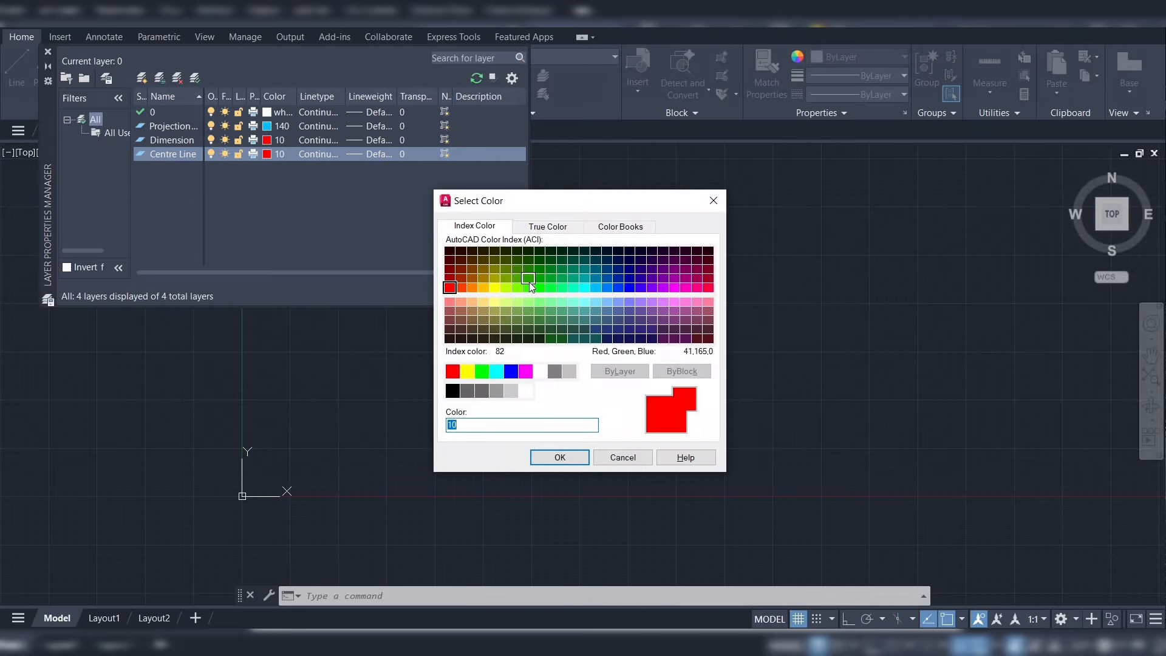
click(530, 281)
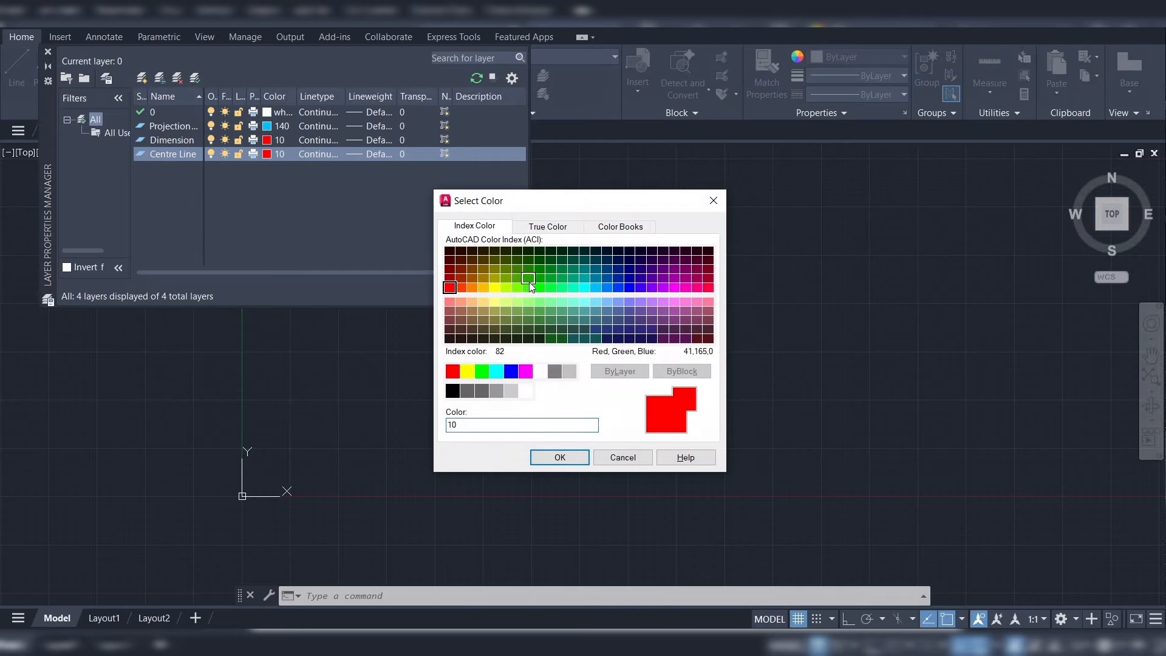
click(559, 457)
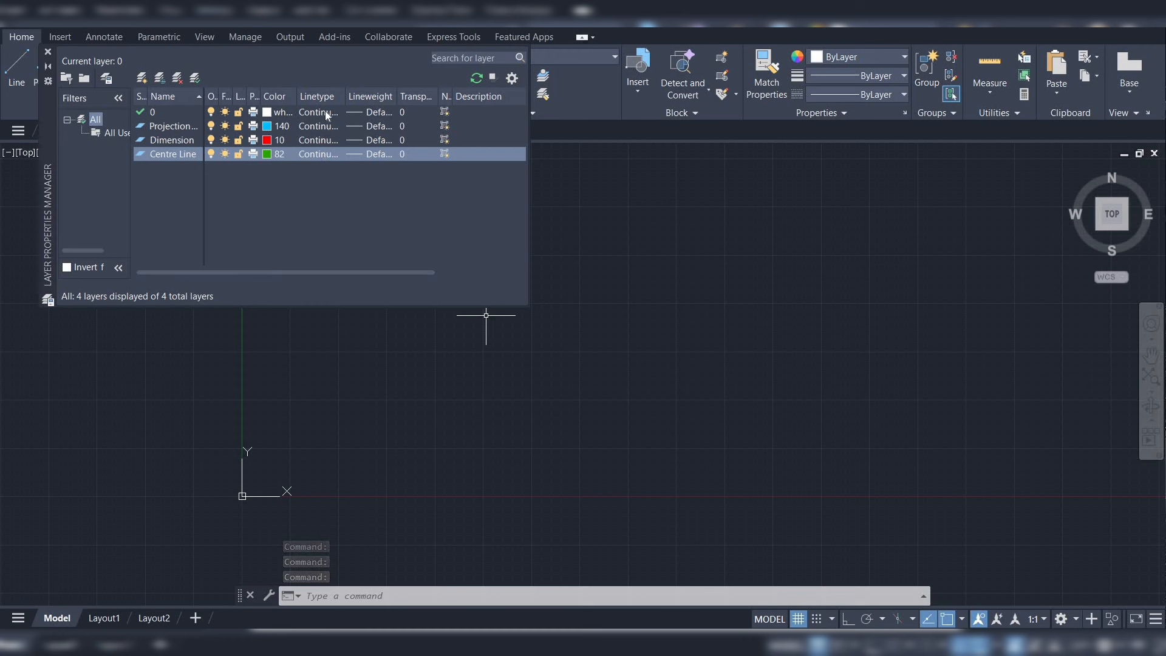
Load the CENTER2 linetype from acadiso.lin and assign it to the Centre Line layer
click(319, 153)
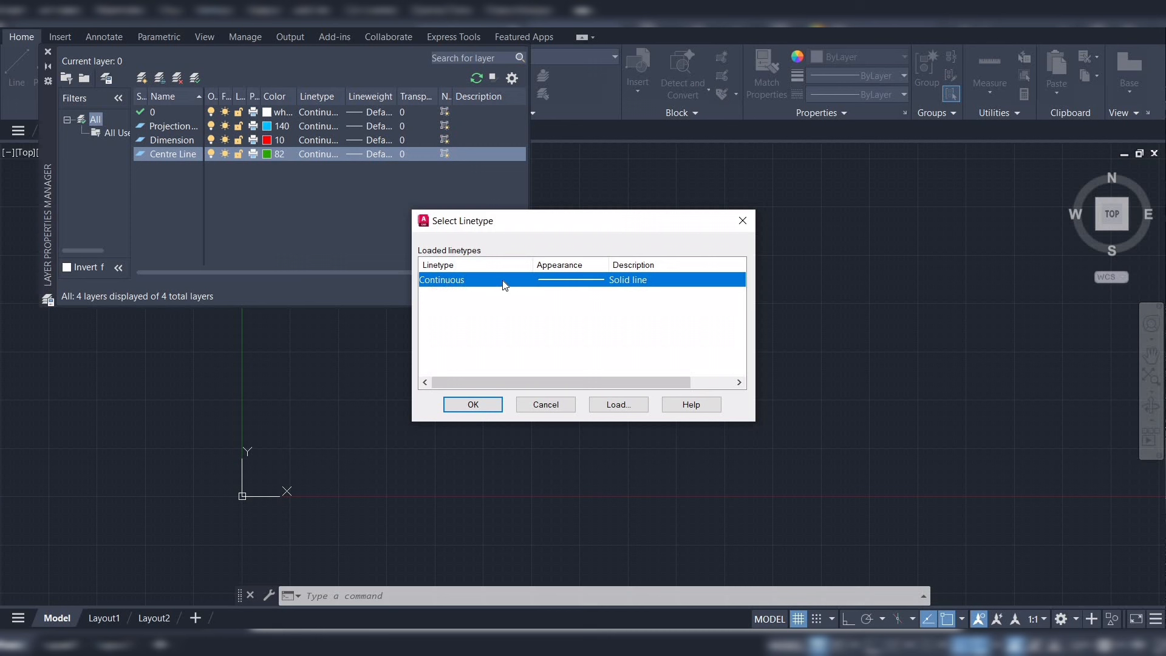
click(612, 405)
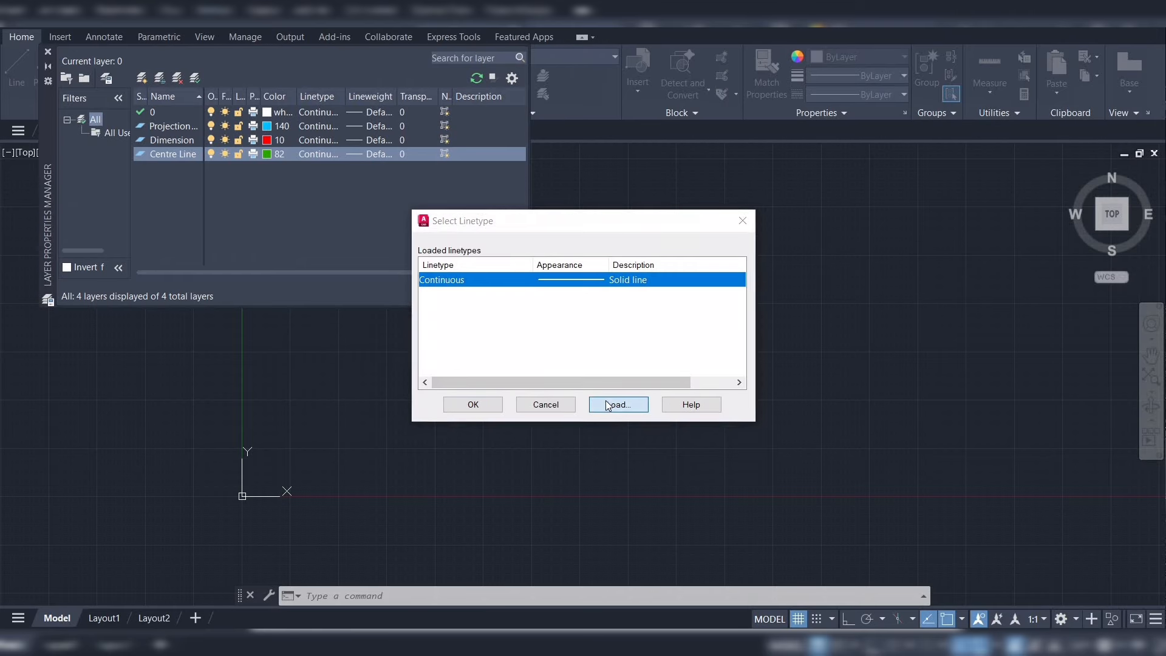
scroll(475, 323, down, 6)
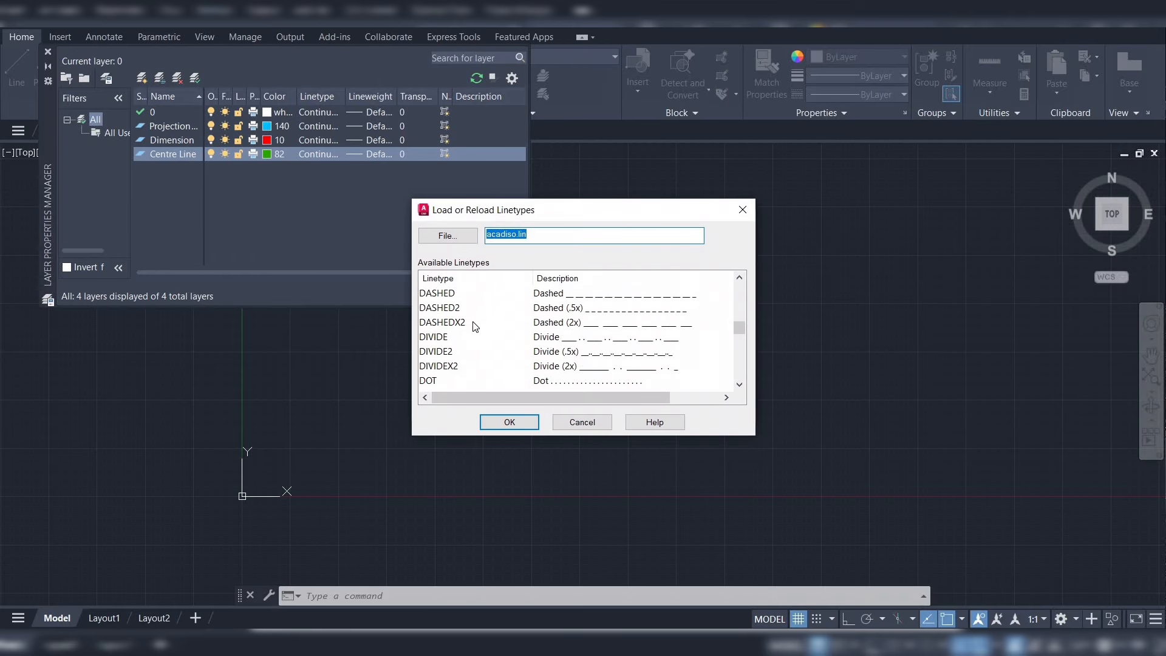
scroll(475, 327, up, 2)
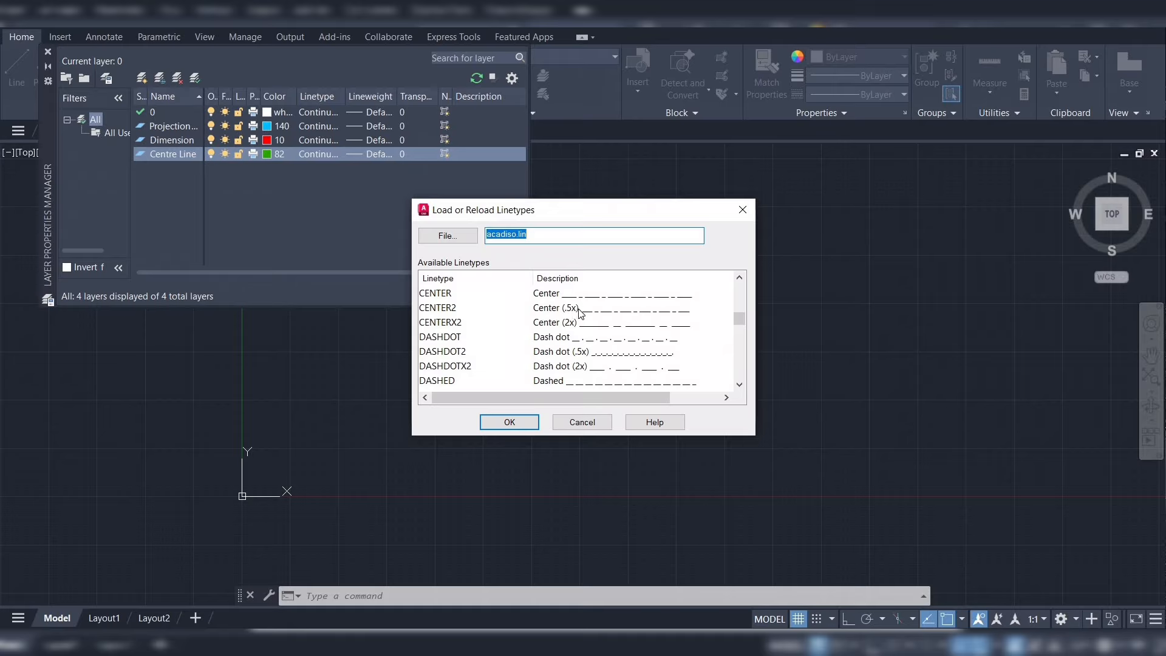
click(440, 310)
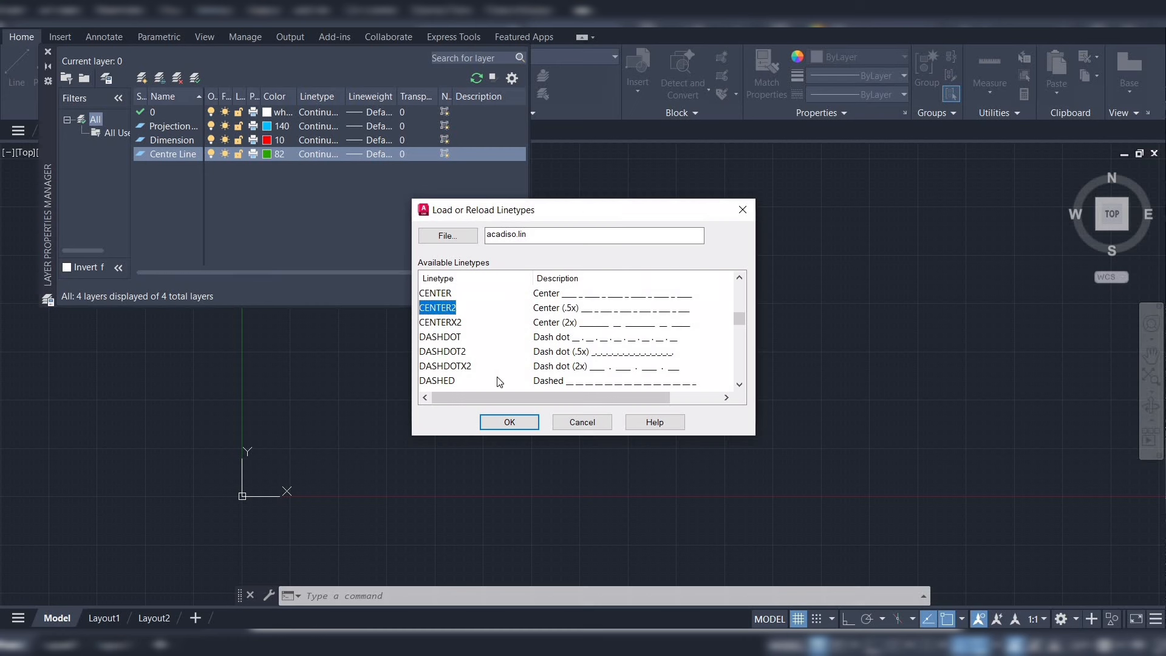
click(510, 422)
click(446, 283)
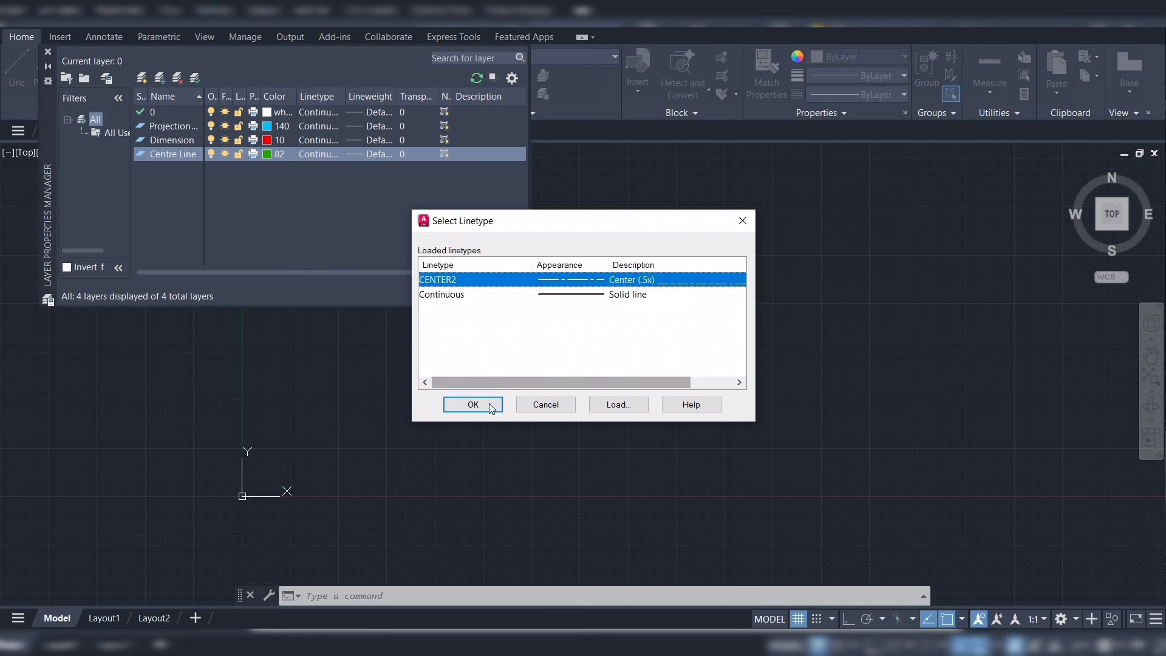
click(473, 405)
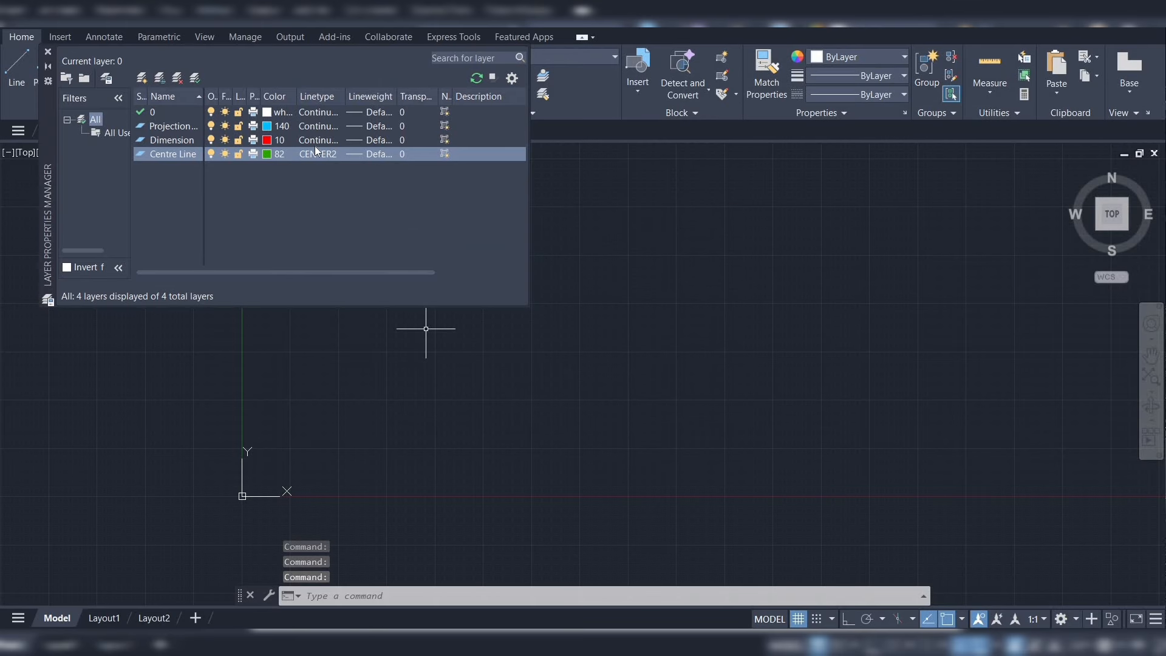
Add a layer named "Hidden edge" and set its color to index color 40
click(141, 81)
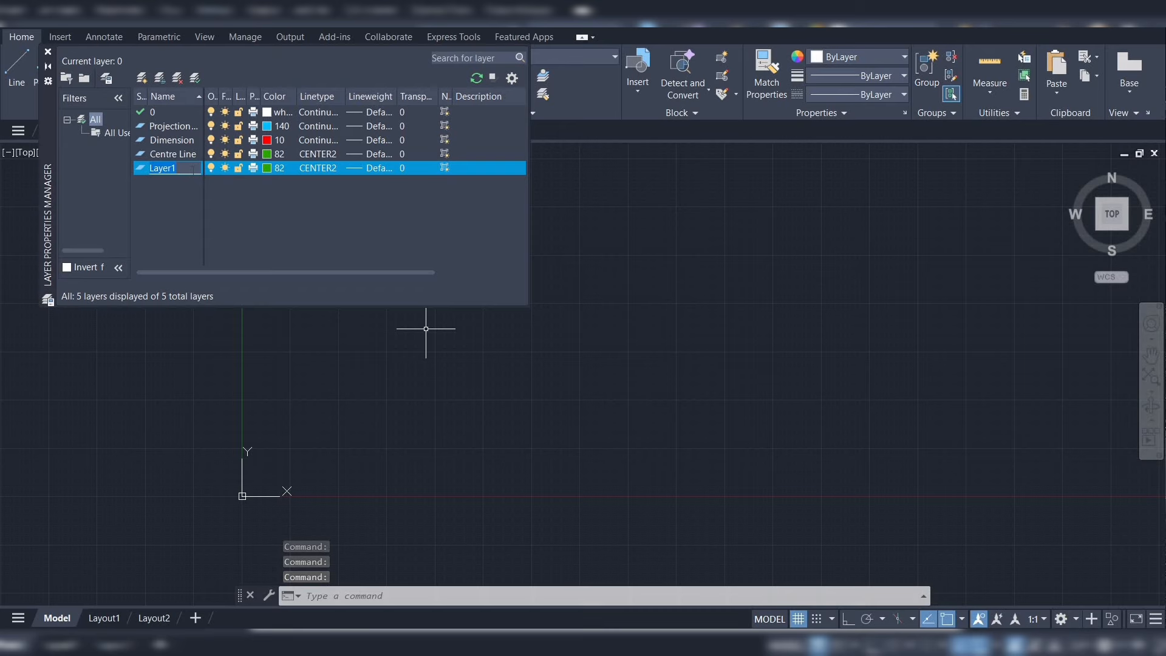
text(Hidden edge)
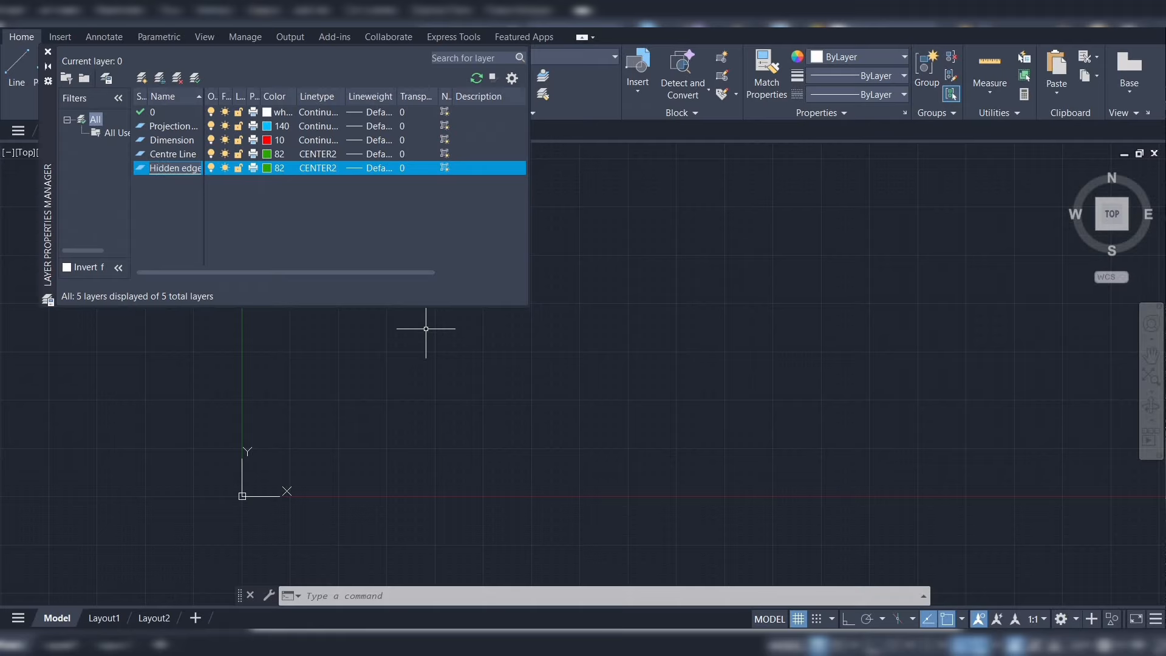
click(269, 172)
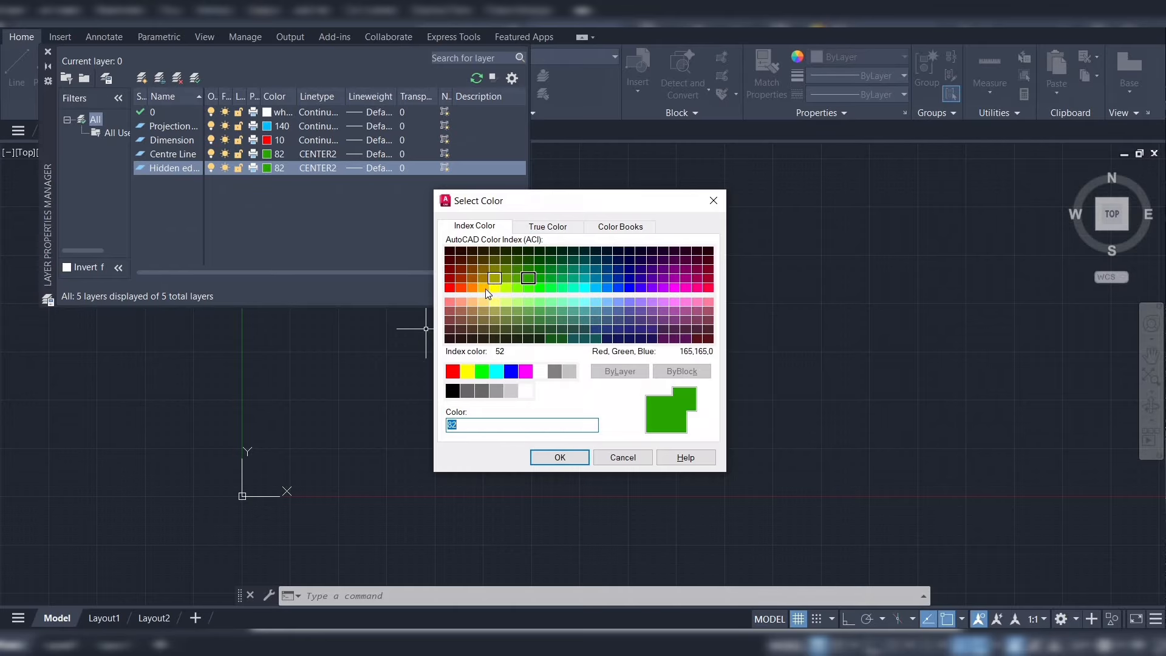
click(486, 289)
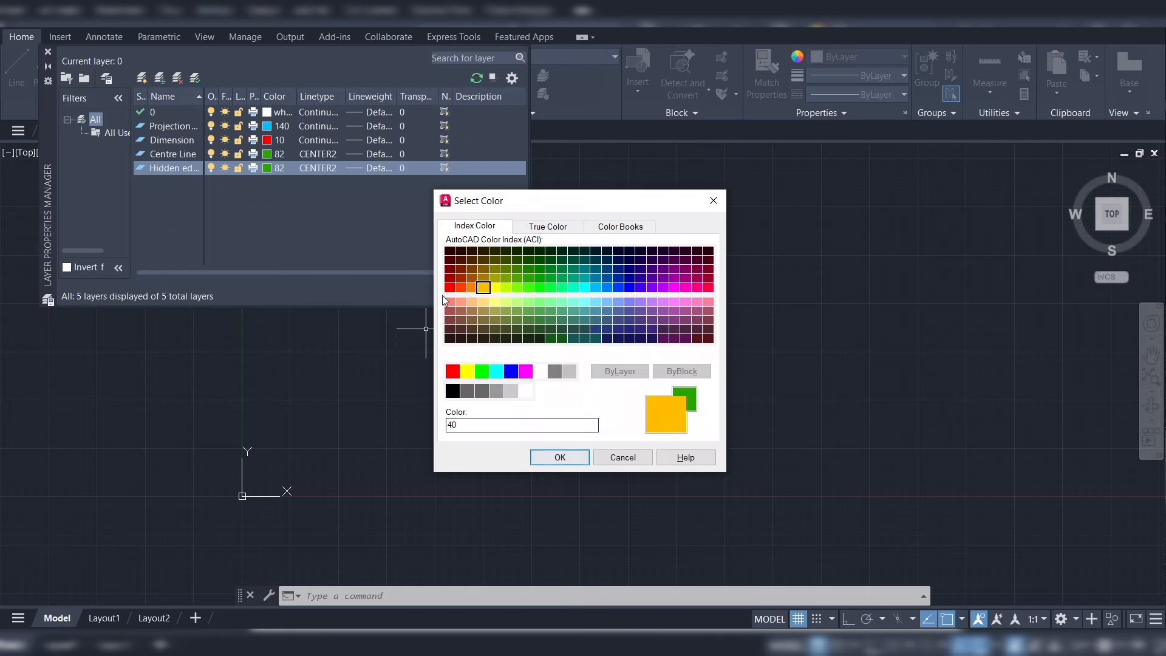
key(Return)
Load the DASHED2 linetype, assign it to the Hidden edge layer, and close the layer manager
click(319, 171)
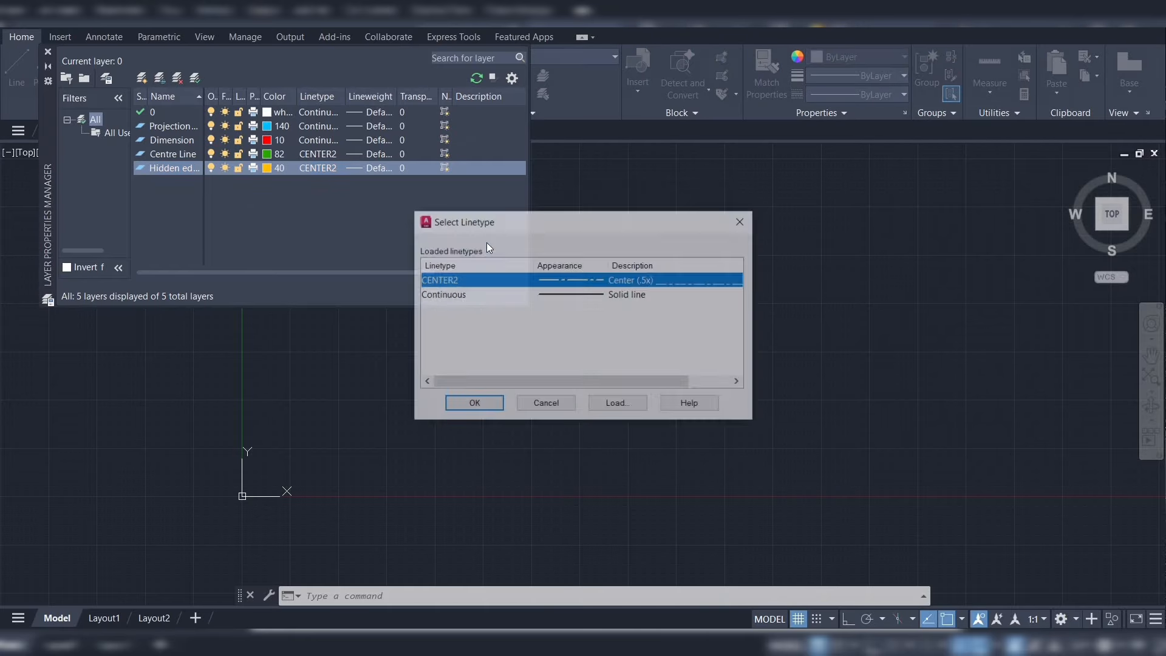
click(617, 403)
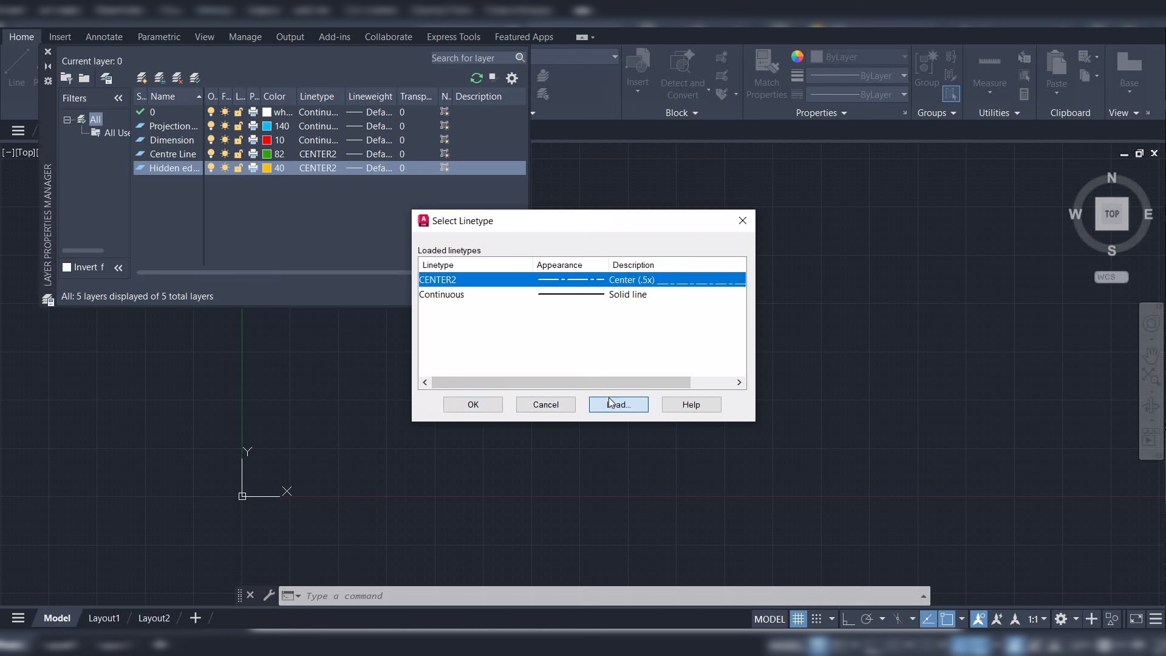
scroll(480, 309, down, 6)
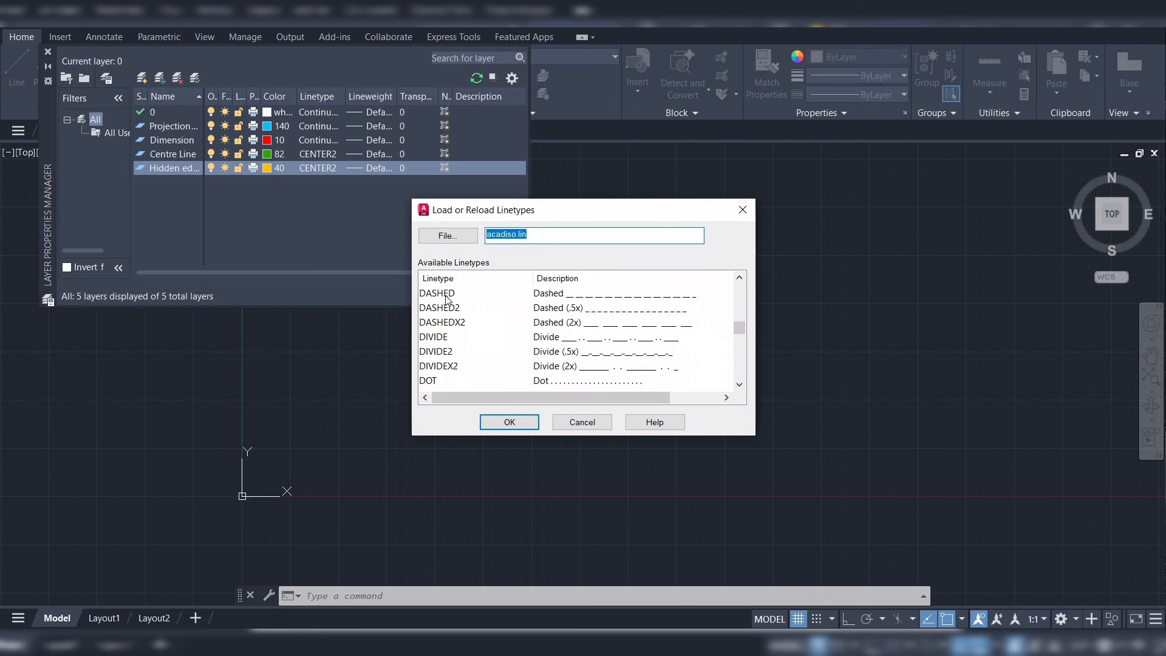
click(442, 310)
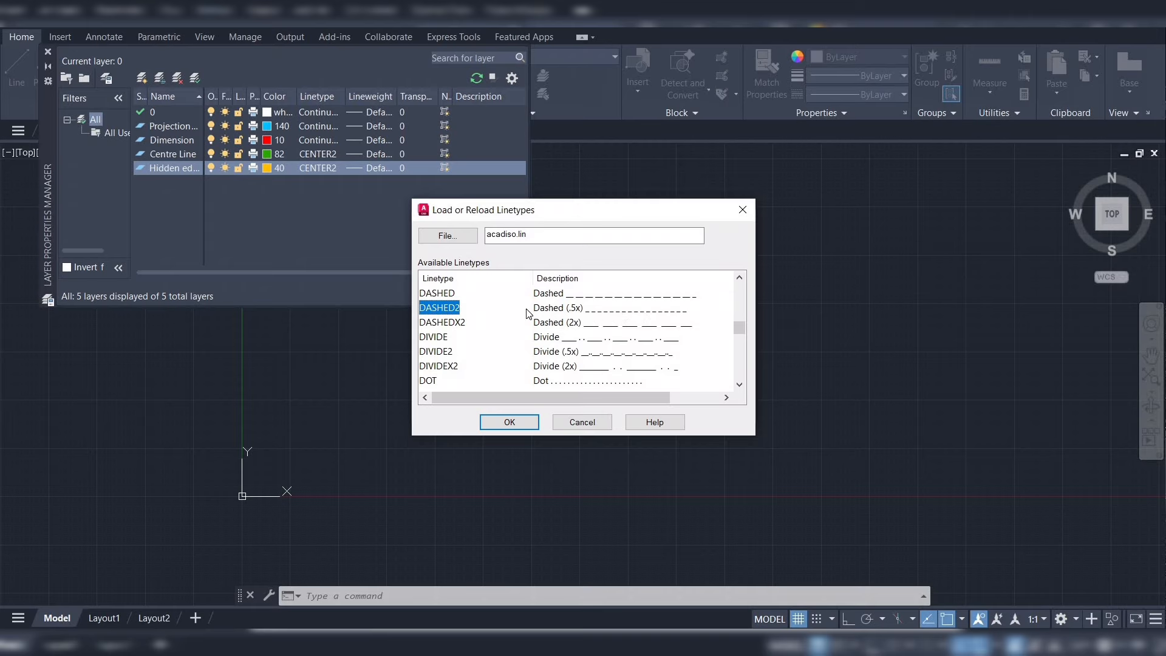
click(509, 422)
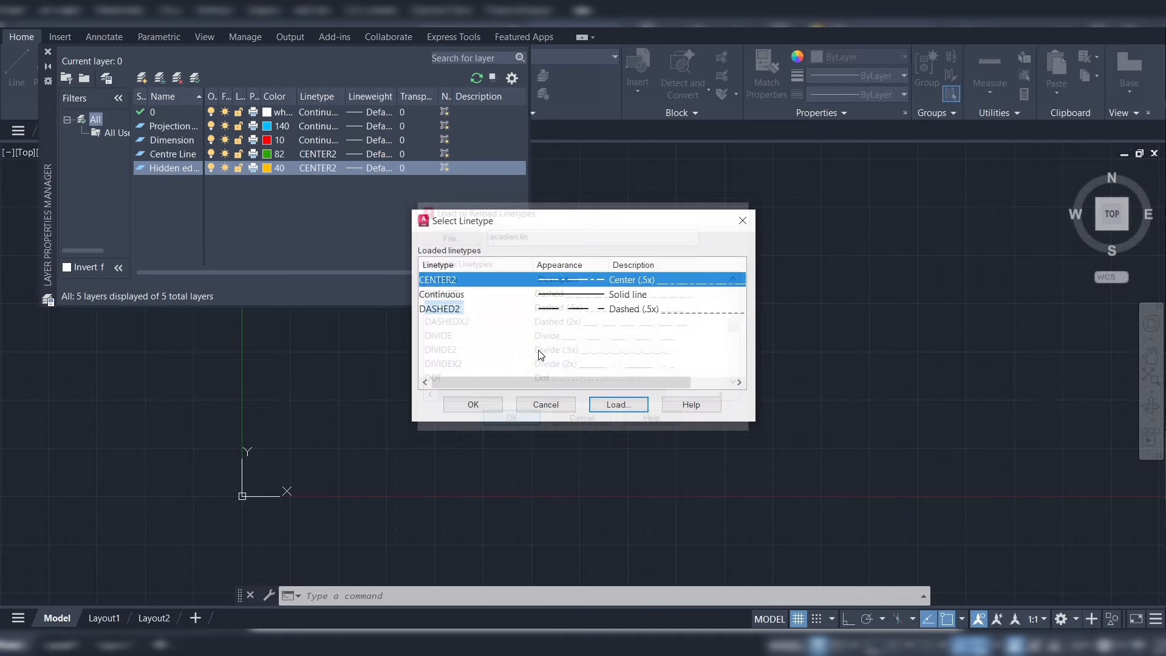
click(456, 311)
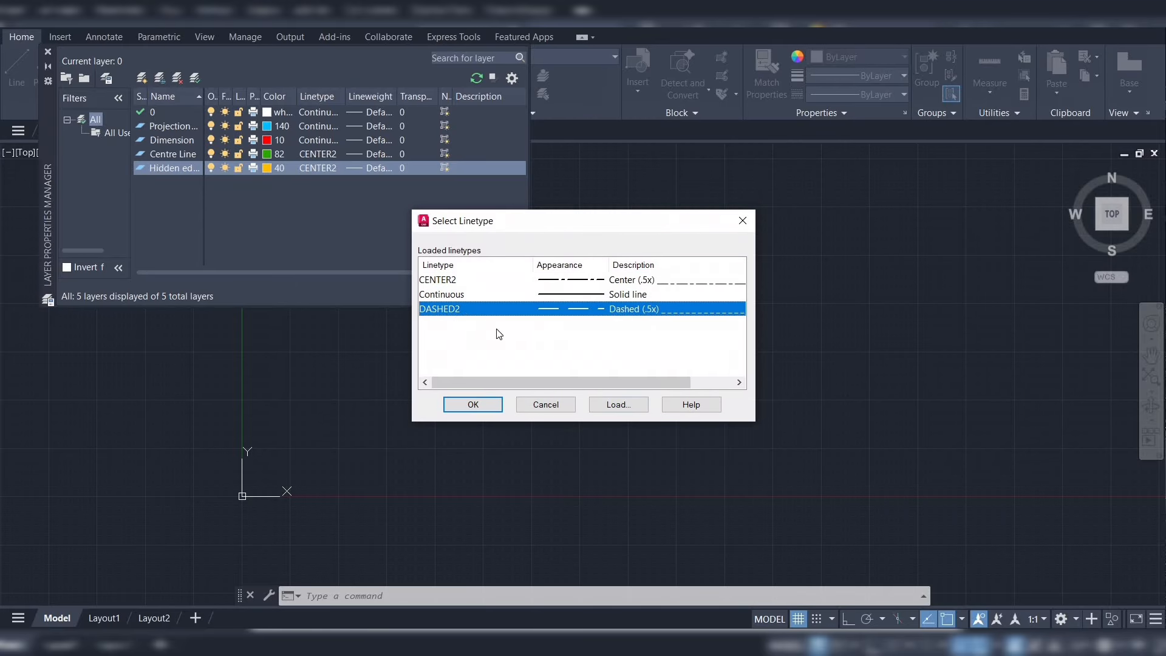
click(490, 404)
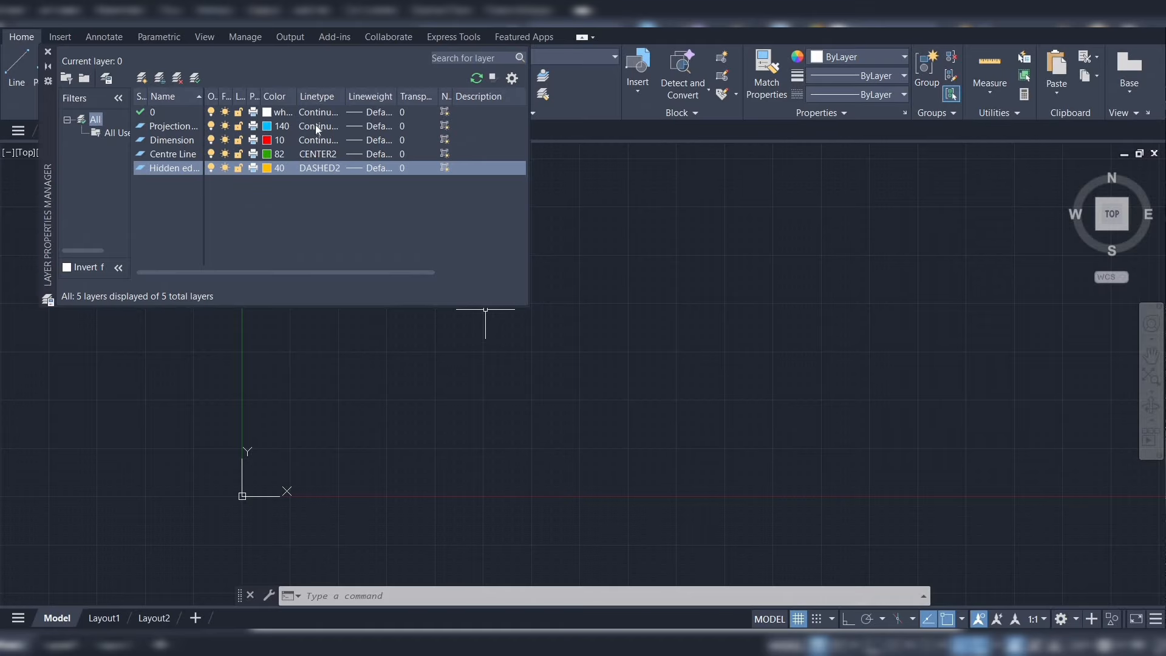
click(158, 113)
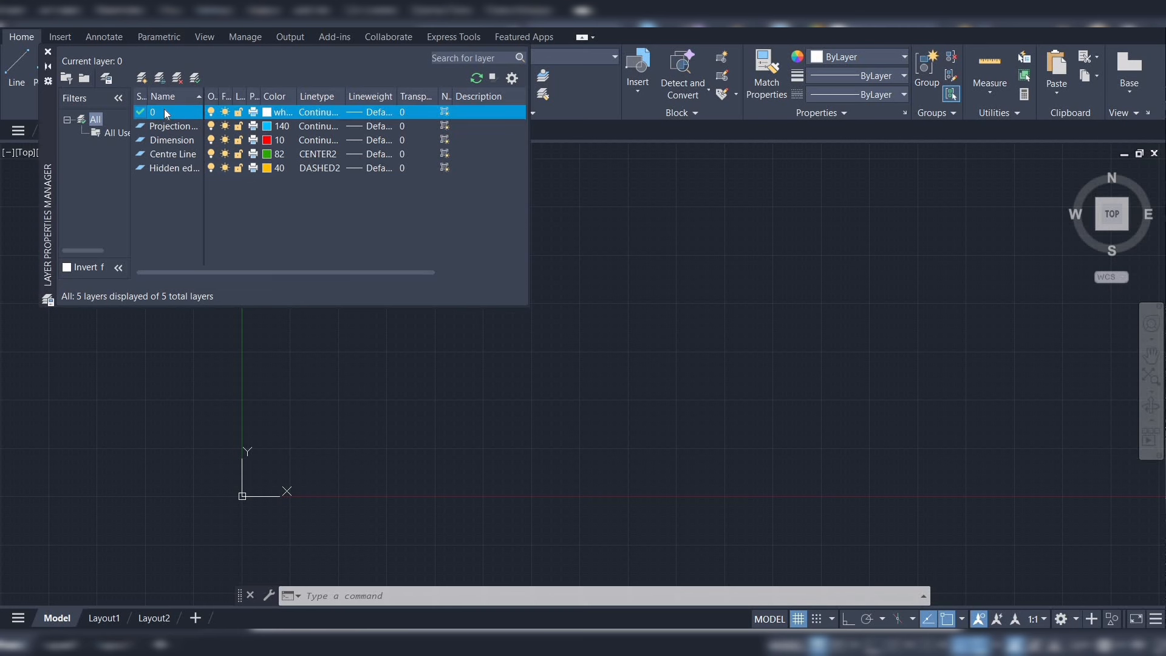
click(48, 52)
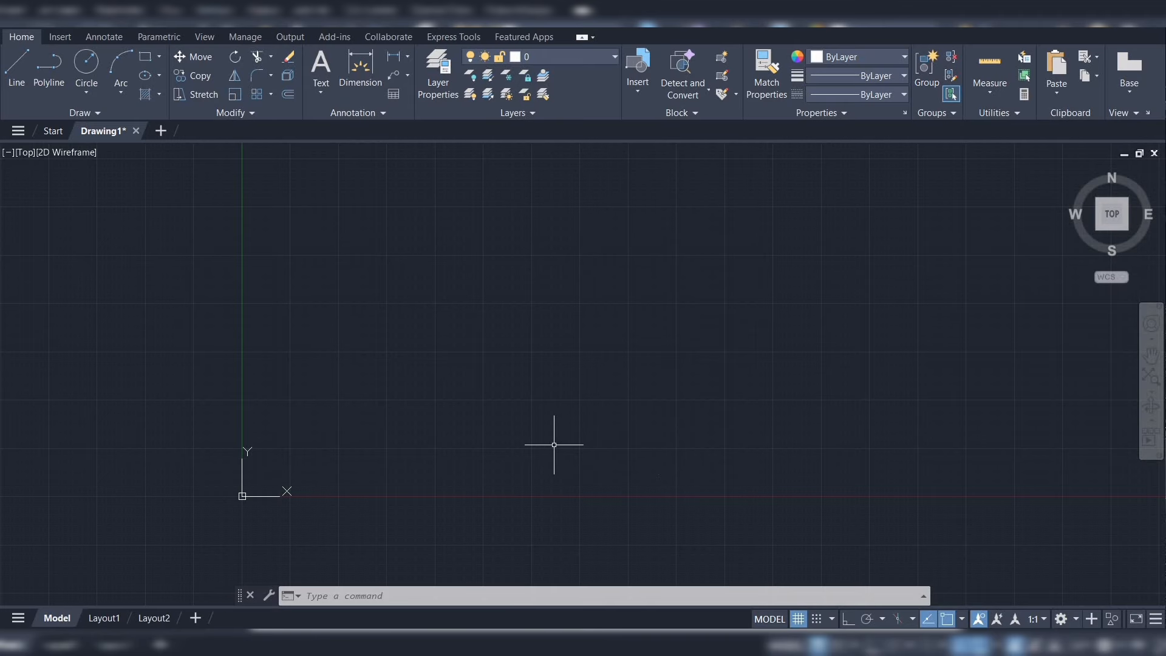
Turn on Ortho mode and enable all object snap modes in the drafting settings
click(848, 619)
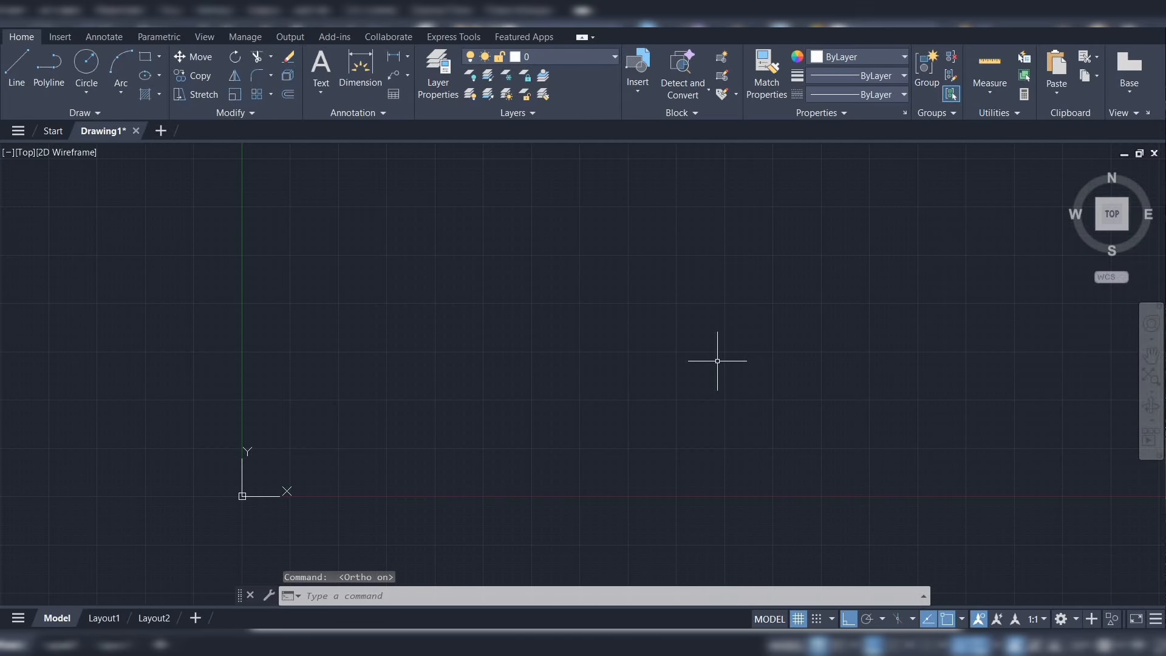
text(os)
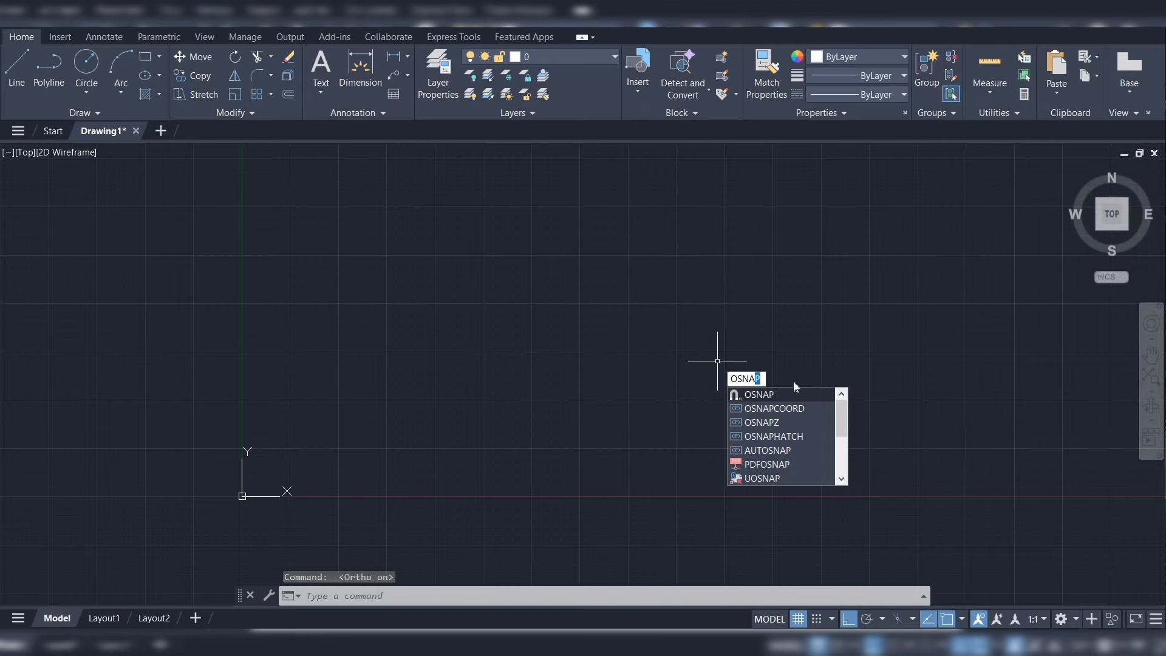
click(763, 395)
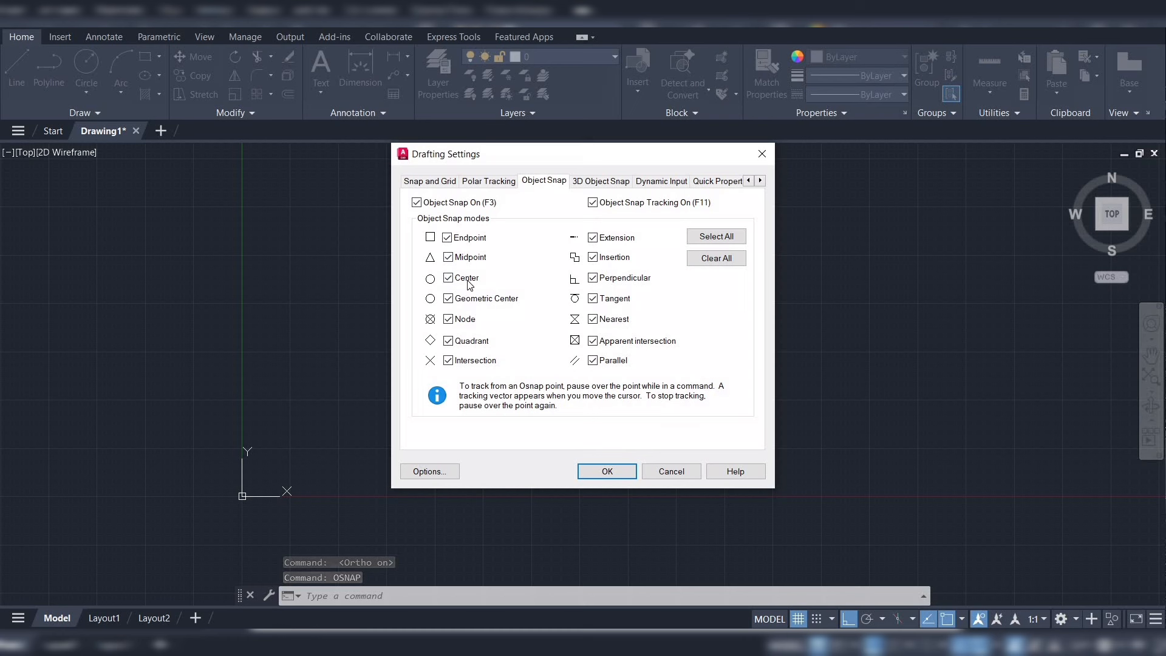
click(703, 243)
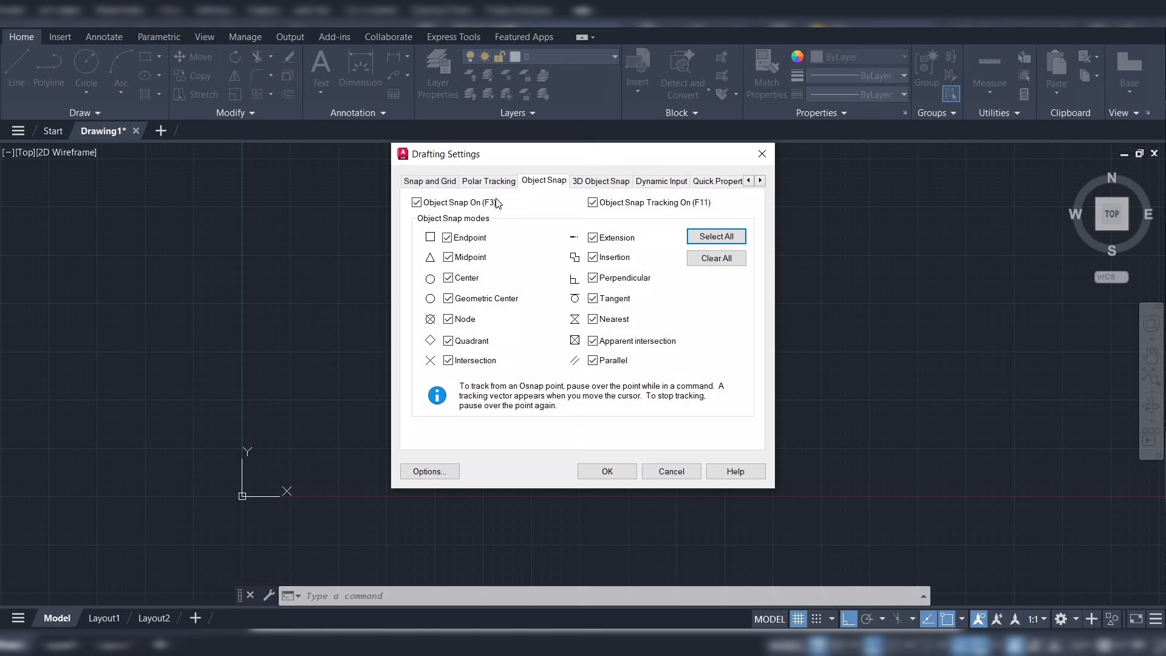
click(608, 472)
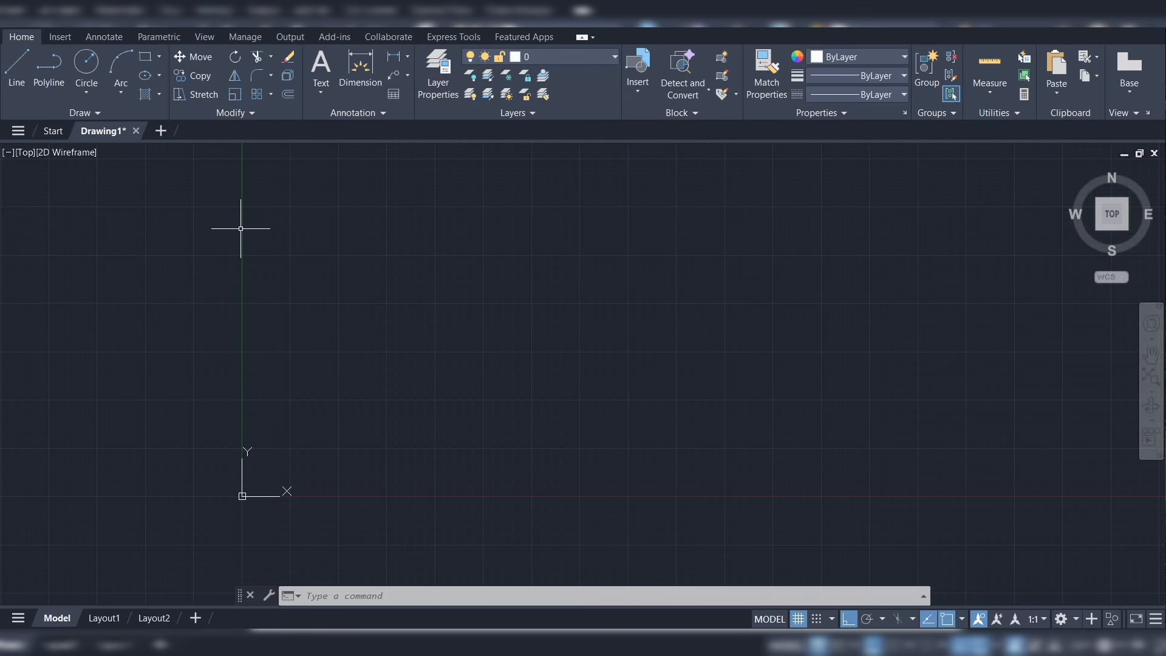
Start a rectangle and turn on grid snap mode for picking its first corner
click(146, 57)
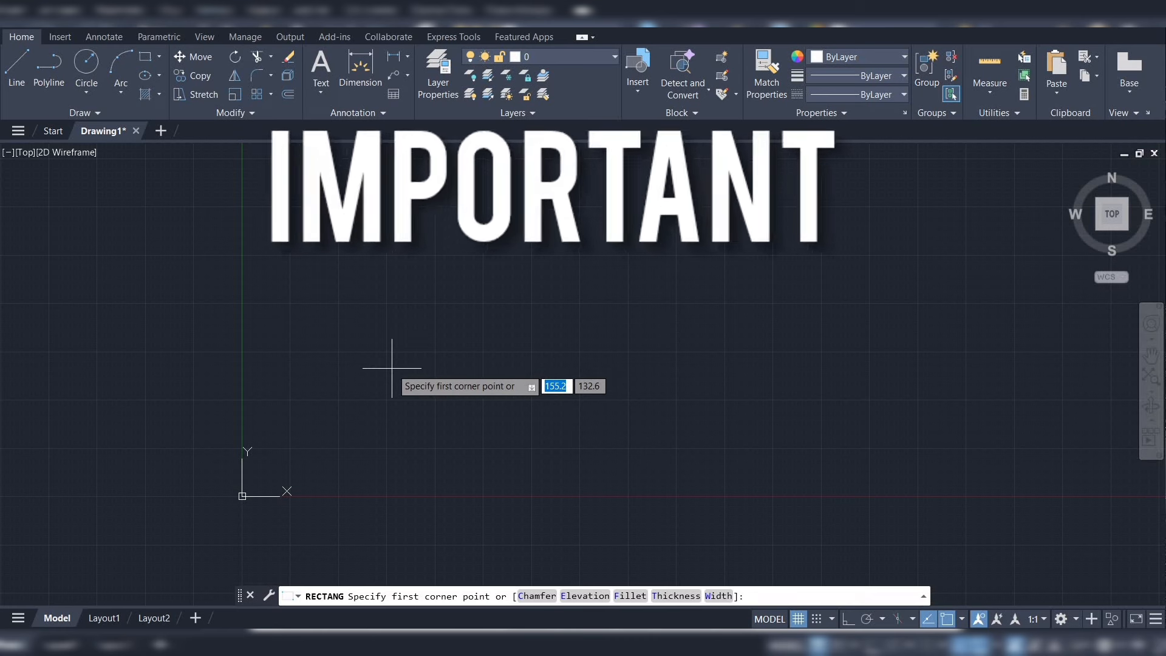
scroll(391, 368, down, 2)
scroll(392, 368, down, 3)
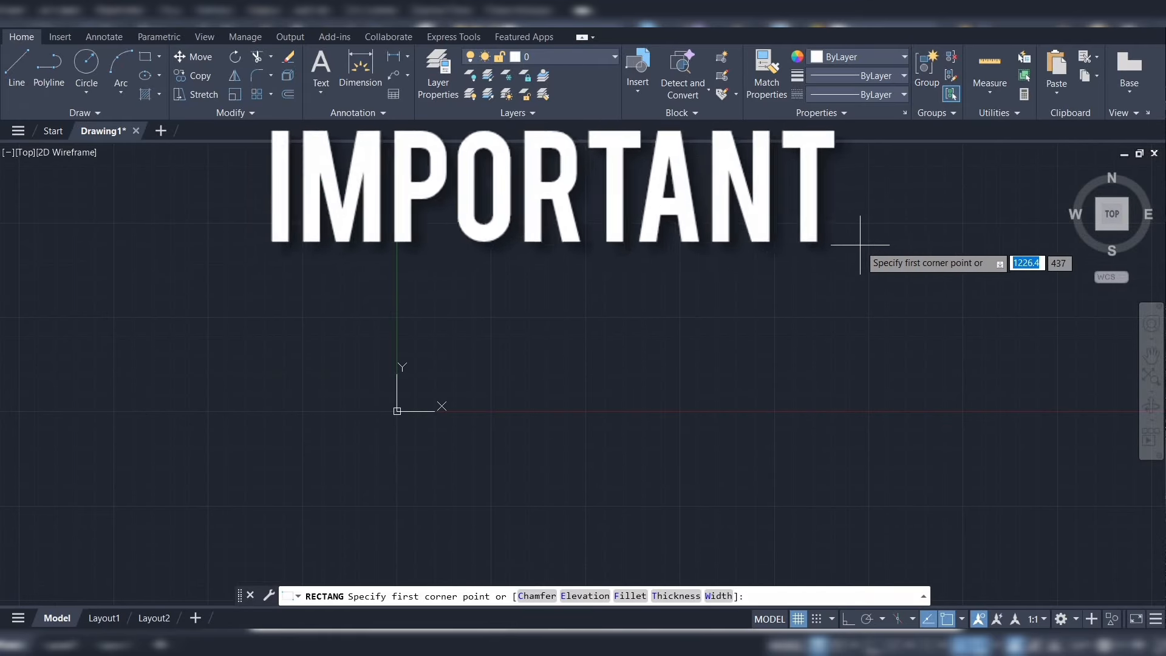
scroll(811, 248, down, 2)
middle_drag(859, 260, 747, 284)
scroll(755, 280, down, 2)
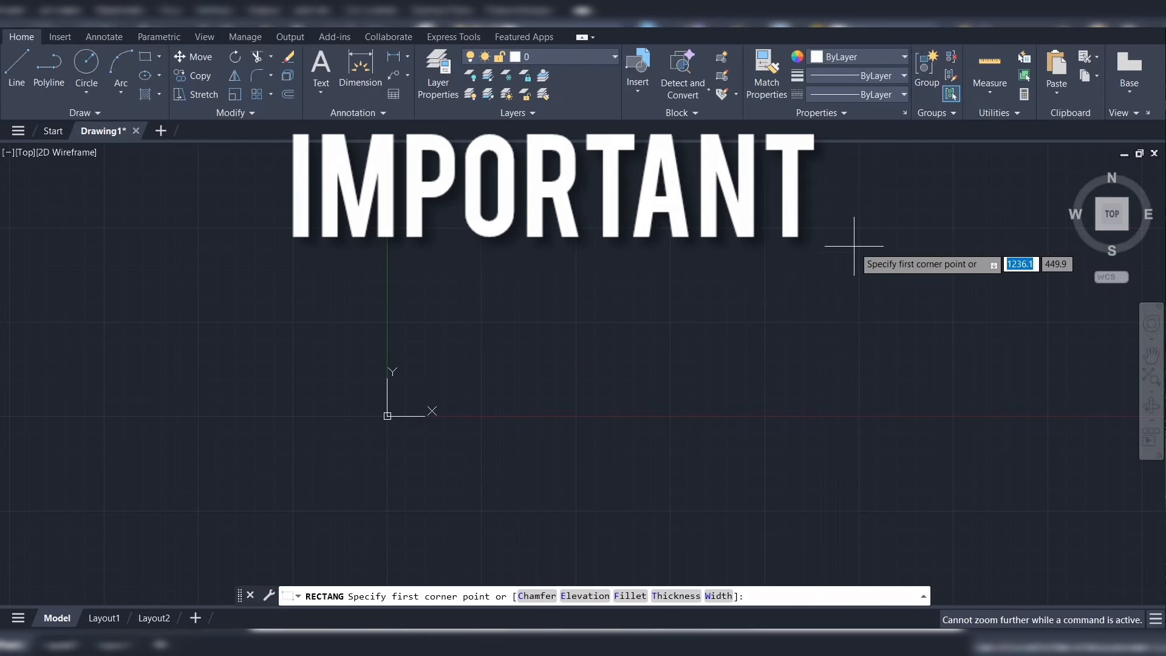
scroll(1103, 365, down, 1)
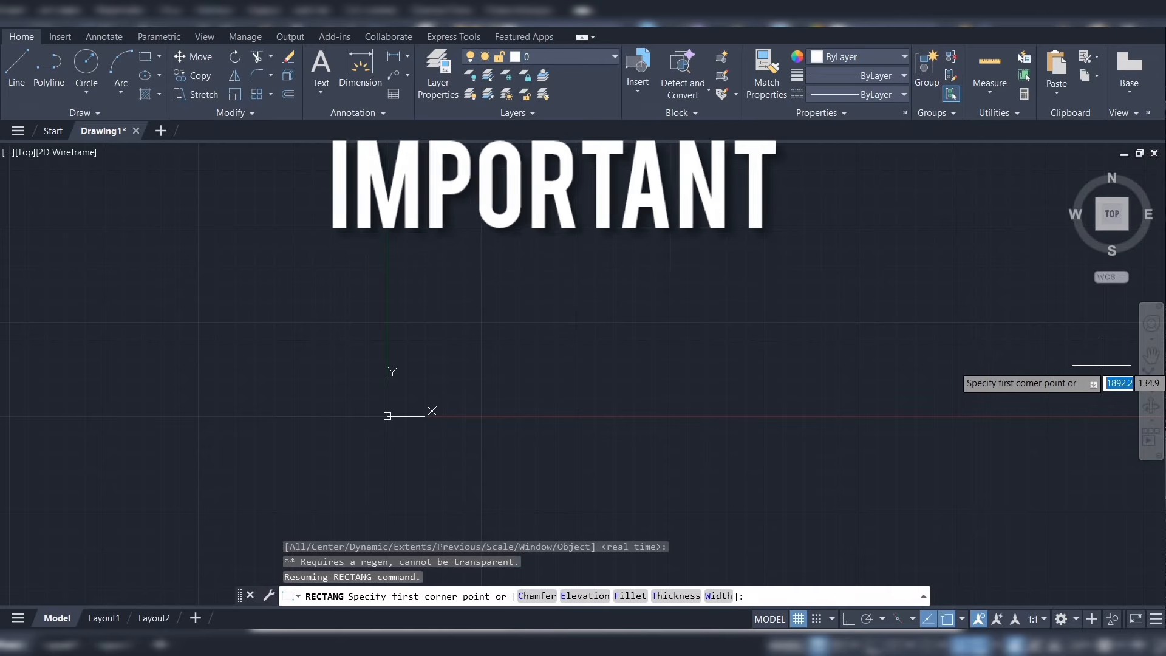
scroll(468, 350, up, 4)
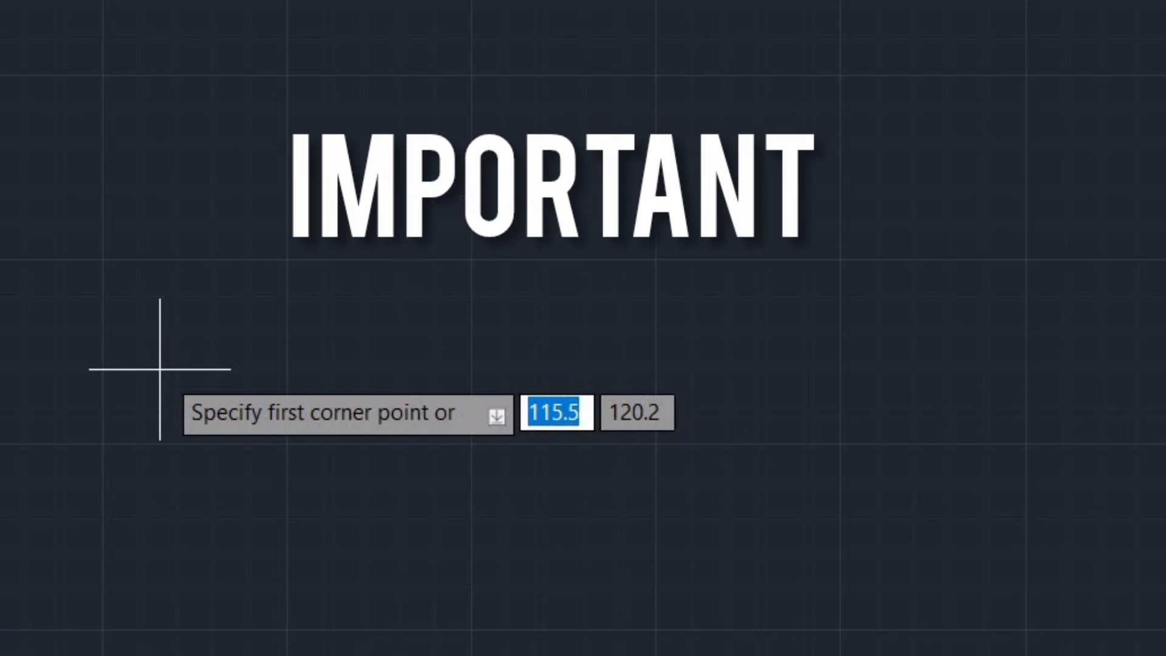
scroll(161, 367, down, 2)
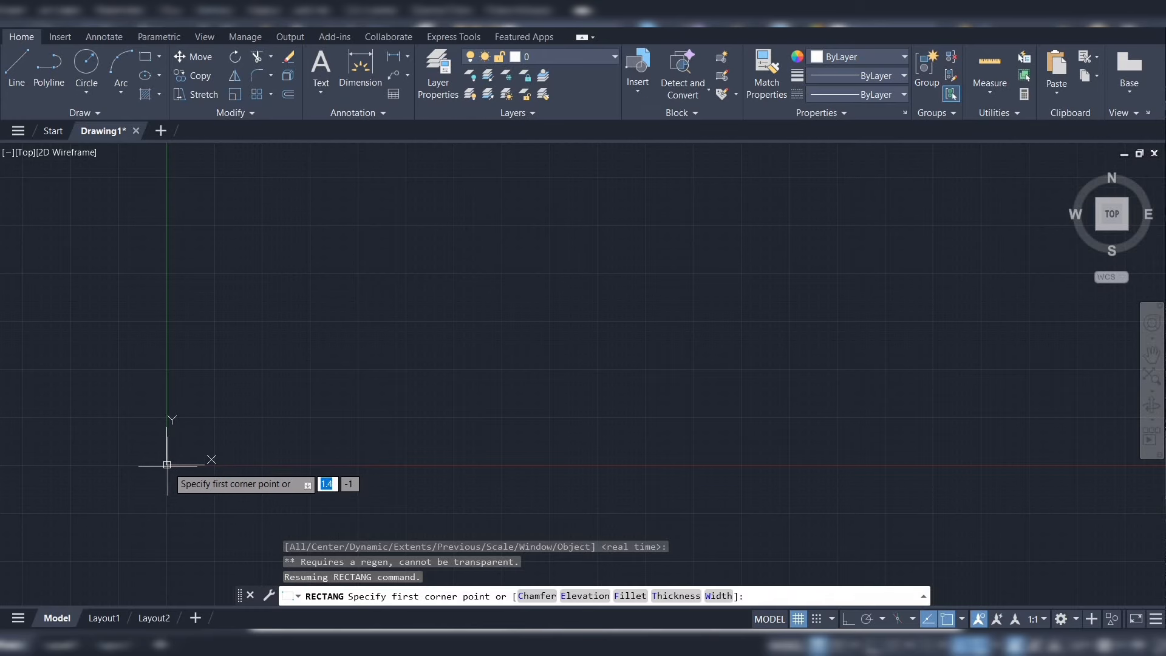
click(817, 621)
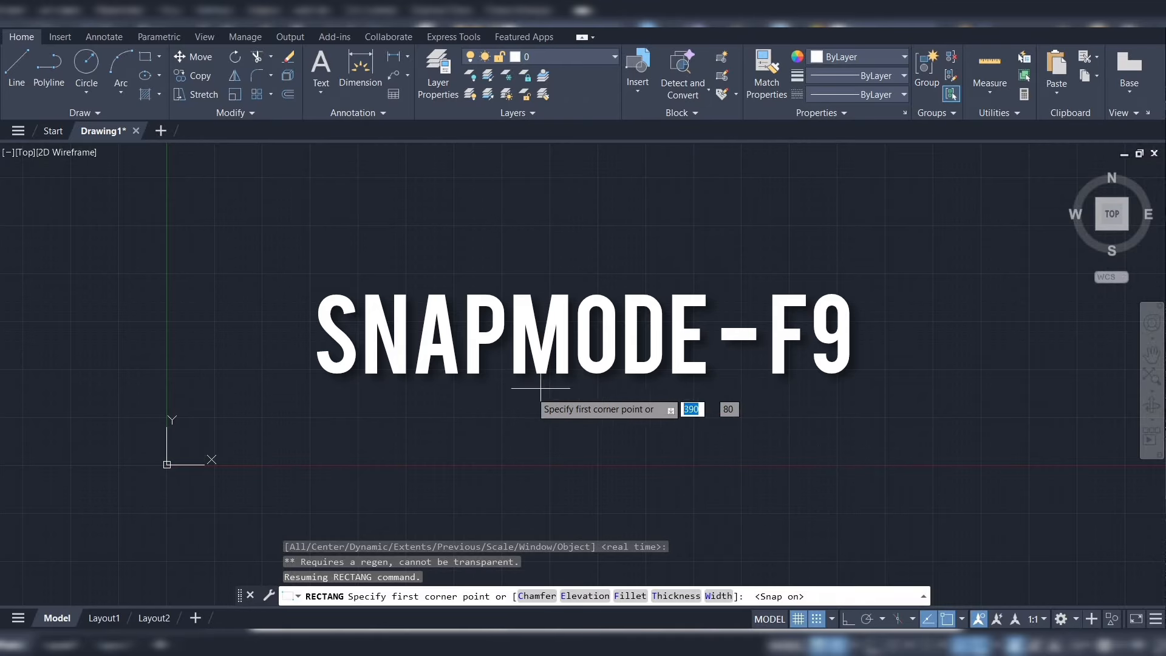
Draw the A3 sheet border as a rectangle from the origin (0,0), 420 wide and 297 high
scroll(171, 459, up, 4)
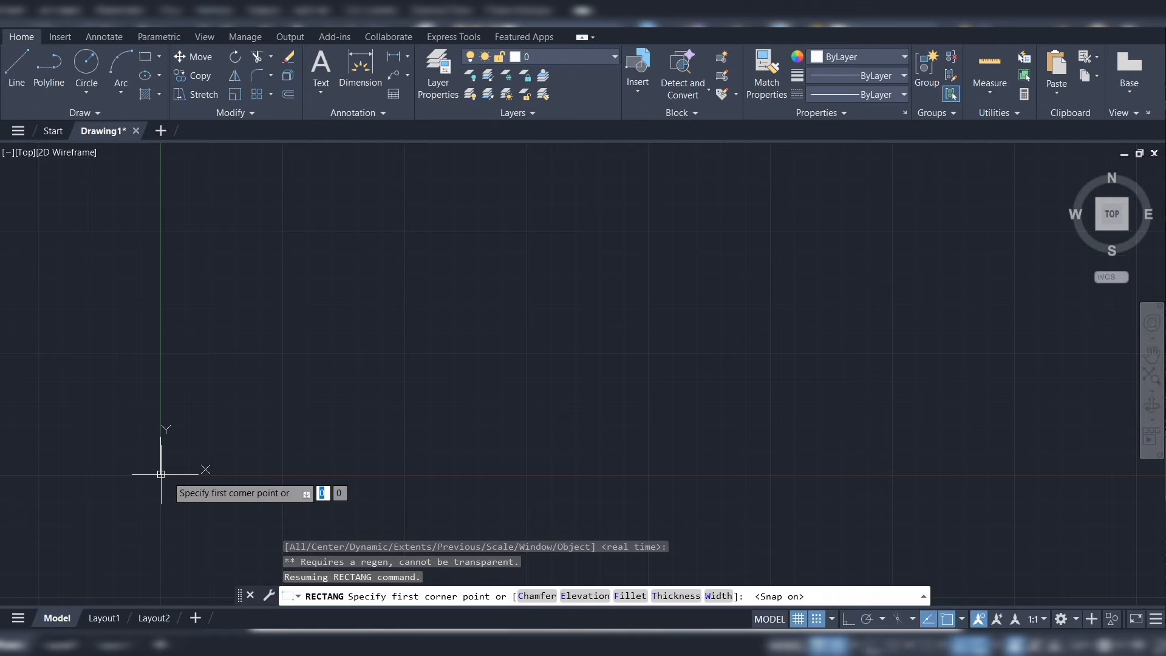
click(161, 474)
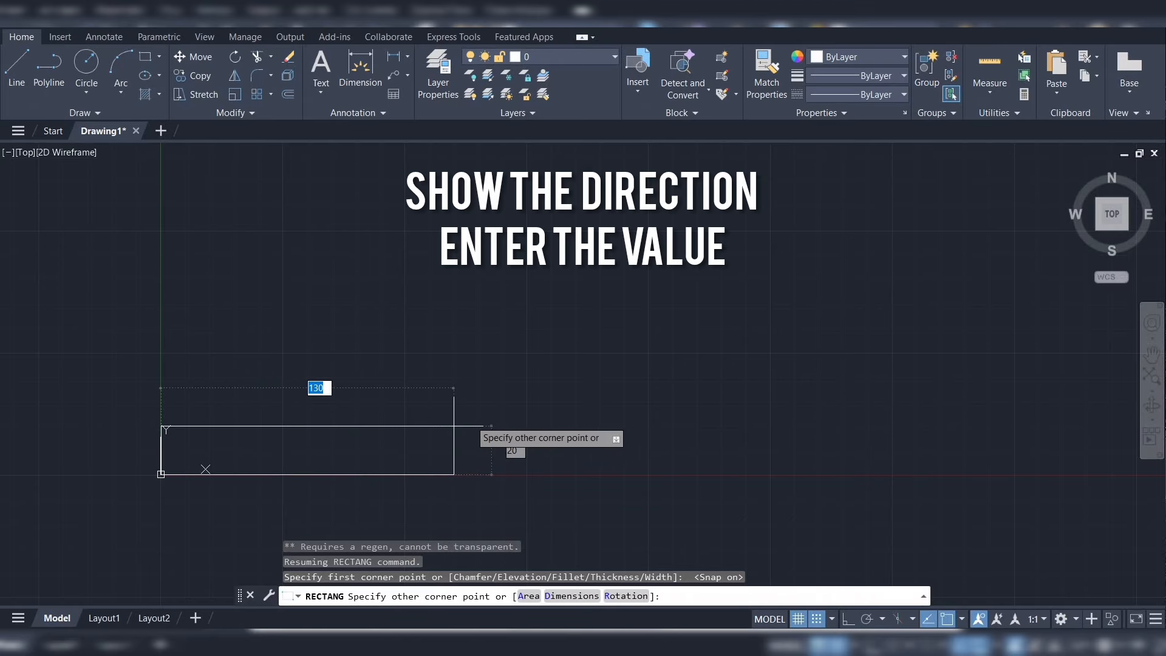
scroll(614, 399, down, 2)
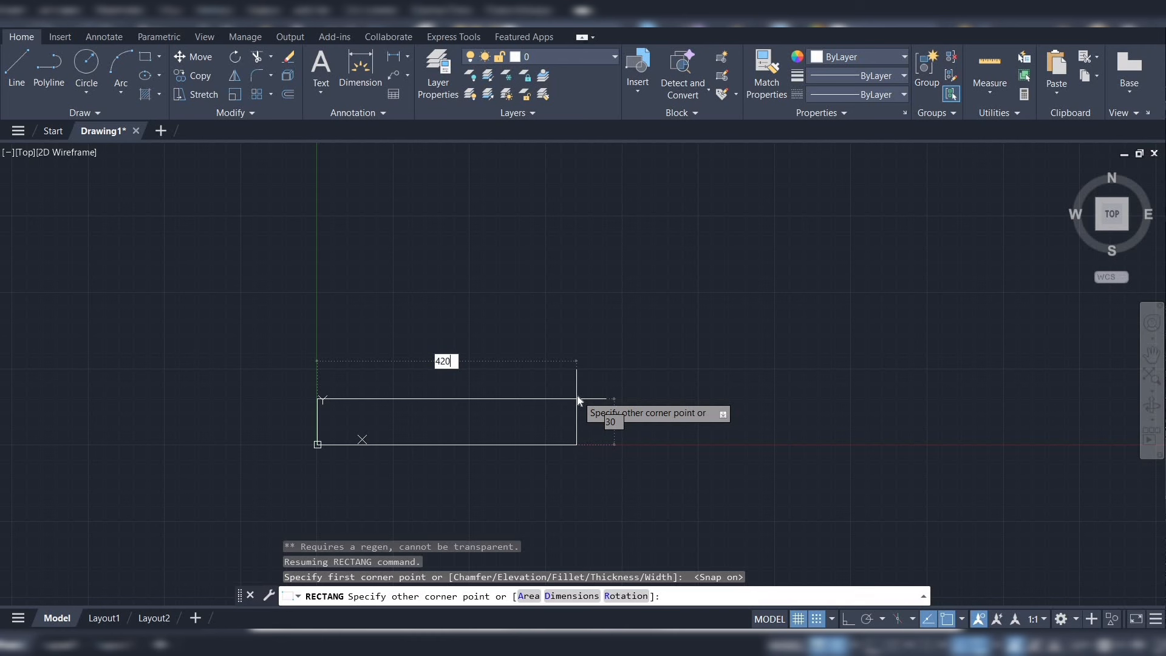
key(Tab)
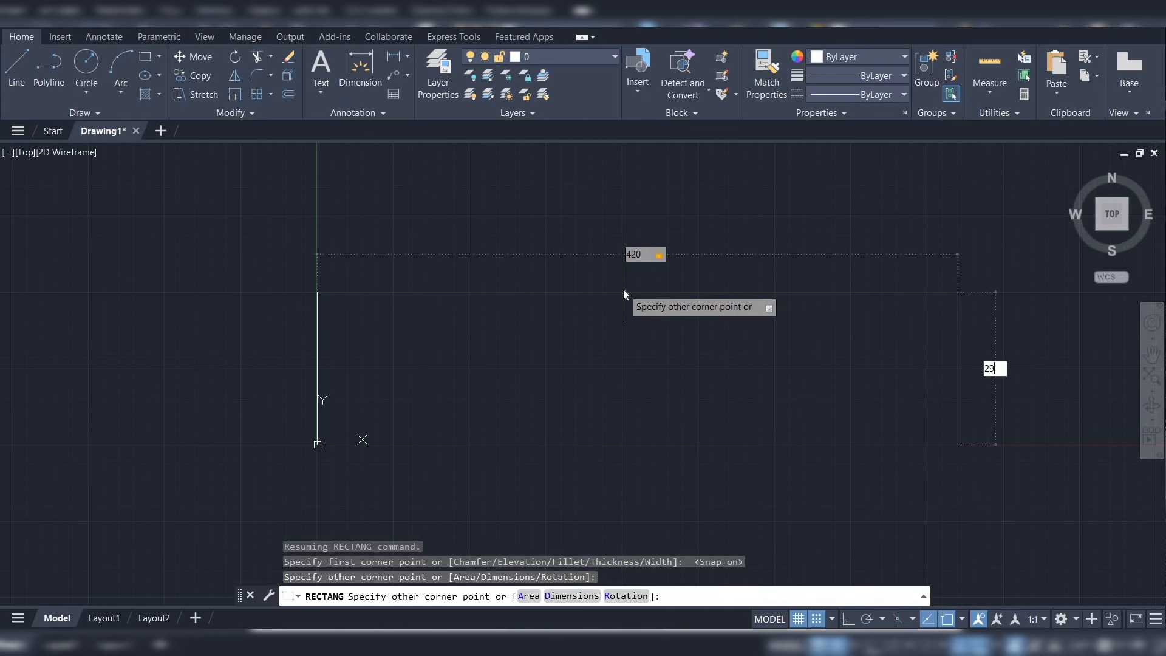
key(Return)
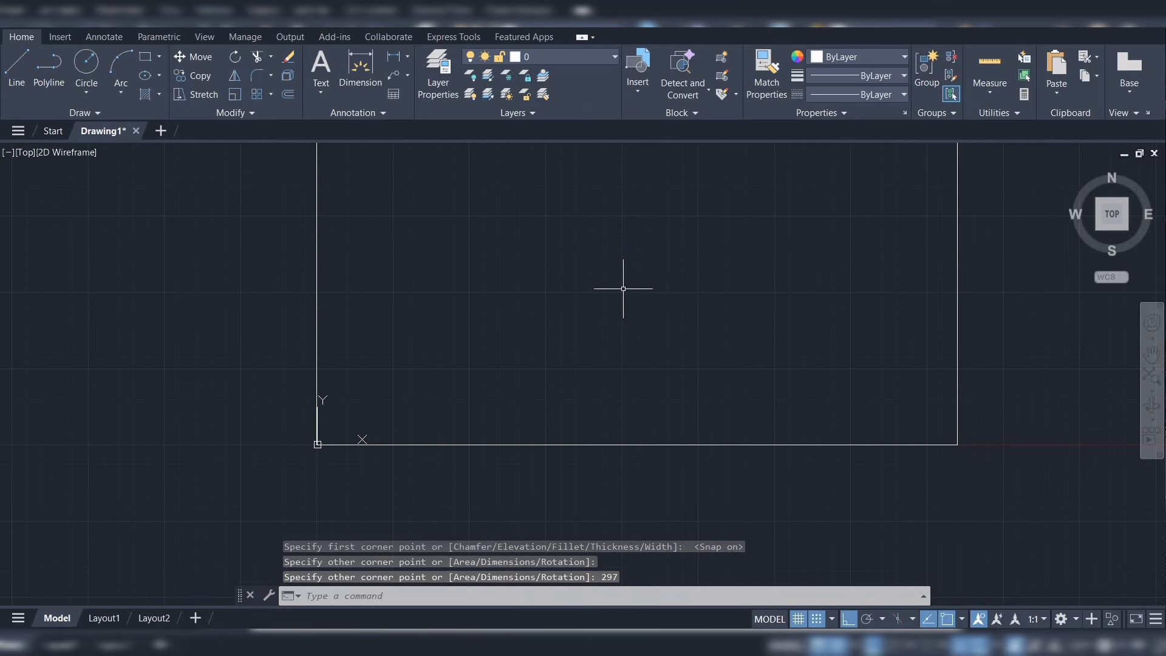
scroll(683, 252, down, 1)
mouse_move(687, 248)
middle_down()
mouse_move(617, 315)
mouse_move(552, 346)
middle_up()
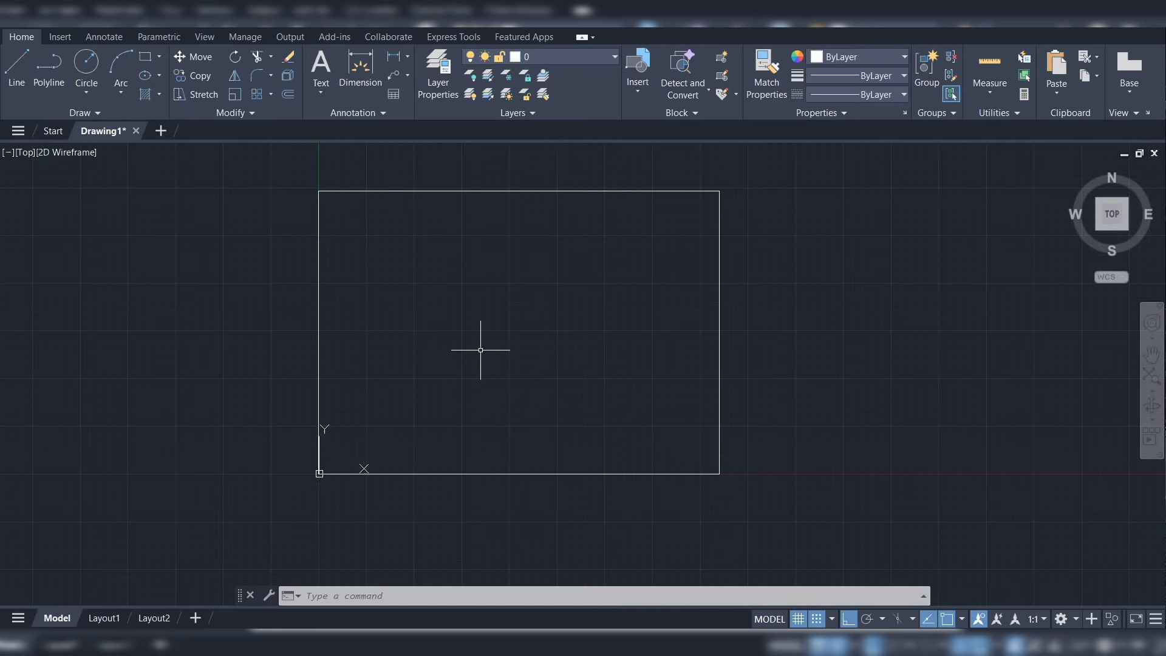
scroll(481, 350, up, 2)
scroll(482, 346, down, 2)
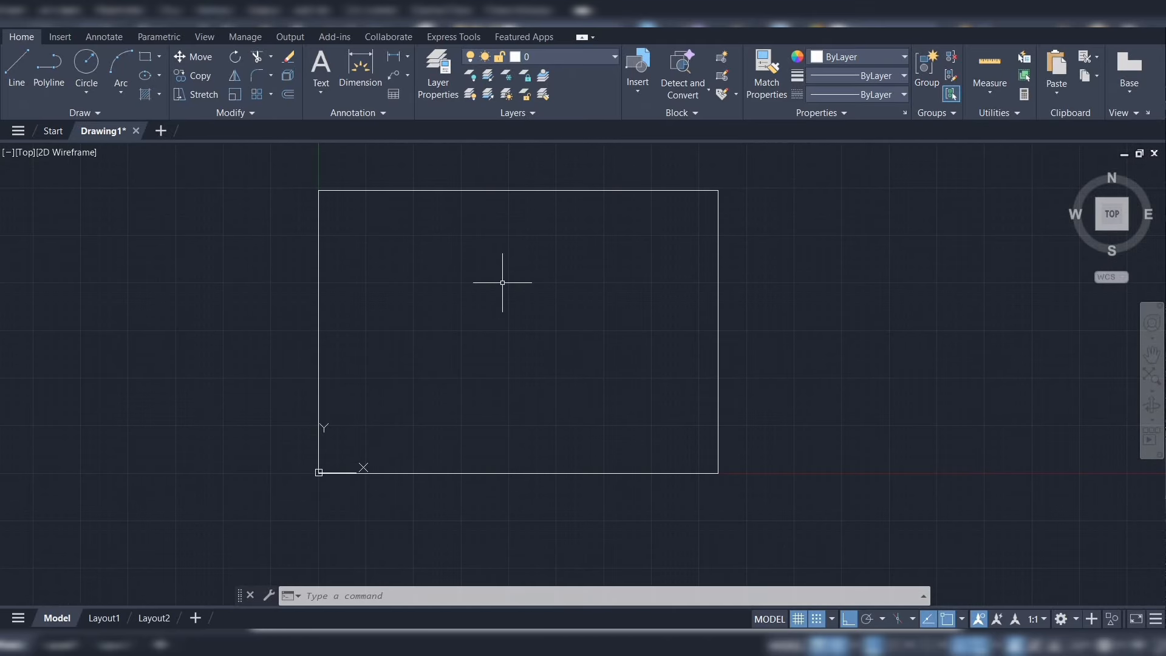
Offset the sheet border rectangle inward by 10 to create an inner frame
click(288, 95)
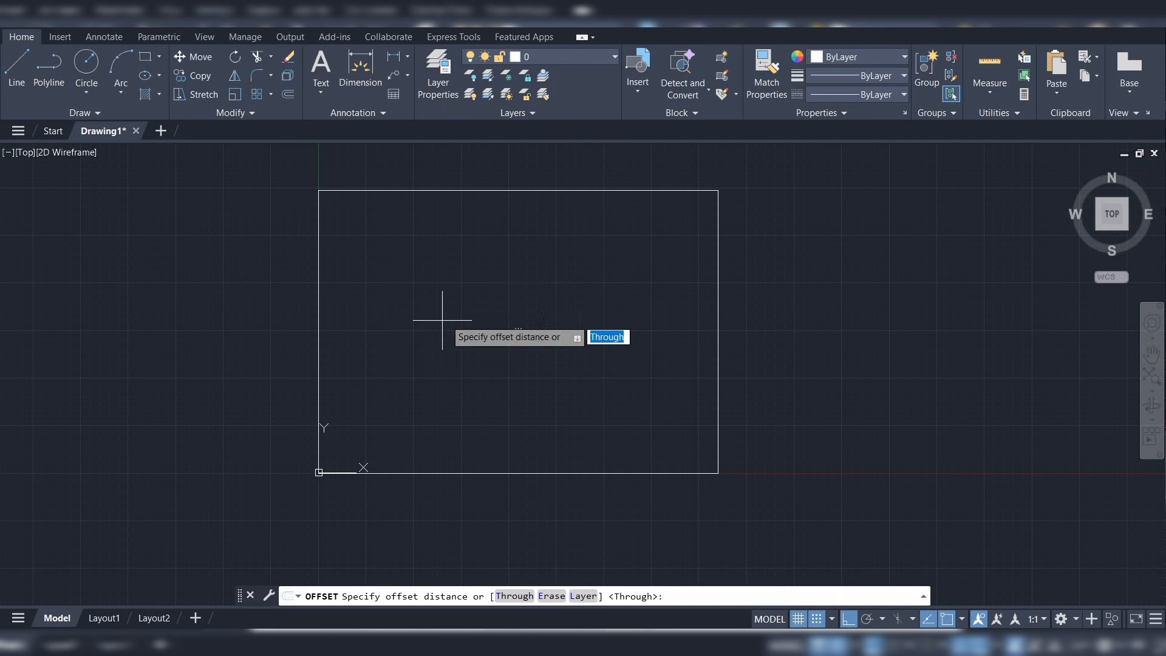
text(10)
key(Return)
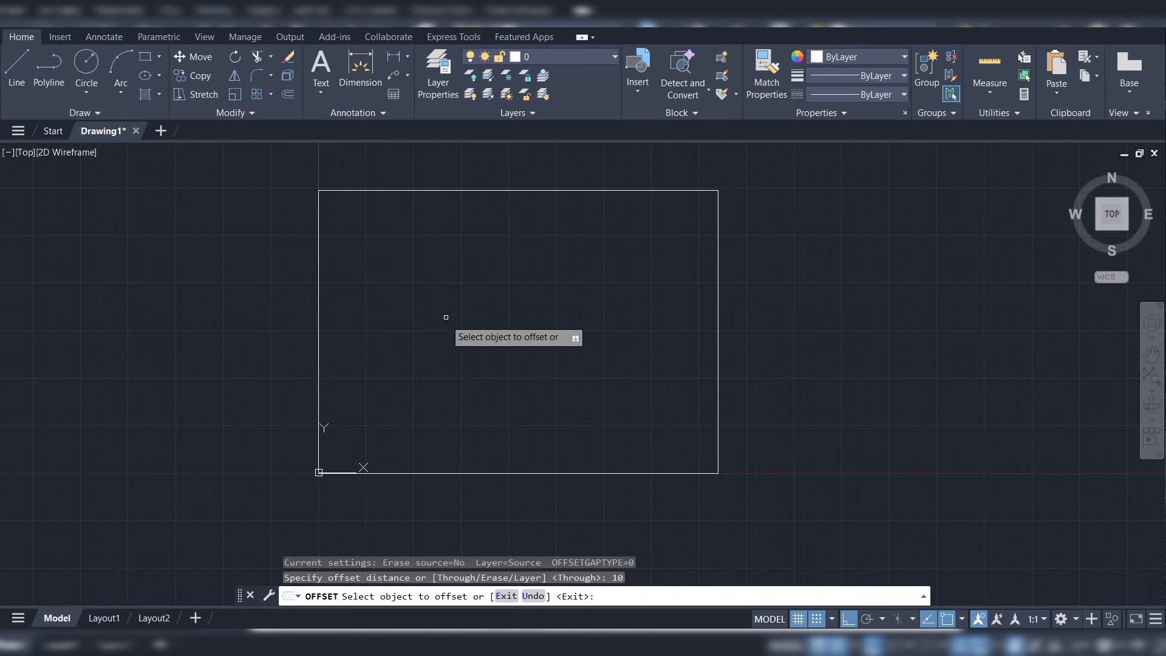
click(504, 190)
click(509, 216)
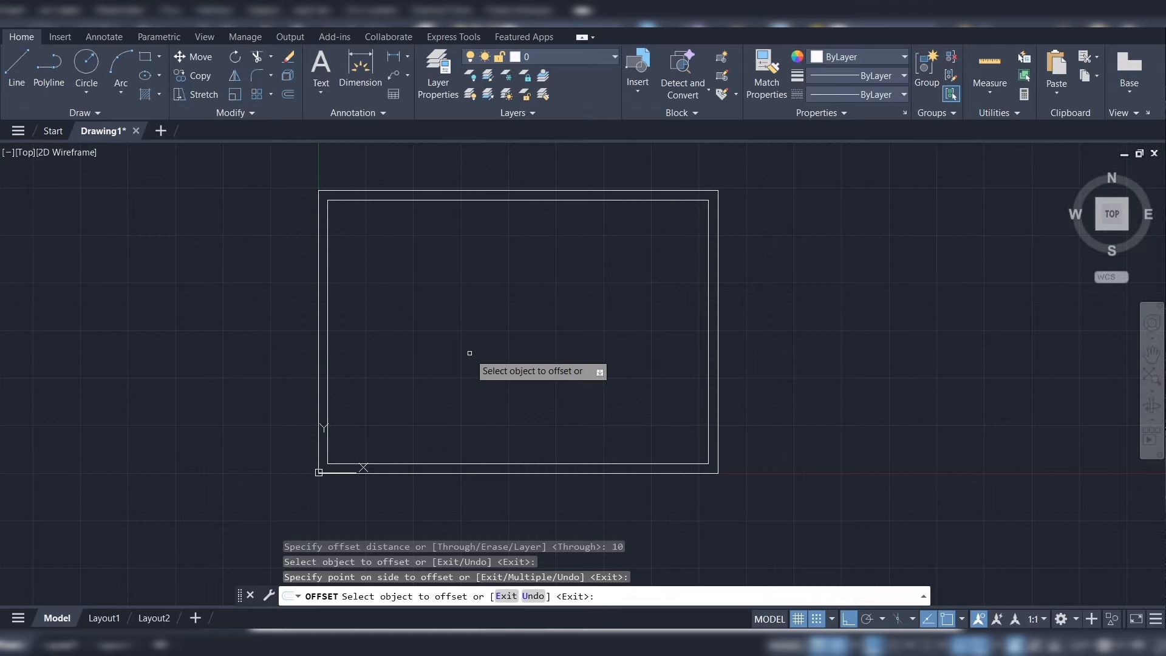
key(Escape)
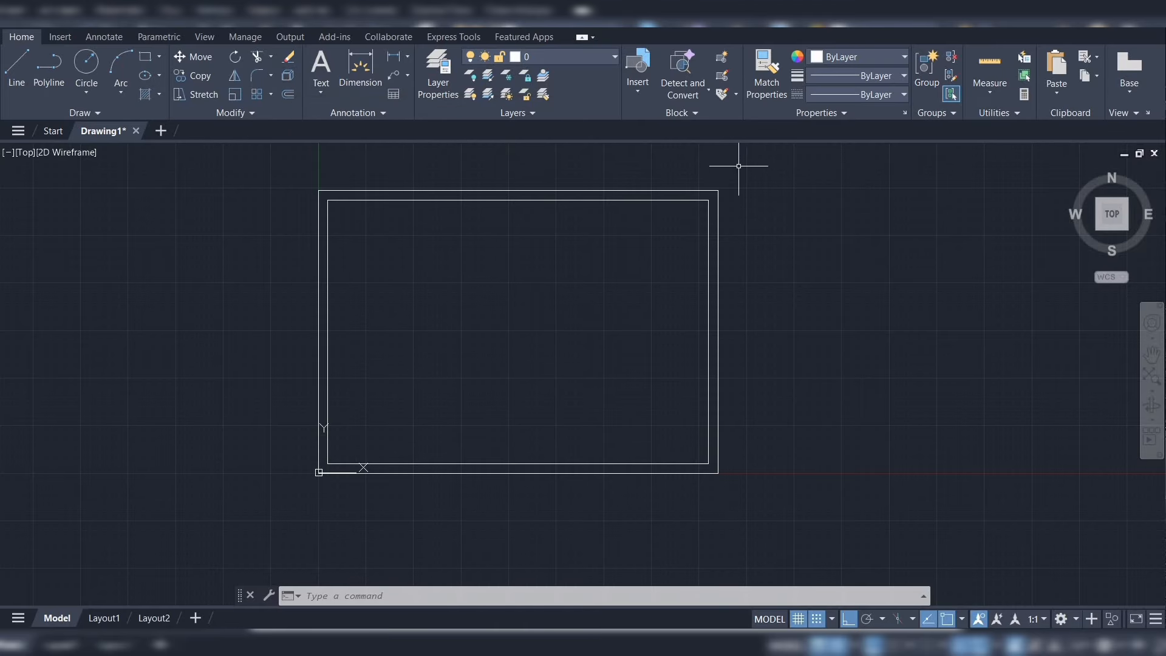
Select the outer and inner rectangles in turn to check whether each is one object, clearing the selection each time
click(625, 190)
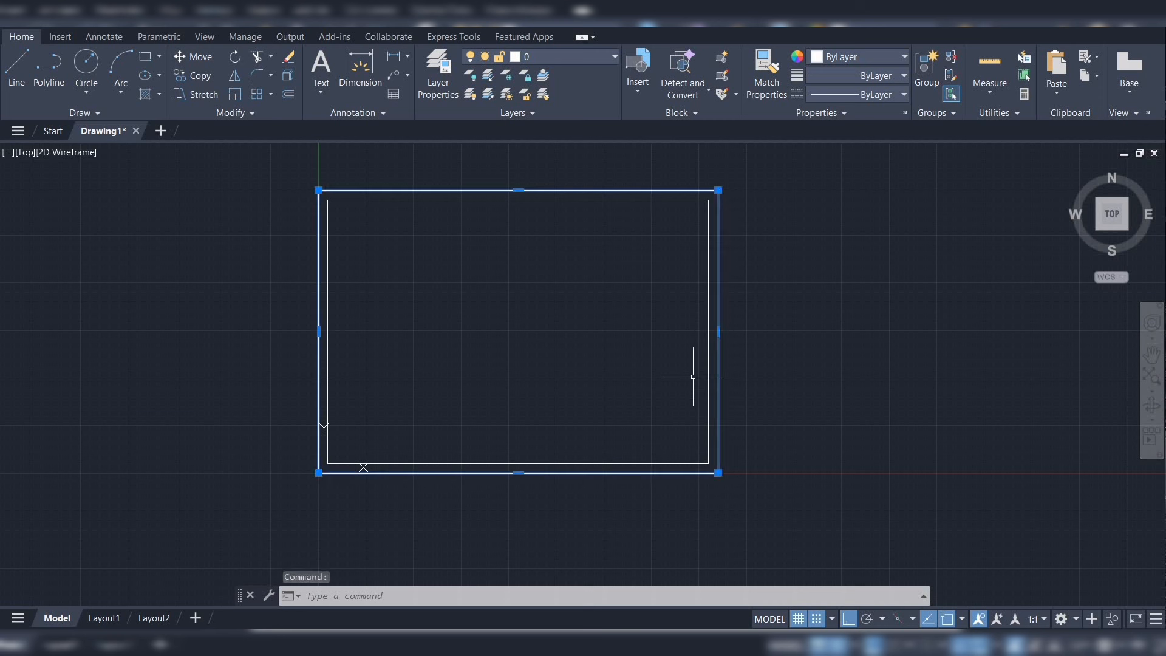
key(Escape)
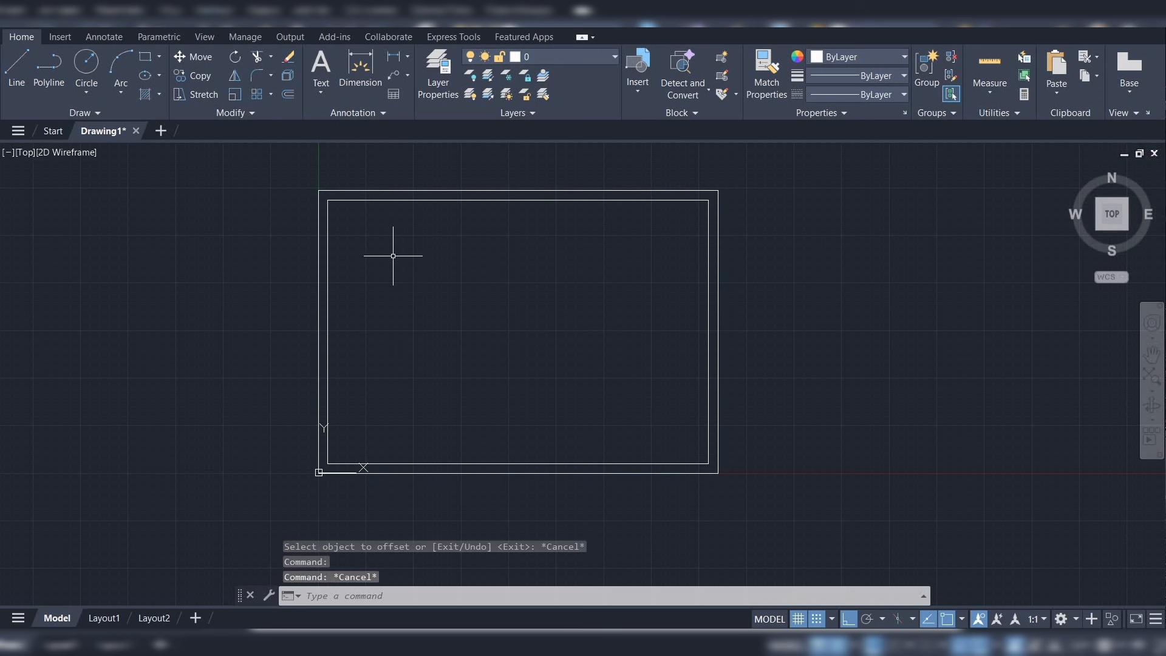
click(328, 253)
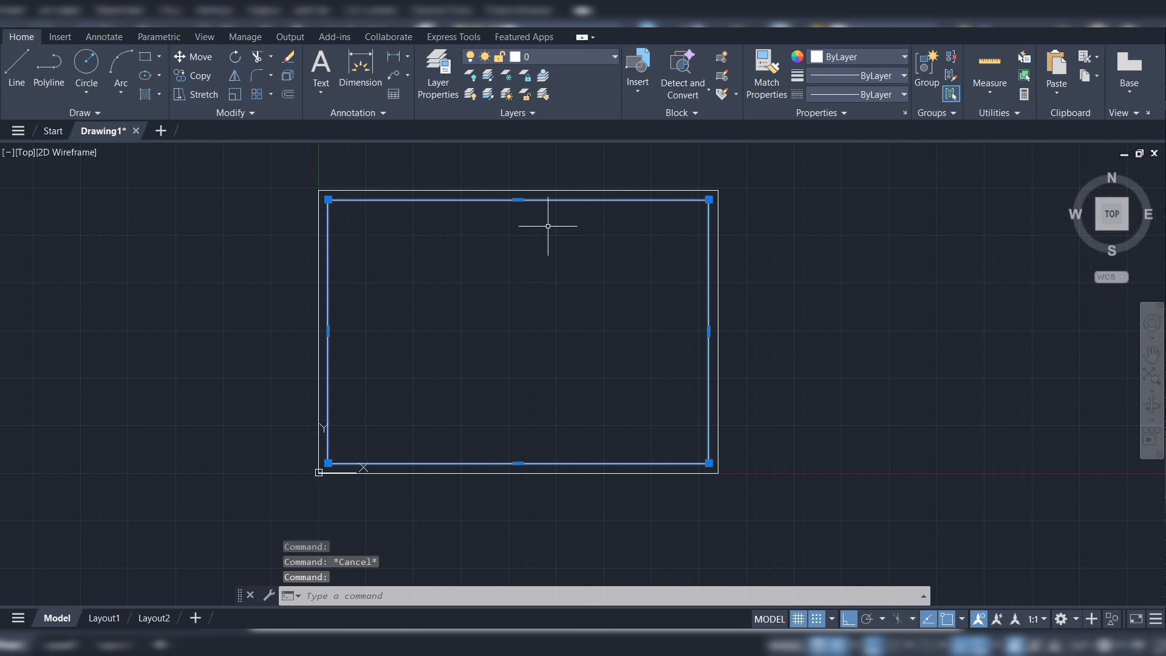
key(Escape)
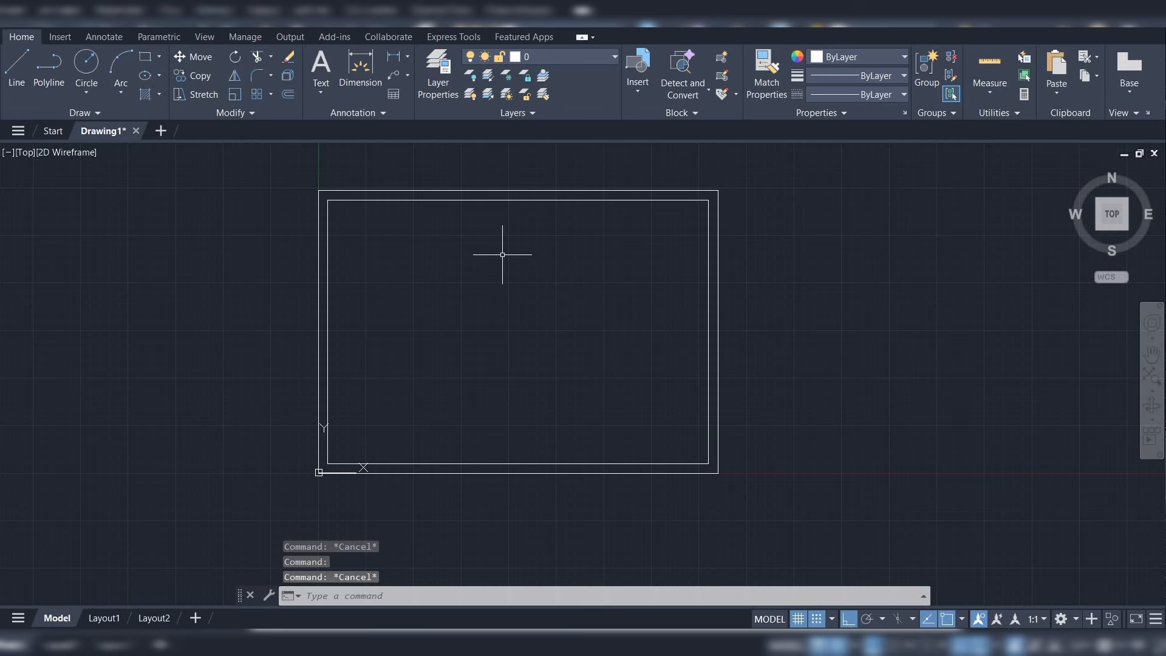
Explode the inner rectangle into separate lines and check its upper and right edges by selecting them individually
click(289, 77)
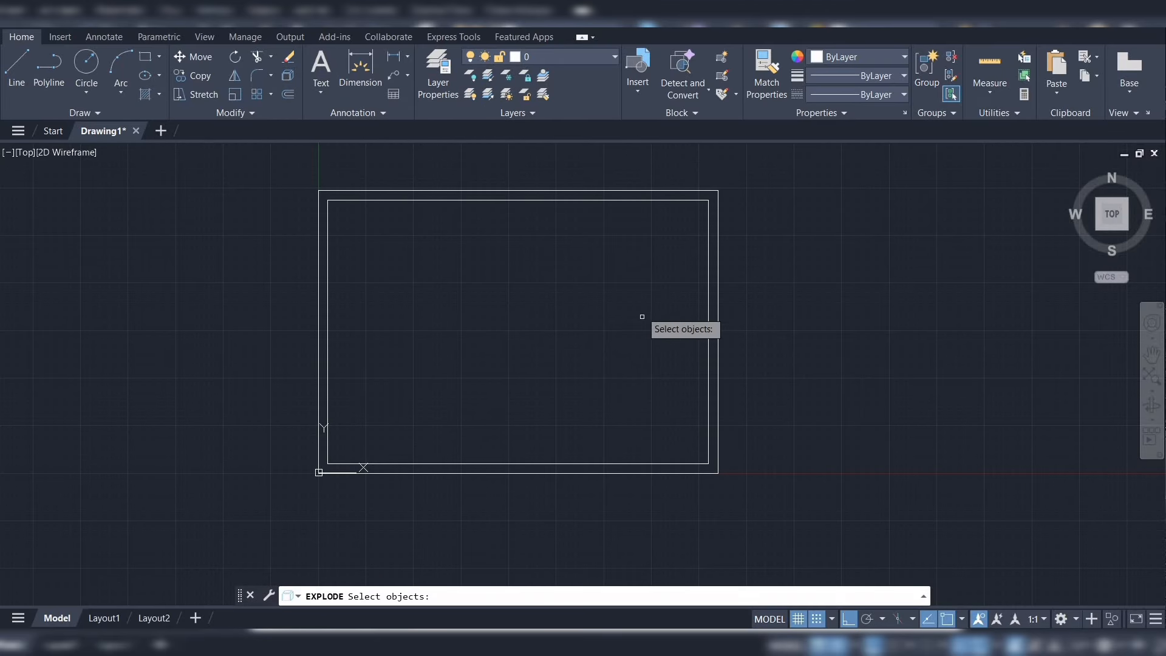
click(380, 201)
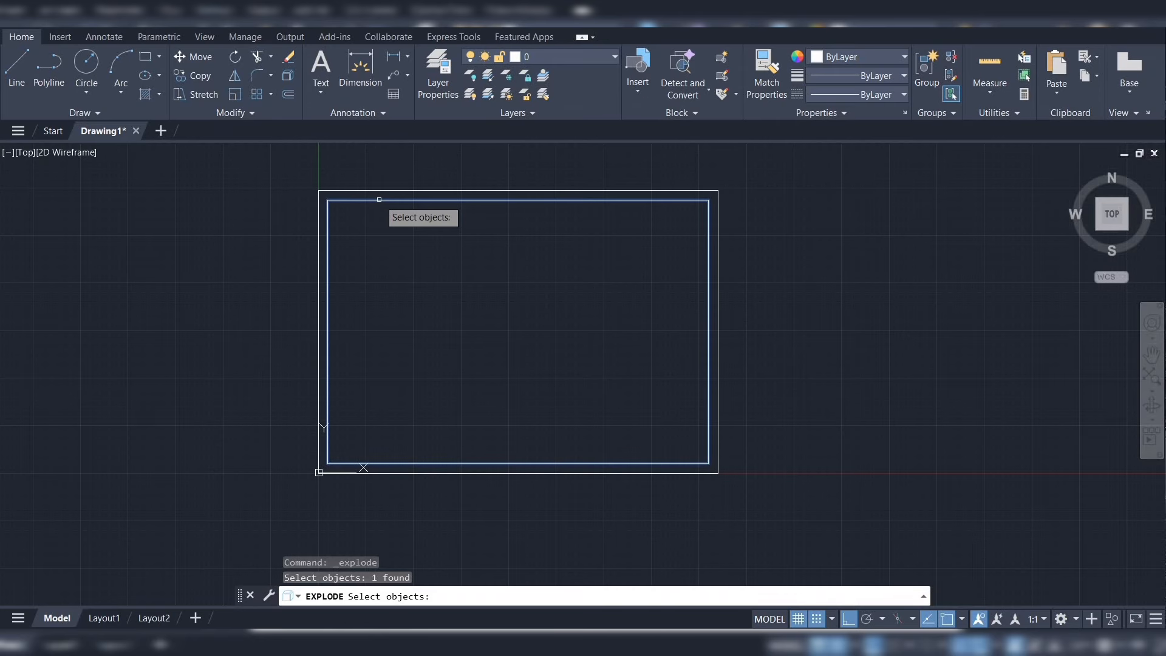
key(Return)
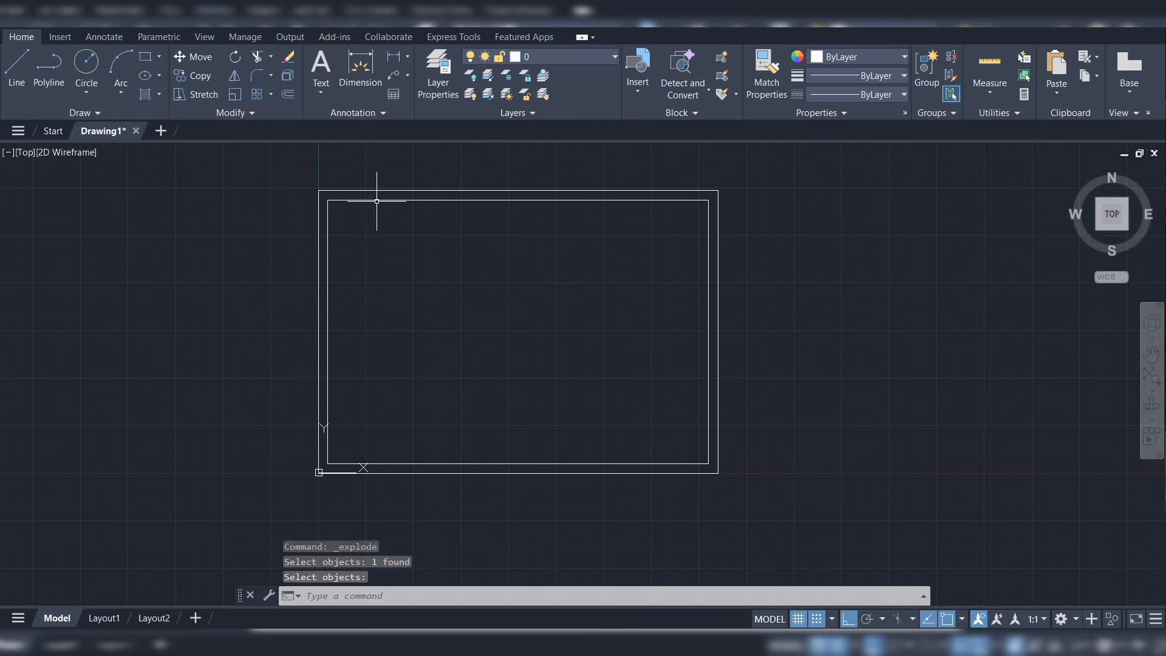
click(384, 198)
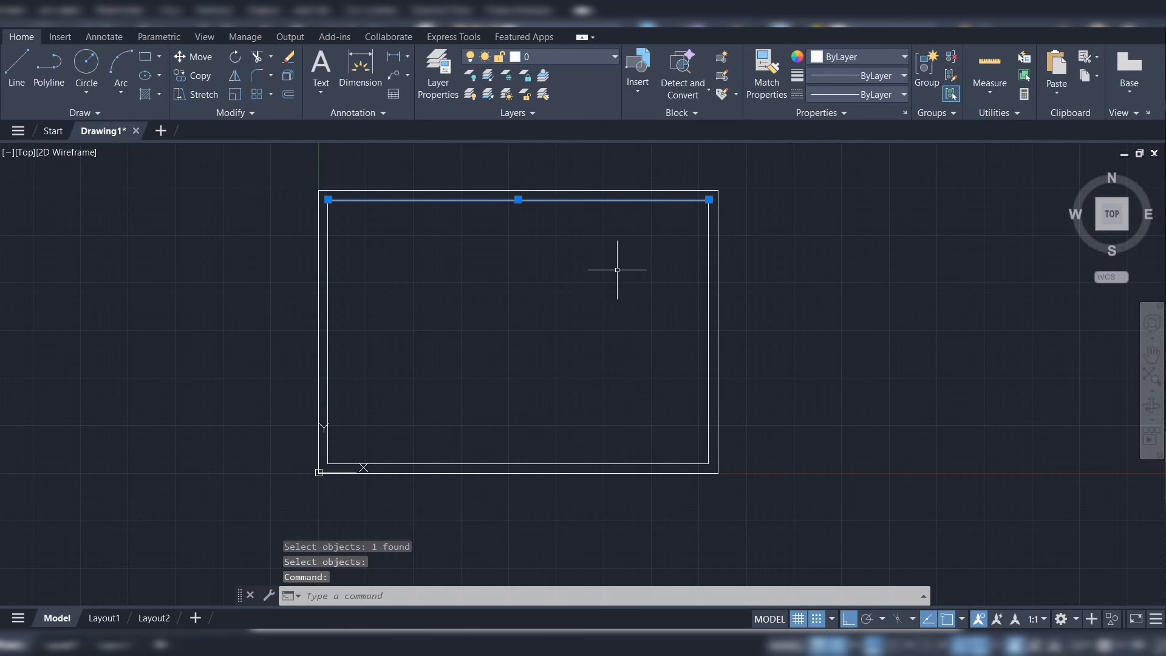
click(711, 324)
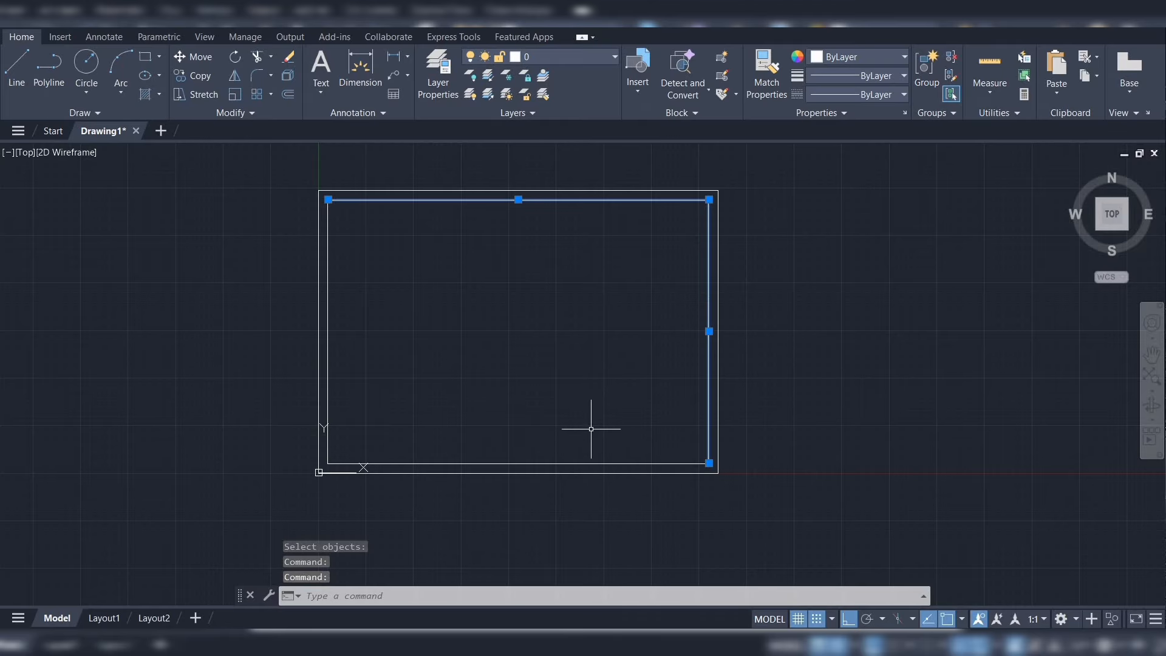
key(Escape)
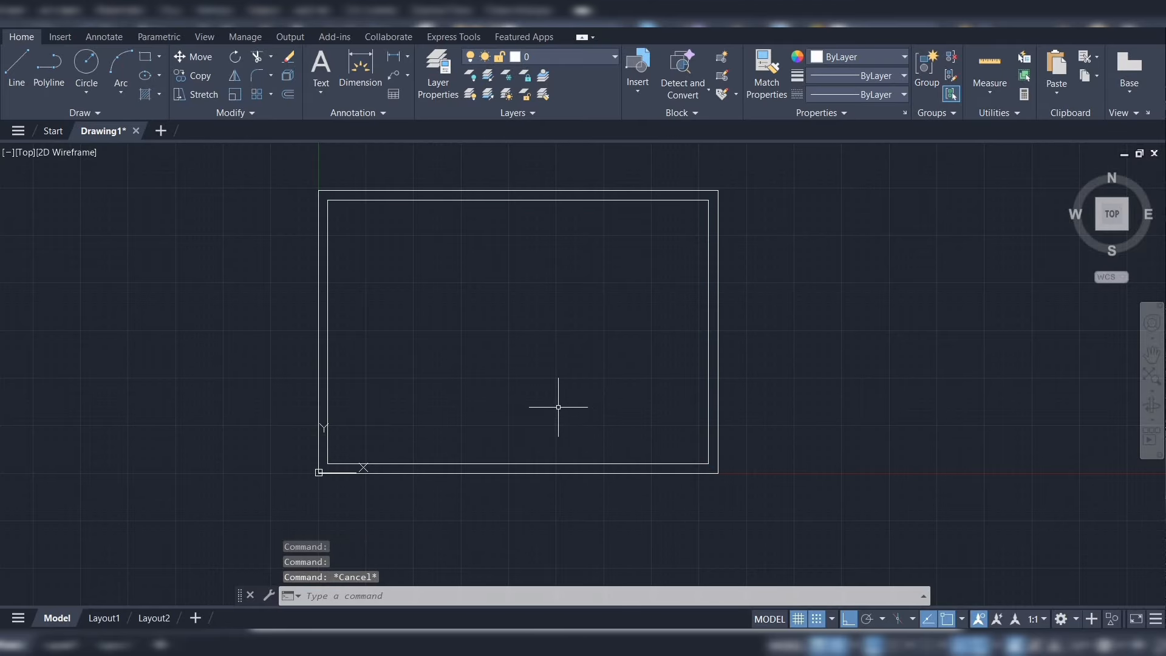
Offset the left edge of the inner frame inward by 10
click(289, 95)
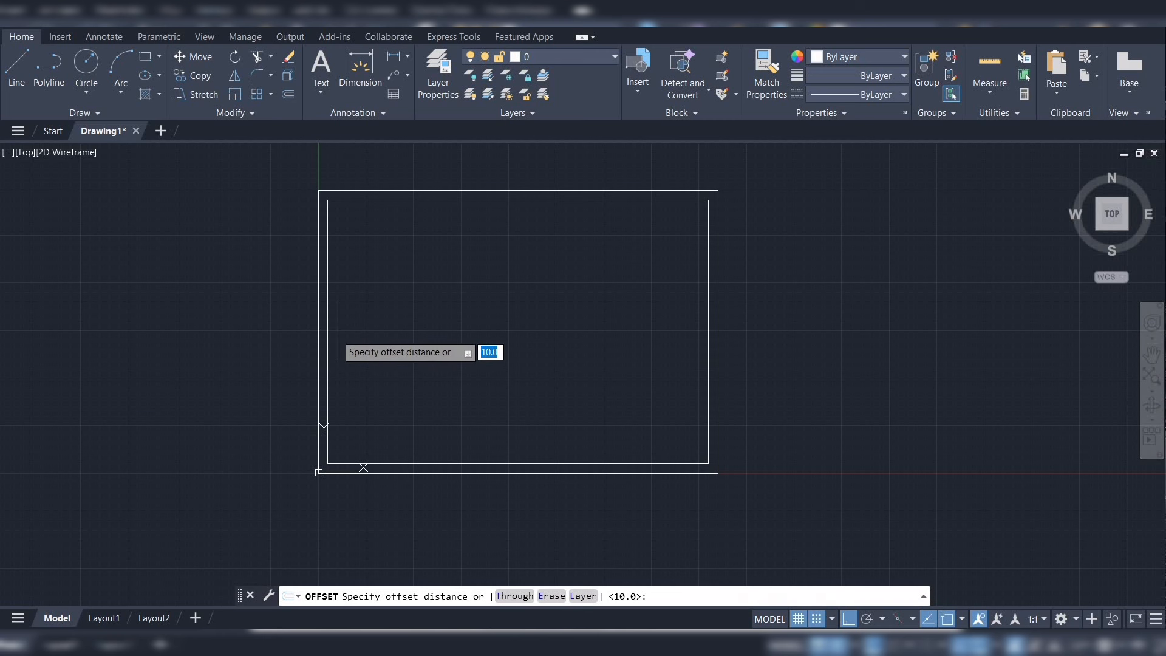
key(Return)
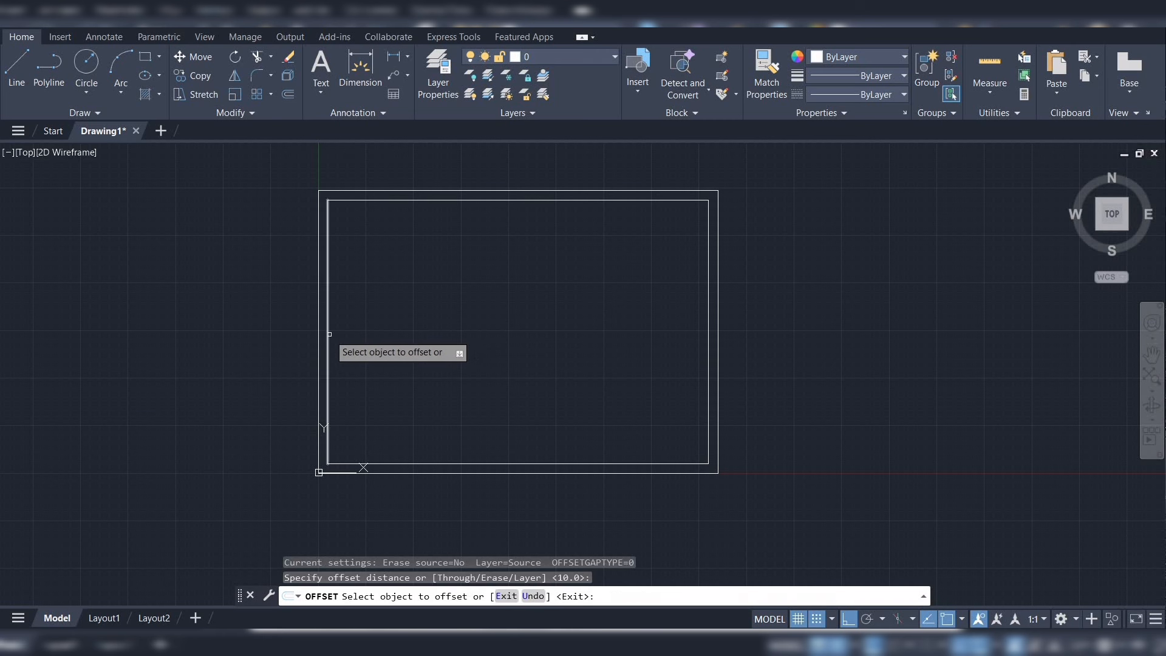
click(329, 340)
click(350, 334)
key(Escape)
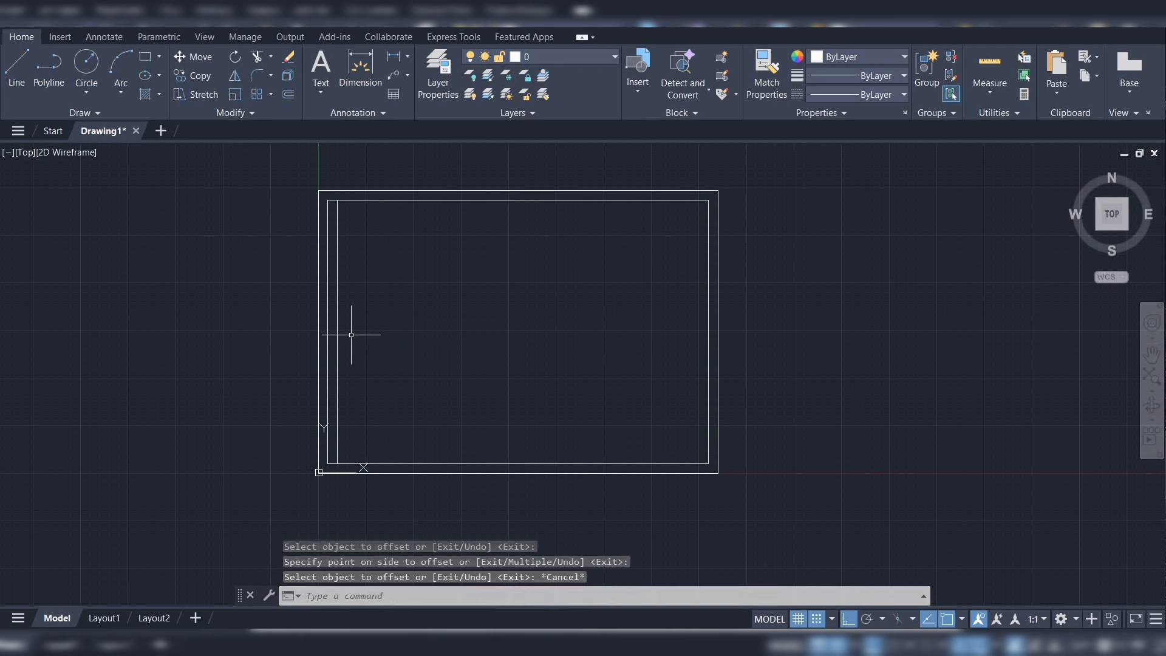
Delete the inner frame's original left edge and trim the overhanging ends of its upper and lower lines back to the offset line
click(329, 313)
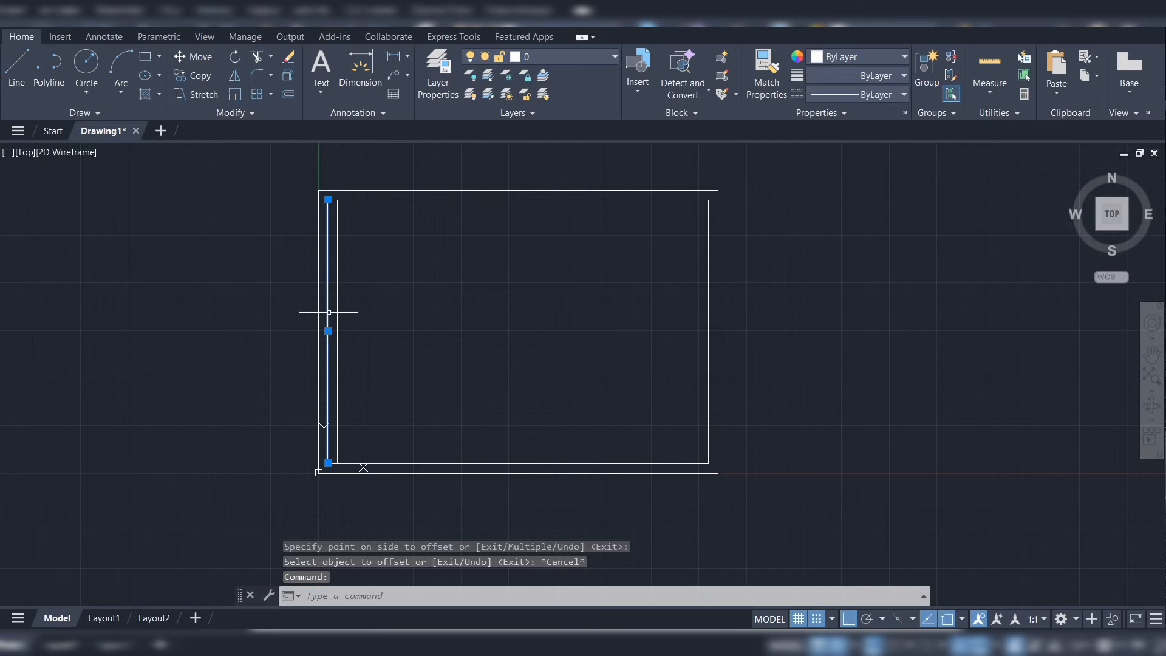
key(Delete)
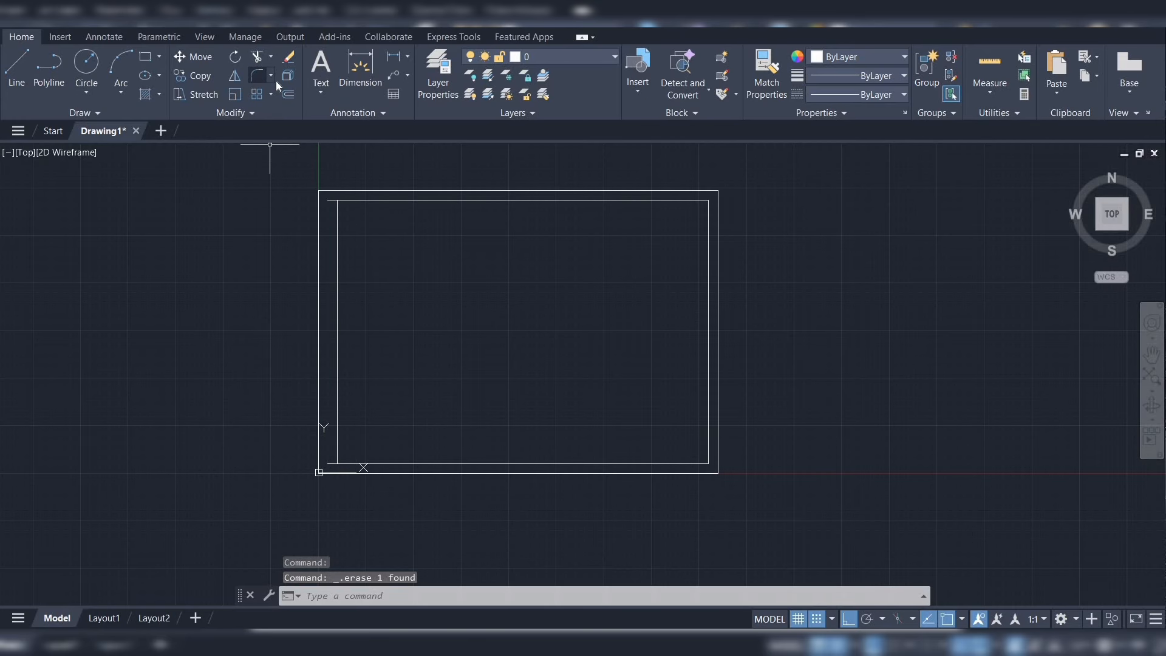
click(257, 56)
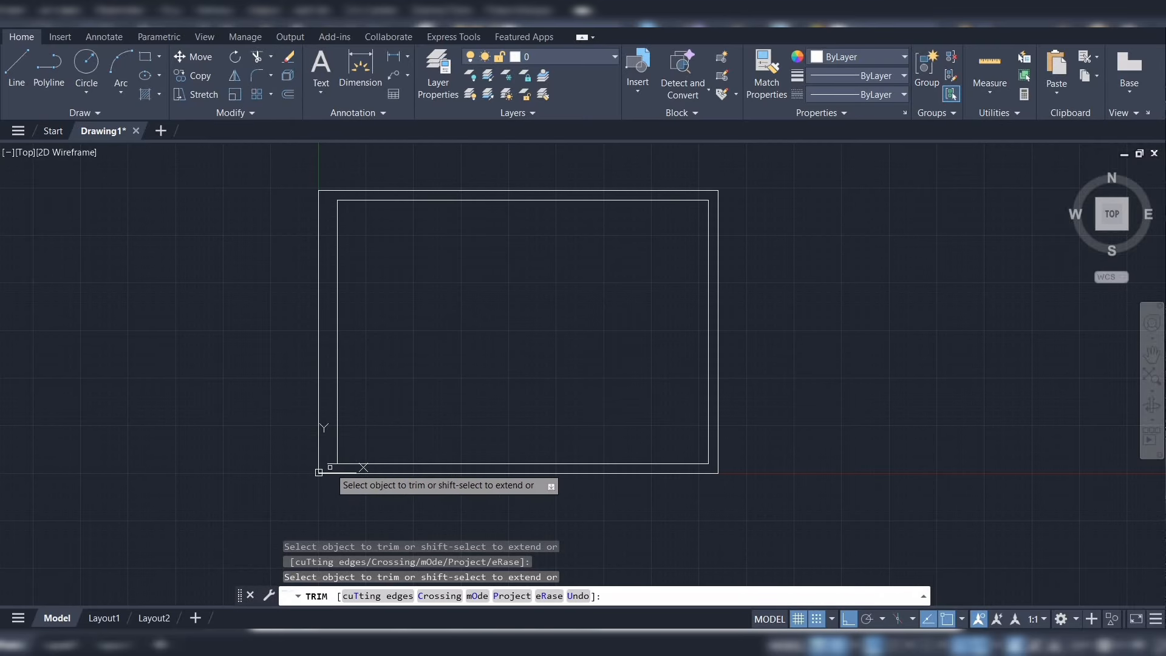
key(Escape)
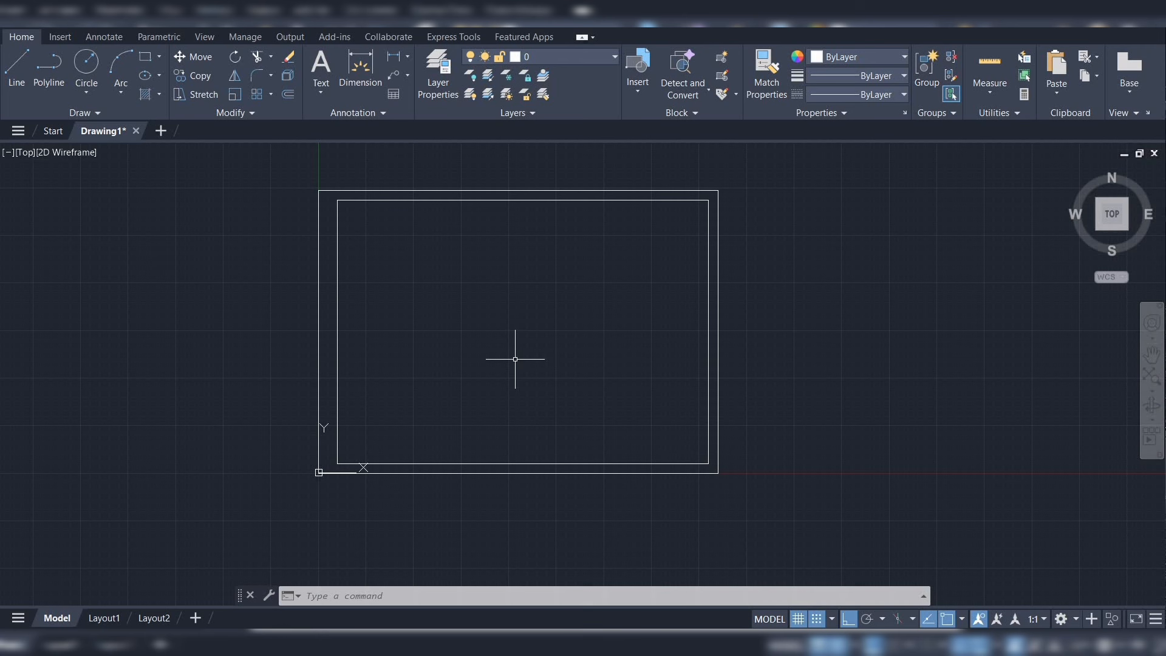
Make the Projection lines layer current and draw a horizontal line between the midpoints of the inner frame's left and right edges
click(613, 58)
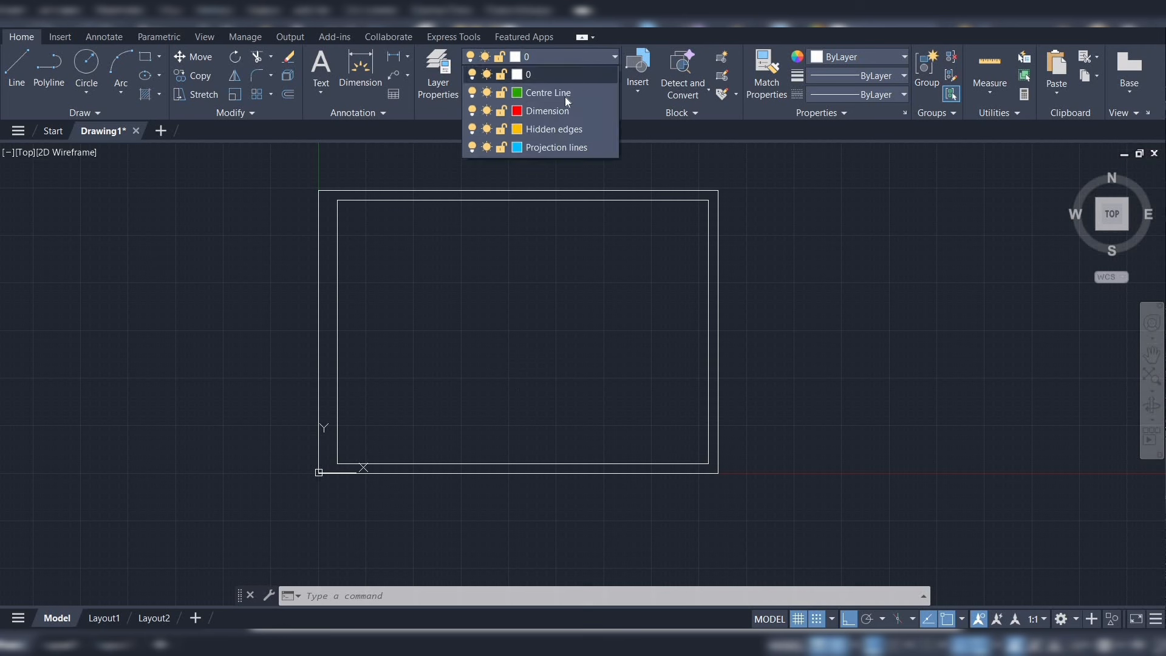
click(555, 147)
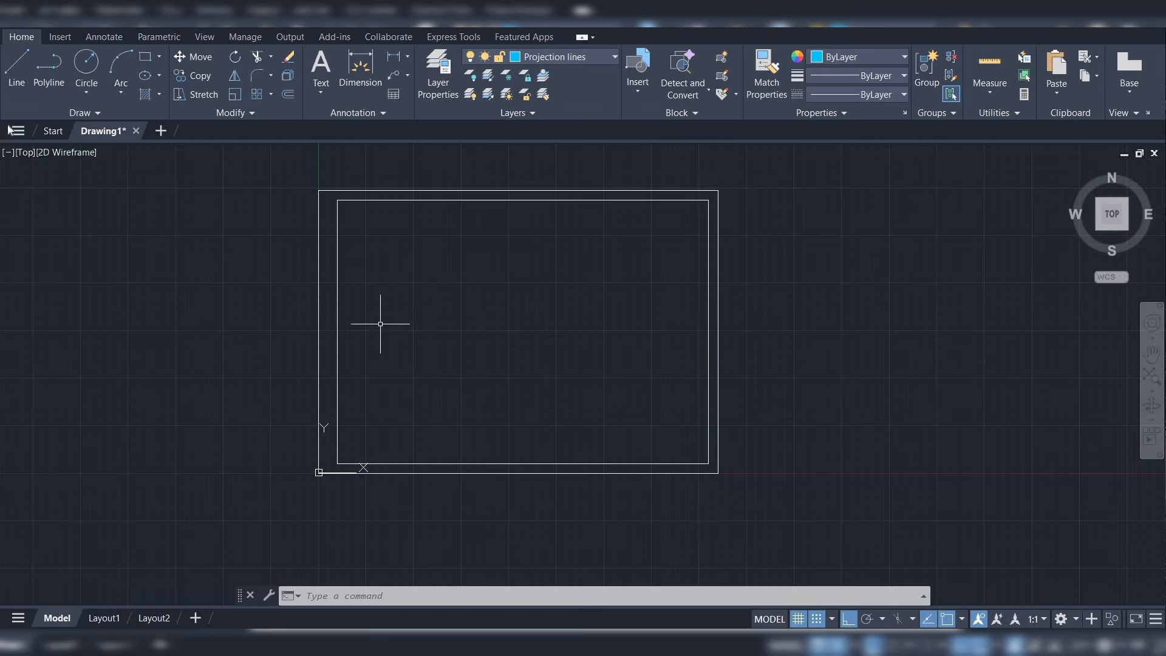
text(l)
key(Return)
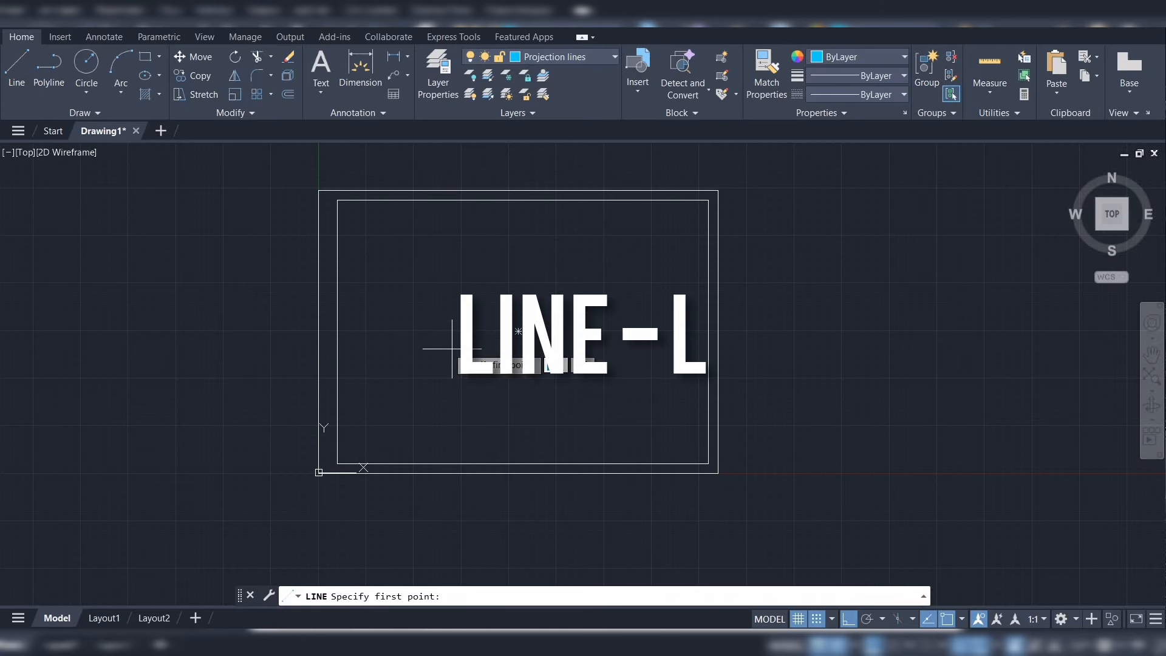
click(337, 331)
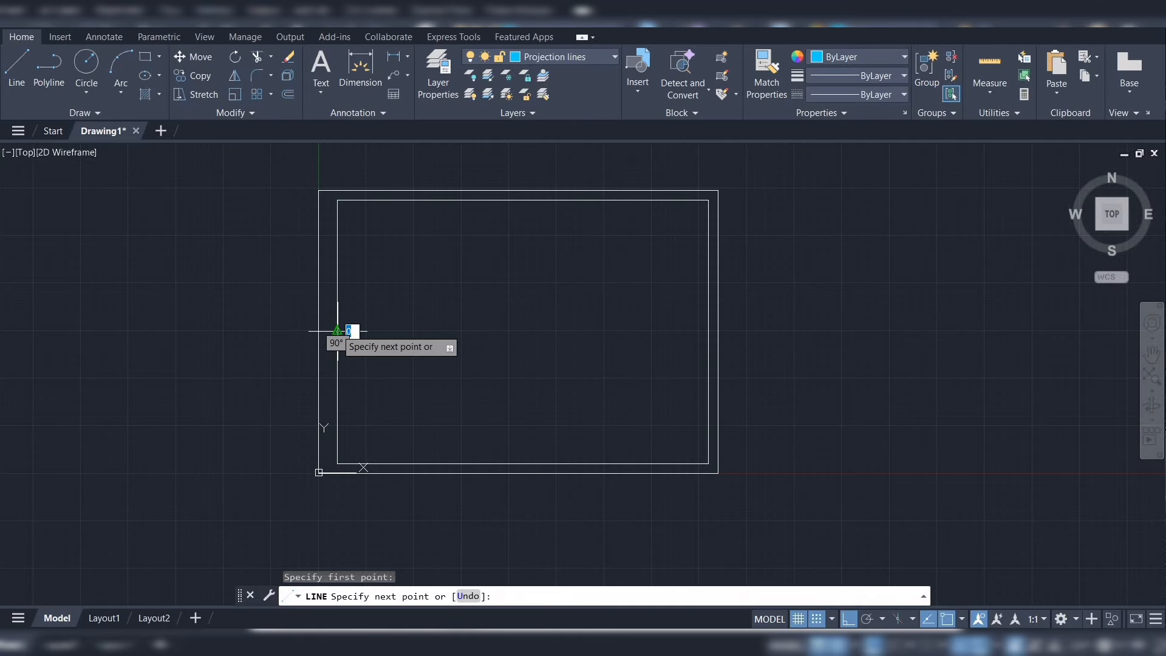
click(709, 331)
key(Escape)
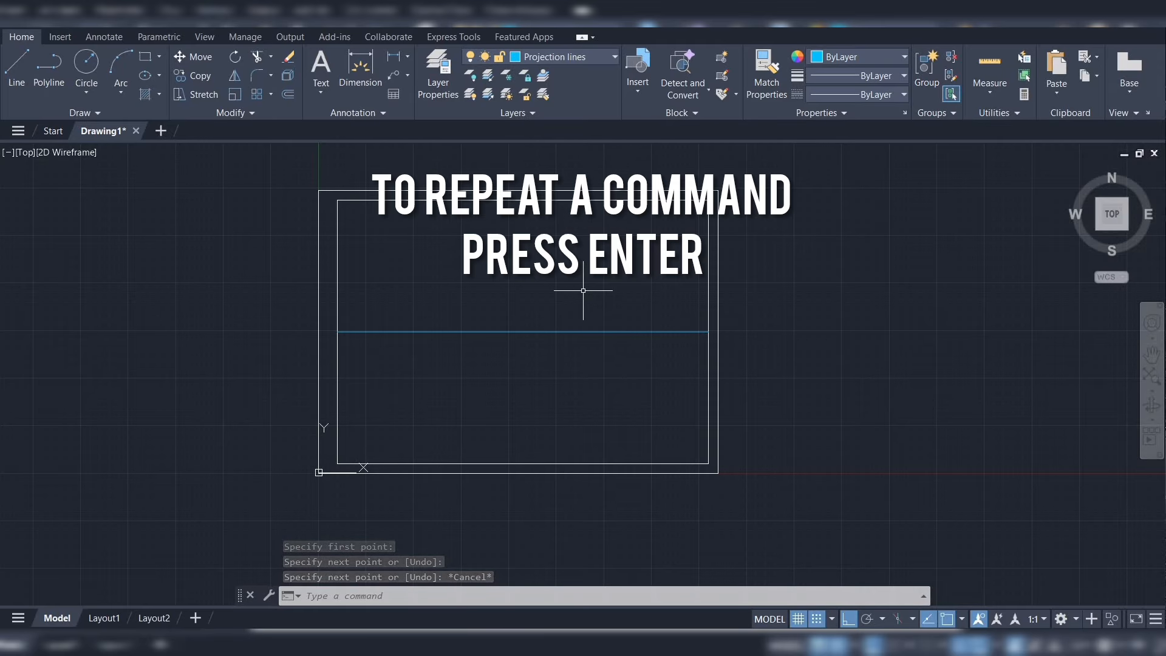
Turn grid snap off and draw a vertical projection line from the midpoint of the inner frame's upper edge to its lower edge
key(Return)
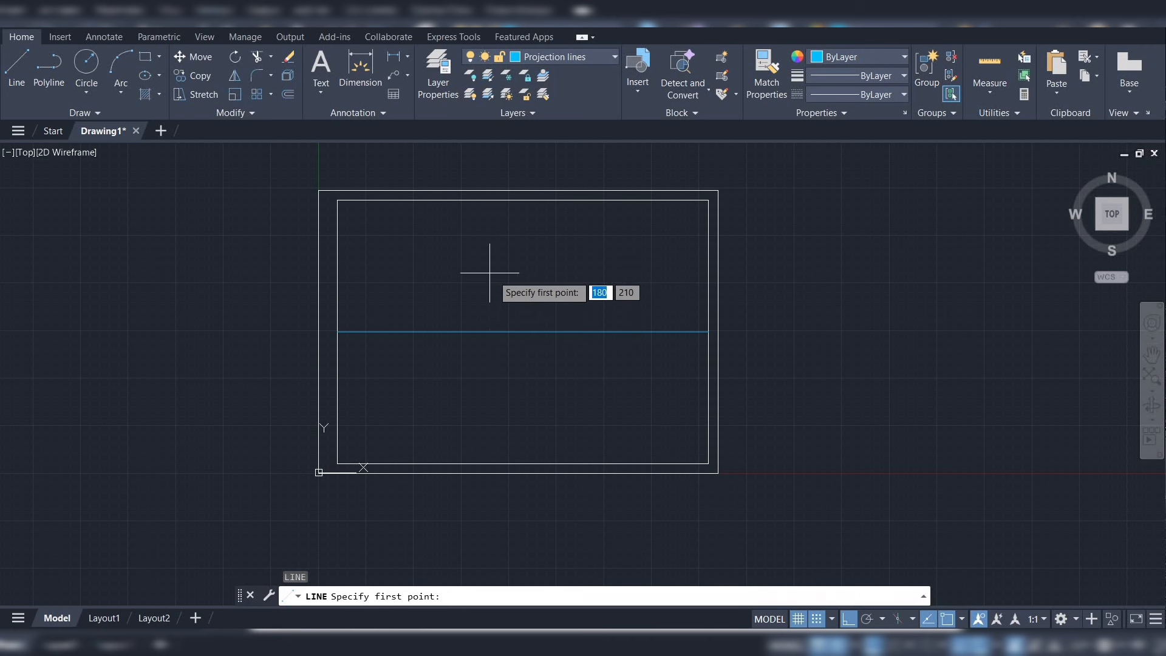
click(816, 619)
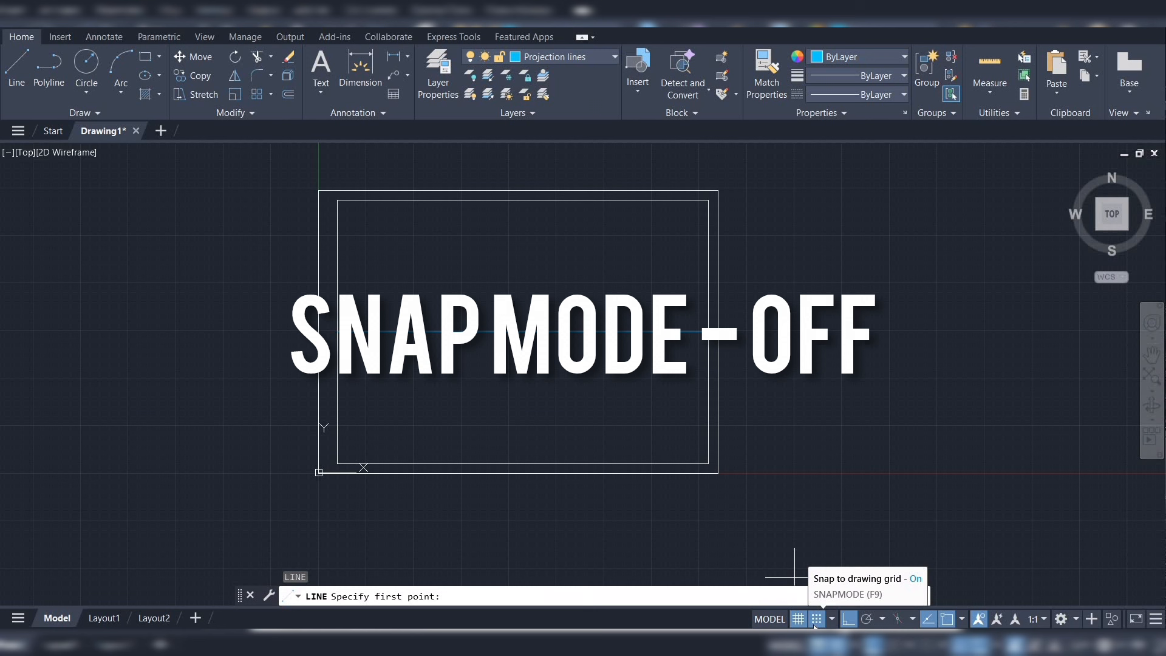
click(816, 619)
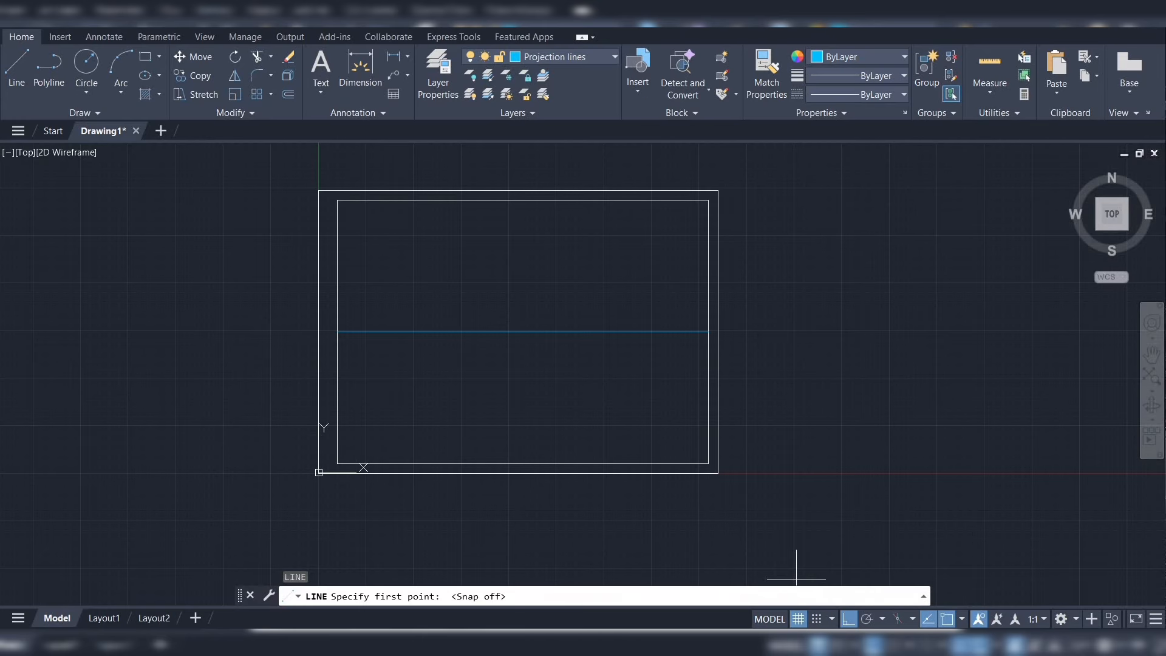
click(523, 198)
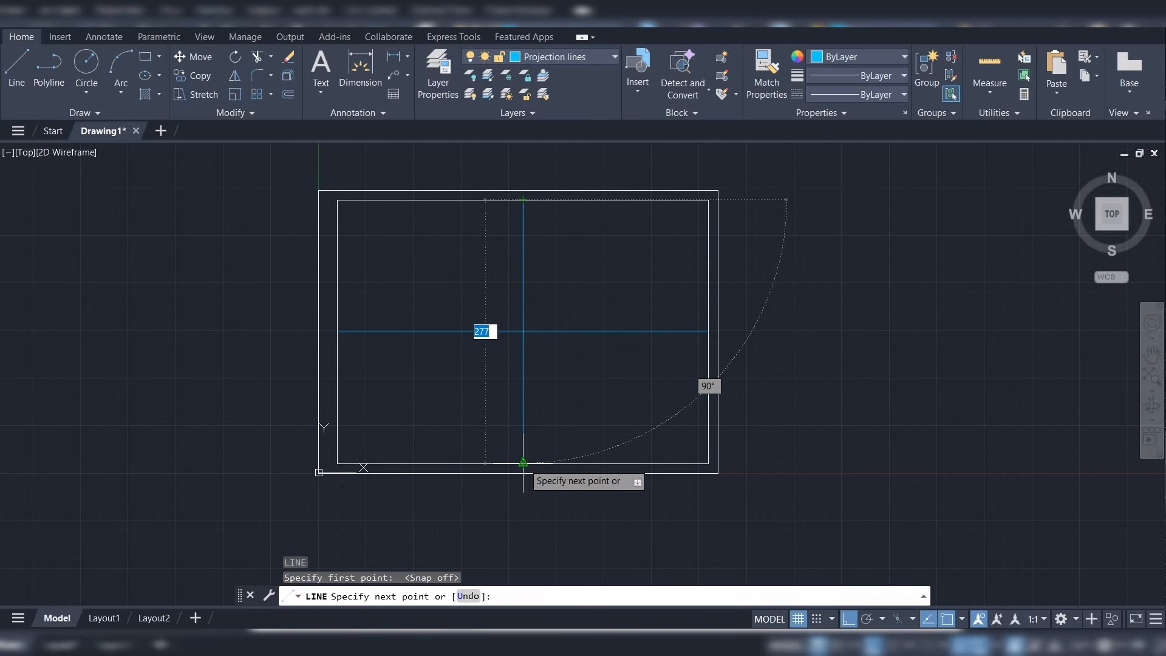
click(524, 459)
key(Escape)
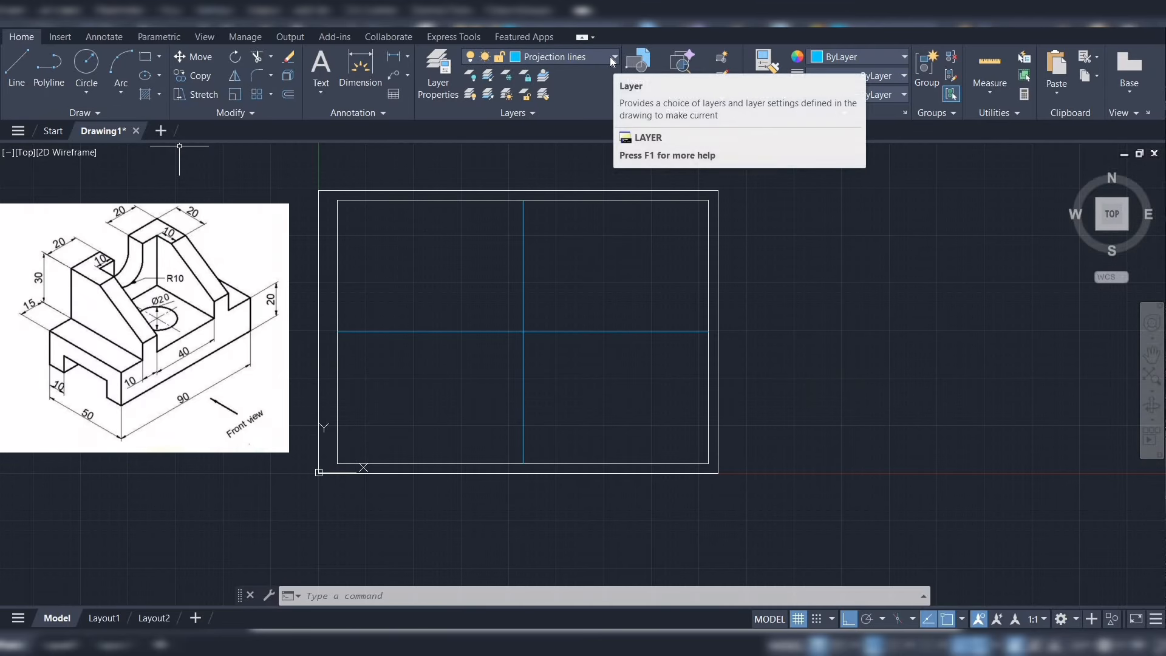
Make the Centre Line layer current and draw a vertical centre line through the left half of the frame, crossing the horizontal projection line
click(610, 56)
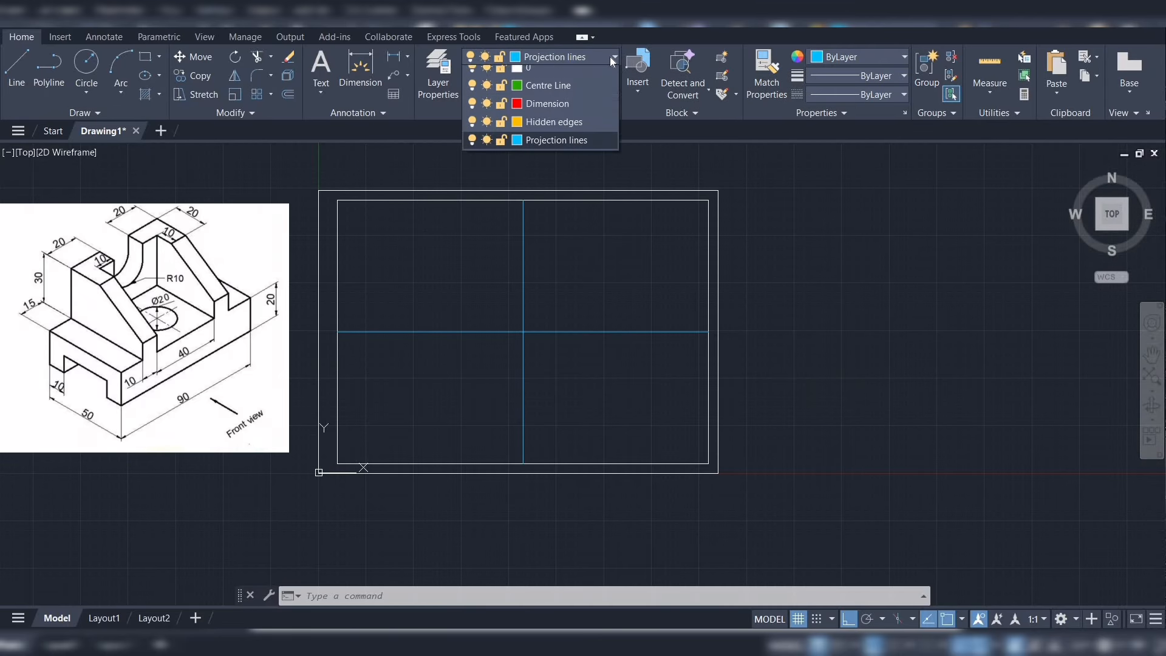
click(550, 92)
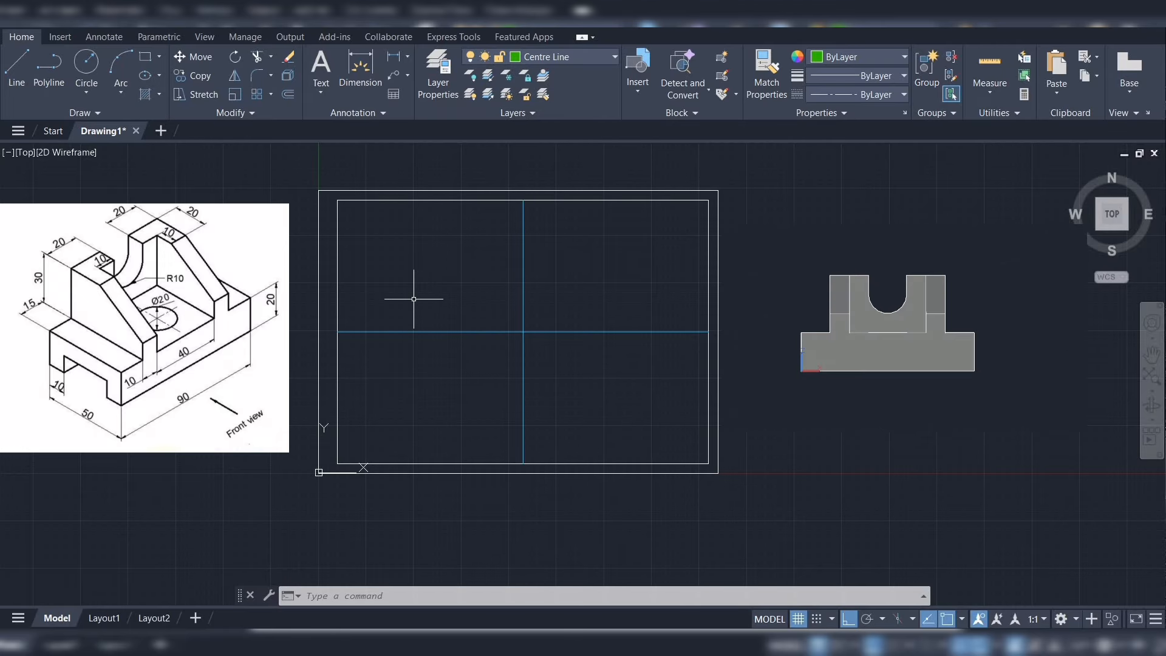
click(17, 66)
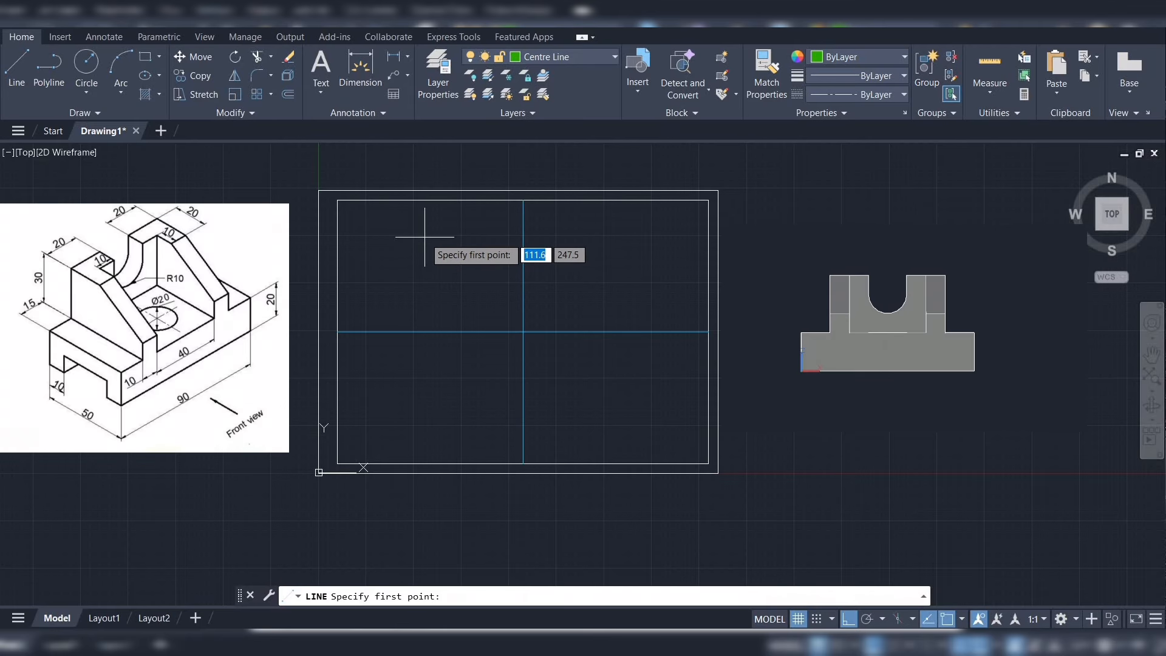
click(428, 237)
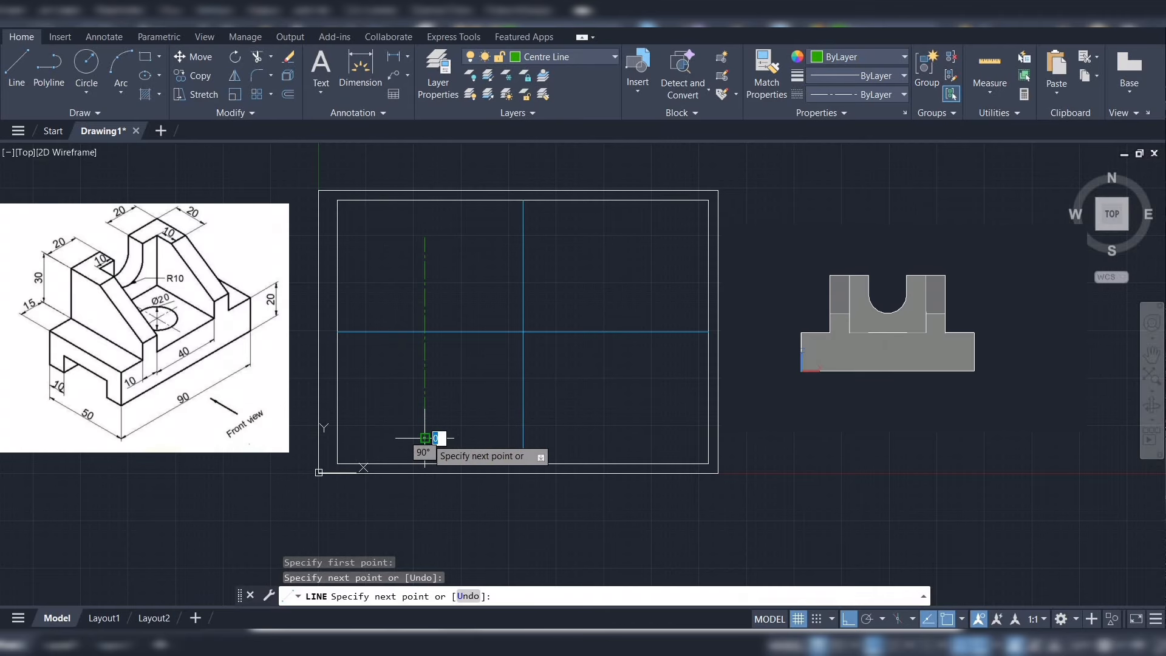
key(Escape)
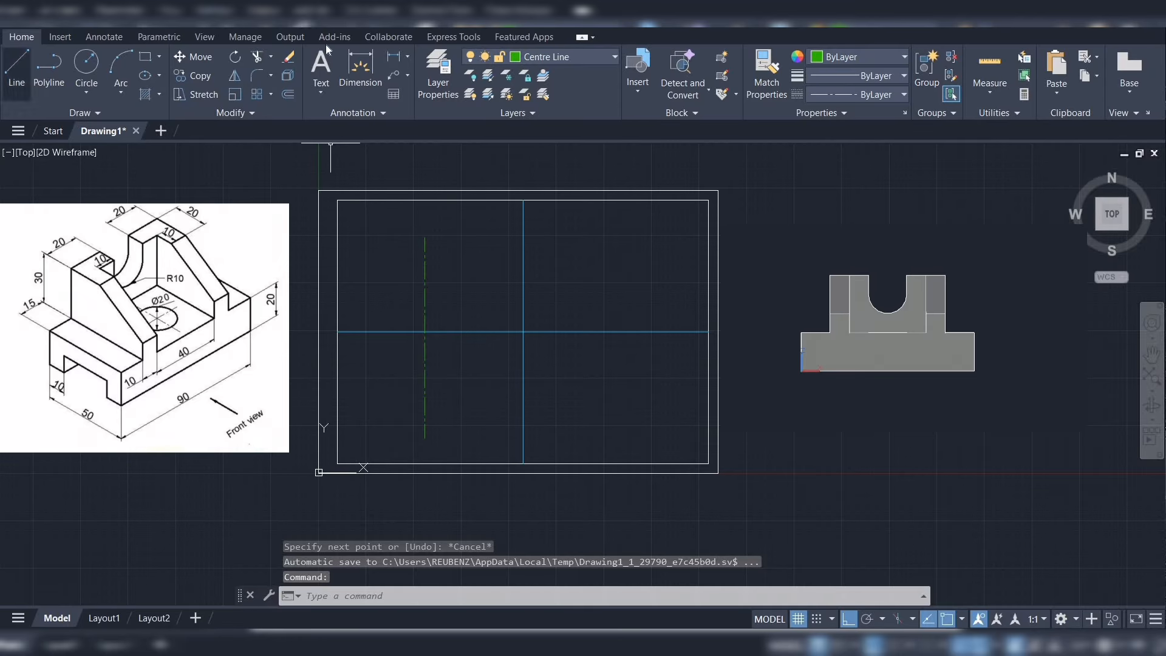
On layer 0, draw the front view's base line 45 to the left from where the centre line crosses the horizontal projection line
click(601, 58)
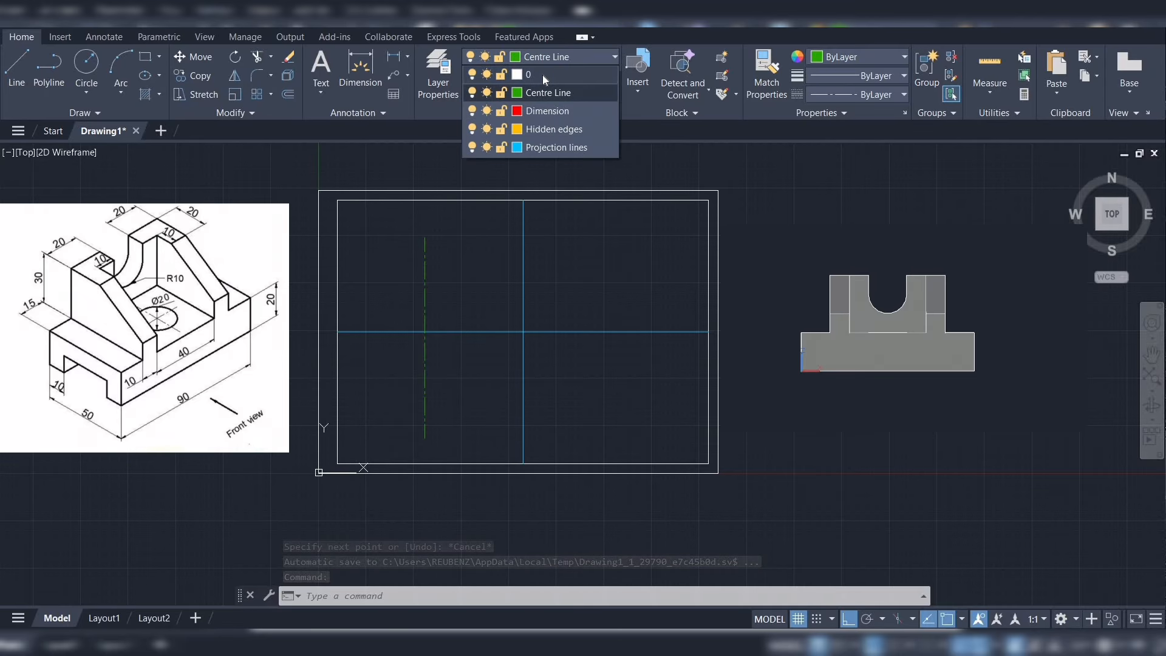
click(518, 75)
click(22, 67)
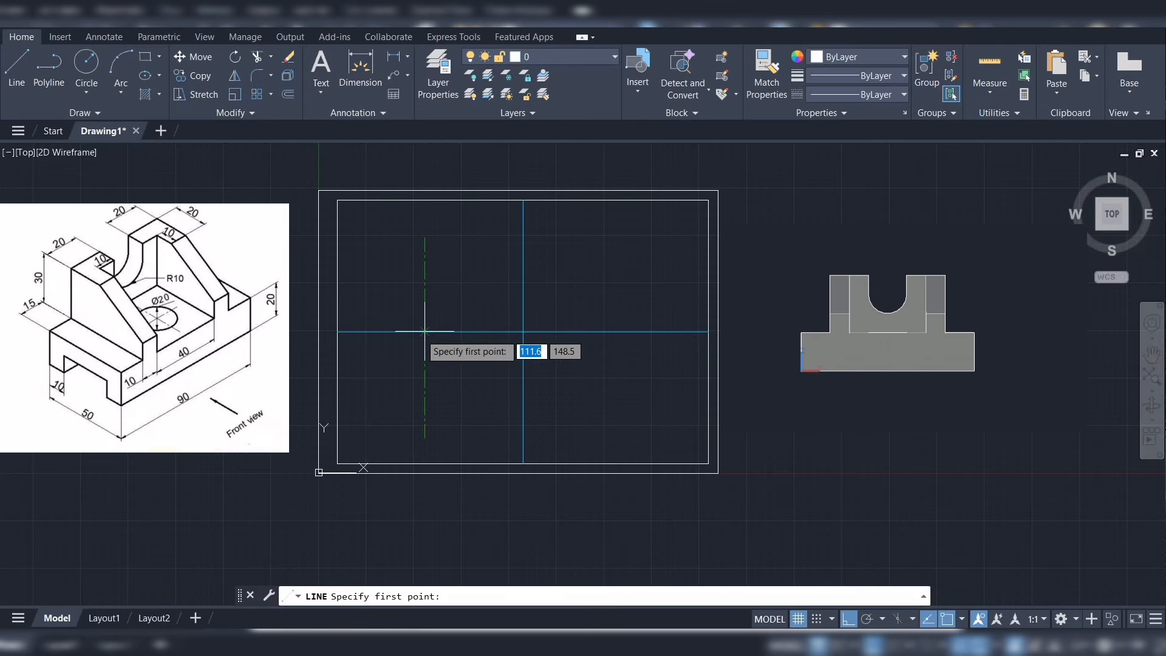
scroll(414, 330, up, 2)
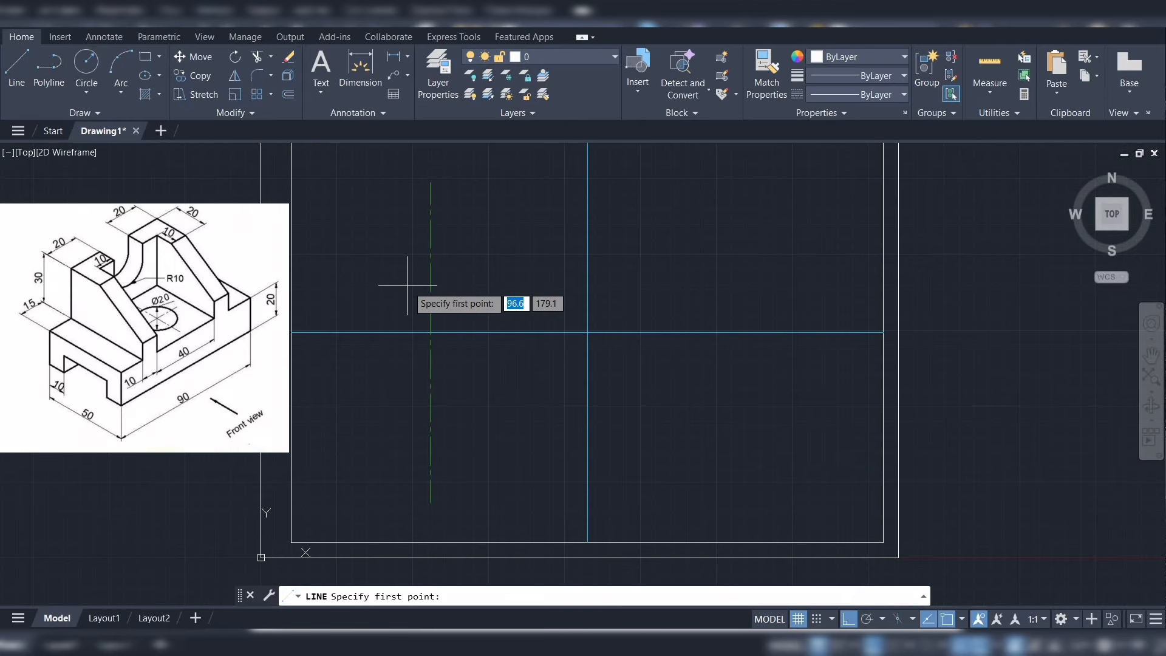
scroll(408, 286, down, 2)
scroll(408, 286, up, 2)
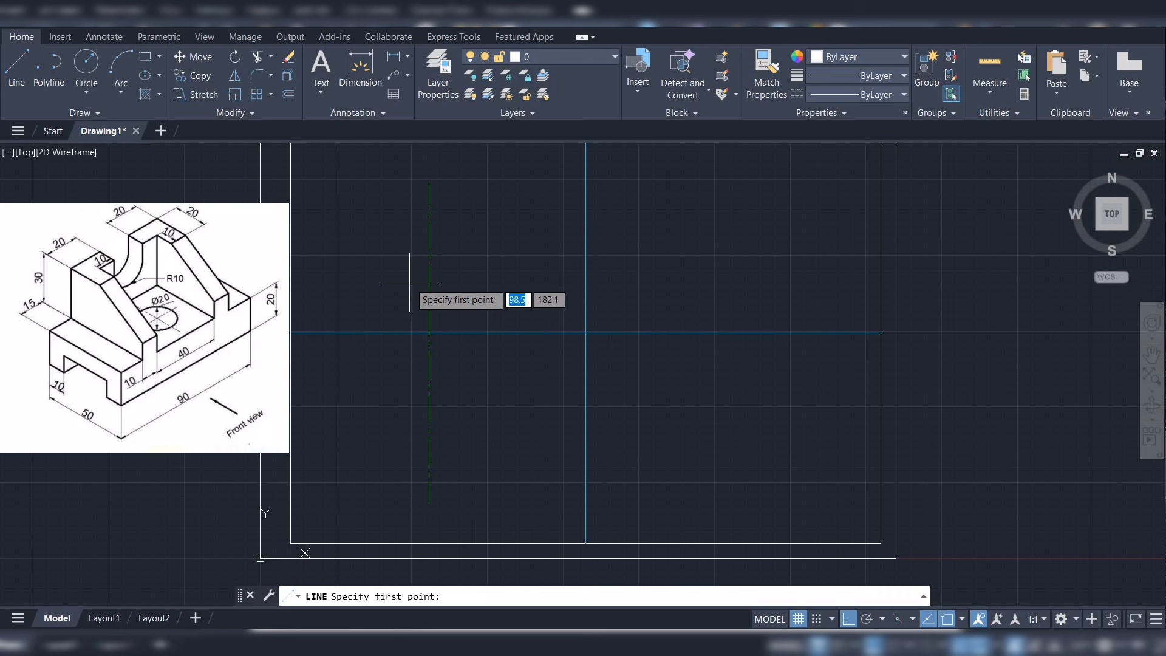
middle_drag(410, 281, 408, 298)
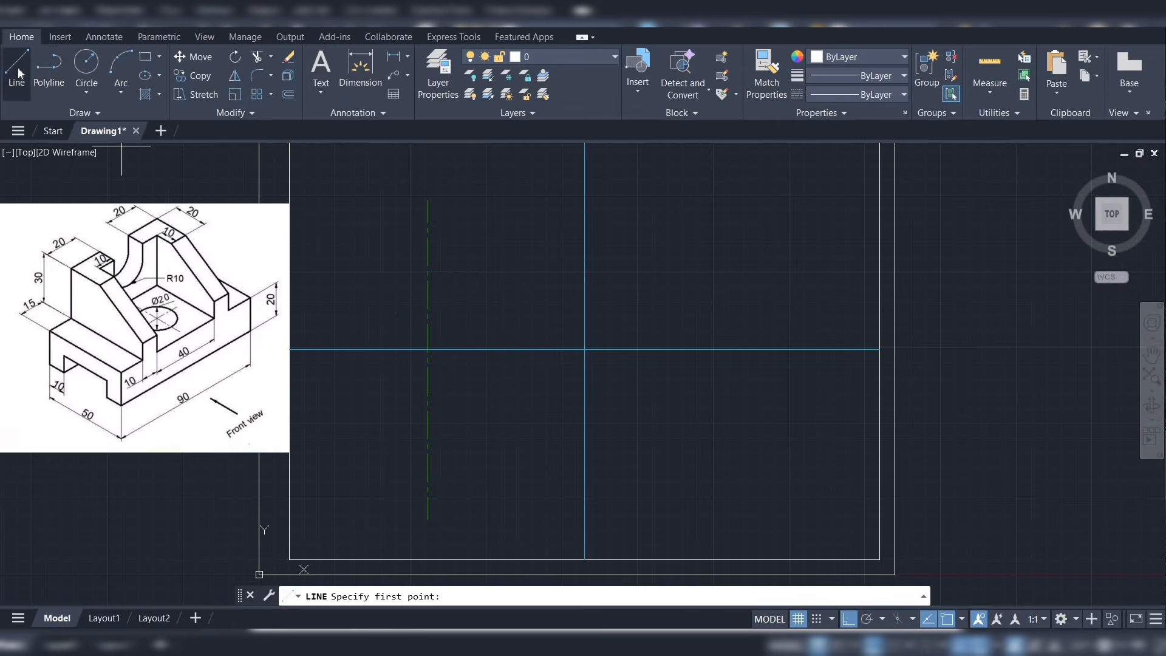
click(428, 349)
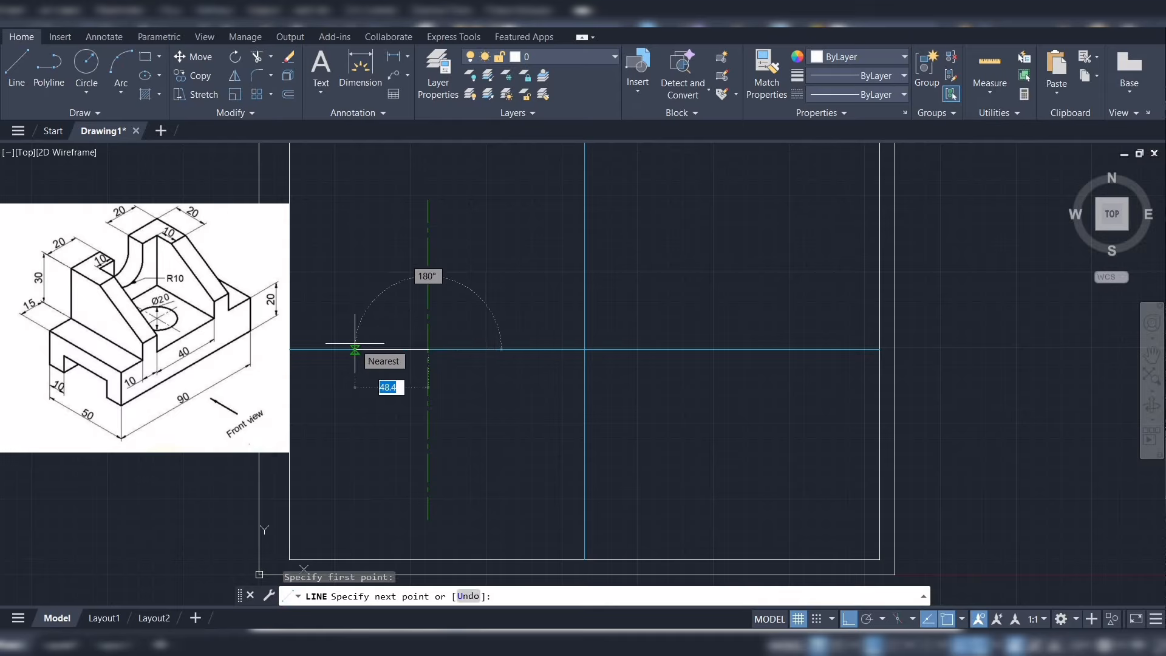
text(45)
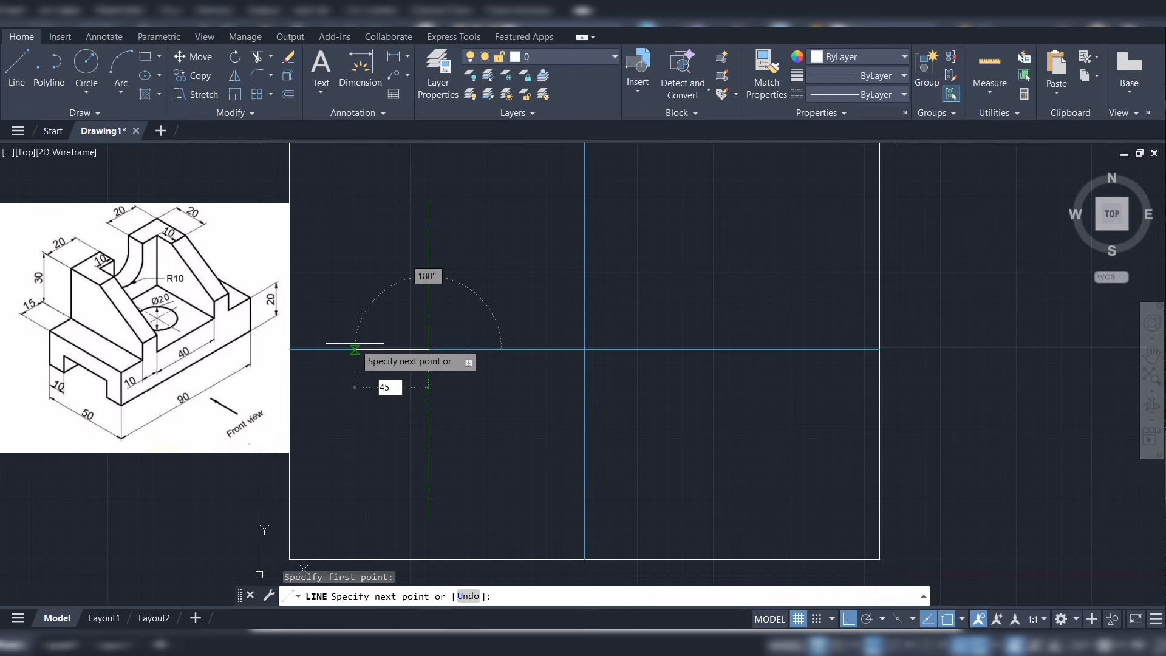
key(Return)
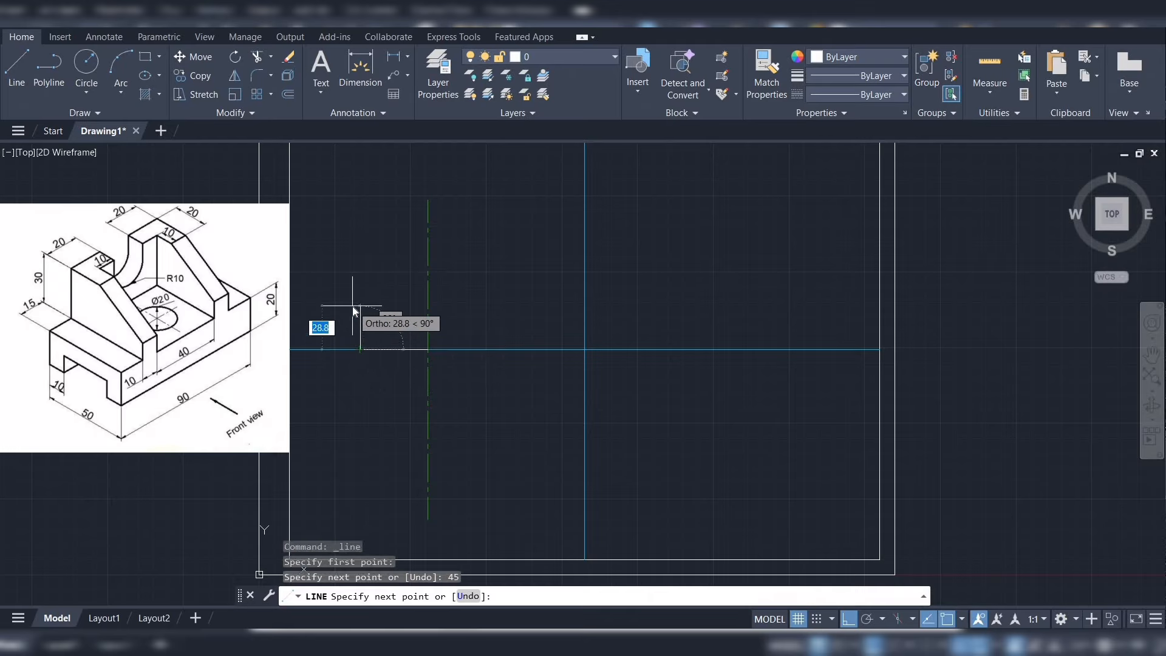
Continue the front view outline 20 up and 15 to the right to form the base step
text(2)
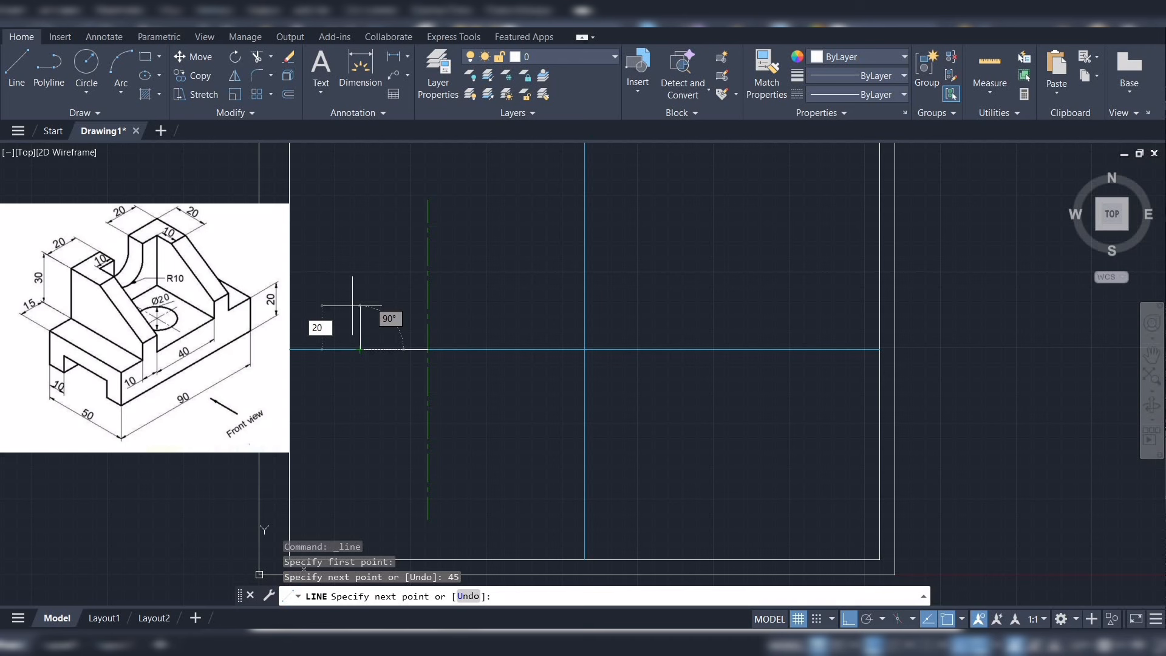
text(0)
key(Return)
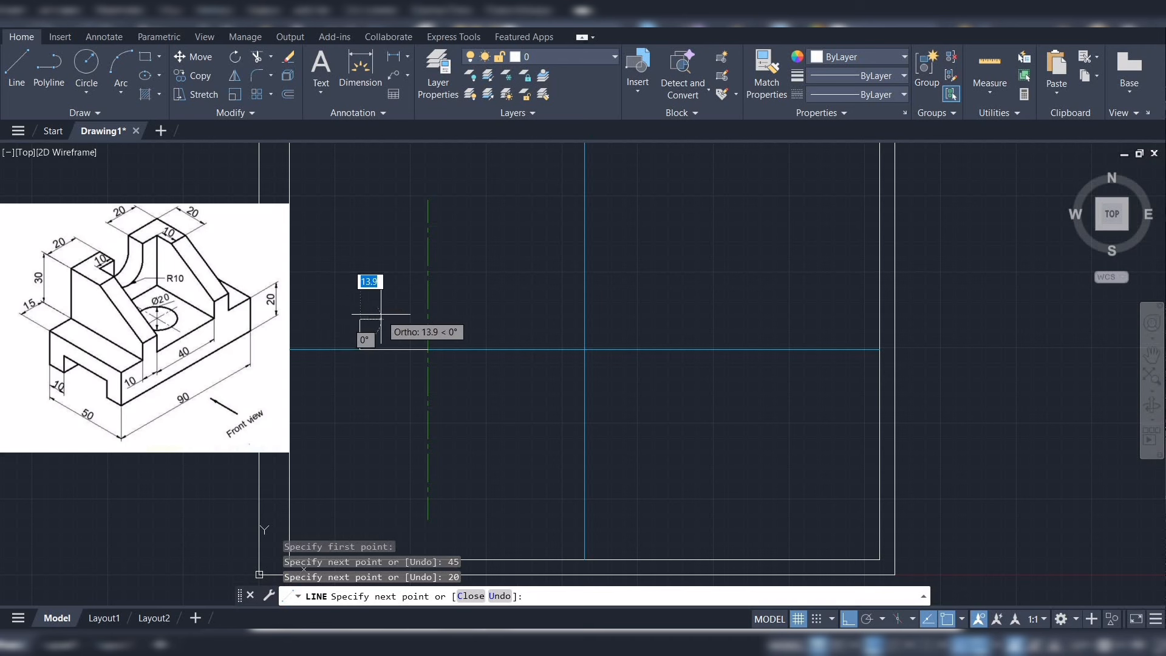
text(15)
key(Return)
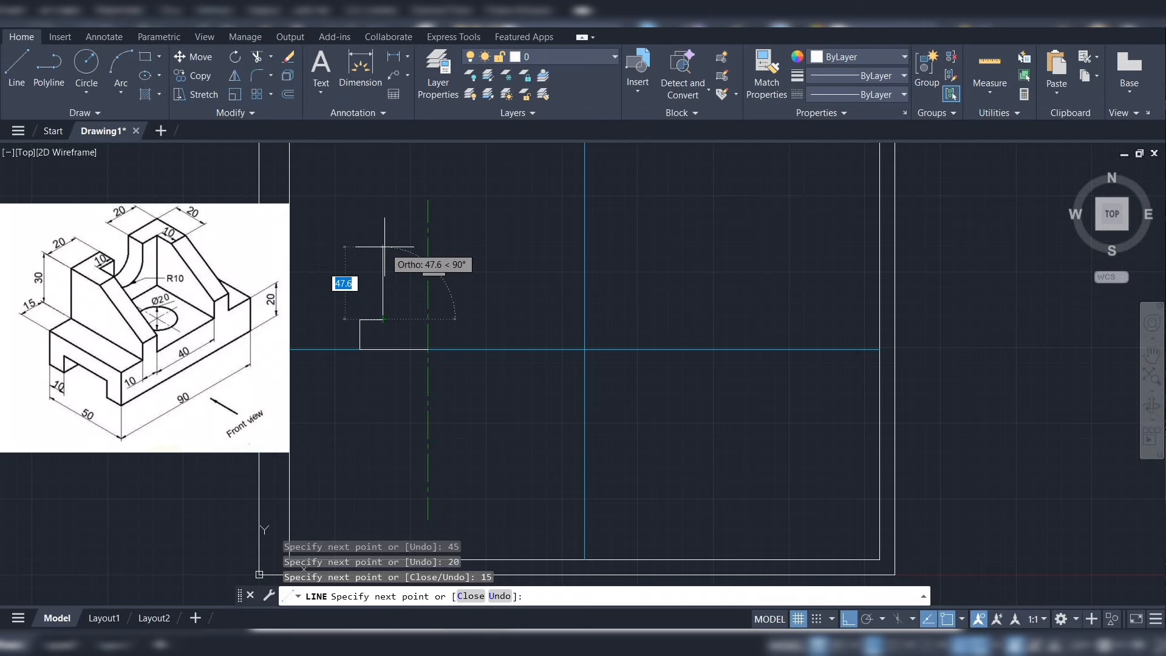
Continue the outline 30 up, 20 to the right and 10 down for the upright, and end the line
text(30)
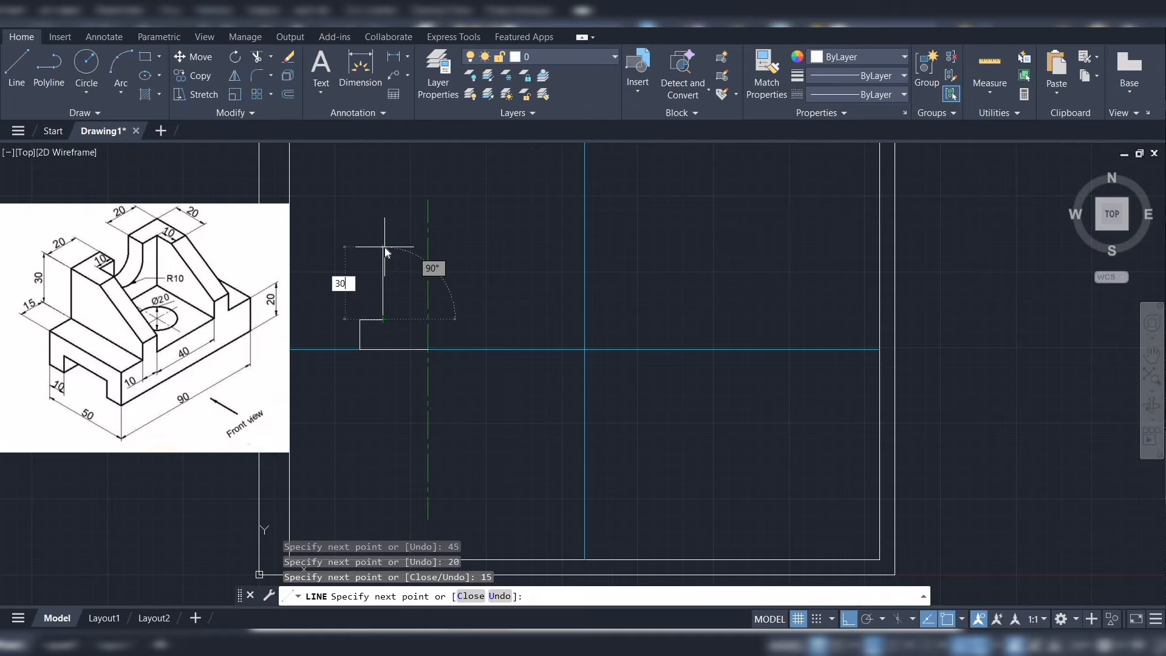
key(Return)
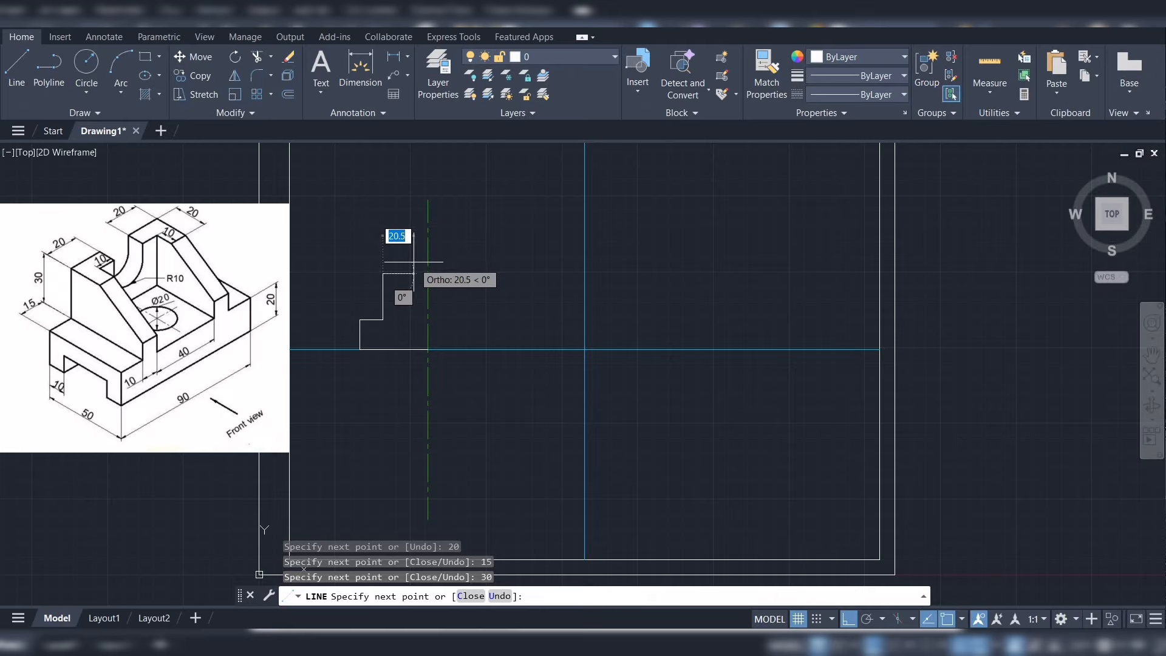
text(2)
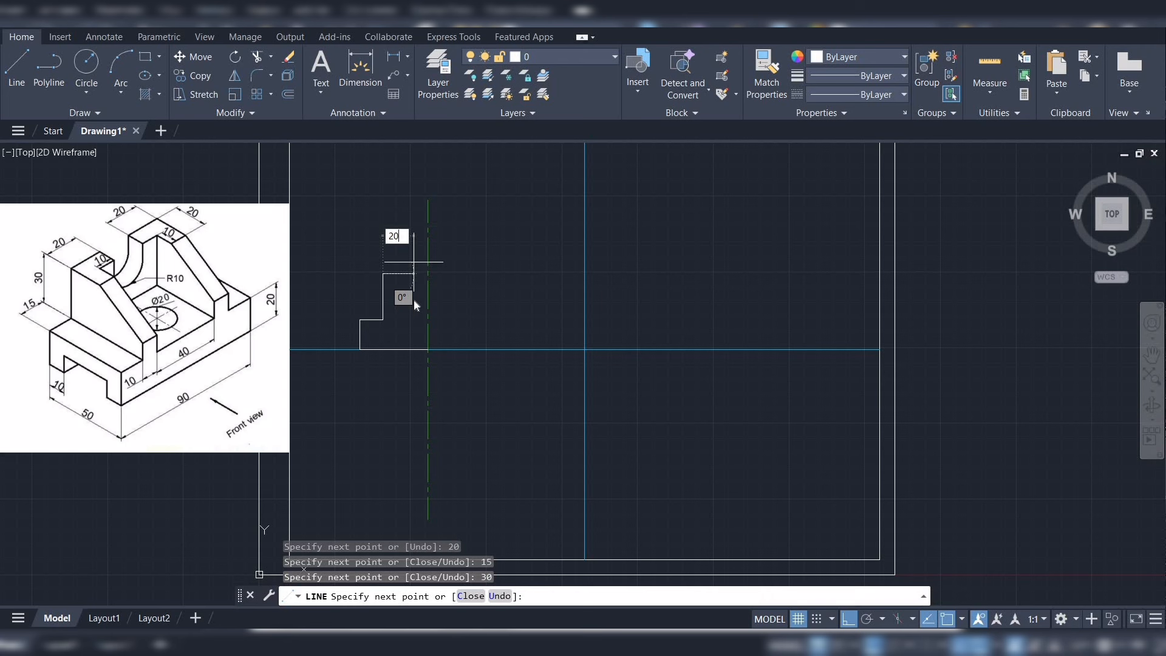
key(Return)
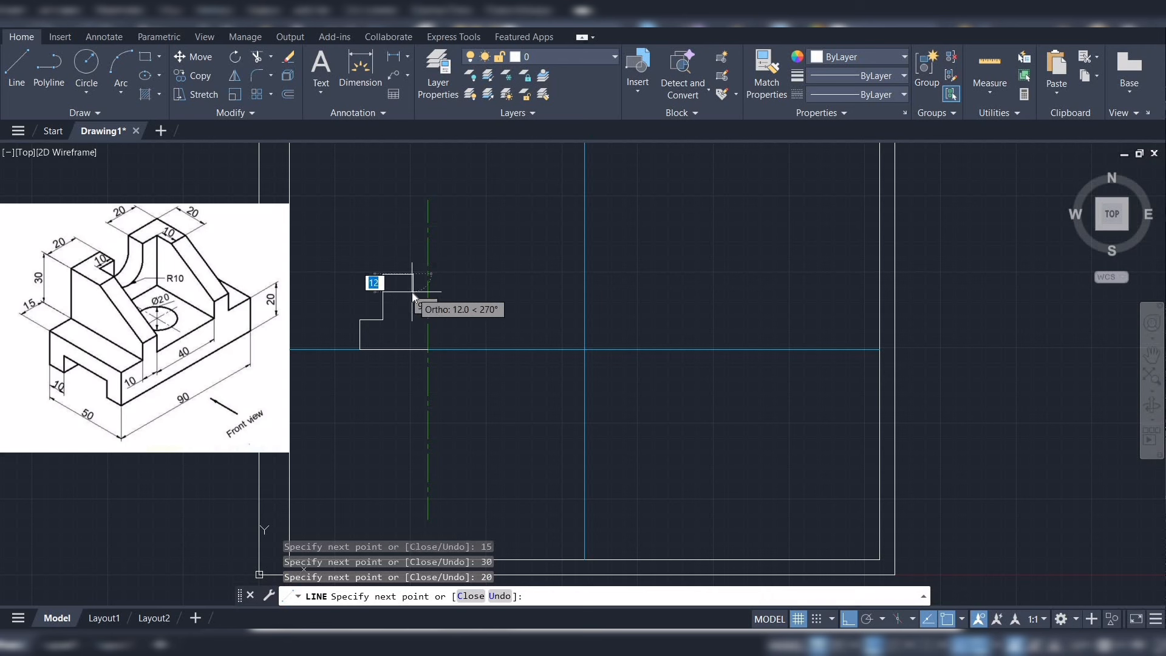
text(12)
key(Return)
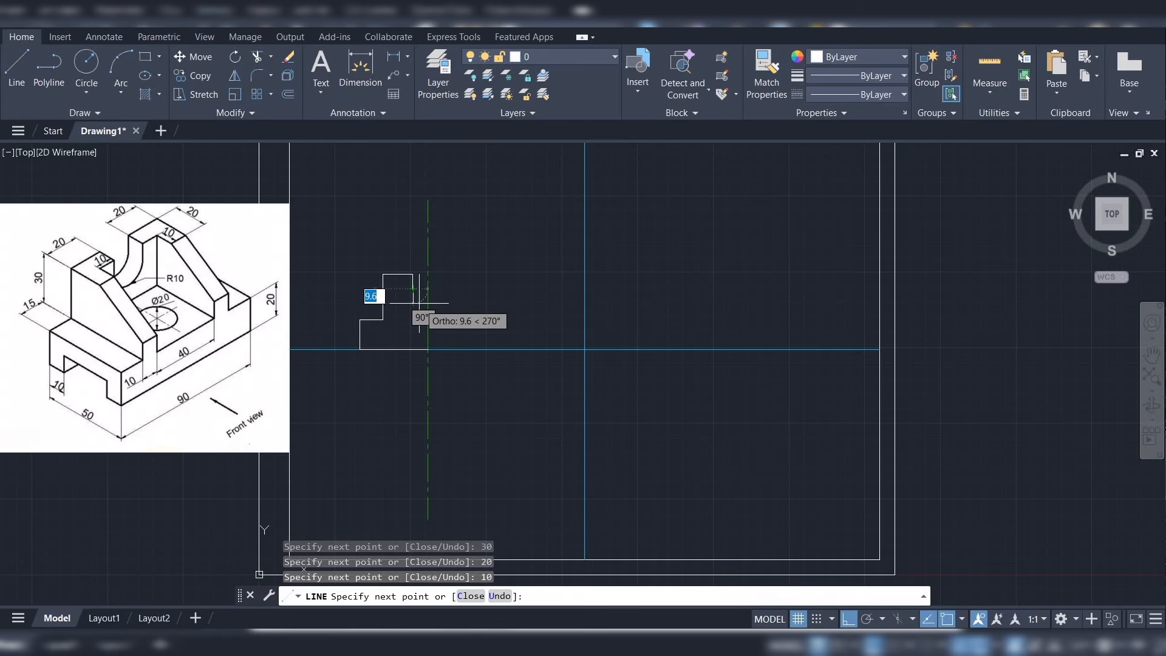
key(Escape)
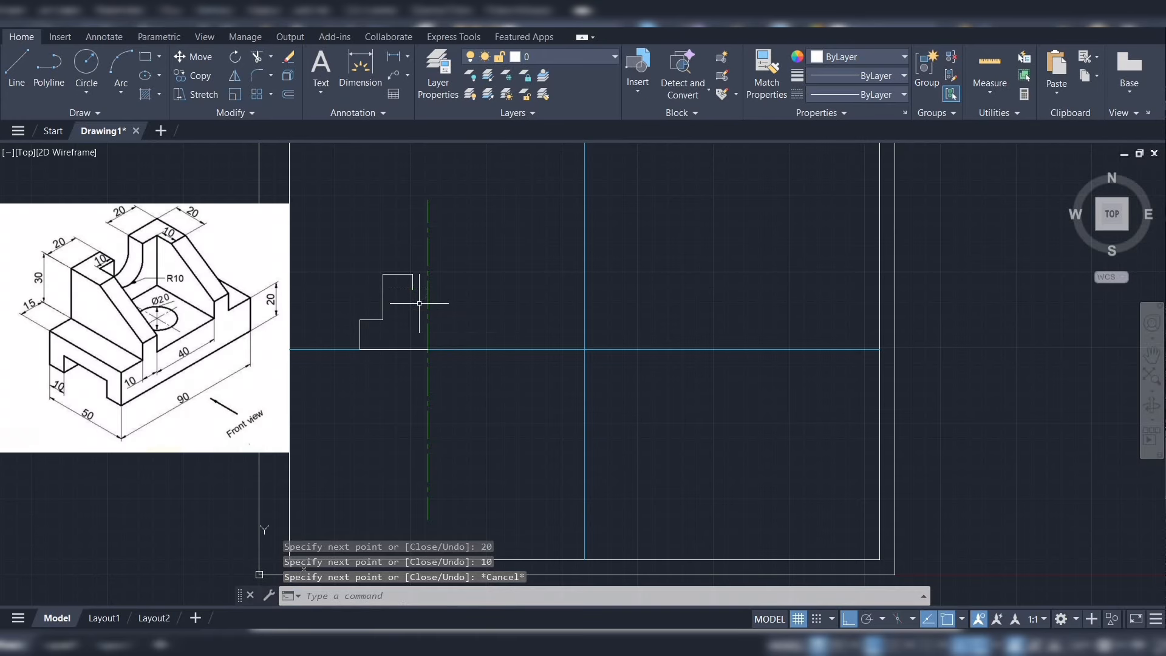
Offset the left vertical edge of the front view's upright 10 to the right
scroll(391, 308, up, 2)
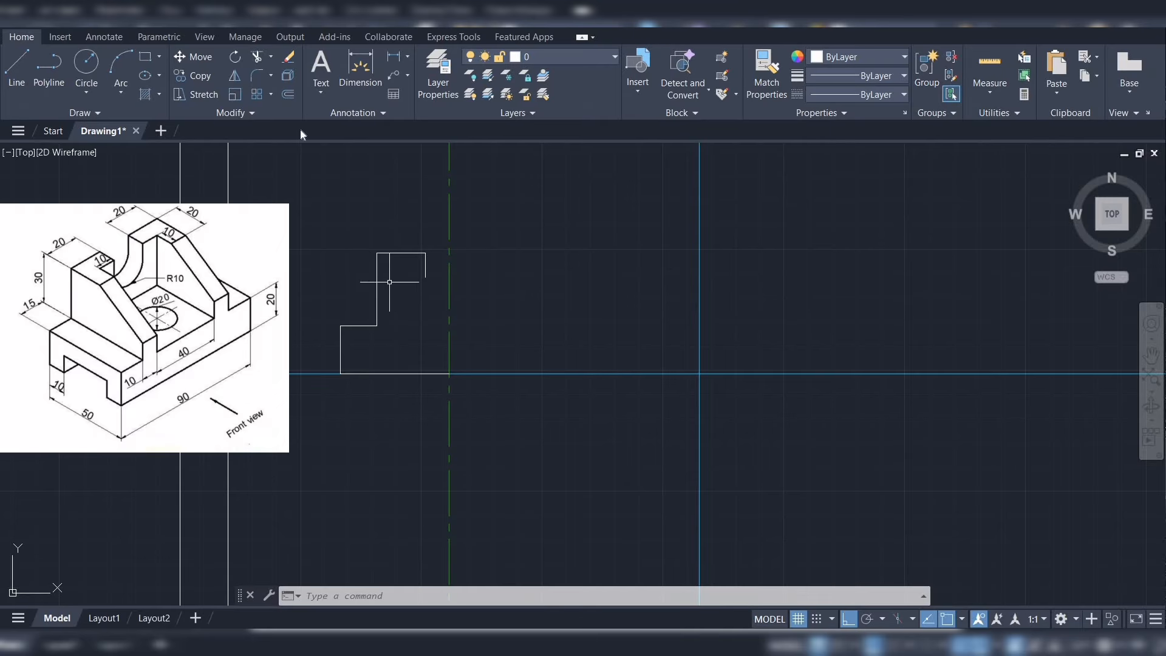
click(290, 93)
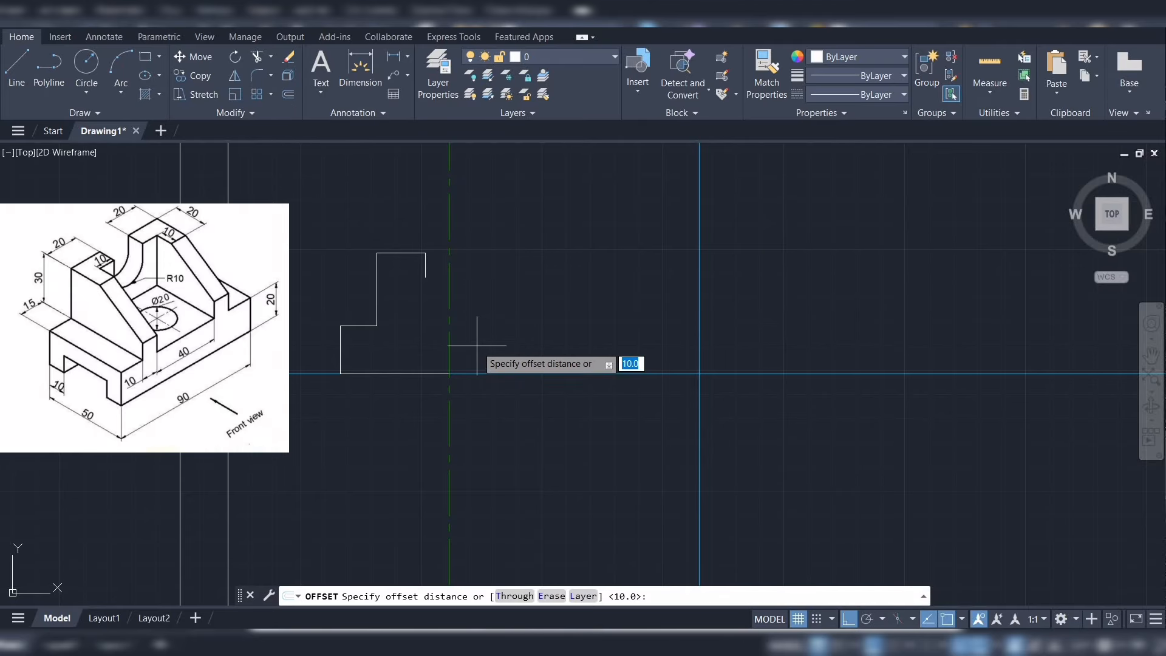
key(Return)
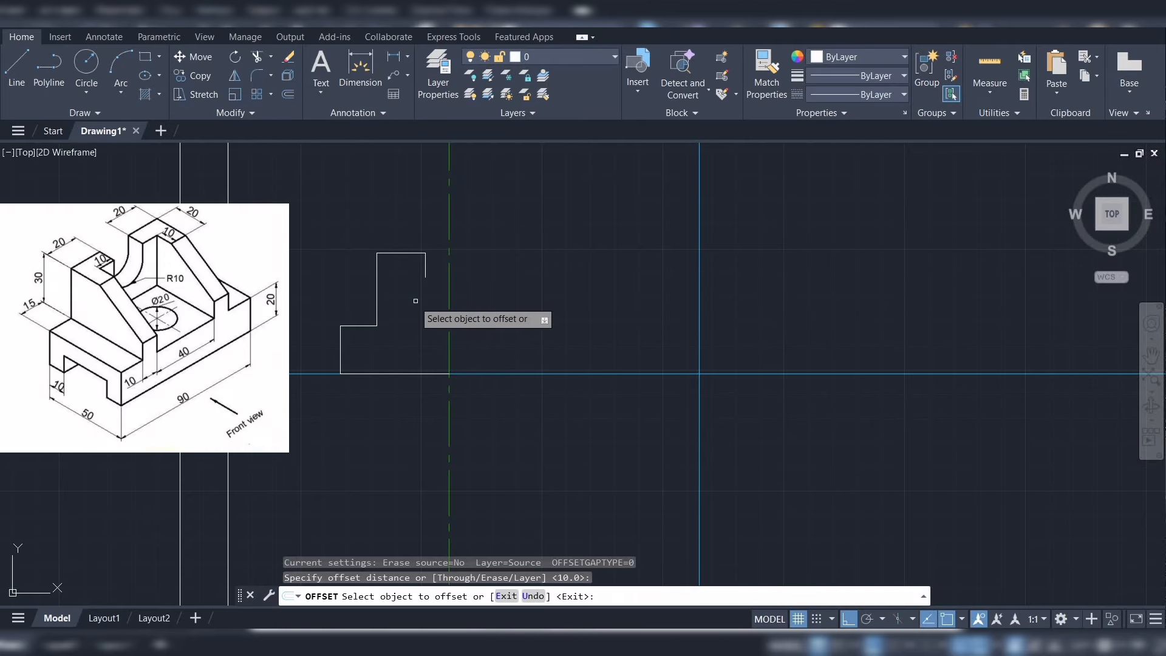
click(375, 300)
click(394, 298)
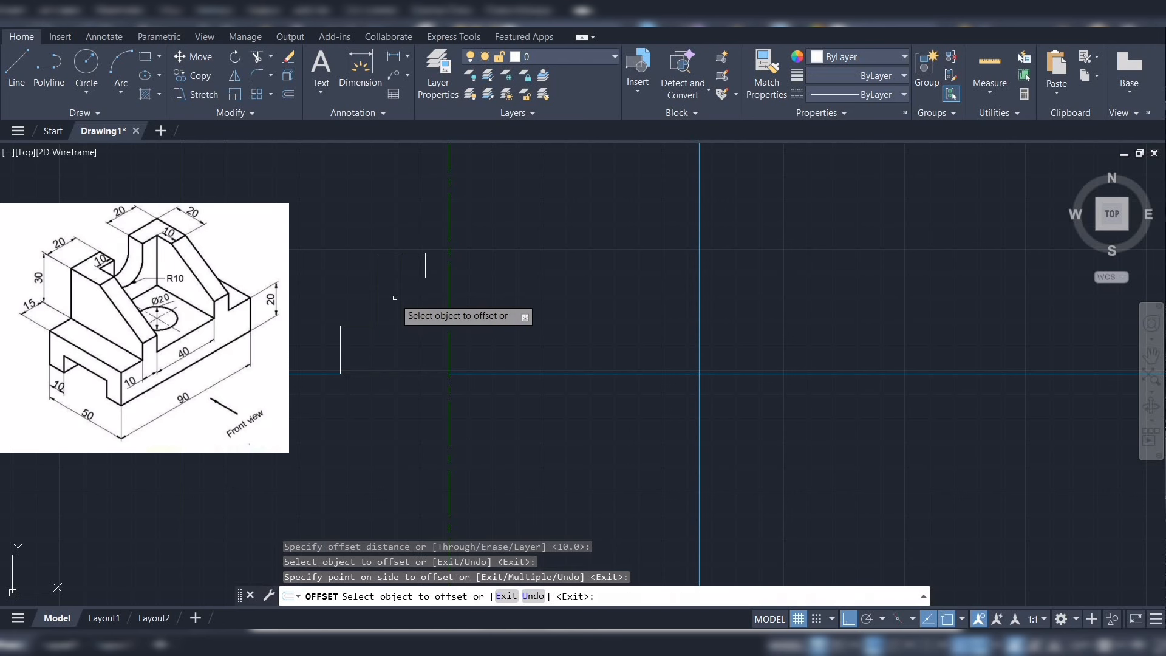
Offset the top edge of the base step 10 upwards and end the offset
click(363, 323)
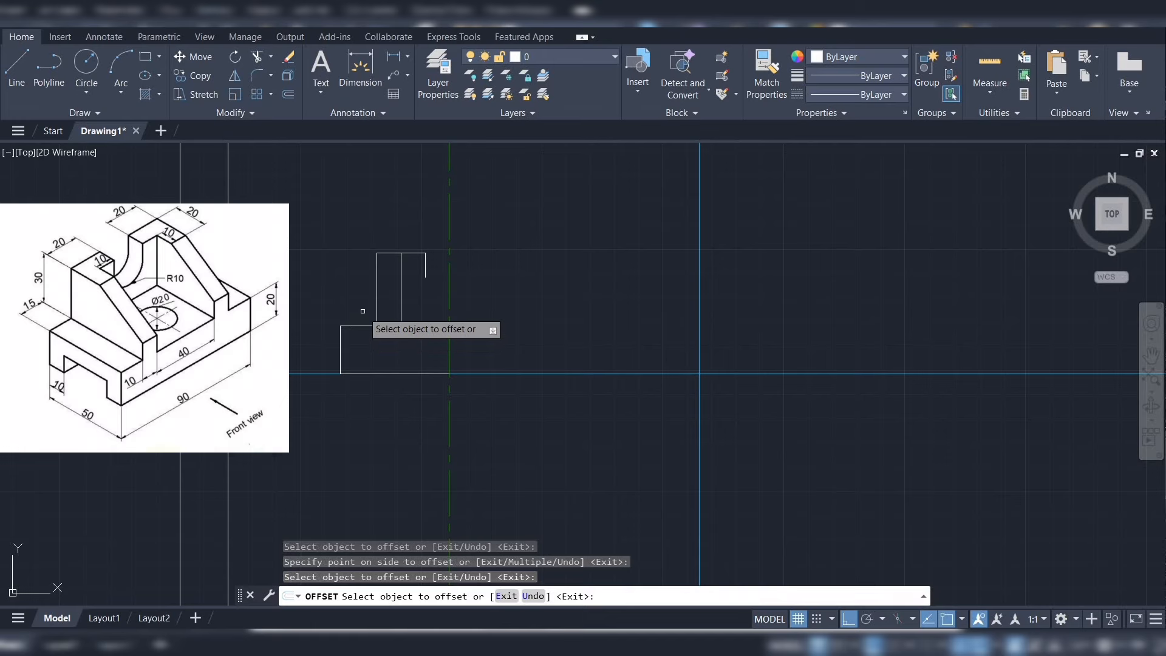
click(359, 325)
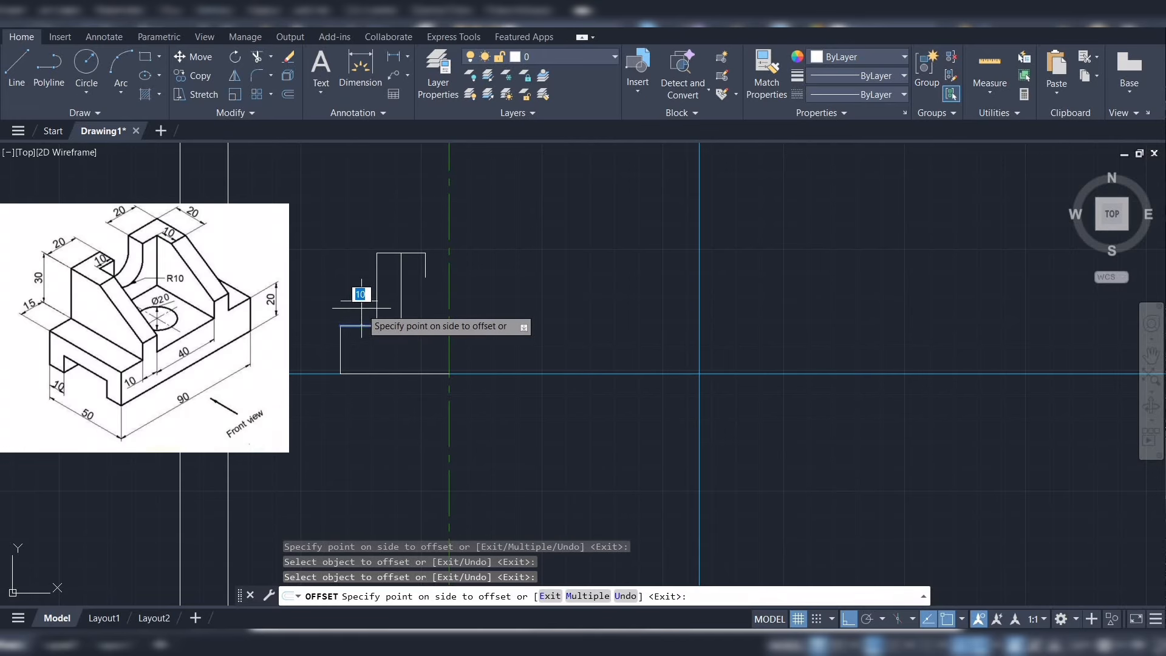
click(364, 311)
key(Escape)
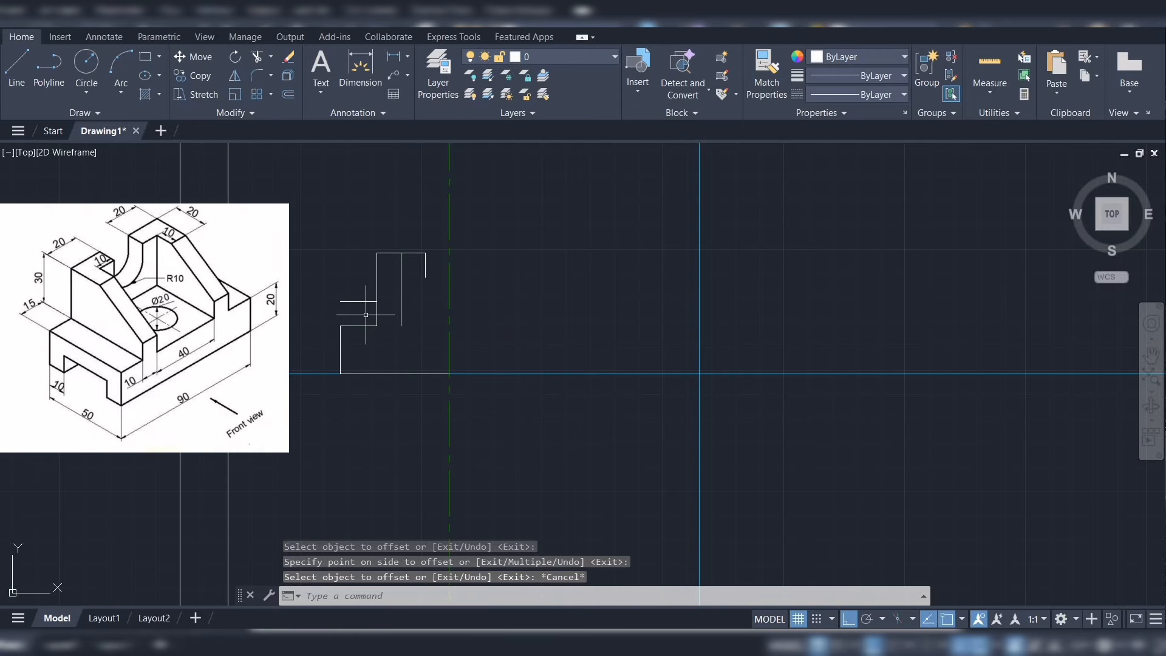
Extend the horizontal offset line across the upright to the inner vertical line
click(271, 59)
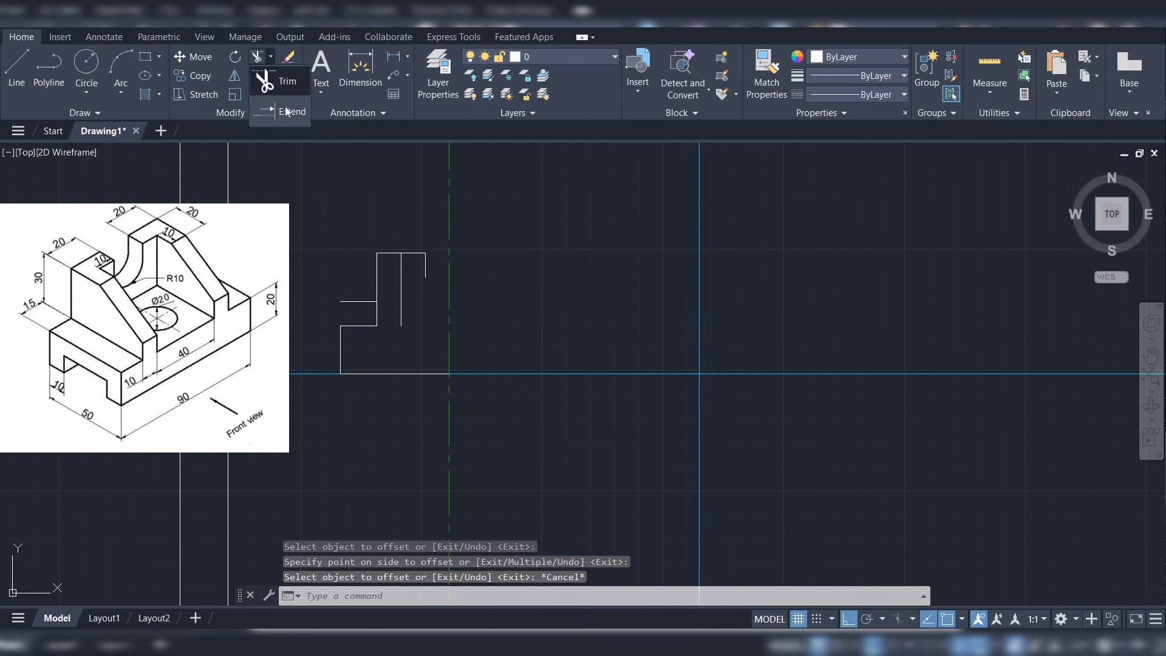
click(307, 111)
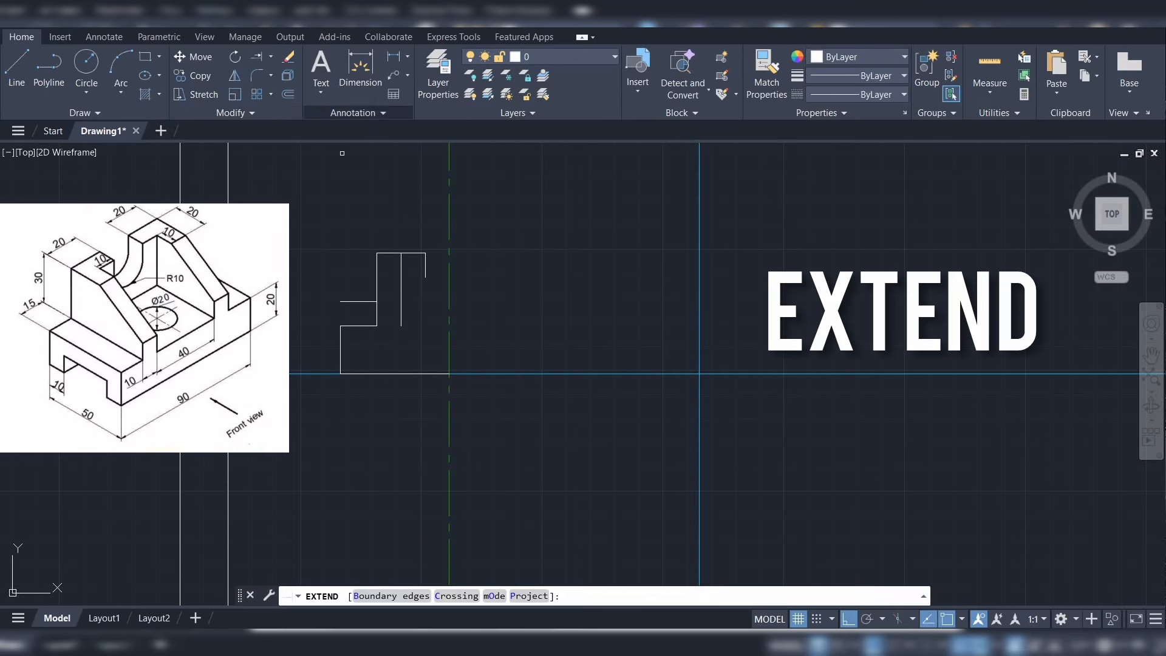
click(365, 299)
key(Escape)
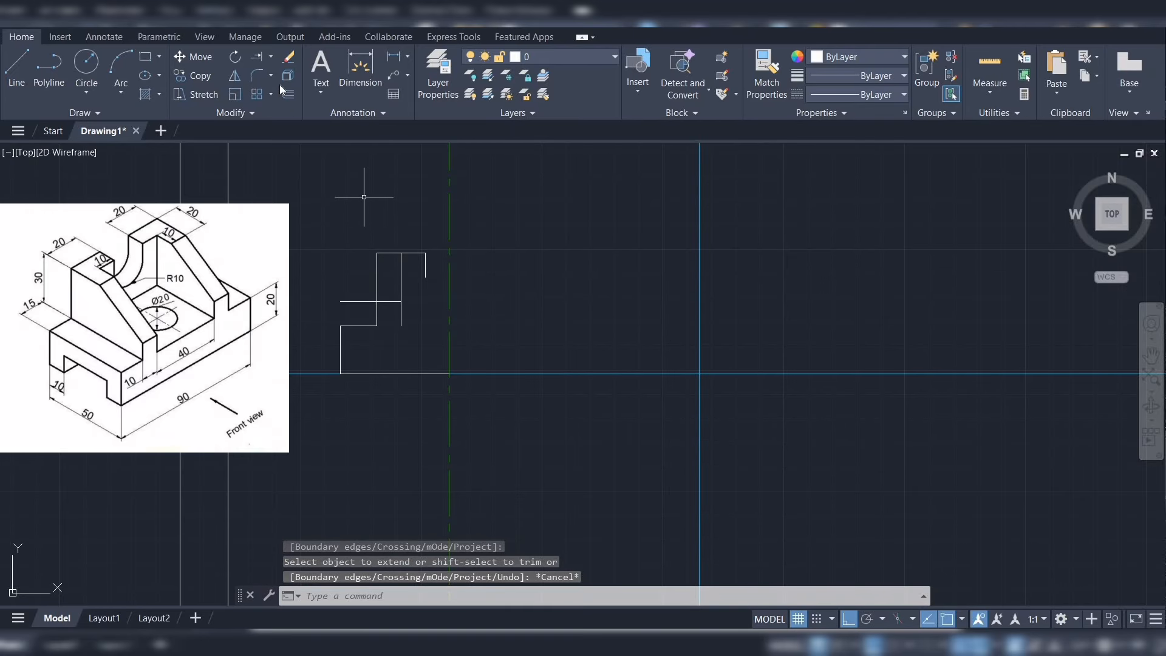
Trim away the part of the horizontal offset line that sticks out to the left of the upright
click(265, 57)
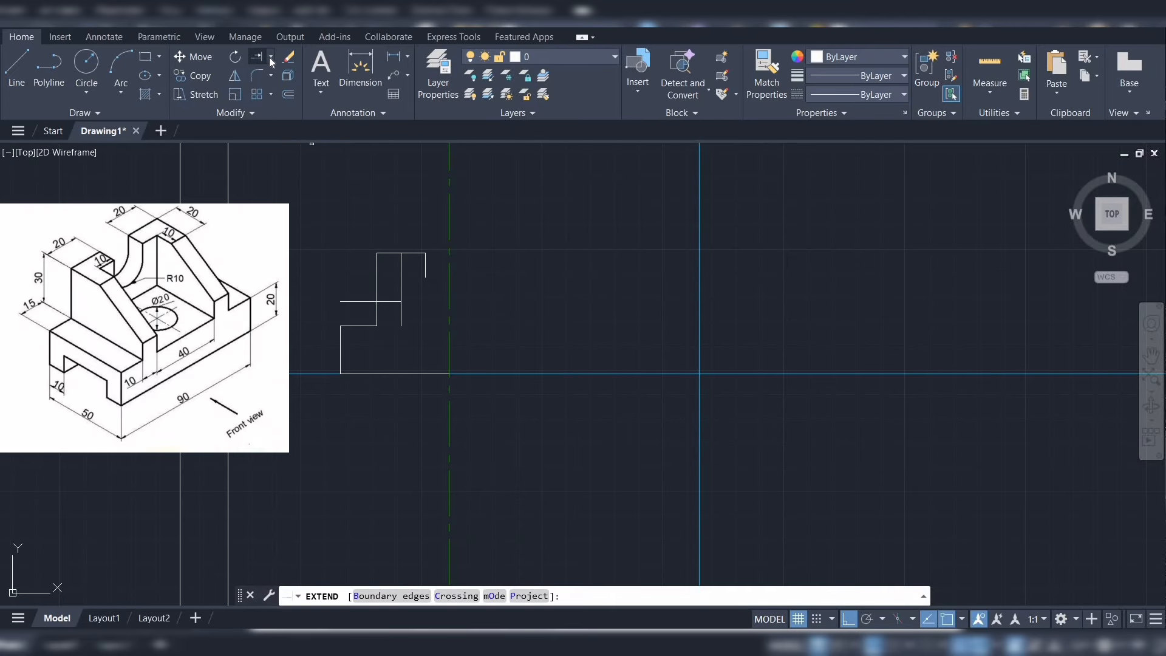
click(271, 57)
click(267, 80)
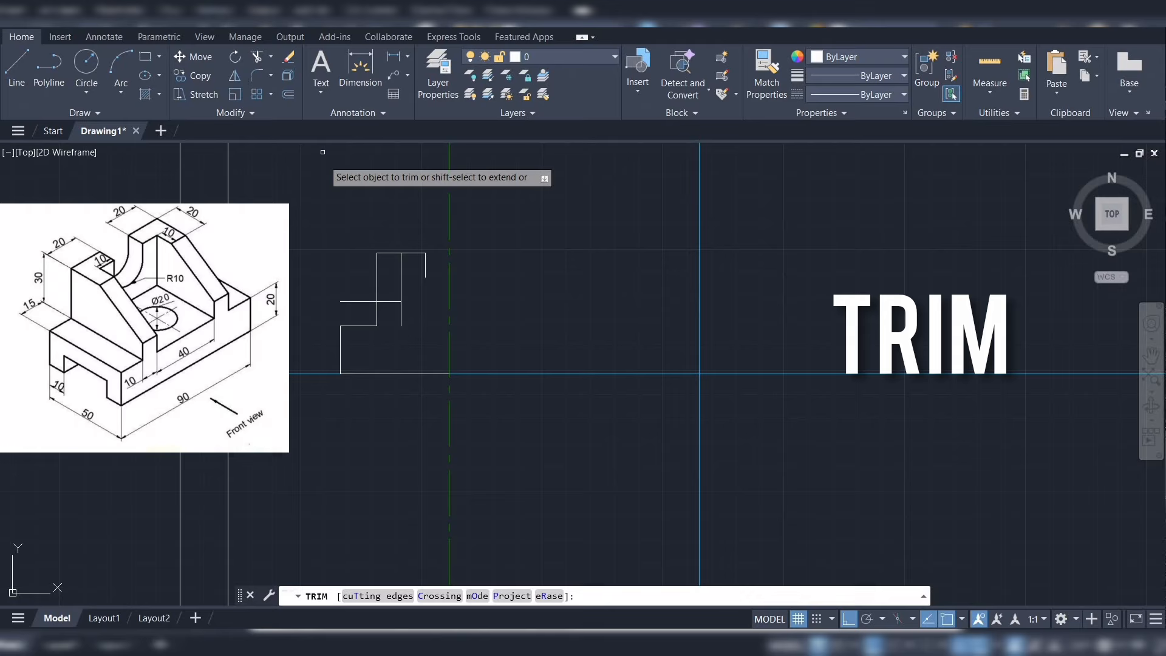
click(345, 299)
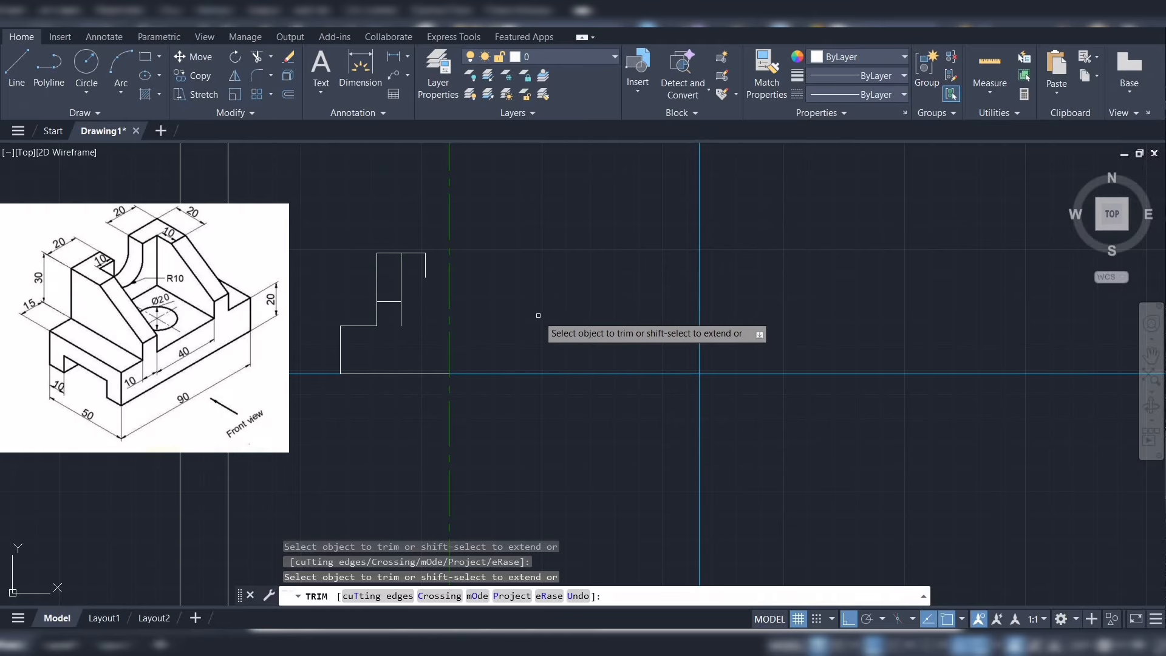
Draw a horizontal line from the lower end of the inner vertical line to the centre line
click(22, 64)
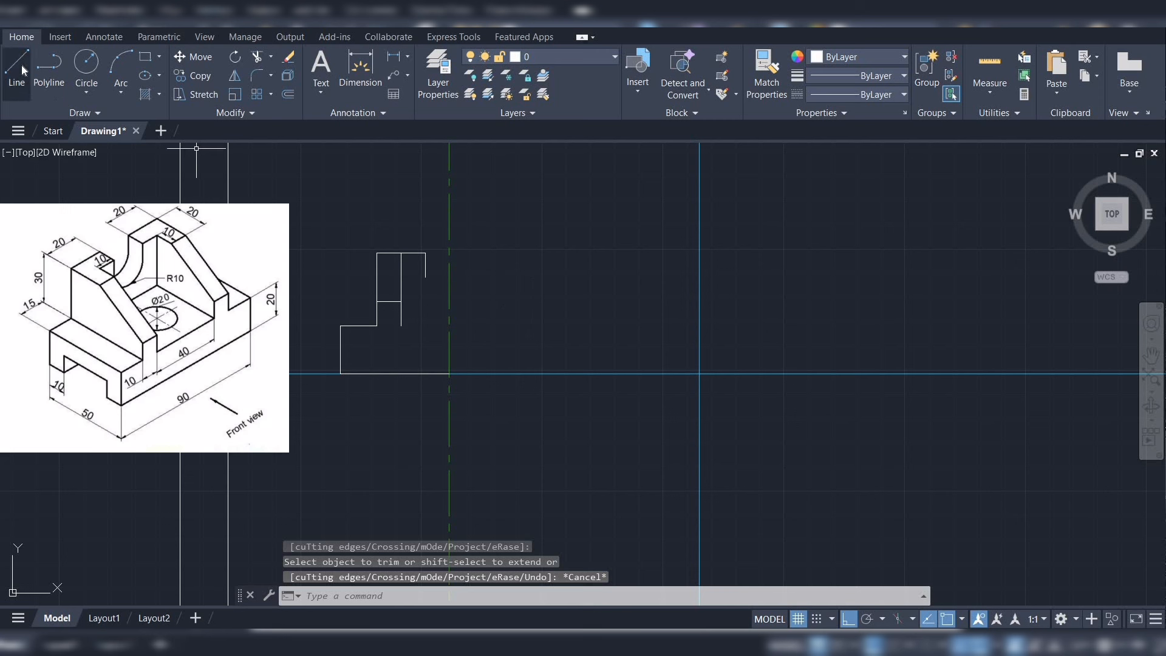
click(401, 326)
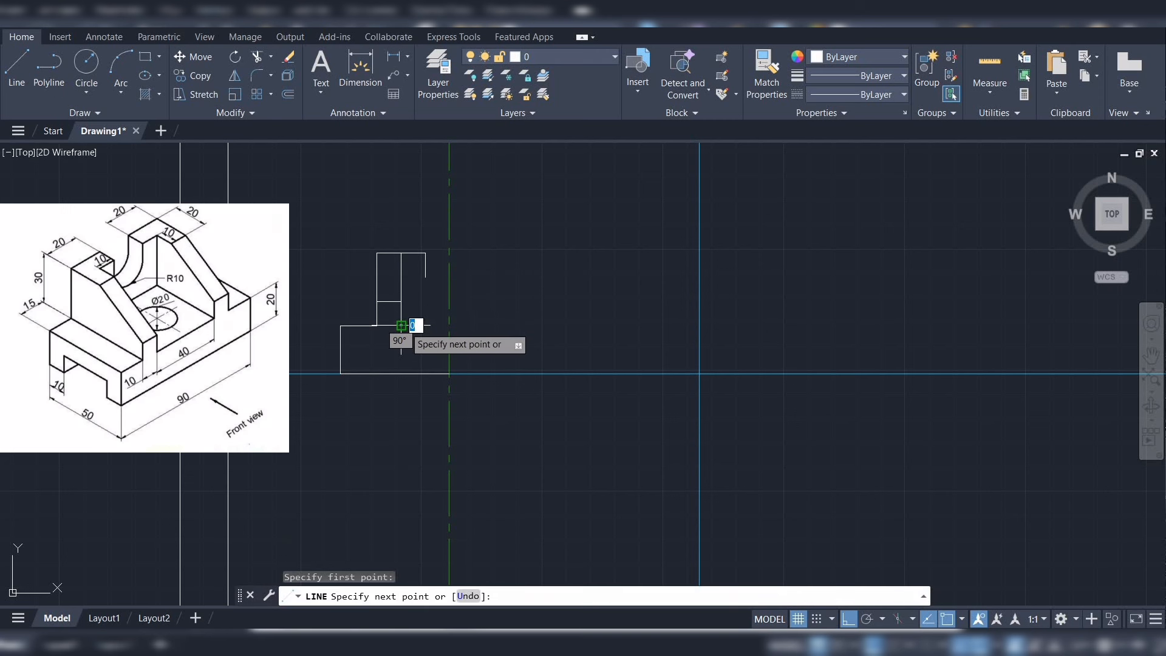
click(449, 325)
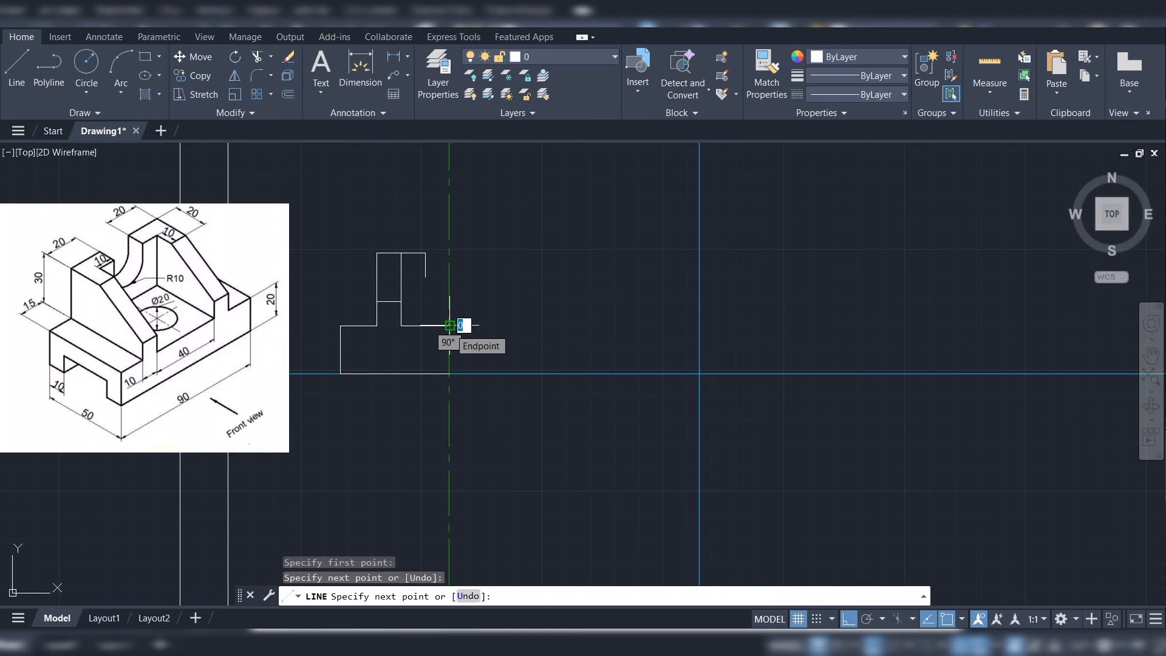
key(Escape)
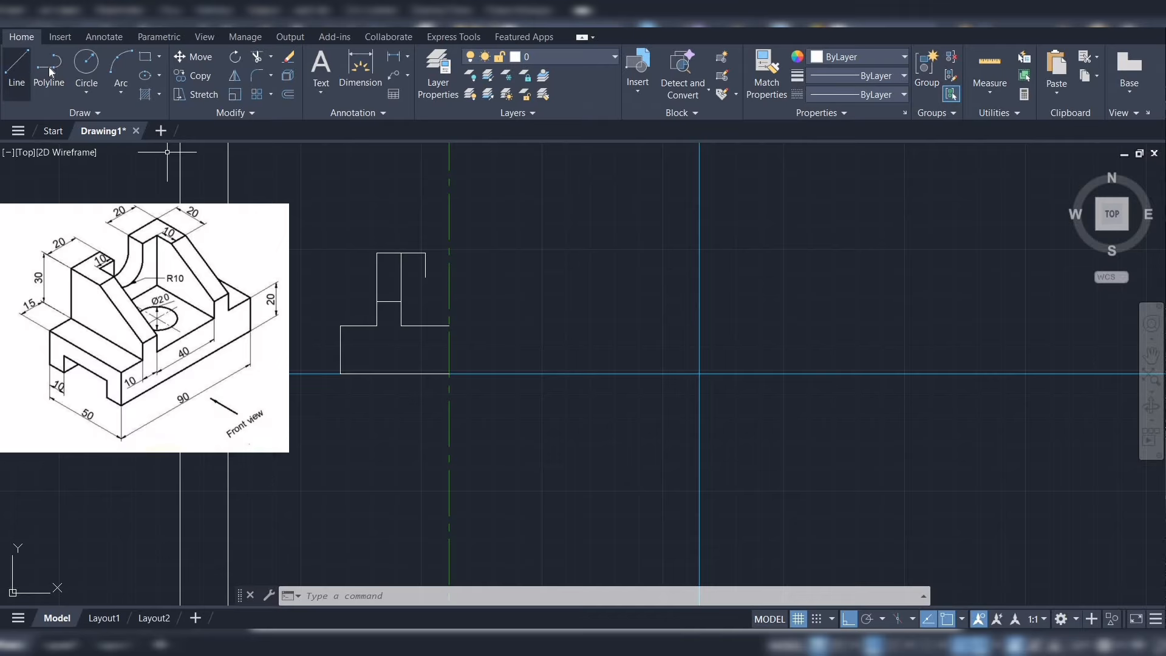
Draw a horizontal line from the lower end of the upright's short right edge to the centre line
click(16, 67)
click(425, 277)
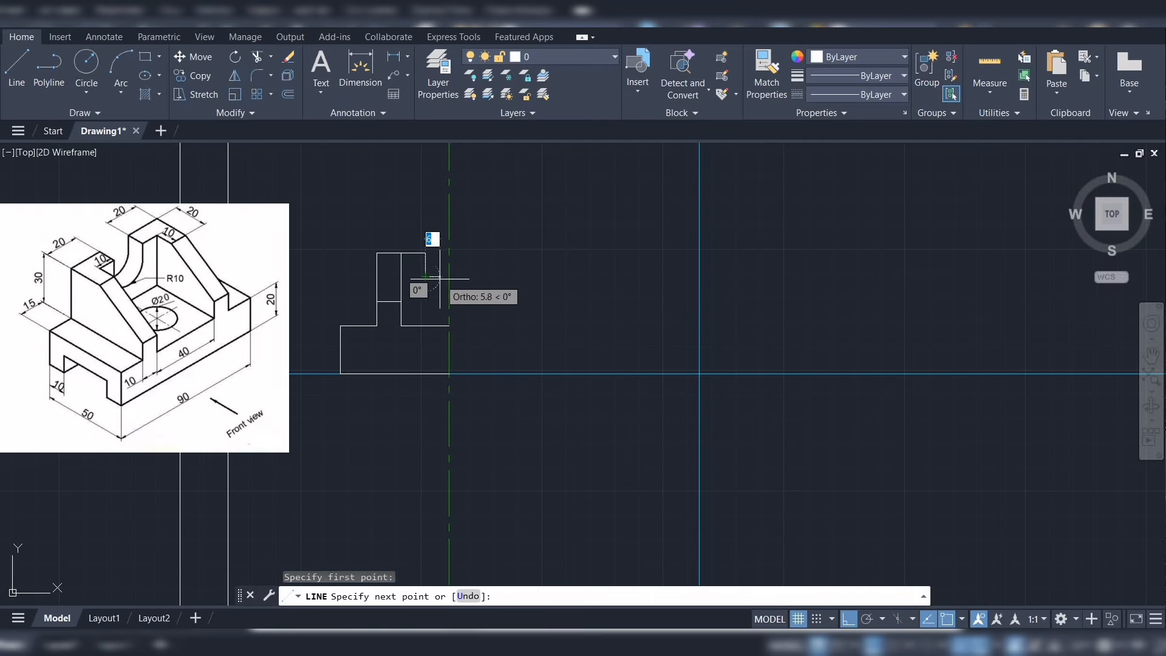
click(450, 277)
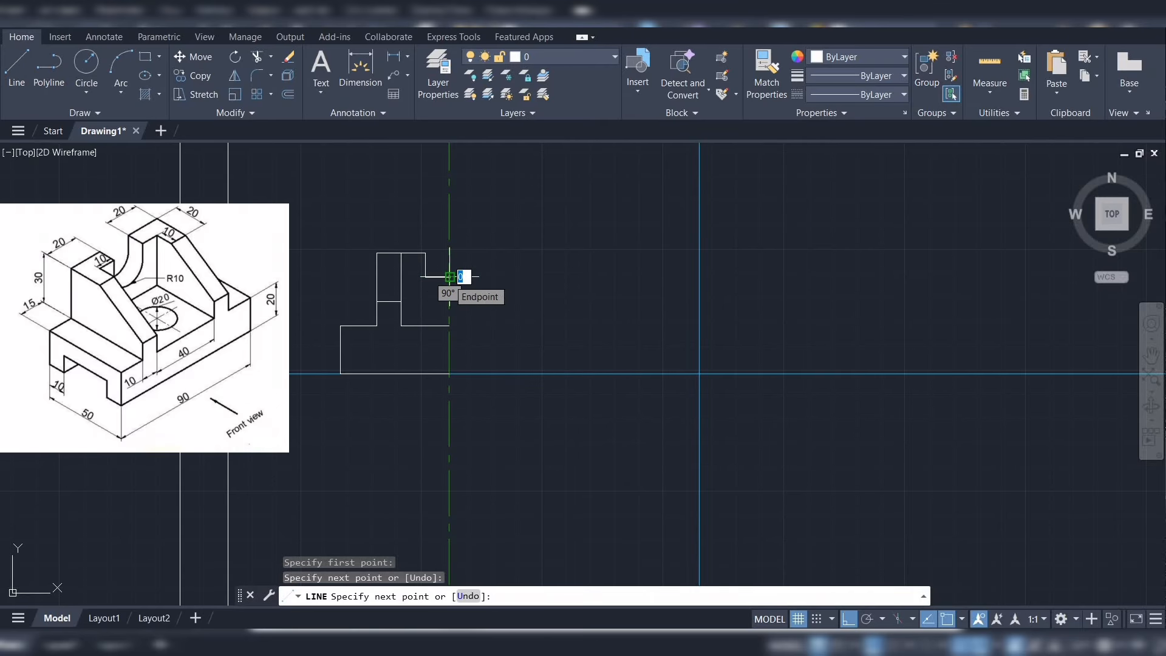
key(Escape)
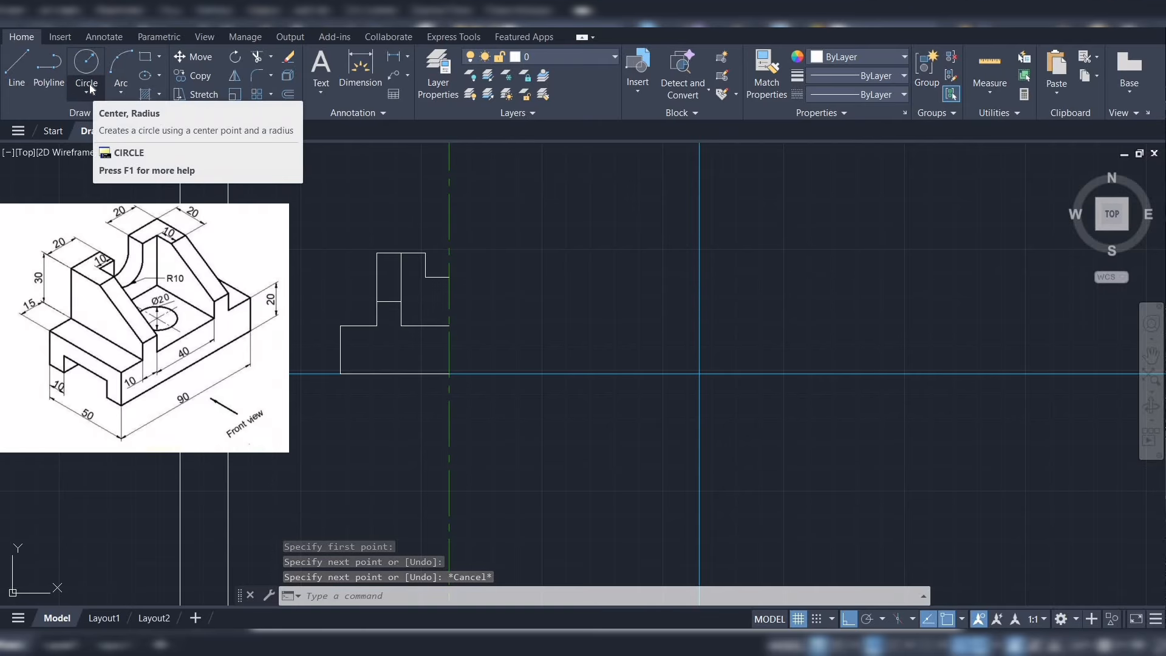
Draw a circle of radius 10 centred where the upper horizontal line meets the centre line
click(89, 85)
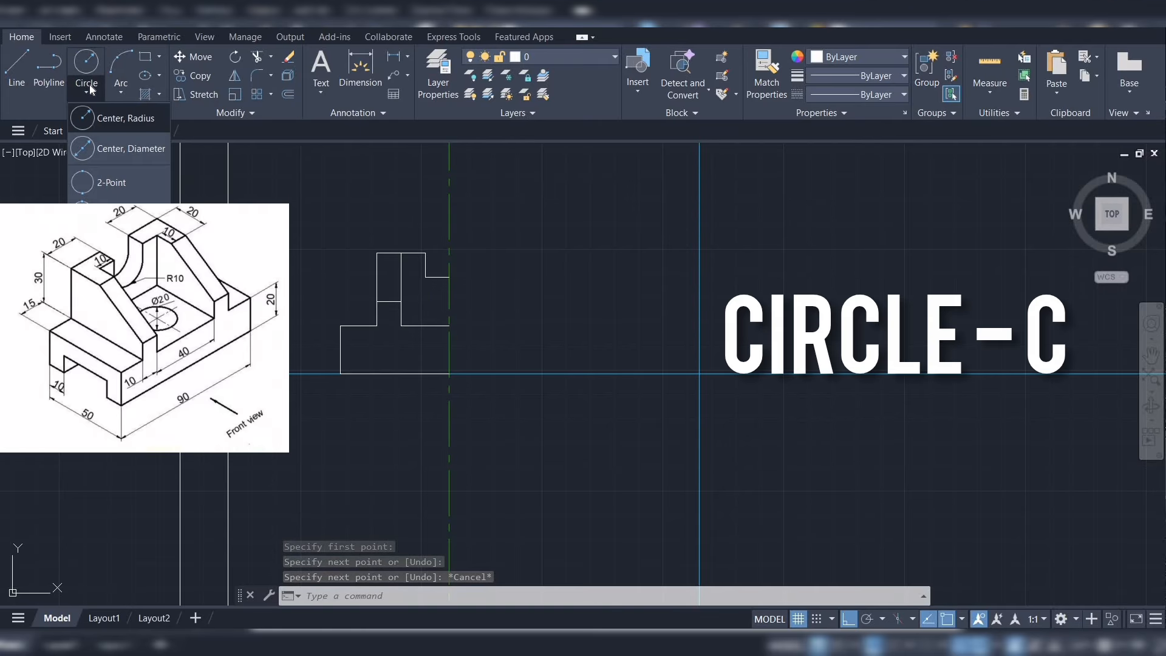
click(106, 118)
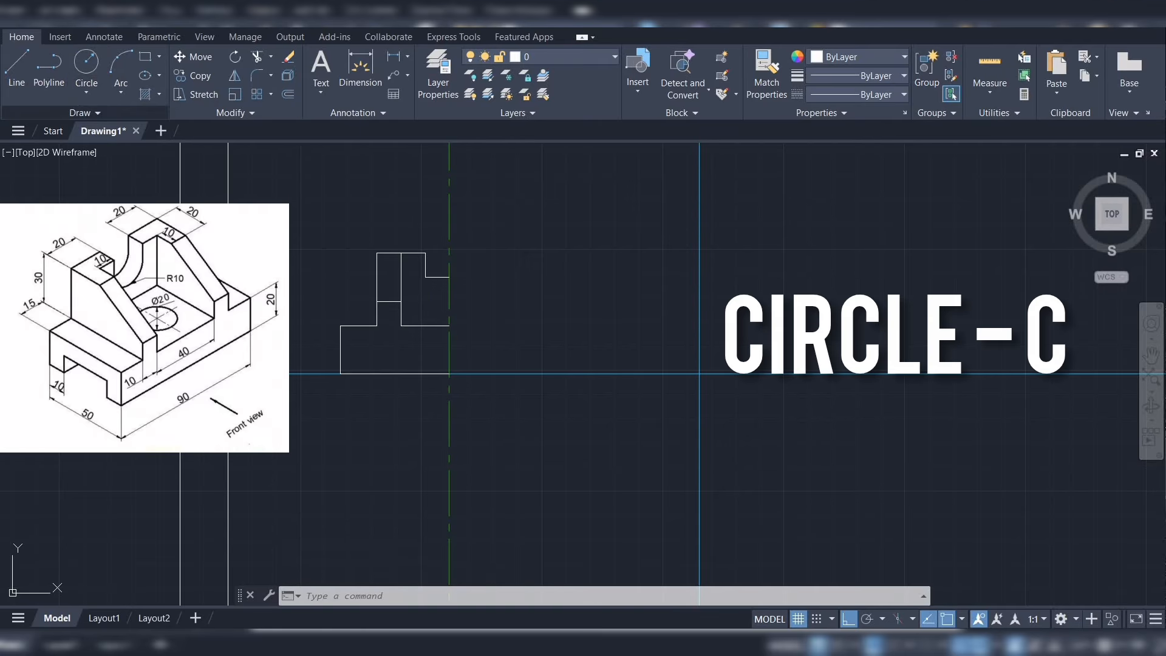
click(450, 277)
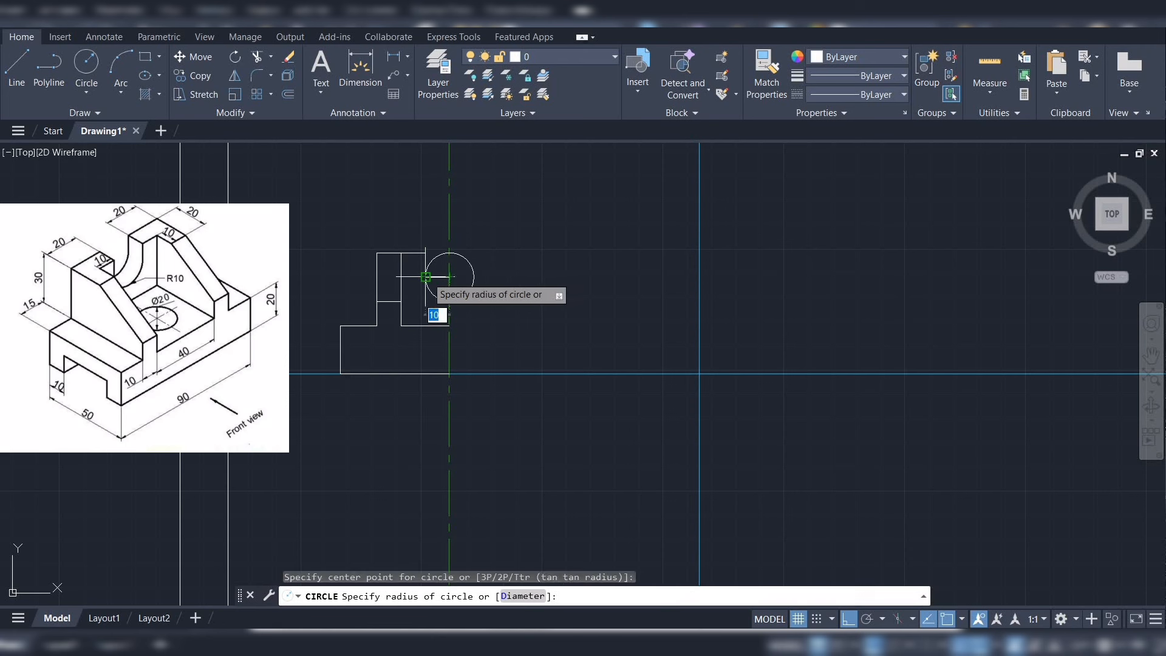
click(426, 277)
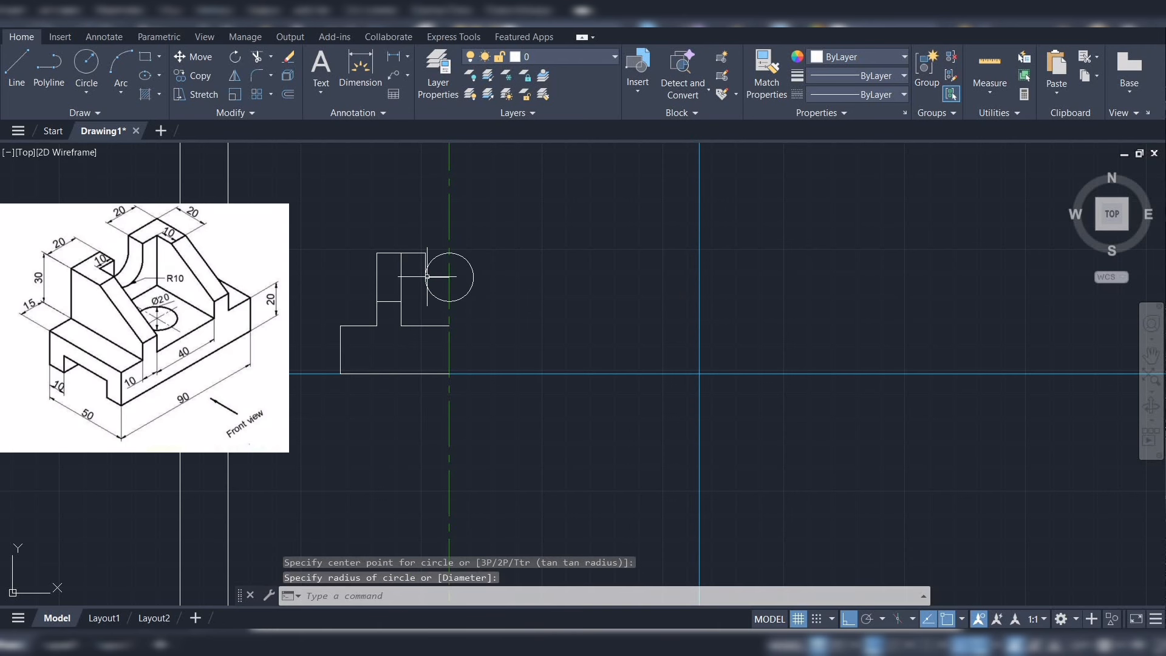
key(Escape)
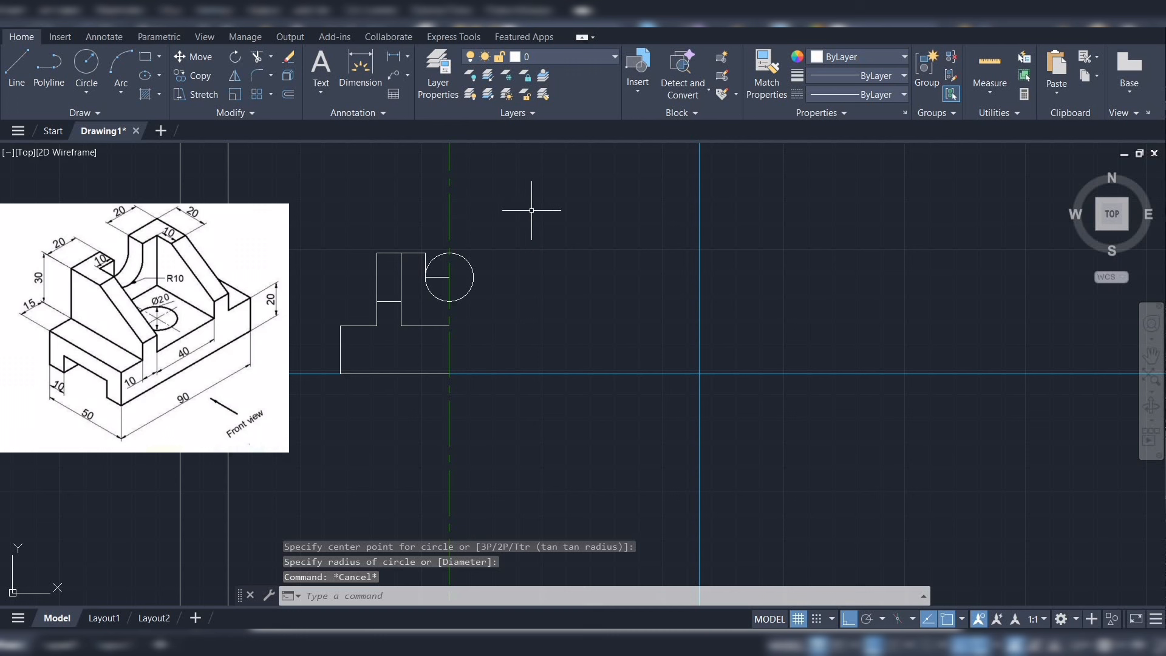
Trim the circle to its lower-left quarter arc and delete the horizontal helper line at its centre
click(258, 58)
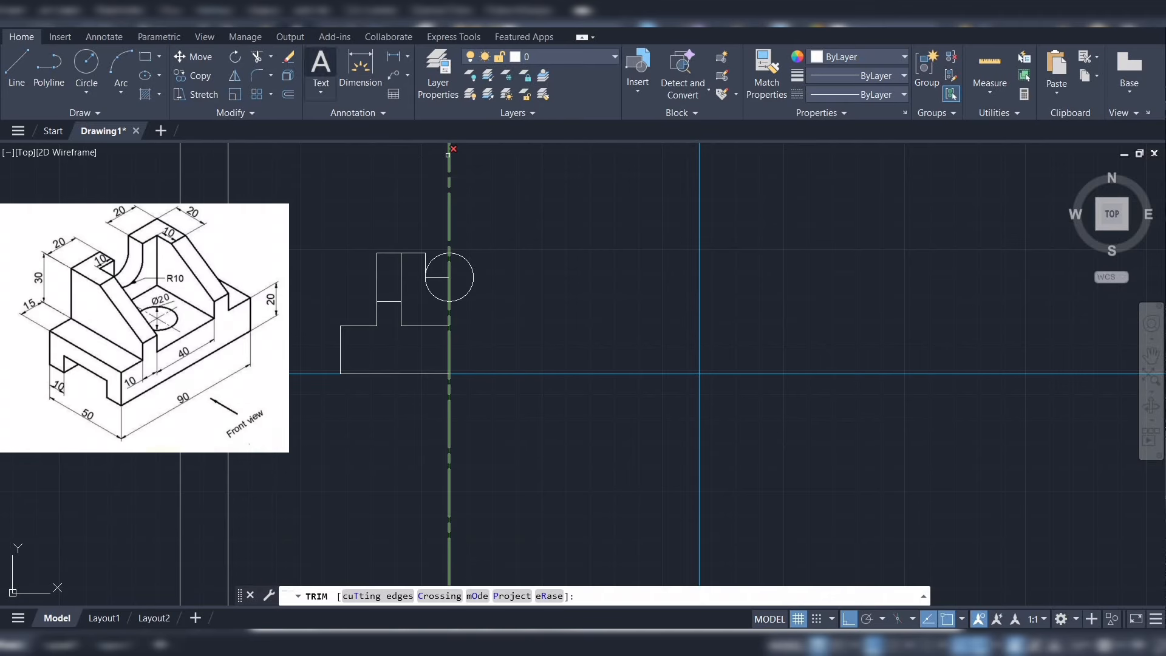
click(444, 255)
click(464, 258)
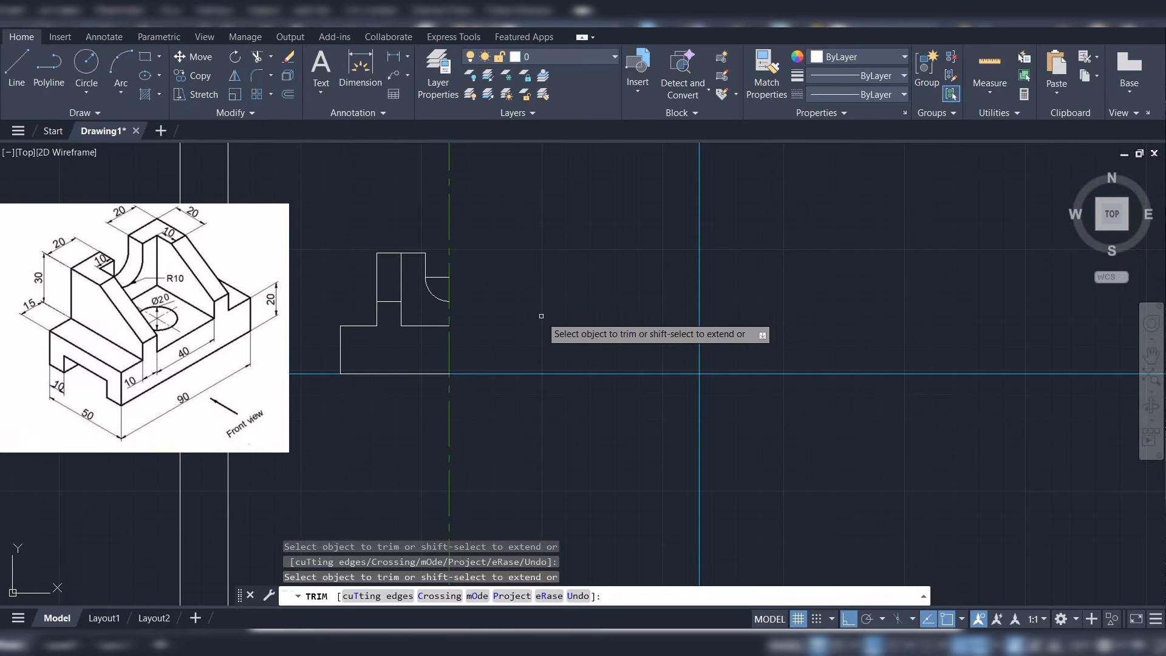
key(Escape)
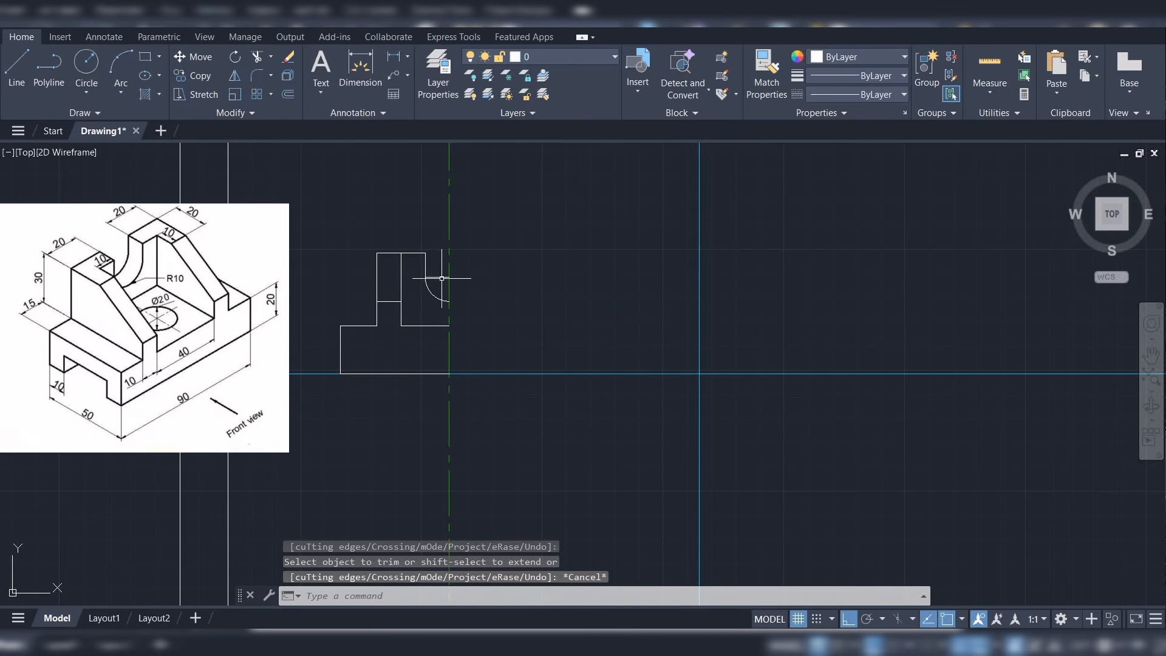
click(439, 277)
key(Delete)
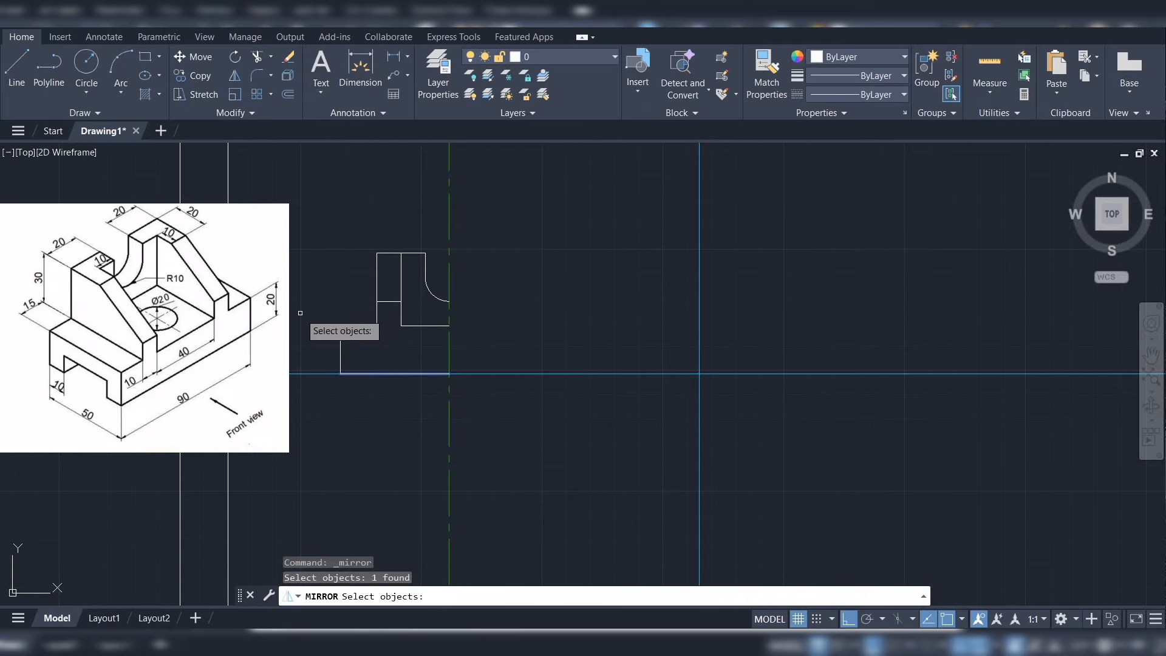
mouse_move(300, 313)
mouse_down()
mouse_move(350, 249)
mouse_move(452, 234)
mouse_move(474, 250)
mouse_move(507, 337)
mouse_move(503, 381)
mouse_move(466, 407)
mouse_move(345, 423)
mouse_move(307, 403)
mouse_up()
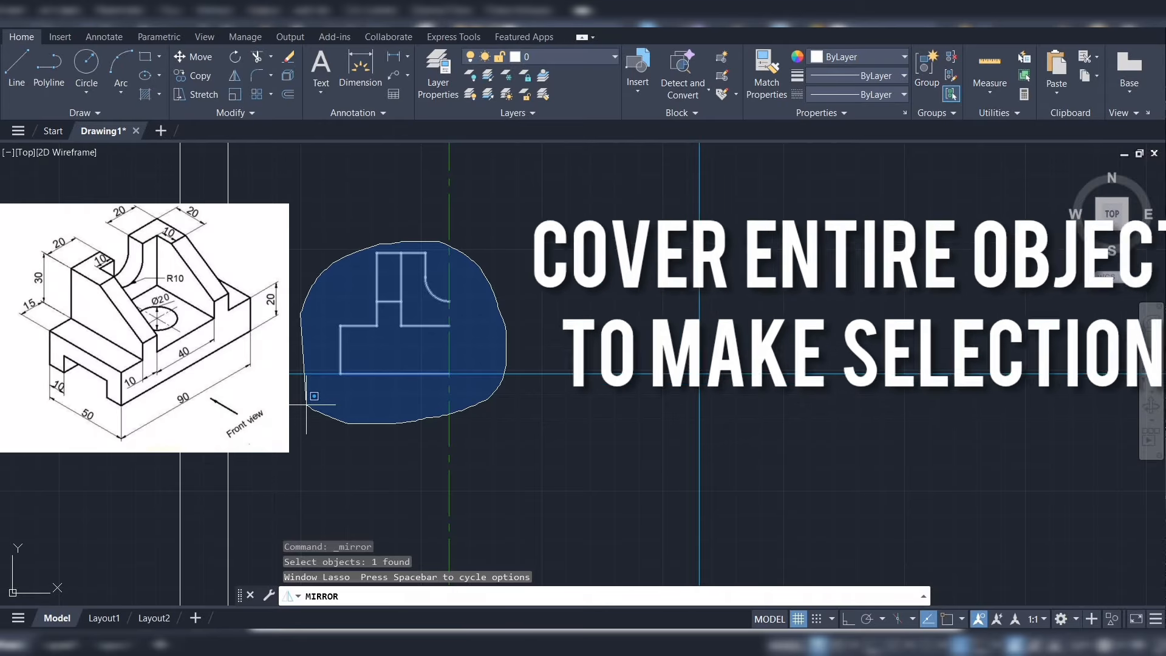
drag(307, 403, 306, 404)
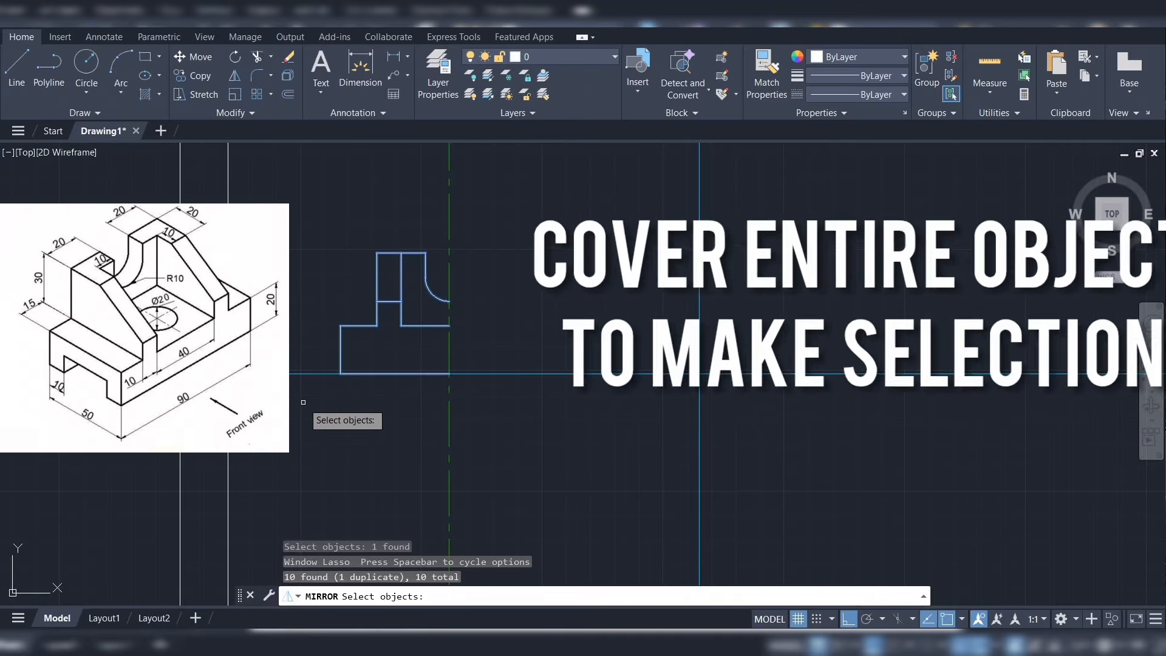
key(Escape)
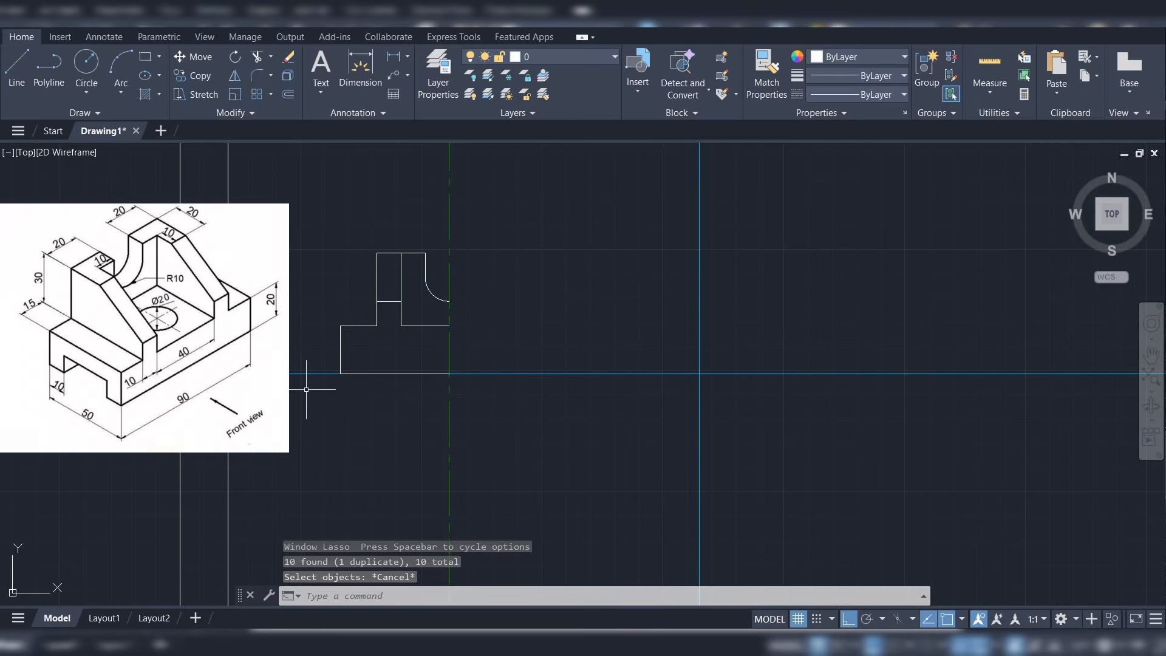
mouse_move(480, 277)
mouse_down()
mouse_move(452, 282)
mouse_move(430, 343)
mouse_move(432, 359)
mouse_move(490, 387)
mouse_up()
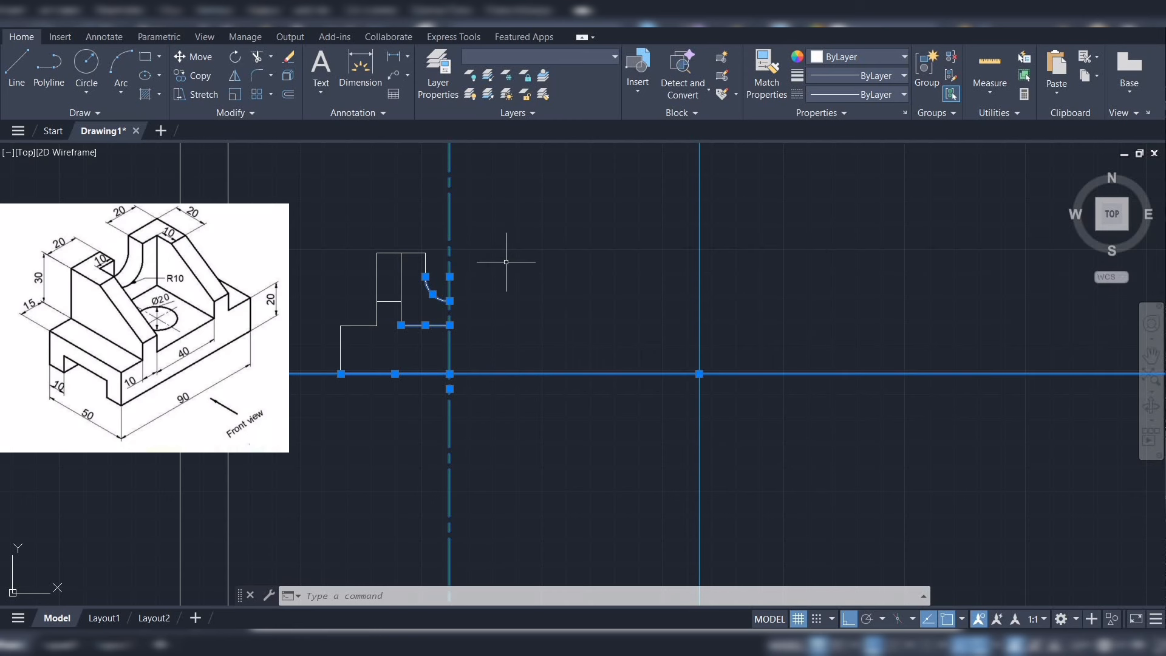
key(Escape)
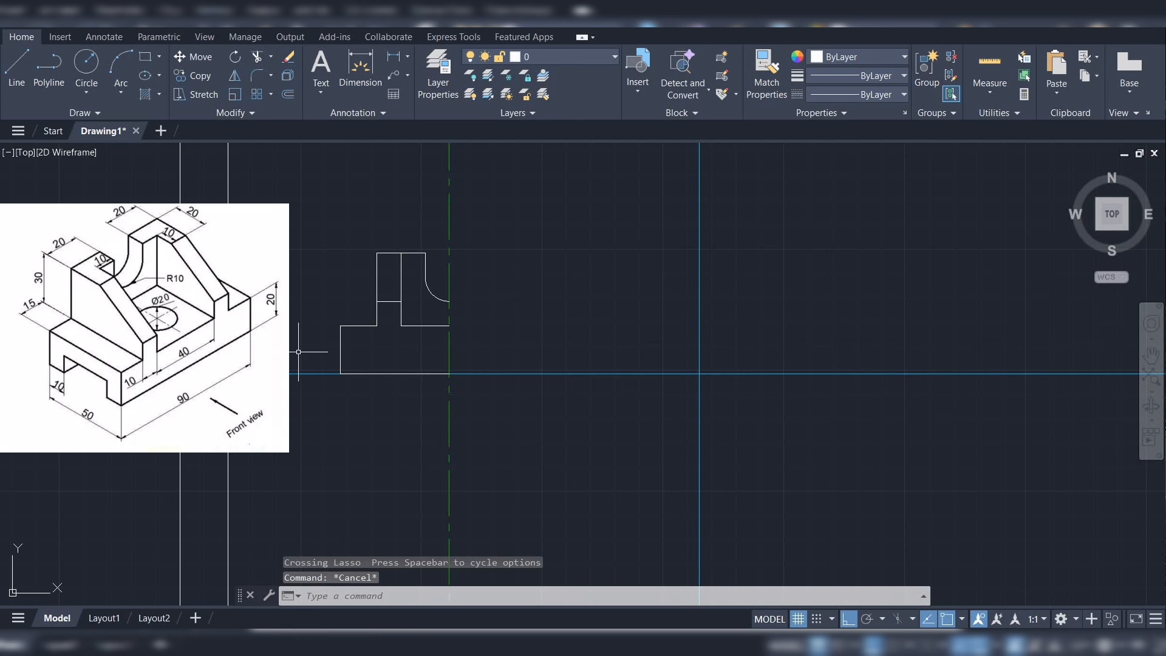
mouse_move(299, 352)
mouse_down()
mouse_move(305, 303)
mouse_move(358, 238)
mouse_move(465, 248)
mouse_move(512, 302)
mouse_move(511, 339)
mouse_move(464, 395)
mouse_move(377, 411)
mouse_up()
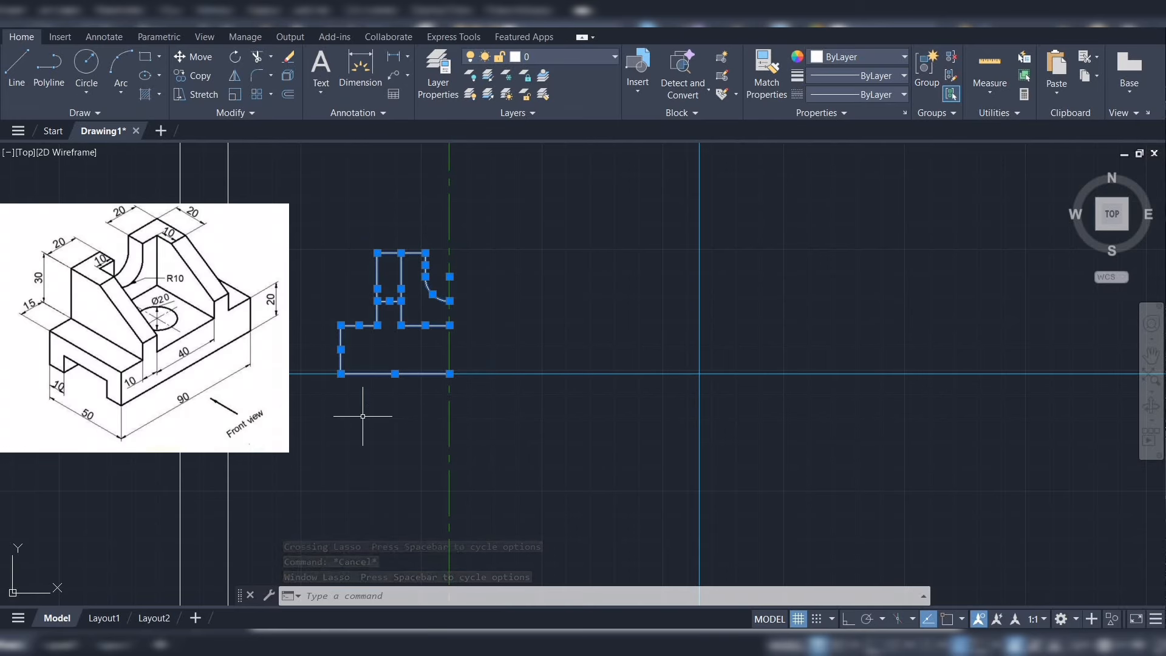
click(234, 77)
click(296, 343)
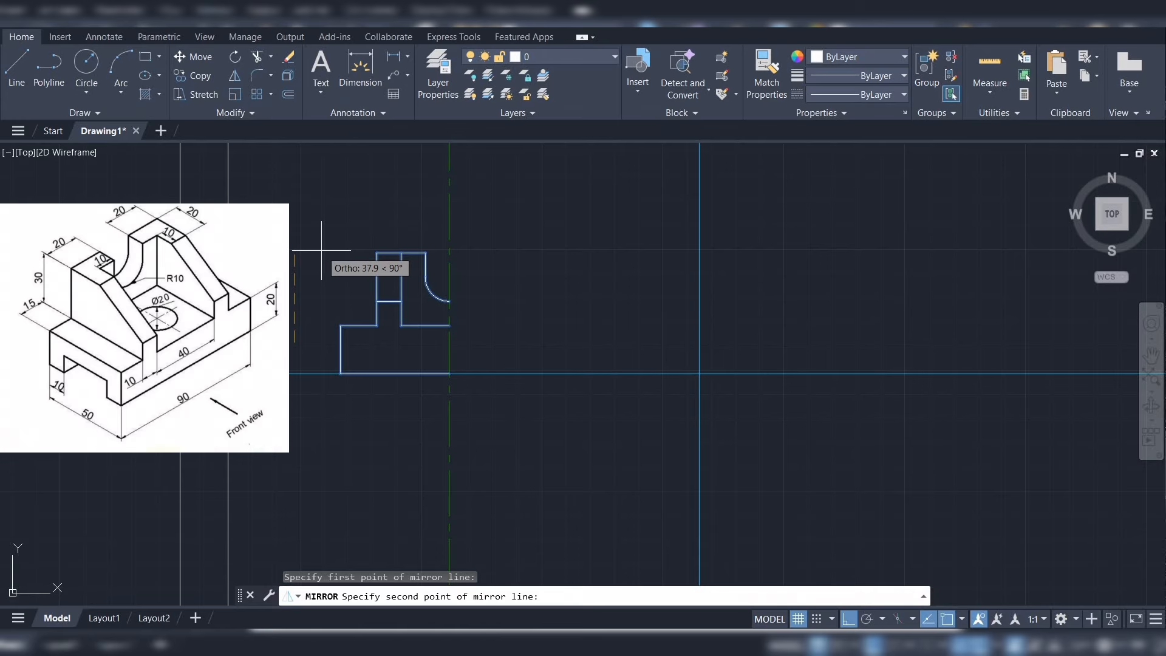
key(Escape)
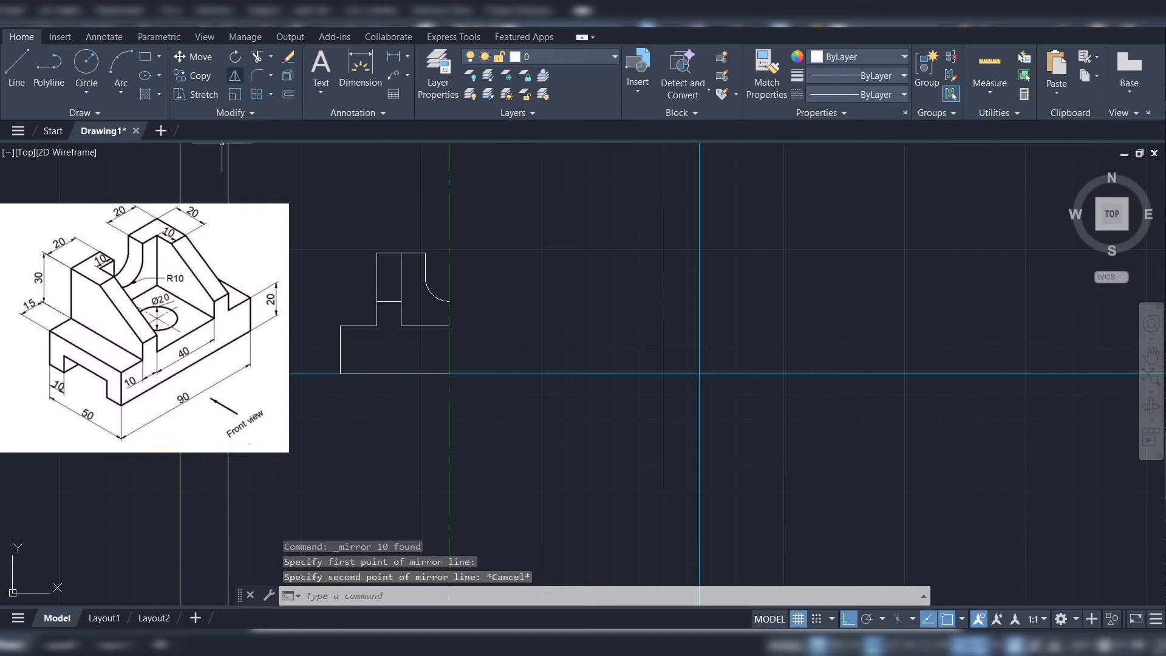
Mirror the left half of the front view about the vertical centre line, keeping the source objects
click(234, 76)
mouse_move(290, 340)
mouse_down()
mouse_move(324, 249)
mouse_move(493, 273)
mouse_move(492, 398)
mouse_move(354, 434)
mouse_up()
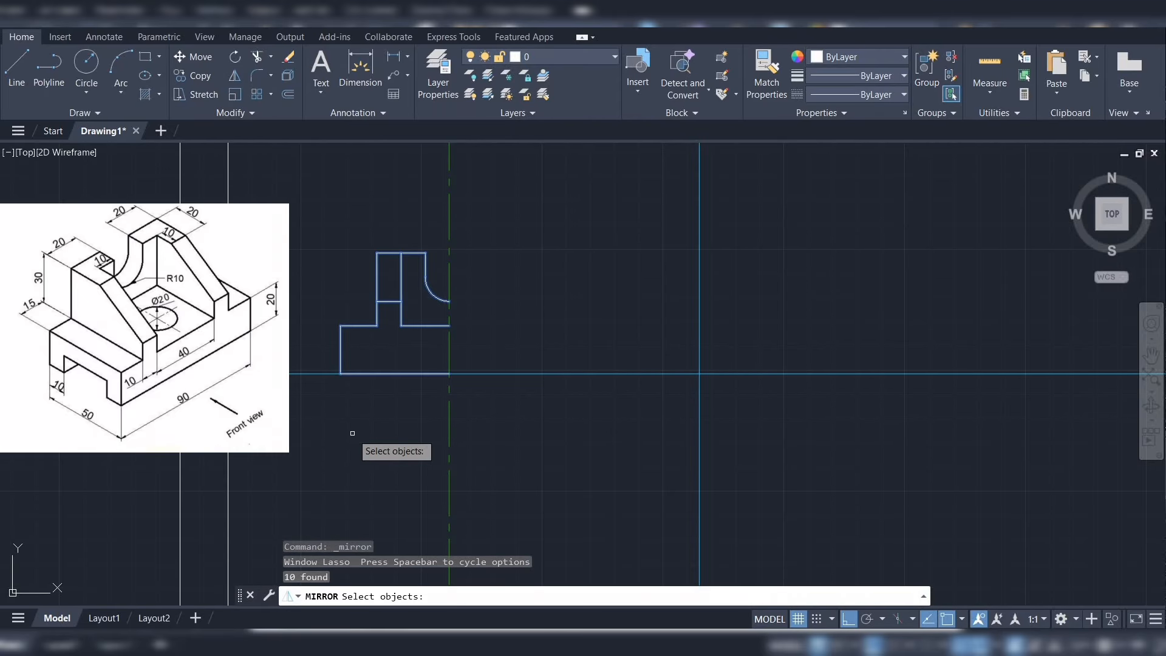
key(Return)
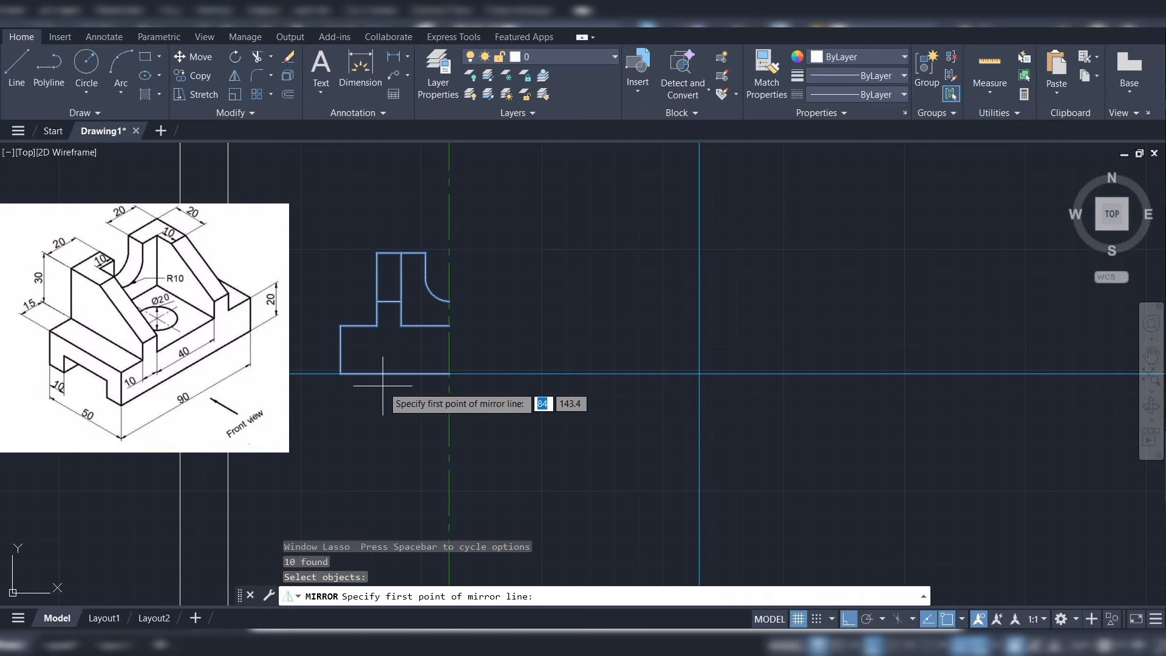
click(449, 276)
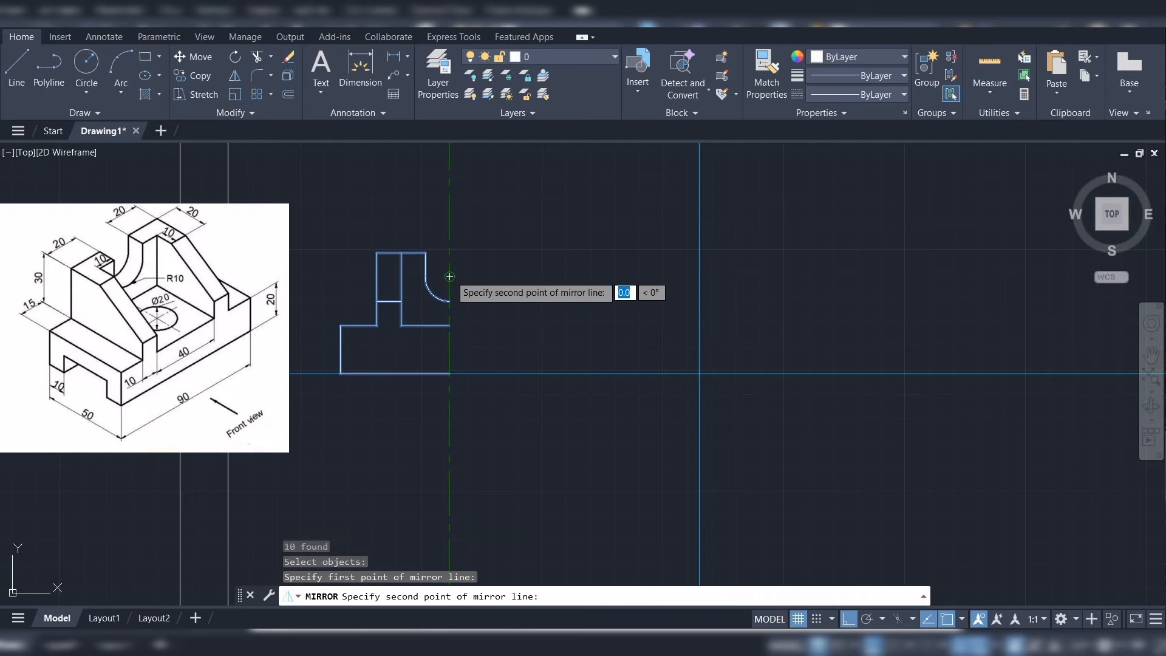
click(450, 396)
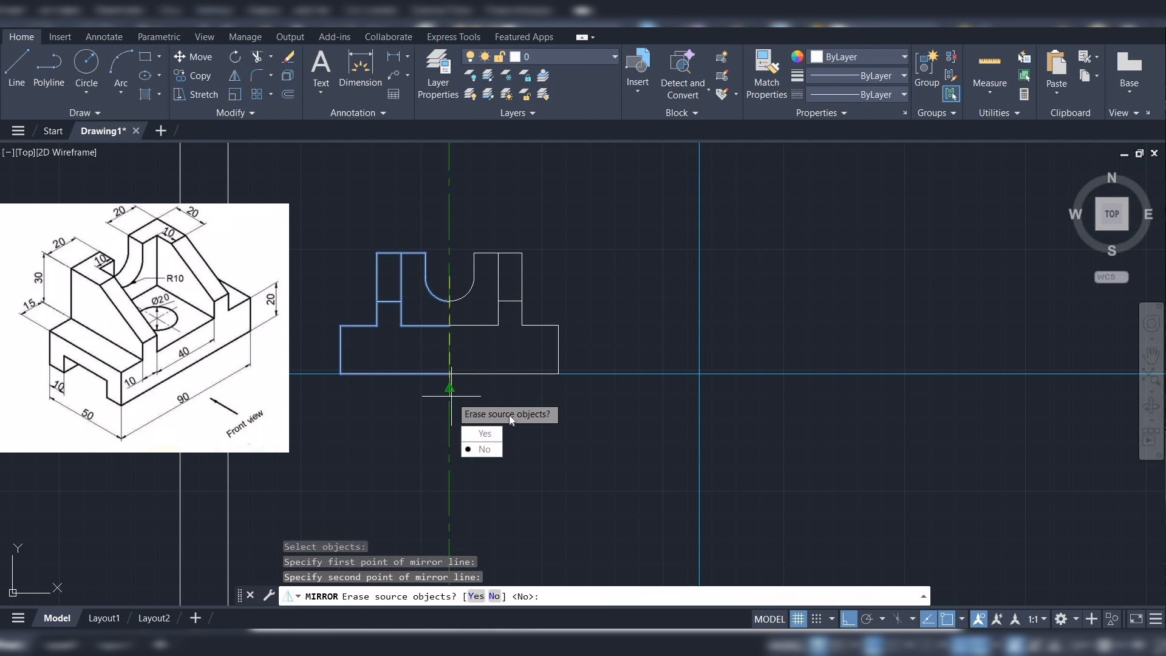
click(484, 450)
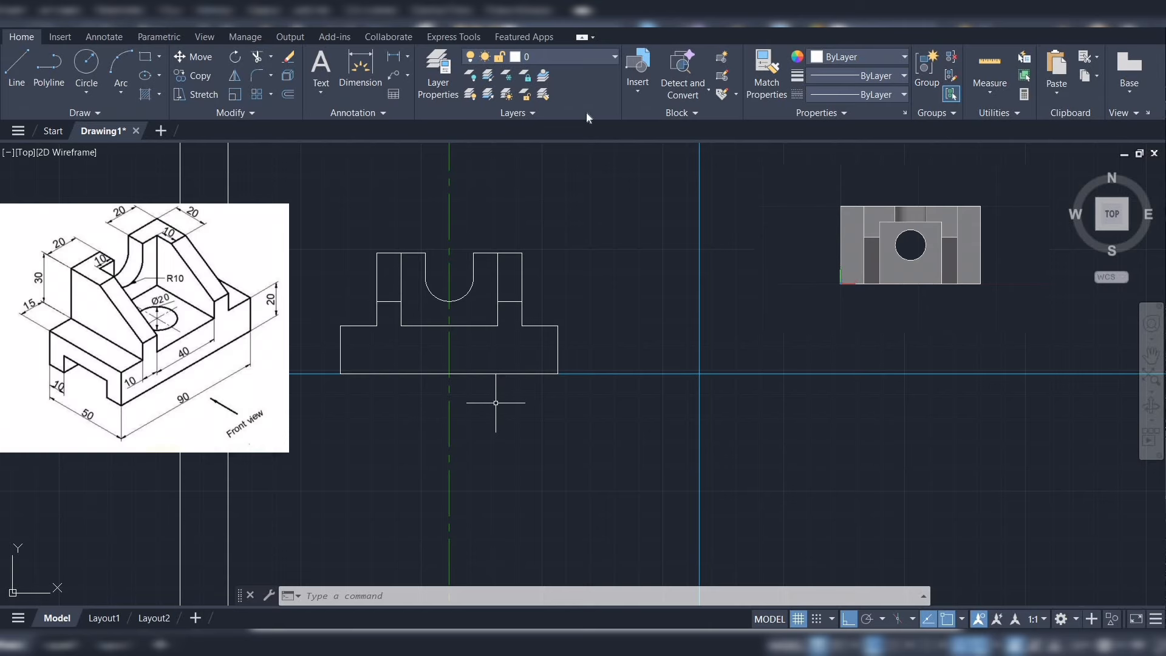
Make Projection lines the current layer and draw a 70 mm line straight down from the front view's lower-left corner
click(615, 58)
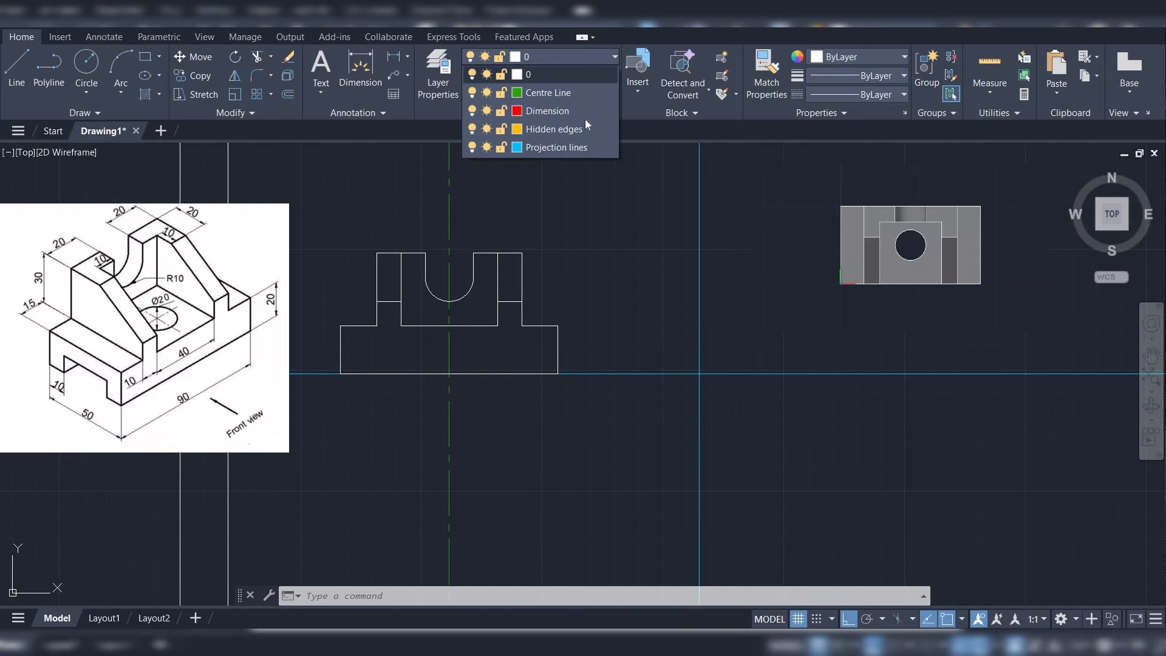
click(570, 149)
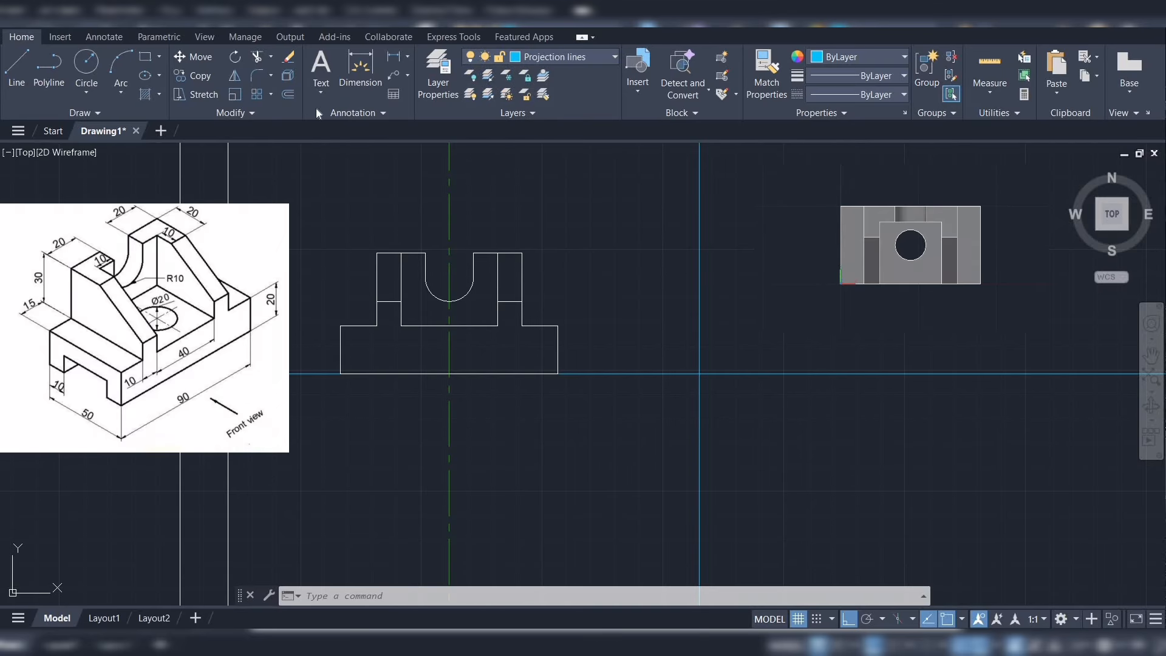
click(12, 68)
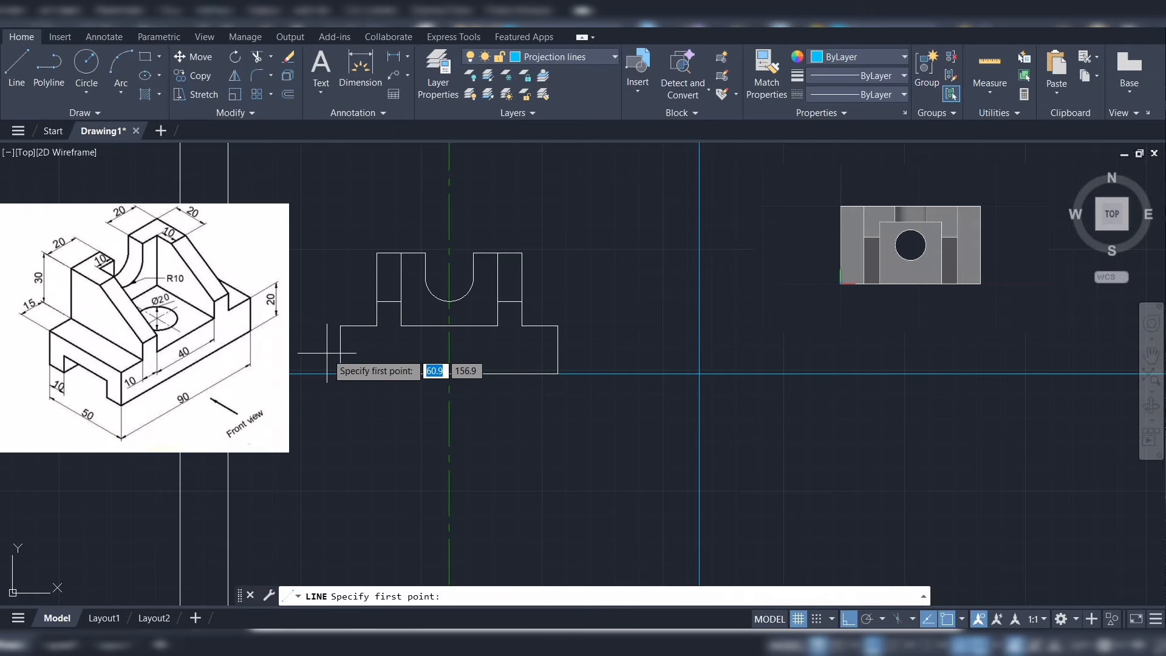
click(341, 374)
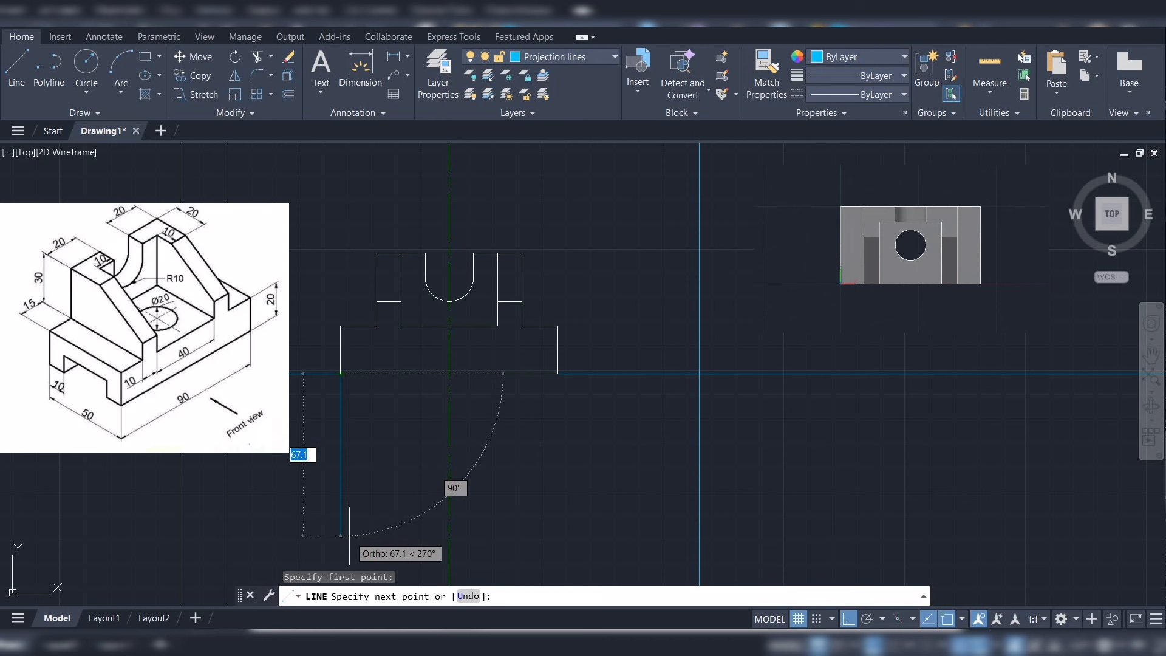
text(70)
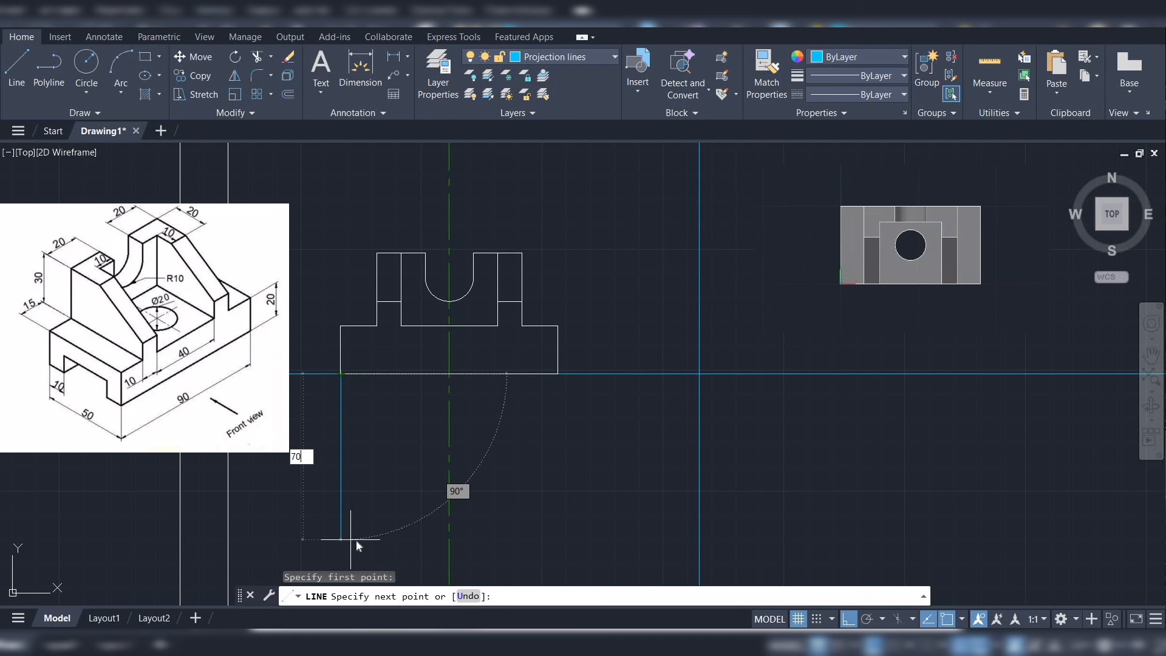
key(Return)
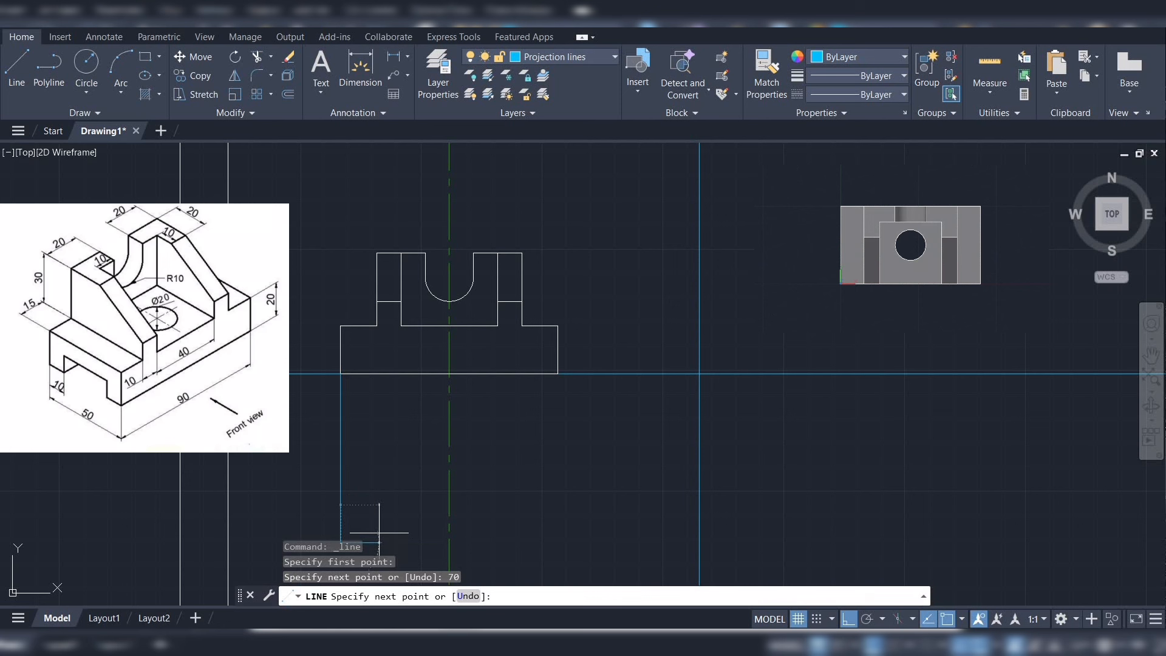
Continue the line 90 mm horizontally to the right and back up to the front view's lower-right corner
middle_drag(377, 512, 367, 459)
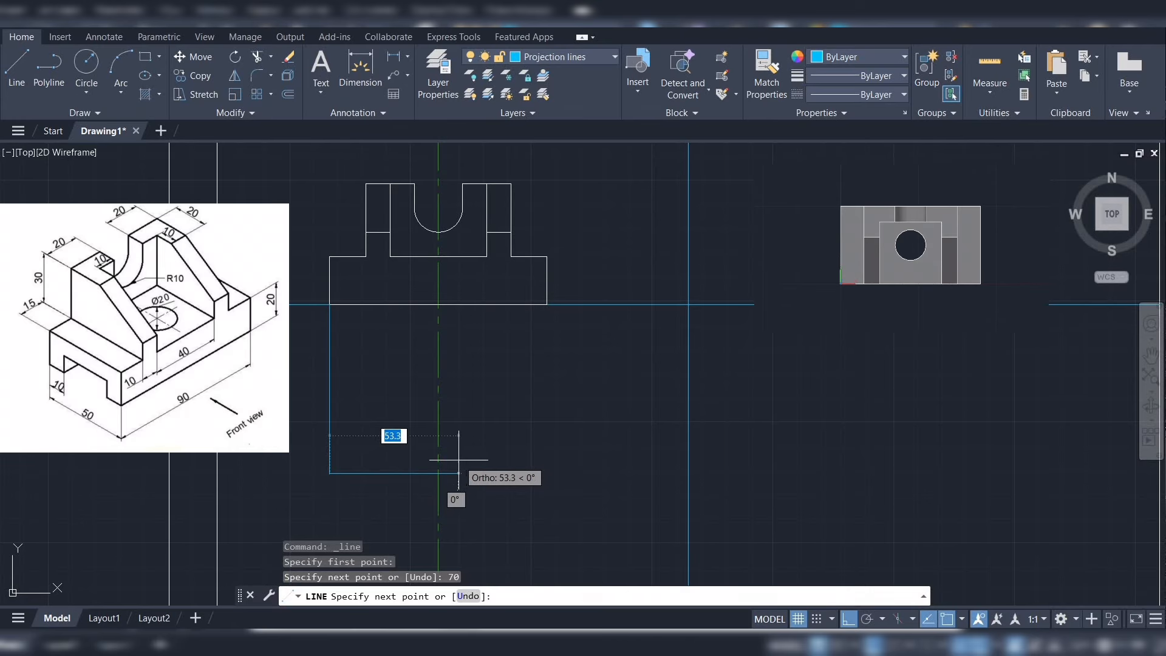
text(80)
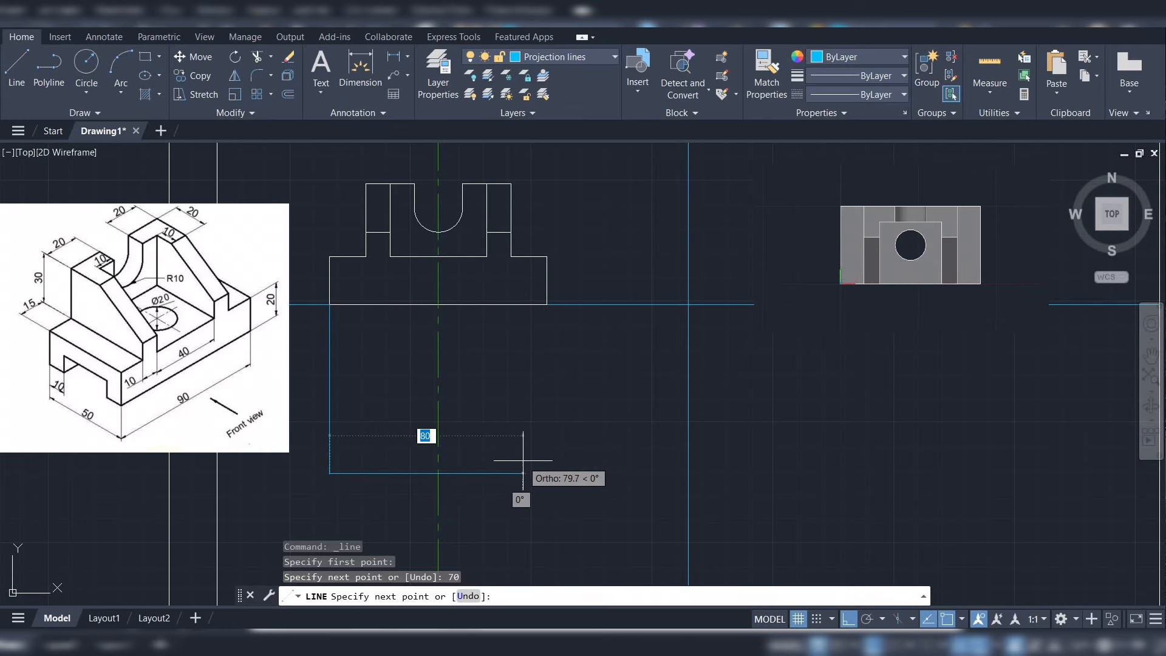
text(90)
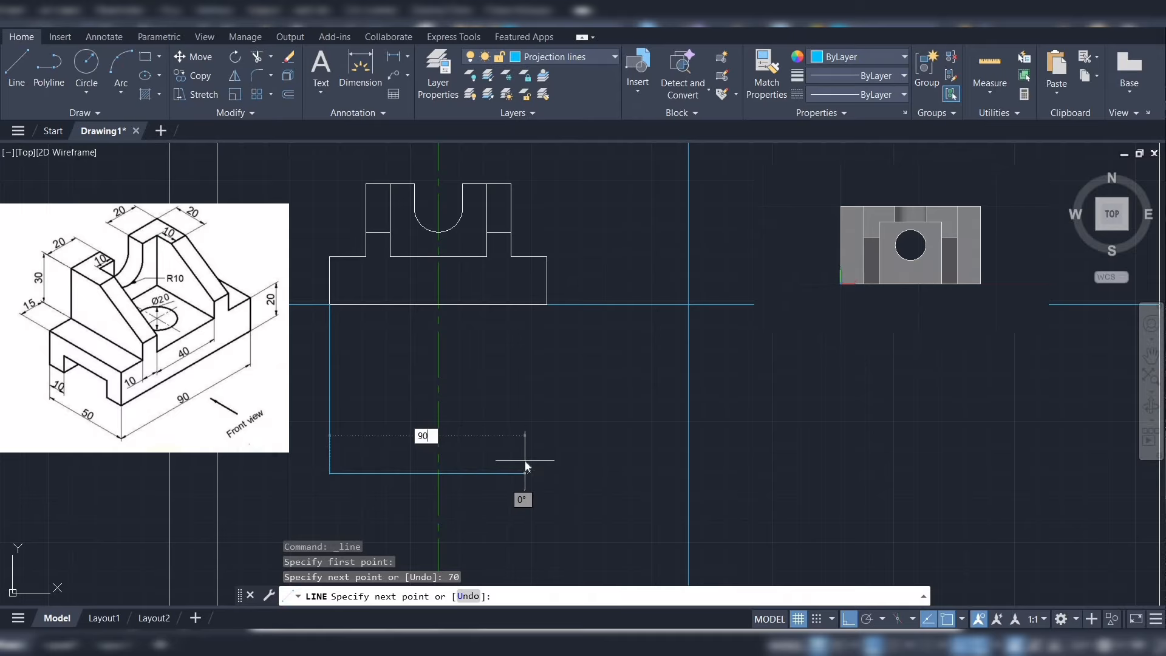
key(Return)
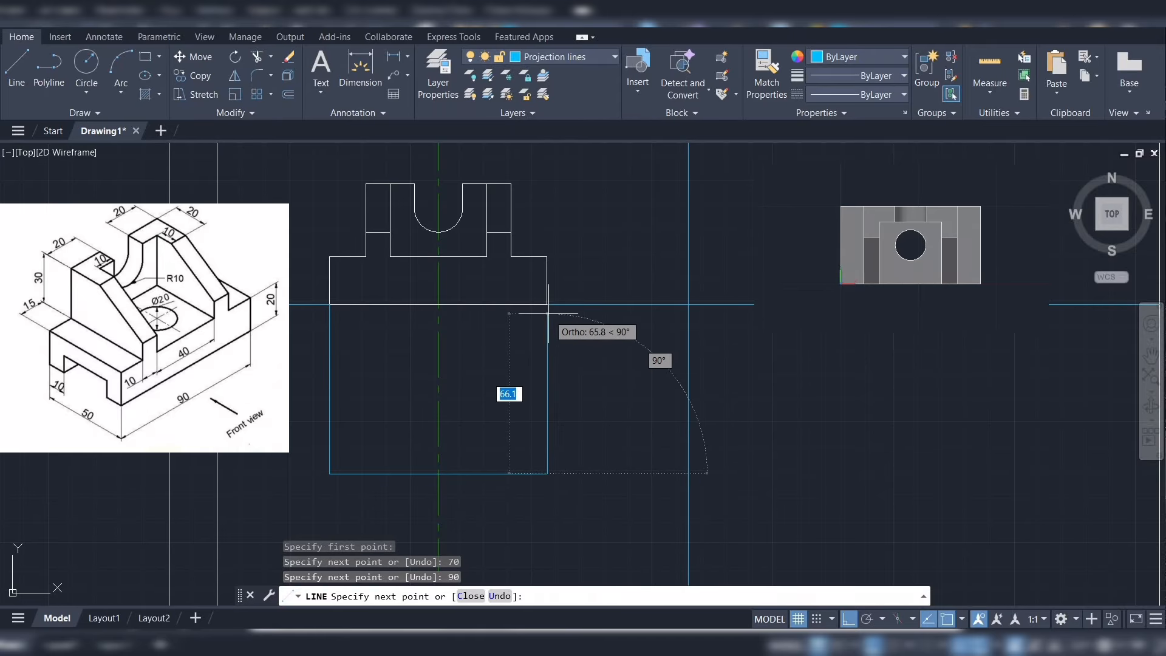
key(Escape)
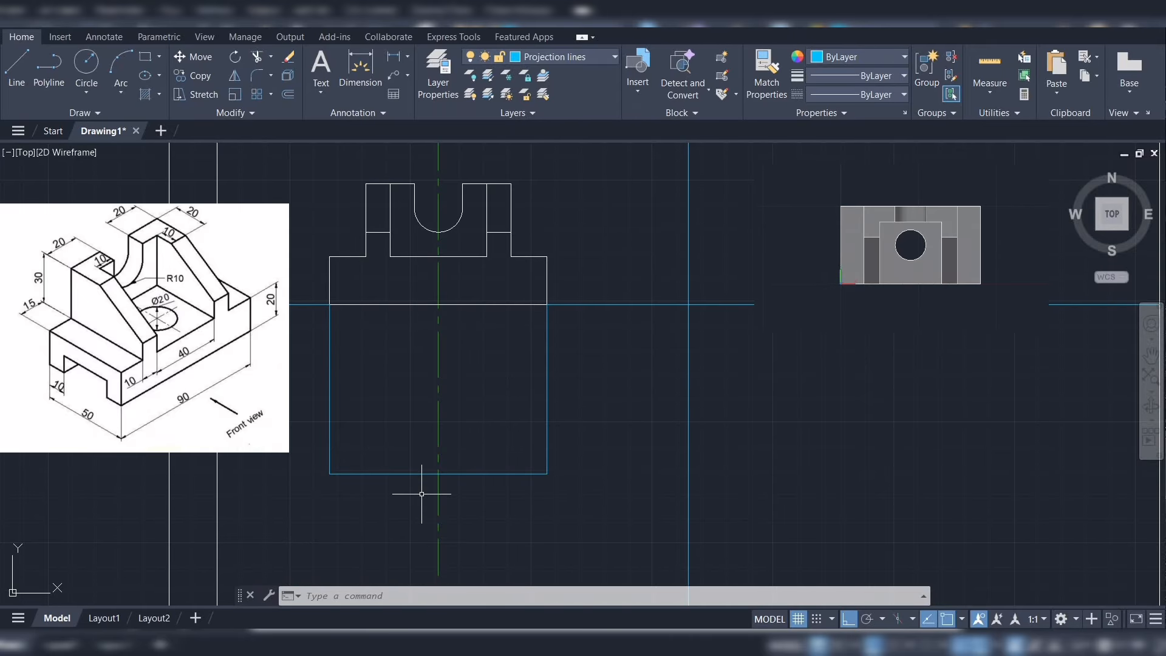
Copy the left vertical projection line from its upper end to the upright's four lower corners and the slot's two upper corners
click(202, 77)
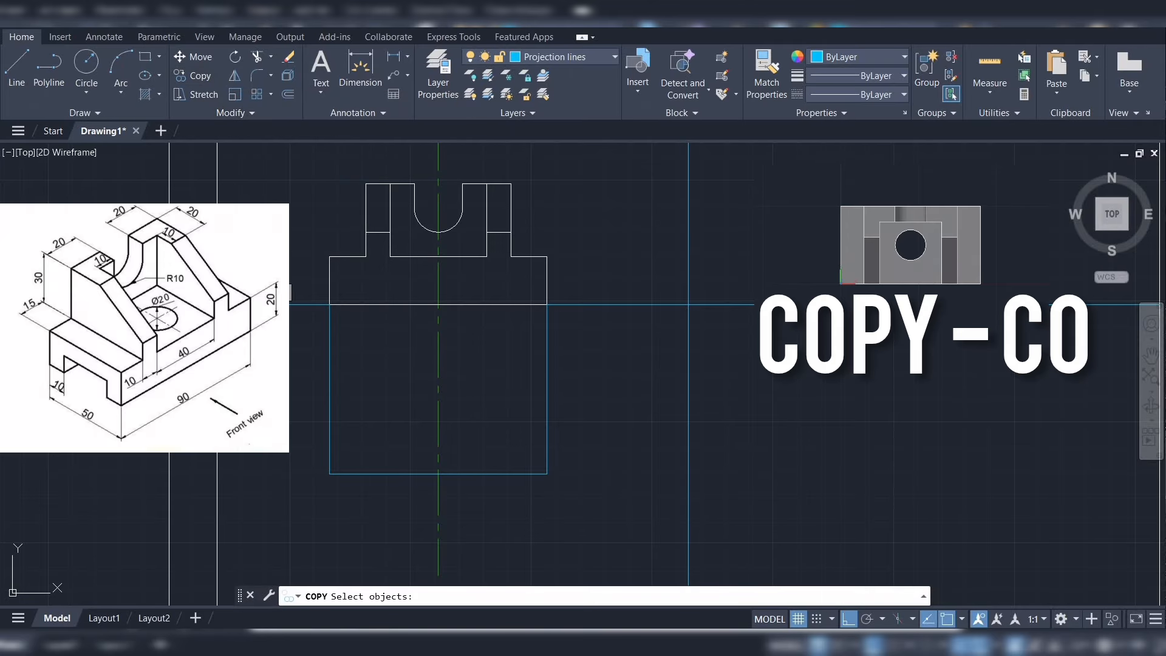
click(330, 358)
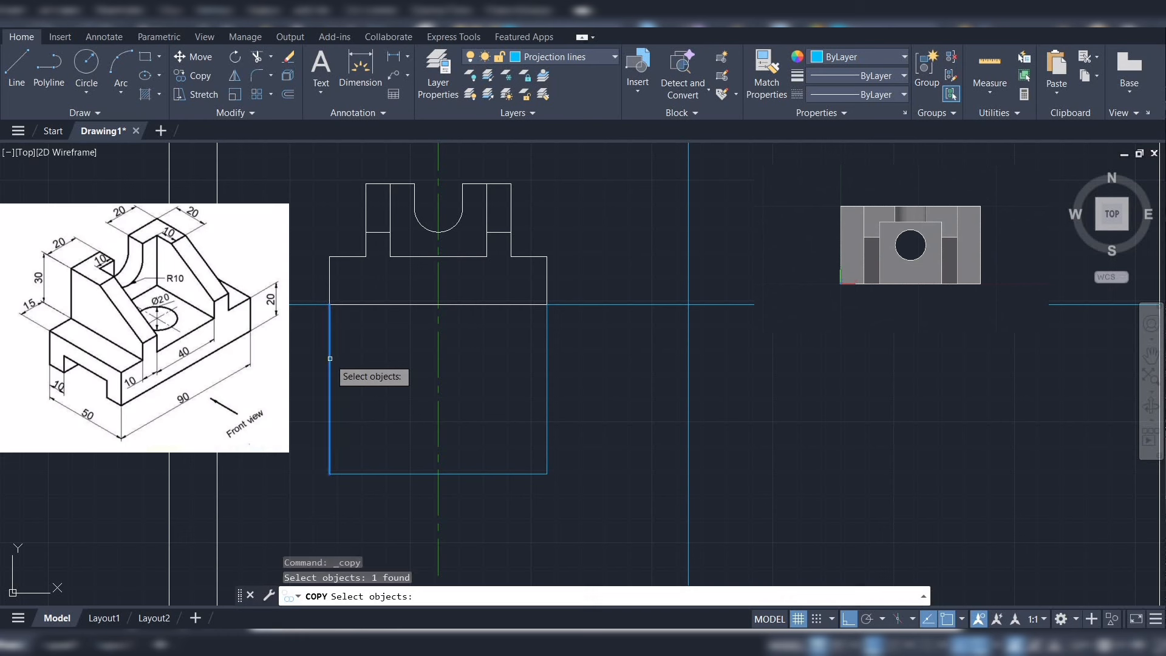
key(Return)
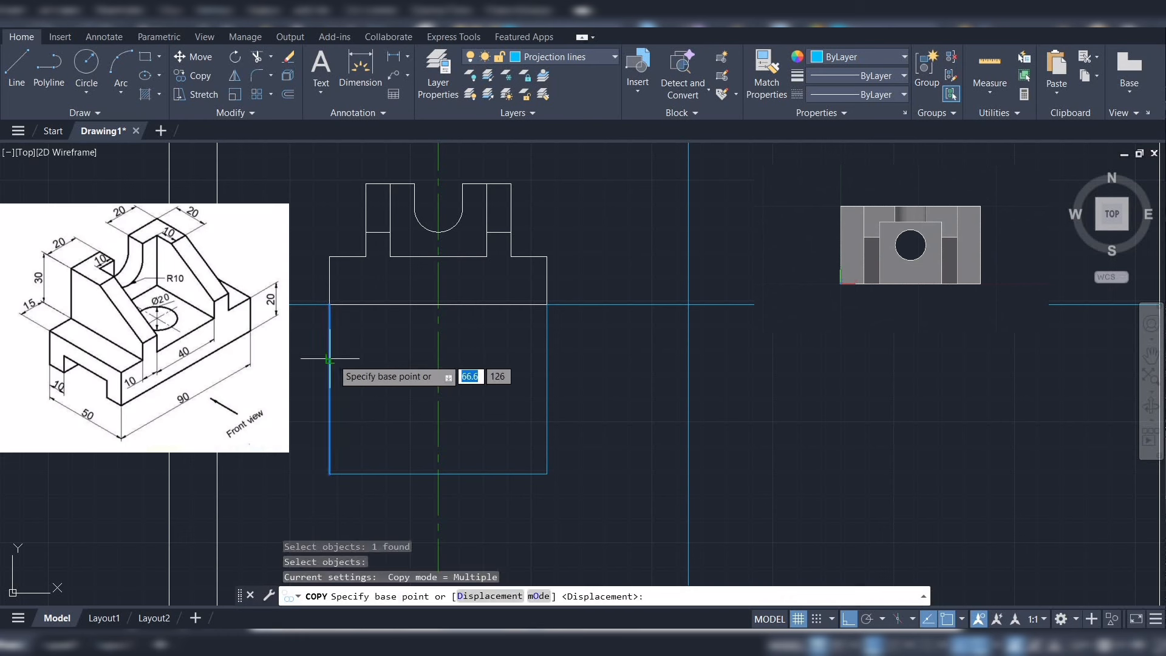
click(330, 305)
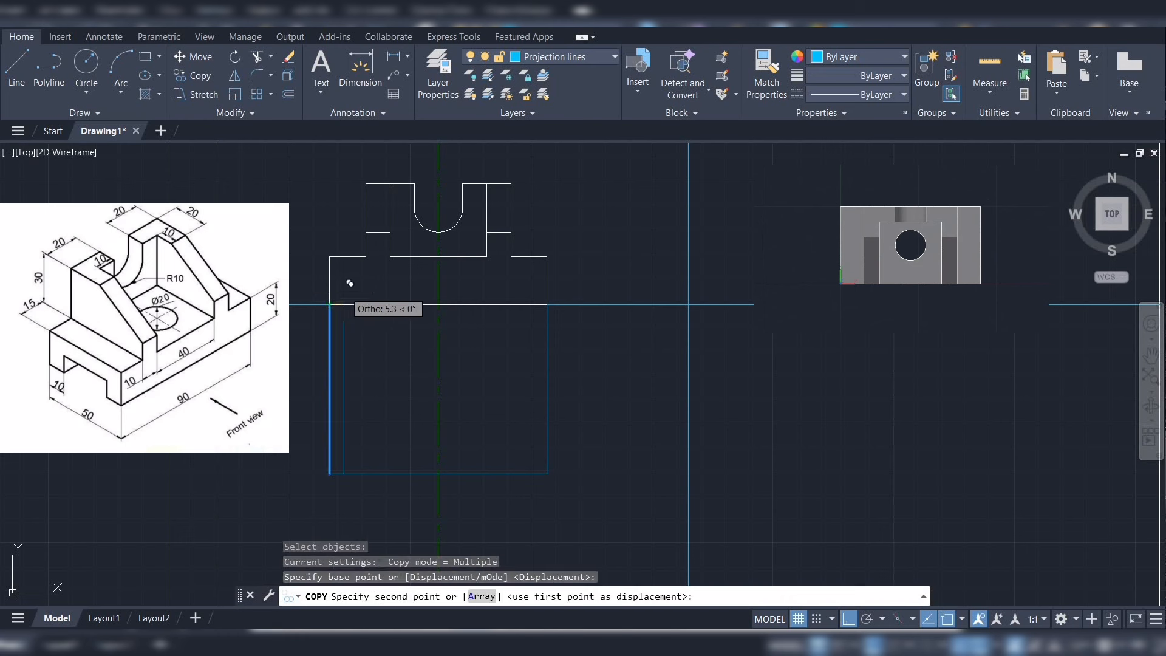
click(366, 256)
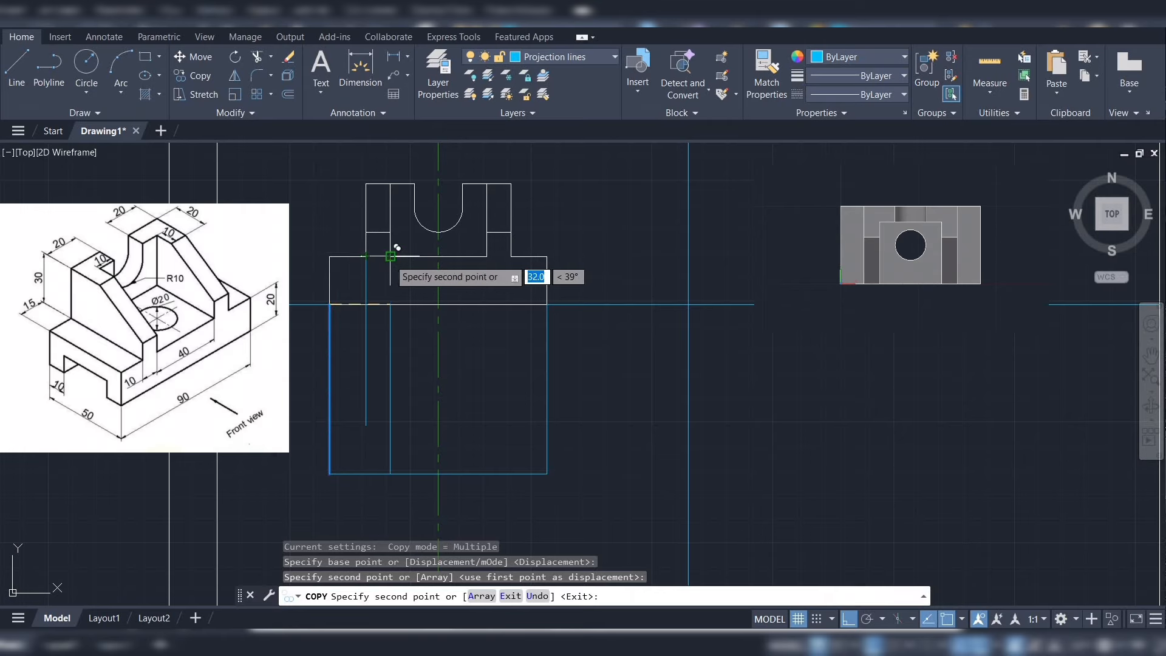
click(391, 256)
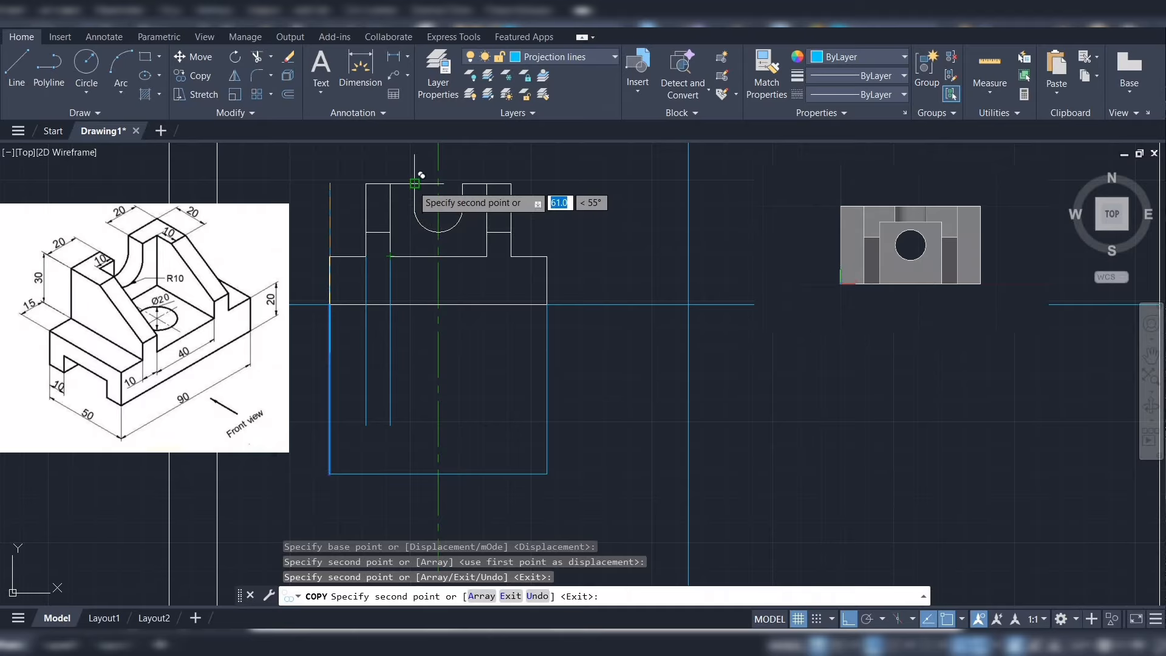
click(415, 183)
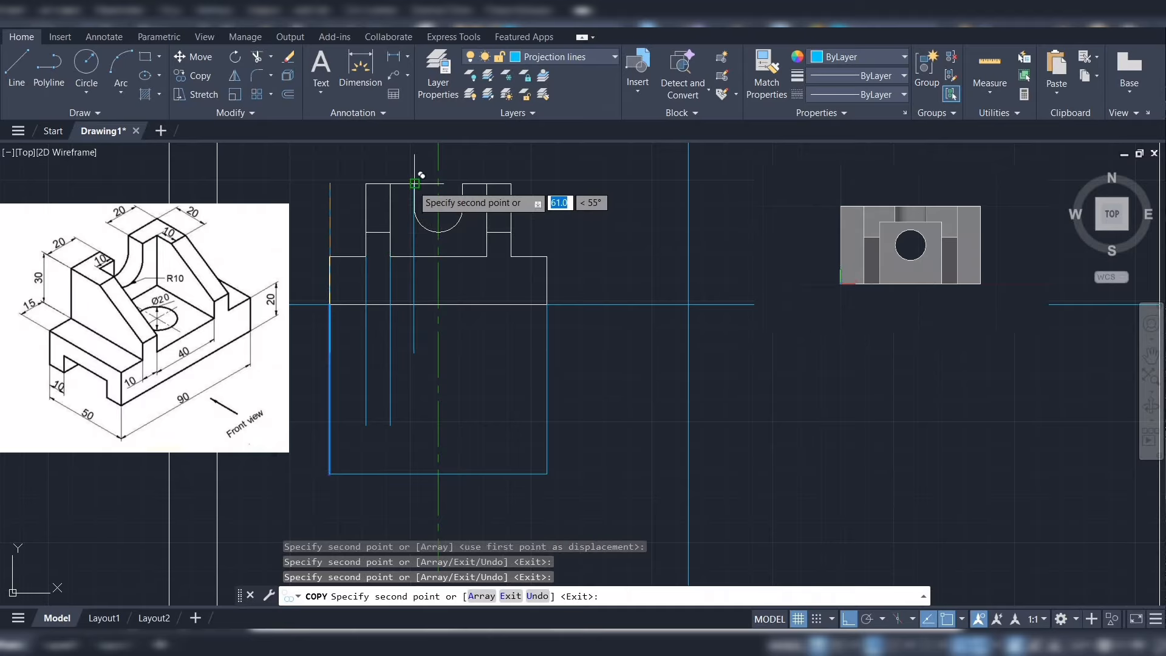
click(462, 183)
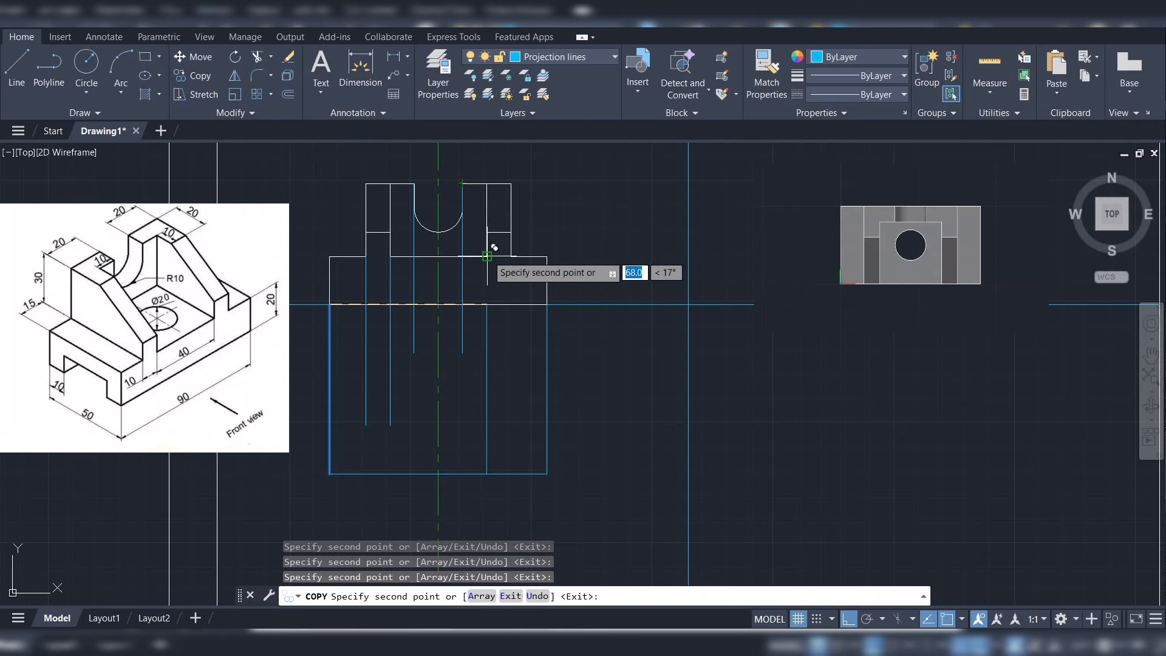
click(487, 256)
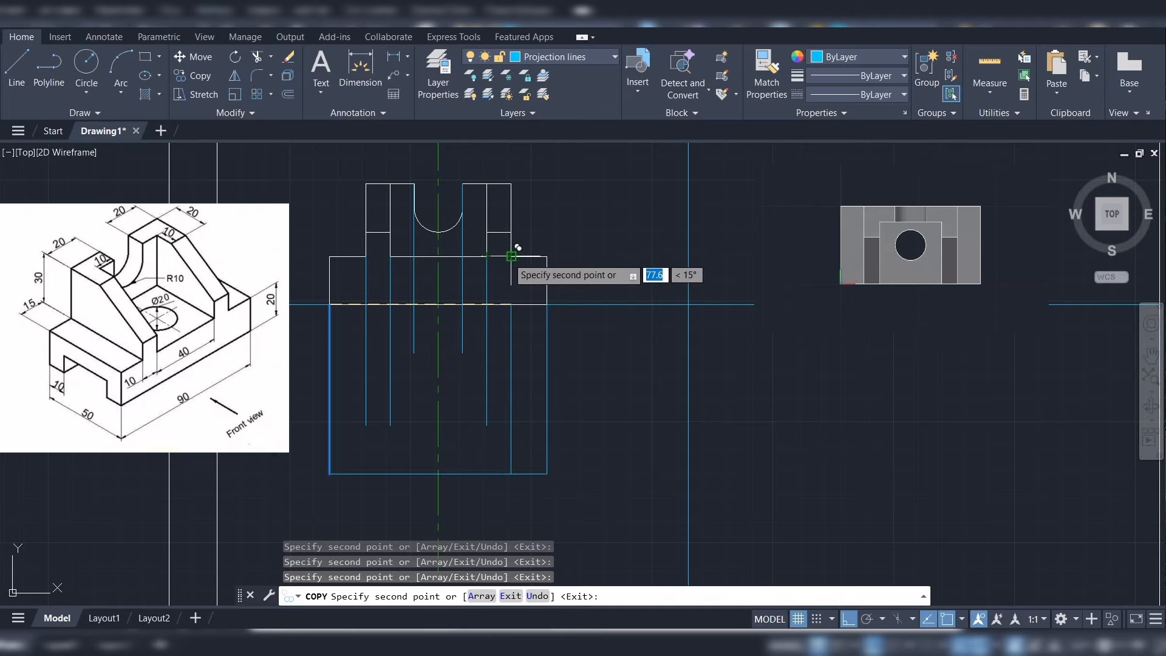
click(512, 256)
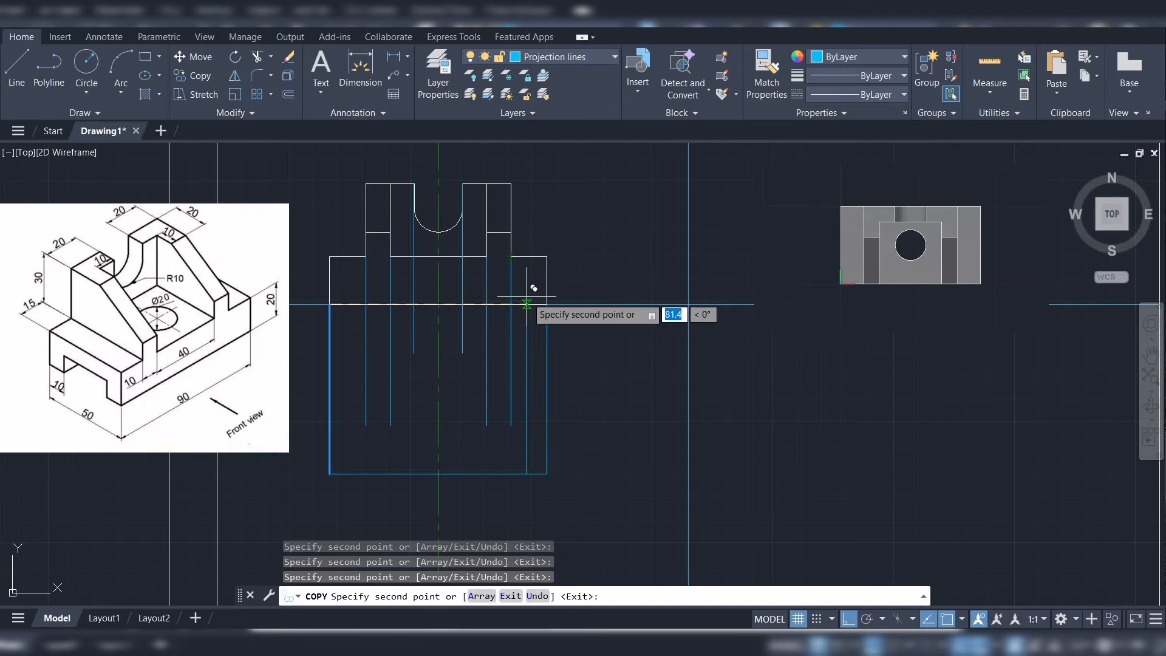
key(Escape)
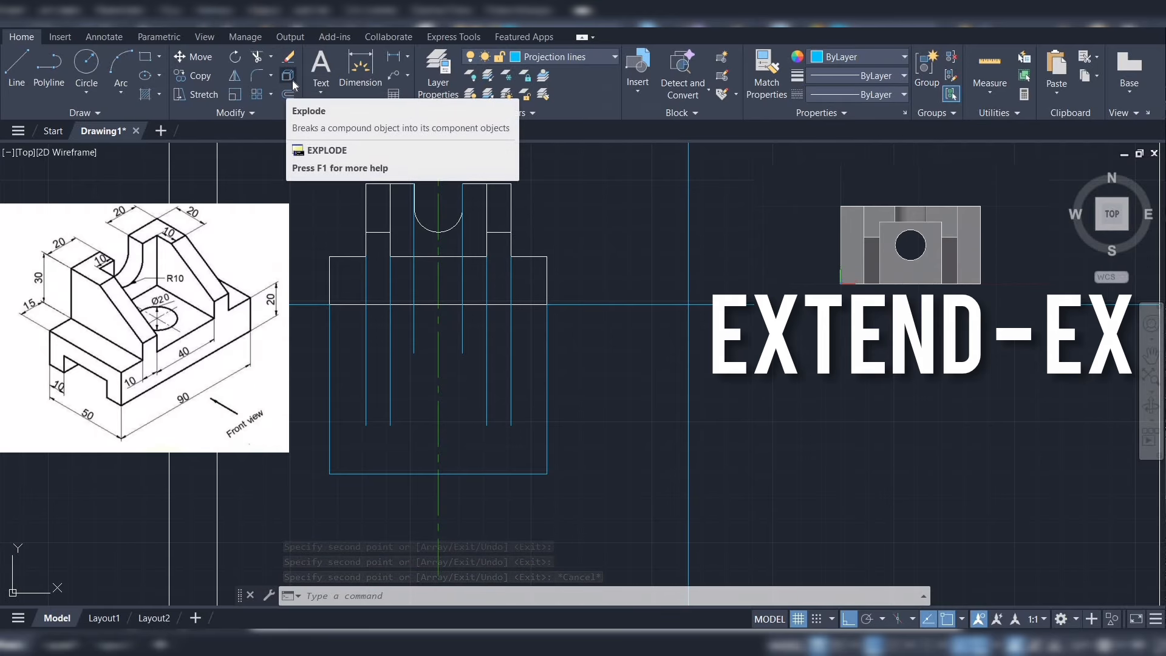
Extend the six copied vertical projection lines down to the 90 mm horizontal line
click(270, 57)
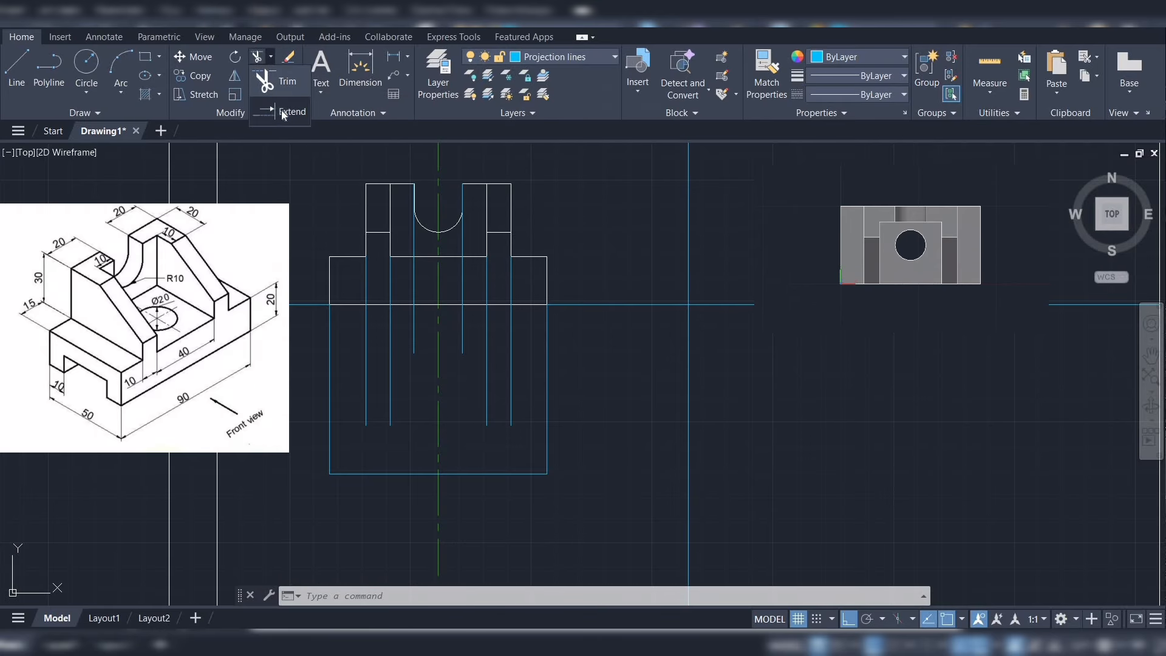
click(282, 111)
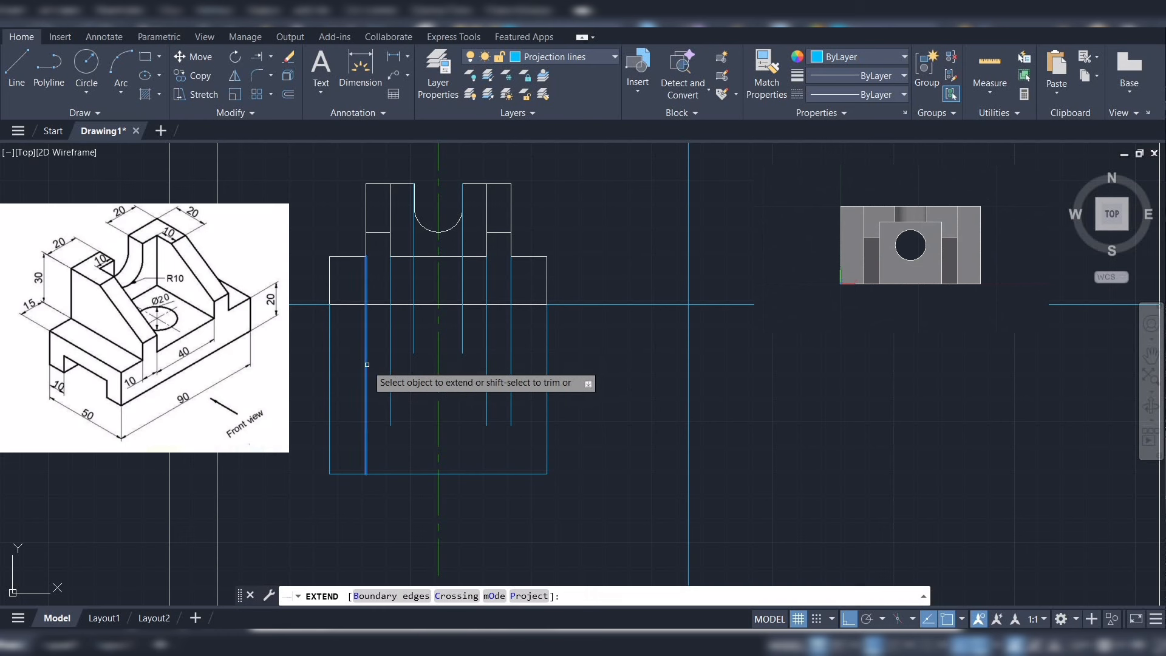
click(367, 368)
click(390, 368)
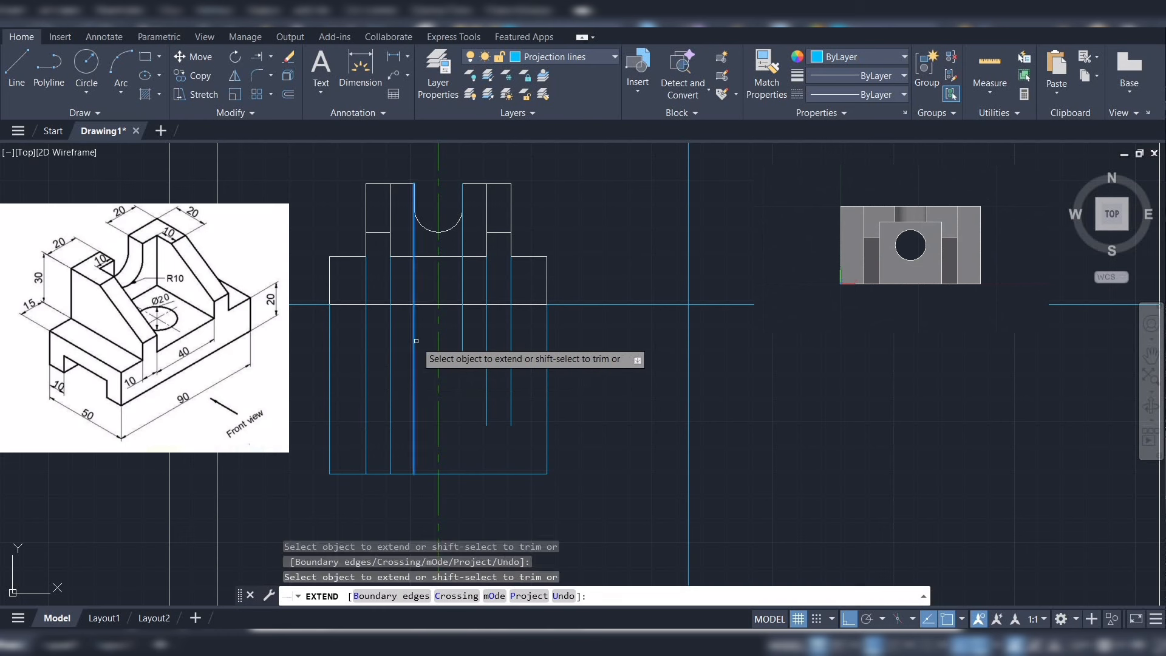
click(413, 343)
click(463, 339)
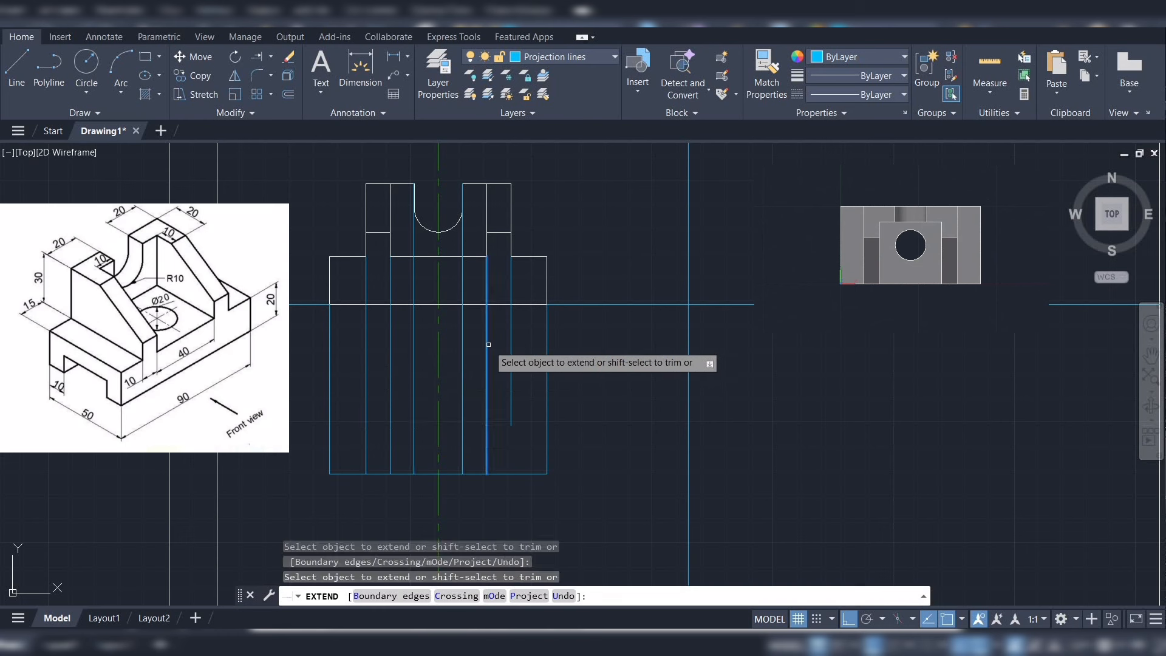
click(487, 341)
click(510, 355)
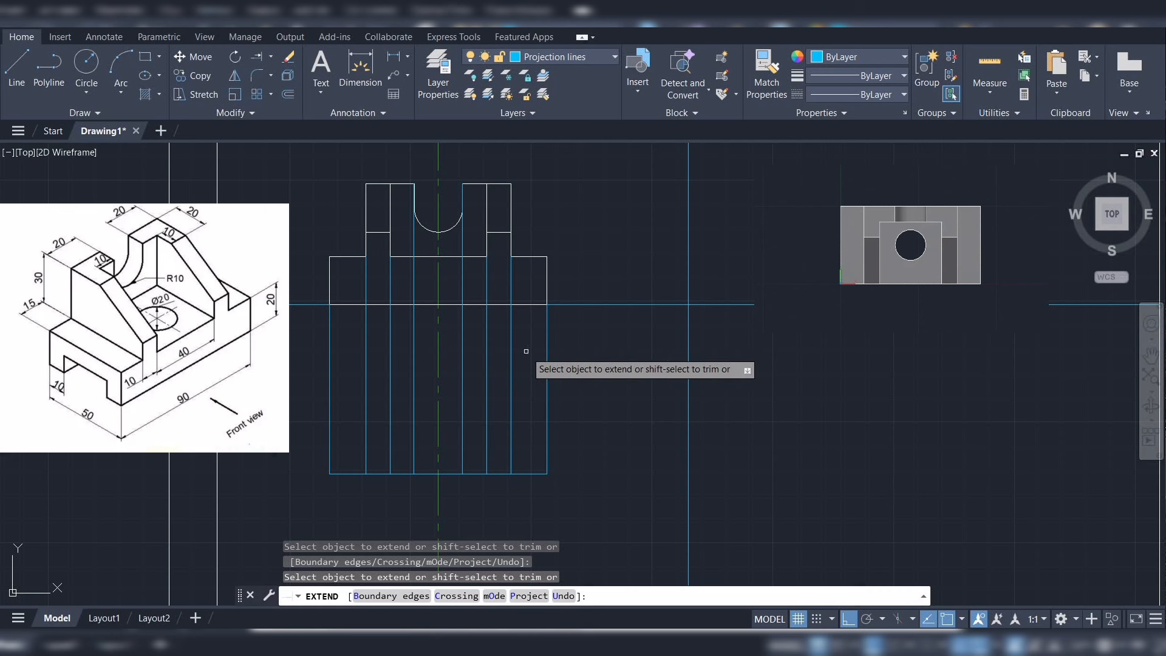
Make layer 0 current and draw the top view's lower edge along the 90 mm horizontal projection line from its left end
key(Escape)
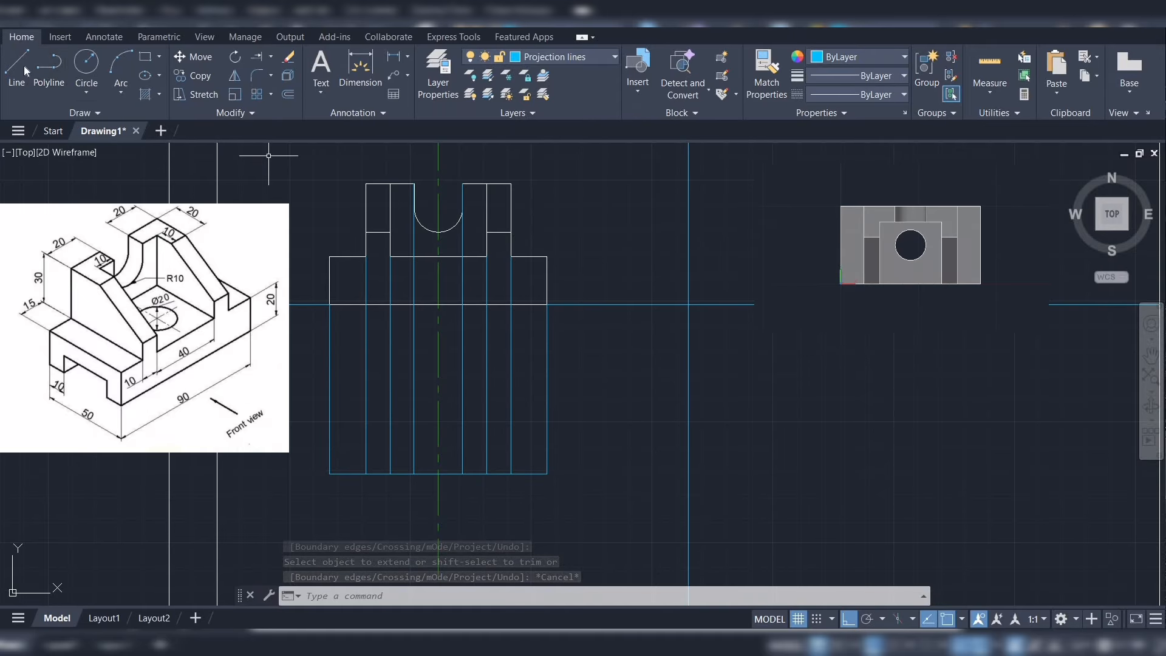
click(592, 59)
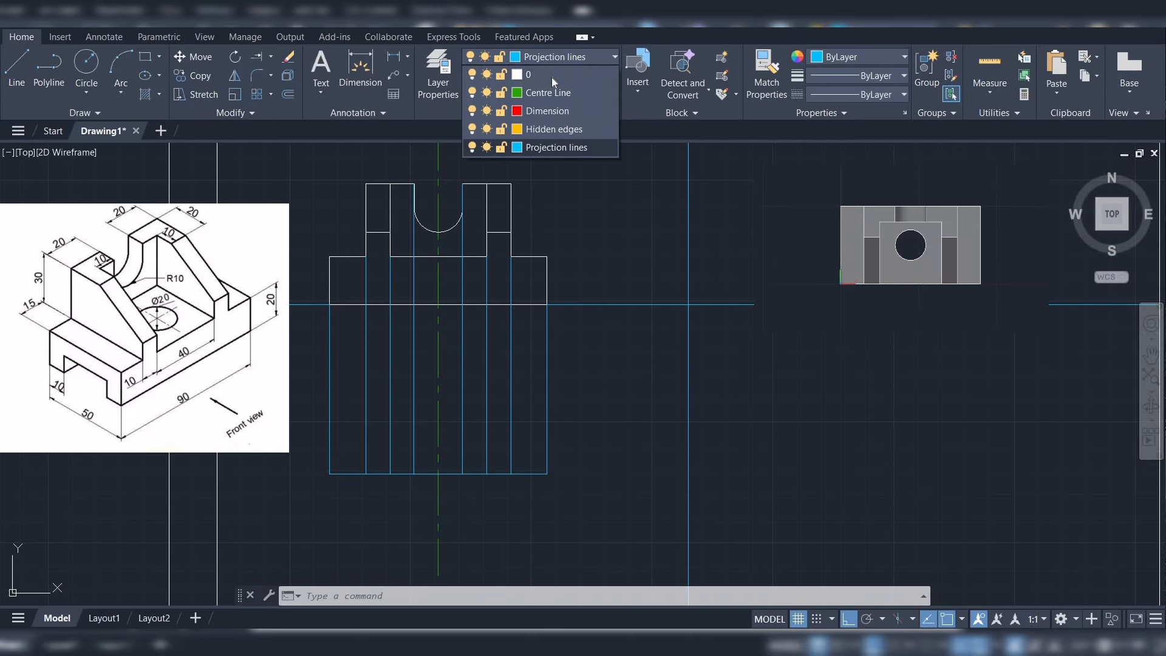
click(551, 77)
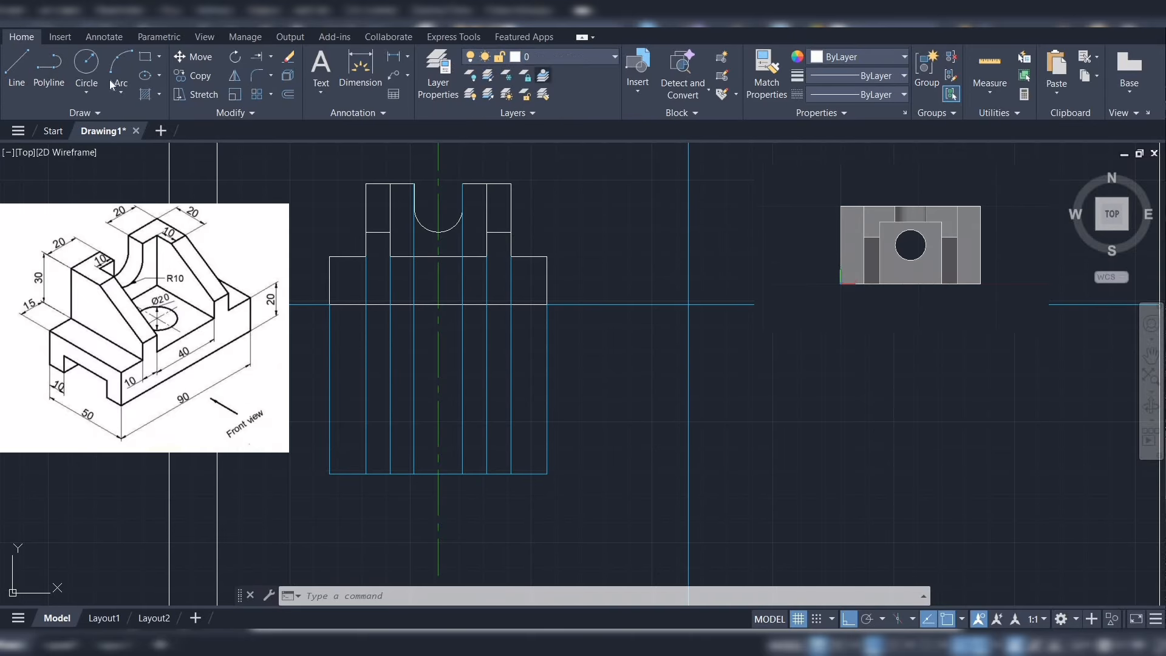
click(18, 67)
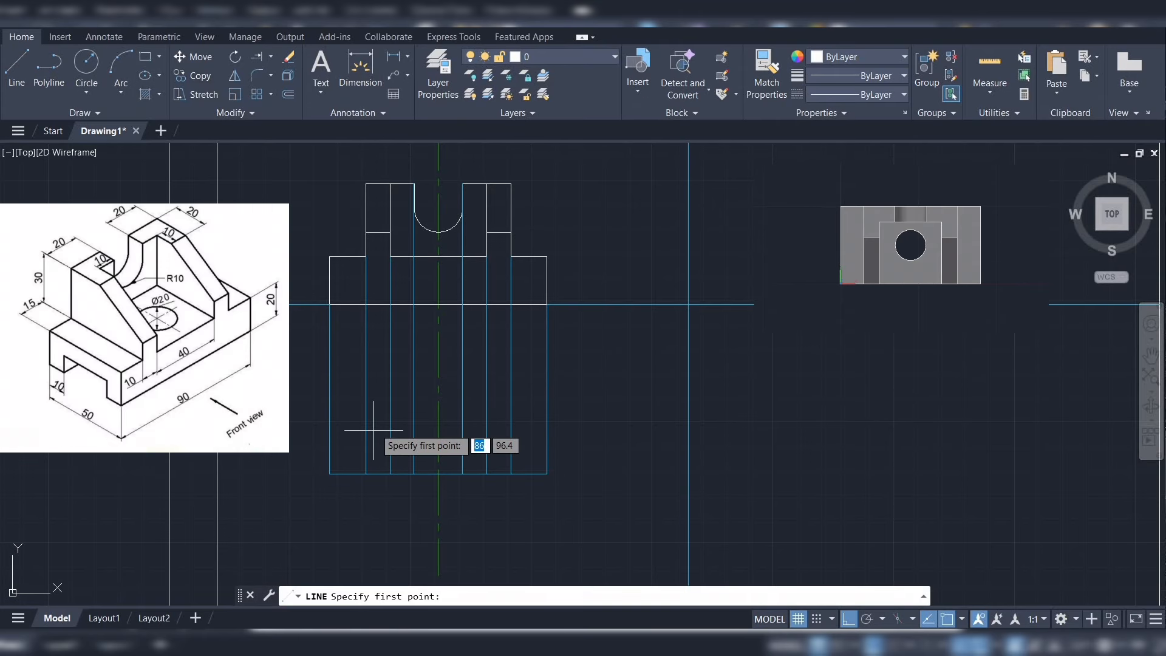
click(330, 473)
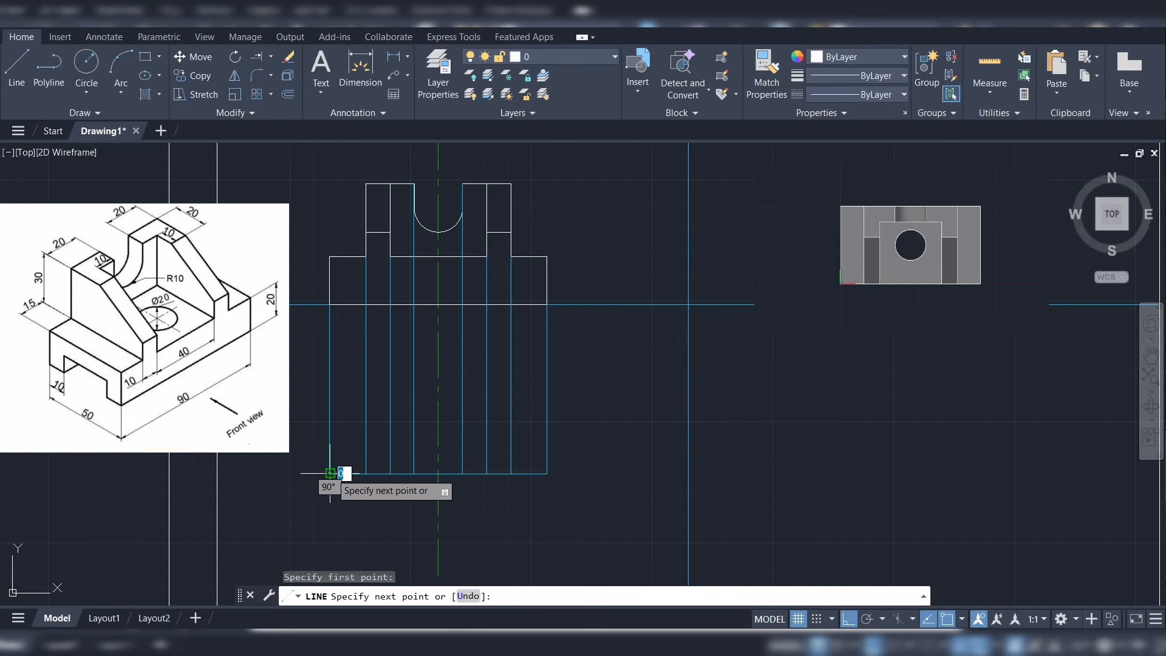
click(547, 473)
Continue the outline 50 mm straight up, across to the left projection line and back down to the starting corner
text(35)
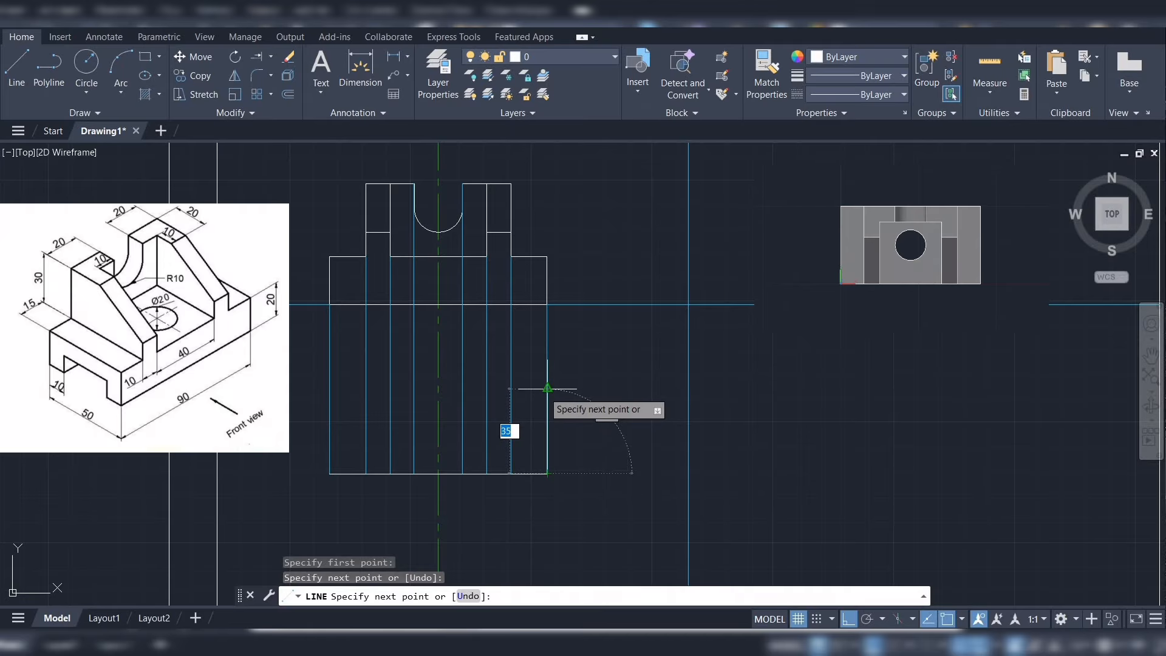
text(50)
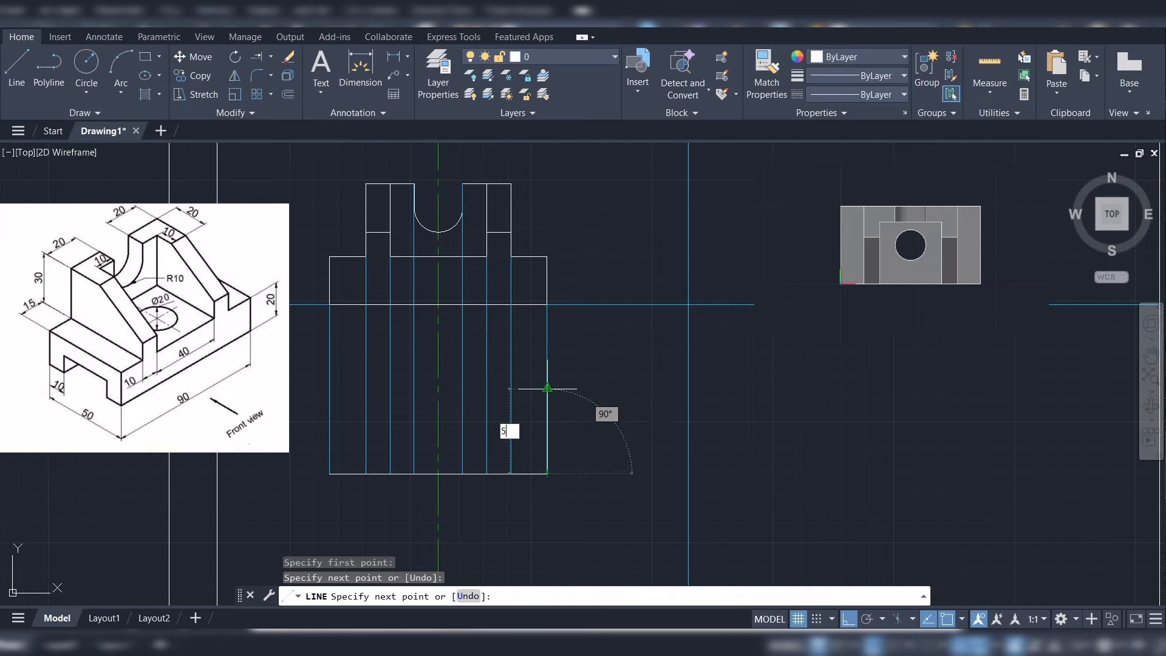
key(Return)
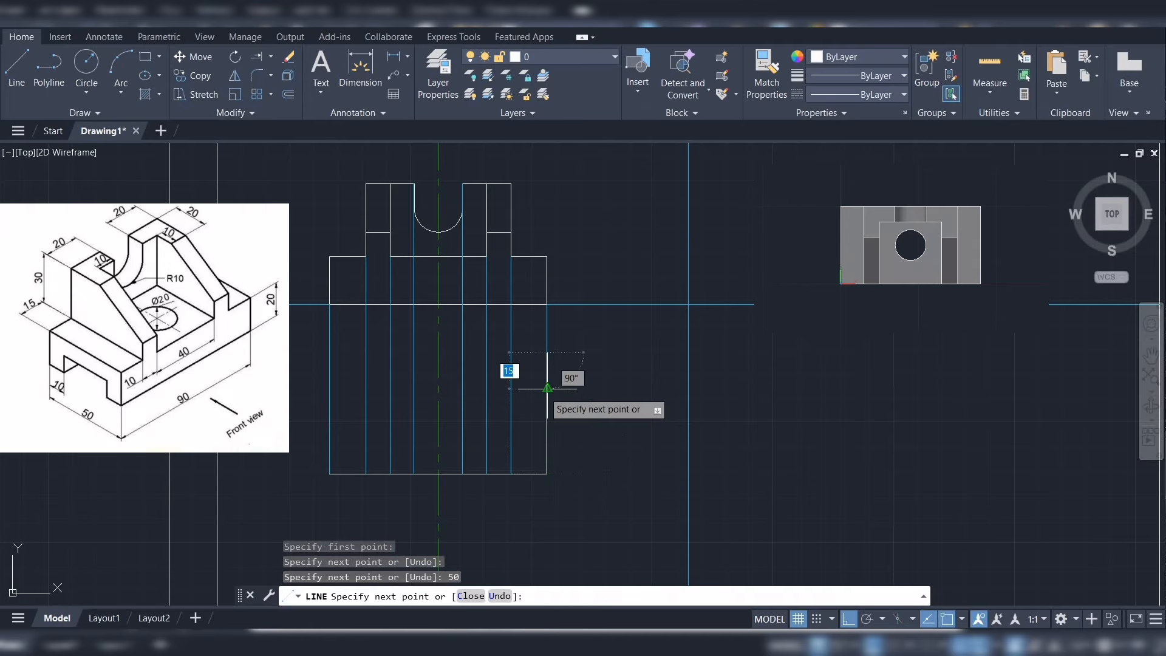
click(329, 353)
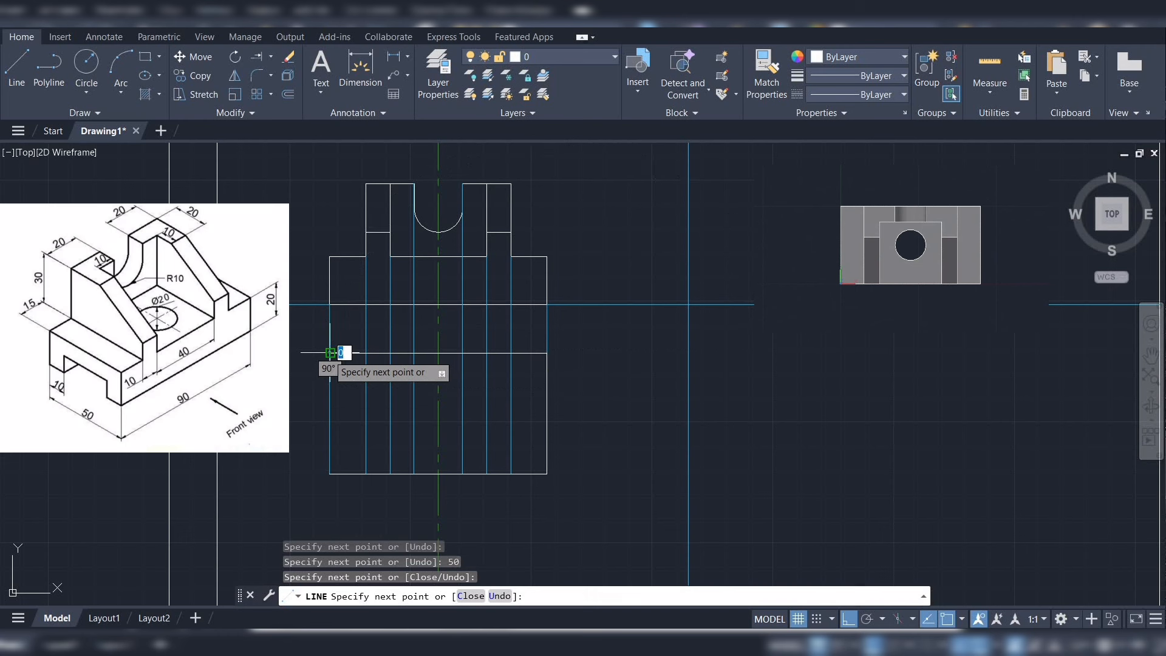
click(330, 473)
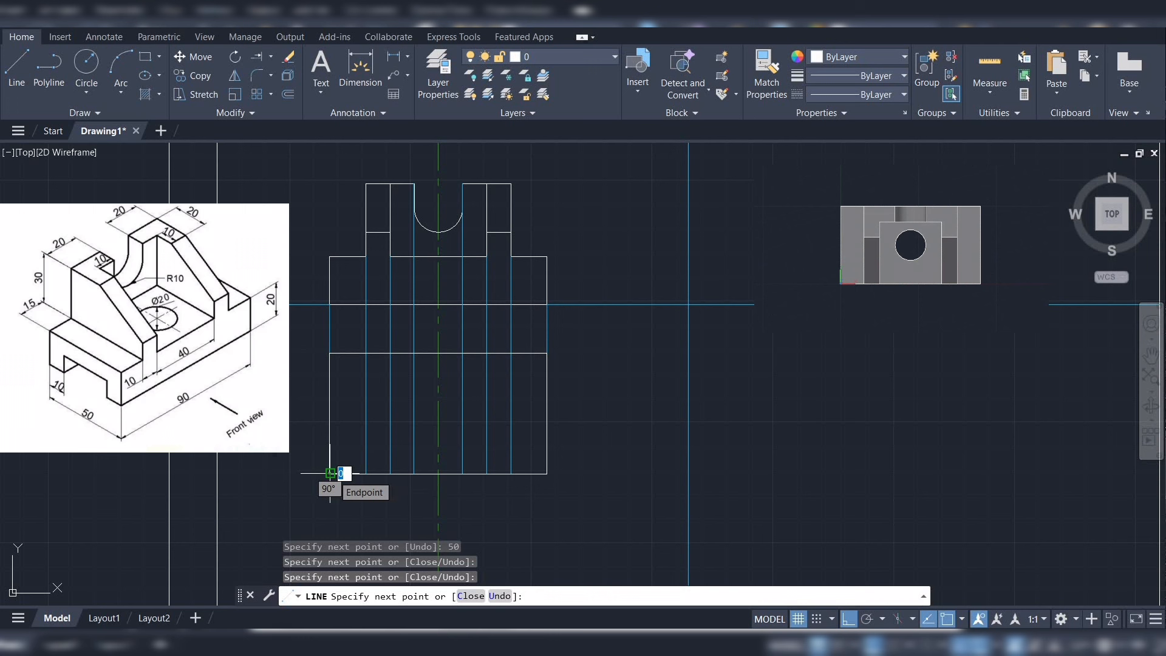
key(Escape)
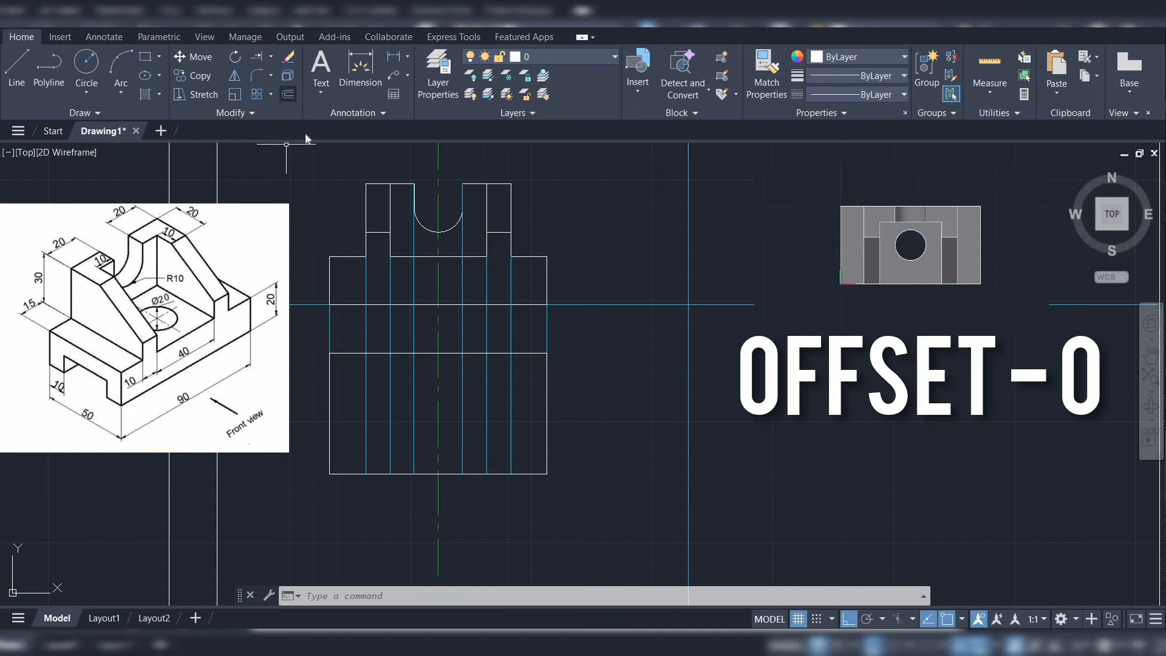
Offset the top view rectangle's upper edge 10 mm downward
click(289, 93)
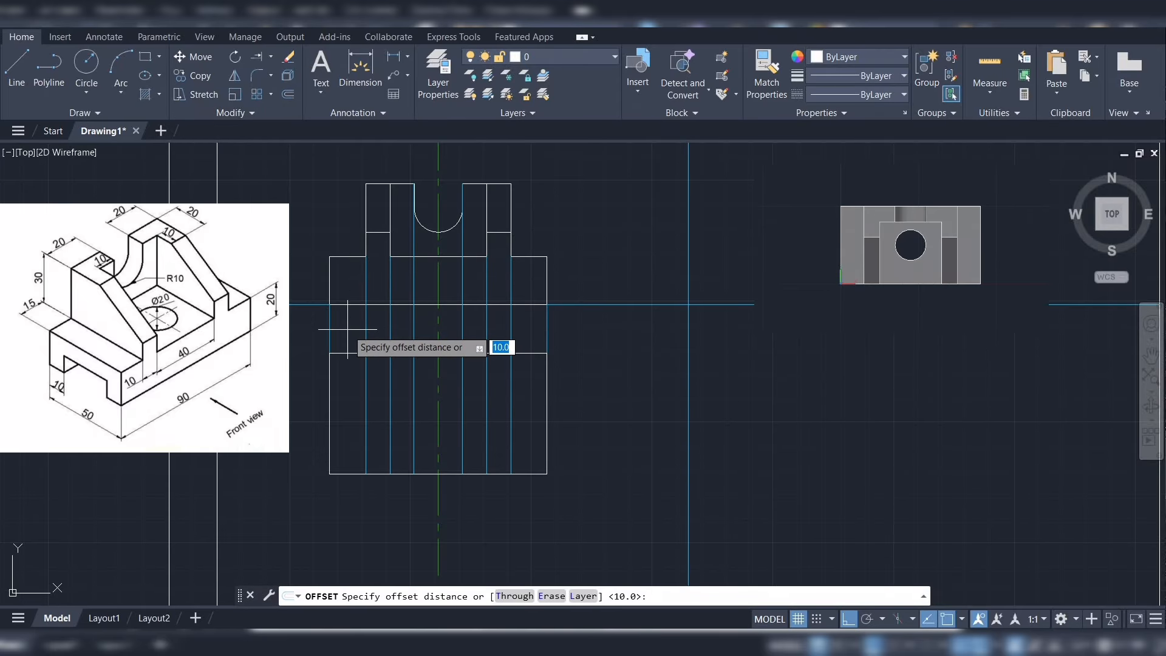
key(Return)
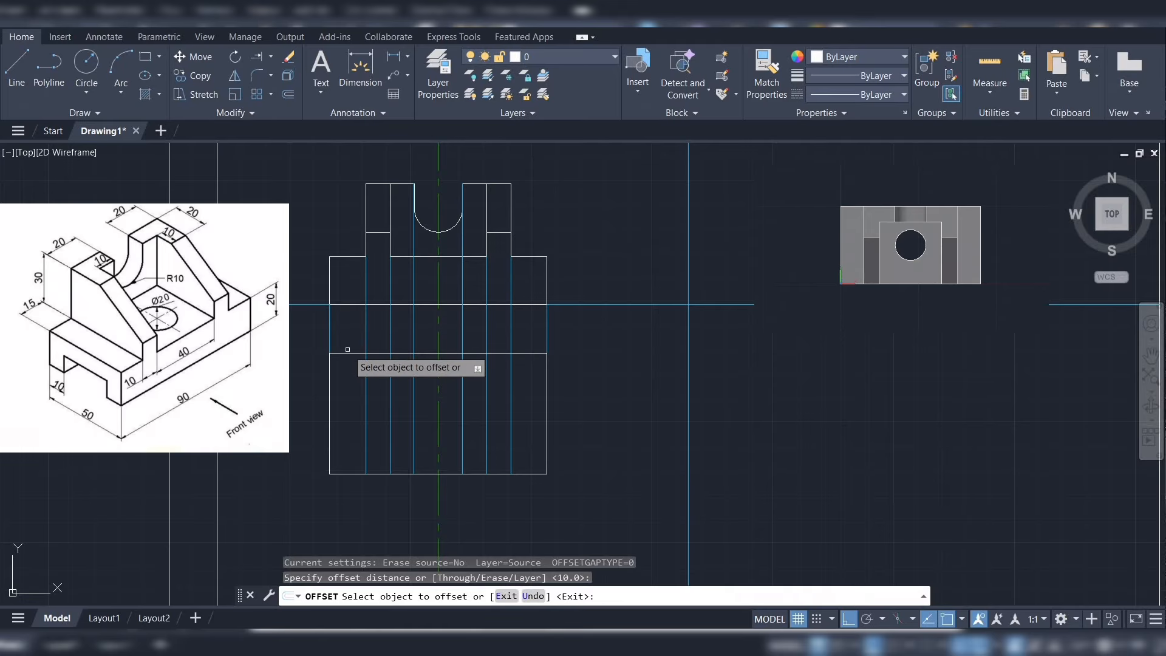
click(347, 352)
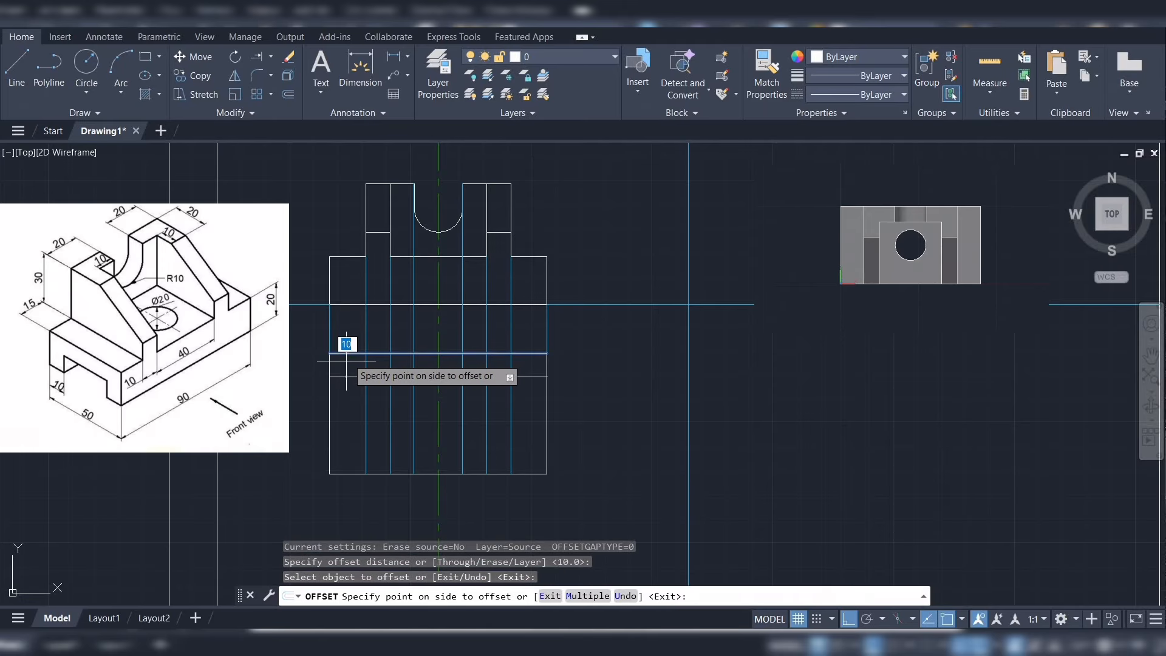
click(345, 384)
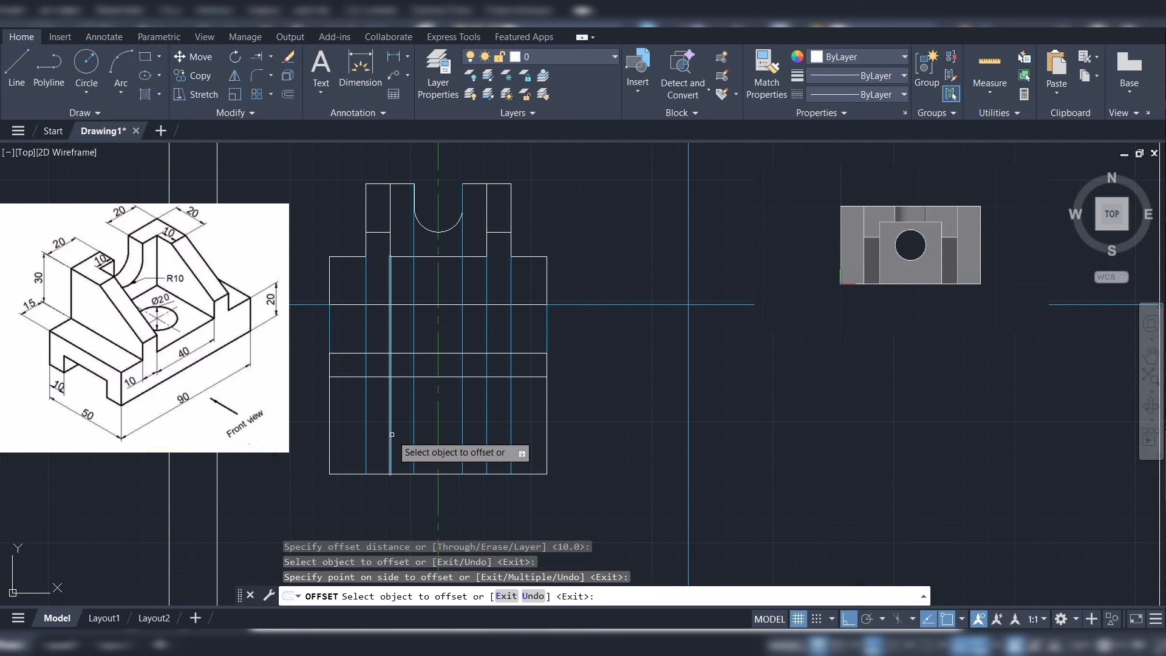
key(Escape)
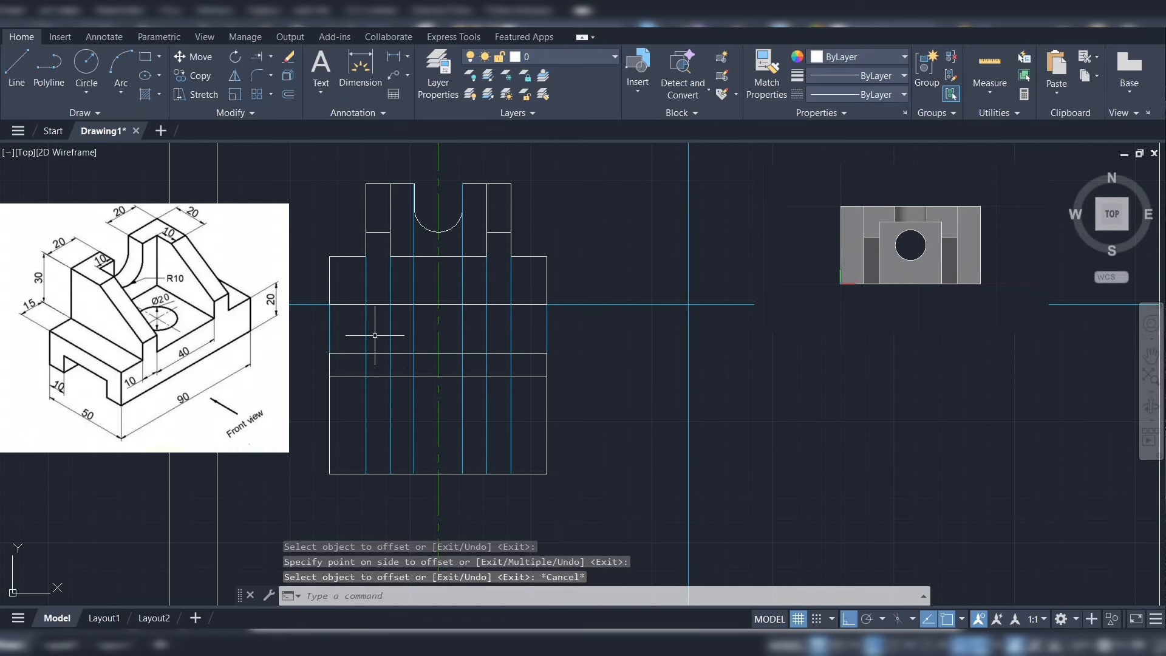
Offset the top view rectangle's left and right edges 15 mm inward
key(Return)
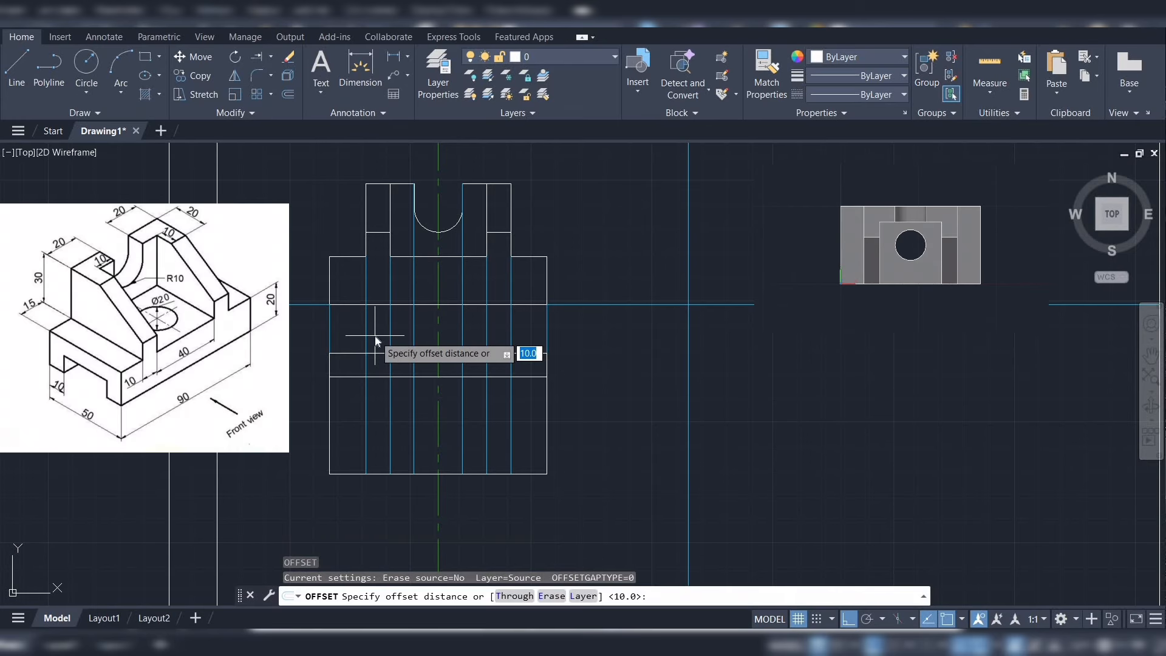
key(Return)
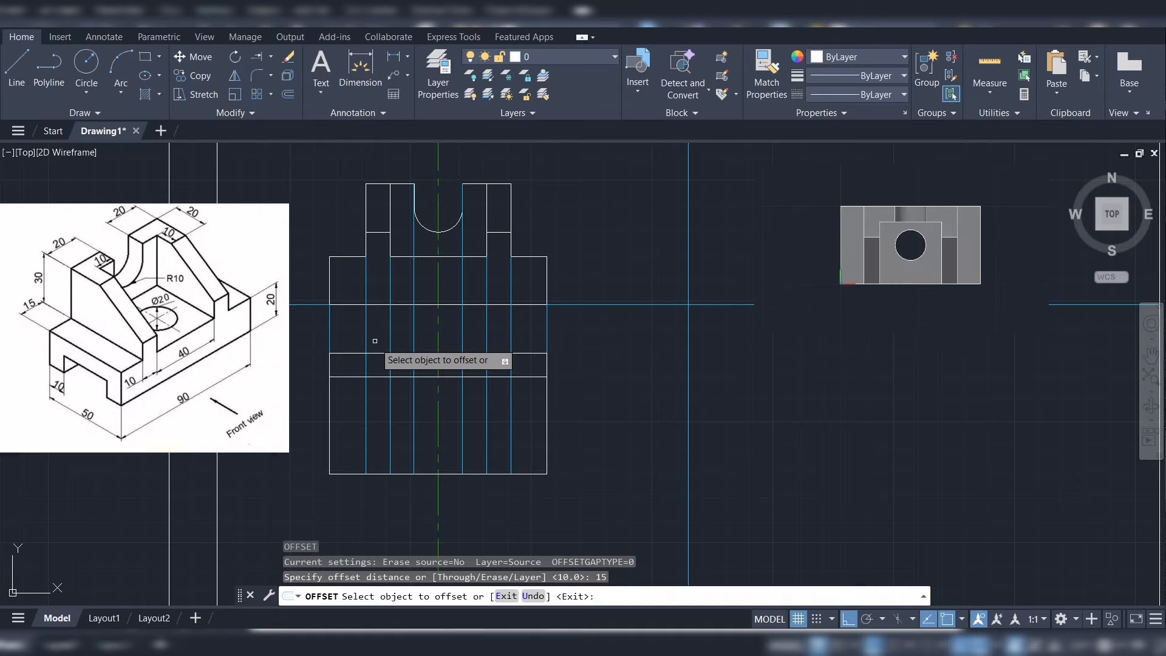
click(328, 422)
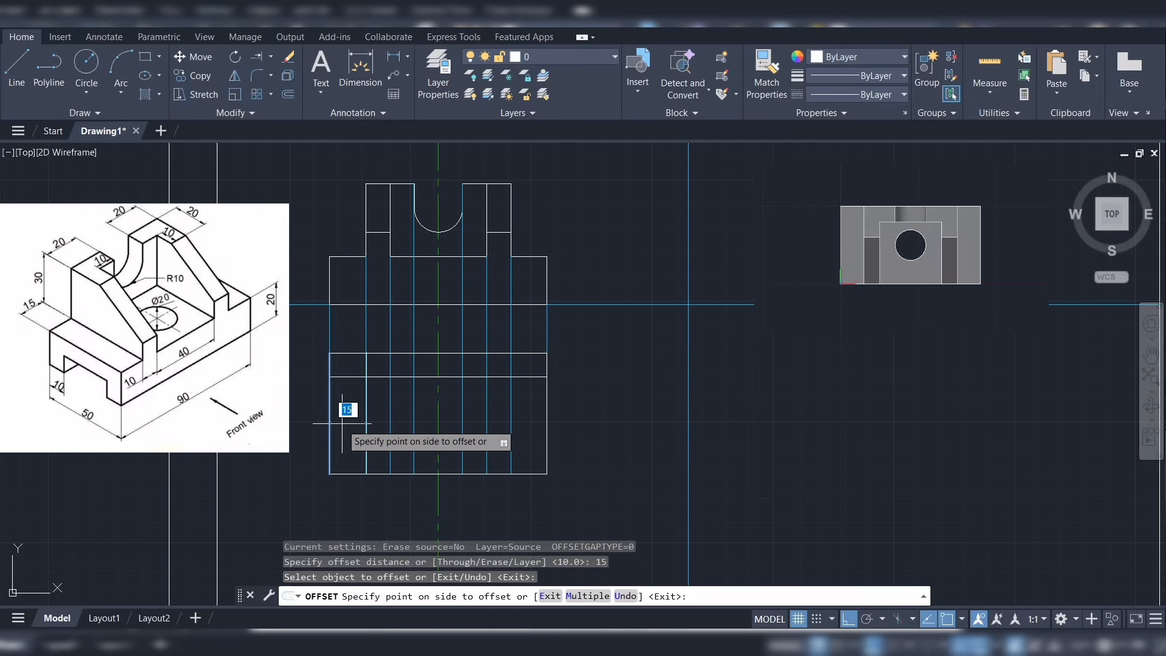
click(346, 406)
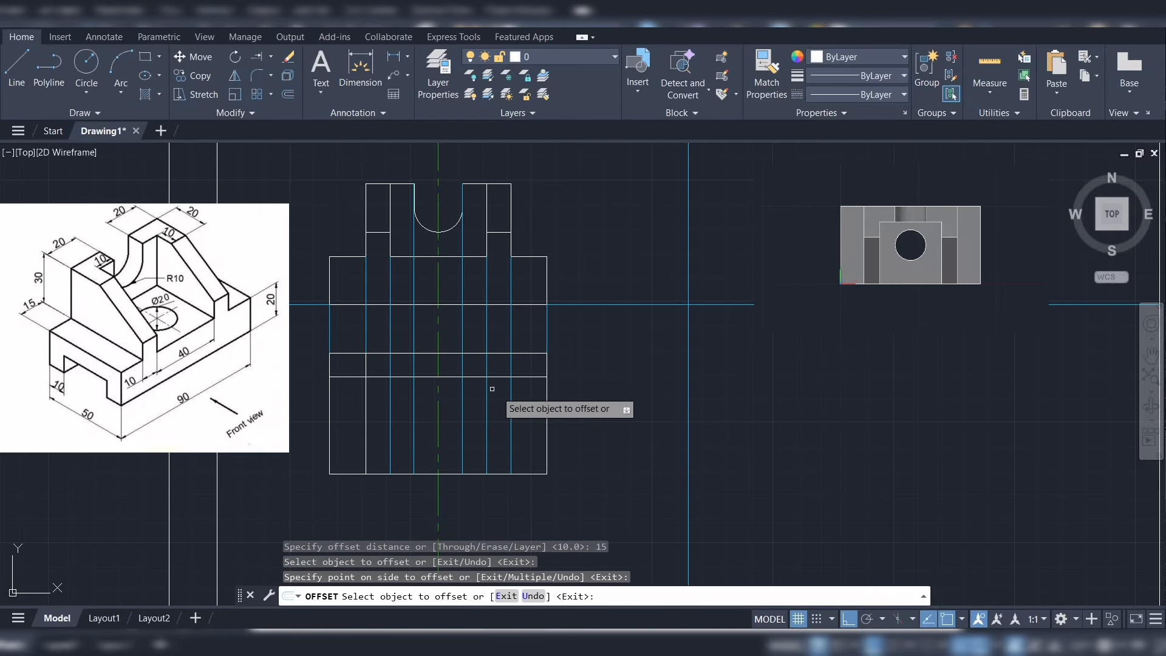
click(546, 419)
click(512, 419)
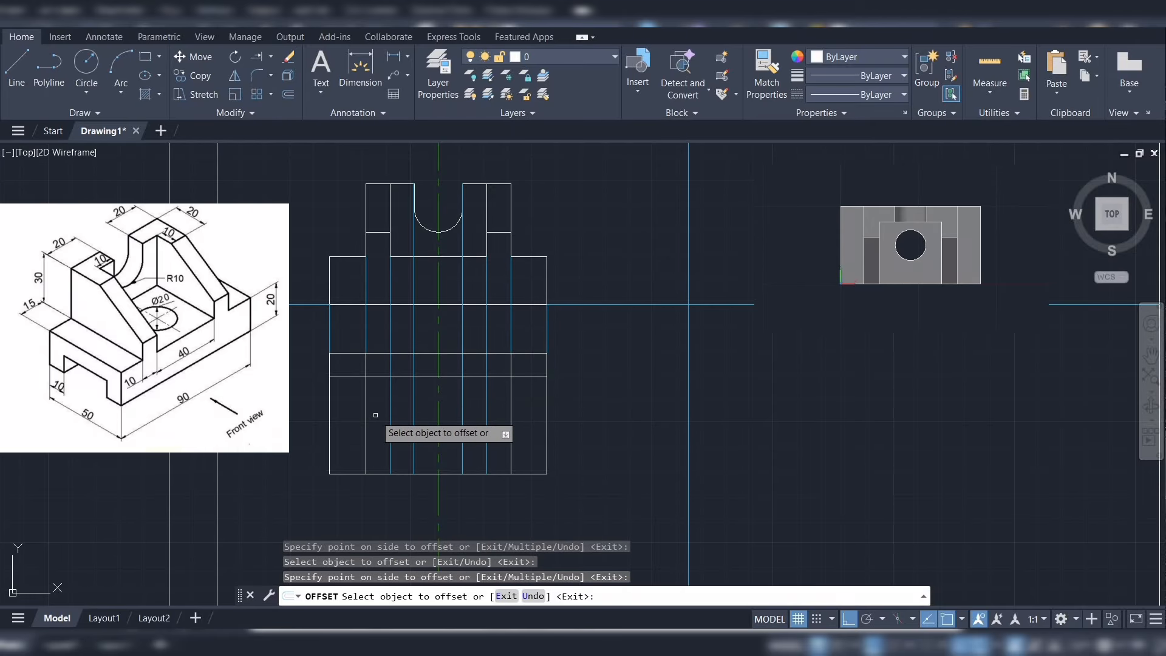
key(Escape)
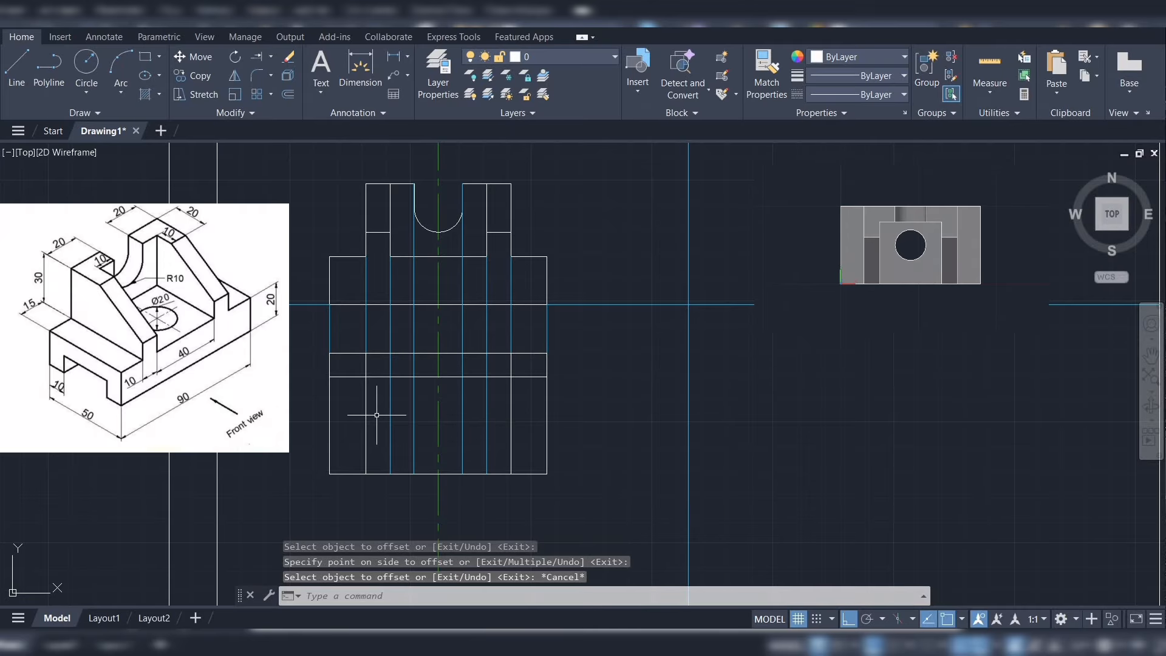
Offset the two inner vertical lines of the top view 10 mm further toward the centre line
key(Return)
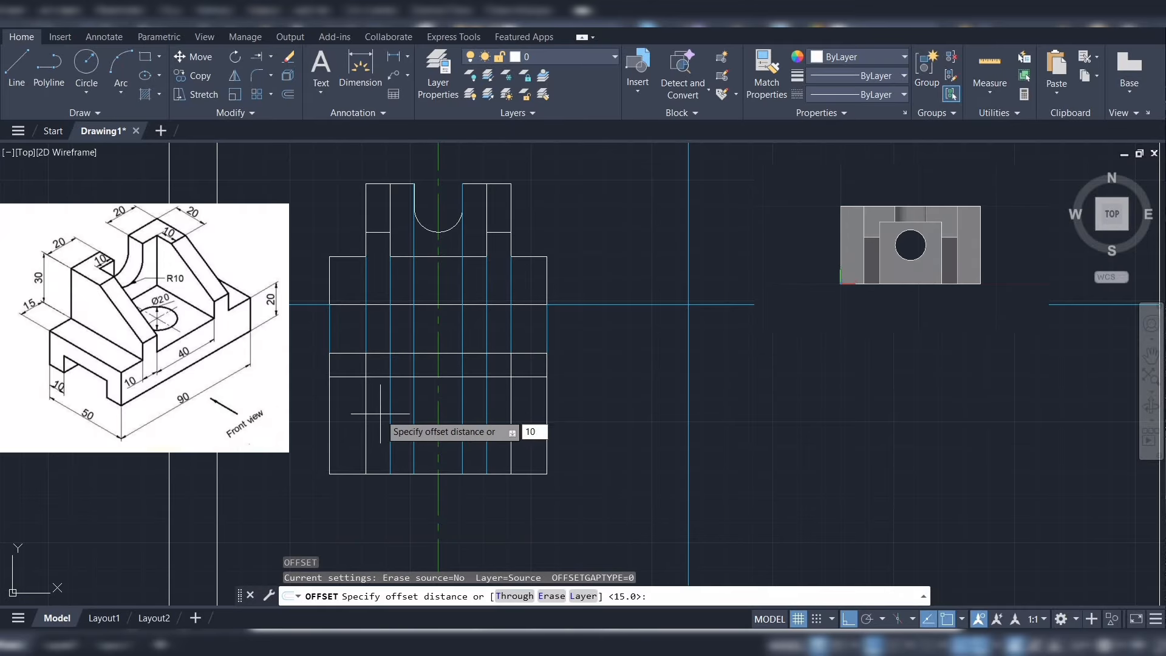
key(Return)
click(366, 422)
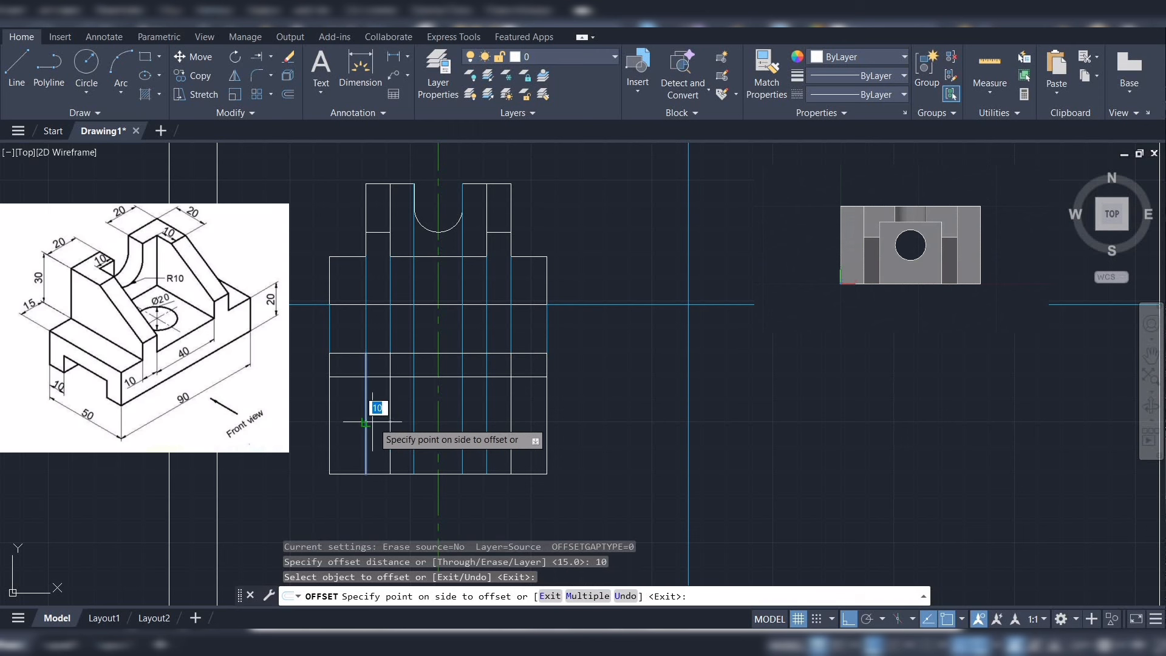
click(380, 422)
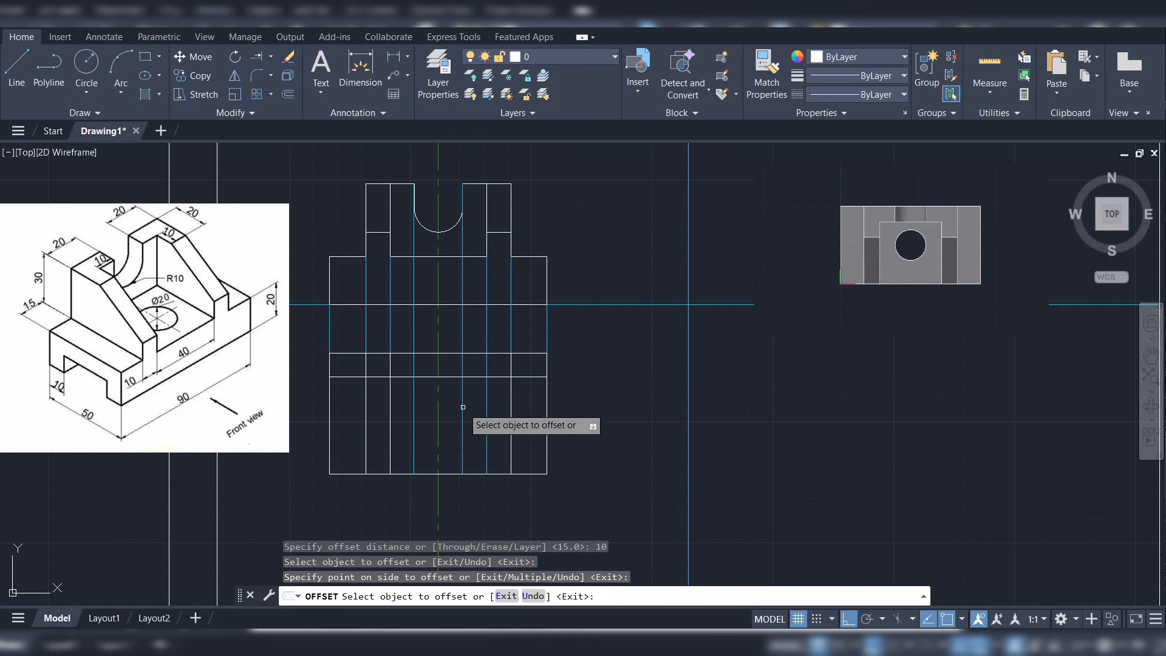
click(511, 420)
click(493, 426)
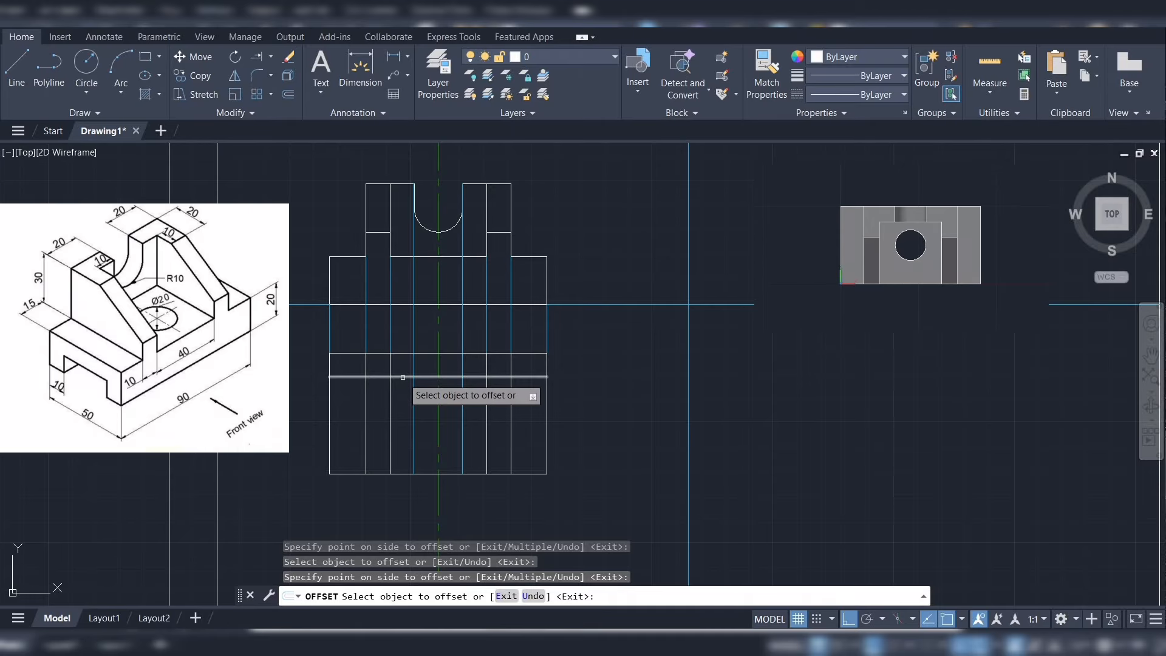
Offset the top view's inner horizontal line another 10 mm downward
click(402, 377)
click(404, 396)
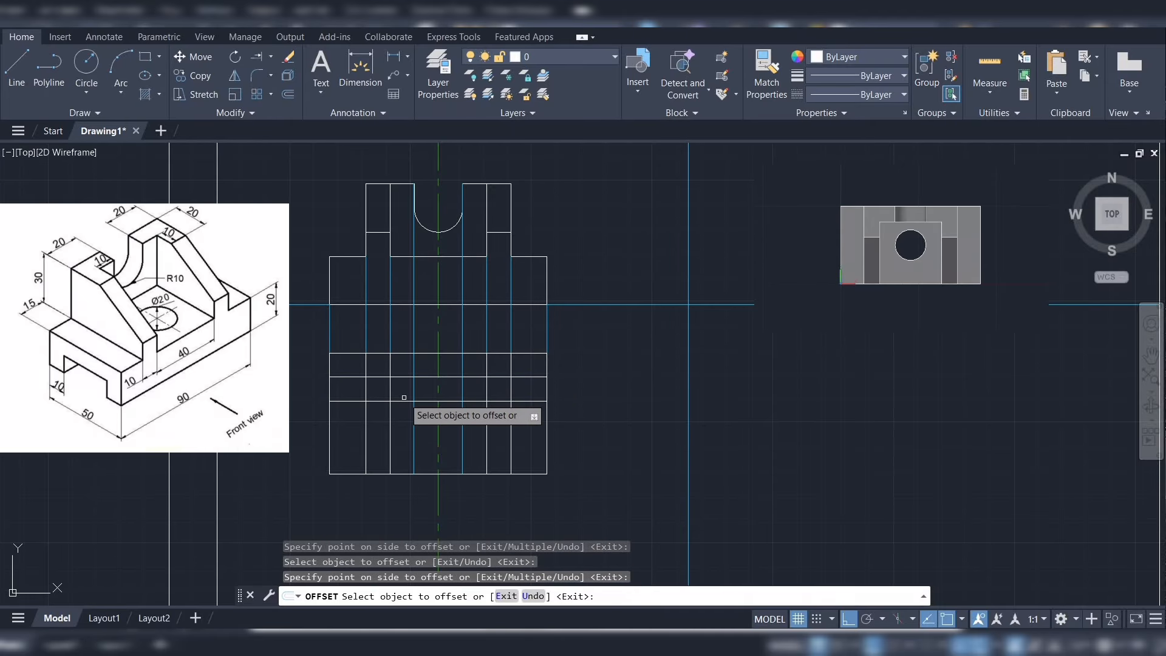
key(Escape)
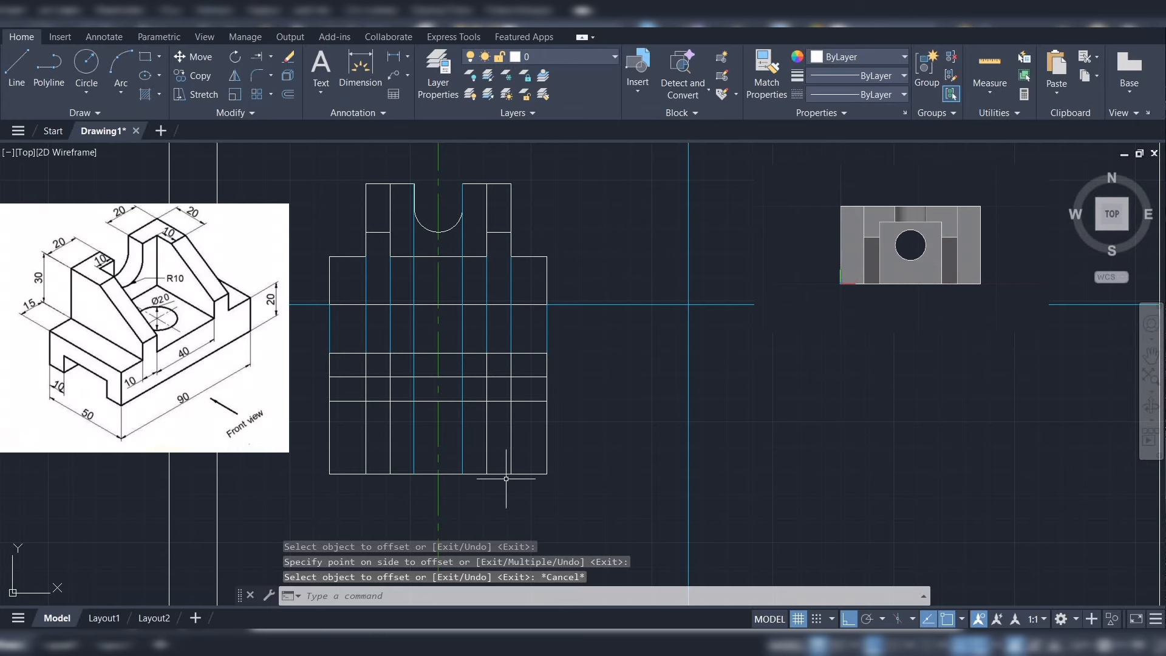
Trim both inner horizontal lines where they run past the outer pair of offset vertical lines on each side
click(271, 56)
click(275, 81)
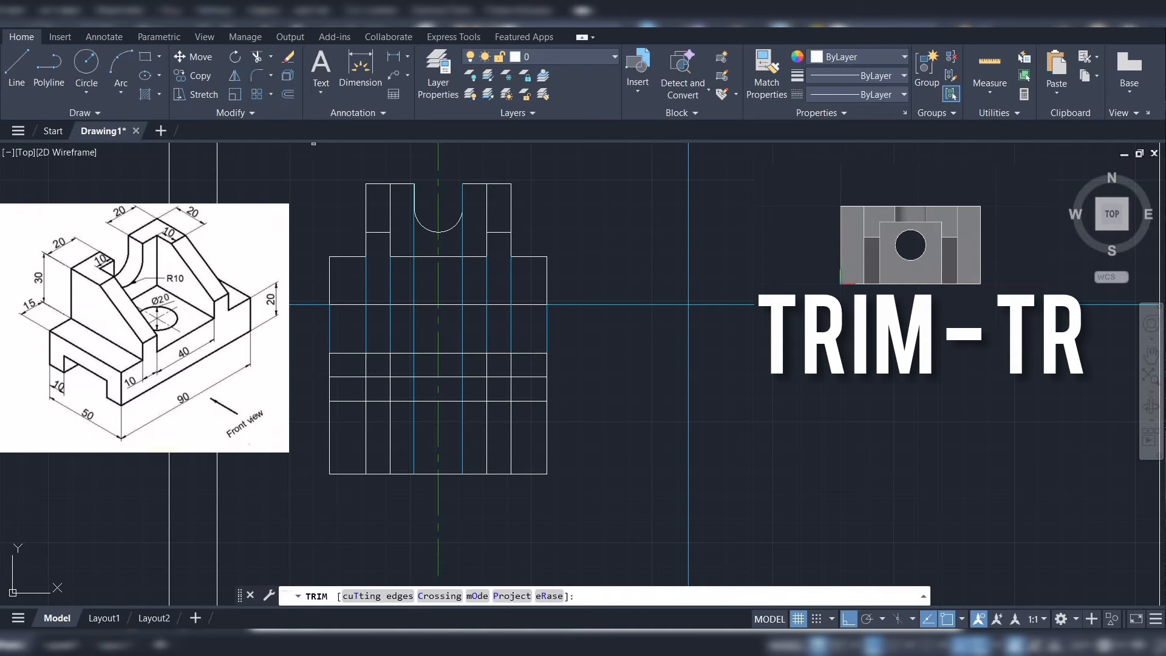
click(346, 377)
click(346, 401)
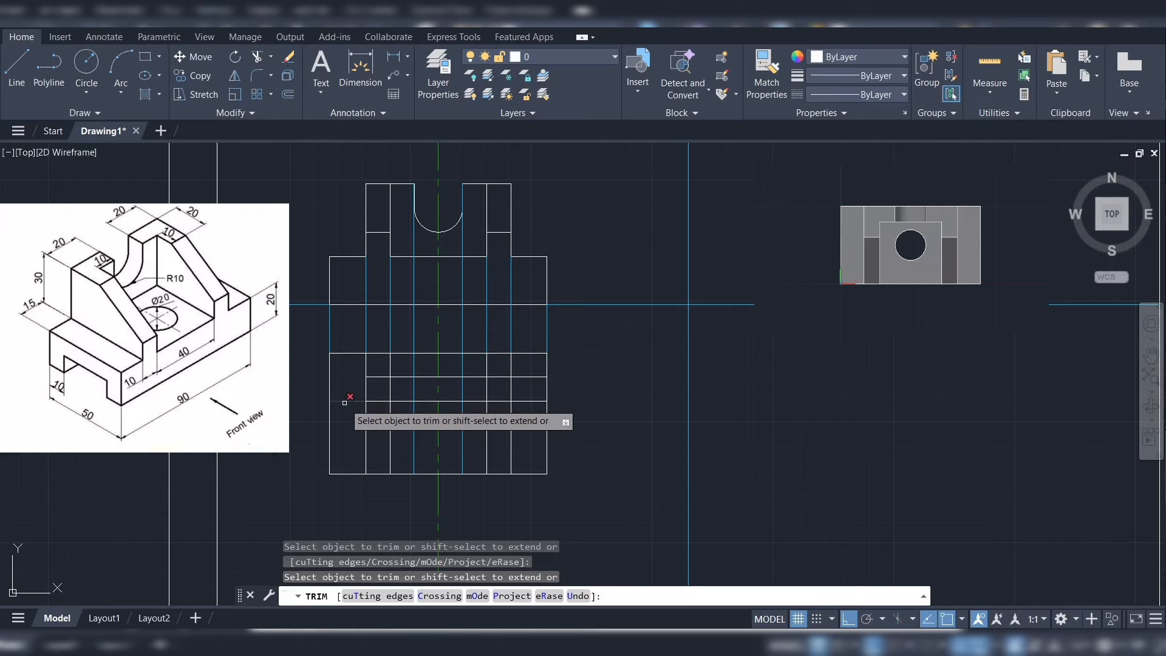
drag(531, 374, 530, 381)
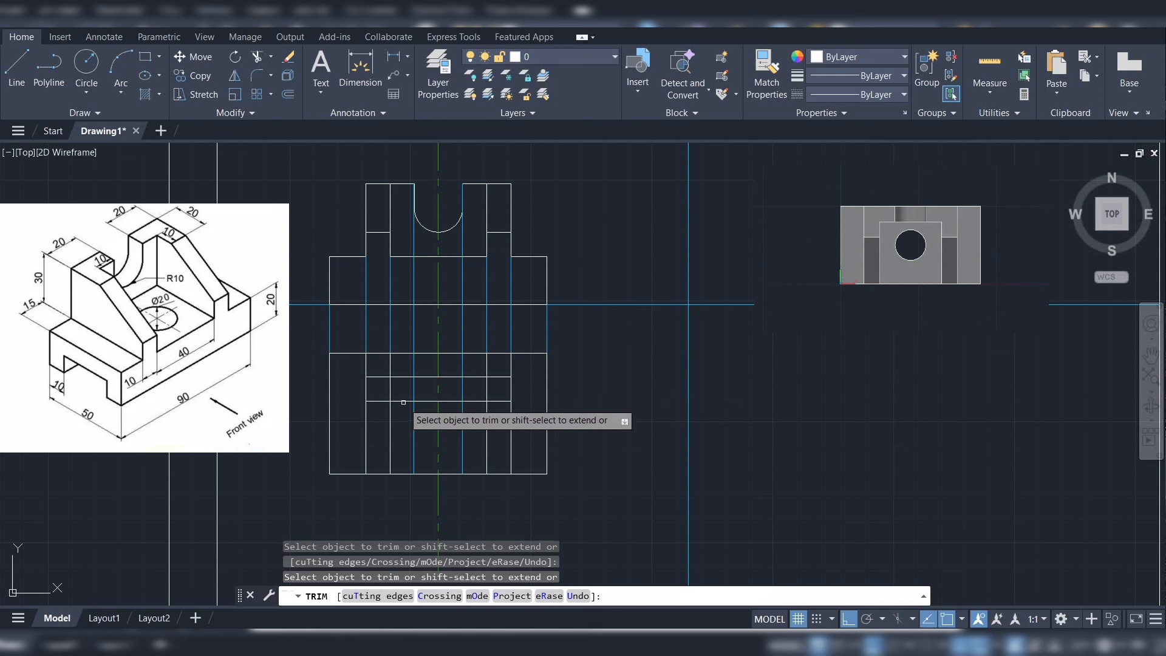
Trim the lower horizontal line between the inner verticals and the upper one's end segments between the inner and outer offset verticals
click(475, 400)
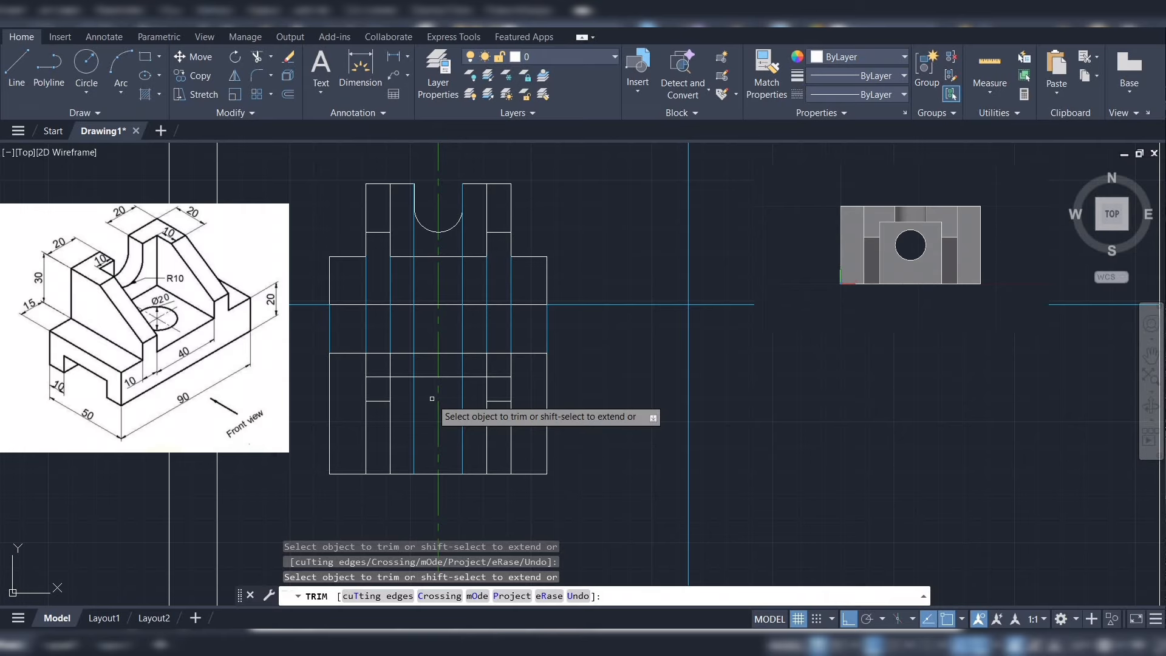
click(377, 377)
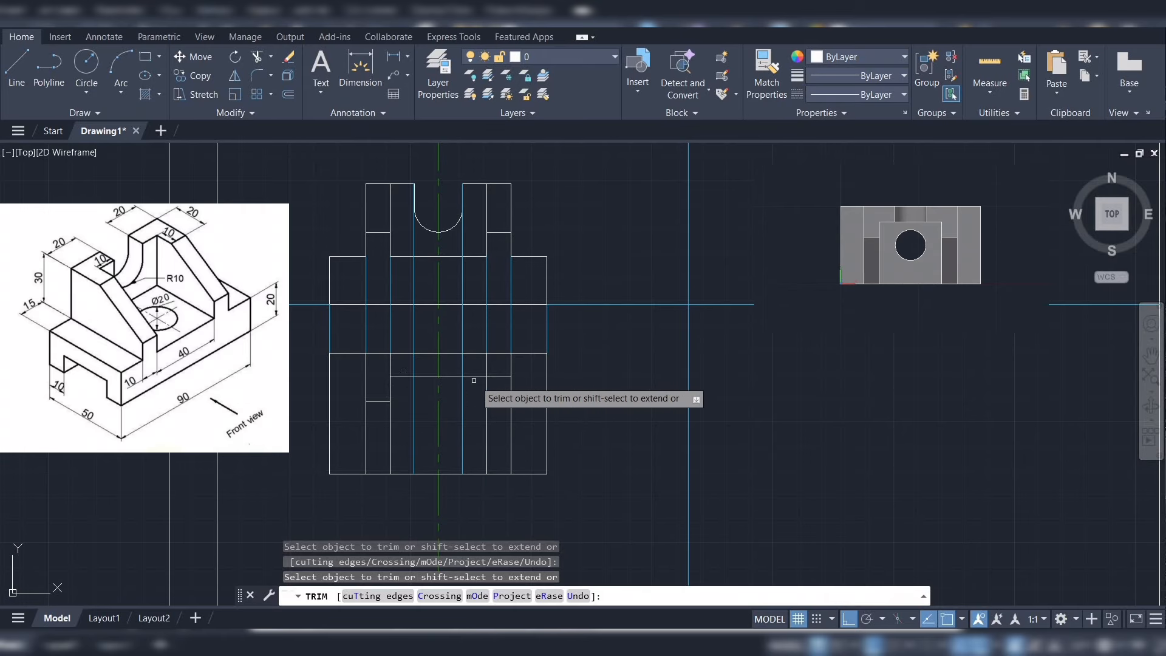
click(499, 376)
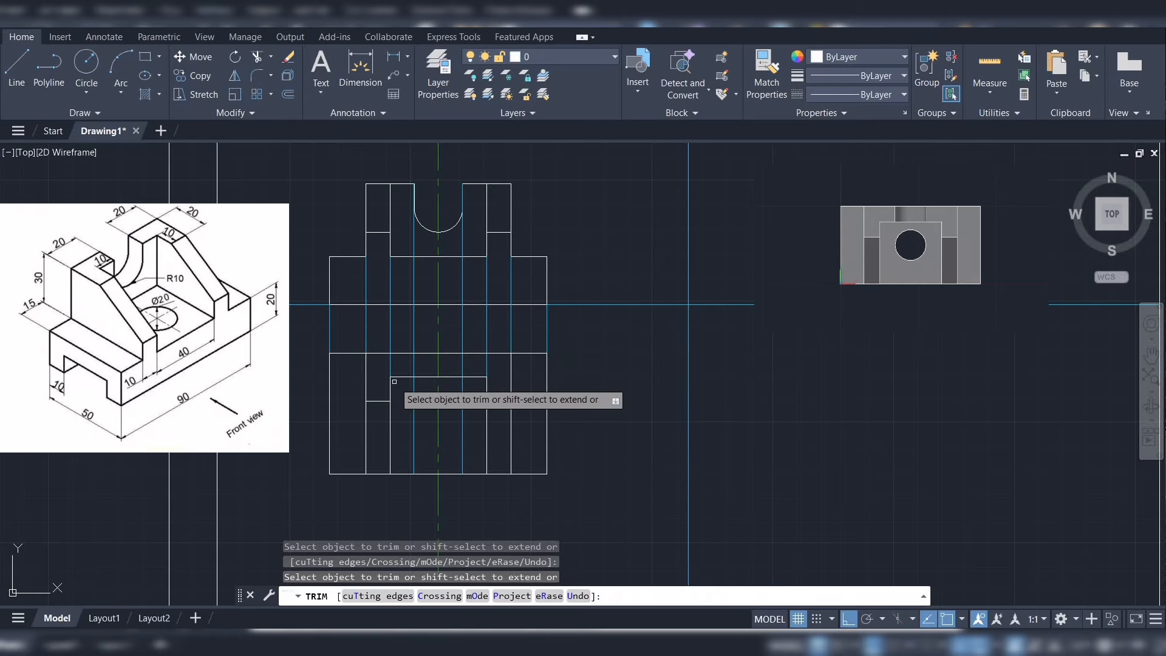
key(Escape)
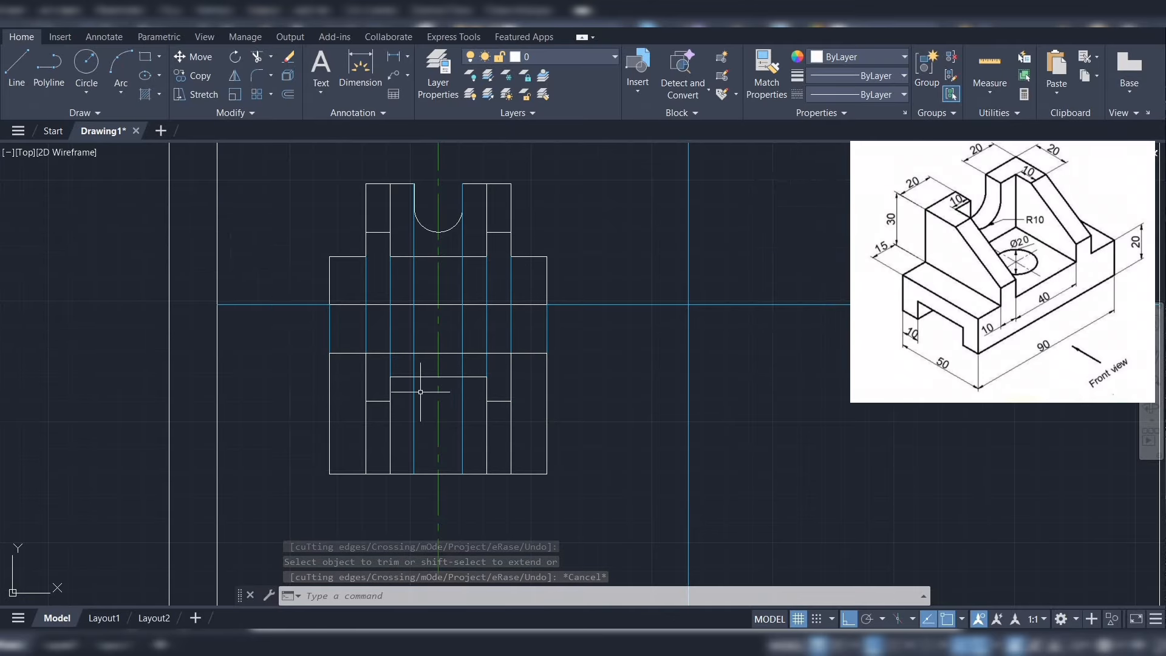
Draw two short vertical lines from the top view's inner horizontal line up to its upper edge, along the slot's projection lines
scroll(419, 392, up, 2)
click(16, 66)
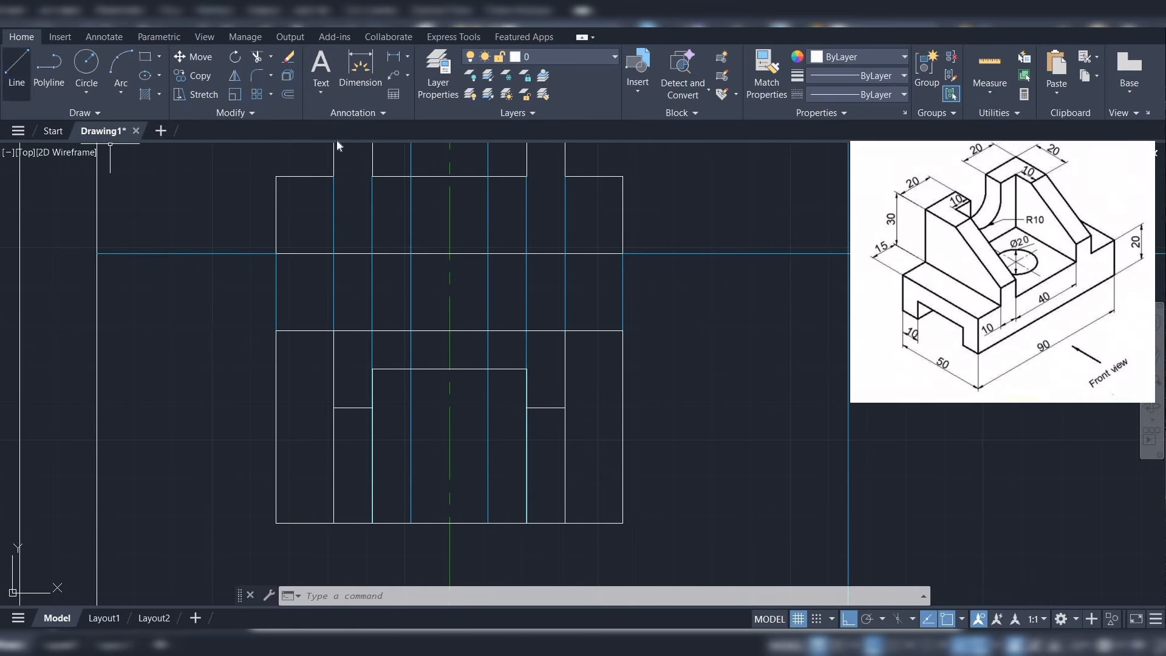
click(411, 368)
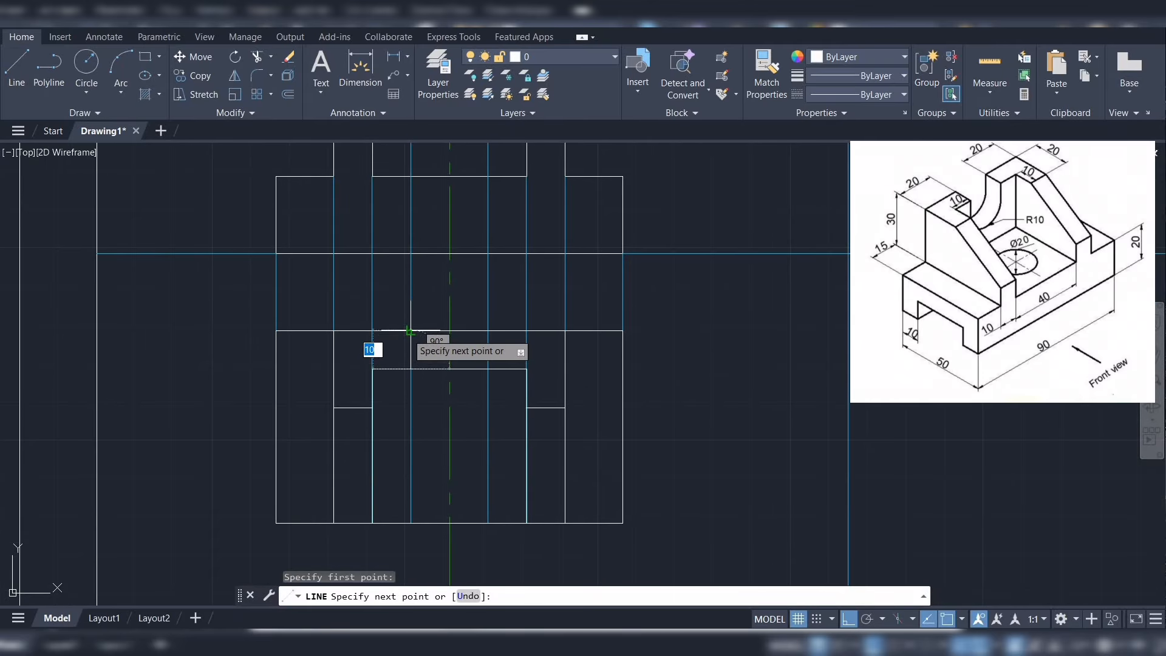
key(Escape)
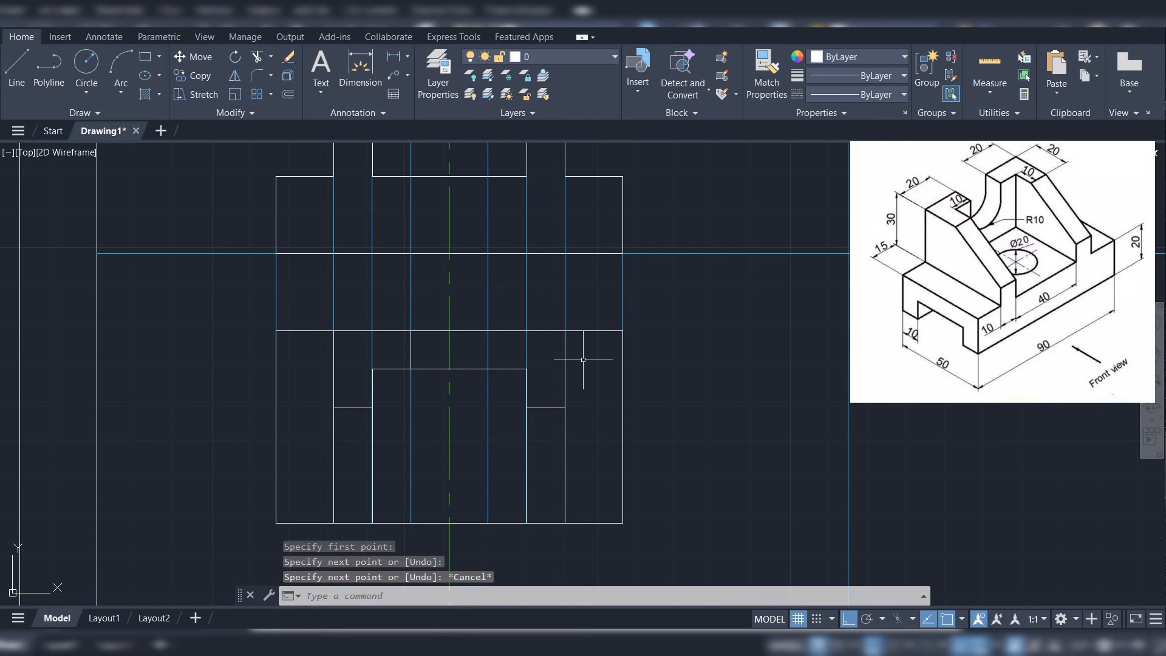
key(space)
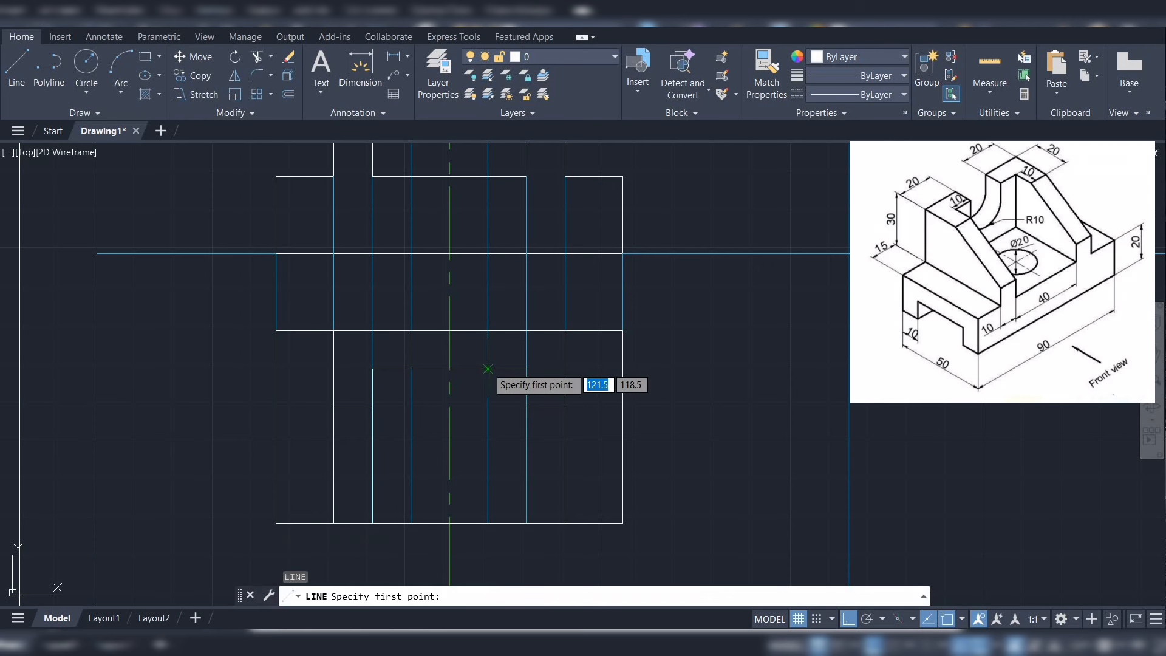
click(487, 368)
click(488, 331)
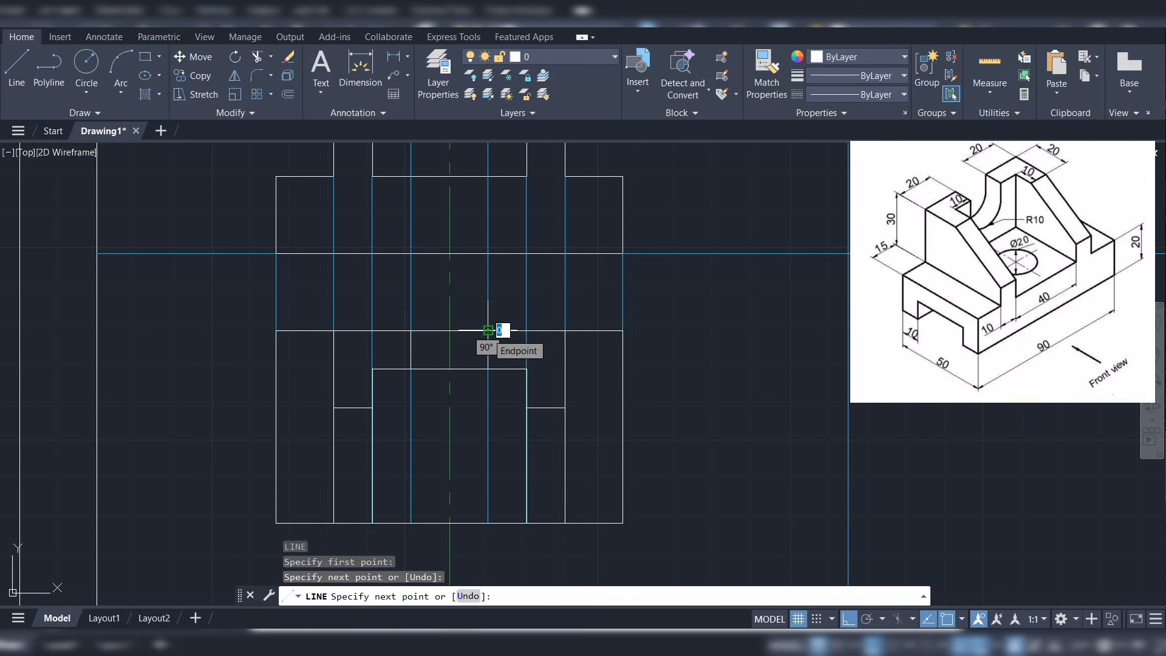
key(Escape)
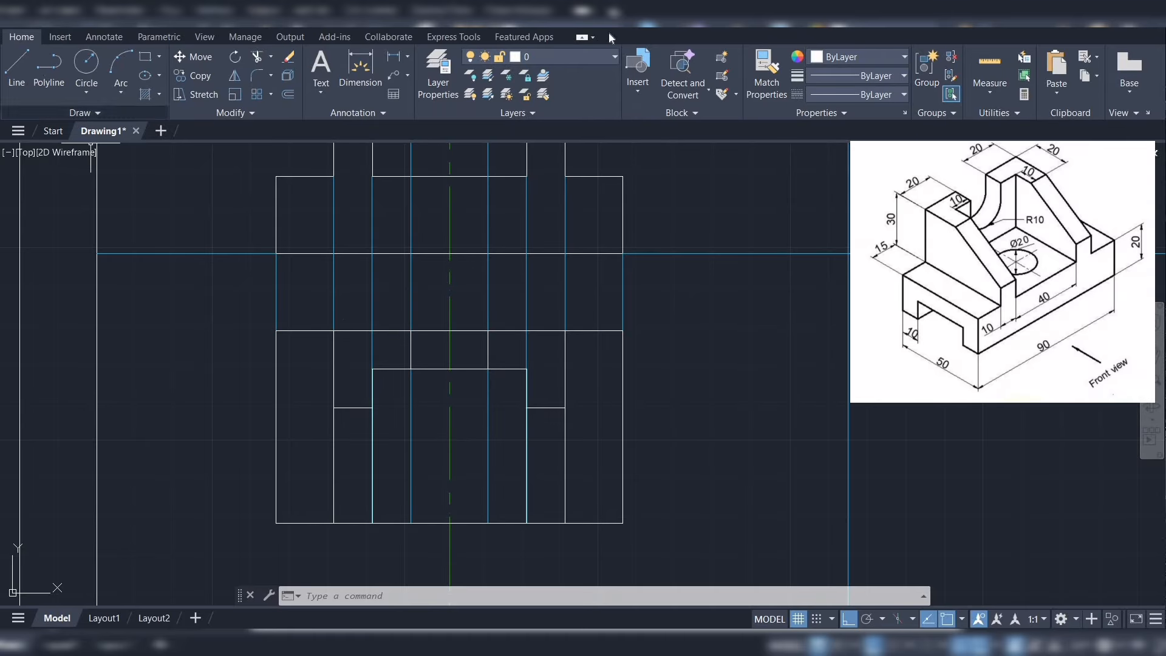
On the Centre Line layer, draw a horizontal centre line level with the side edges' midpoints, extending past both sides of the top view
click(615, 60)
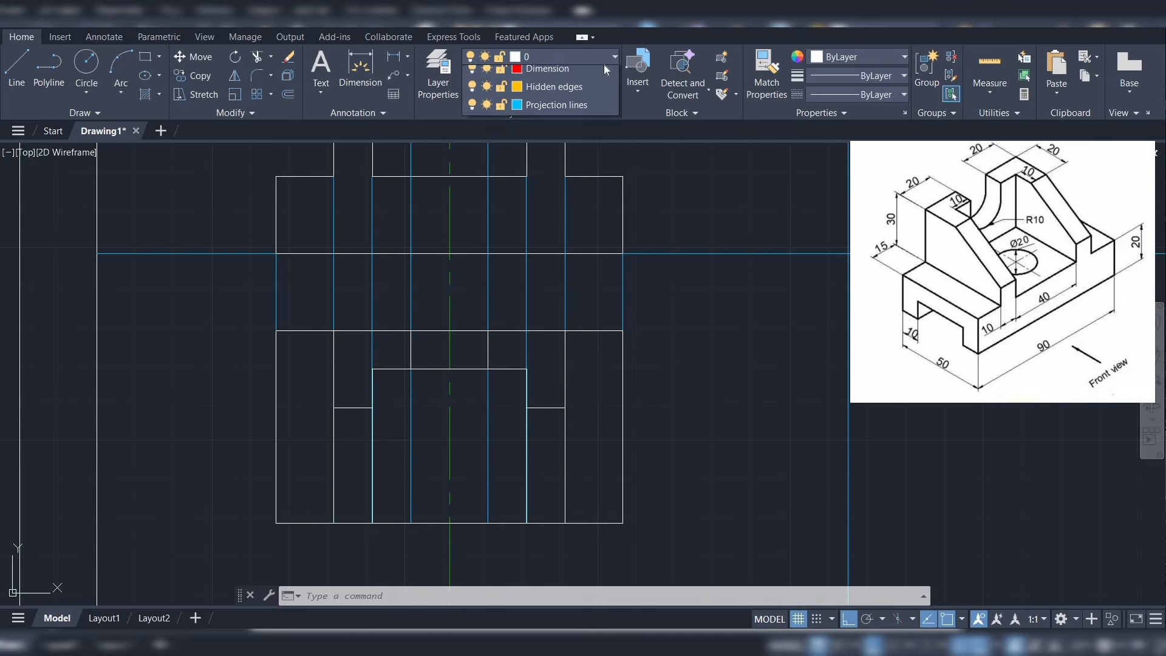
click(542, 96)
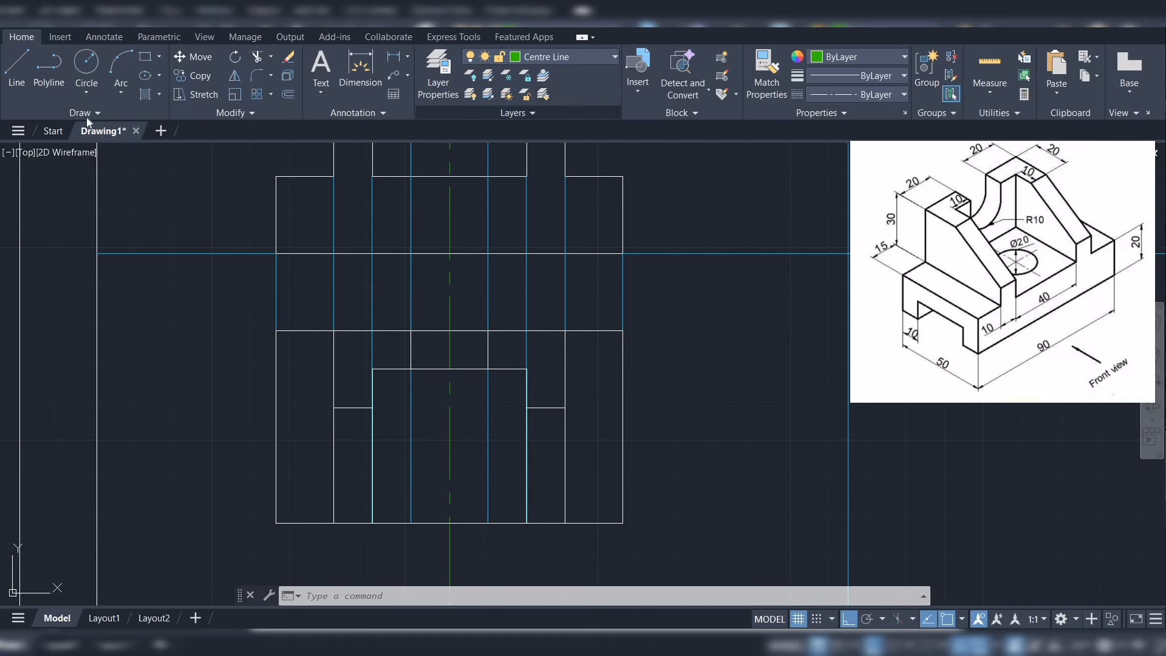
click(22, 68)
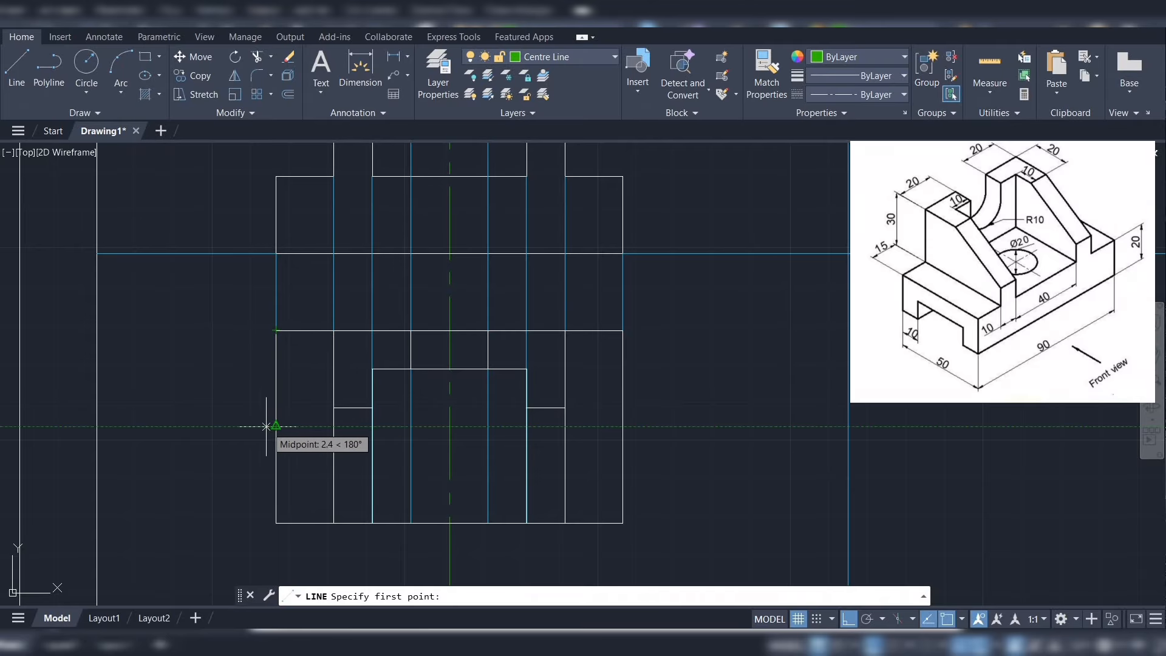
click(252, 426)
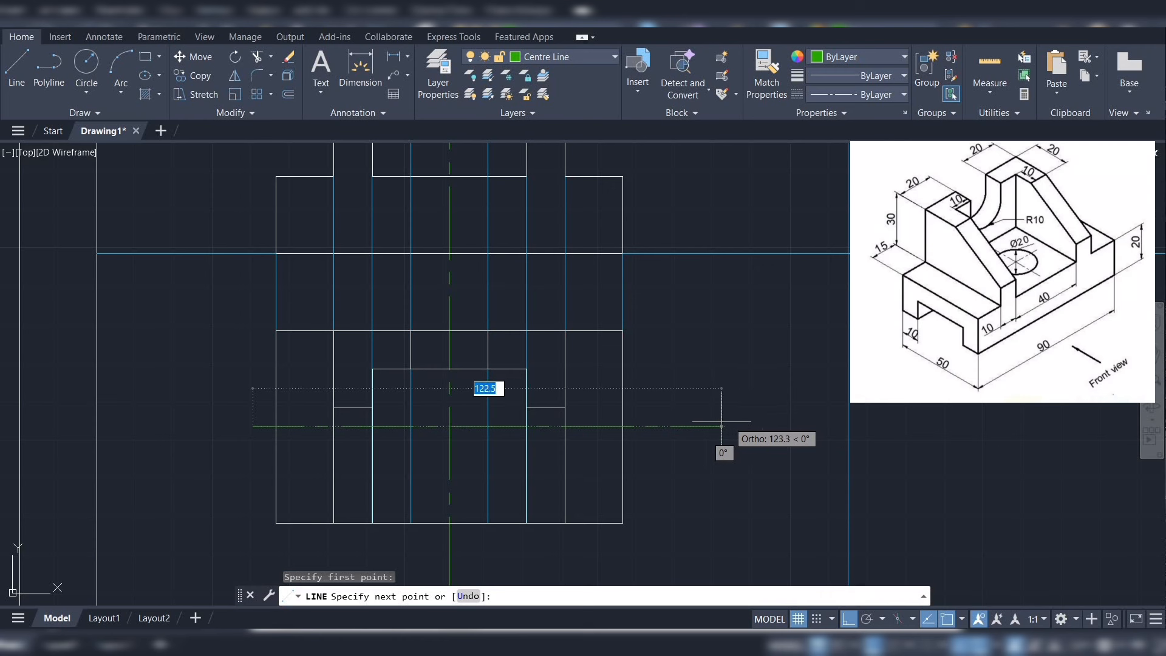
click(698, 423)
key(Escape)
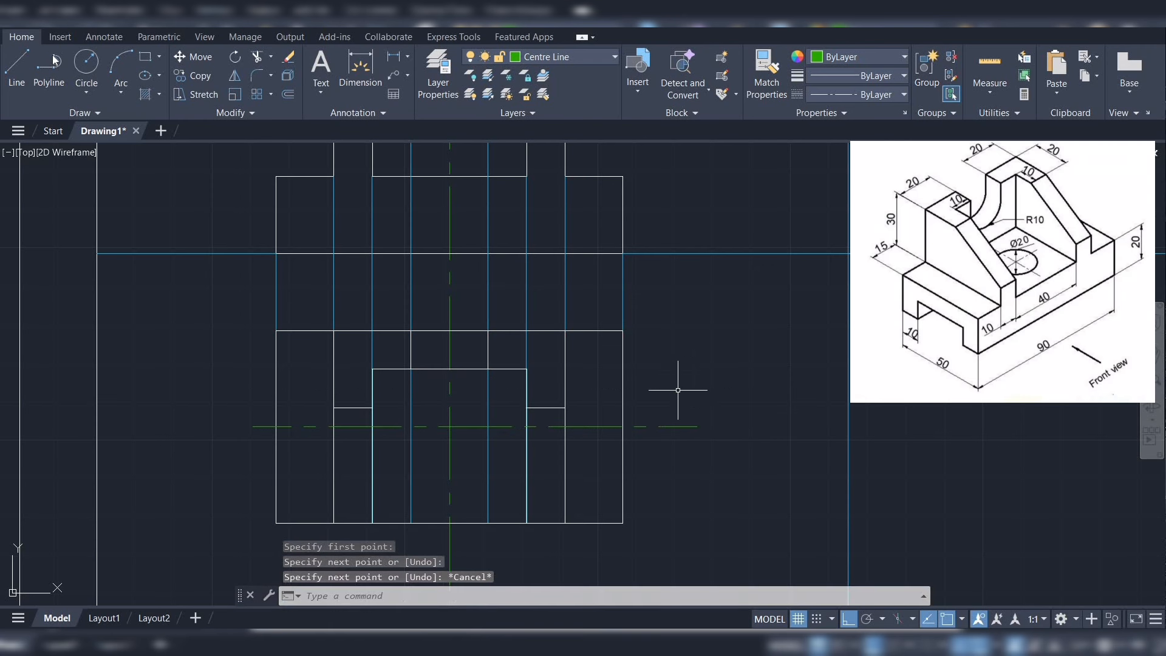
click(86, 91)
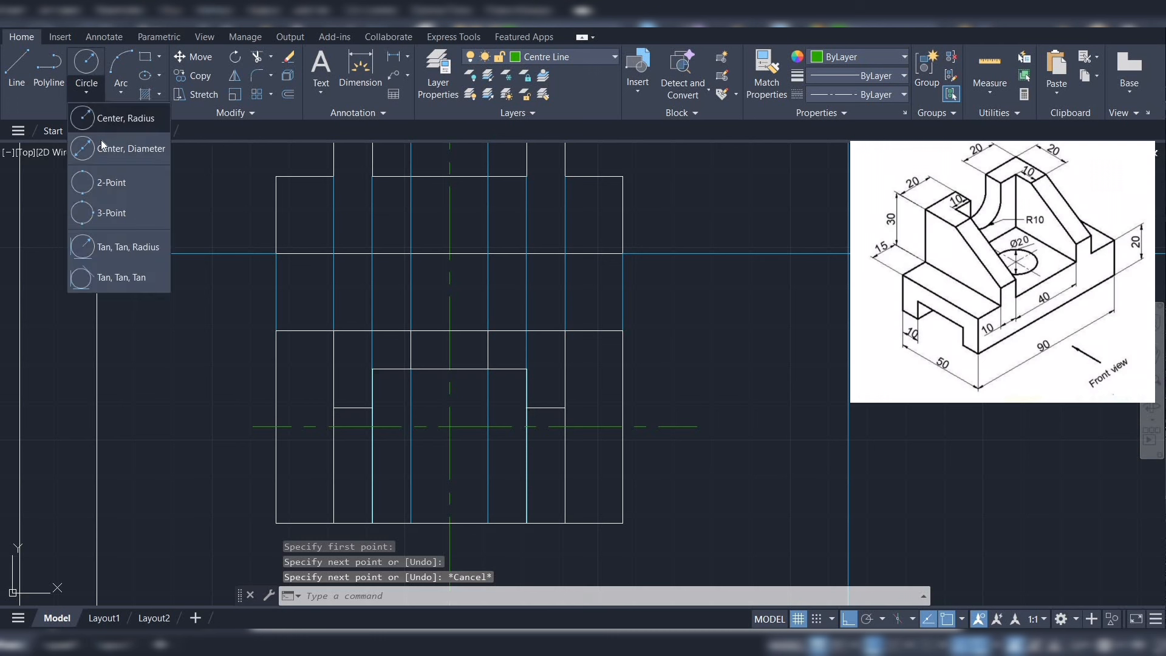
click(103, 148)
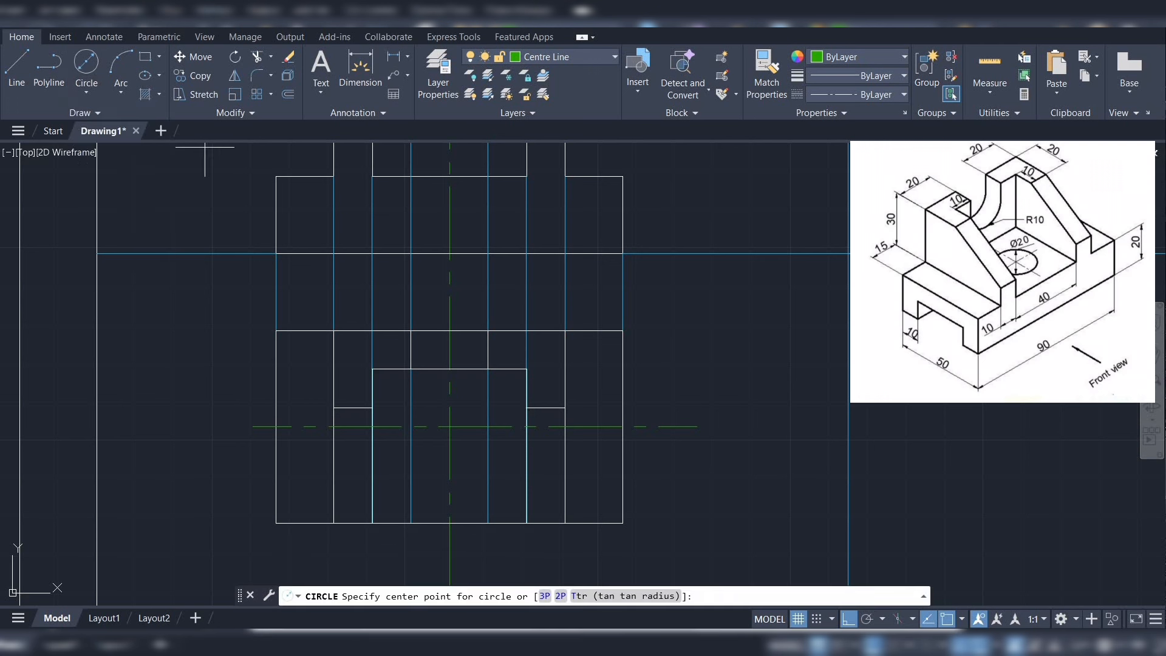
click(449, 426)
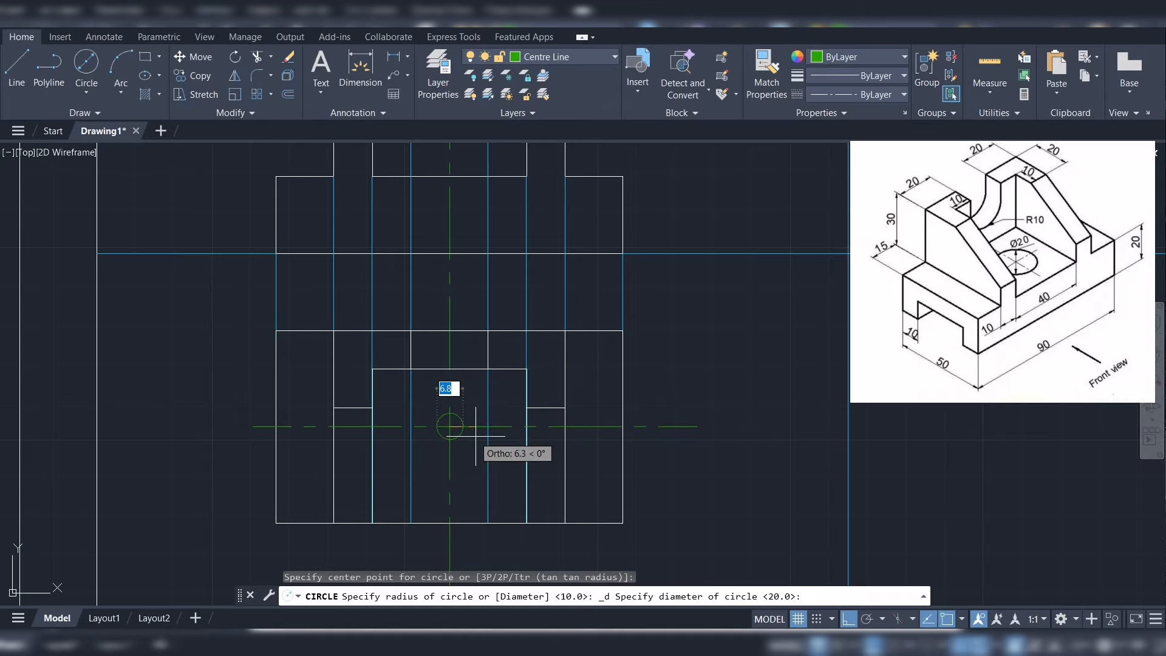
key(Escape)
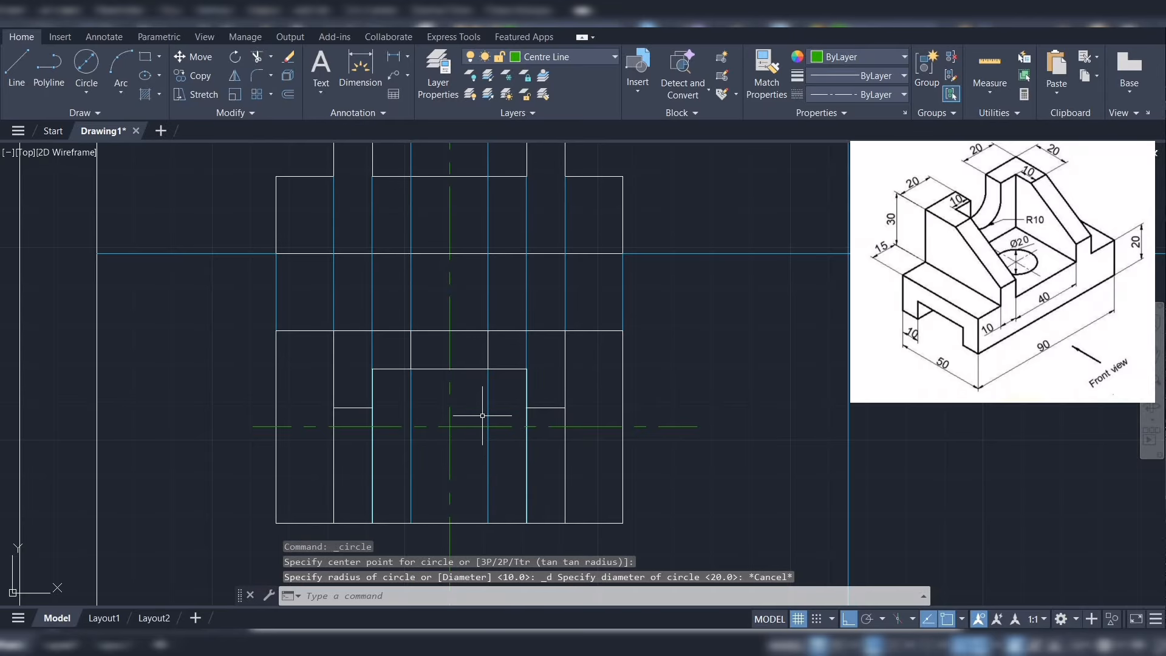
On layer 0, draw a 20 mm diameter circle centred where the top view's two centre lines cross
click(571, 57)
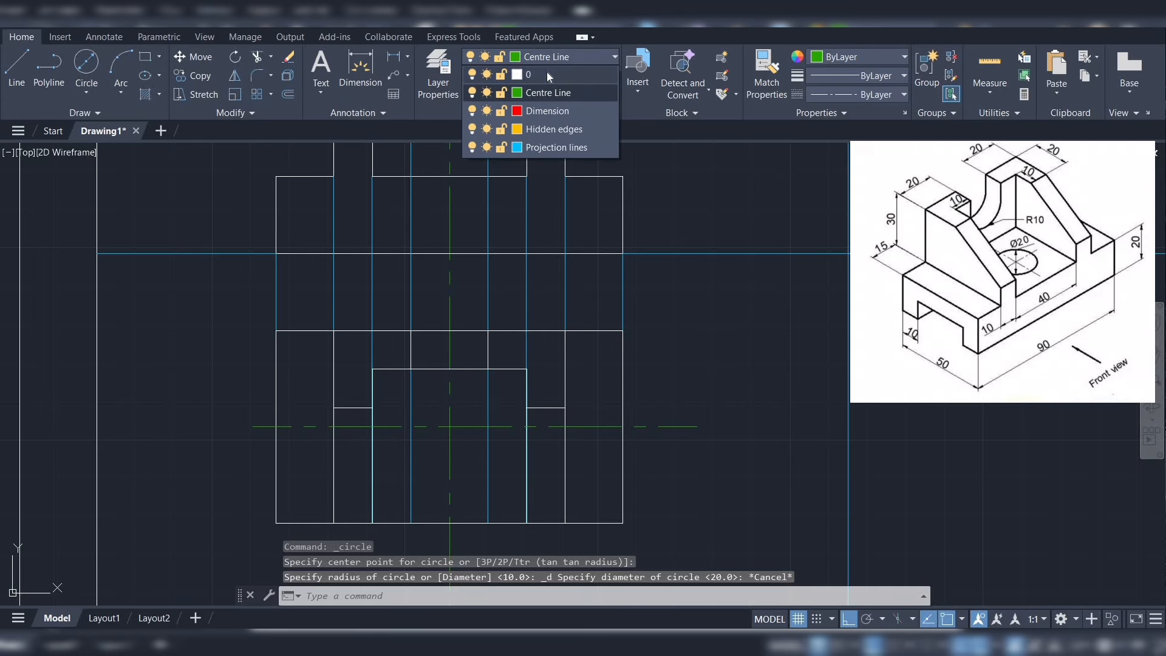
click(547, 72)
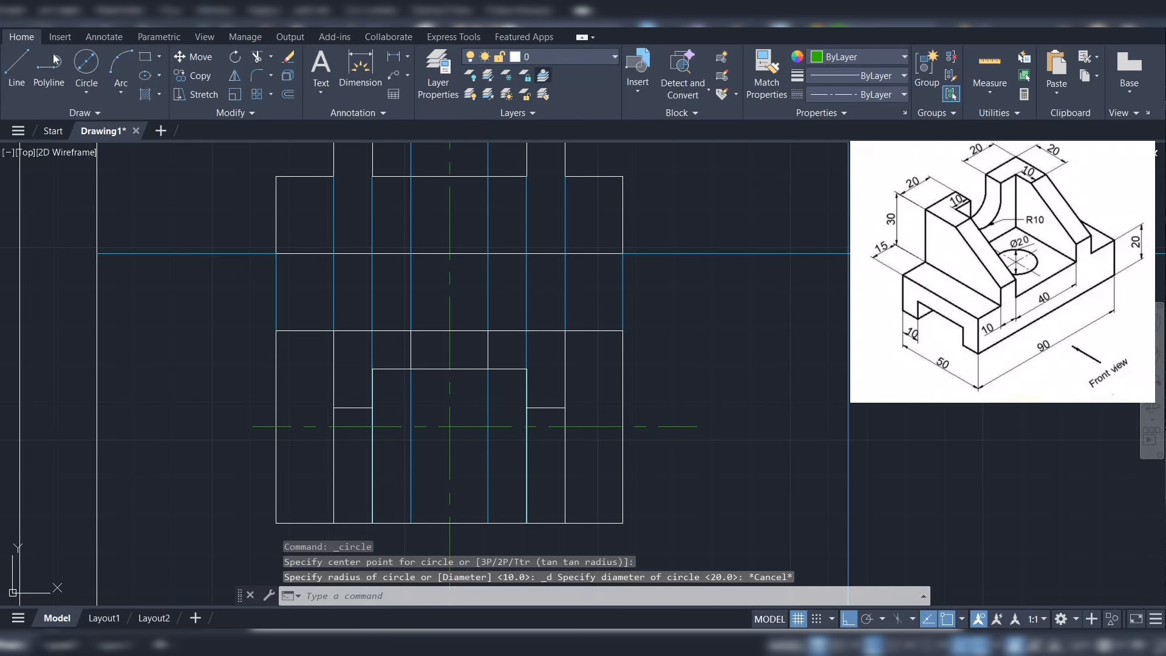
click(86, 93)
click(108, 153)
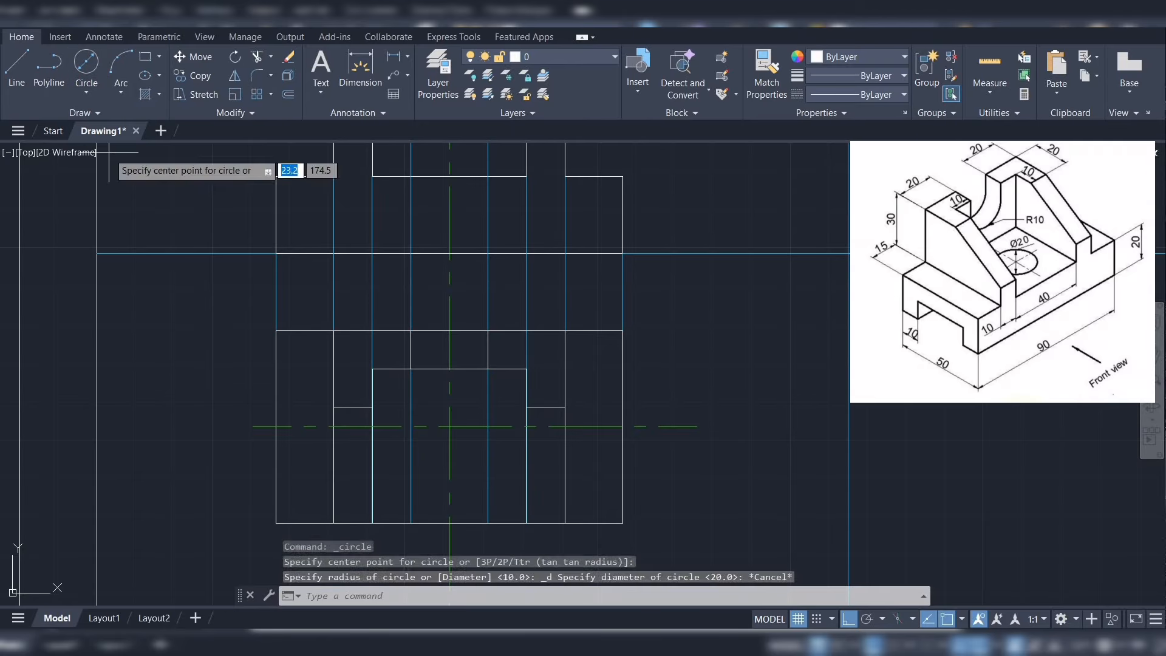
click(449, 427)
text(20)
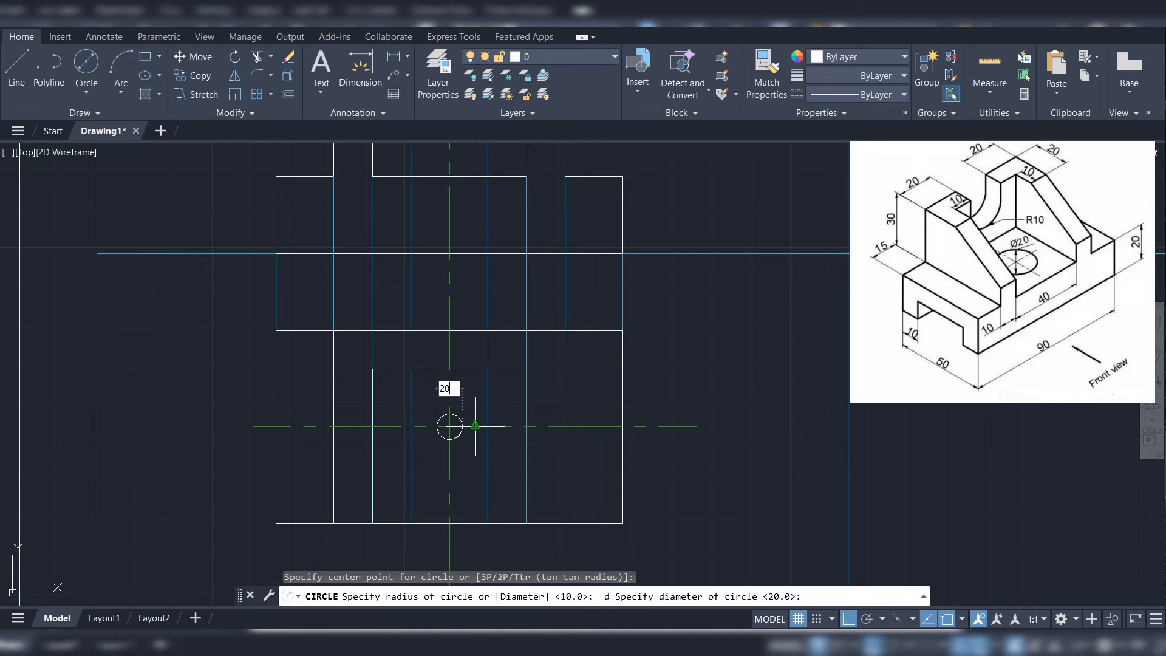
key(Return)
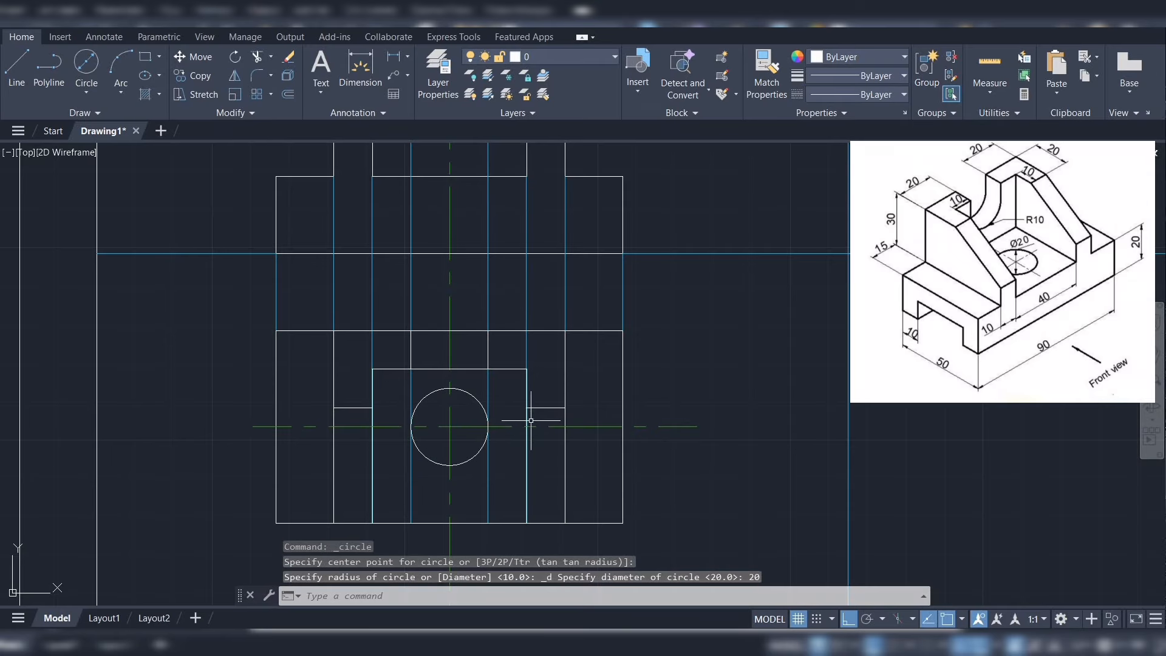
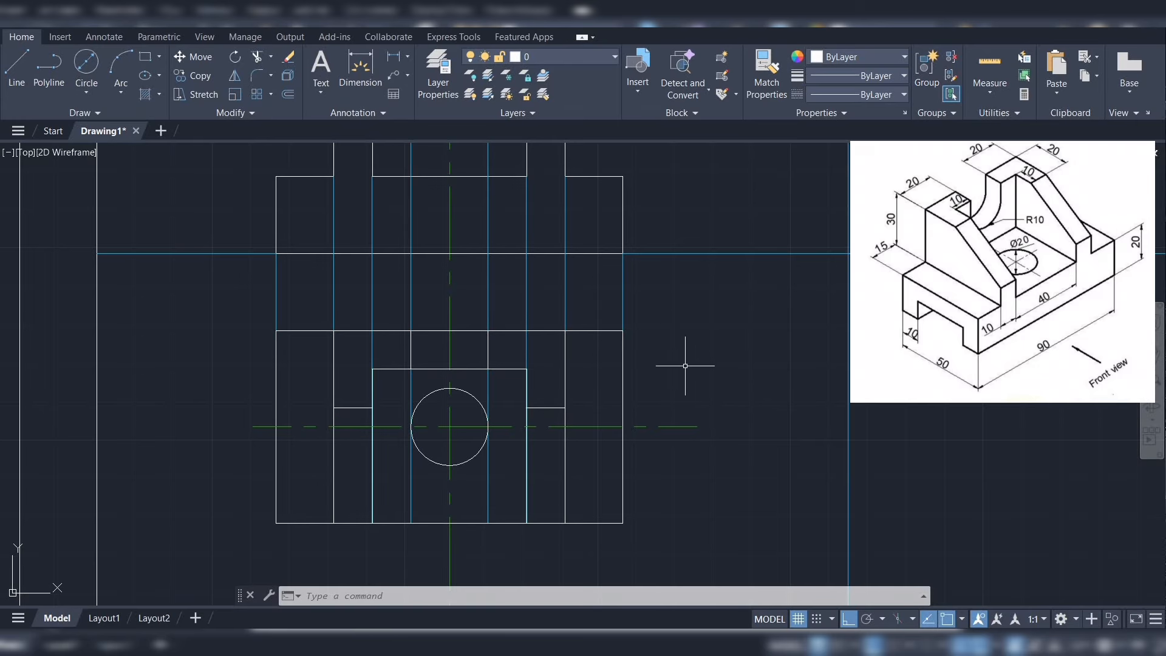
On the Projection lines layer, draw a horizontal line from the front view's upper right corner well past the vertical reference line
scroll(690, 362, down, 1)
middle_drag(706, 334, 452, 392)
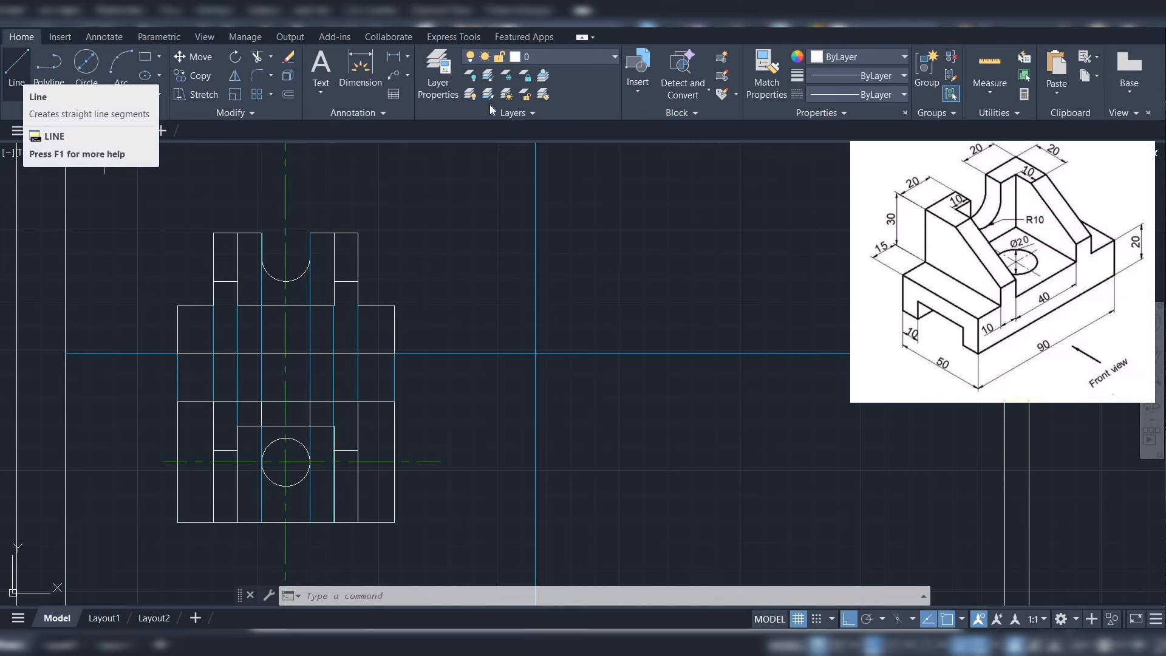
click(609, 55)
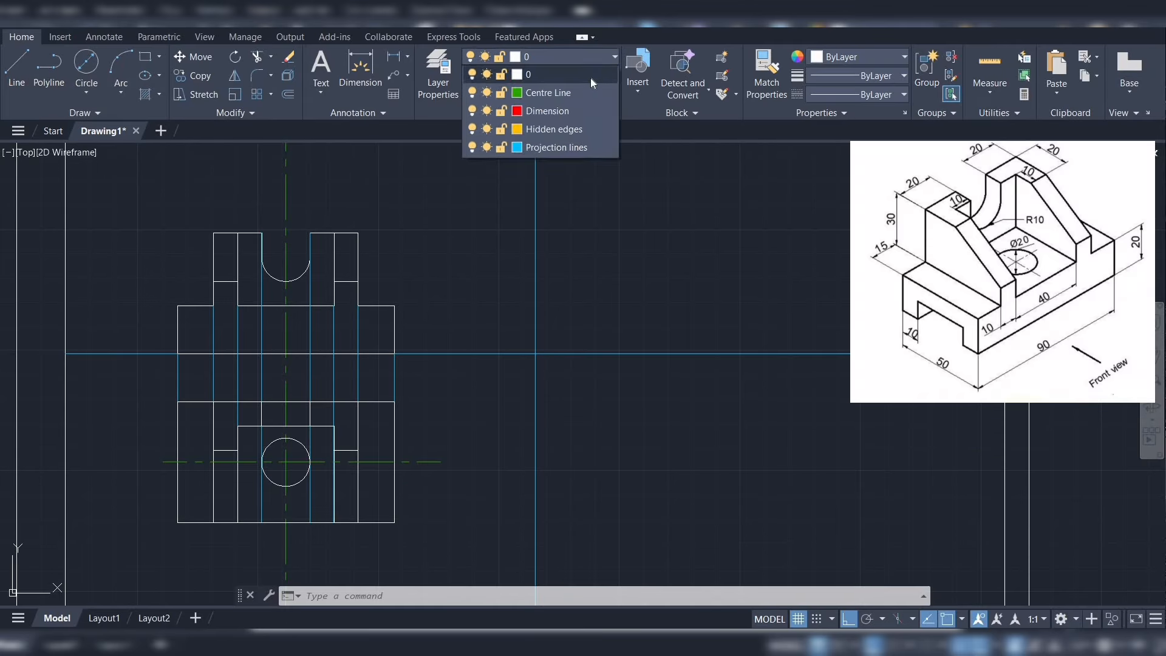
click(557, 148)
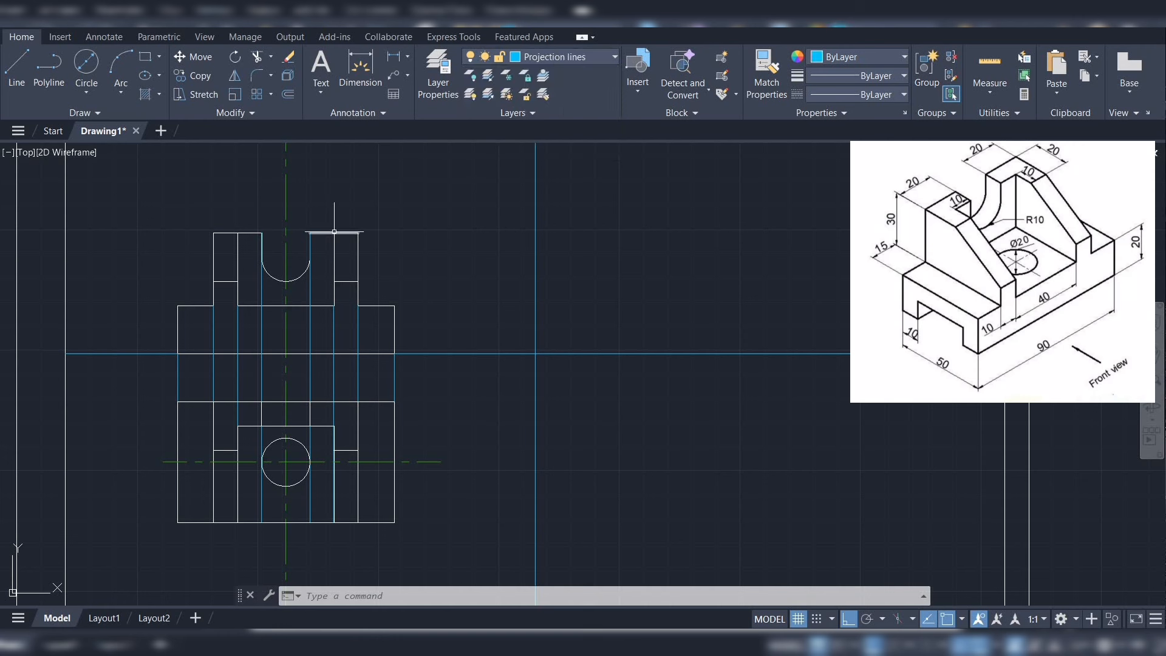
click(16, 68)
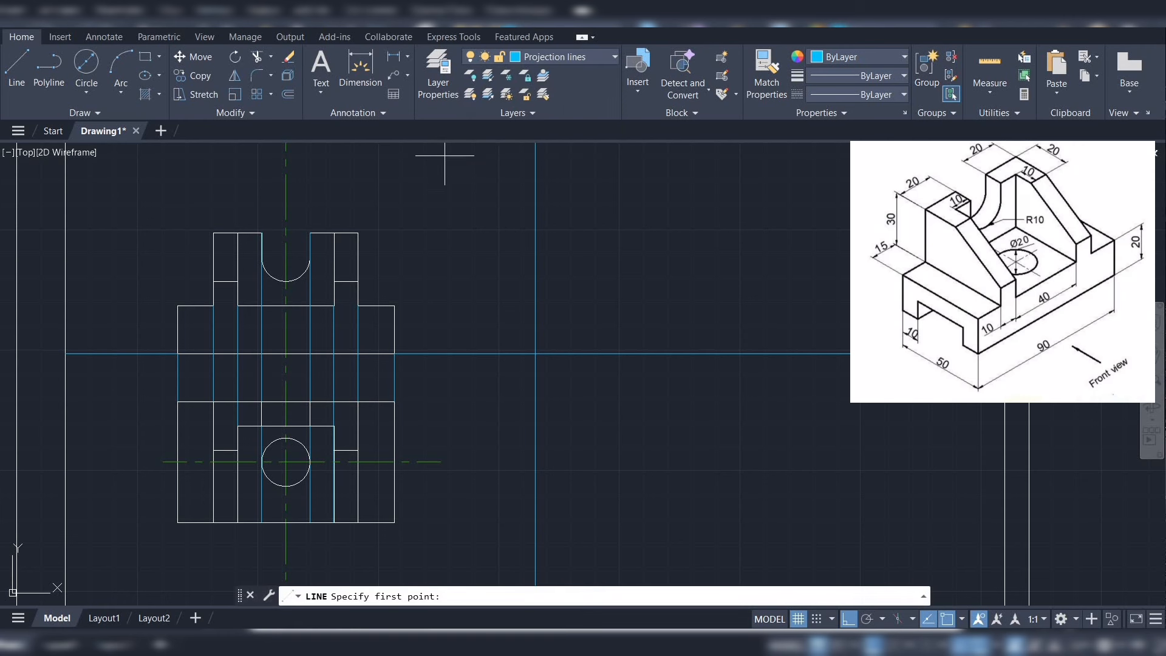
click(358, 233)
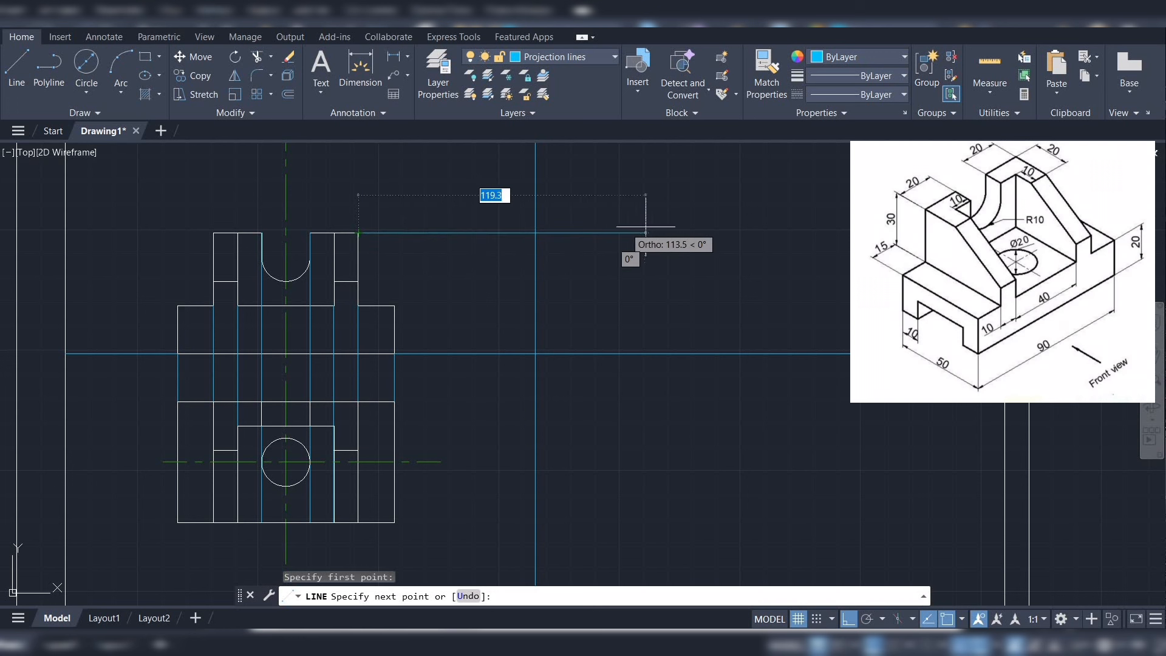
click(828, 230)
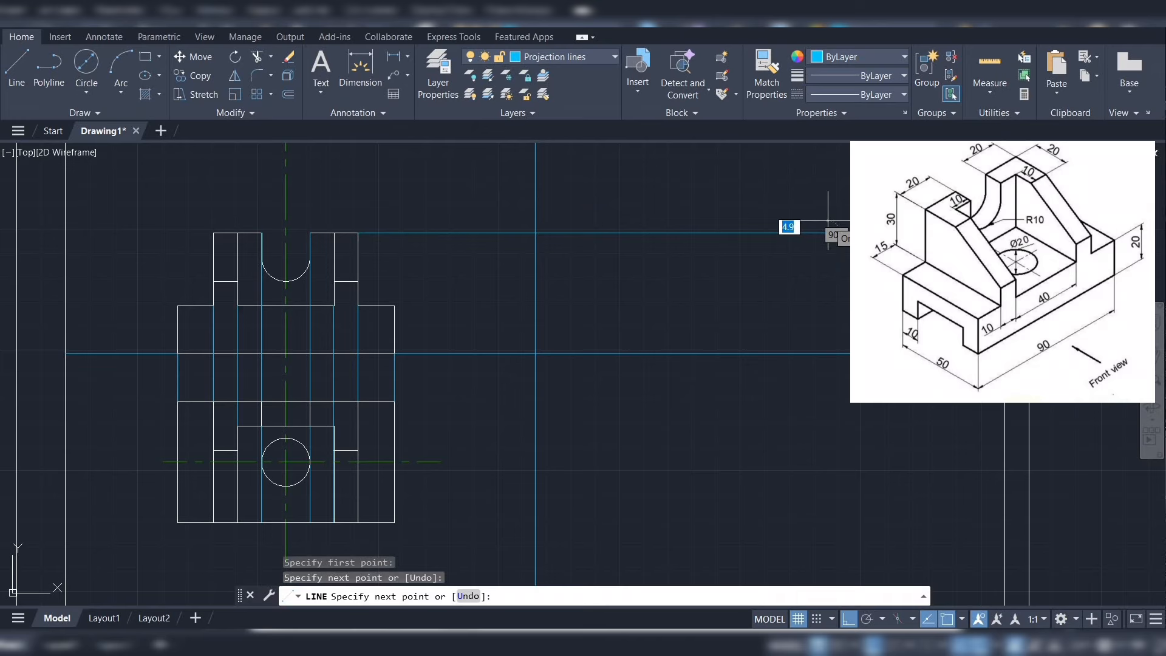
key(Escape)
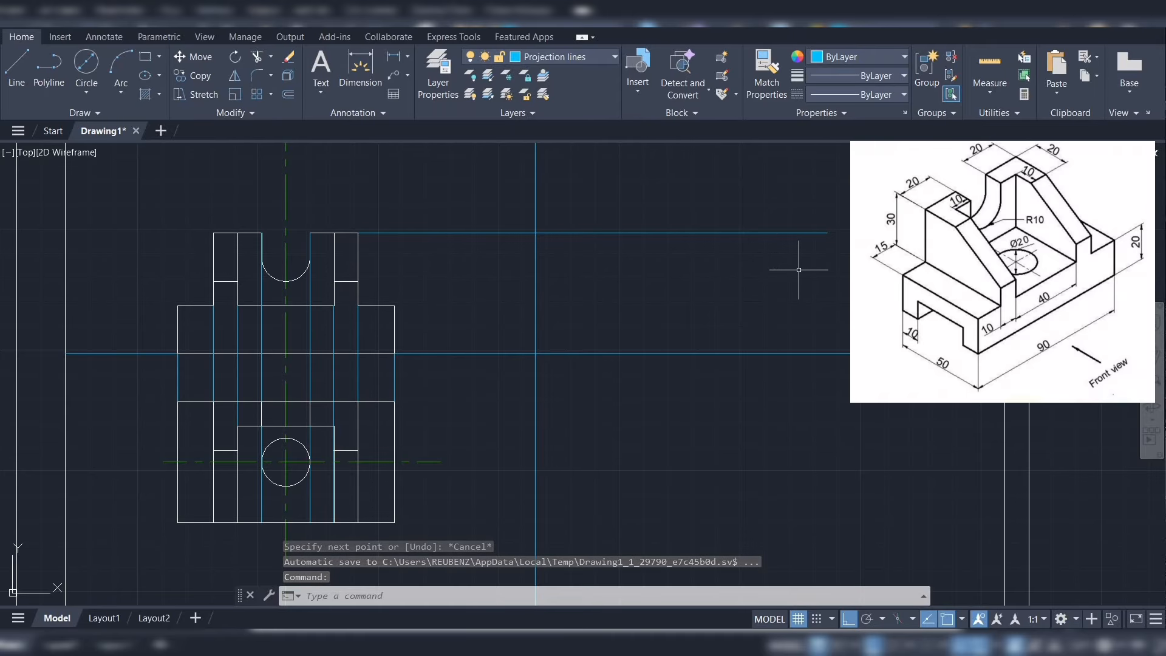
Copy the horizontal projection line that starts at the front view's upper right corner
click(202, 78)
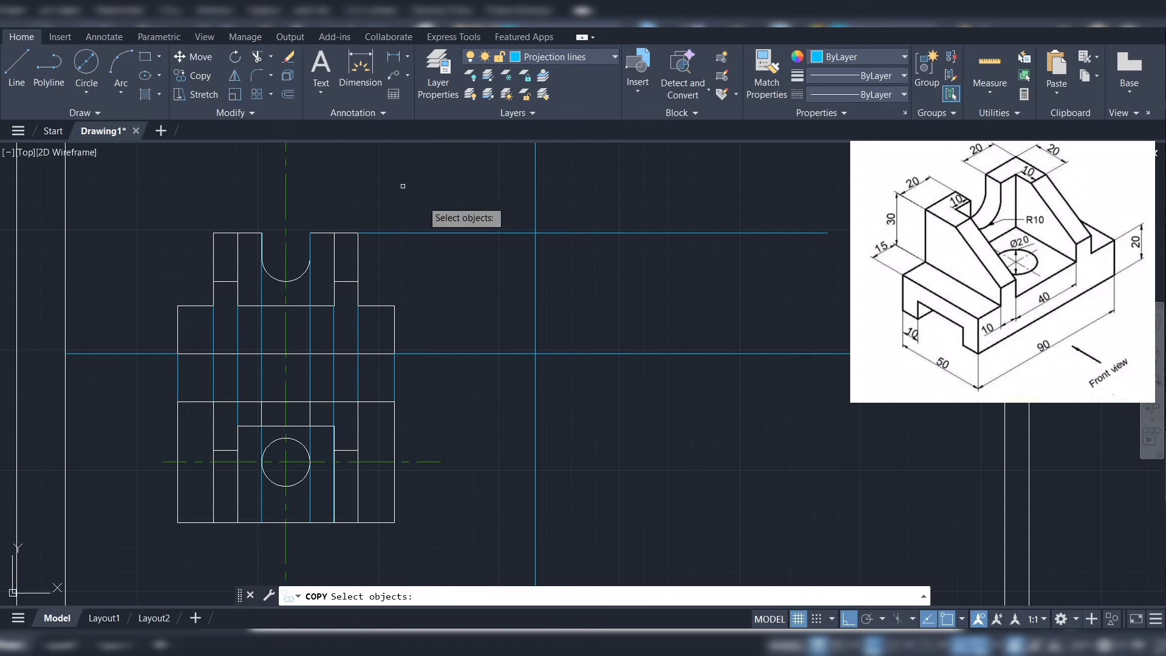
click(410, 233)
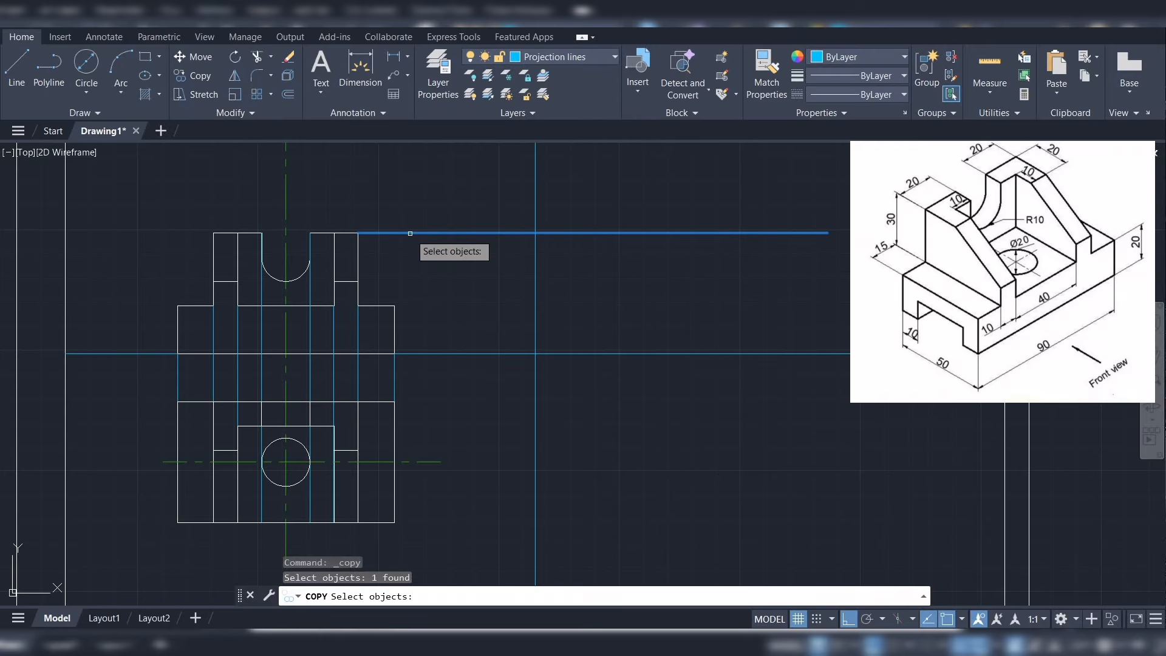
key(Return)
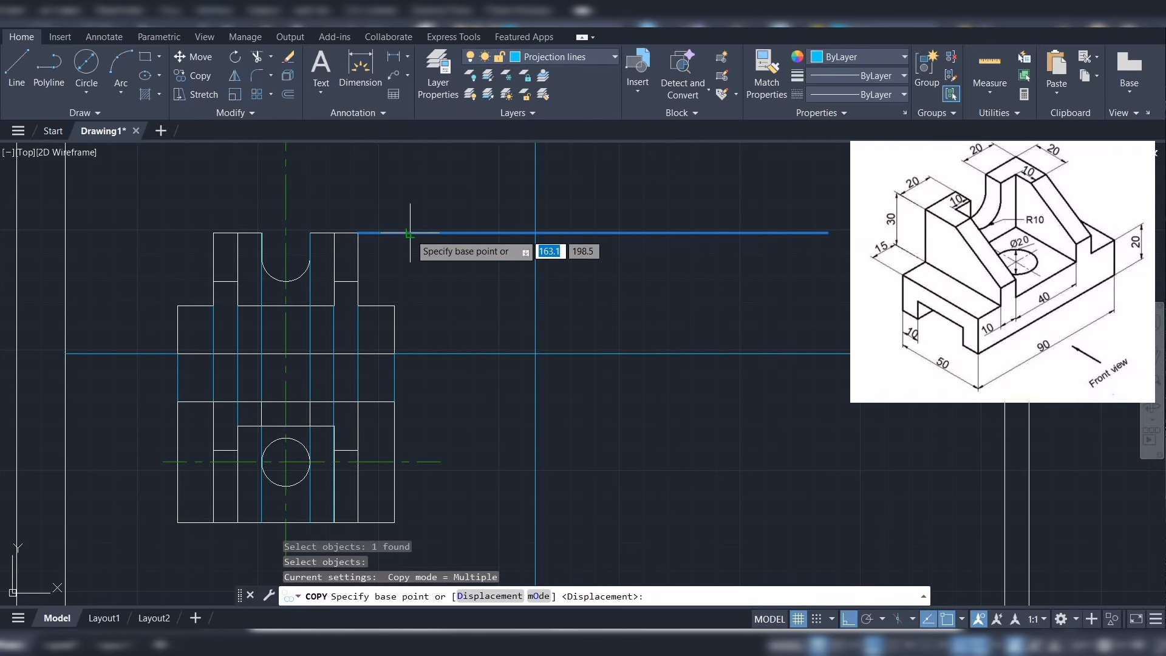
Copy the top horizontal projection line from the front view's upper-right corner to the two lower front-view levels and the four top-view edge levels
click(359, 233)
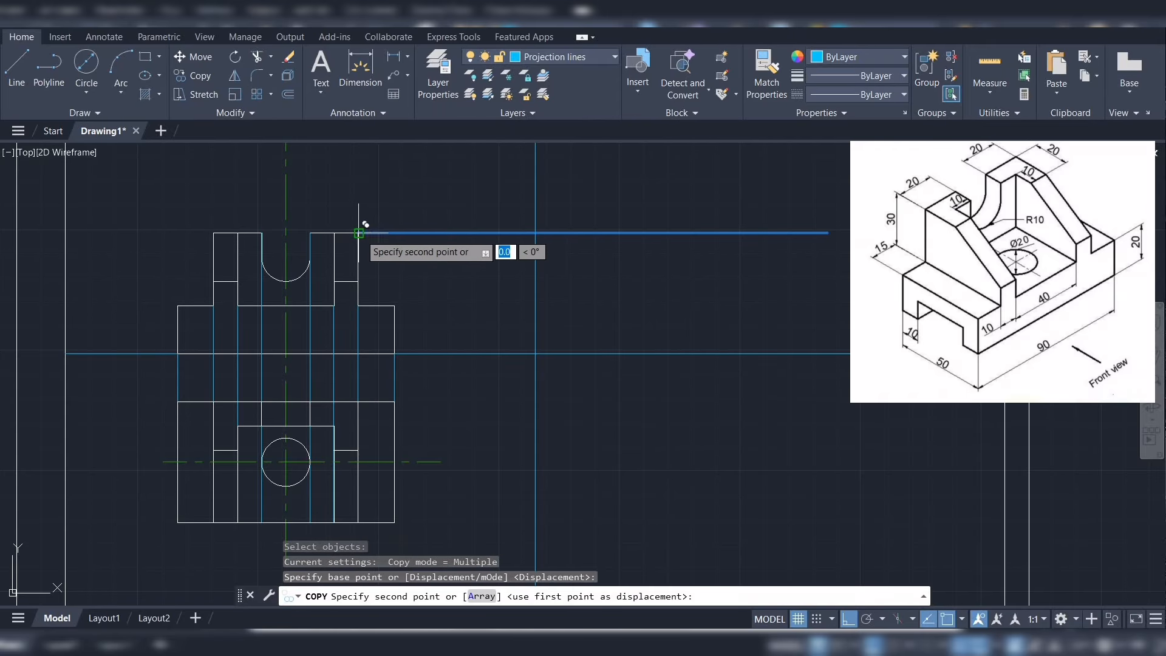
click(359, 280)
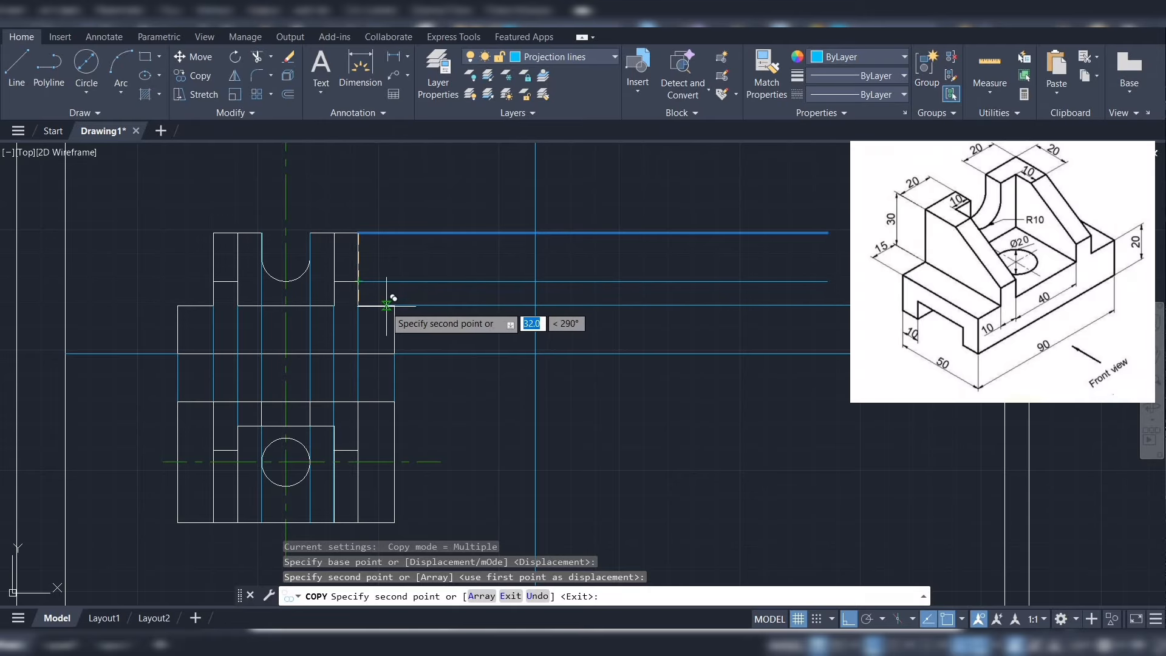
click(395, 305)
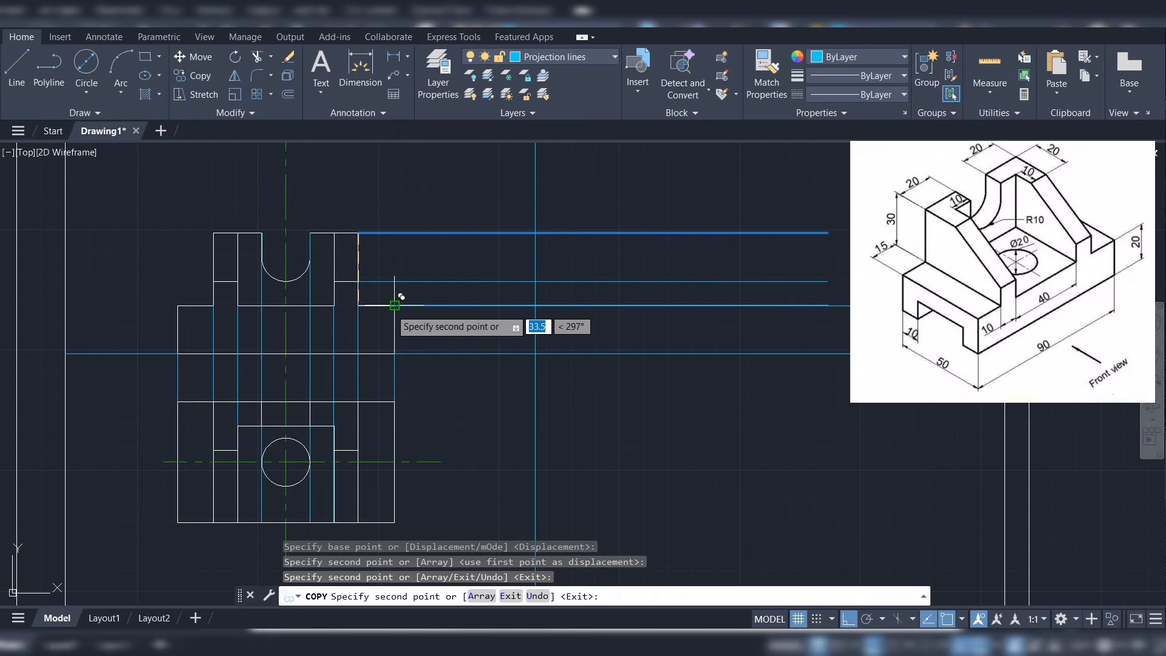
click(394, 401)
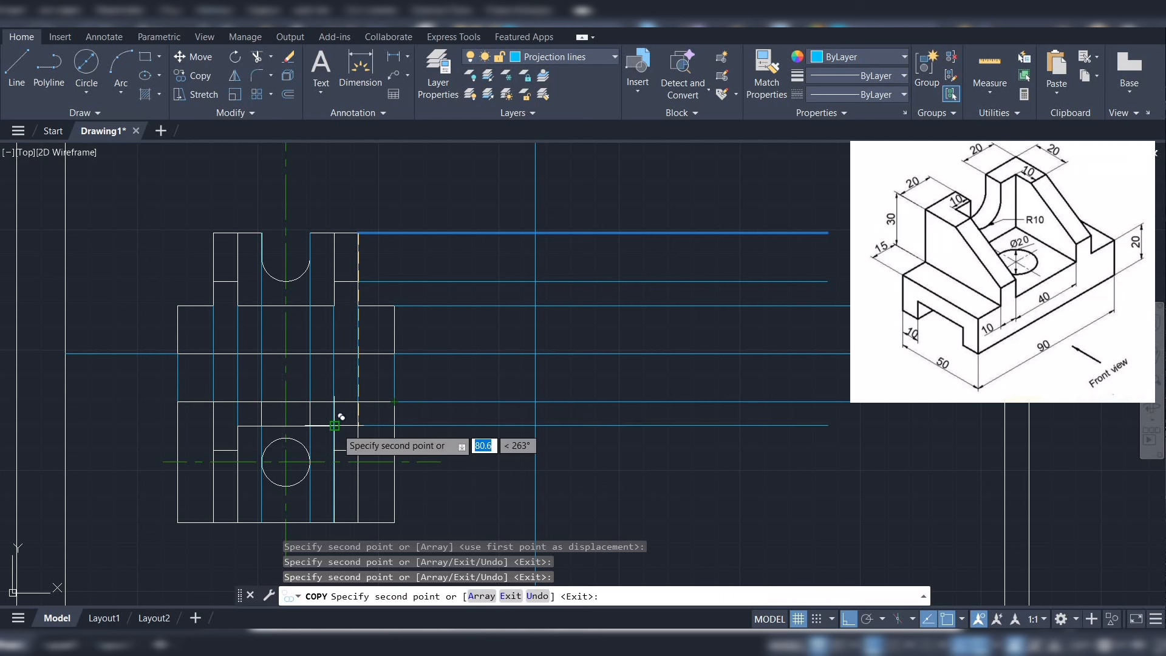
click(359, 425)
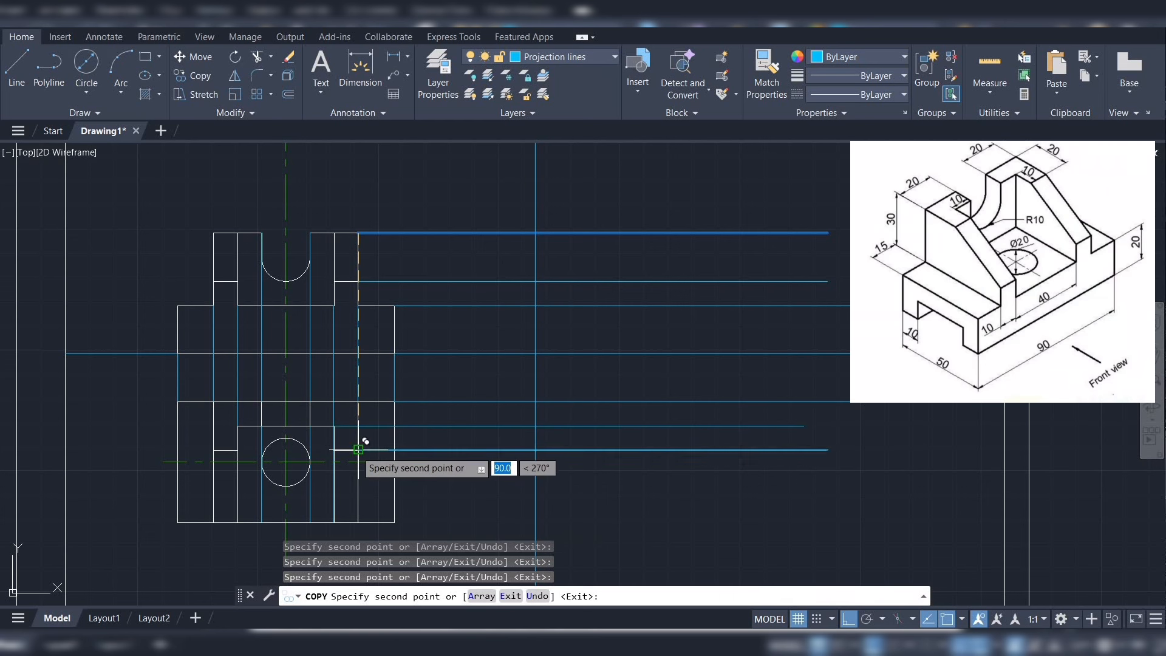
click(358, 449)
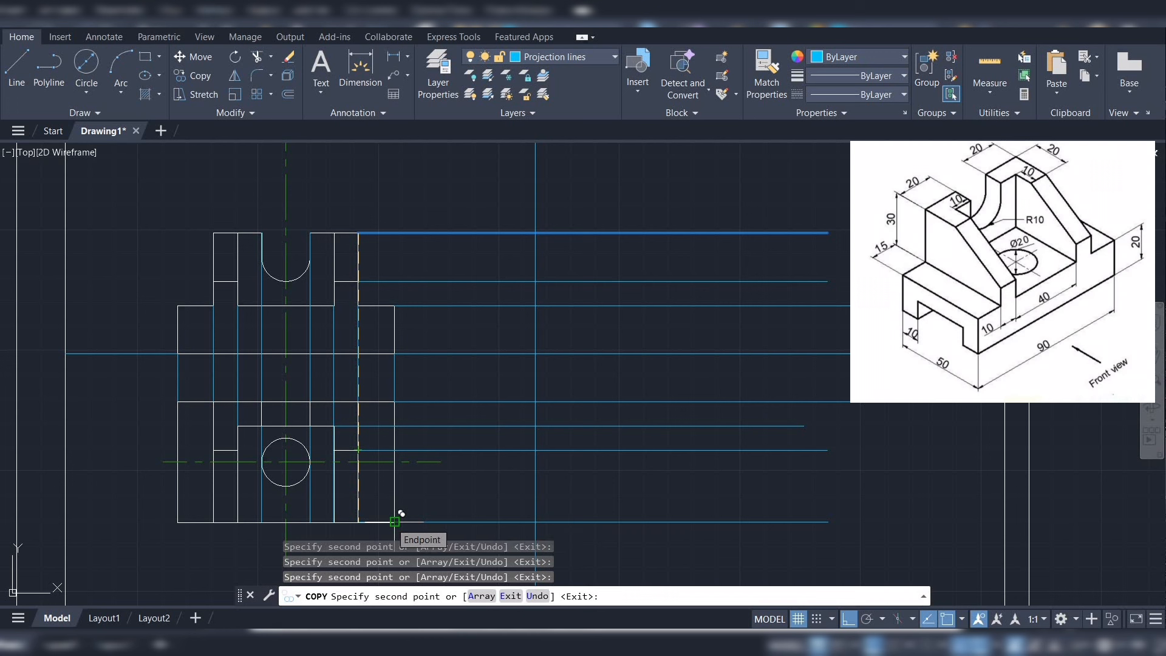
click(394, 521)
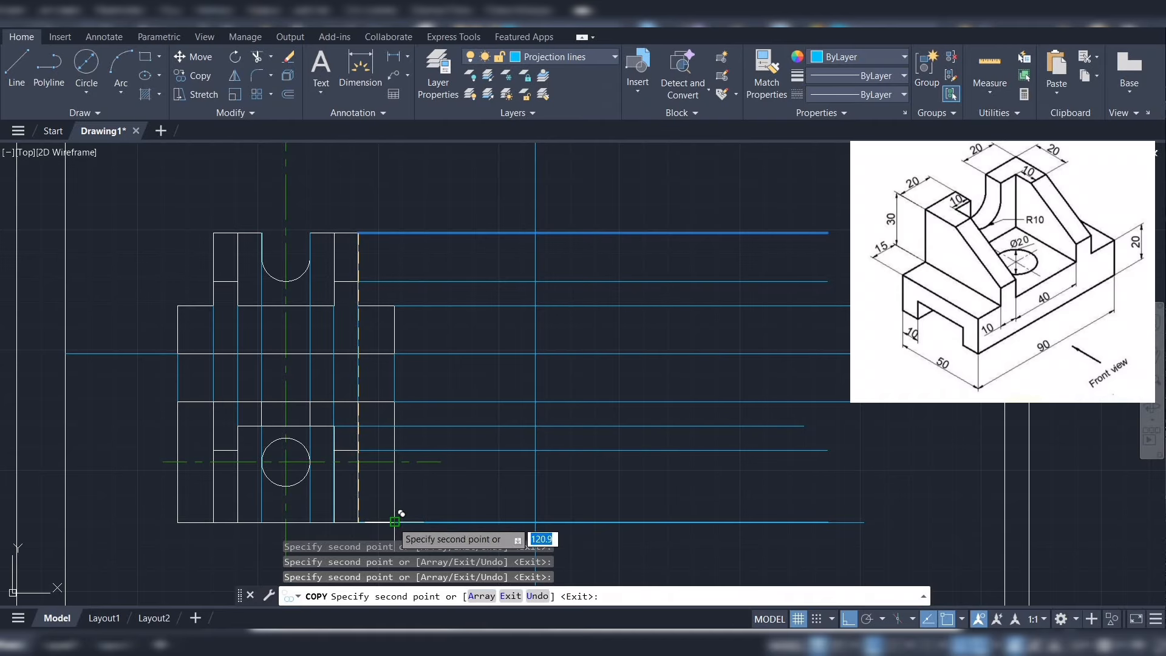
key(Escape)
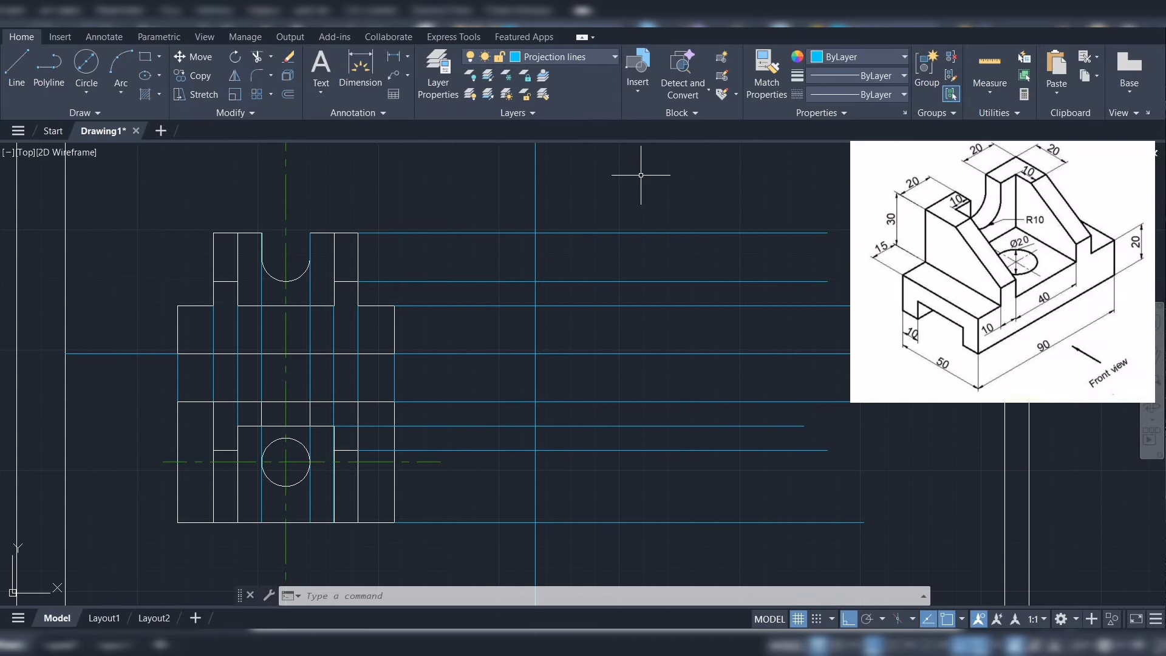
Enable polar tracking at 45° and draw a mitre line about 118.5 units long at 315° from the intersection of the reference lines
click(868, 619)
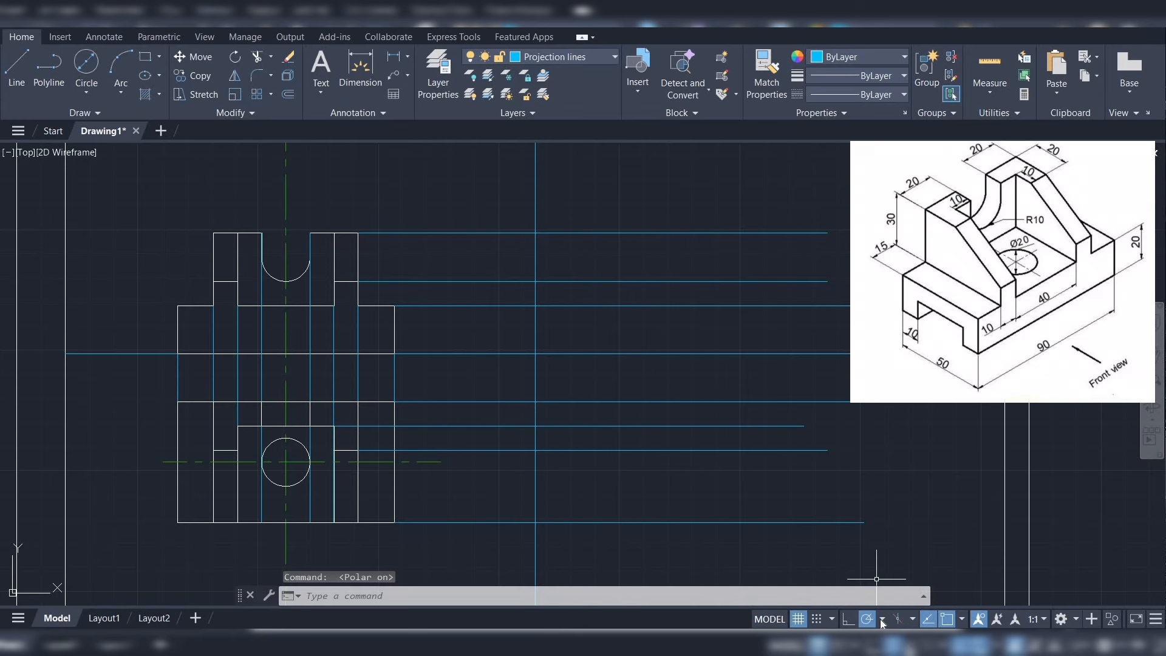
click(882, 619)
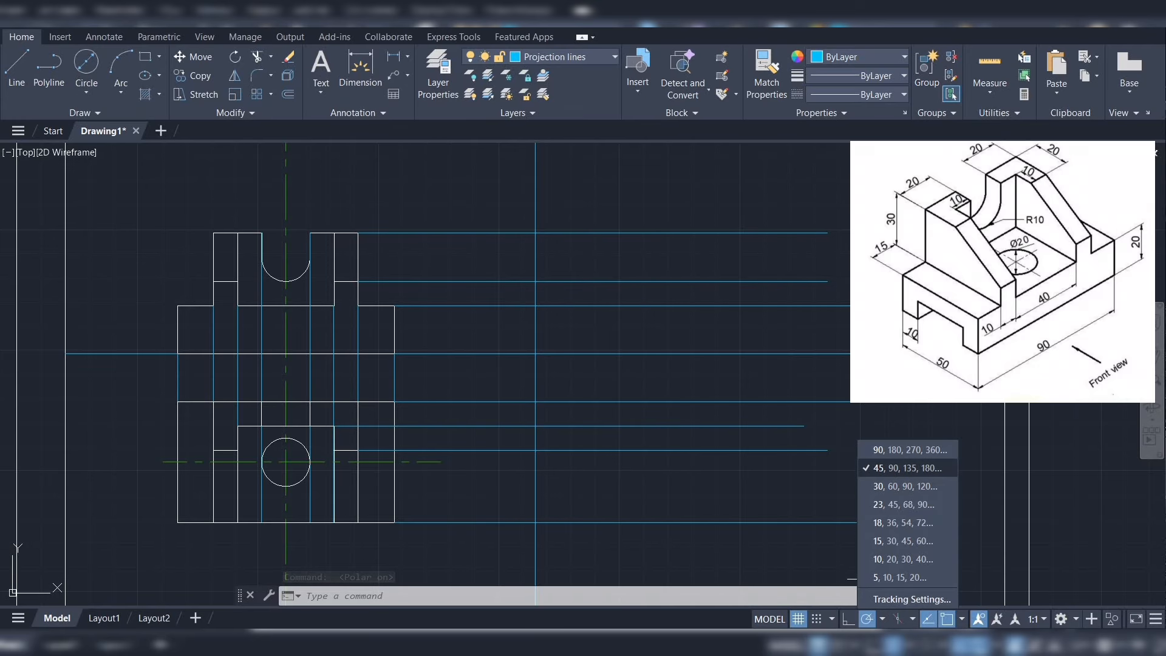
click(889, 469)
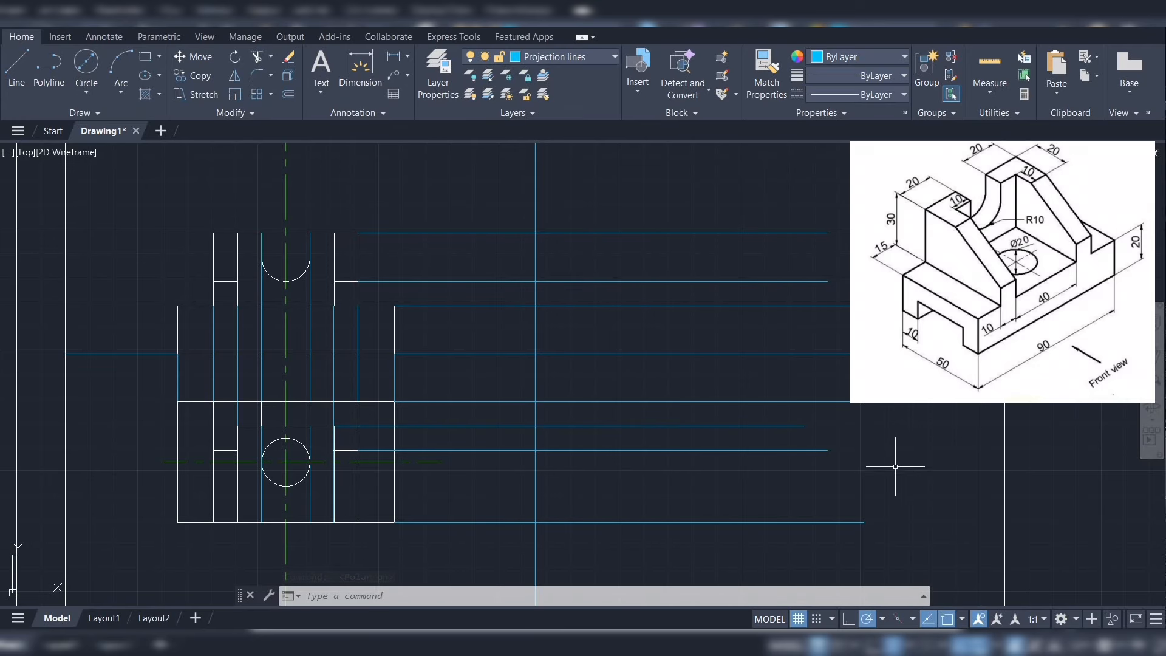
click(17, 68)
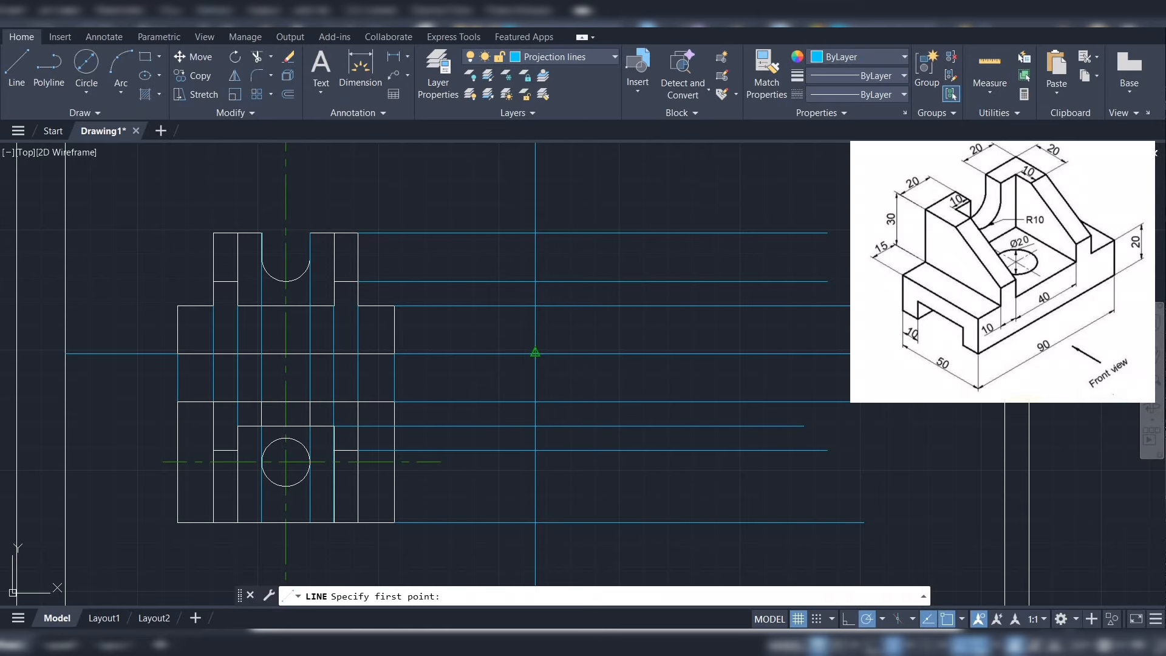
click(535, 354)
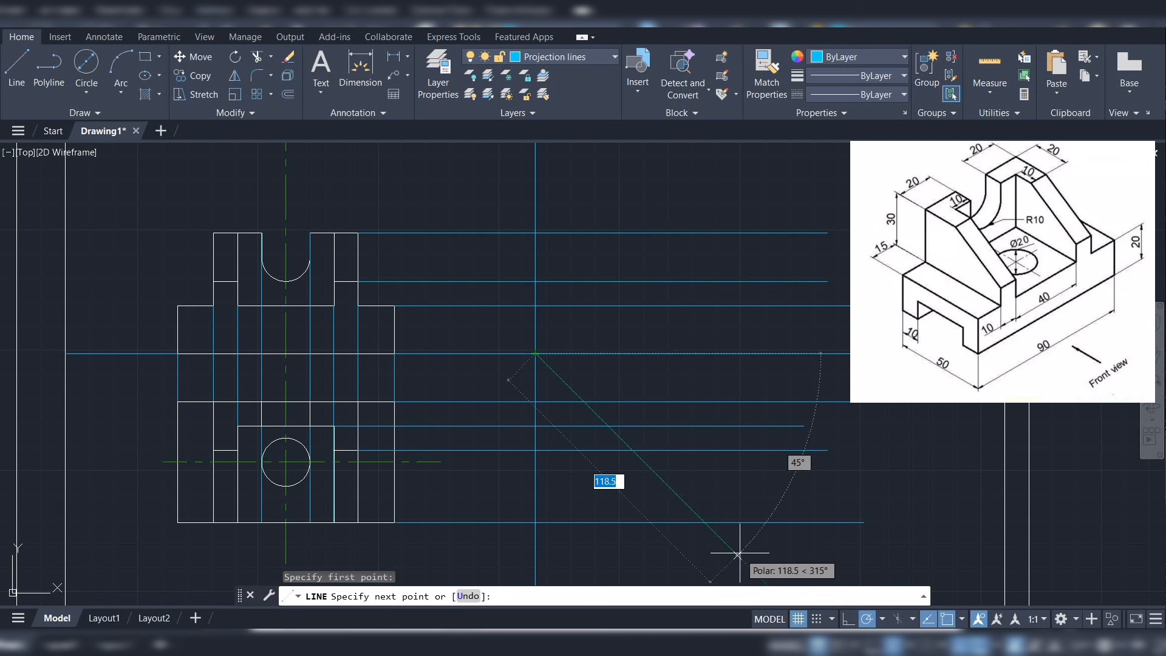
click(737, 554)
key(Escape)
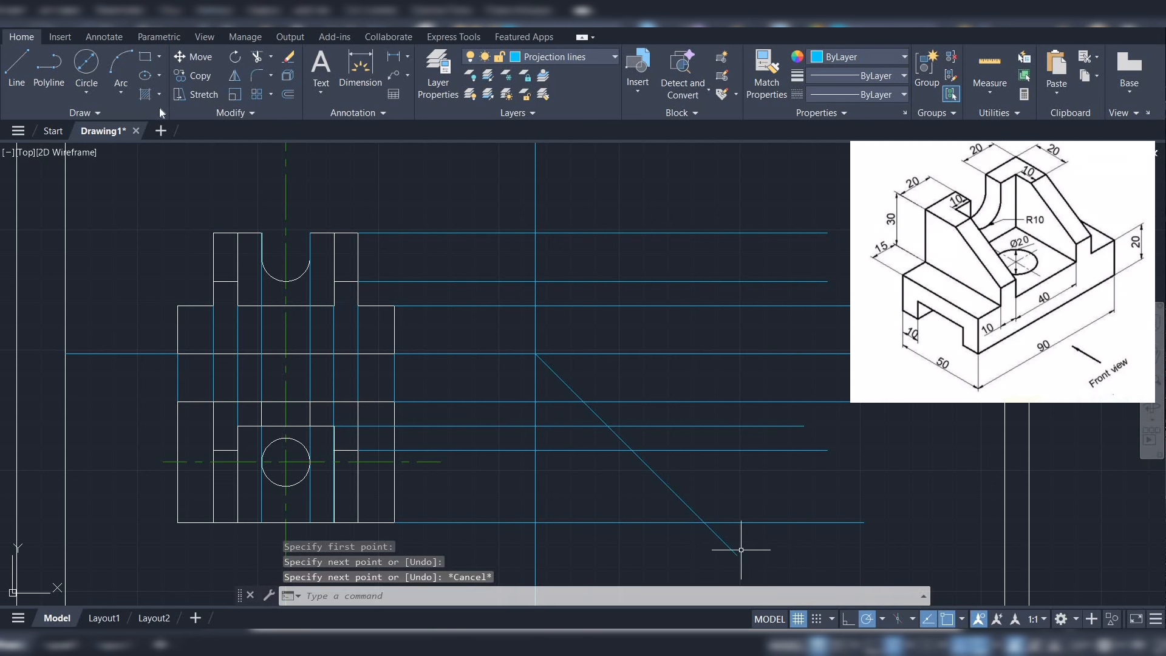
Trim the four top-view projection lines where they extend beyond the 45° mitre line
click(257, 57)
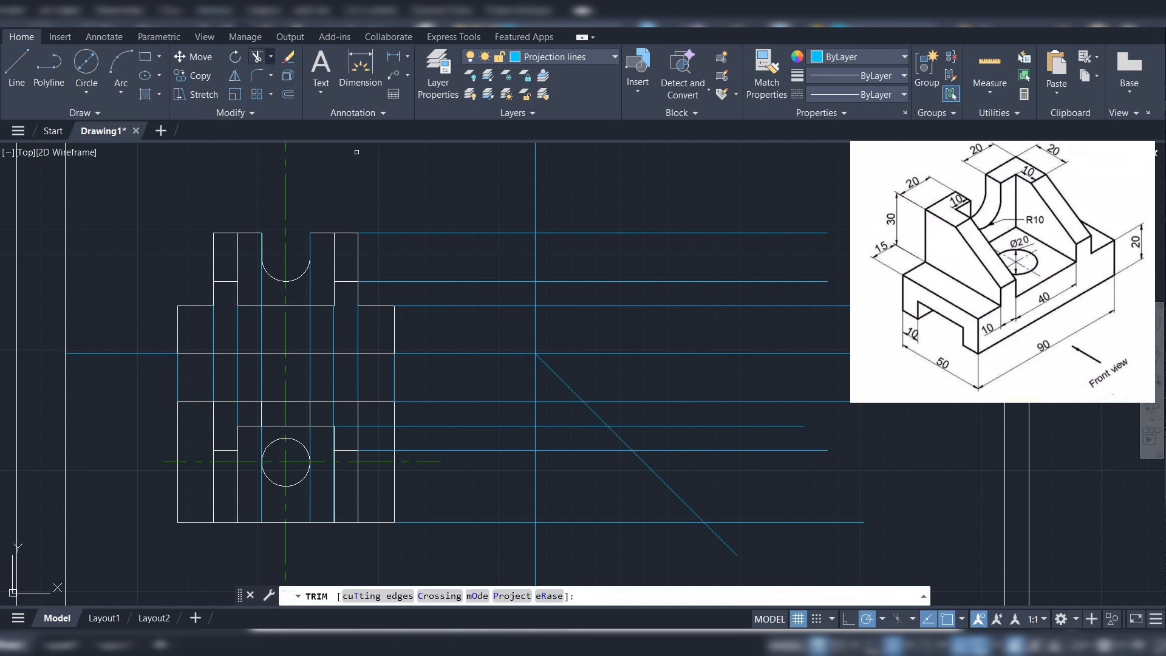
mouse_move(872, 520)
mouse_down()
mouse_move(850, 391)
mouse_move(716, 443)
mouse_move(829, 547)
mouse_up()
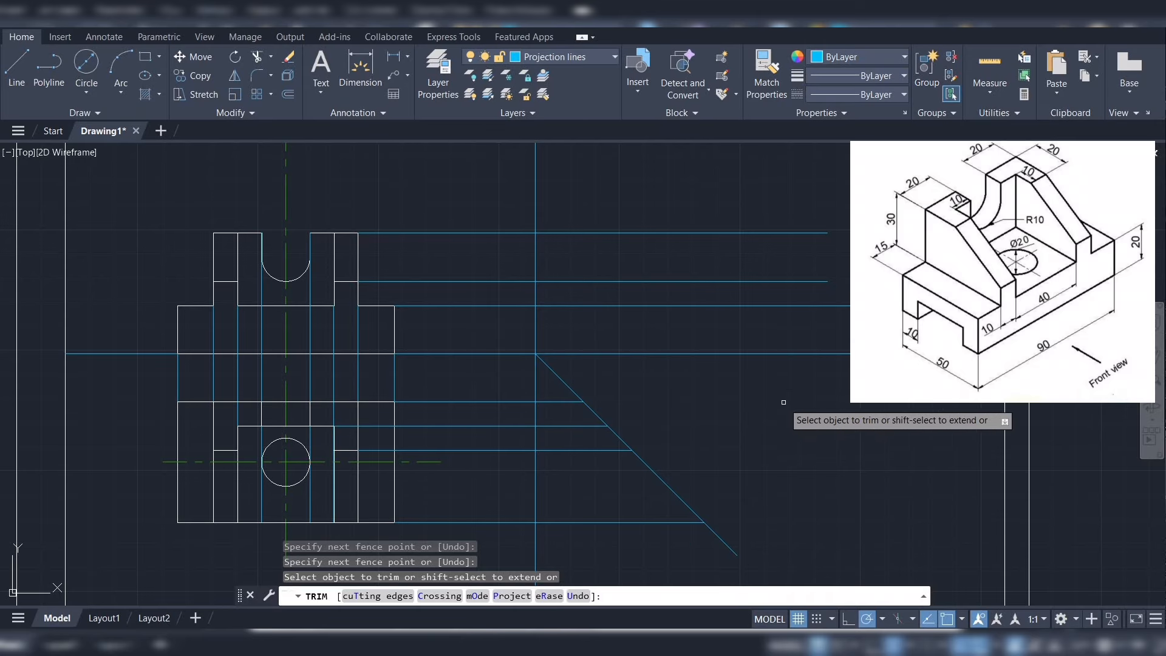
key(Escape)
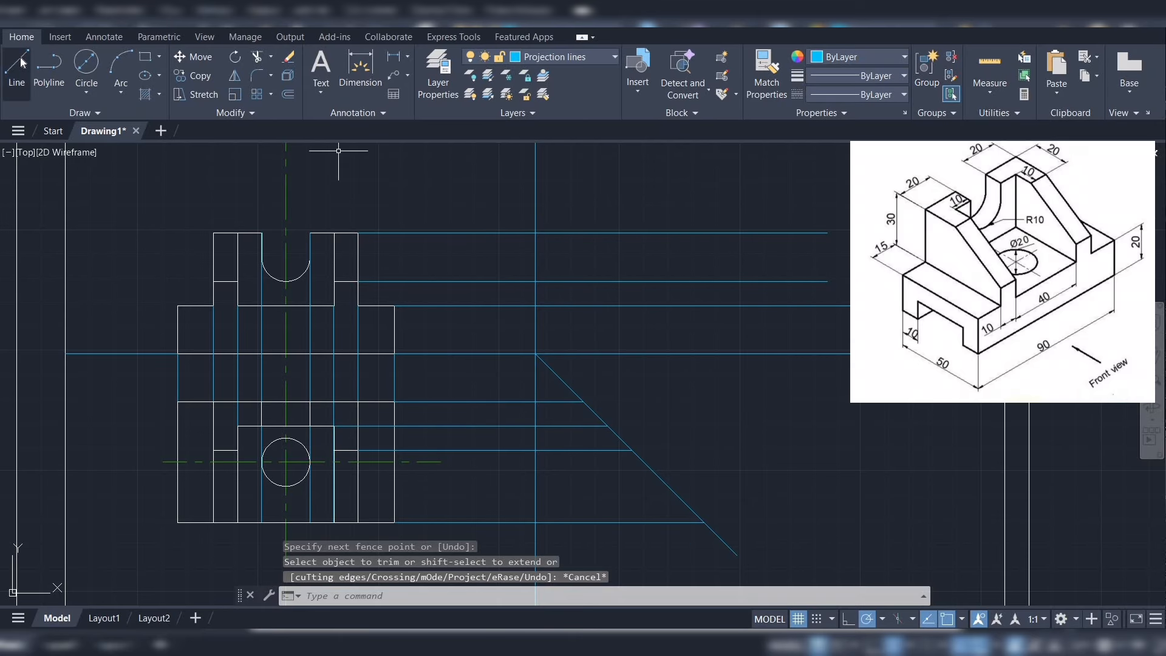
click(20, 57)
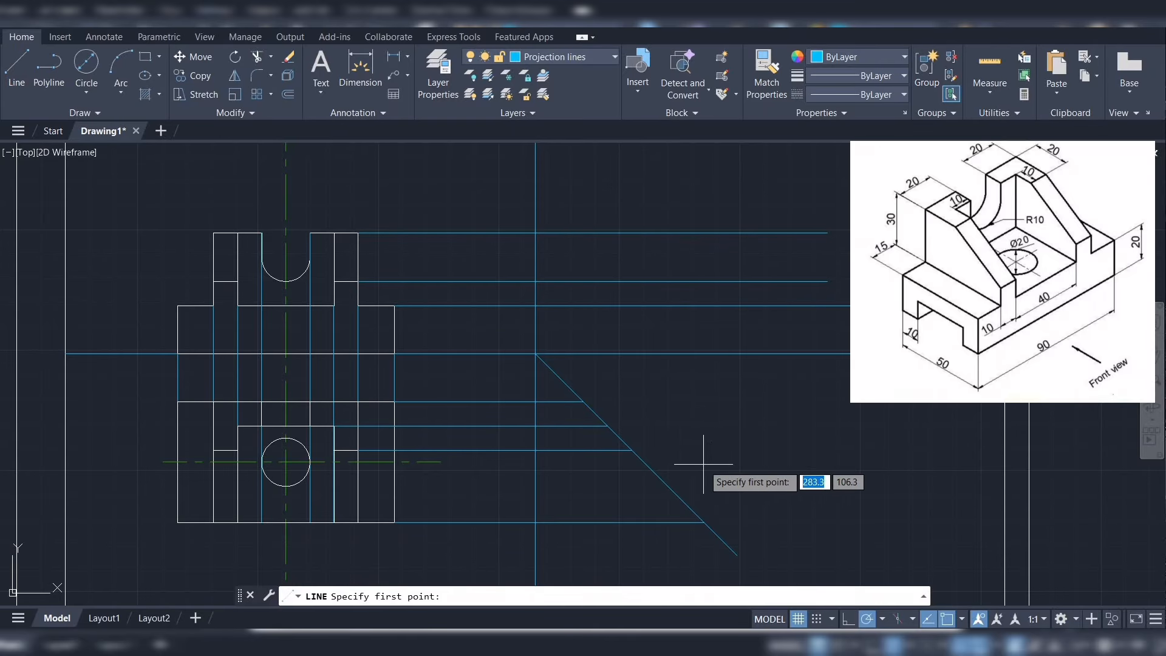
click(704, 521)
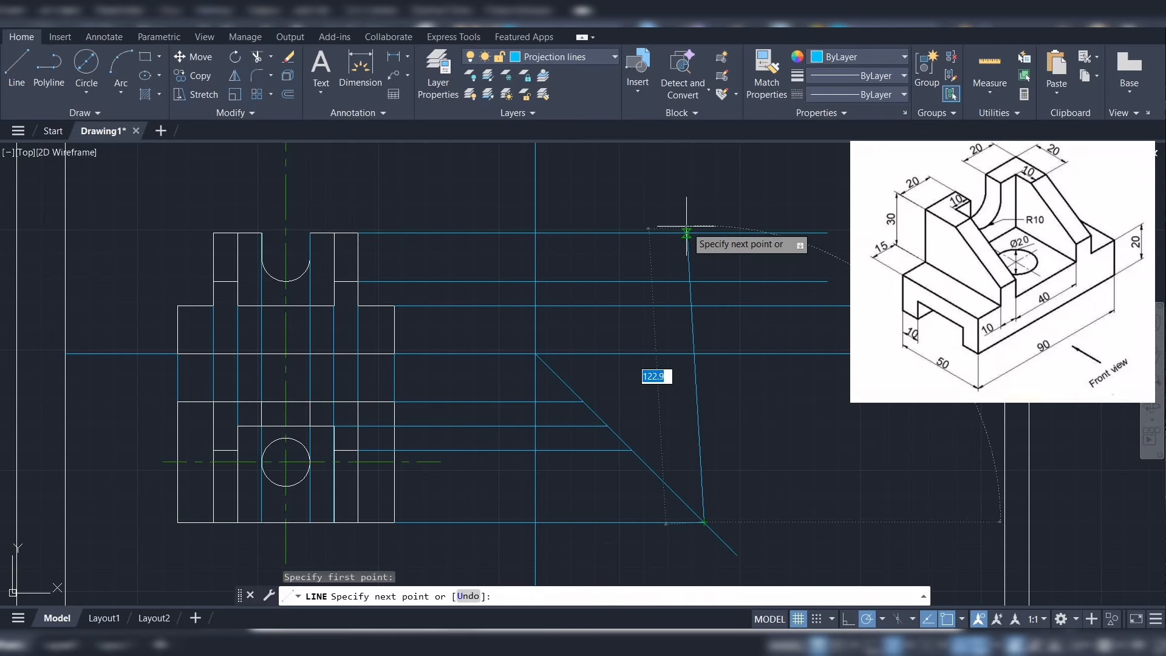
key(Escape)
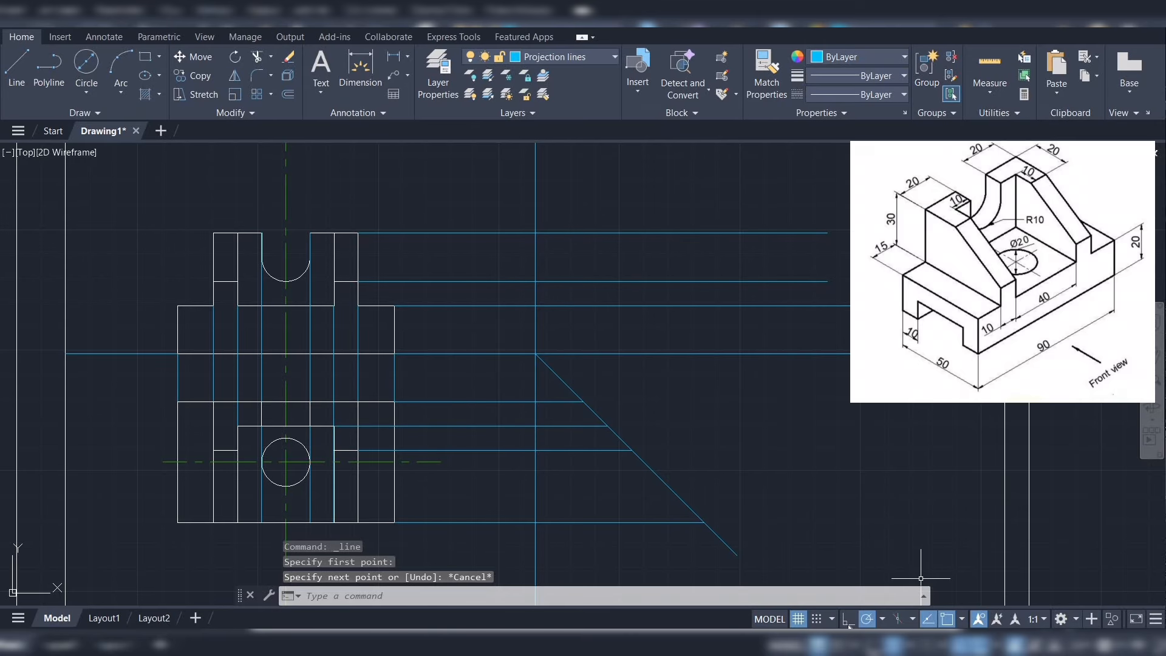
Turn on Ortho and draw a vertical projection line from the lowest projector's mitre-line intersection to just above the top horizontal projector
click(848, 622)
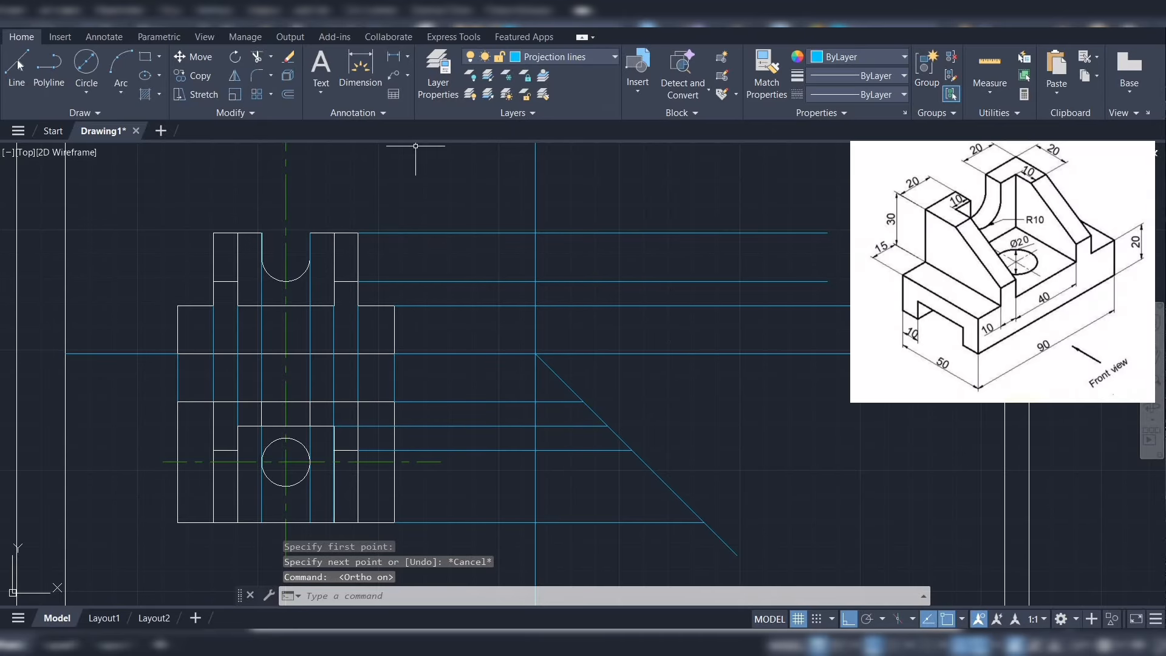
click(16, 66)
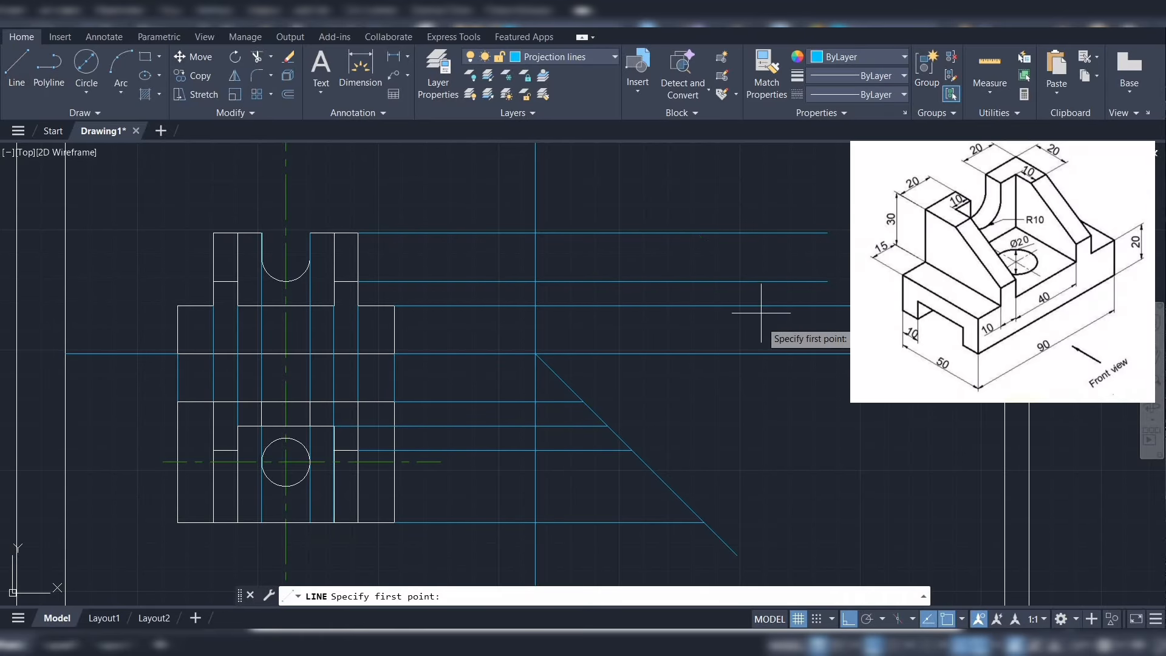
click(704, 521)
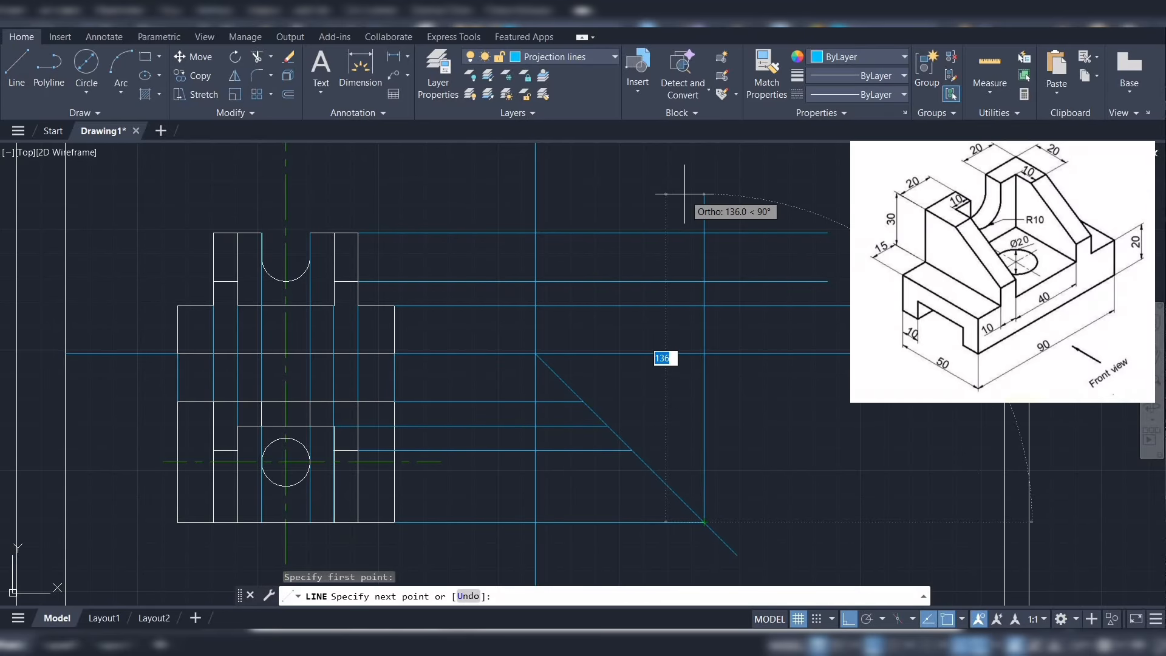
click(702, 208)
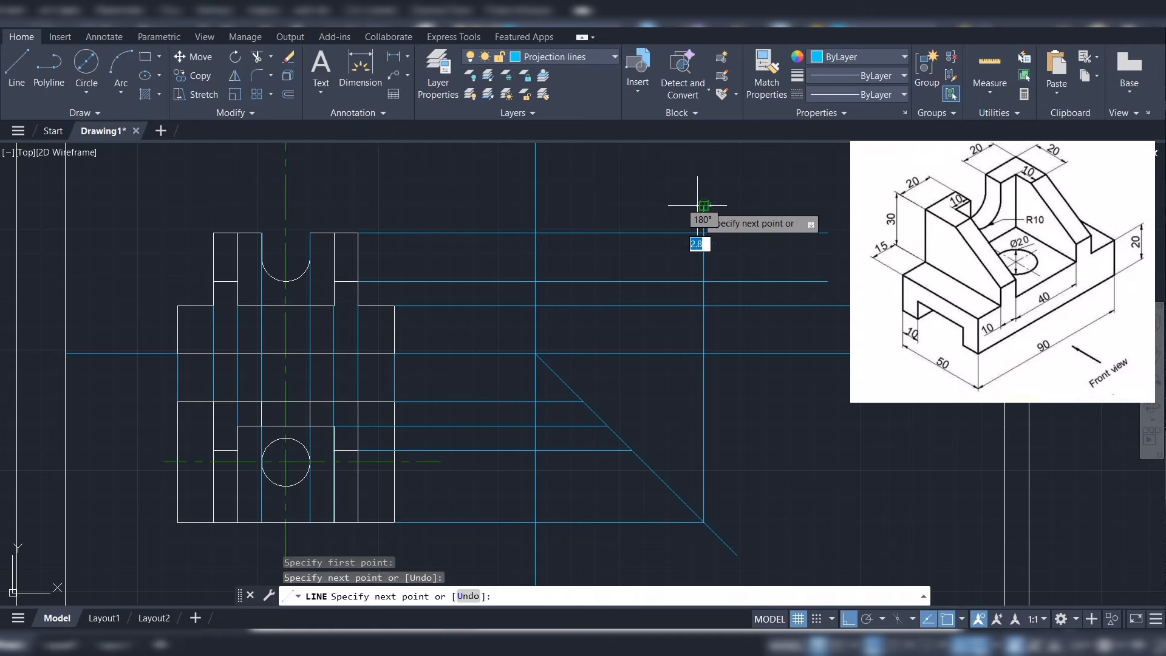
key(Escape)
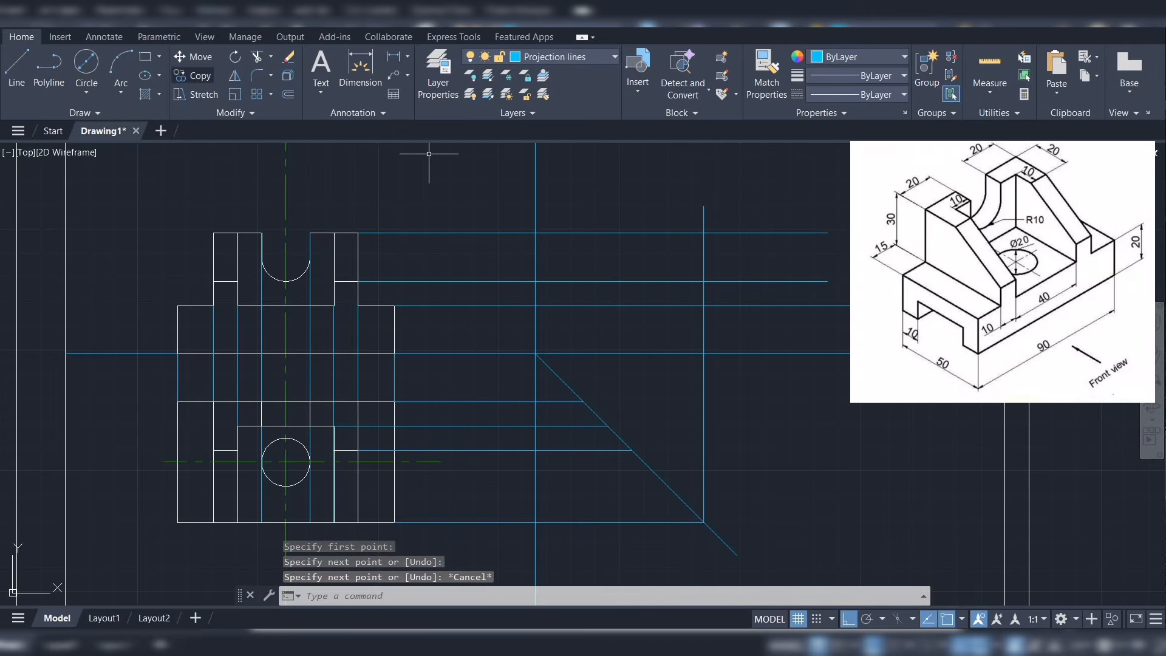
Copy the vertical projection line from its lower end to the other three projector intersections on the mitre line
text(co)
key(Return)
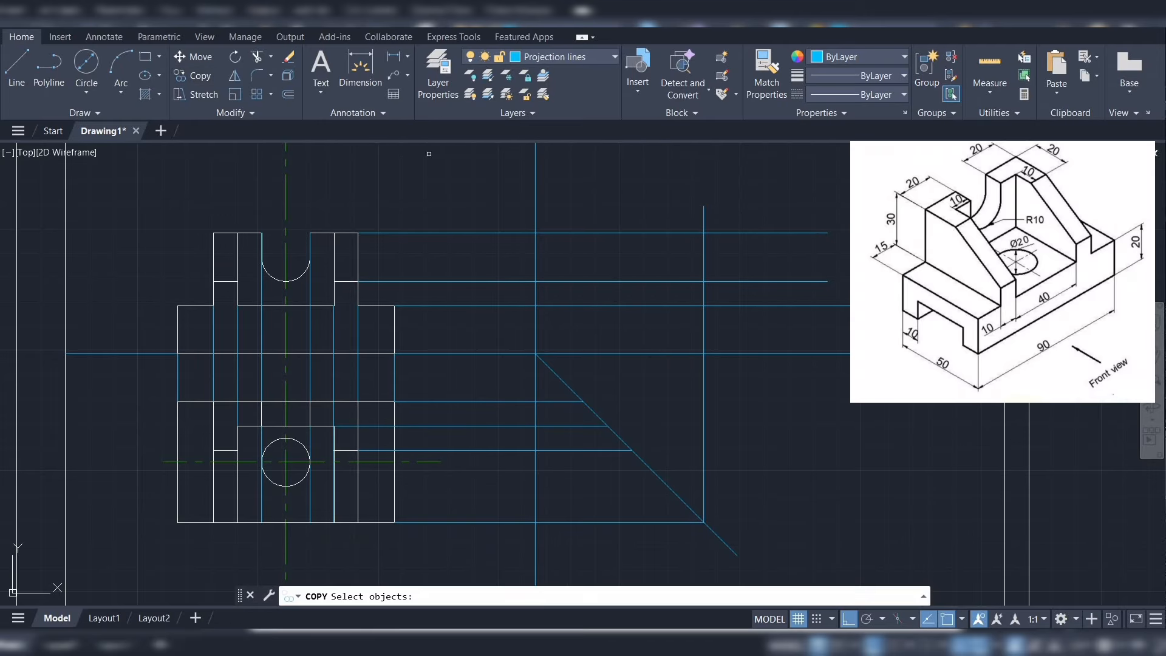
click(704, 438)
key(Return)
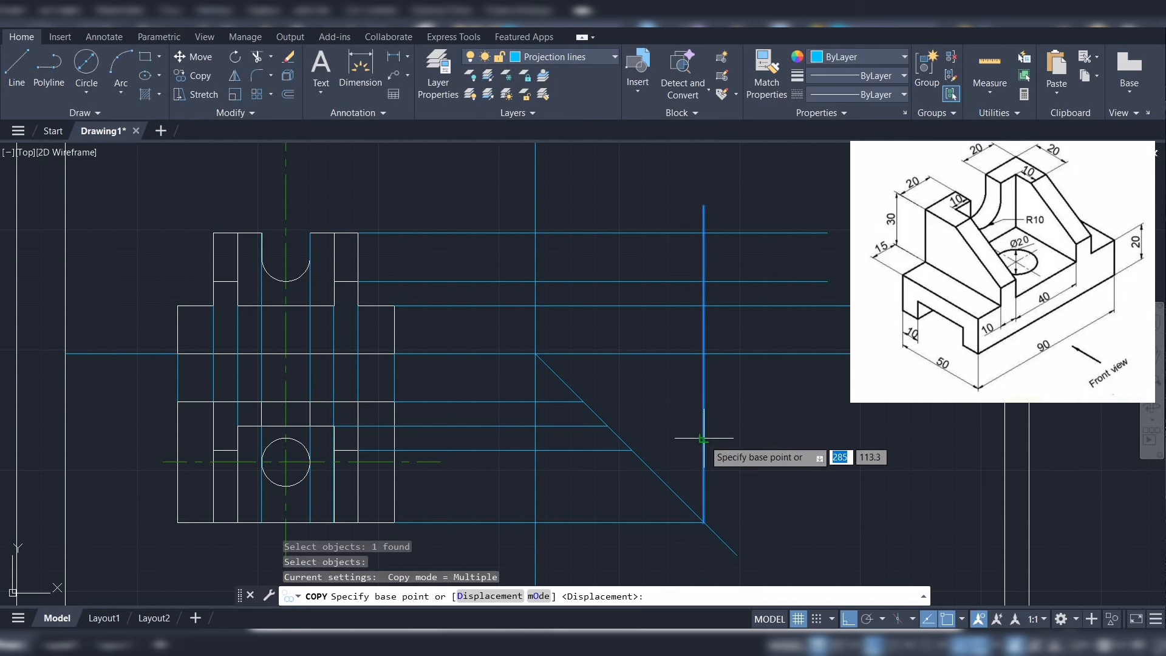
click(703, 522)
click(631, 451)
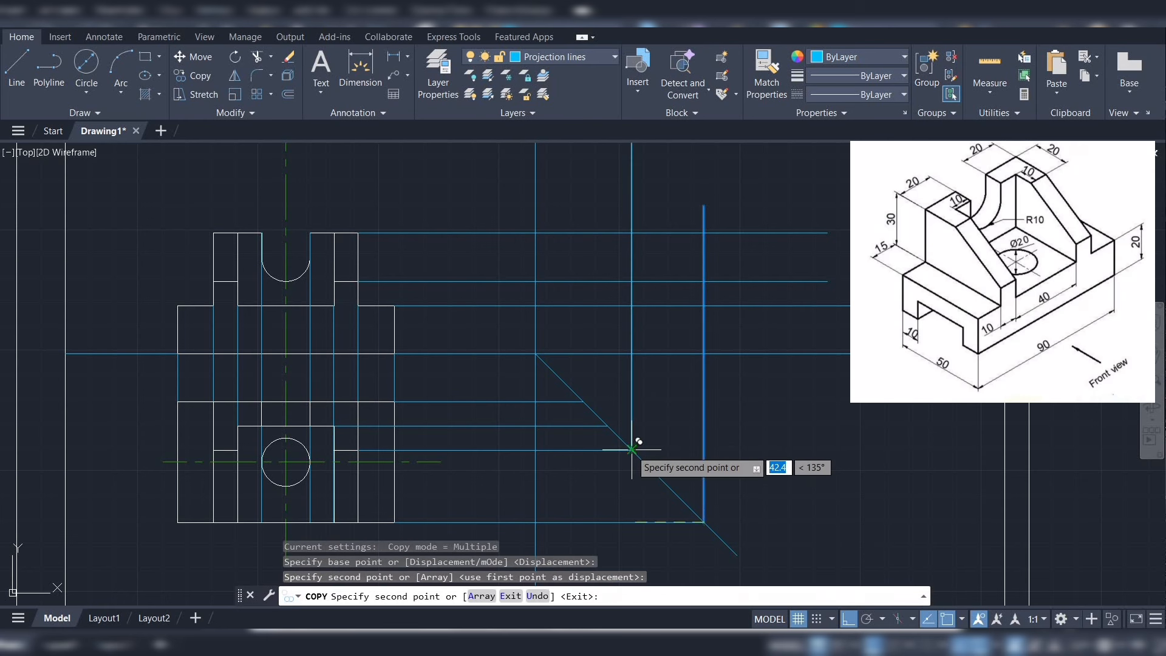
click(607, 426)
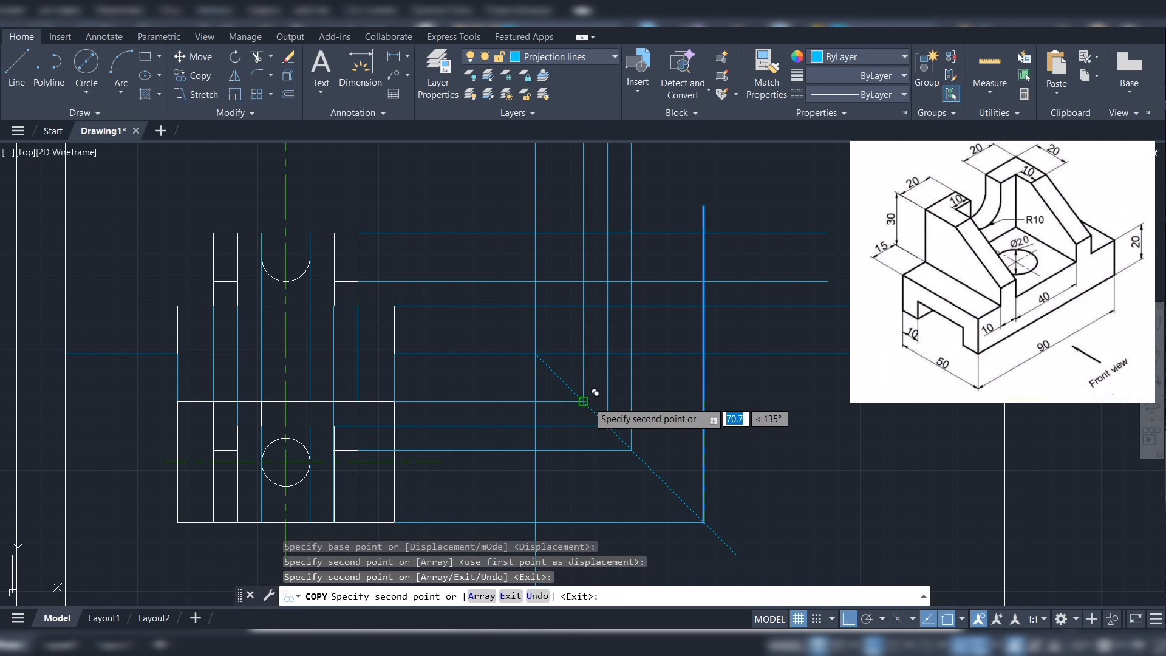
click(583, 401)
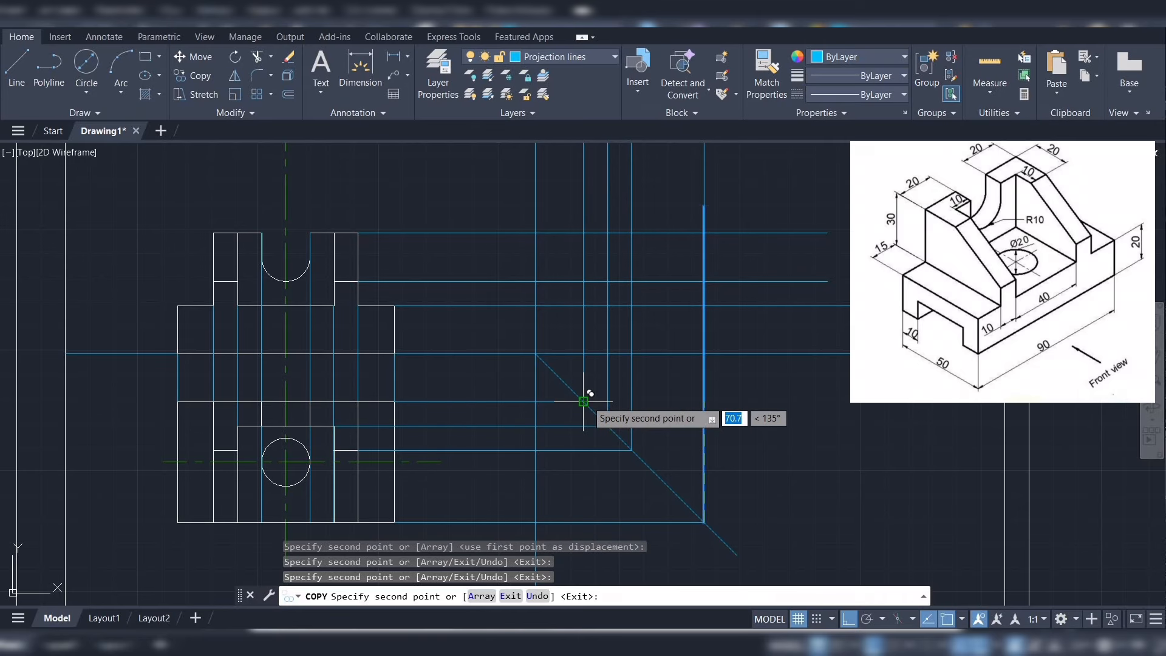
key(Escape)
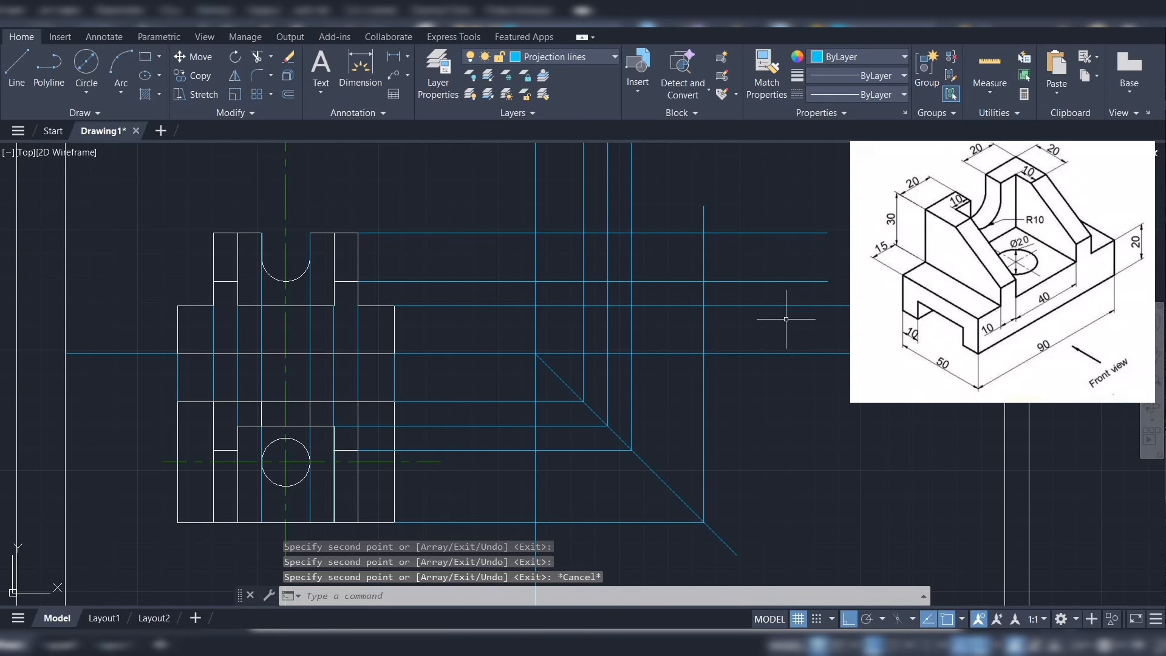
scroll(786, 319, down, 2)
scroll(746, 323, up, 8)
scroll(500, 402, down, 2)
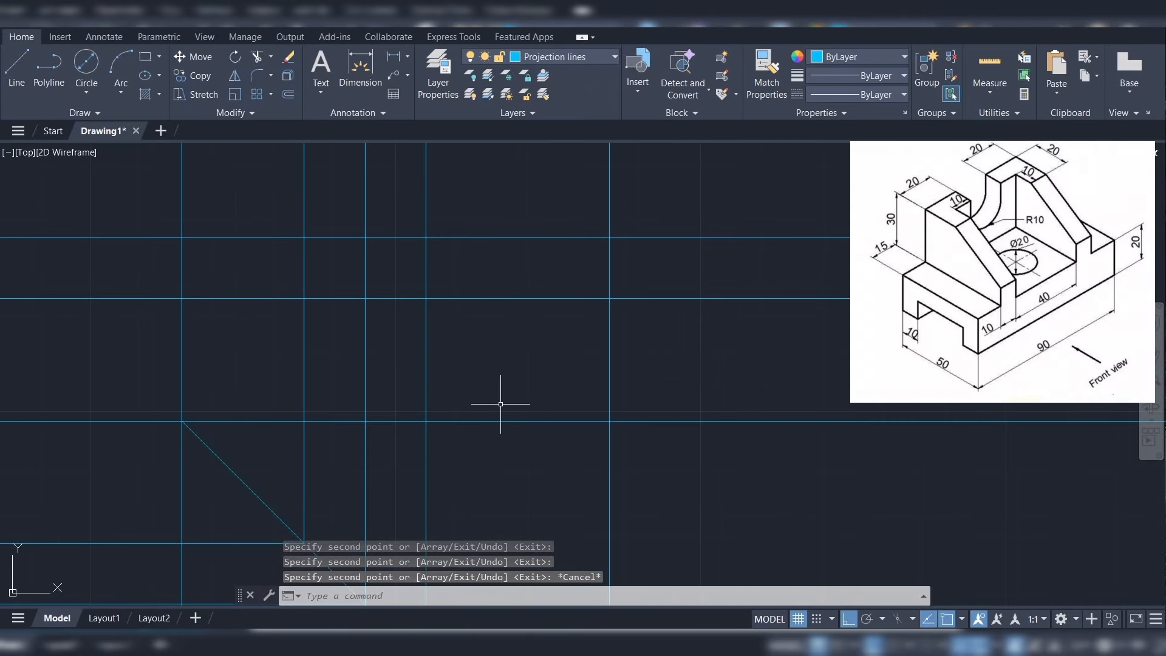
middle_drag(530, 420, 516, 233)
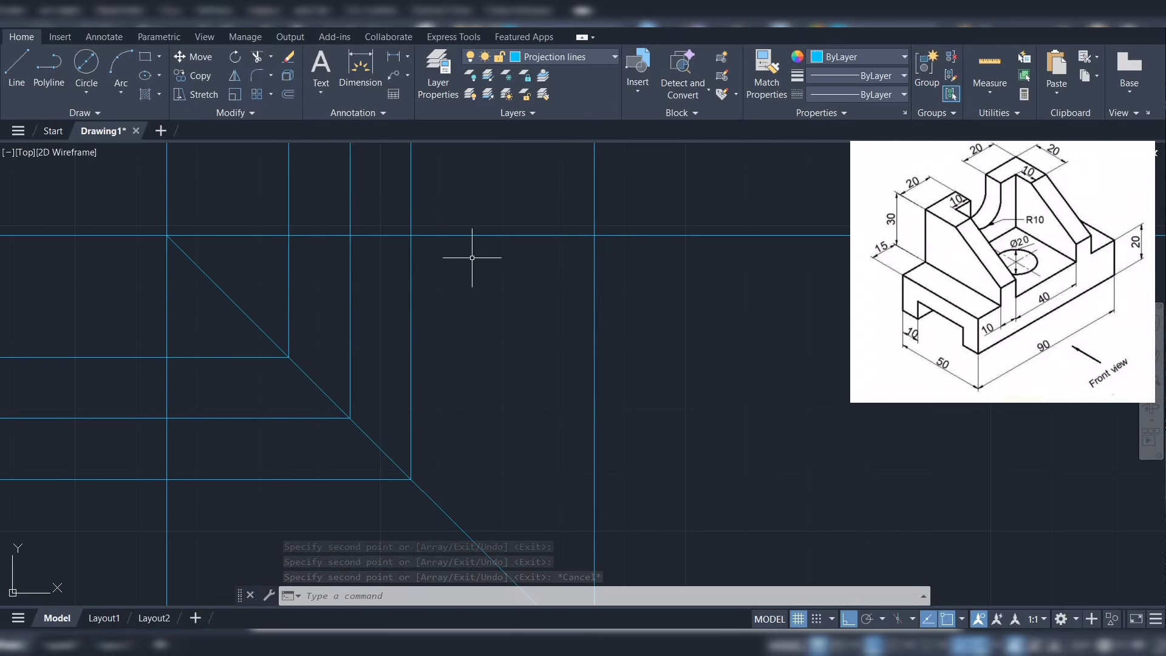
scroll(489, 262, down, 2)
middle_drag(494, 286, 494, 512)
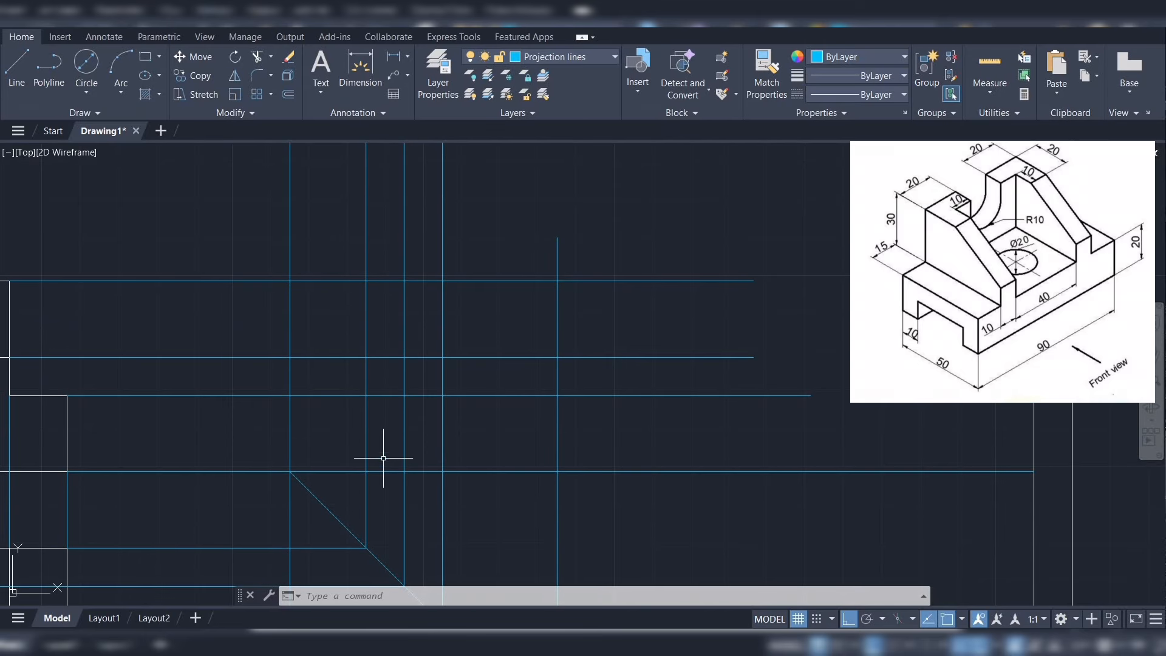
scroll(536, 274, down, 2)
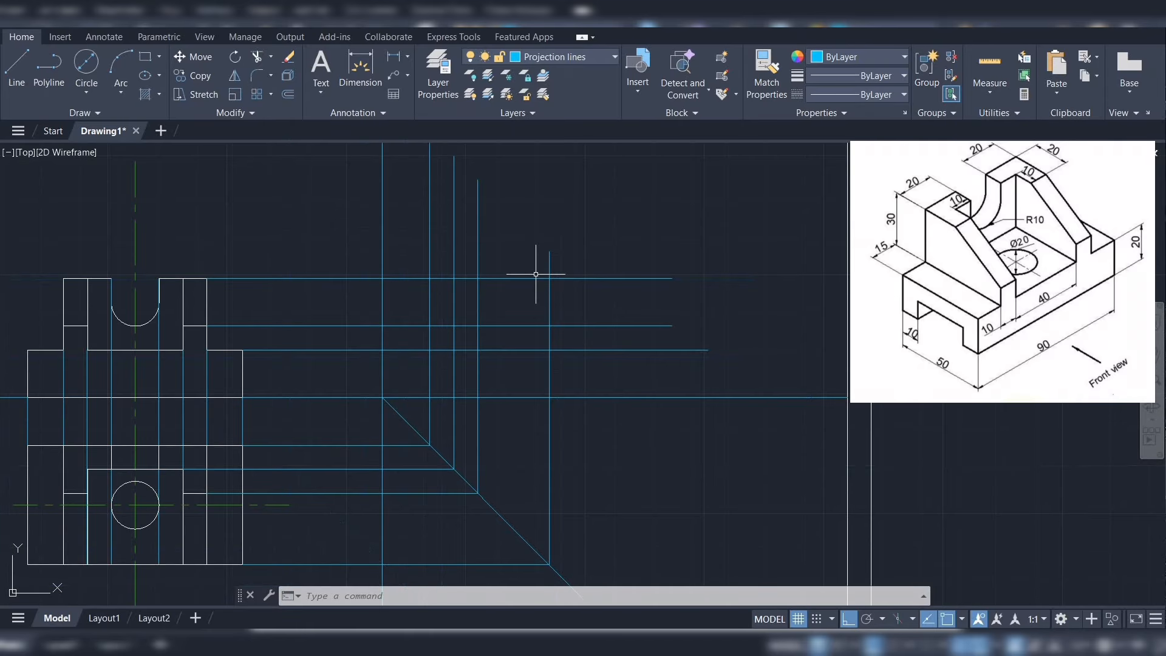
Trim the projection line ends that extend above the topmost horizontal projector and beyond the outermost vertical projector of the side view
click(258, 56)
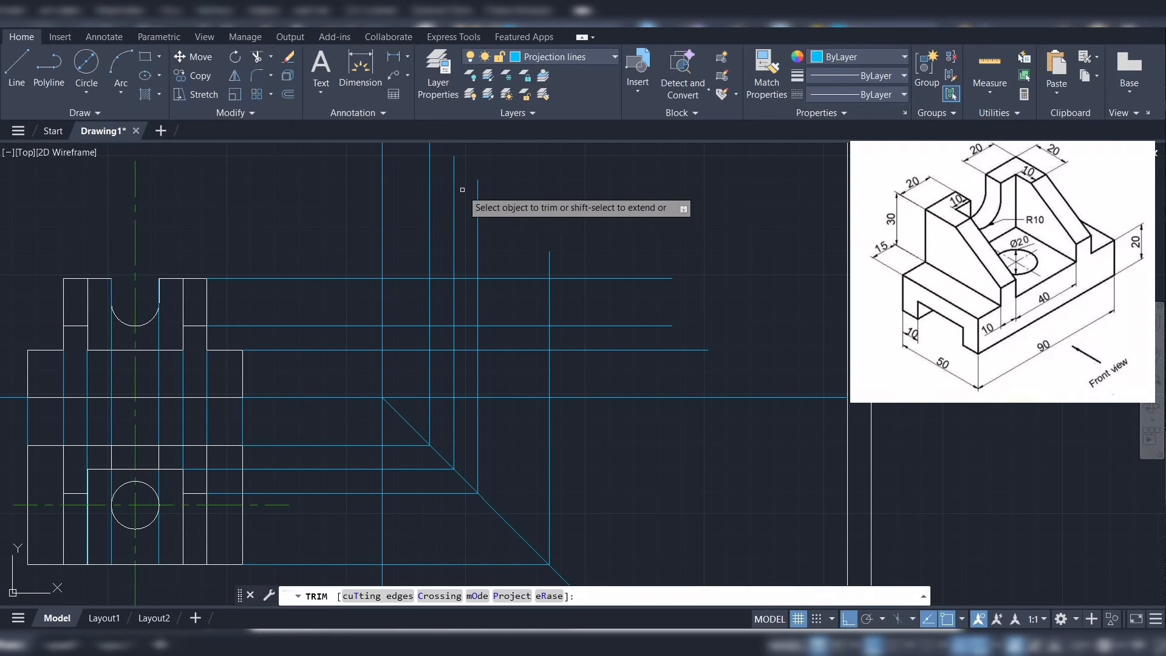
mouse_move(416, 183)
mouse_down()
mouse_move(538, 201)
mouse_move(630, 261)
mouse_move(635, 346)
mouse_move(654, 356)
mouse_up()
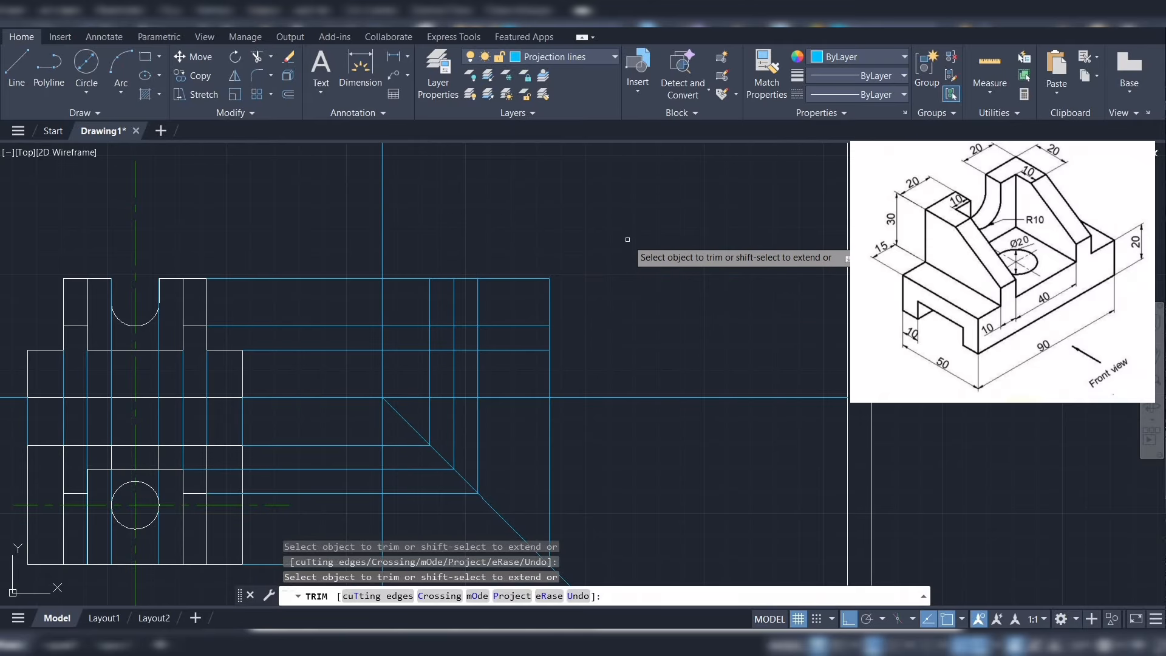
key(Escape)
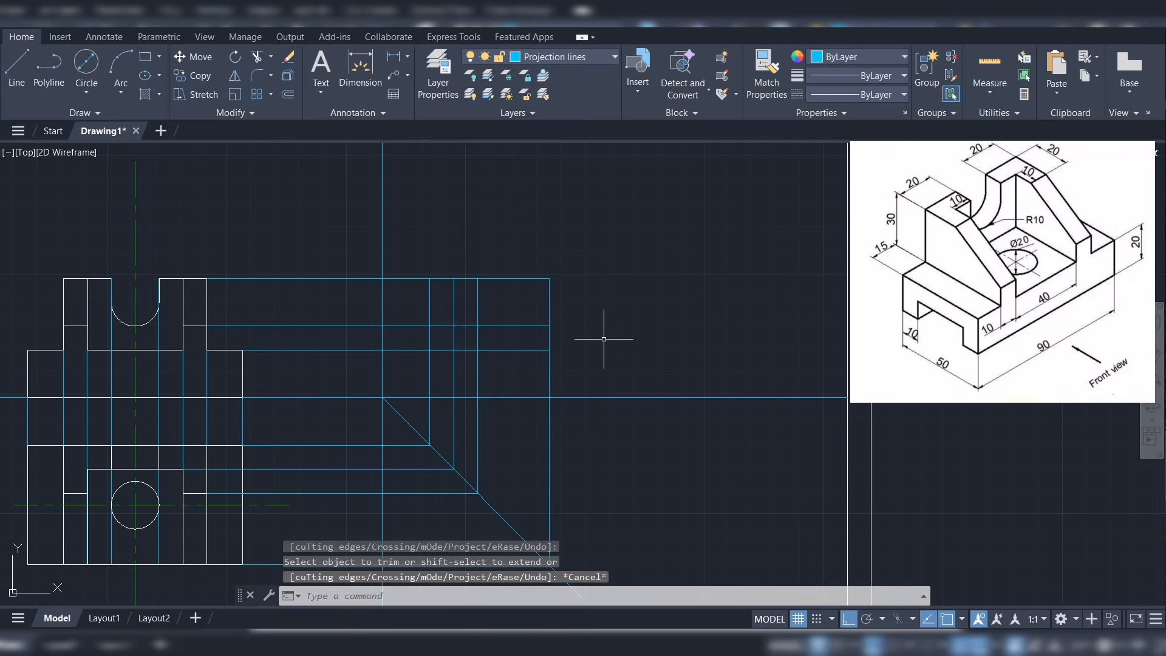
Make layer 0 current and draw the left, top and right edges of the side view's base along the projection lines
mouse_move(604, 339)
middle_down()
mouse_move(643, 286)
mouse_move(667, 291)
middle_up()
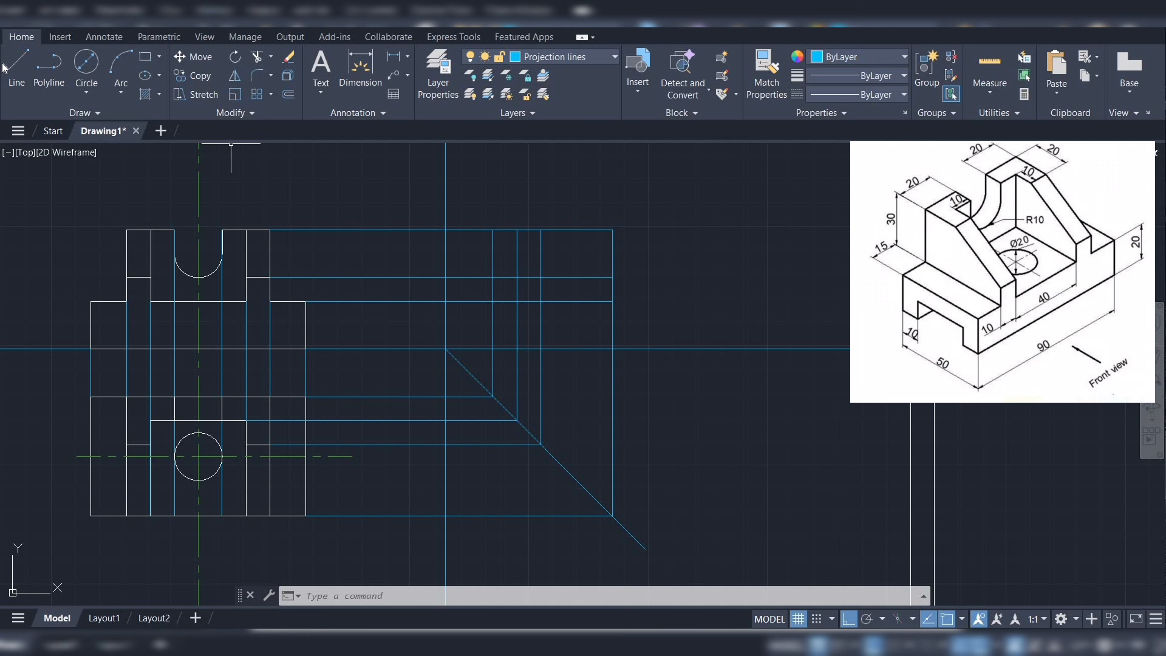
click(595, 56)
click(536, 76)
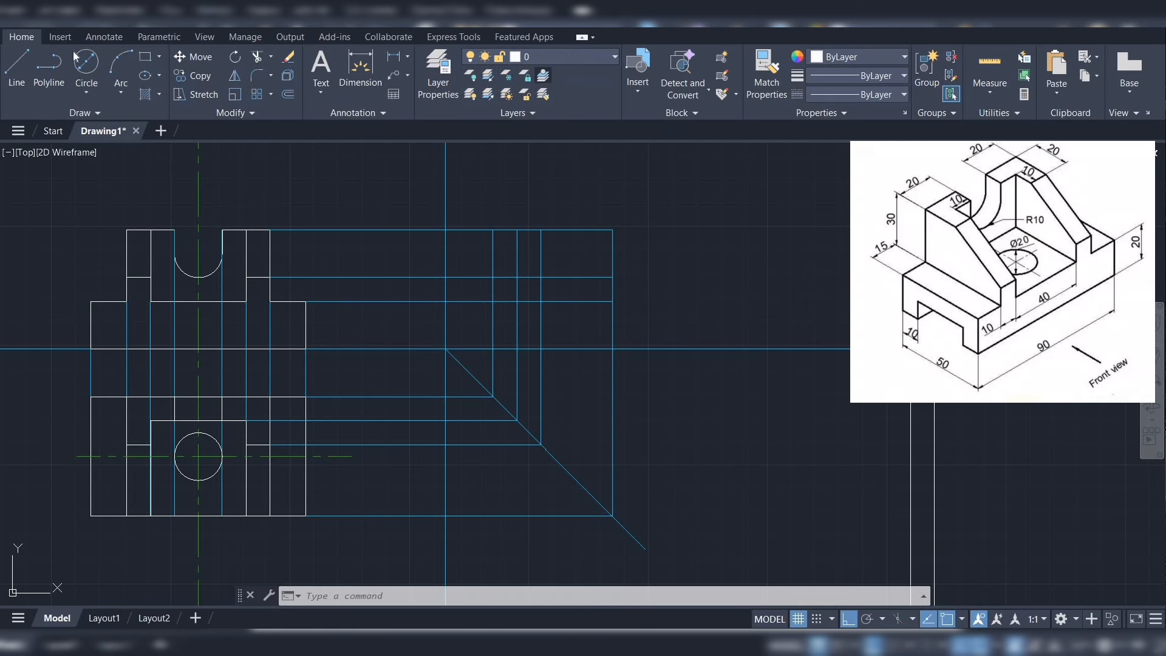
click(11, 72)
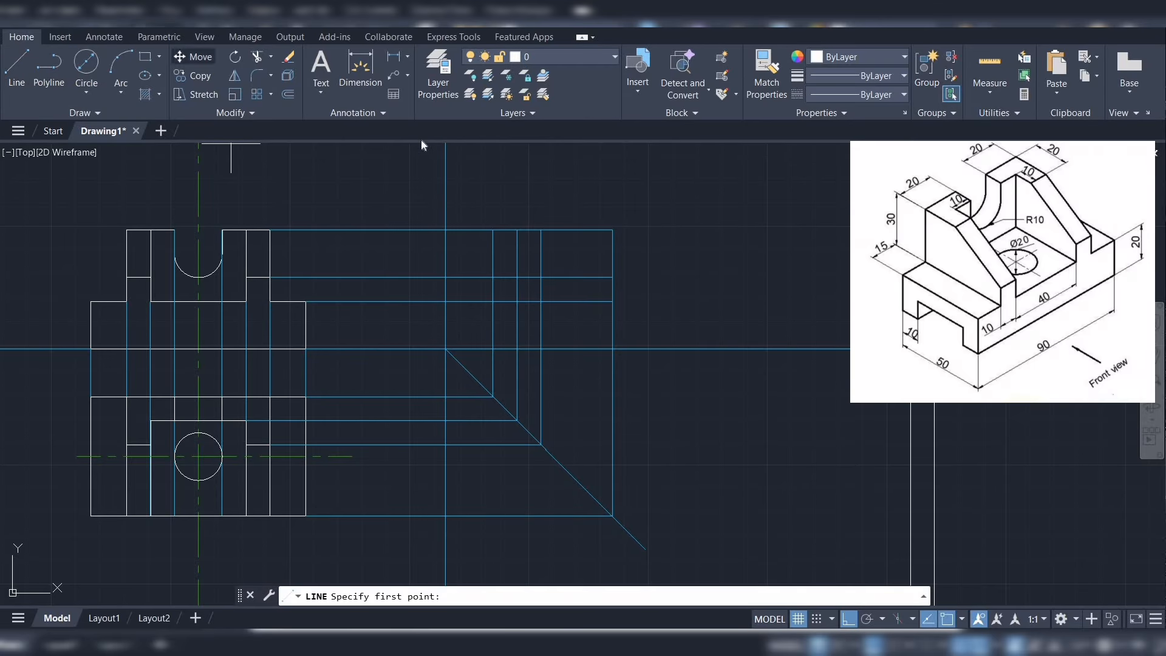
click(493, 349)
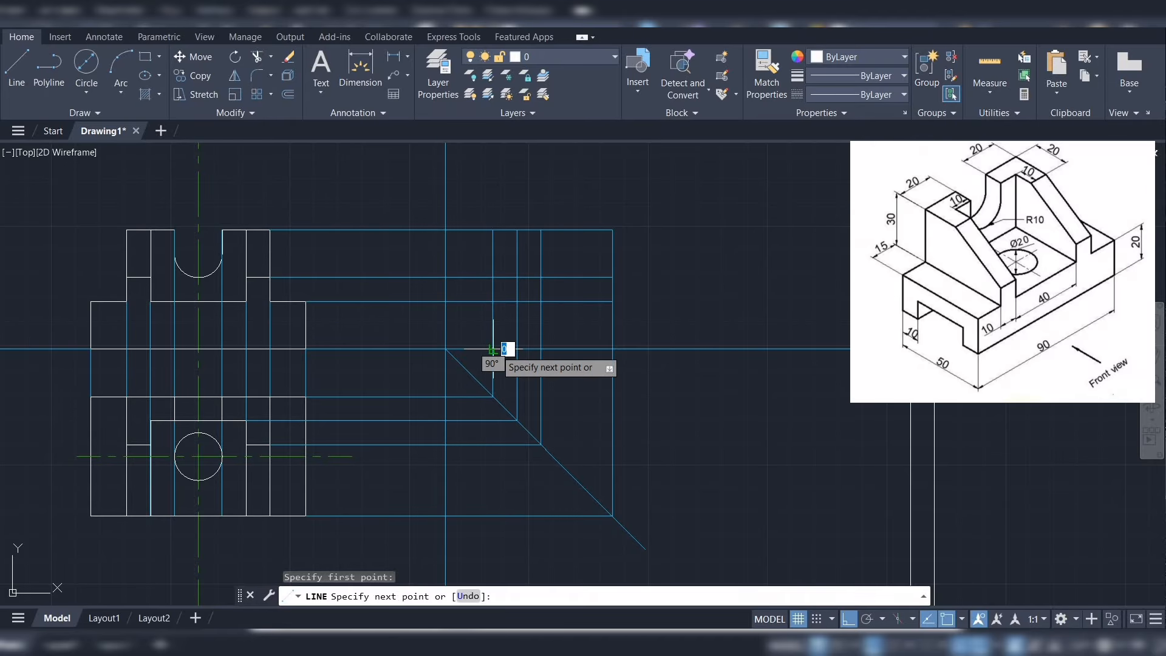
click(494, 301)
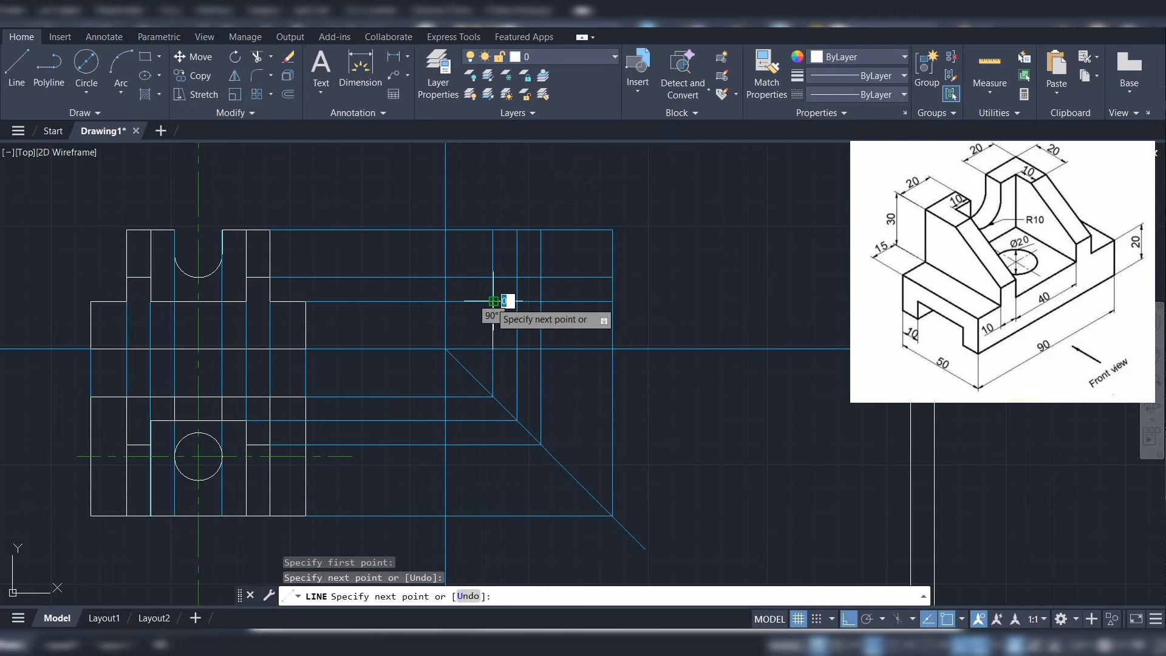
click(612, 302)
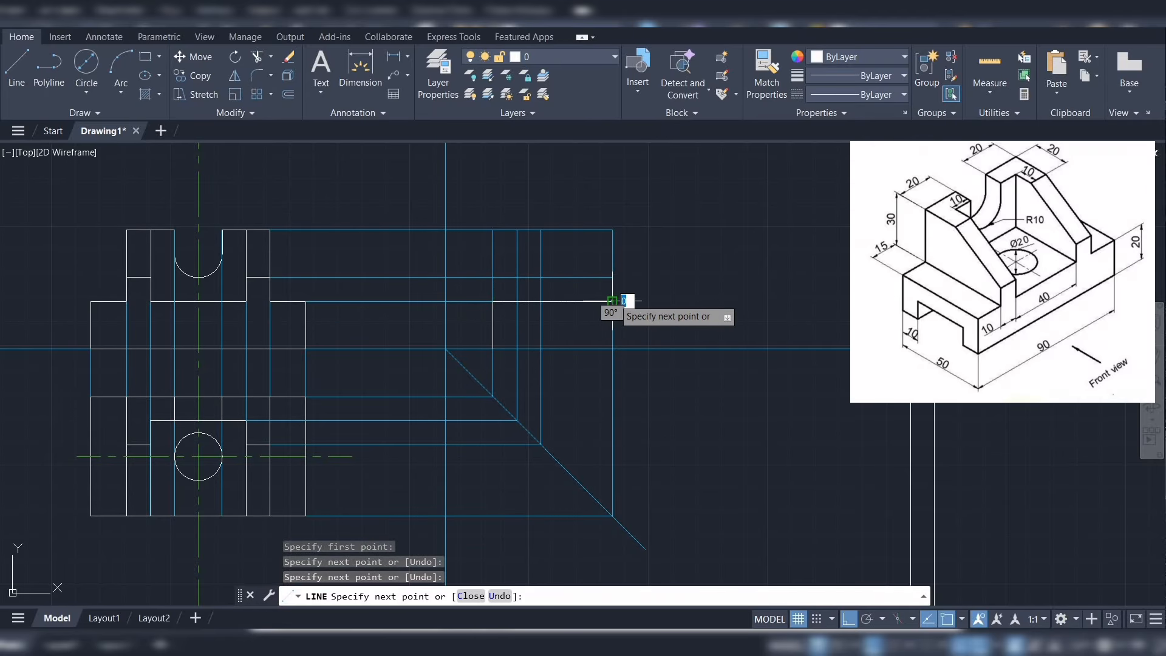
click(612, 349)
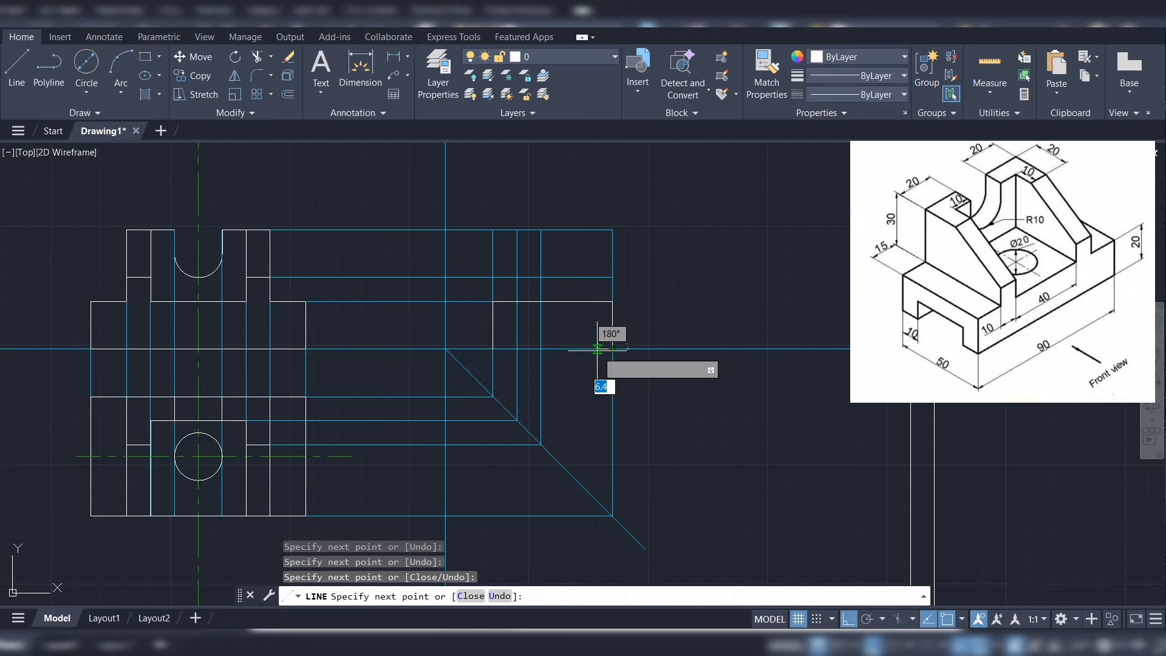
Continue the base outline 10 inward, 10 up and 30 across for the underside slot, down to the base line and back to the start corner
text(1)
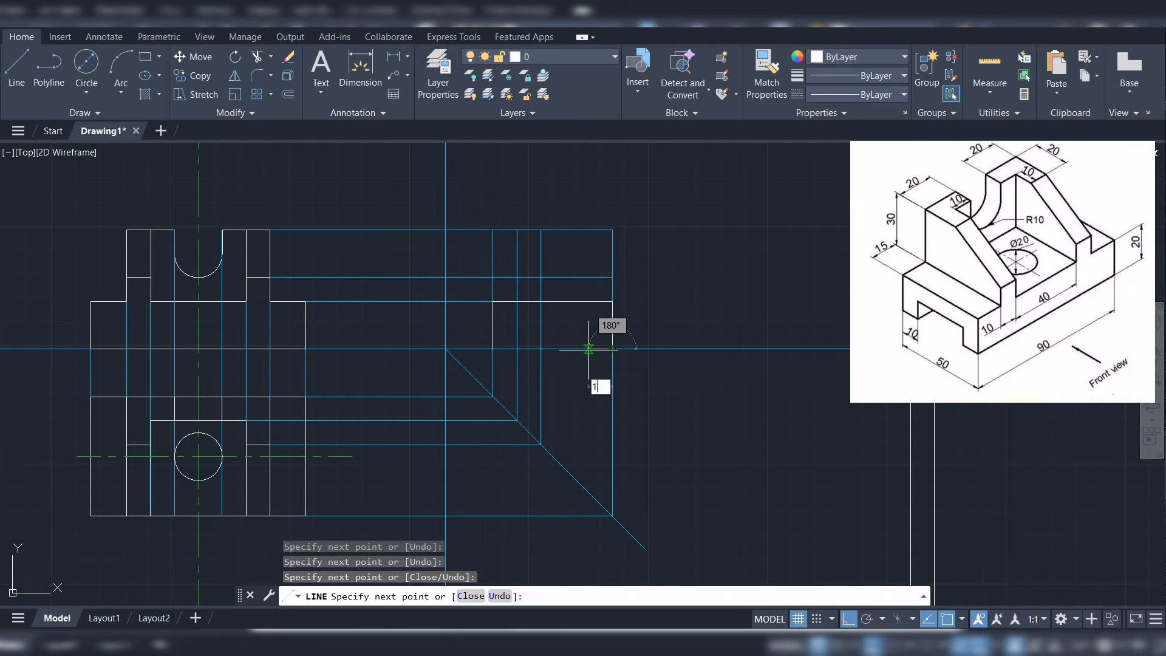
text(0)
key(Return)
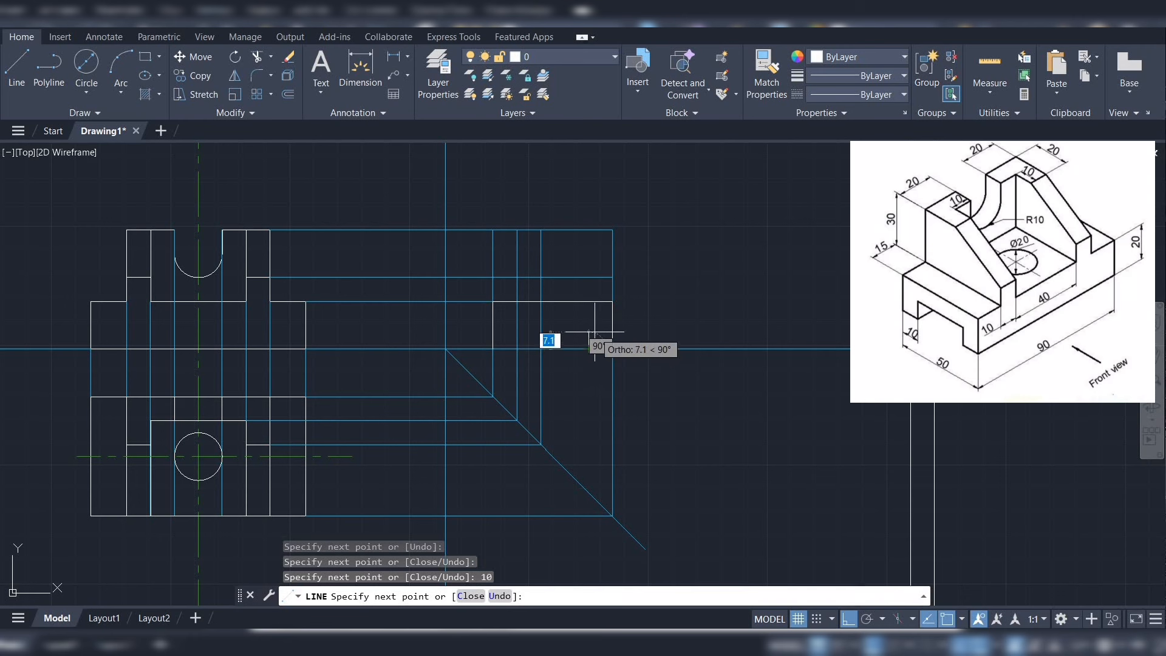
text(10)
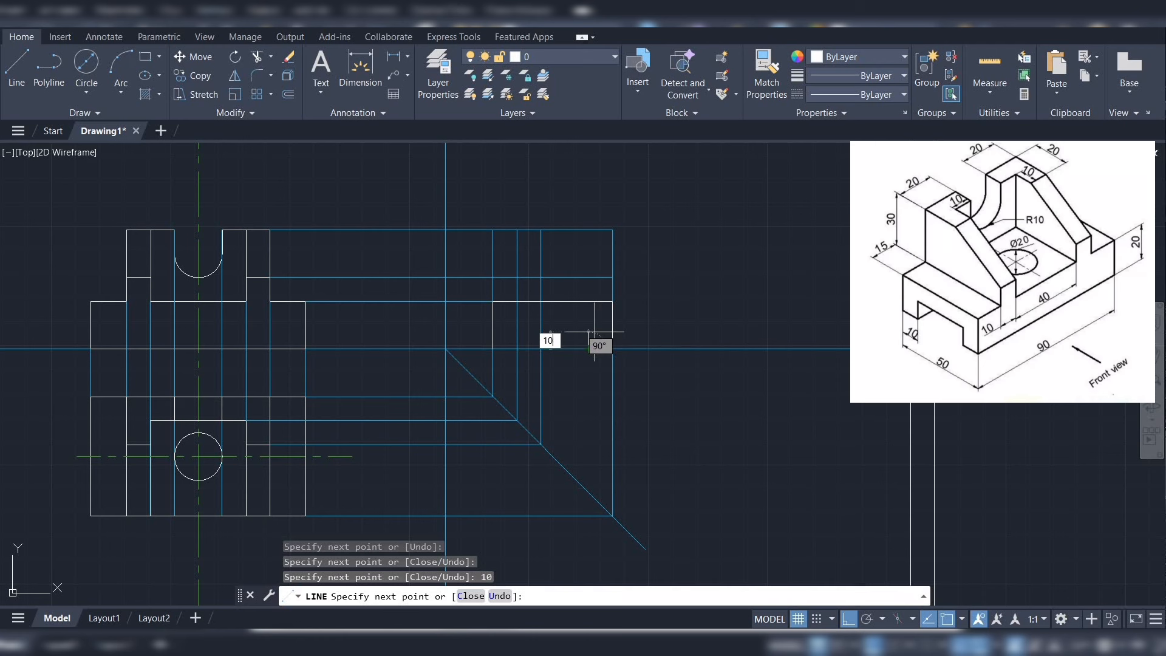
key(Return)
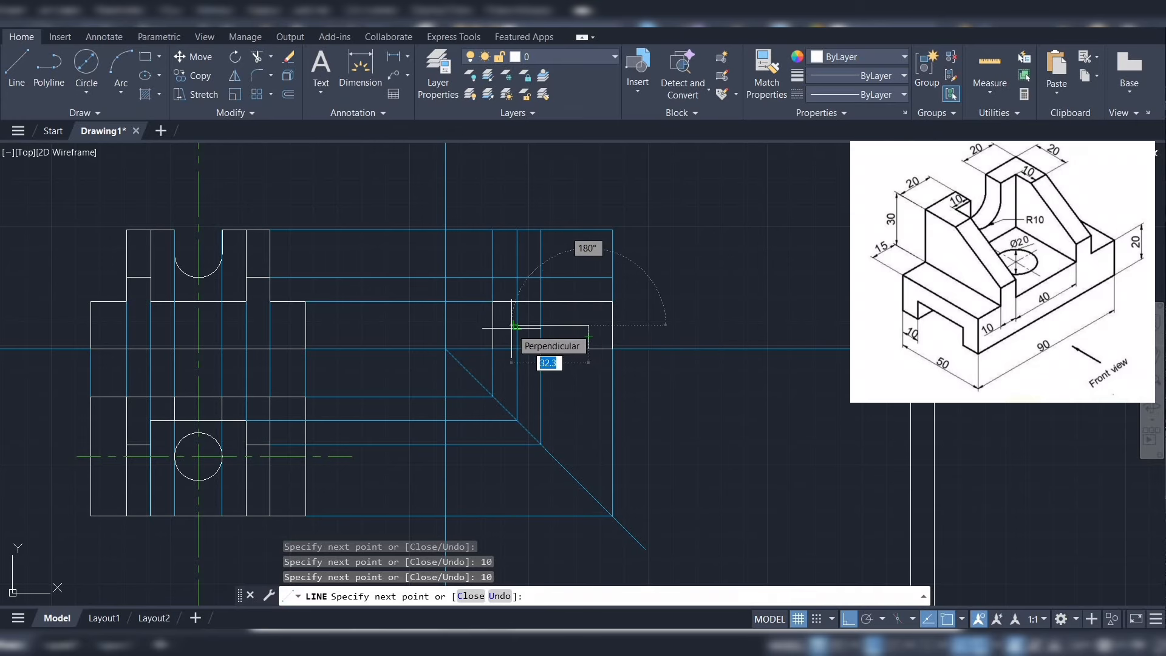
text(30)
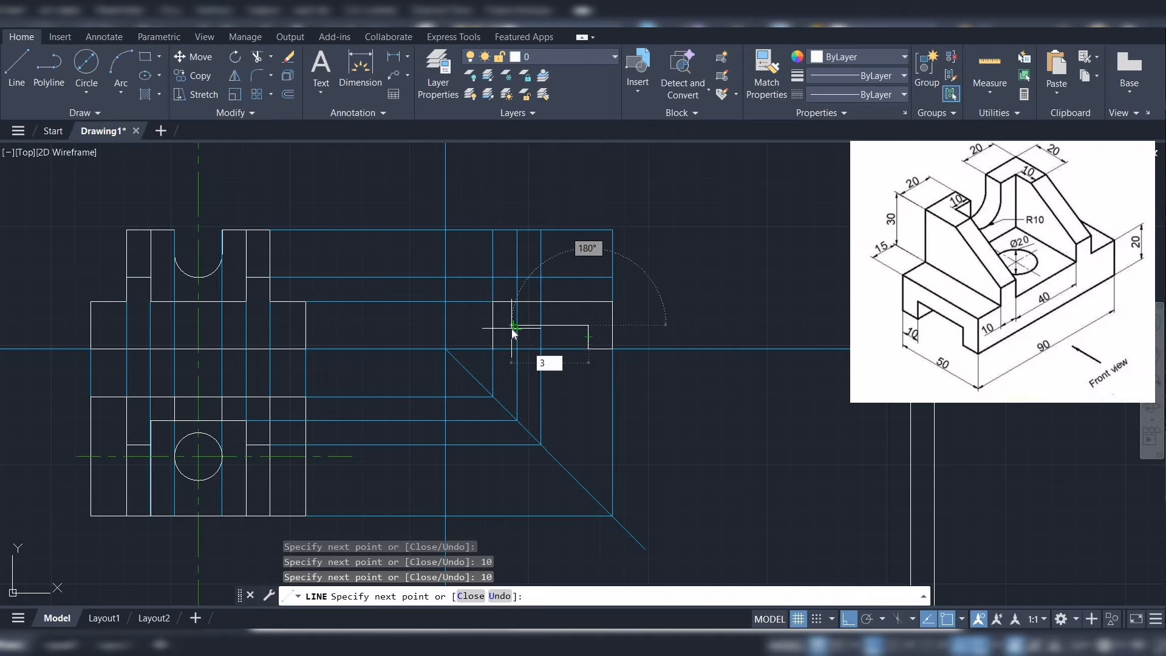
key(Return)
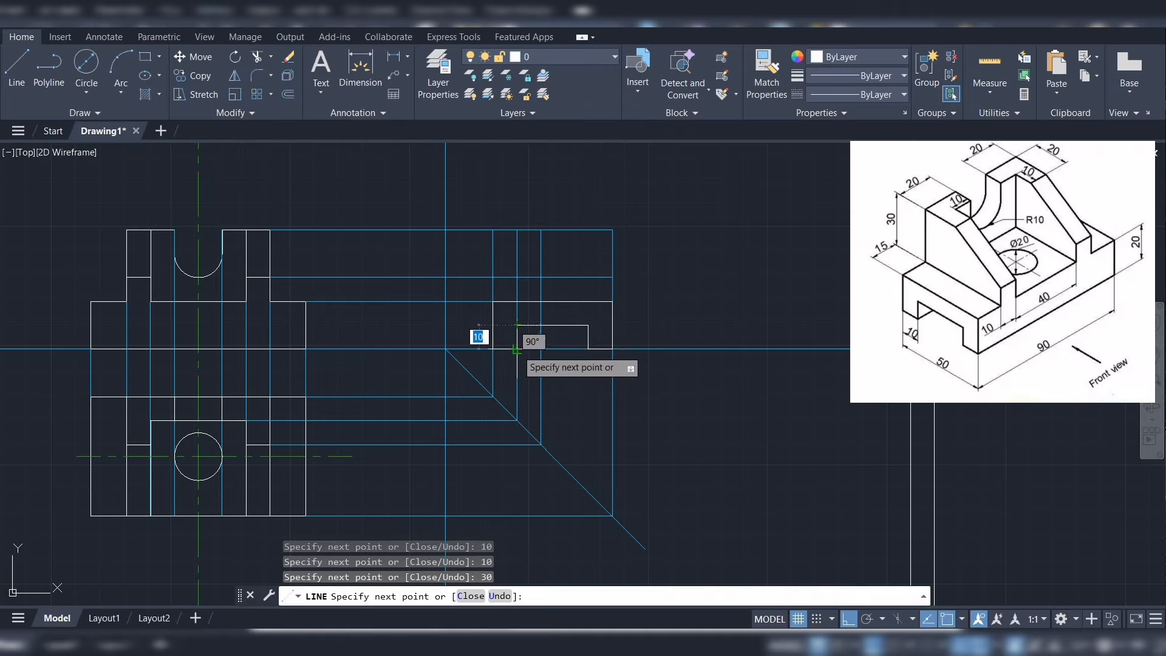
click(517, 349)
click(492, 348)
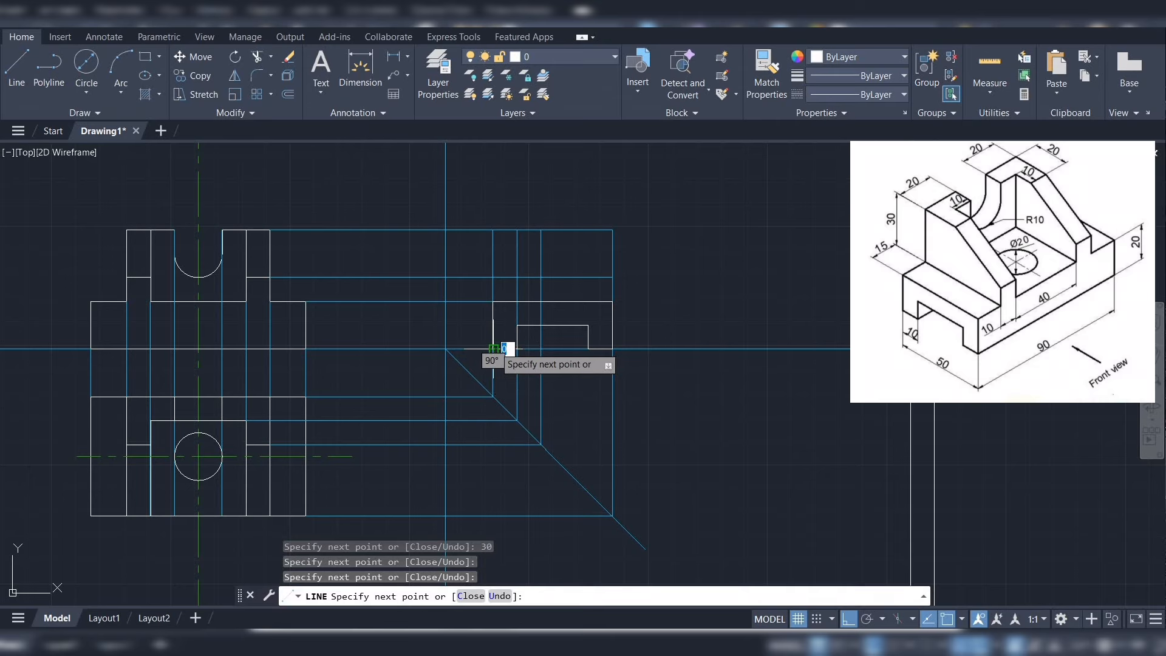
key(Escape)
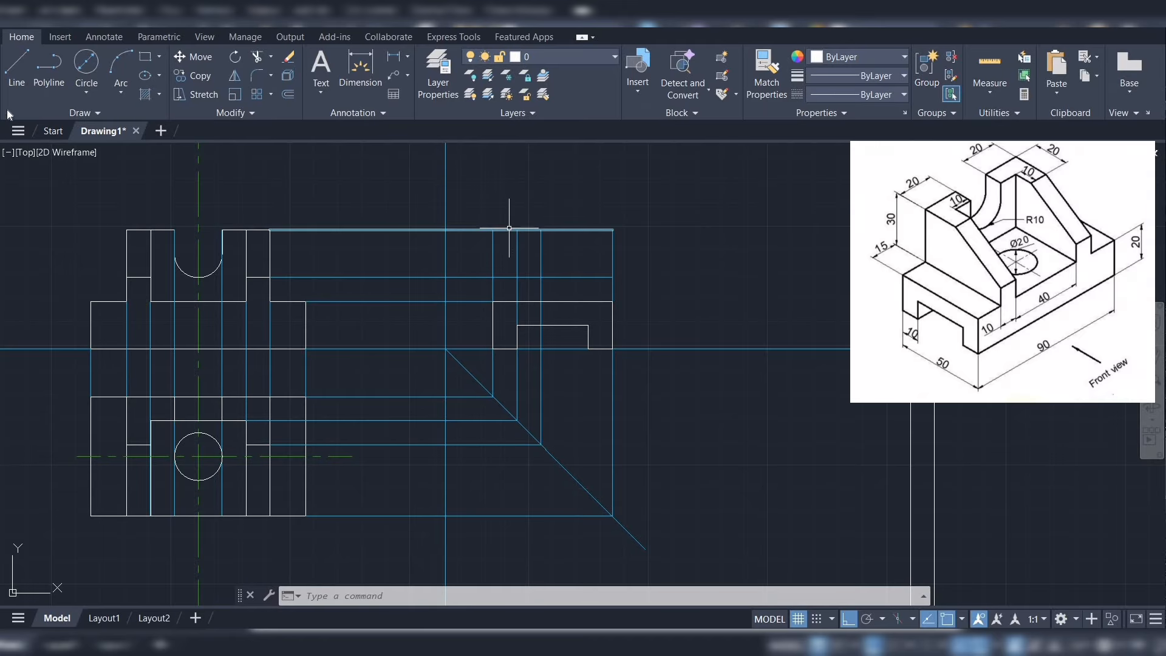
Draw the upright's outline above the side view's base, with a vertical back, a 20-wide top, a sloping edge and a 10-high front edge
click(16, 67)
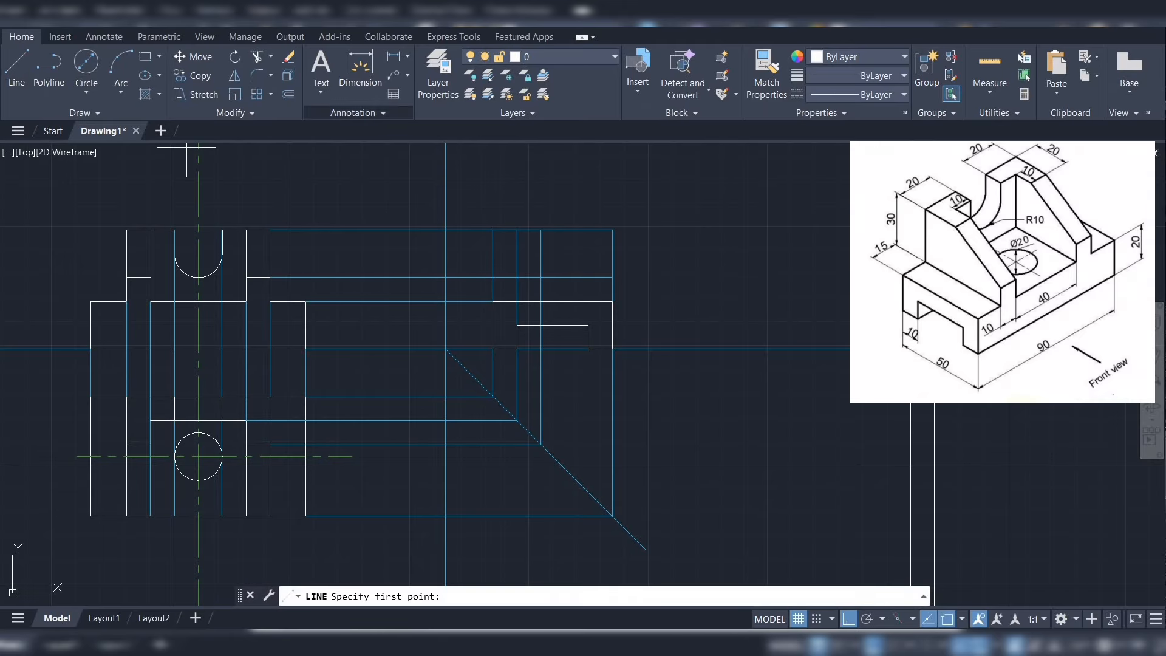
click(494, 302)
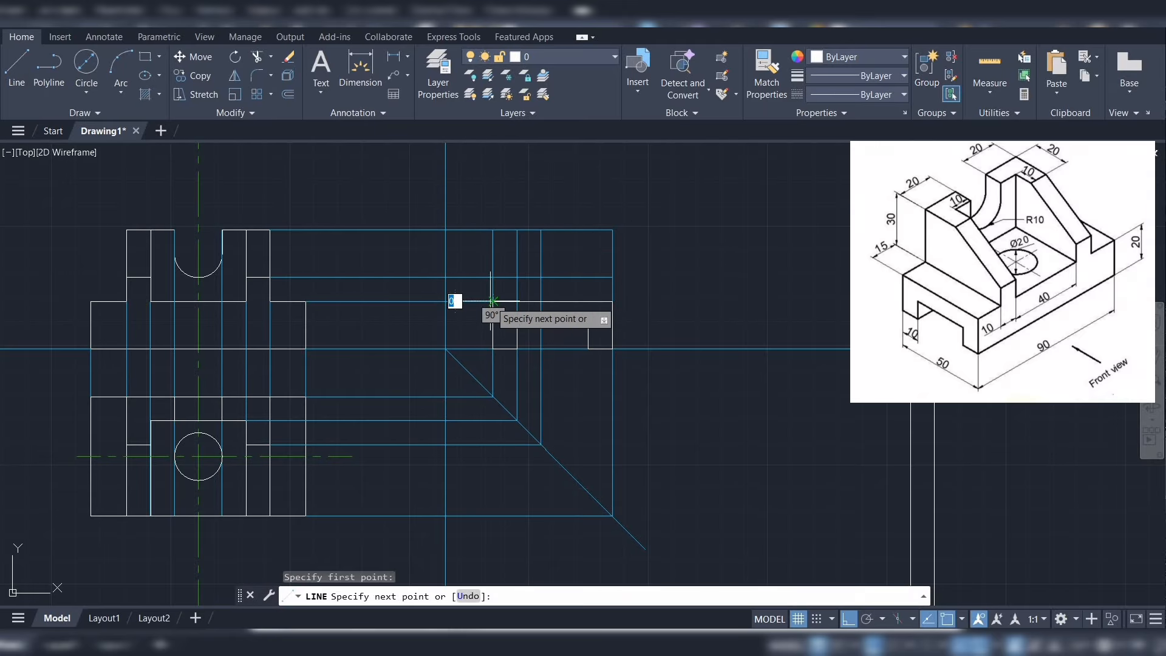
click(493, 229)
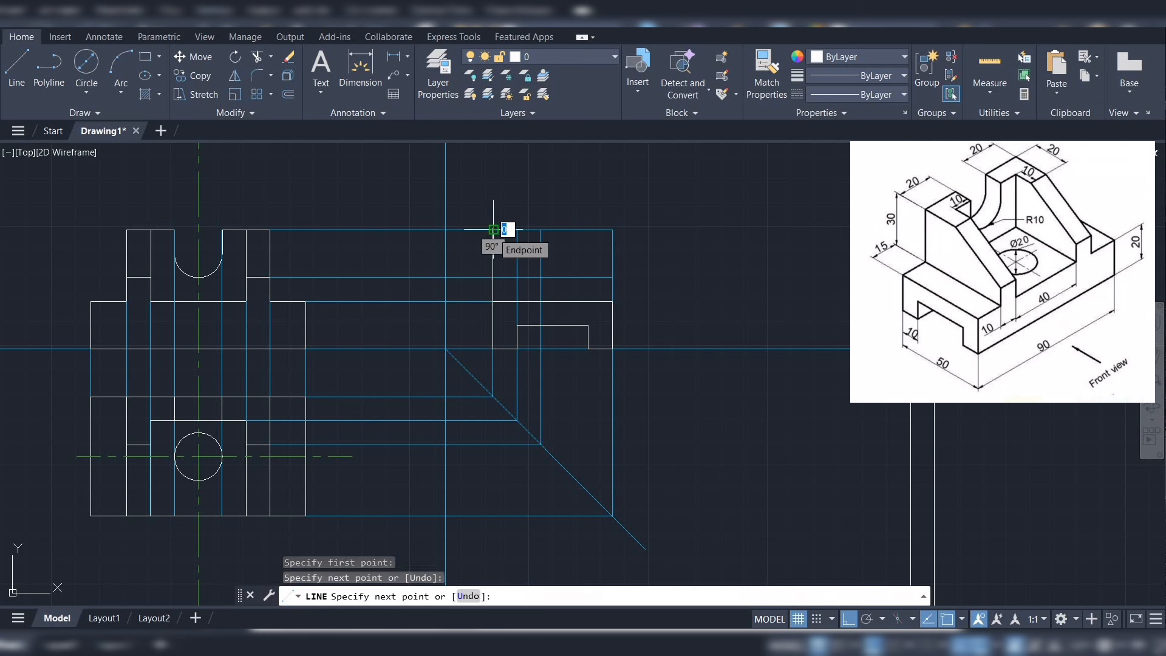
click(540, 230)
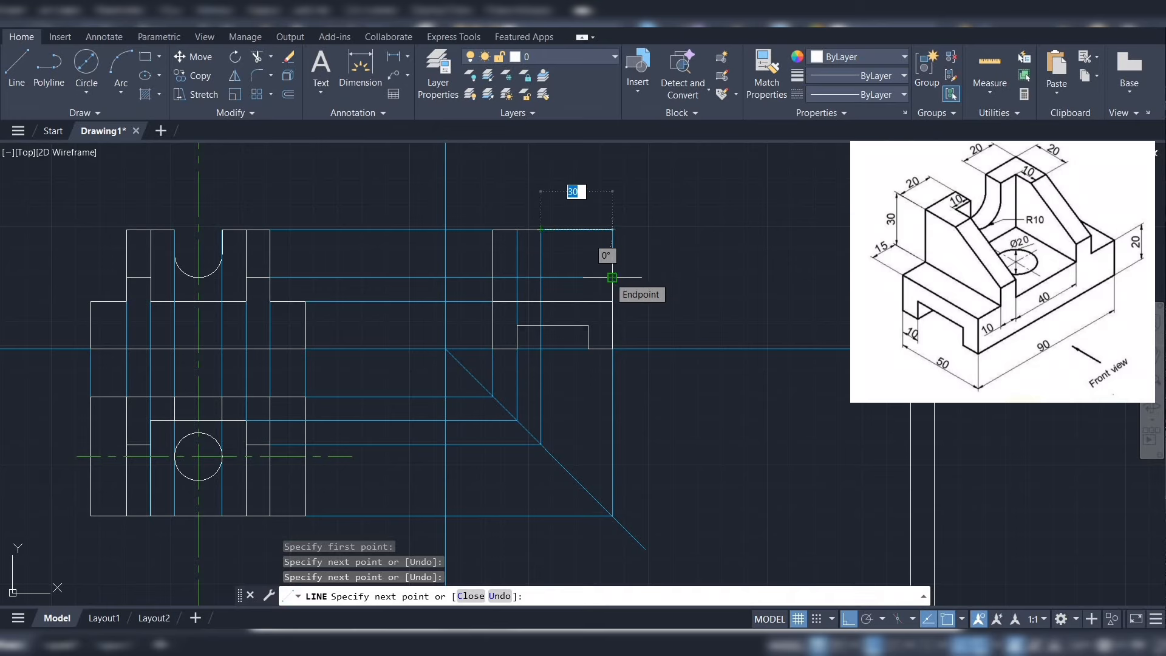
click(612, 278)
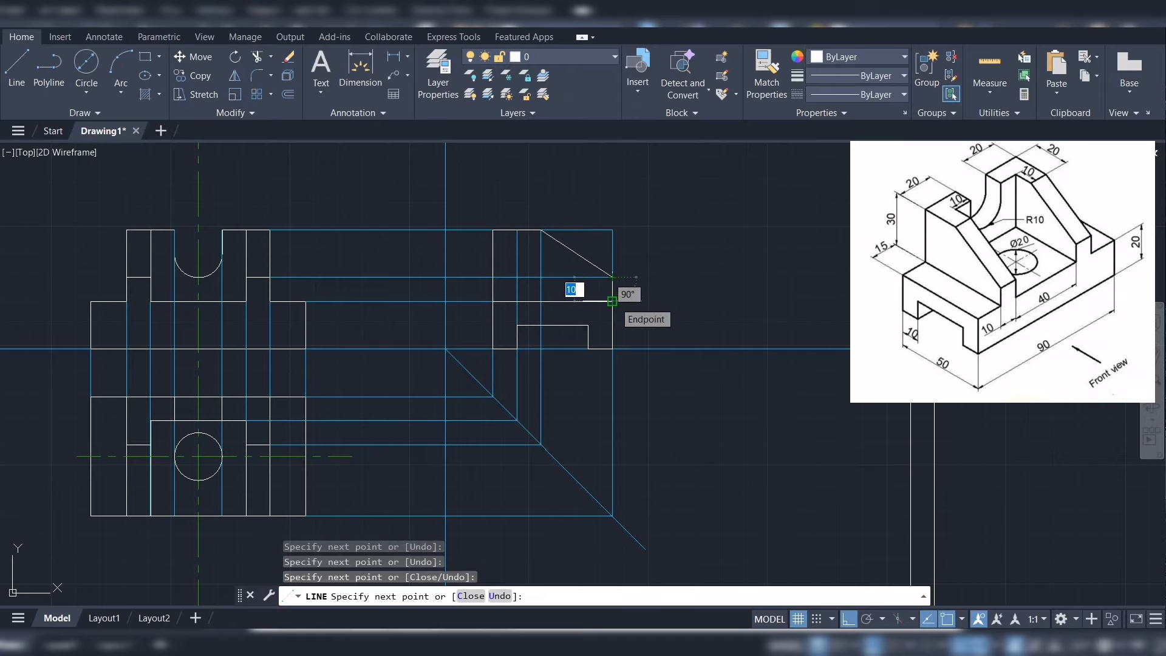
click(612, 300)
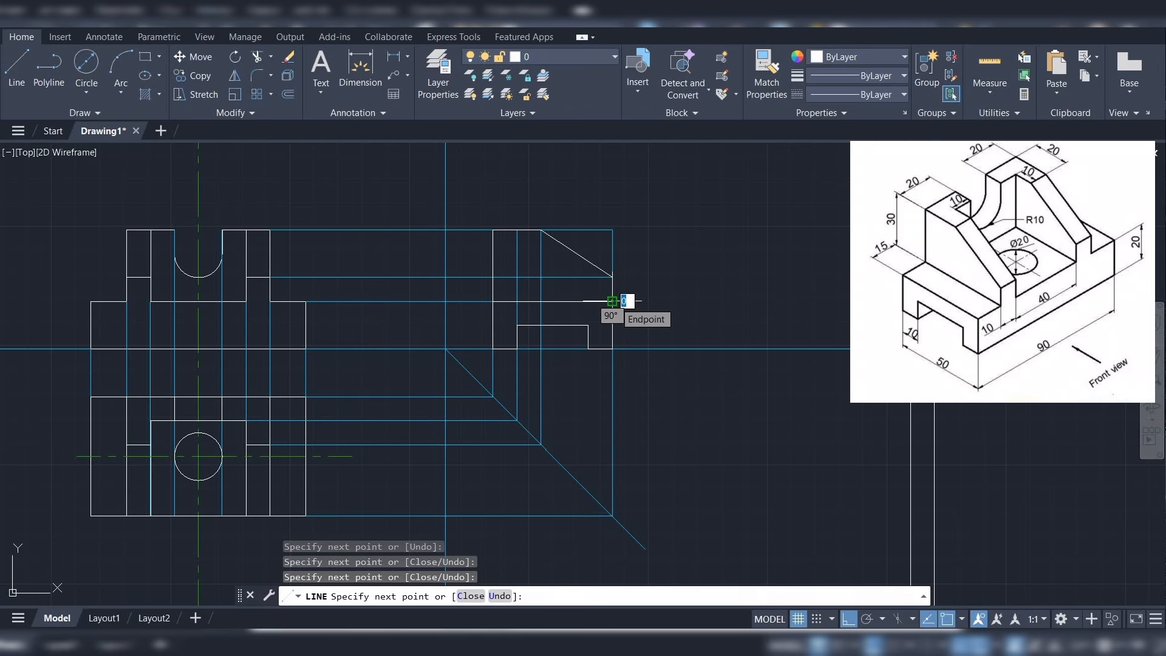
key(Escape)
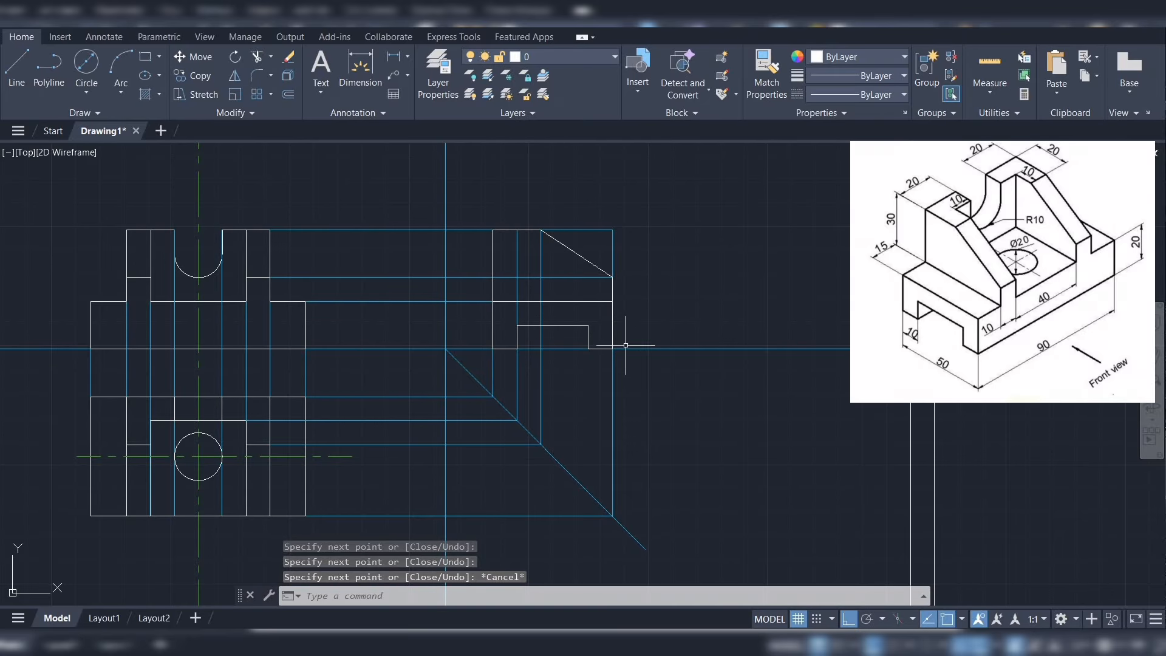
Draw the missing right vertical edge of the front view's U-shaped notch, from the top edge to the end of the arc
scroll(260, 267, up, 2)
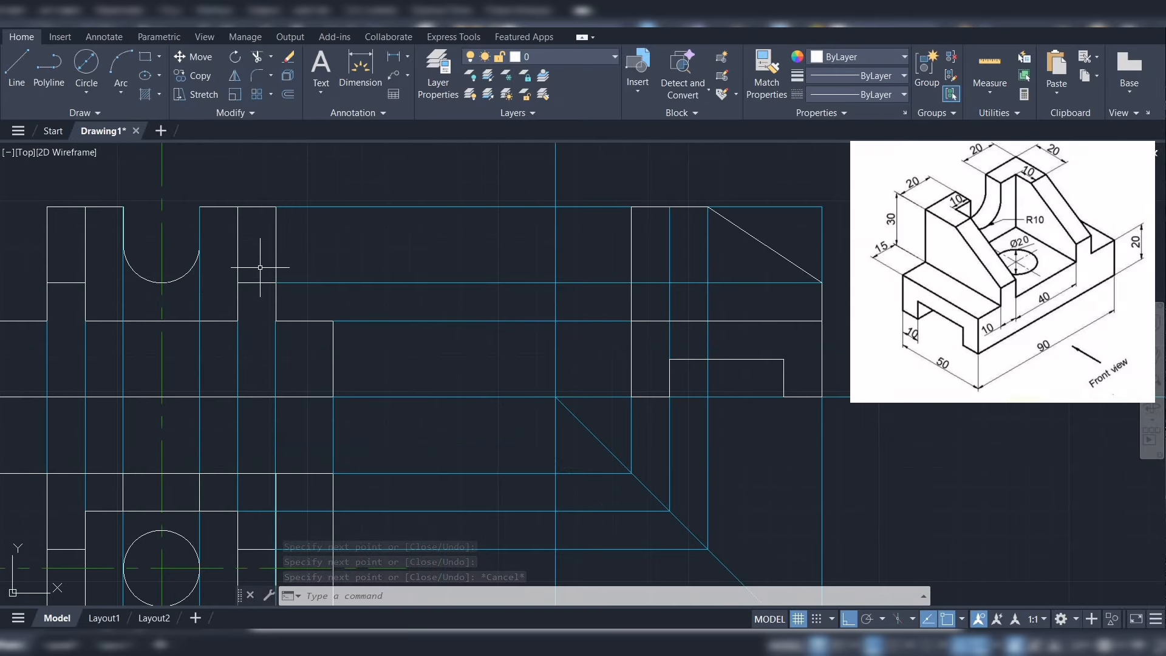
click(16, 67)
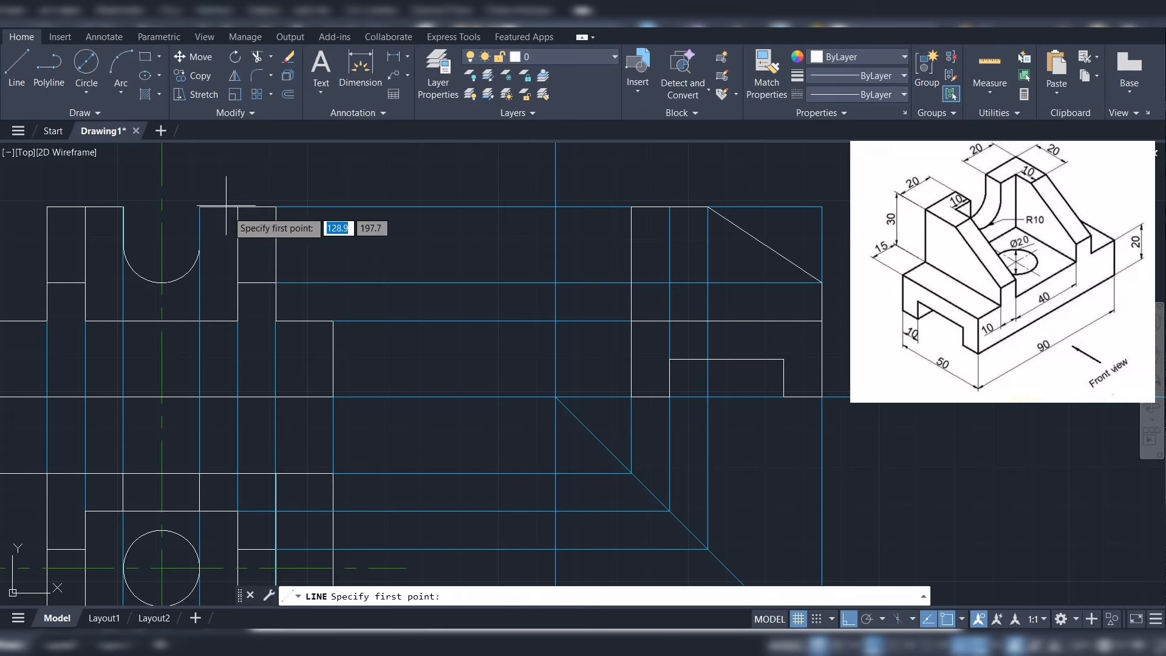
click(200, 251)
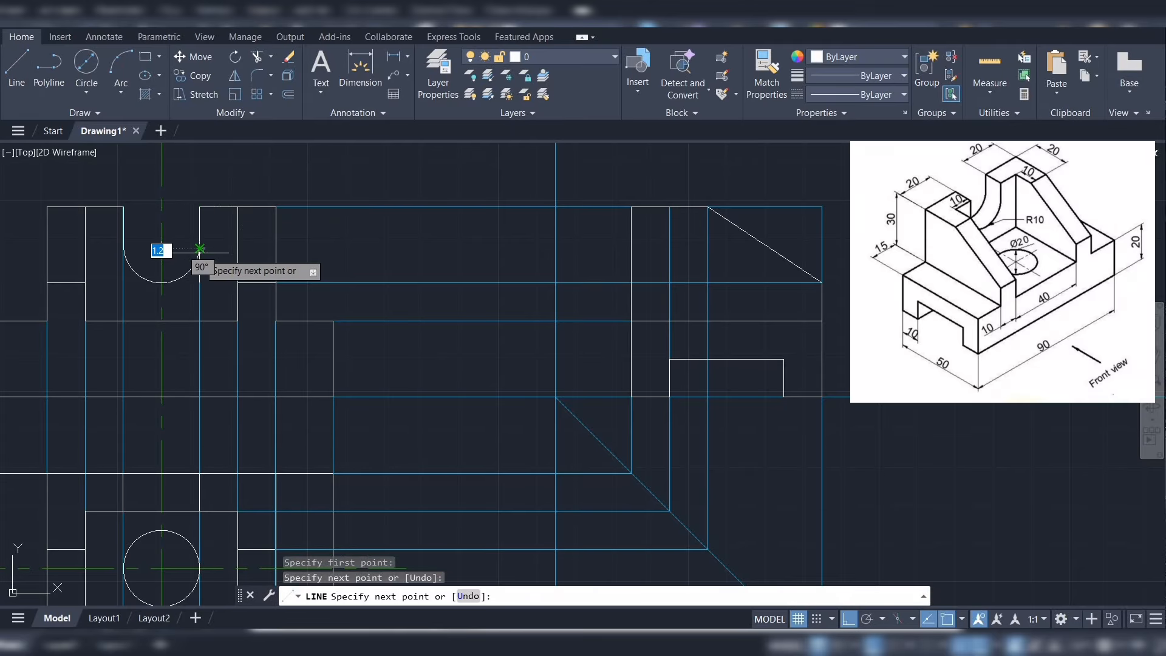
key(Escape)
scroll(527, 285, down, 2)
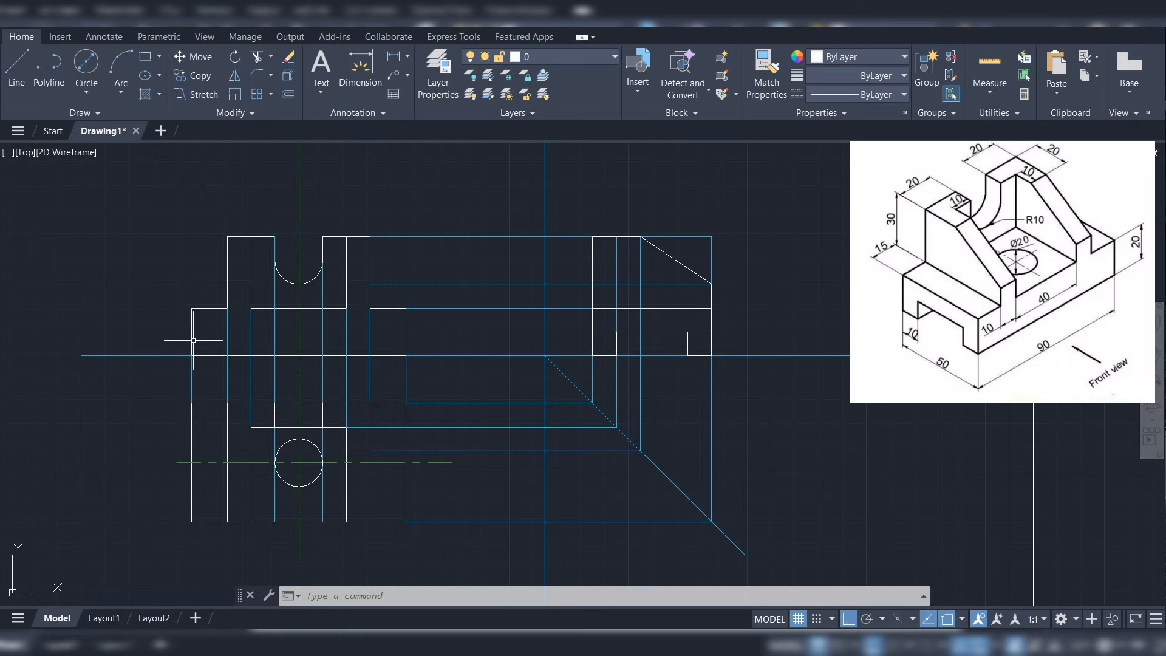
Make the Projection lines layer current and draw a horizontal projector from the slot's upper left corner to the front view's right edge
click(615, 58)
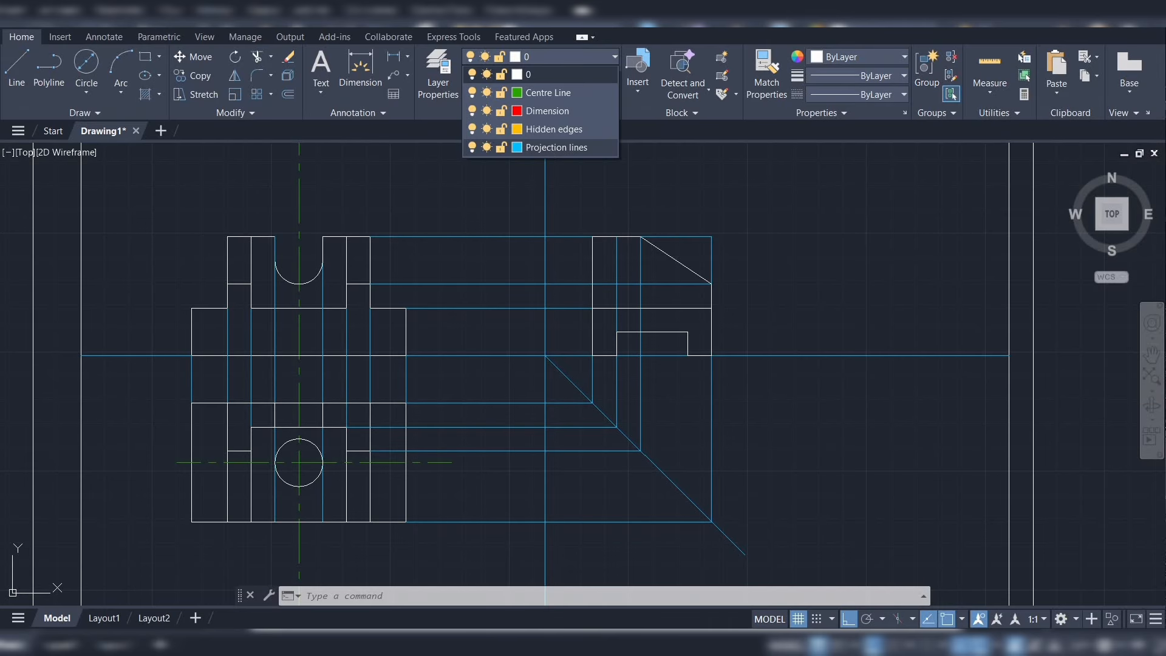
click(548, 148)
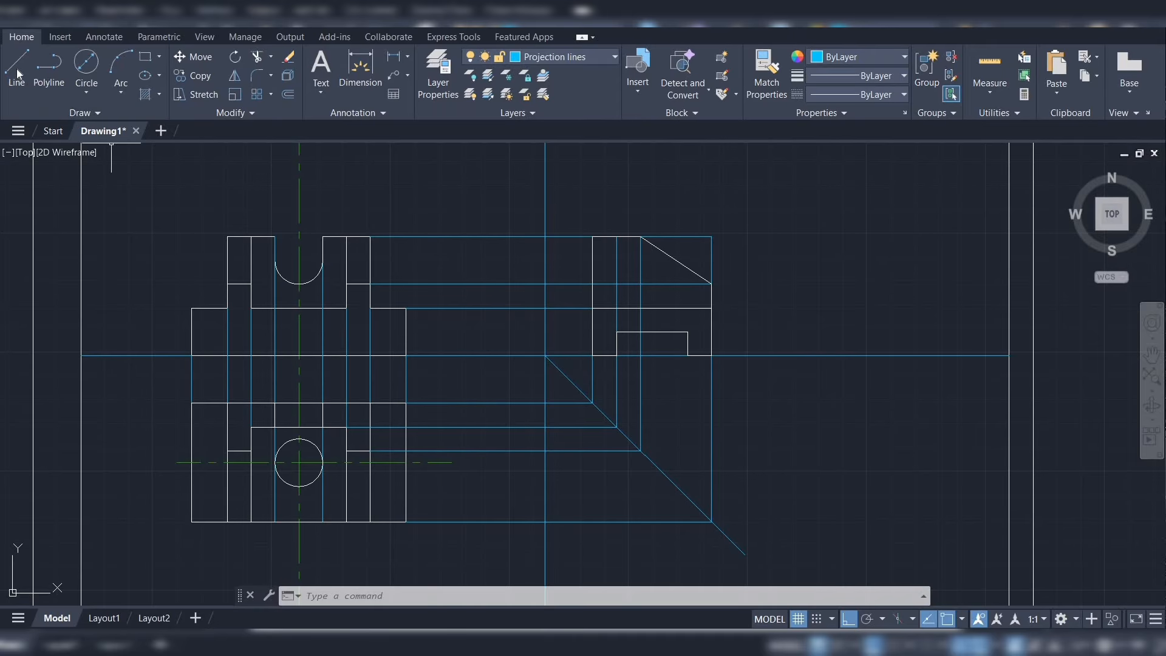
text(l)
key(Return)
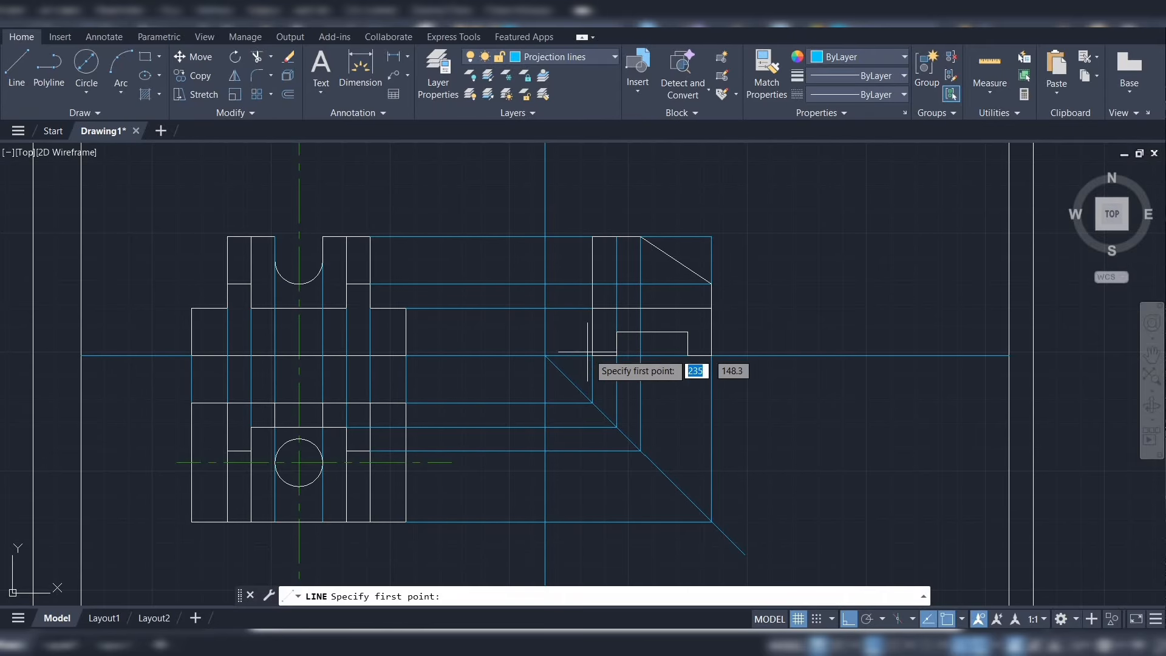
click(617, 332)
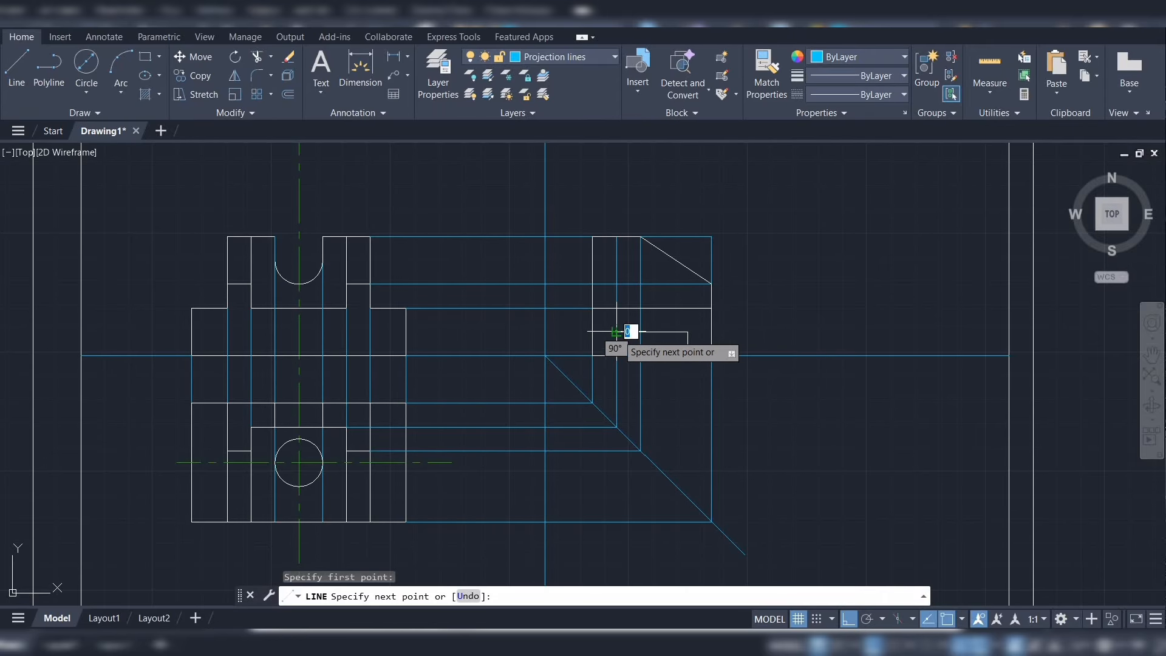
click(406, 332)
key(Escape)
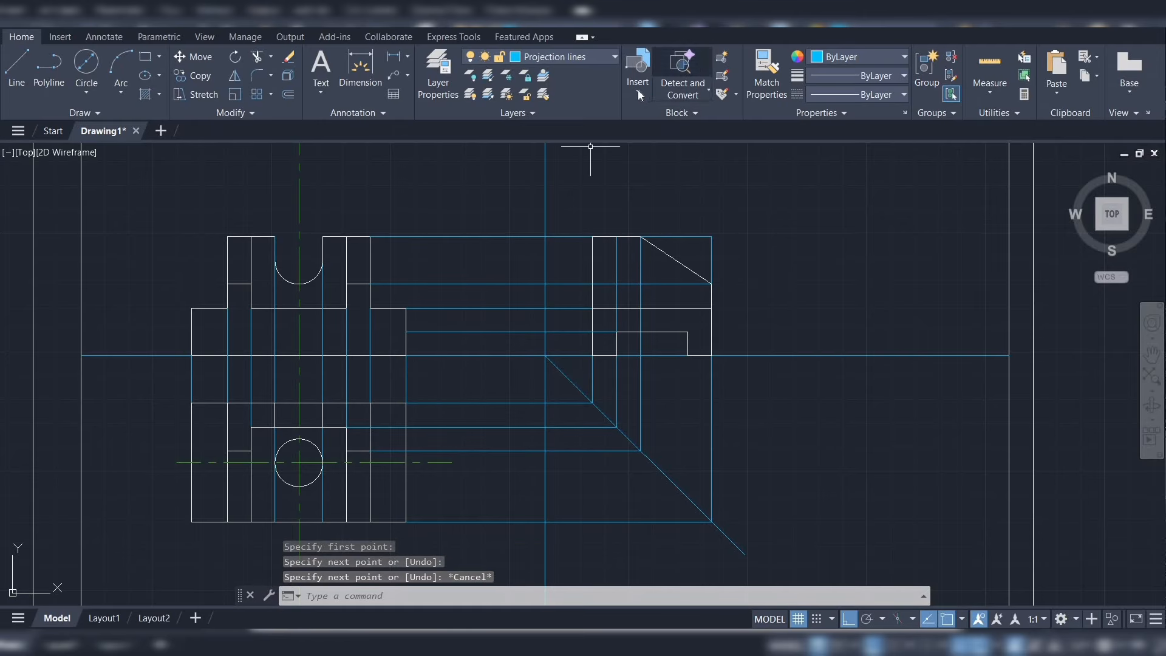
Make the Hidden edges layer current and draw a horizontal line across the front view's base at the projected slot height
click(596, 56)
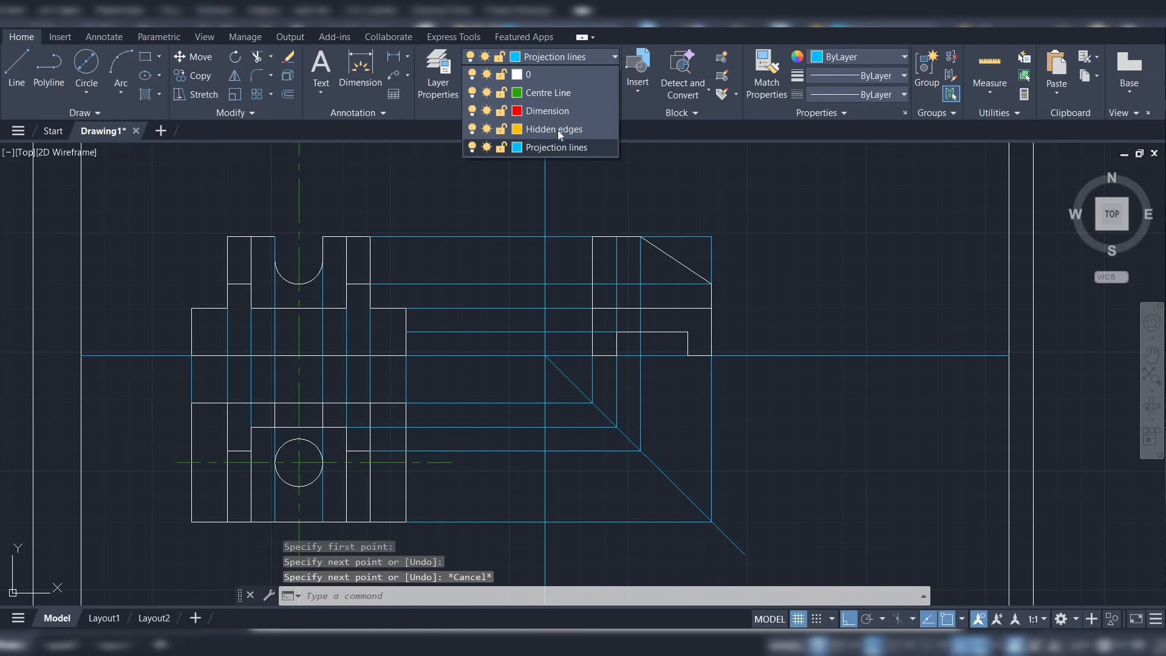
click(558, 129)
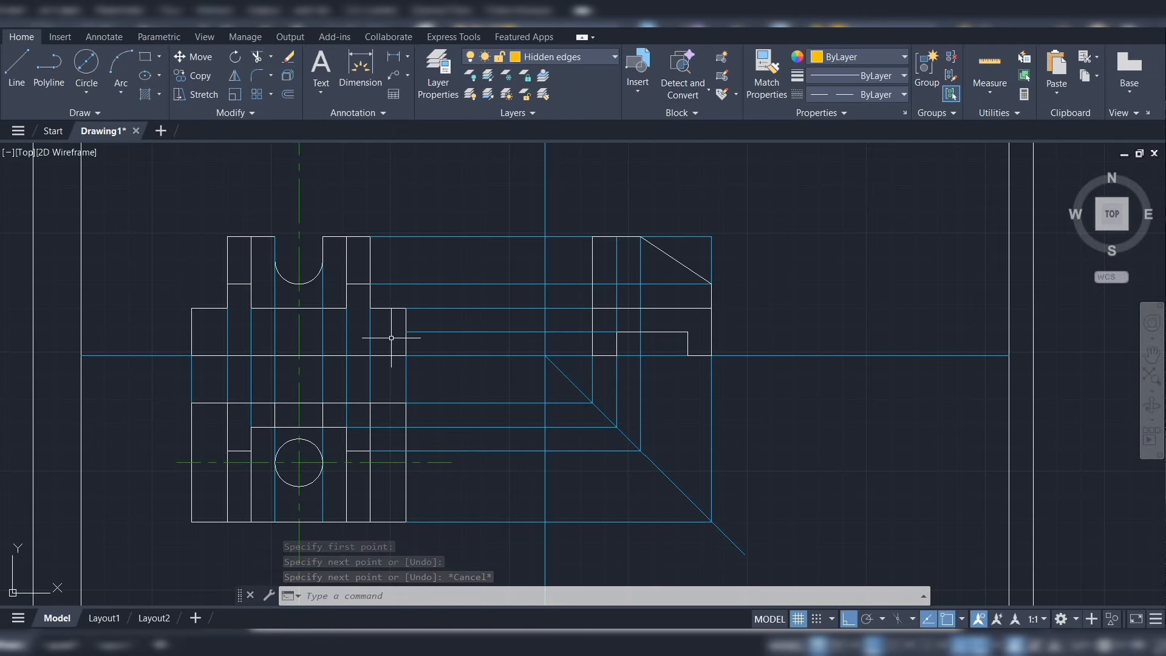
text(l)
key(Return)
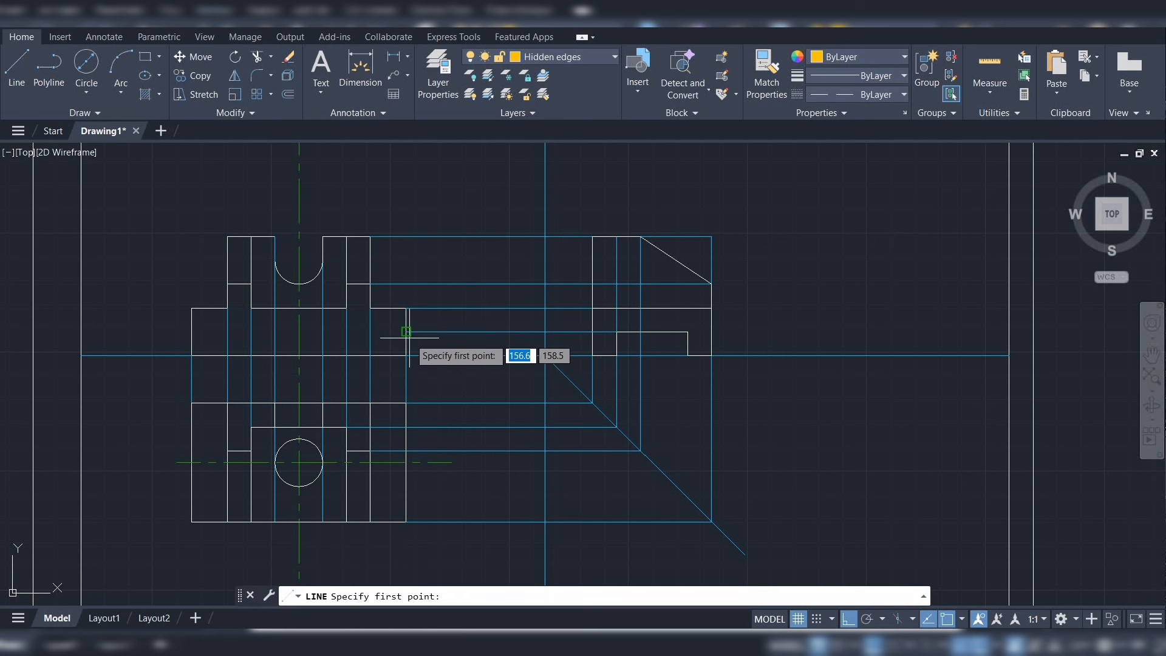
click(406, 331)
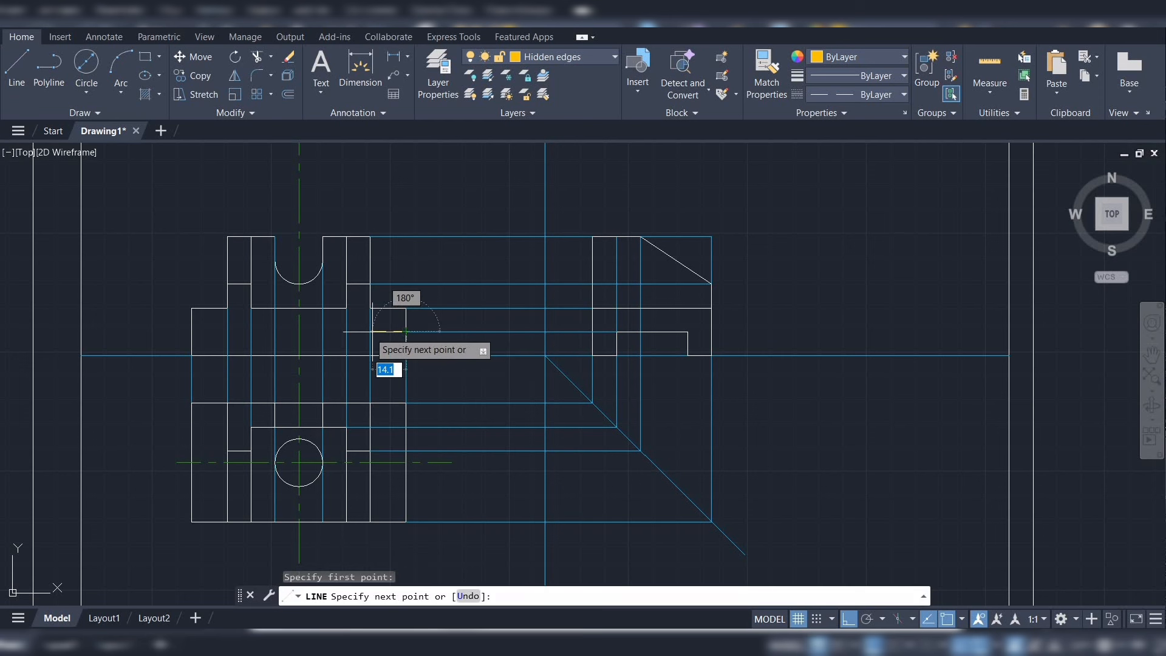
click(192, 331)
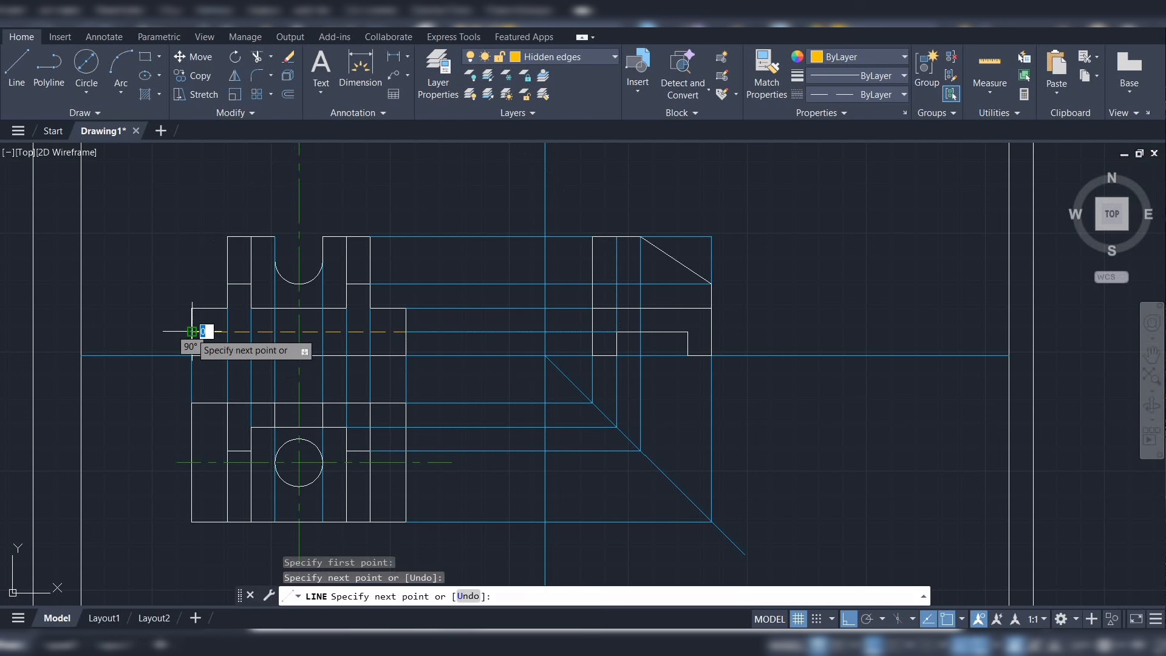
key(Escape)
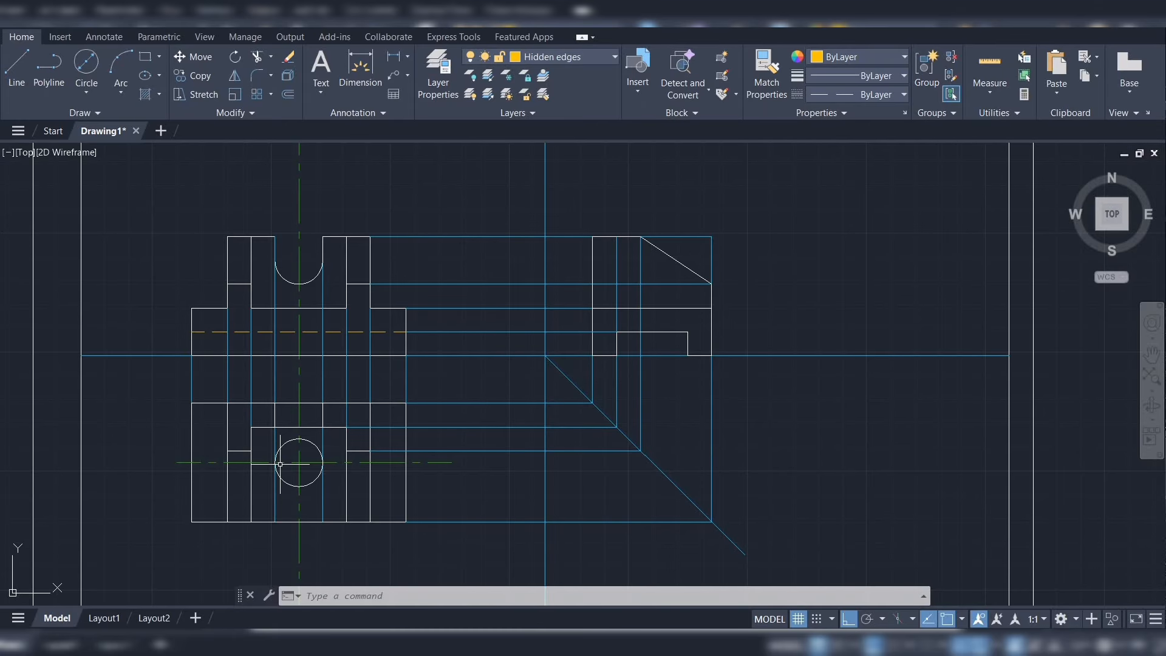
Draw the hole's two vertical hidden edges in the front view, from the base's upper edge down to the horizontal hidden line
mouse_move(281, 463)
click(24, 75)
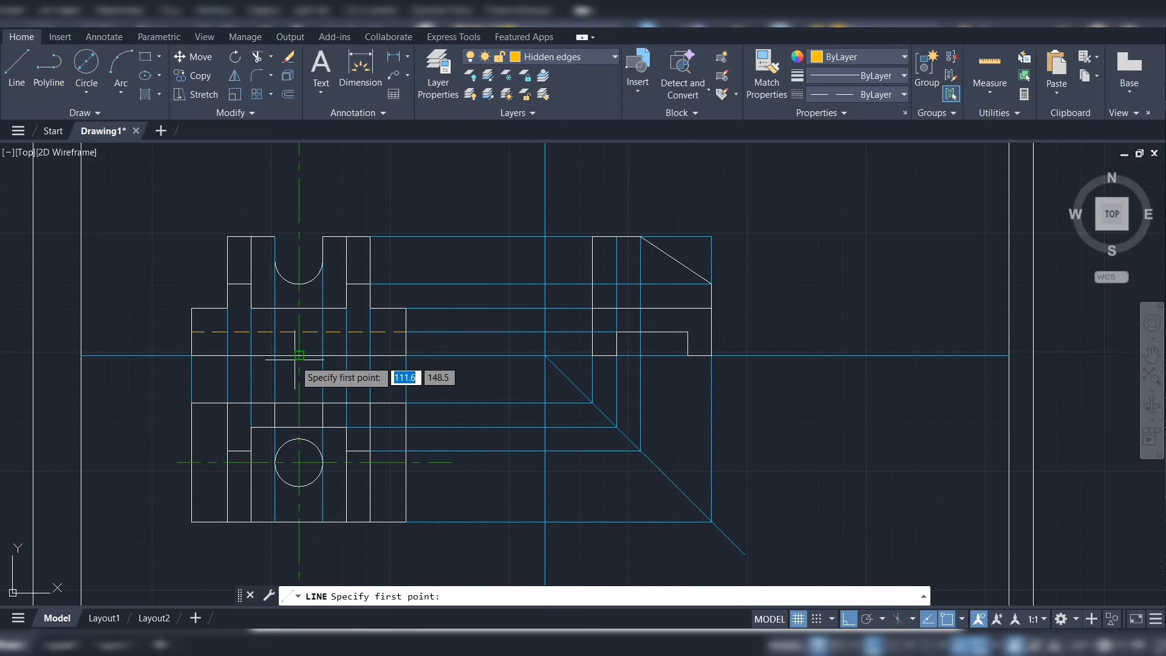
scroll(282, 328, up, 2)
click(269, 291)
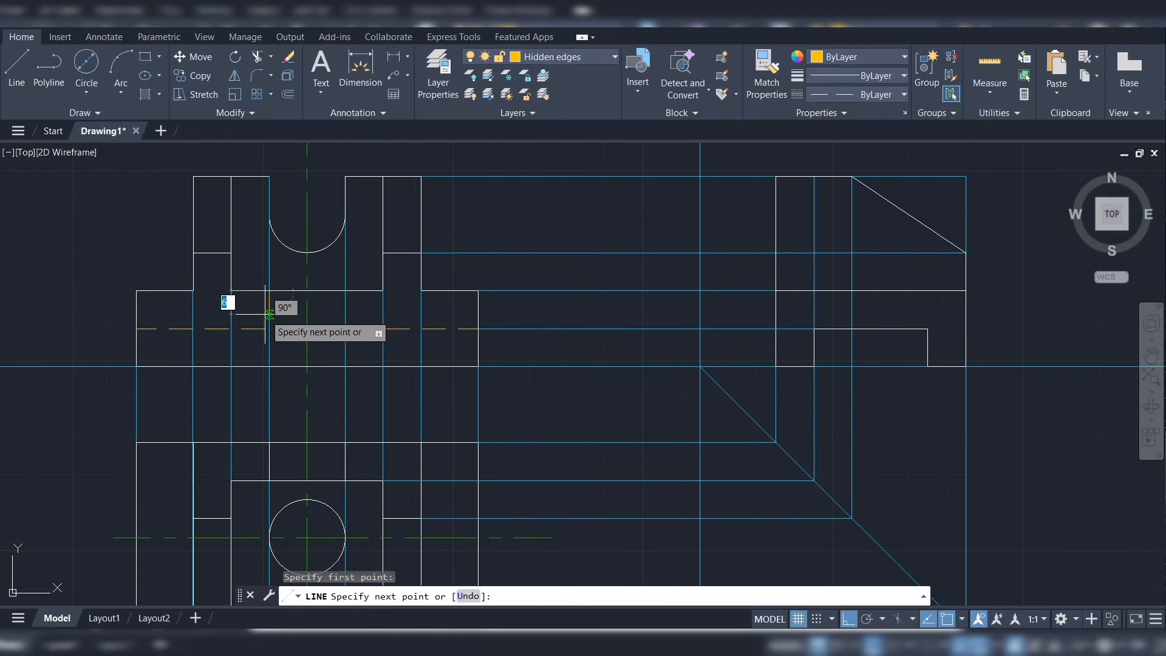
click(269, 329)
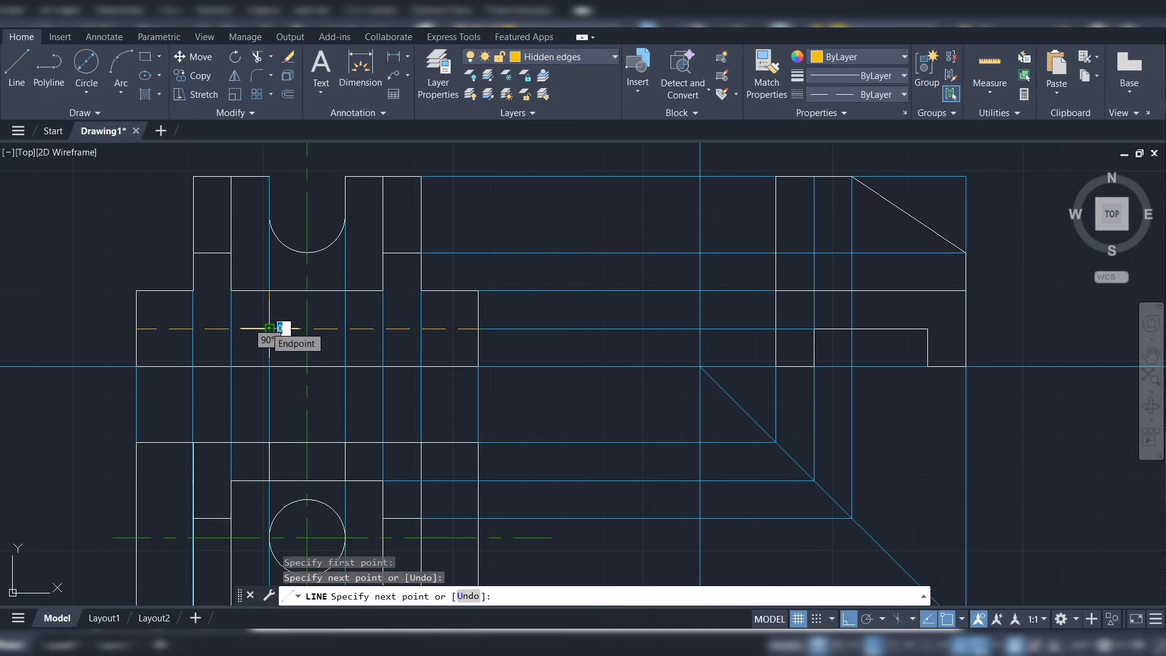
key(Escape)
key(space)
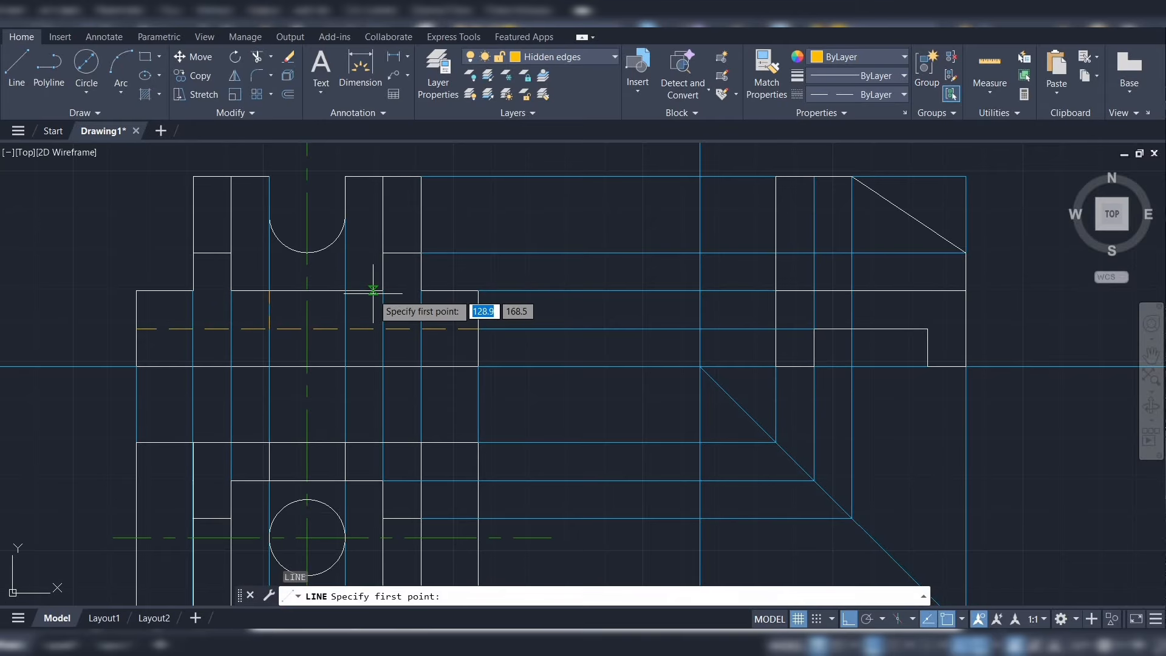
click(306, 328)
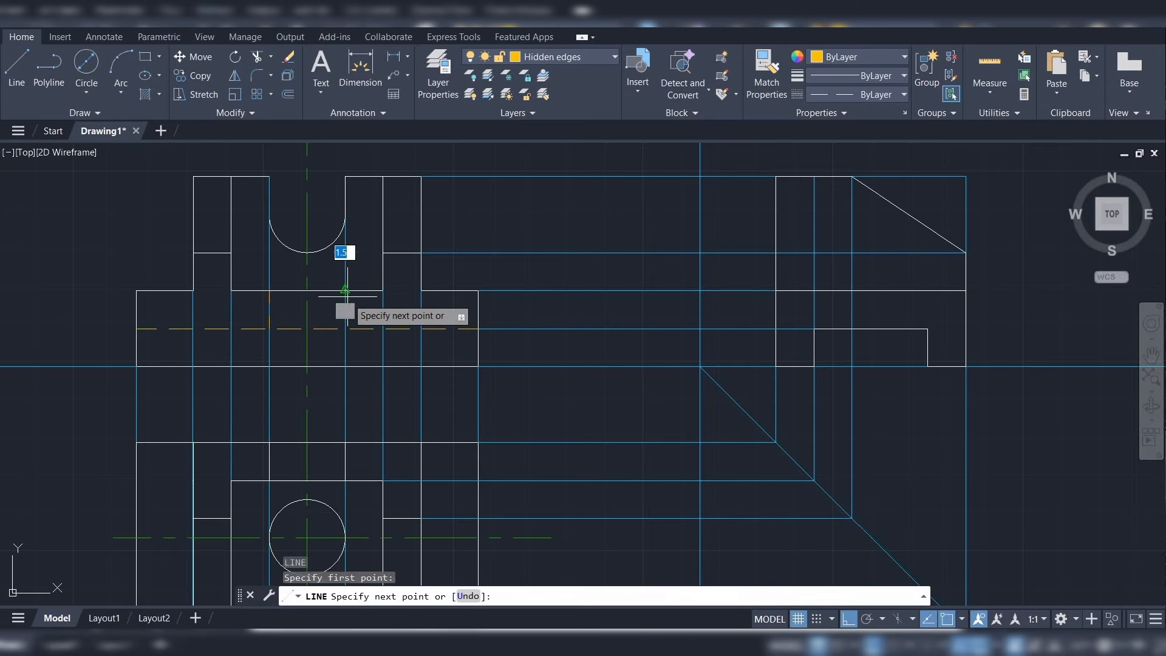
click(344, 329)
key(Escape)
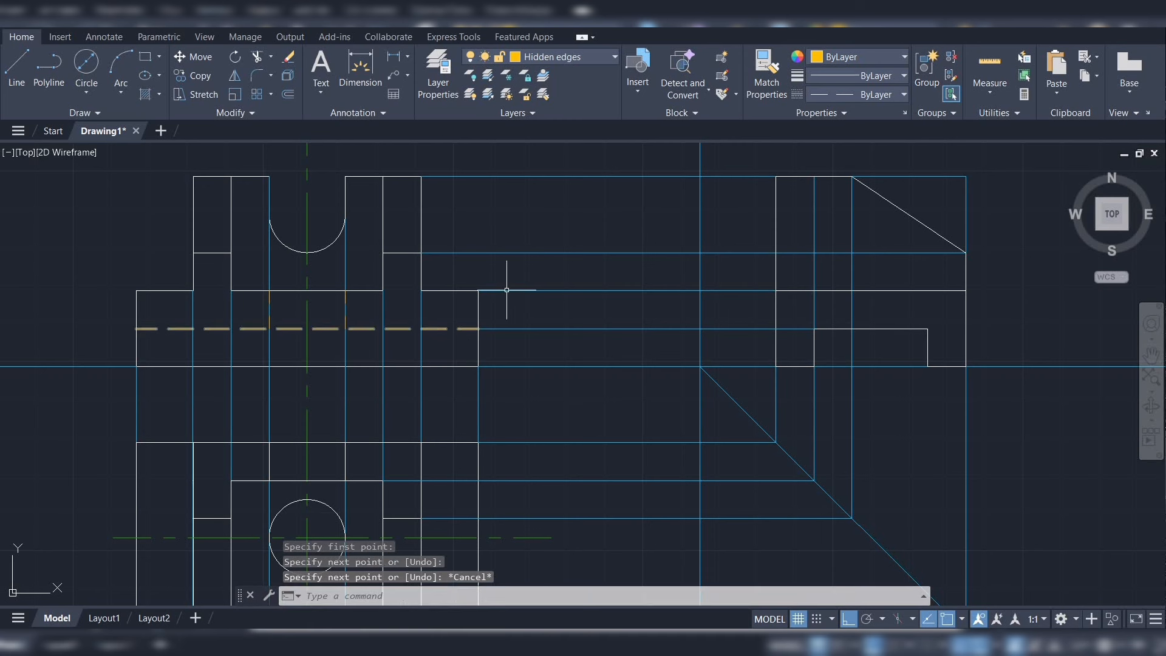
Draw the slot's rear hidden edge across the full width of the top view, along the projector from the side view's slot
scroll(459, 362, down, 2)
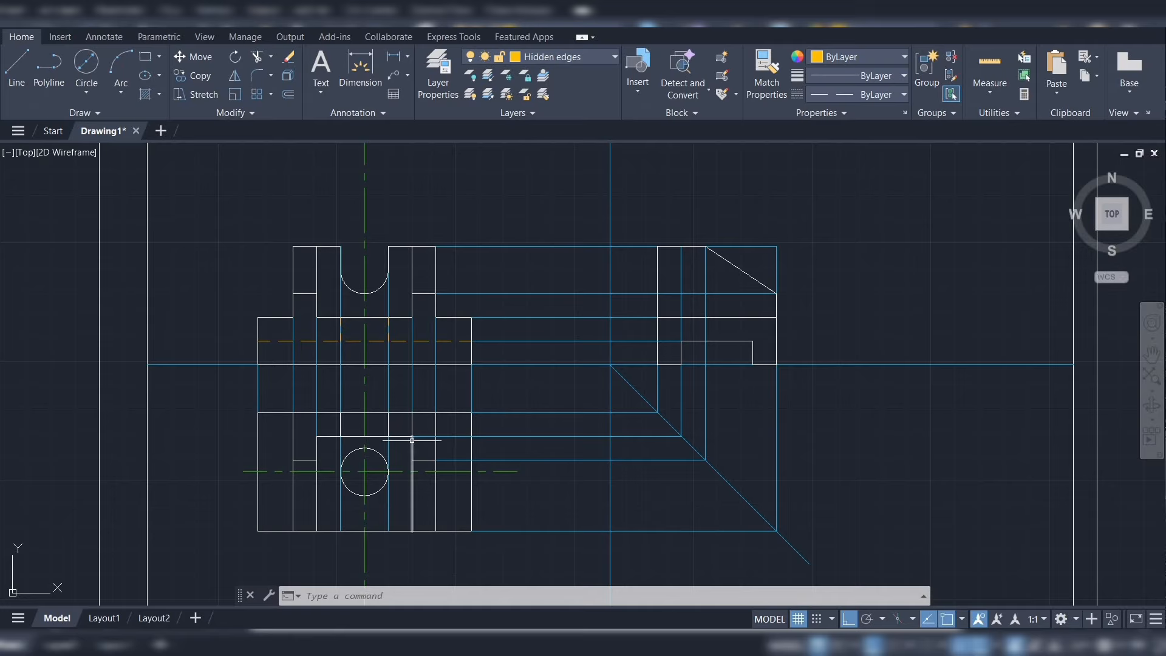
click(17, 65)
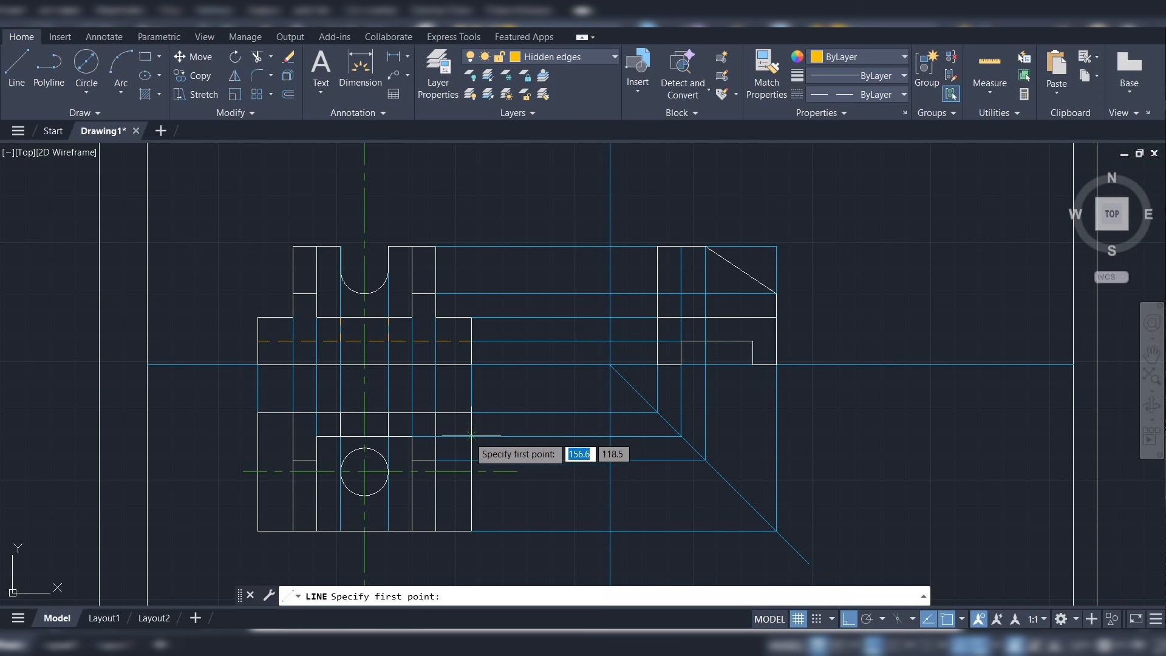
click(460, 435)
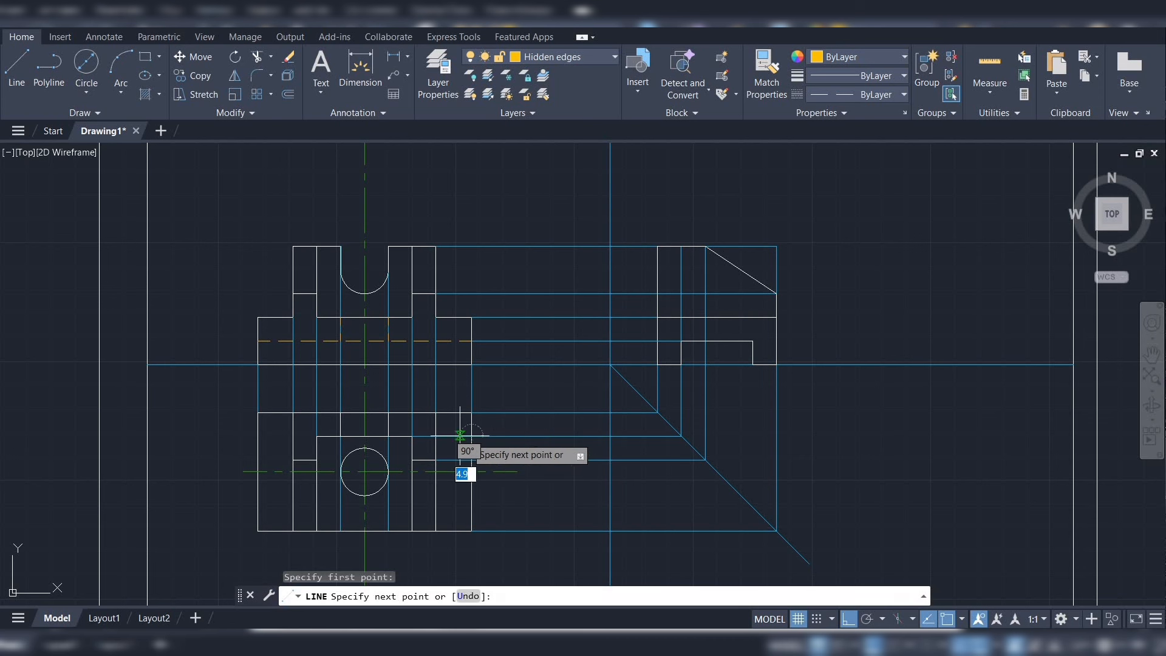
click(256, 435)
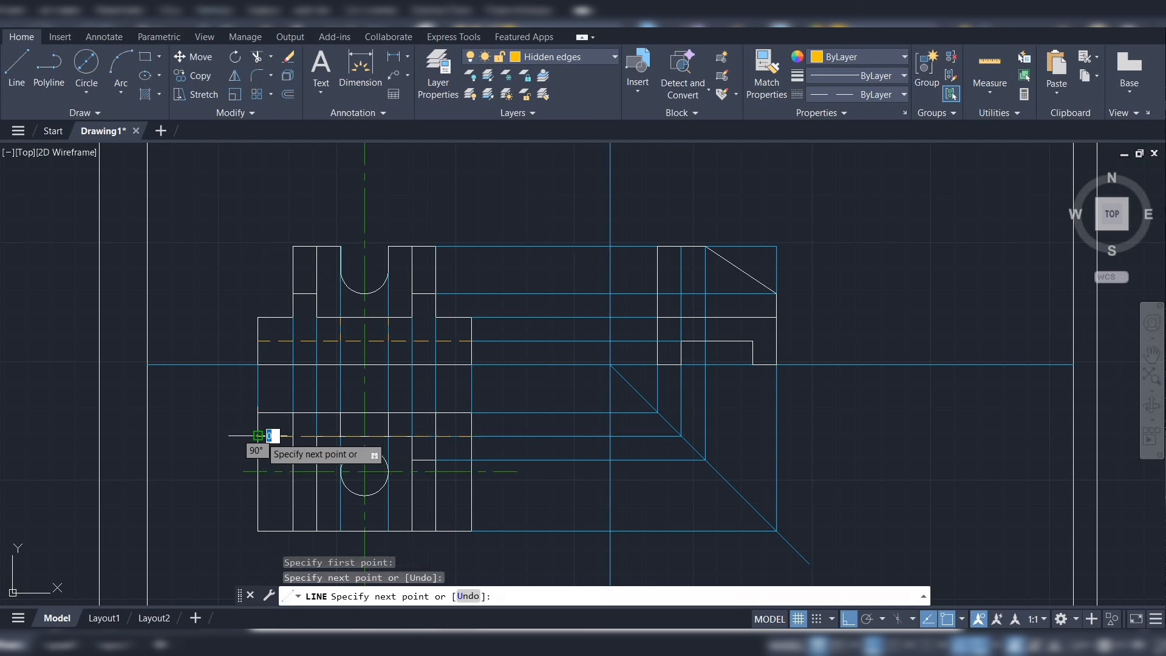
key(Escape)
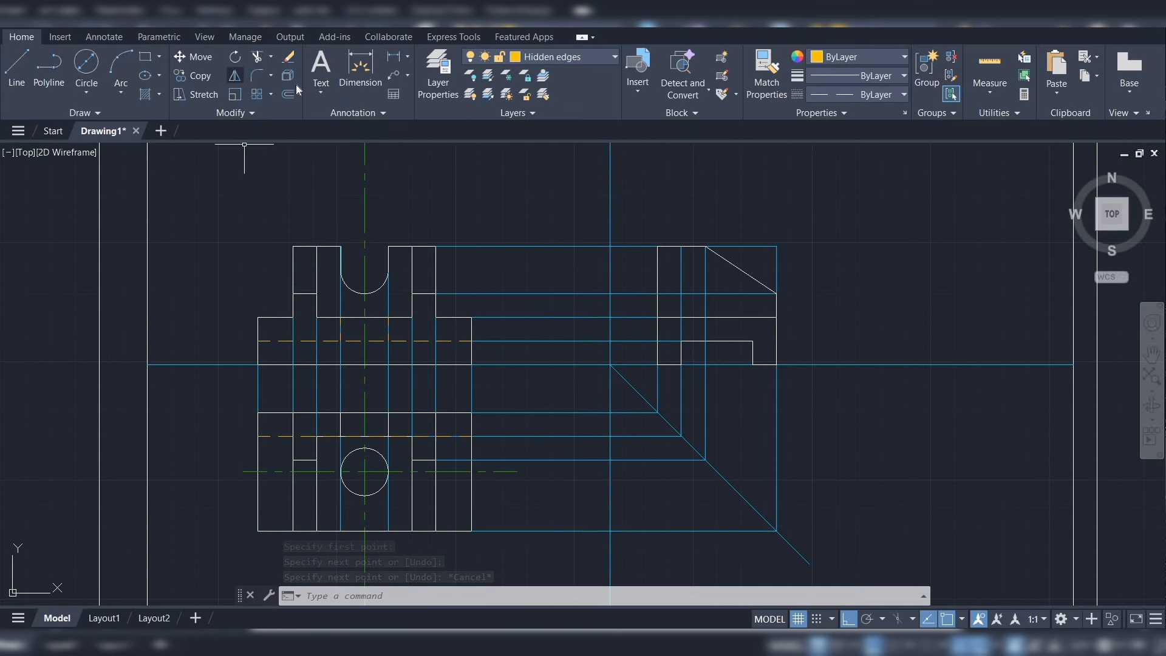
Mirror the top view's hidden slot edge about the circle's horizontal centre line, keeping the source line
click(235, 79)
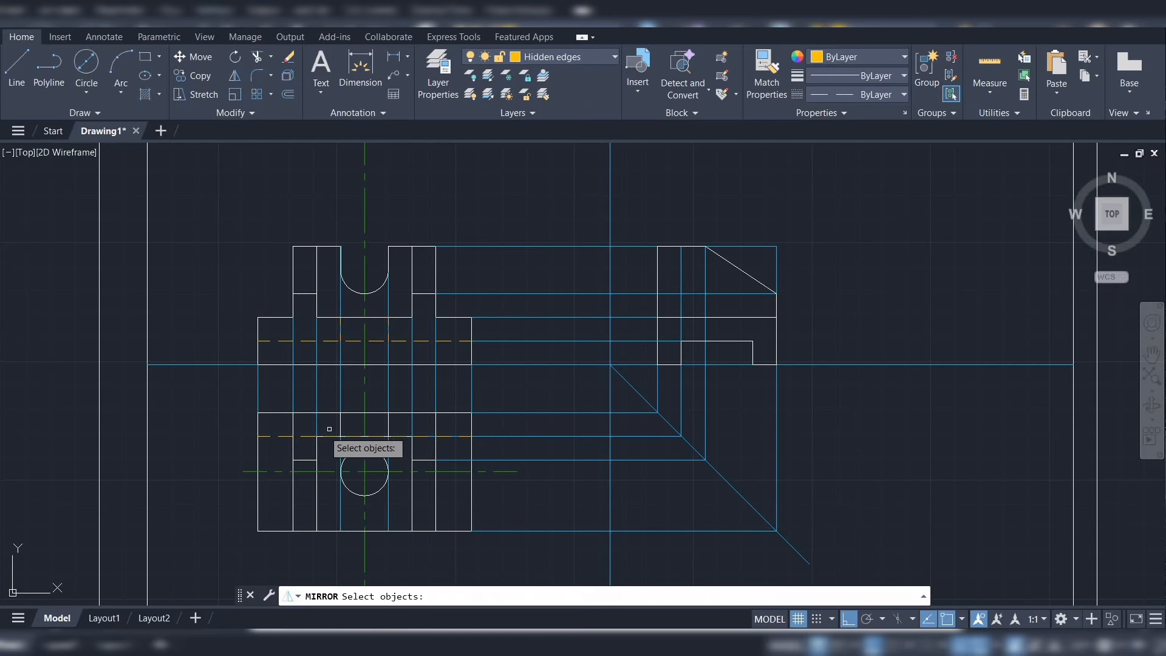
click(269, 436)
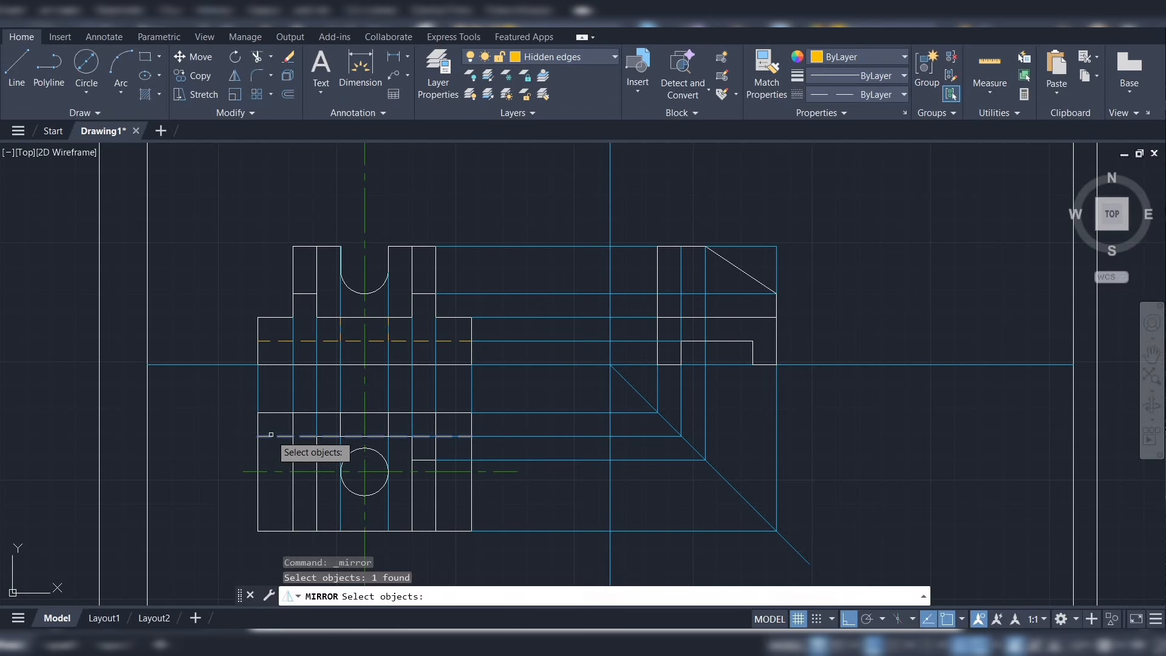
key(Return)
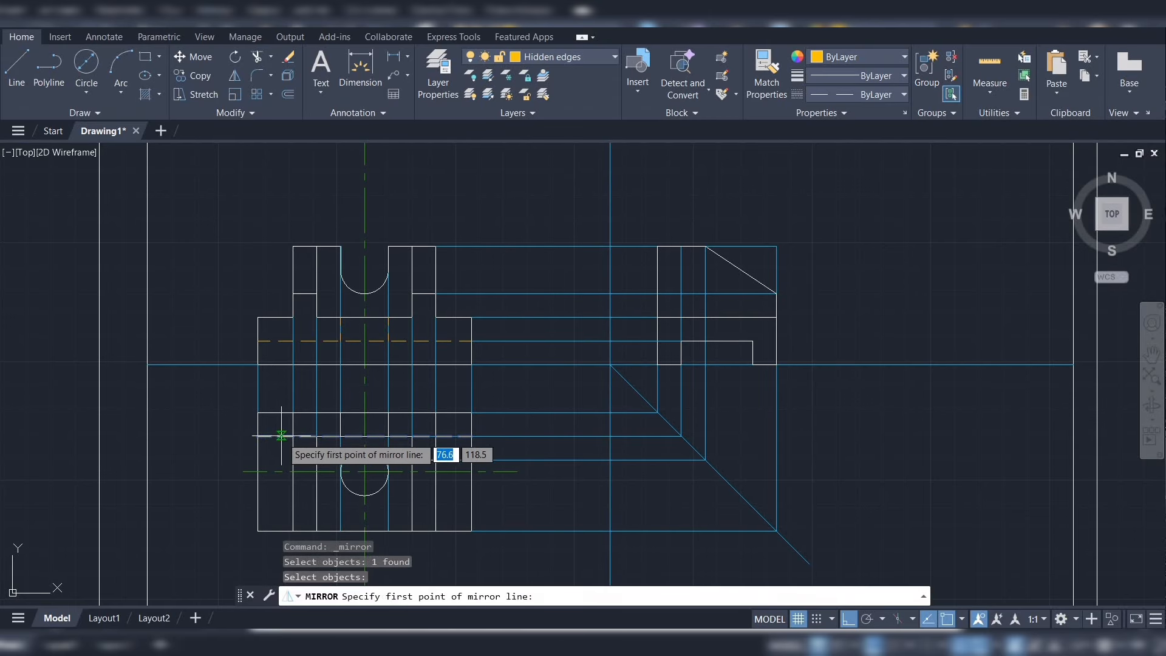
click(274, 471)
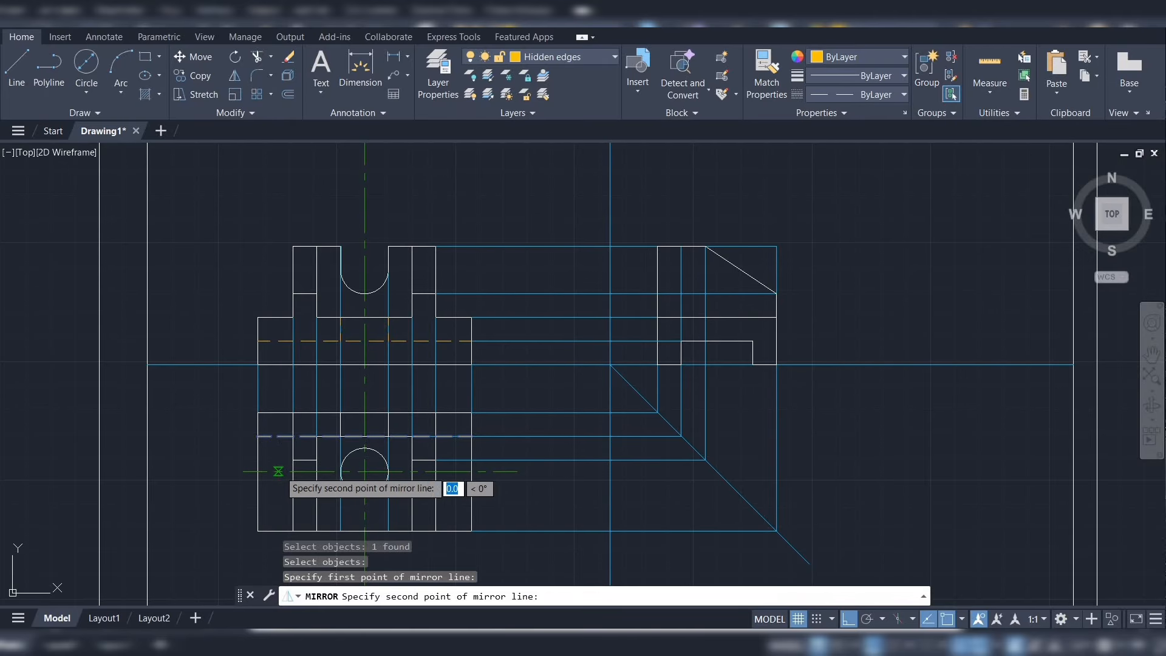
click(449, 471)
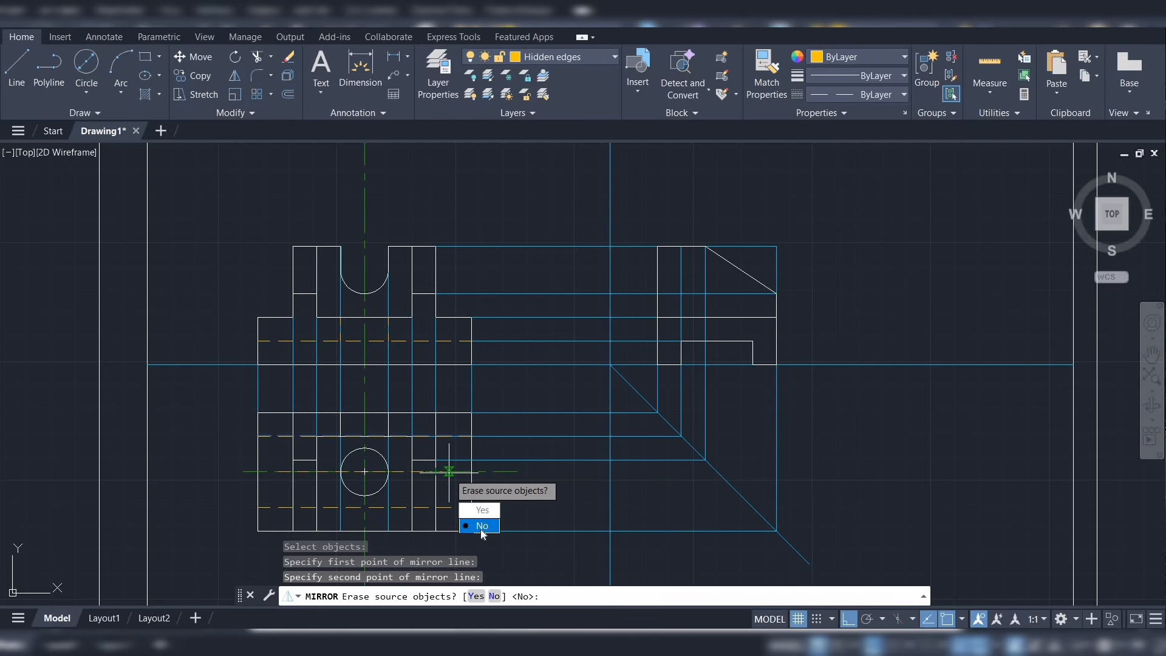
click(480, 530)
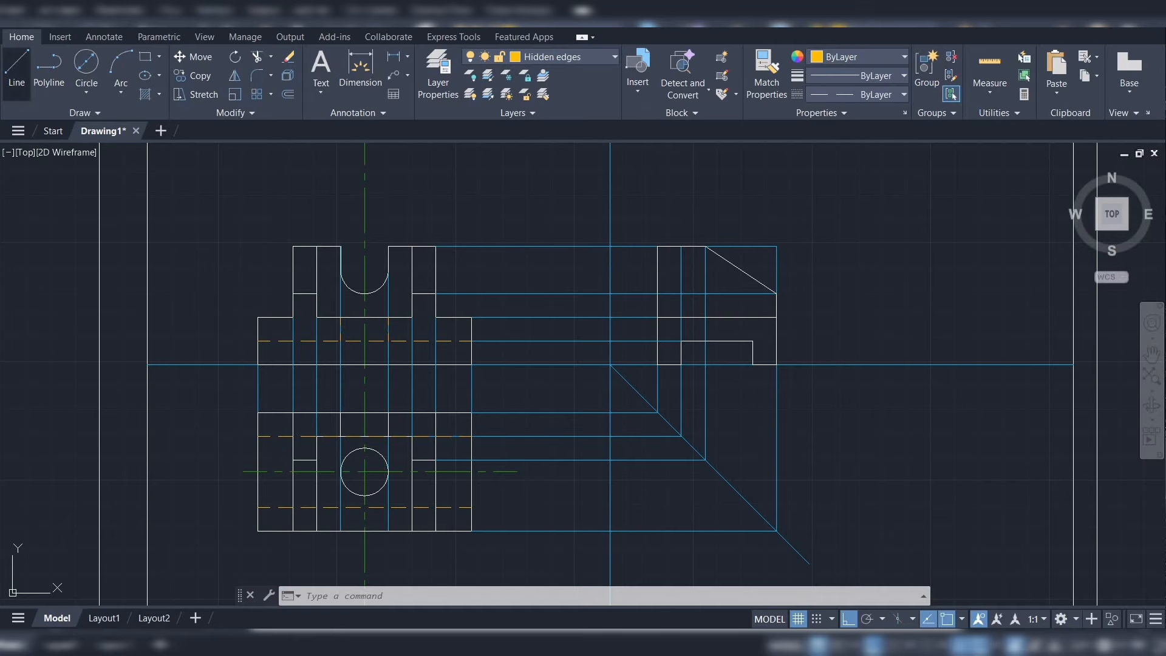
Draw a 10-long horizontal hidden edge in the side view at the U-notch's bottom level, from the upright's back edge inward
click(16, 69)
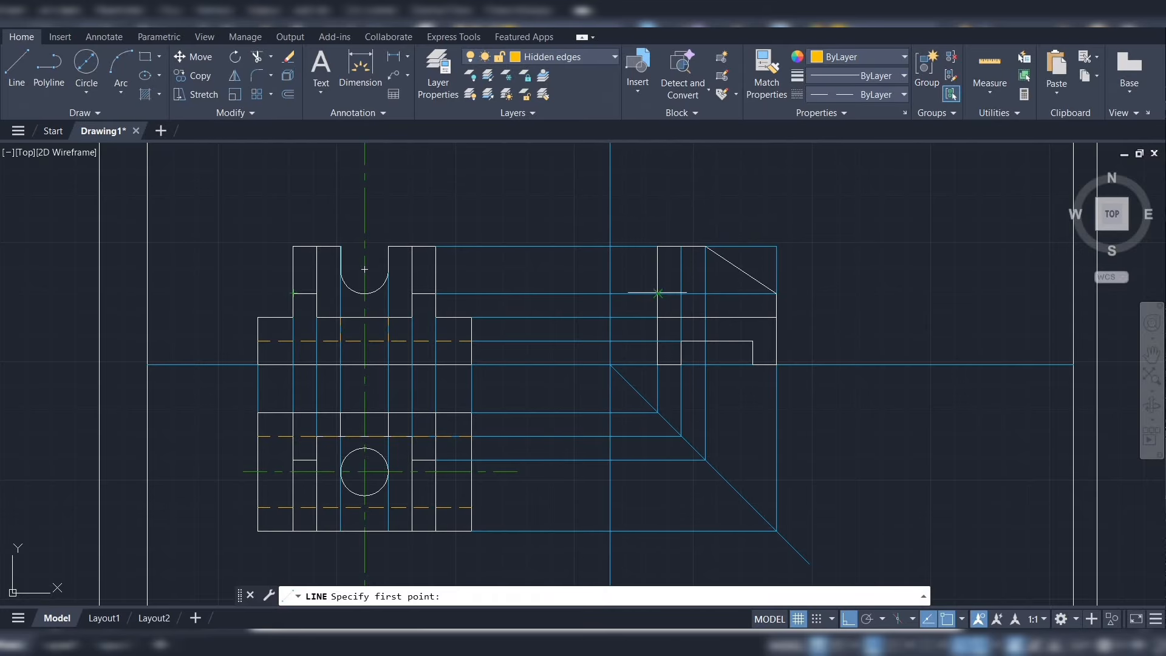
click(657, 293)
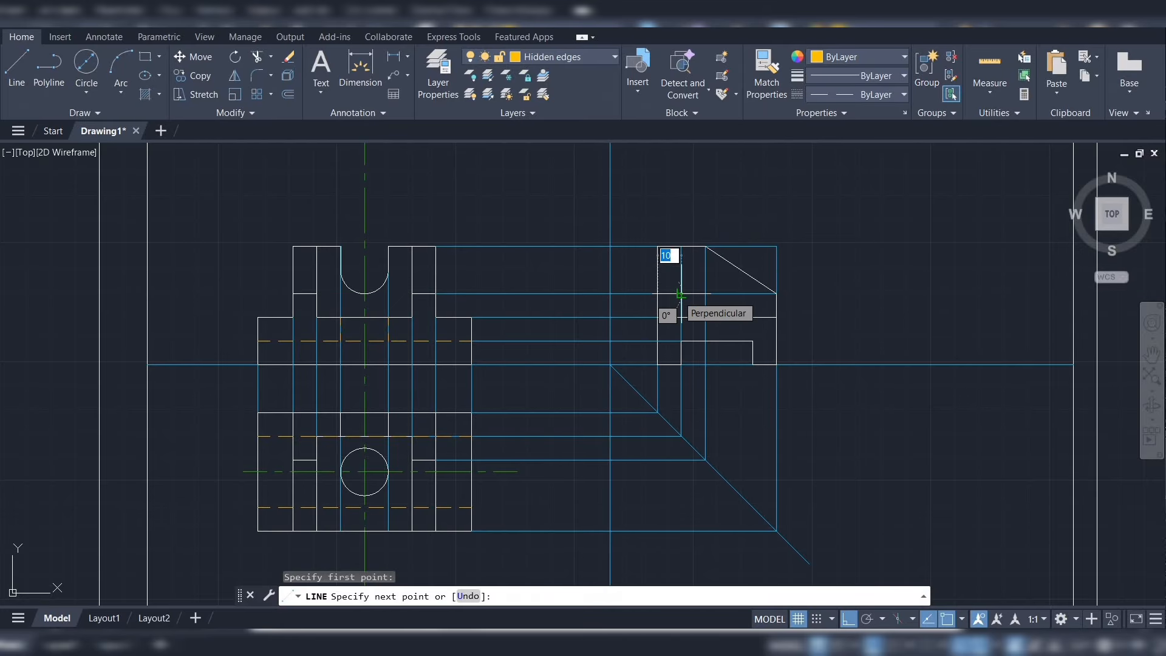
click(681, 294)
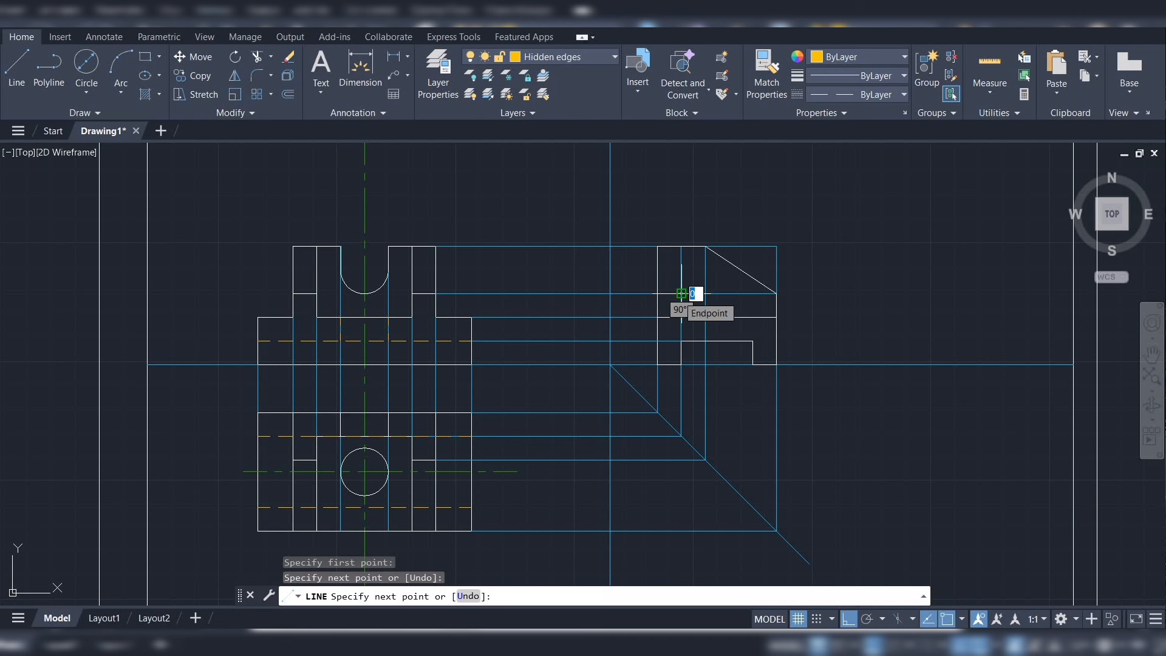
key(Escape)
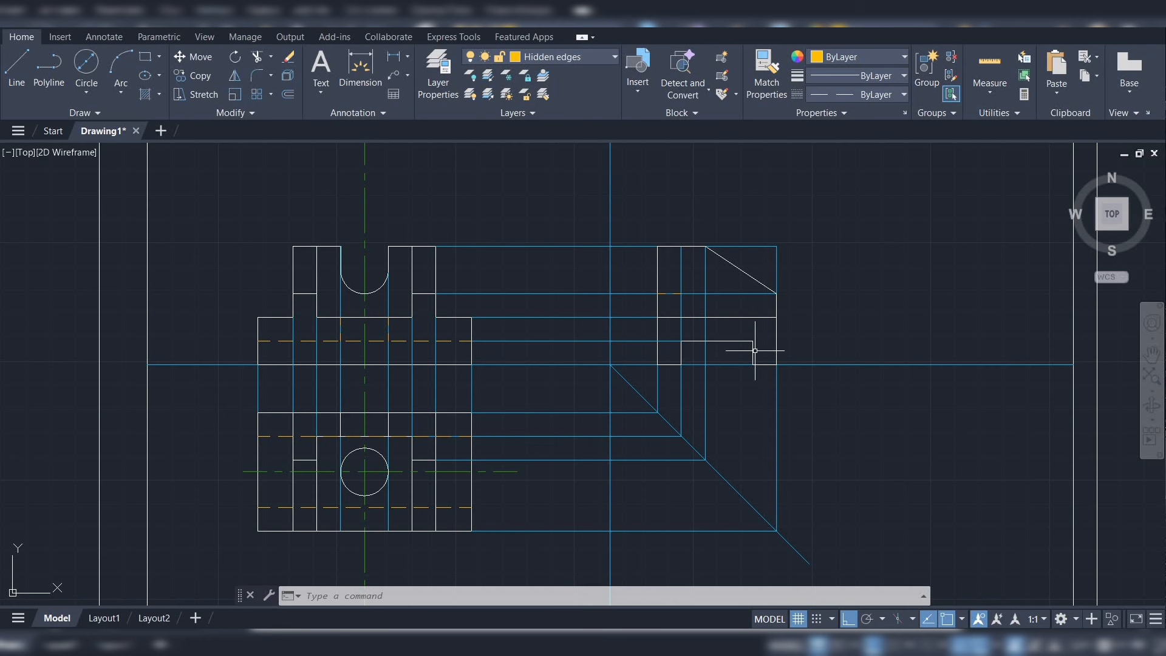
click(753, 364)
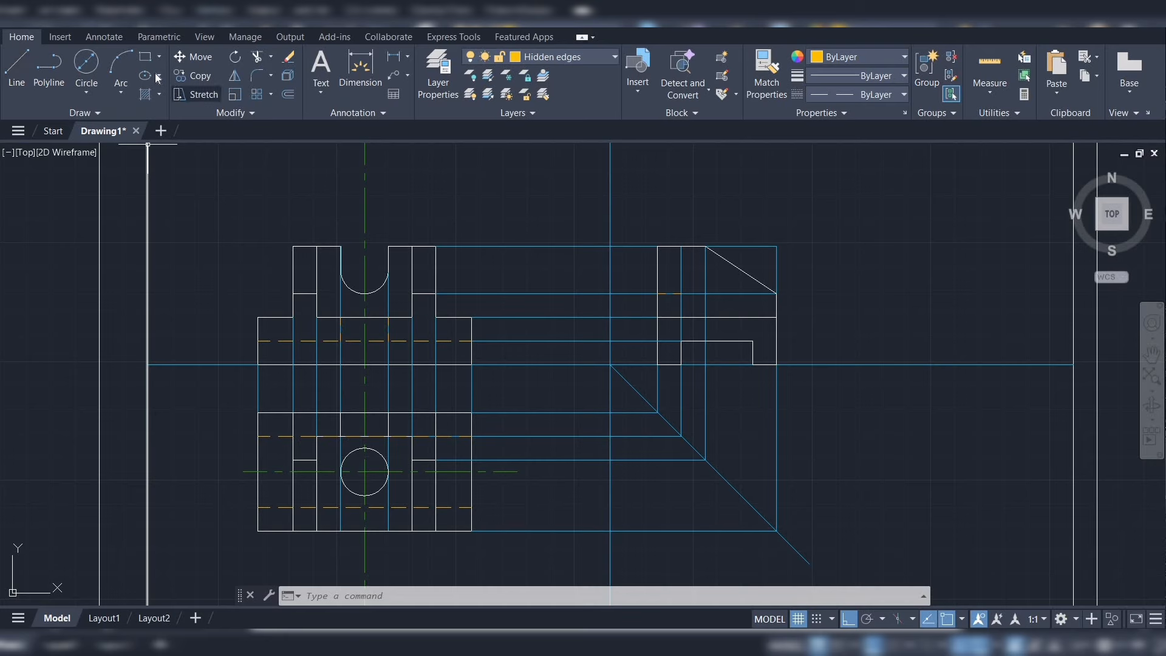
Make the Centre Line layer current and extend the top view's horizontal centre line to the diagonal mitre line
click(570, 61)
click(541, 90)
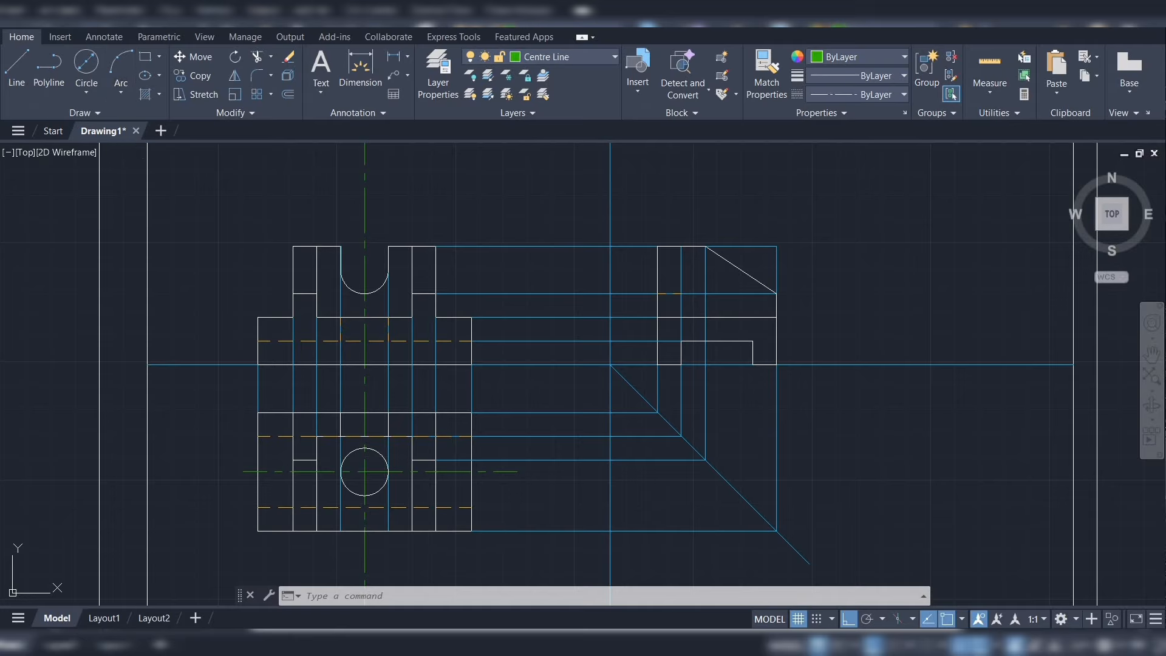
click(271, 56)
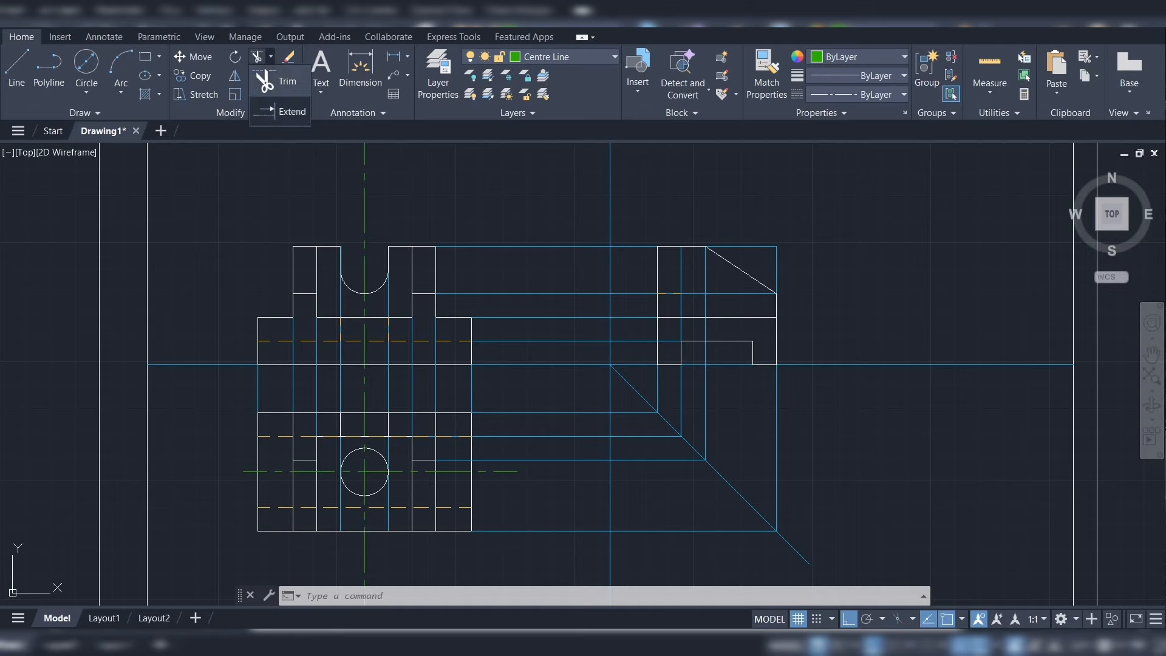
click(285, 110)
click(510, 472)
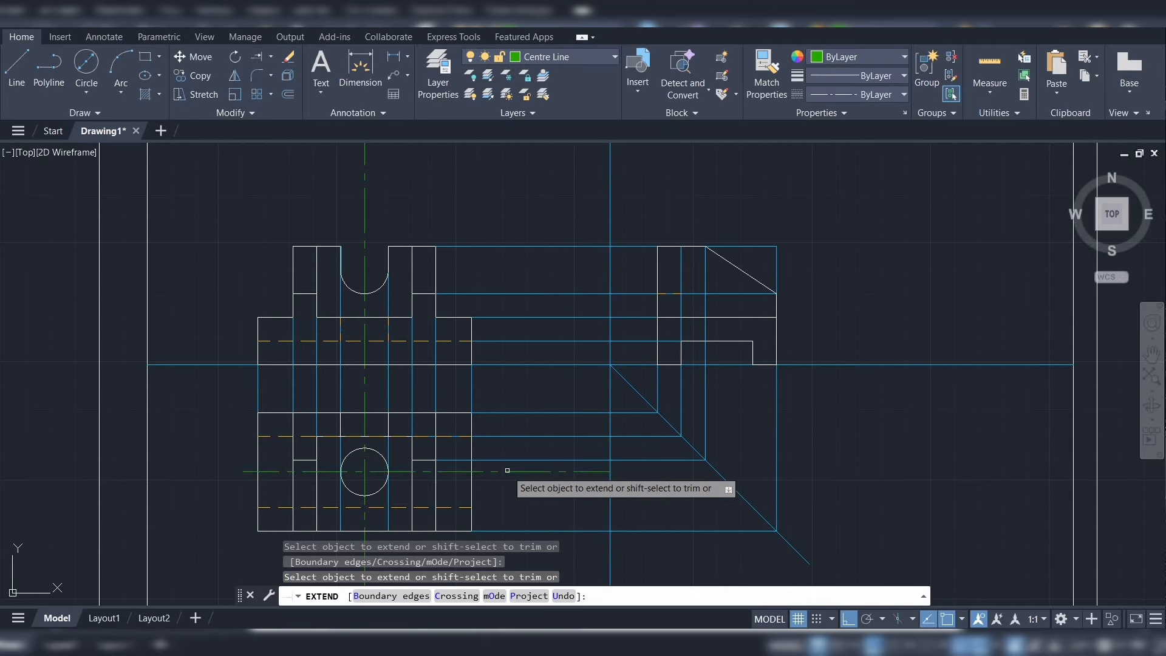
click(599, 470)
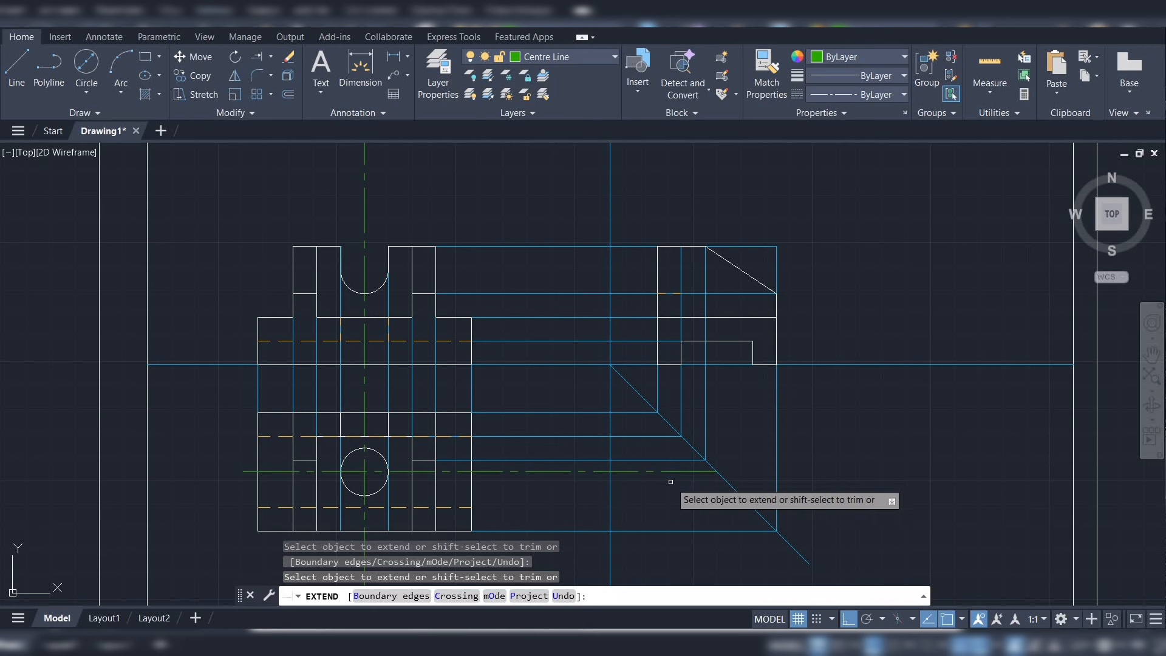
key(Escape)
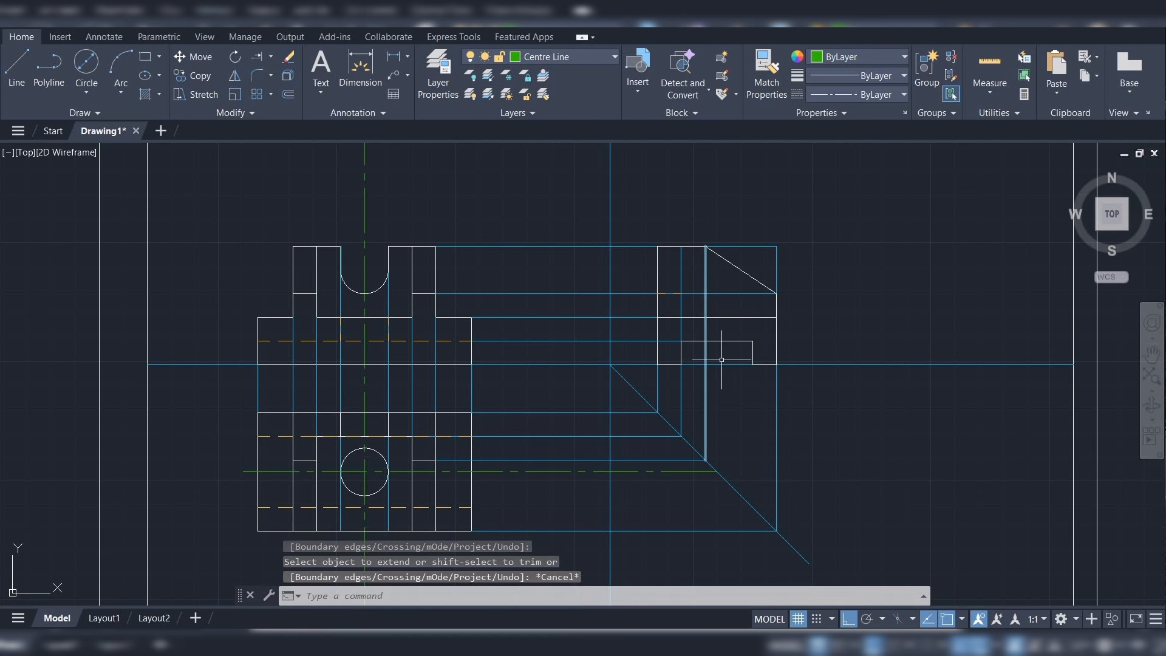
Draw a vertical centre line from the extended centre line's intersection with the mitre line up to the side view's top-edge level
click(22, 68)
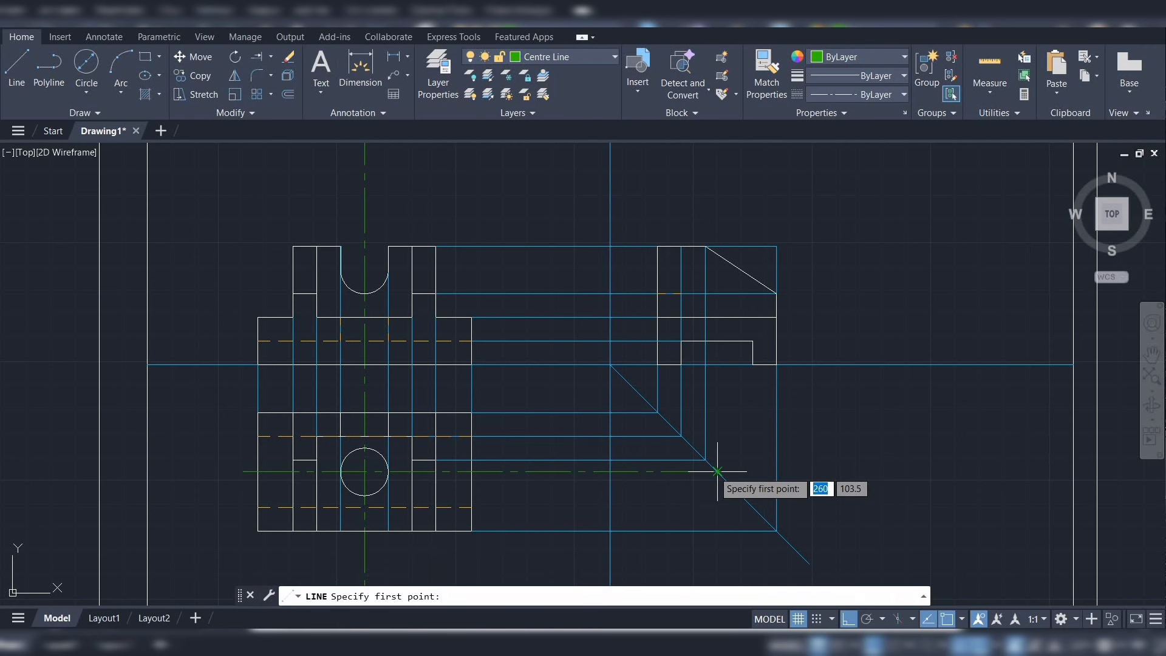
click(718, 471)
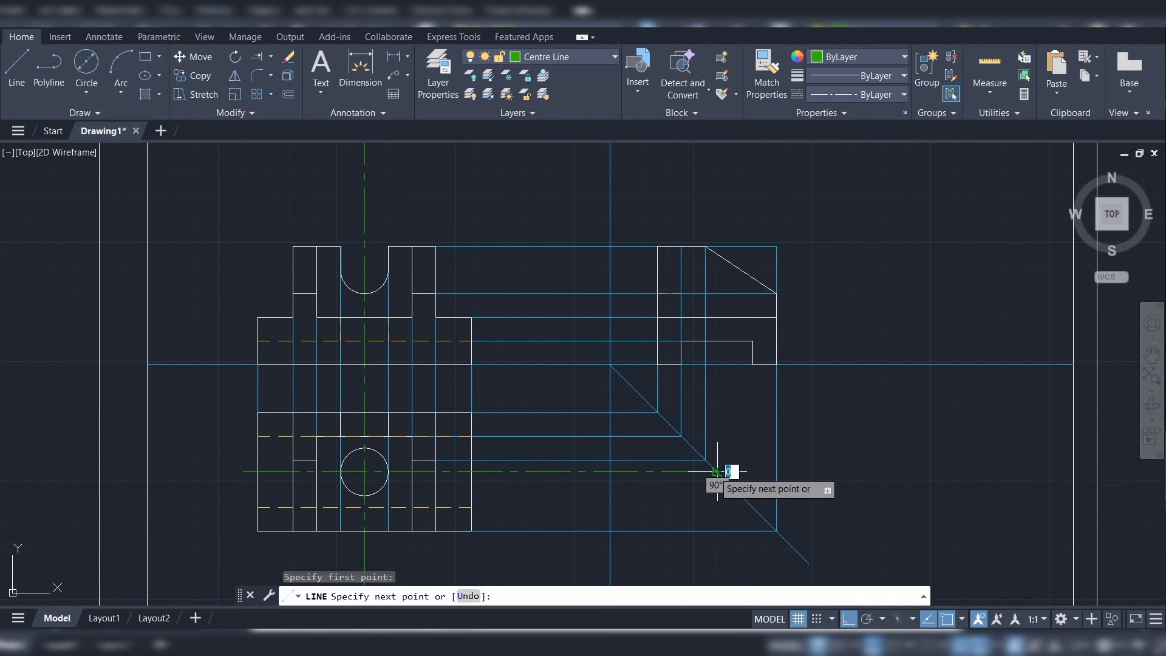
click(718, 246)
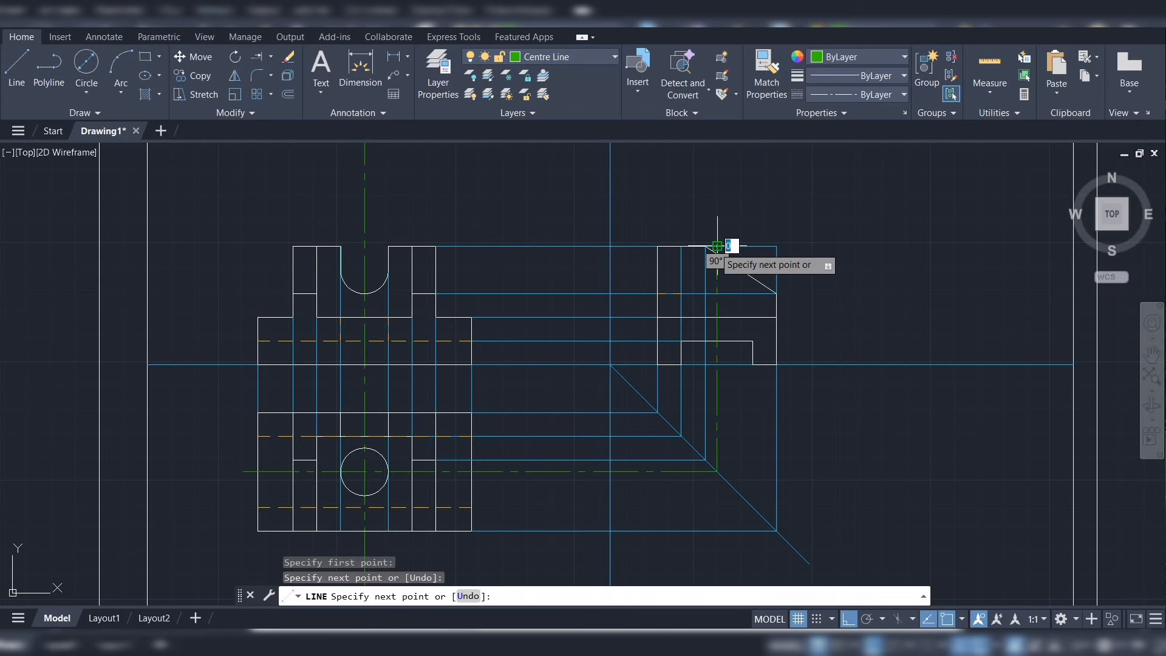
key(Escape)
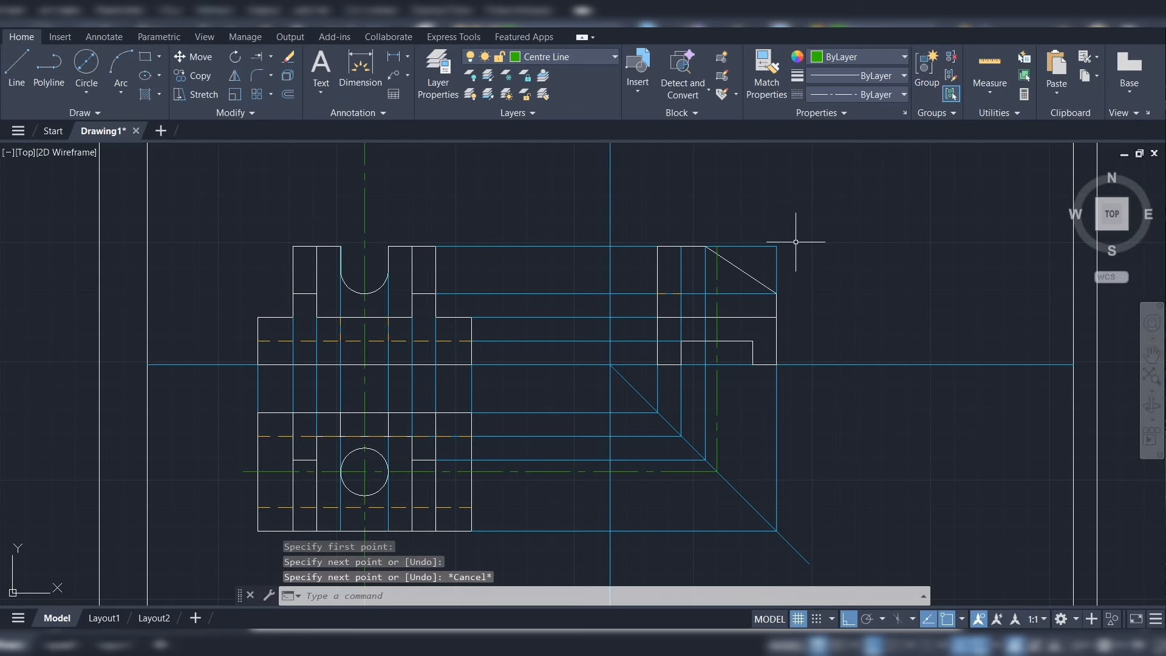
Make the Hidden edges layer current and draw a vertical line along the side view's centre line, from the slot's upper edge to the base's top edge
scroll(744, 379, up, 2)
scroll(722, 371, up, 2)
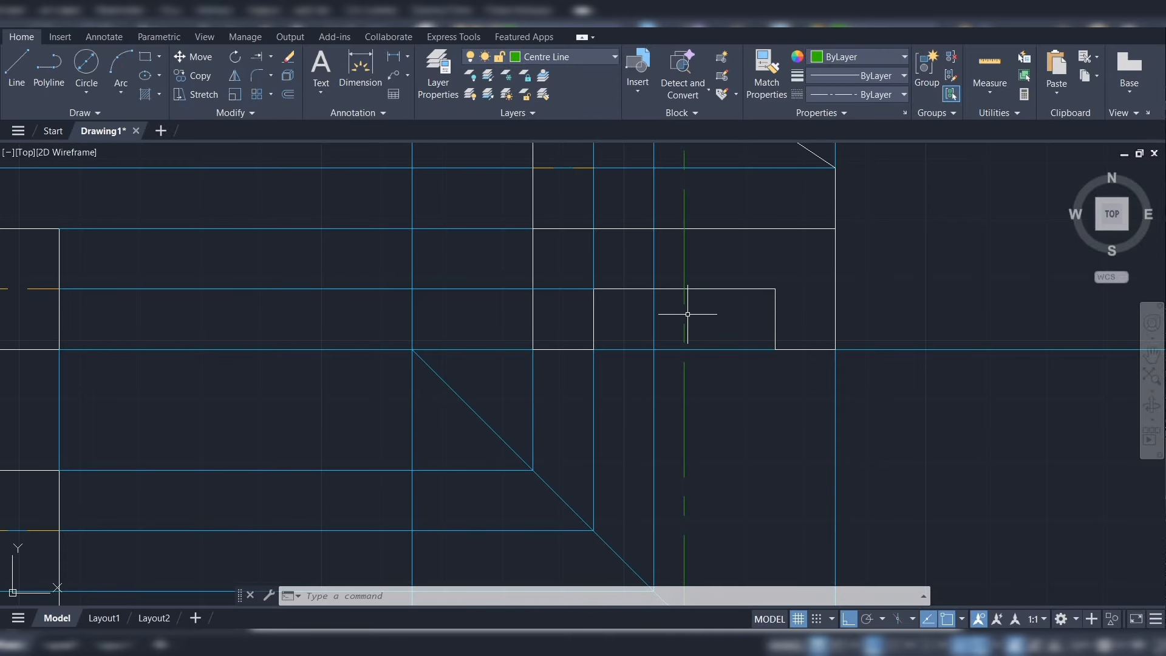
key(Escape)
scroll(747, 267, down, 2)
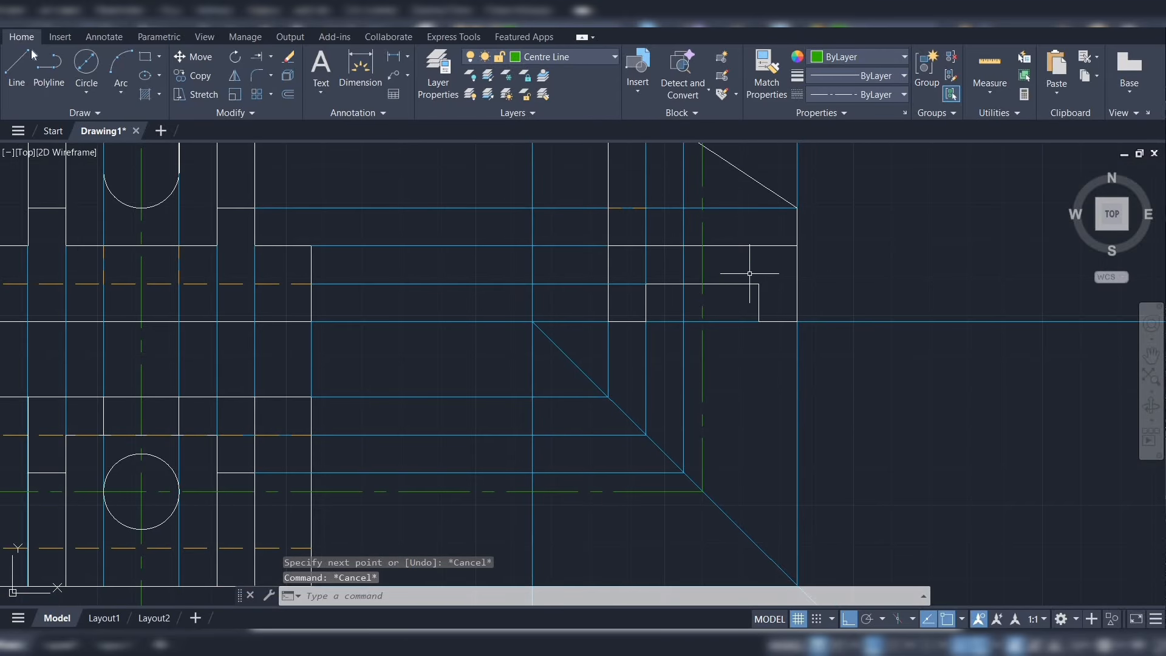
click(588, 56)
click(543, 128)
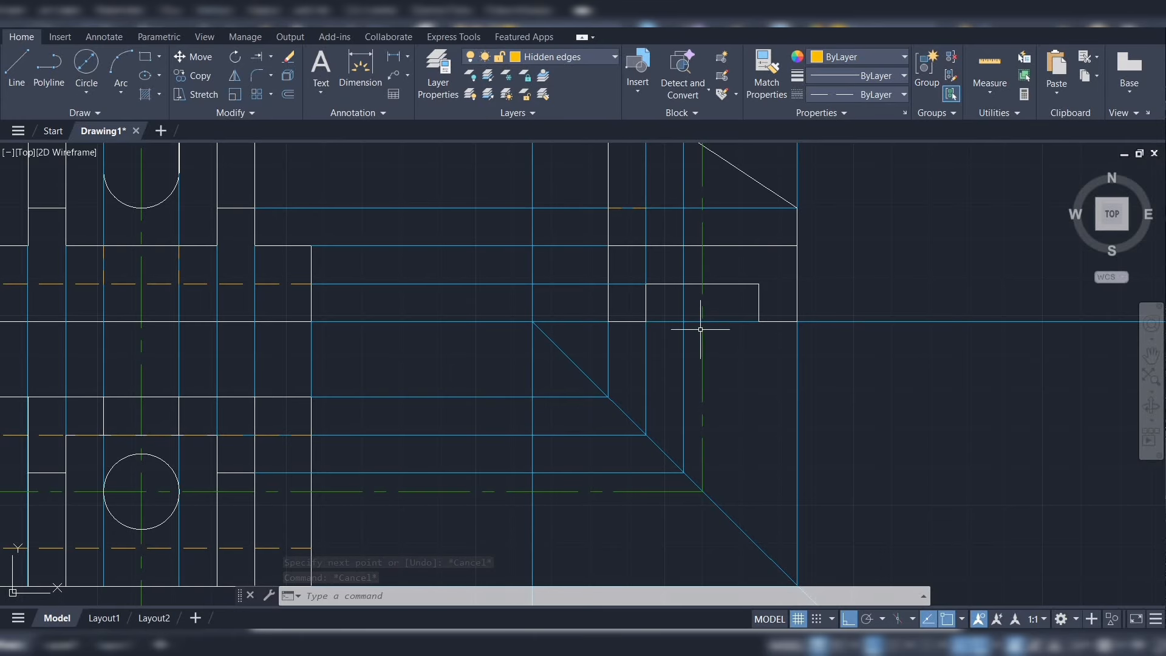
scroll(702, 318, up, 3)
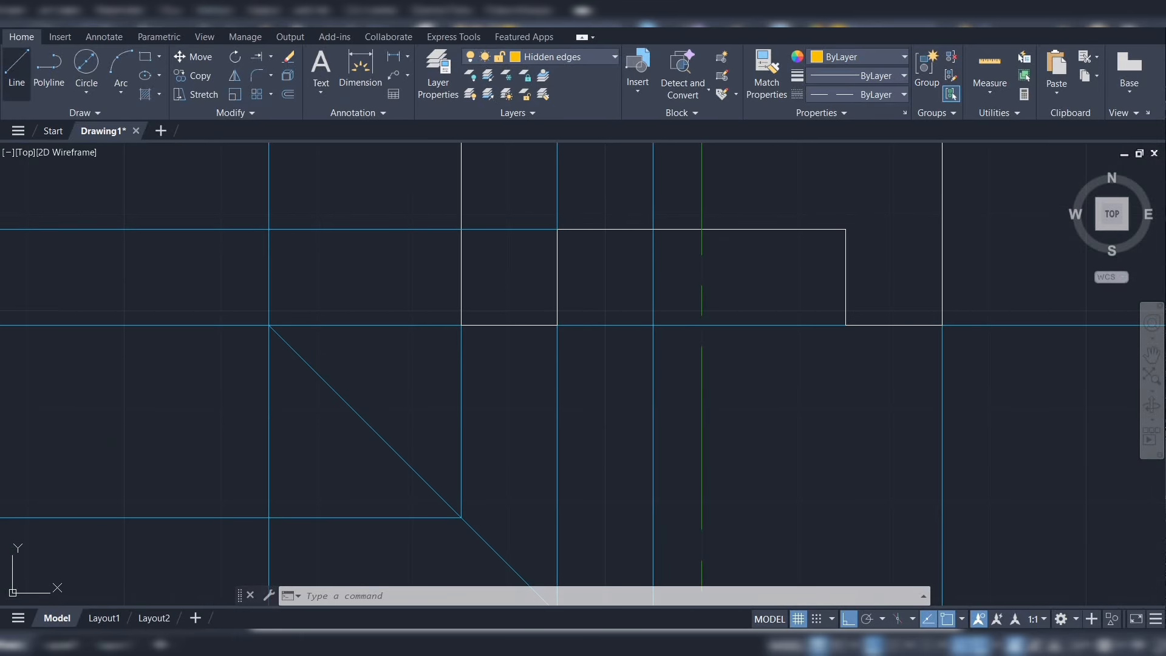
click(16, 67)
scroll(702, 229, down, 2)
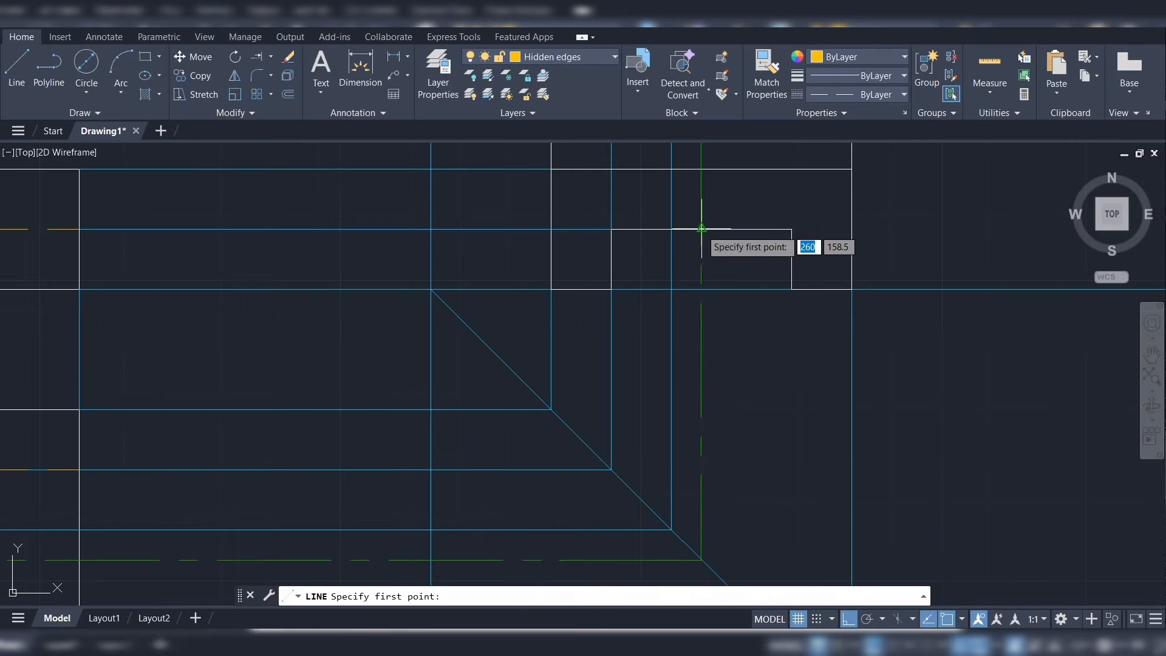
click(701, 228)
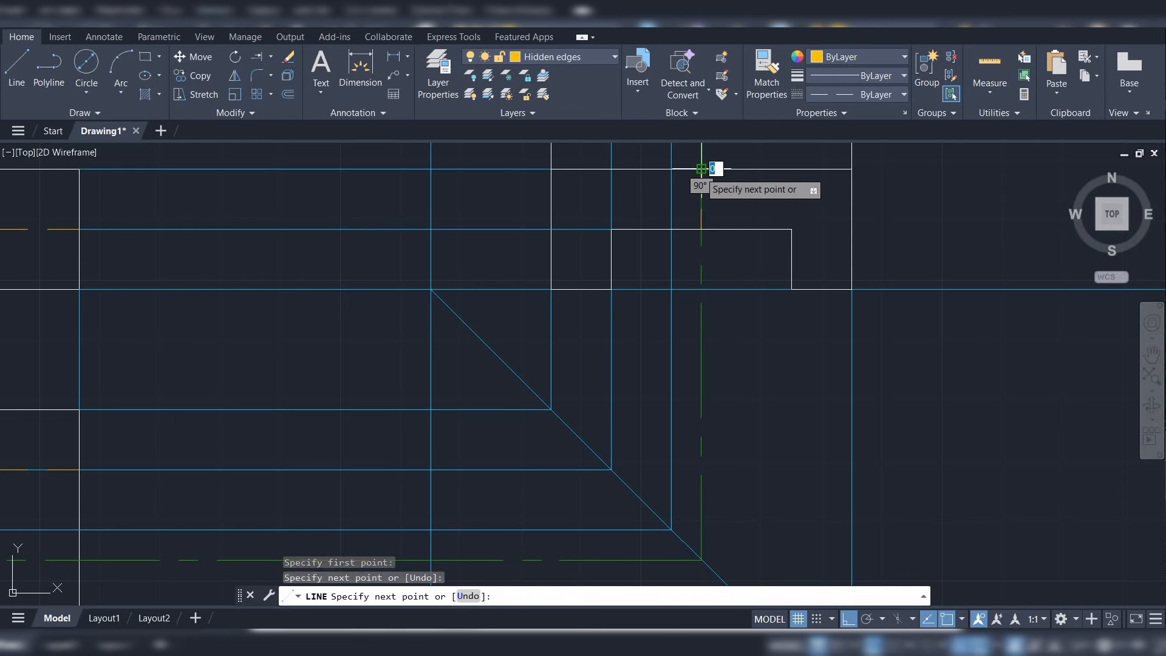
key(Escape)
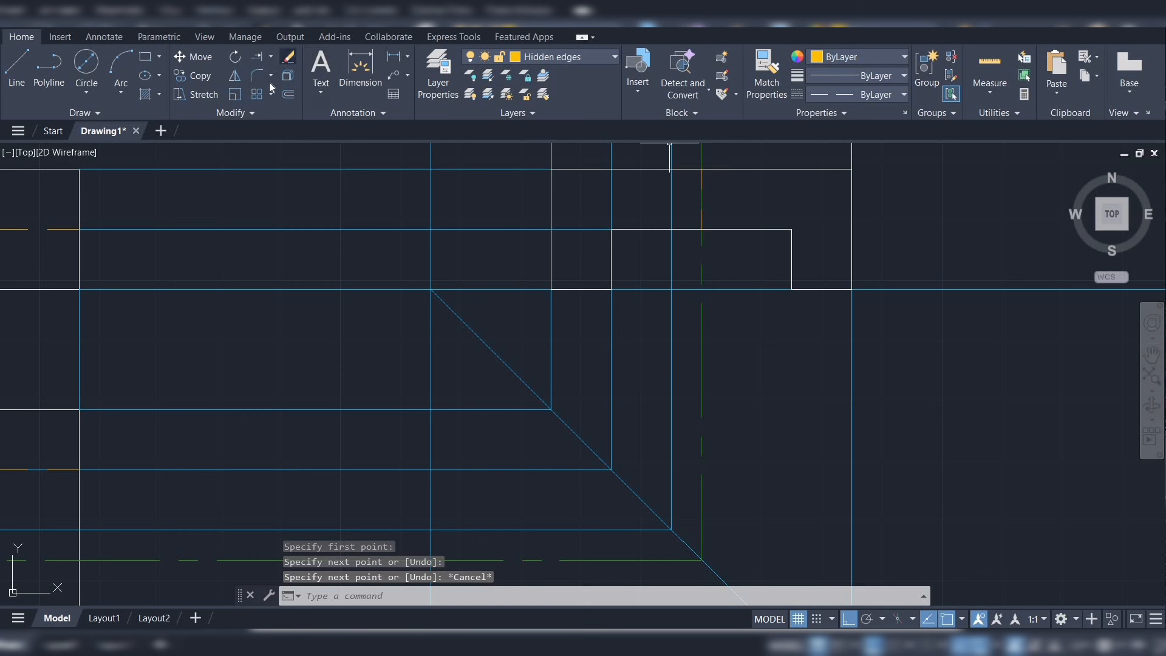
Offset the side view's central hidden line by 10 to both sides and delete the original
text(o)
key(Return)
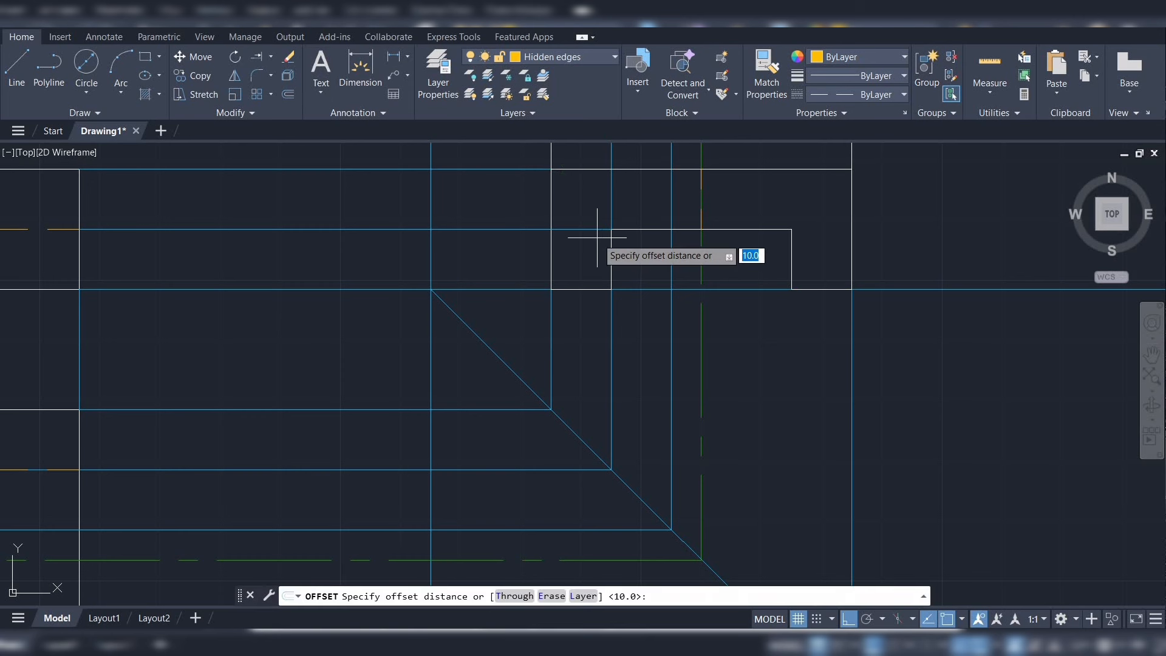
key(Return)
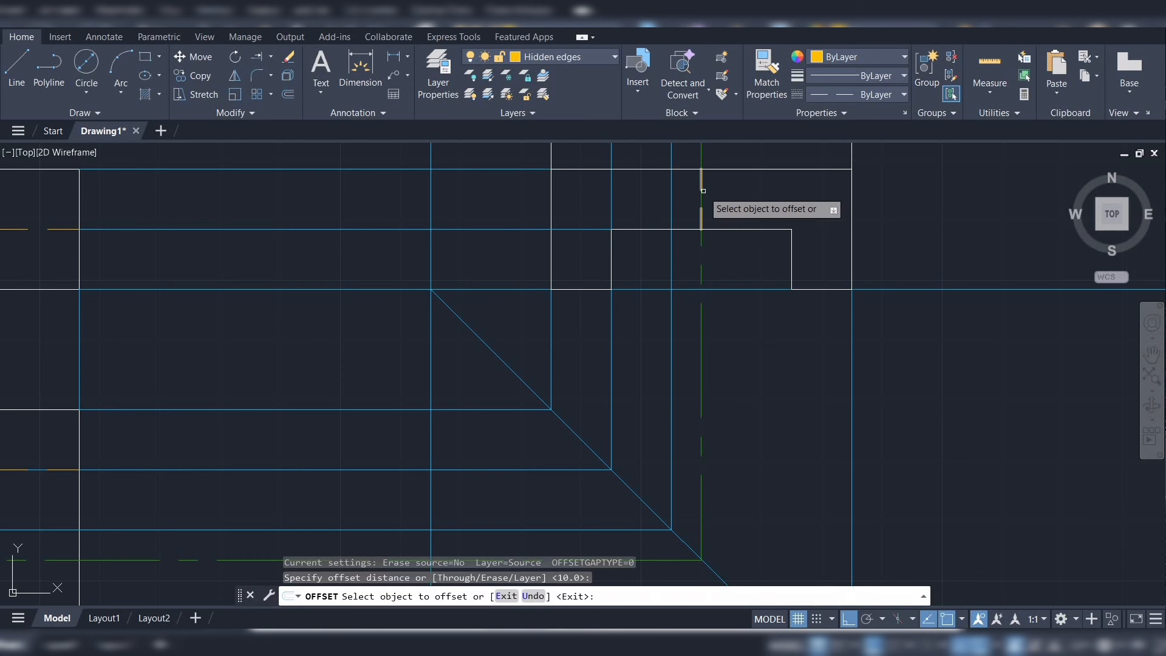
click(702, 182)
click(718, 186)
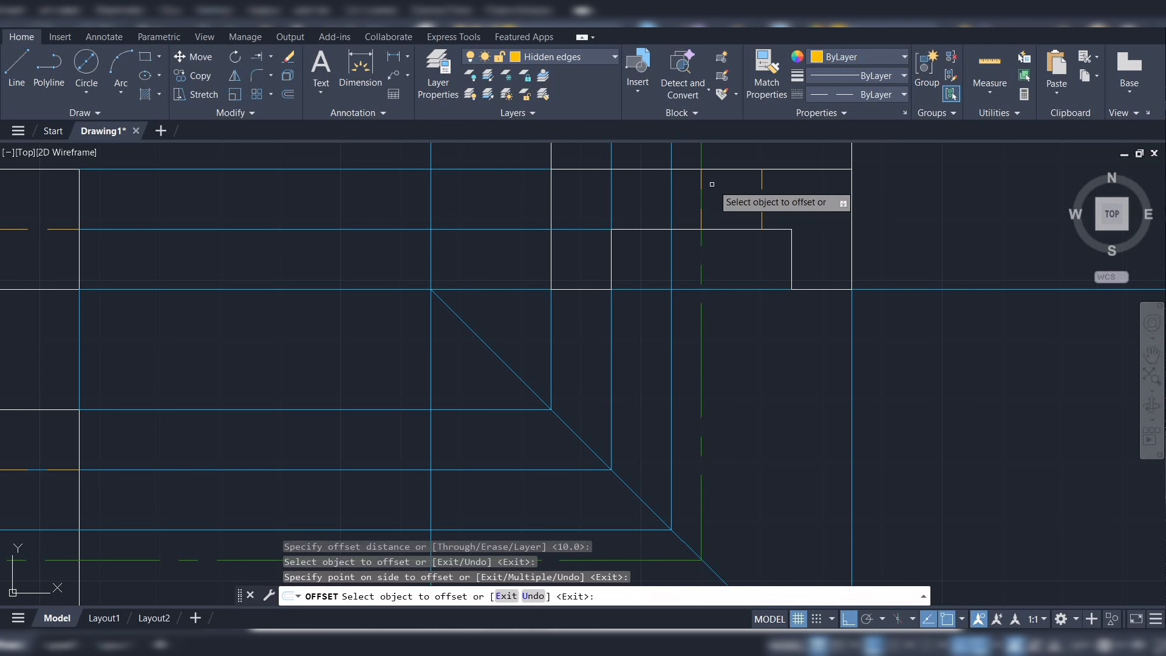
click(701, 183)
click(685, 182)
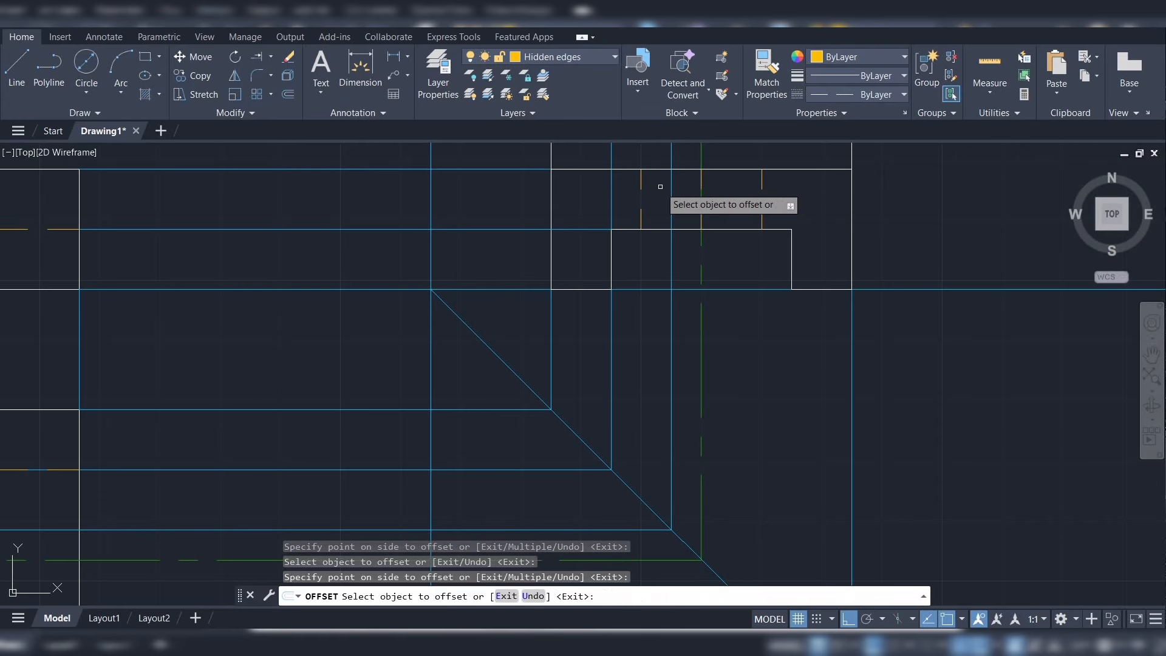
key(Escape)
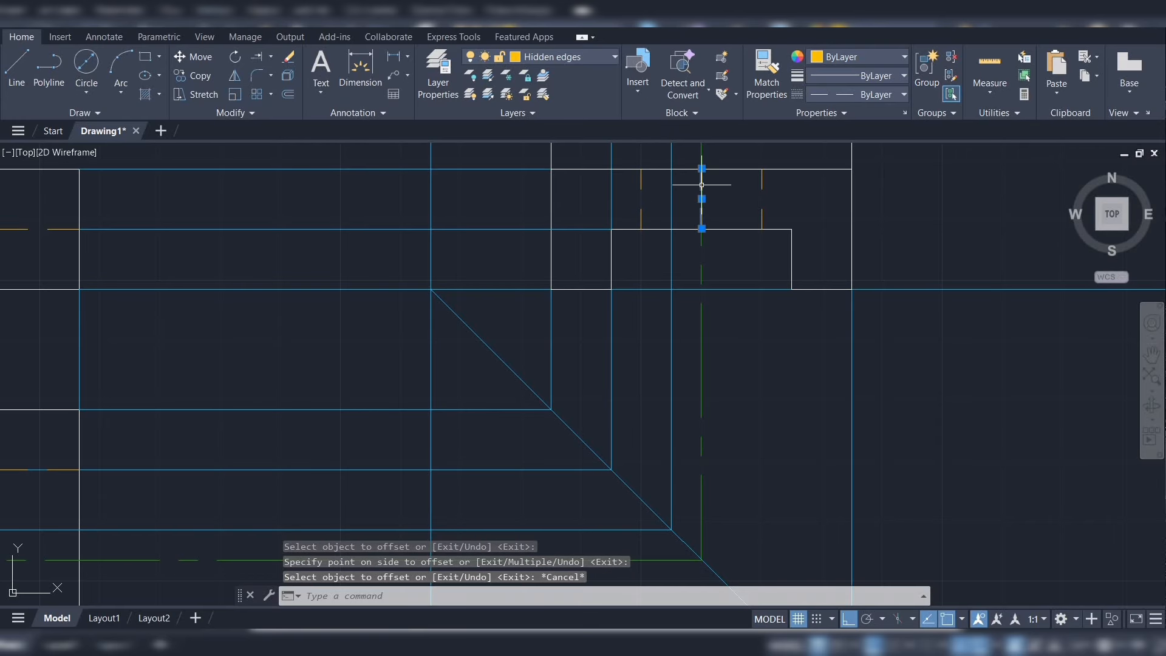
key(Delete)
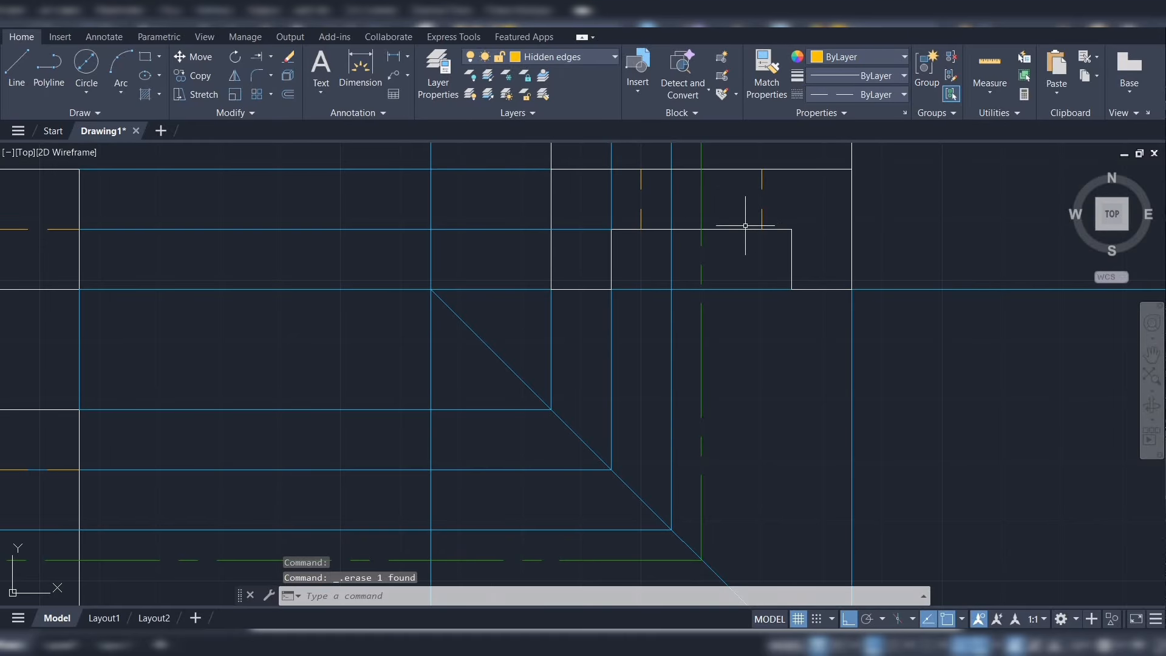
Turn off the Projection lines layer, keeping Hidden edges as the current layer
scroll(753, 231, down, 3)
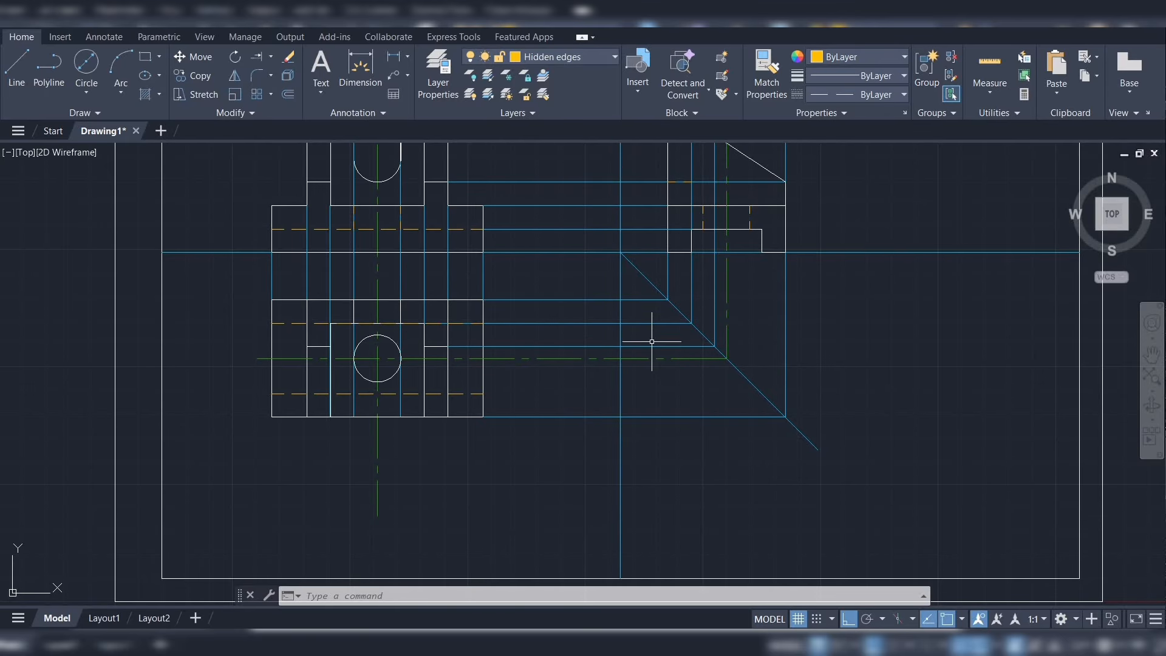
scroll(646, 324, down, 2)
scroll(640, 297, up, 1)
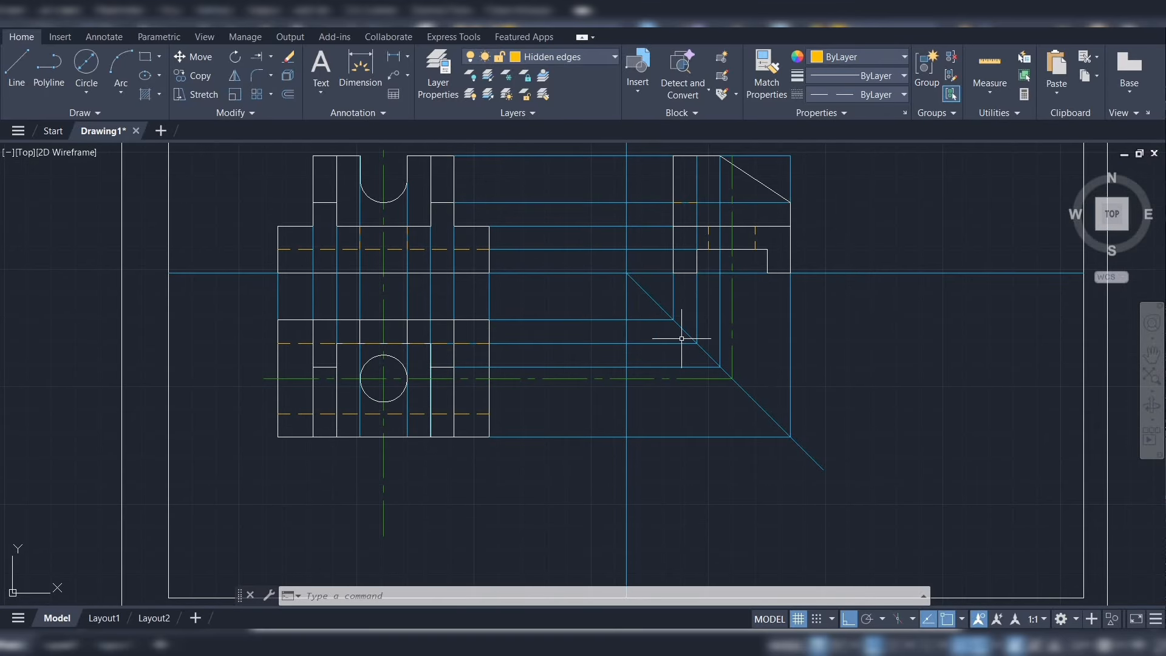
scroll(638, 334, down, 1)
mouse_move(608, 295)
middle_down()
mouse_move(615, 328)
mouse_move(568, 331)
middle_up()
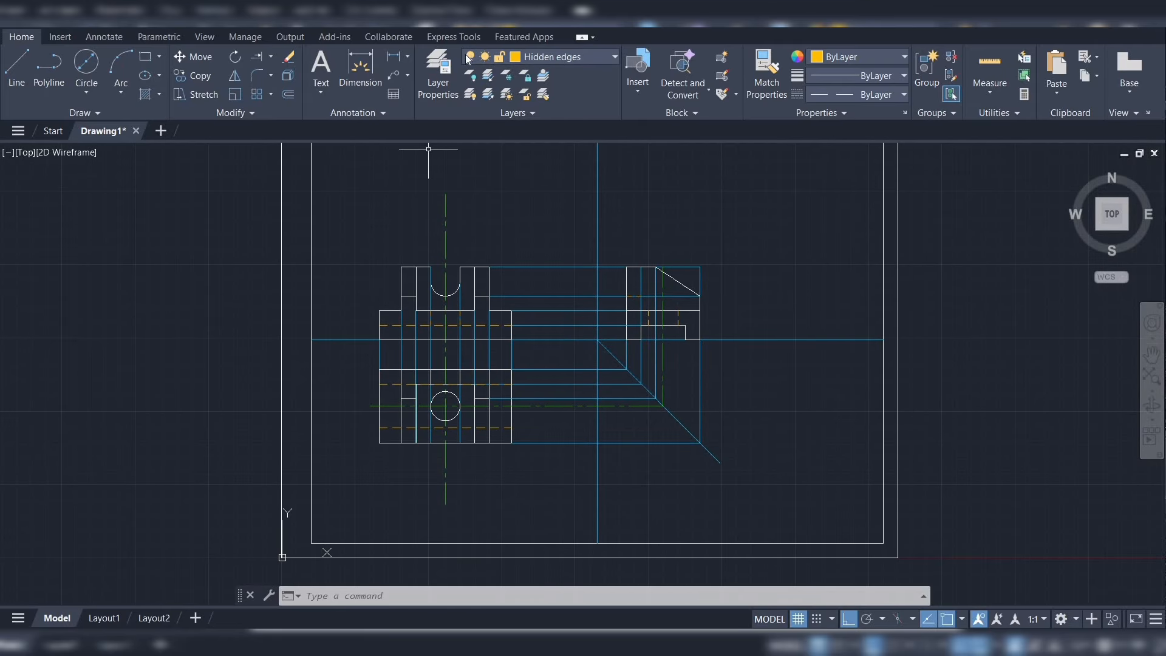
click(596, 54)
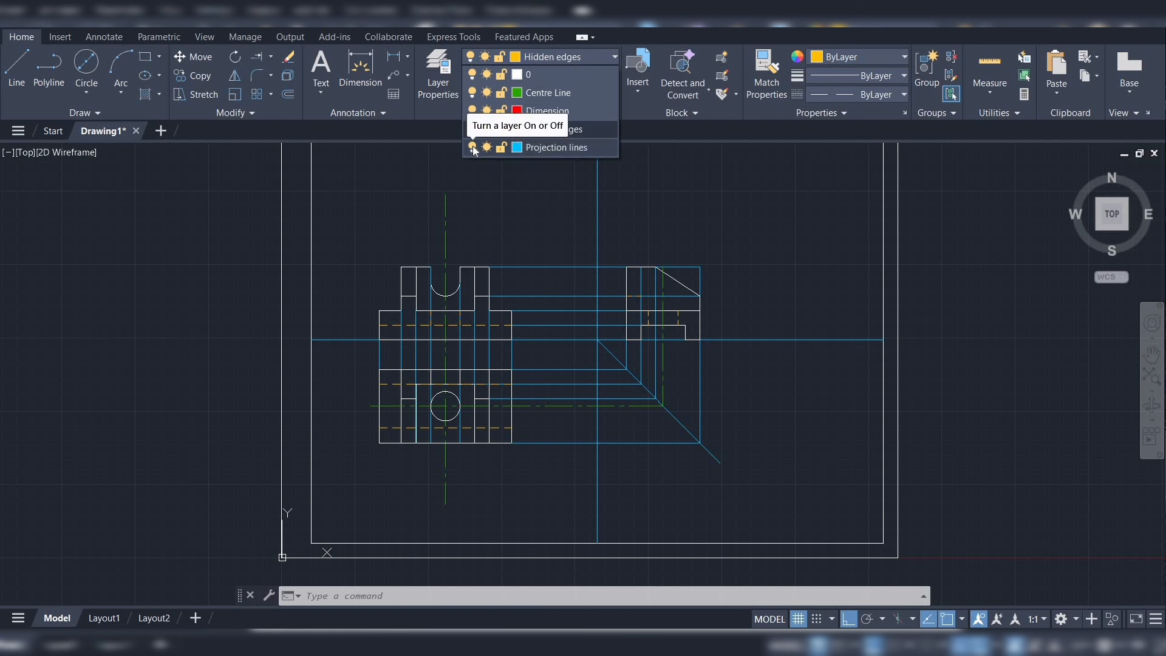
click(472, 145)
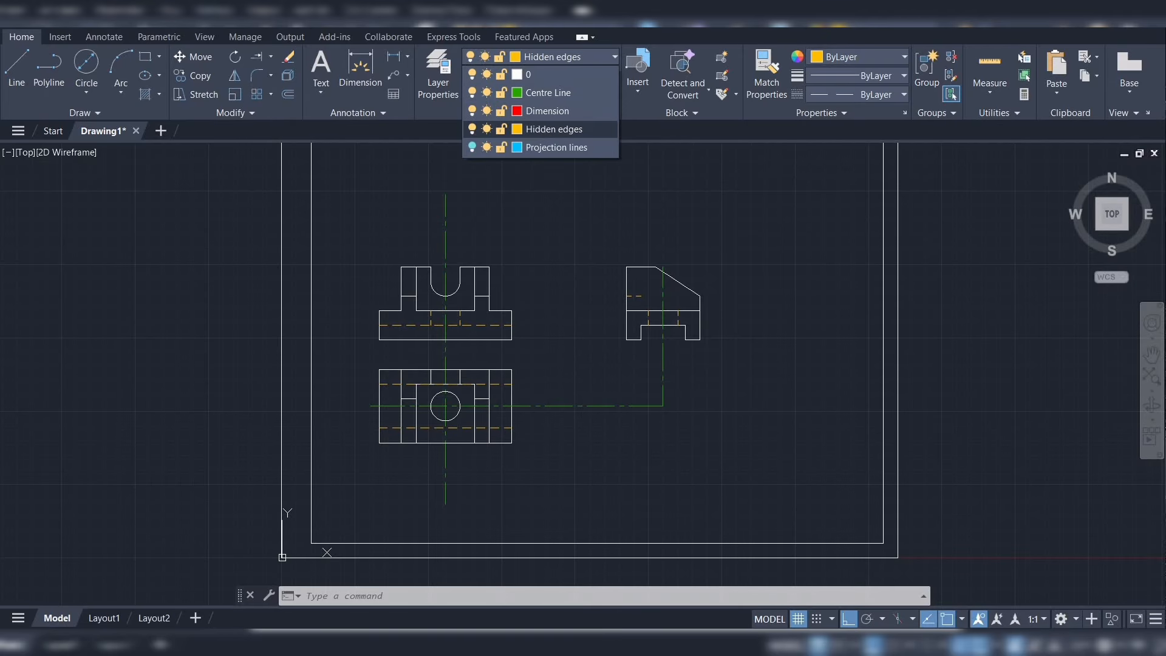
click(542, 129)
Draw a 20-long vertical hidden edge in the side view from the inner end of the notch-bottom line up to the top edge
scroll(647, 296, up, 2)
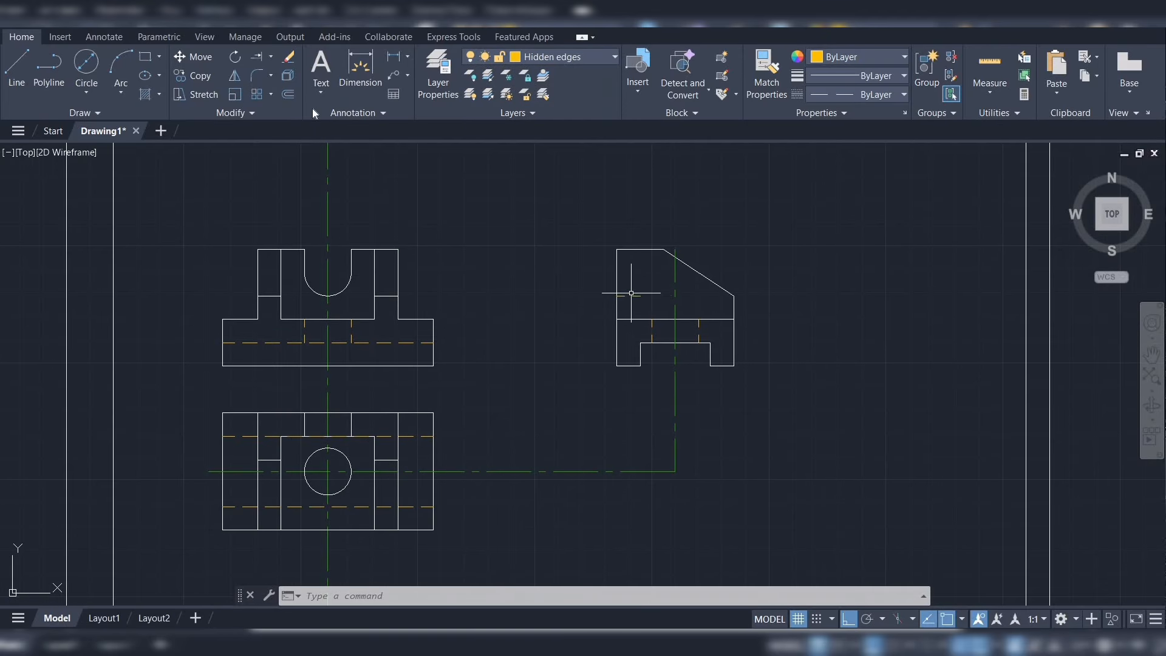
click(16, 67)
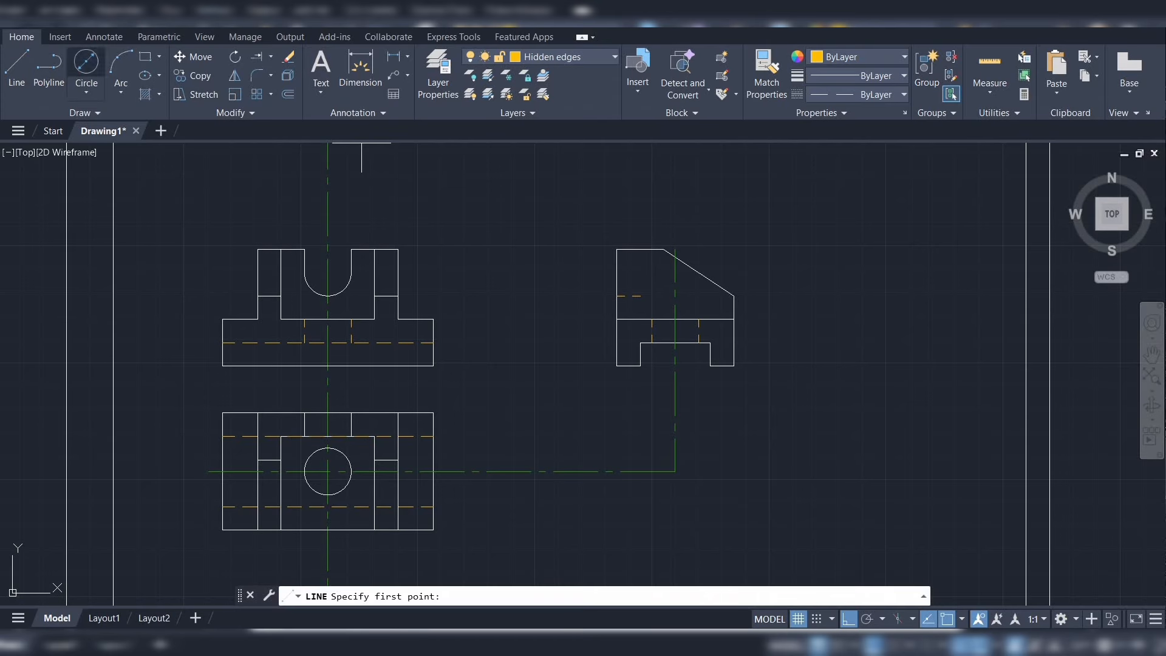
click(640, 296)
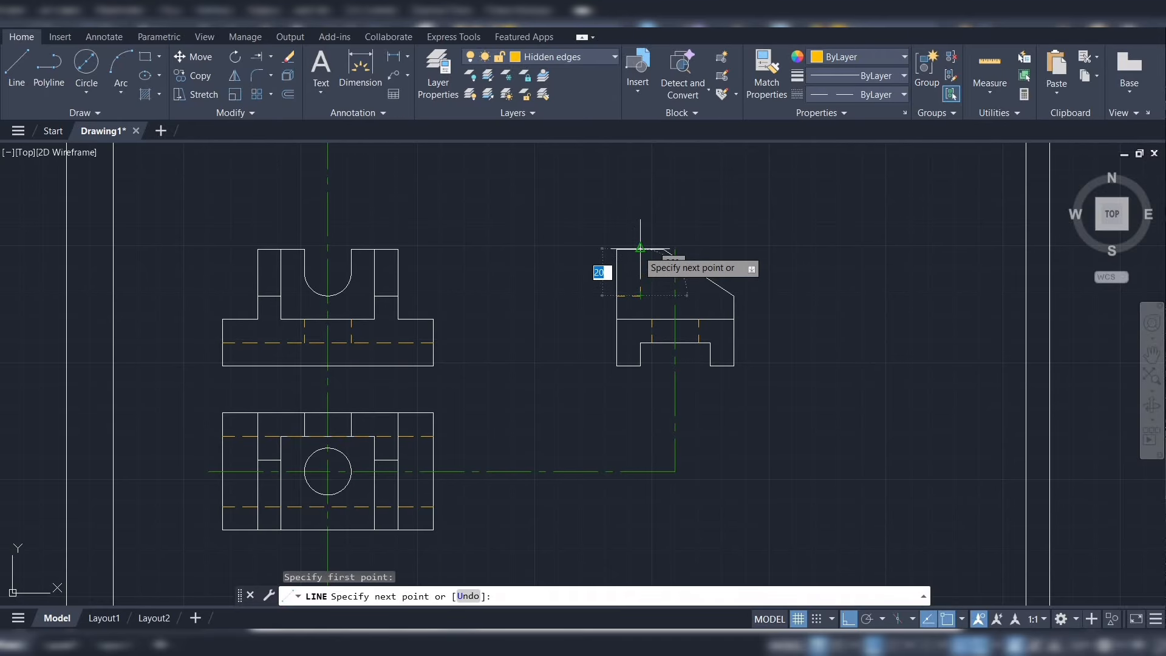
key(Escape)
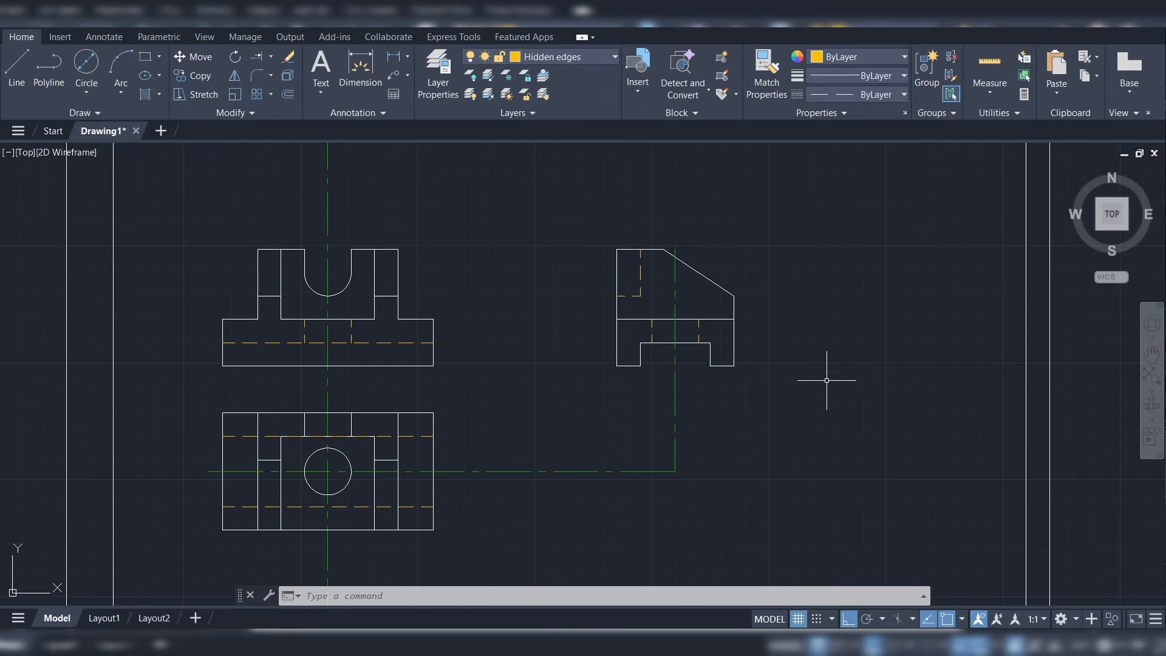
Turn the Projection lines layer on and make the Dimension layer current
scroll(809, 409, down, 2)
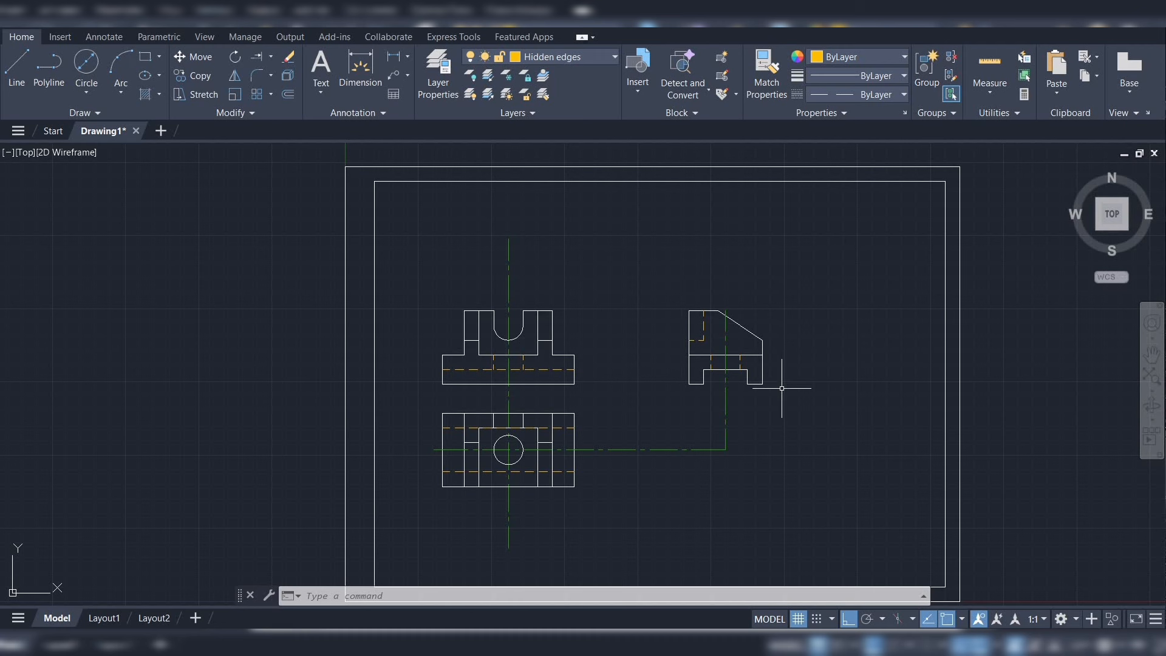
mouse_move(726, 409)
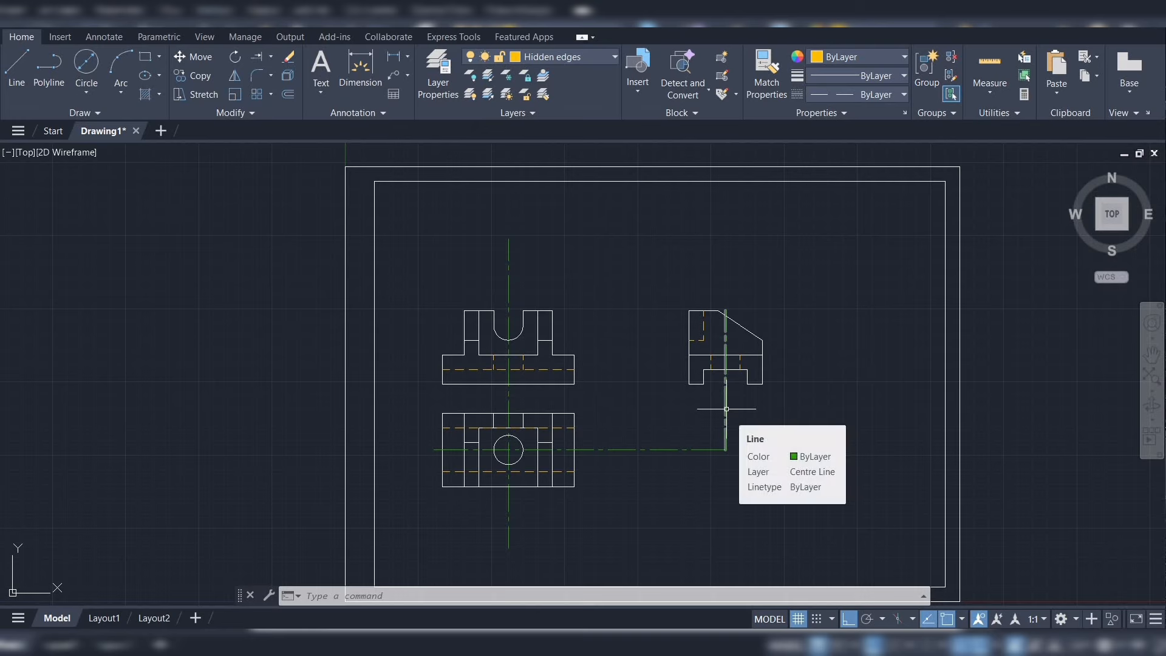
key(Escape)
key(Escape)
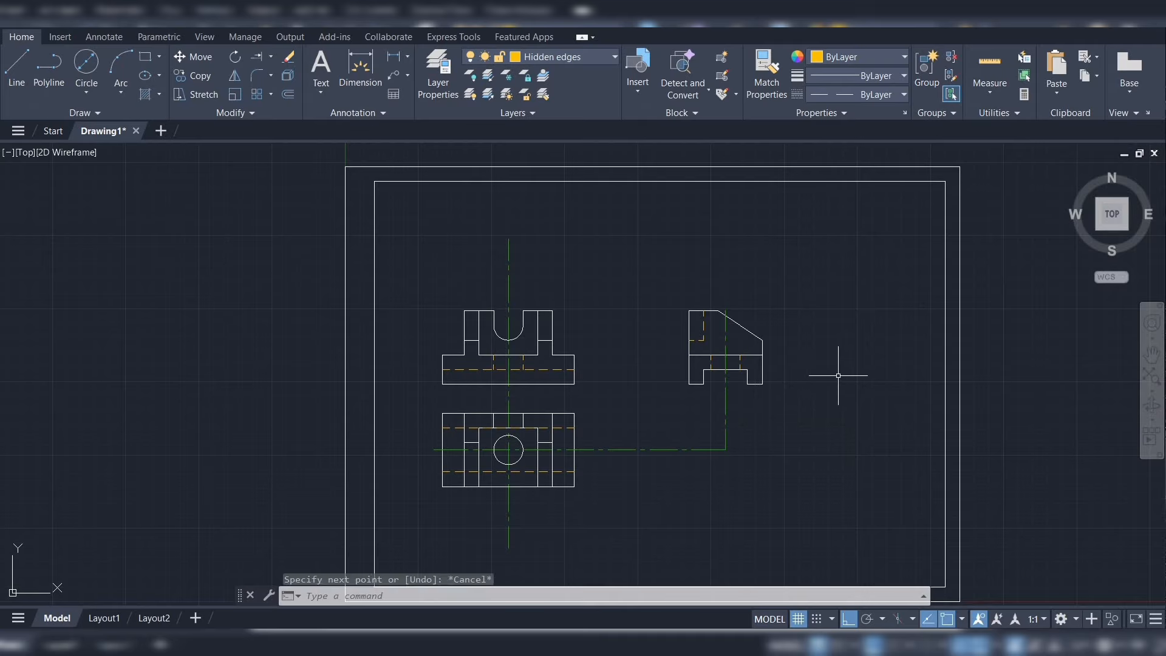
click(589, 56)
click(473, 147)
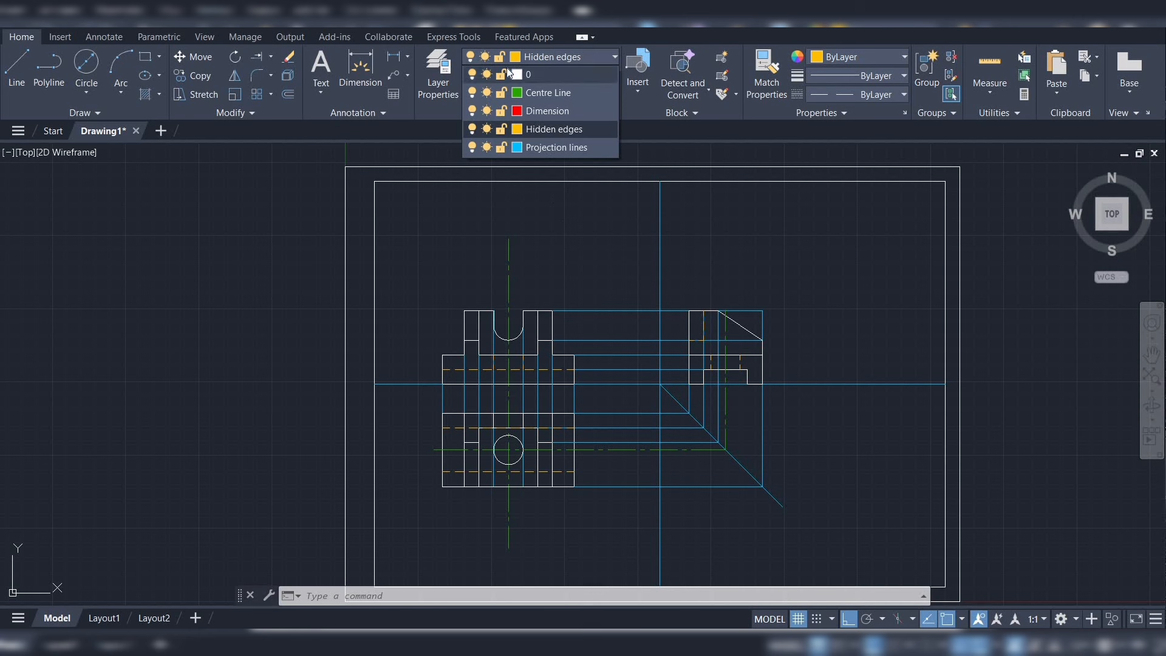
click(541, 112)
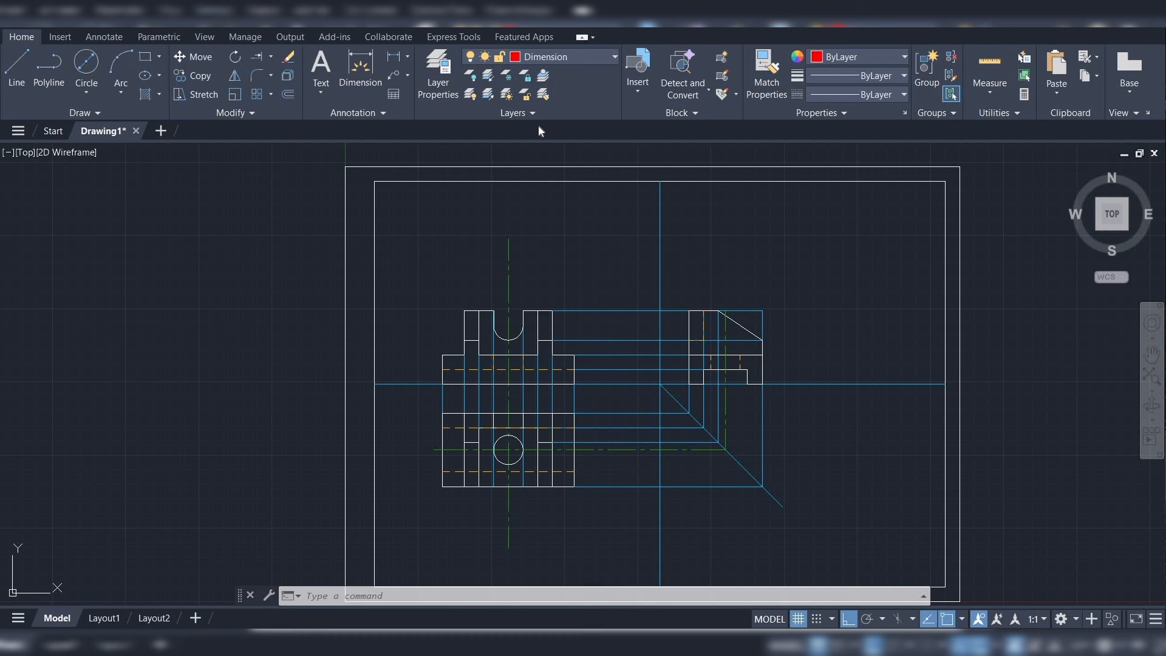
Add a linear dimension for the top view's overall width, placed below the view
click(398, 59)
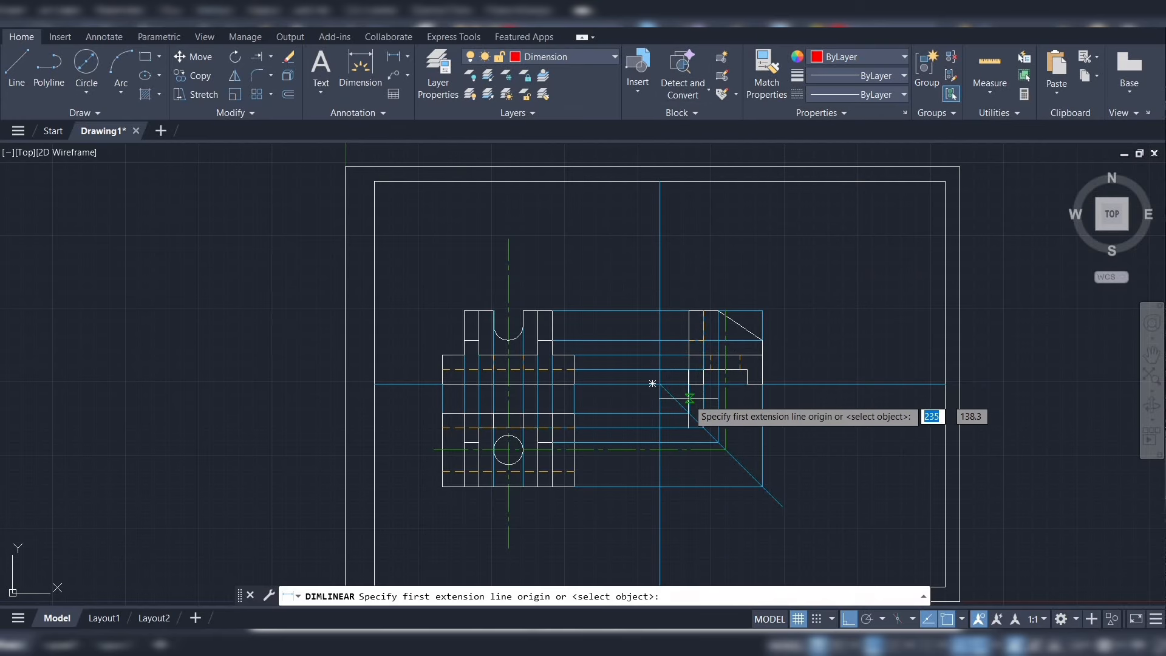
click(444, 485)
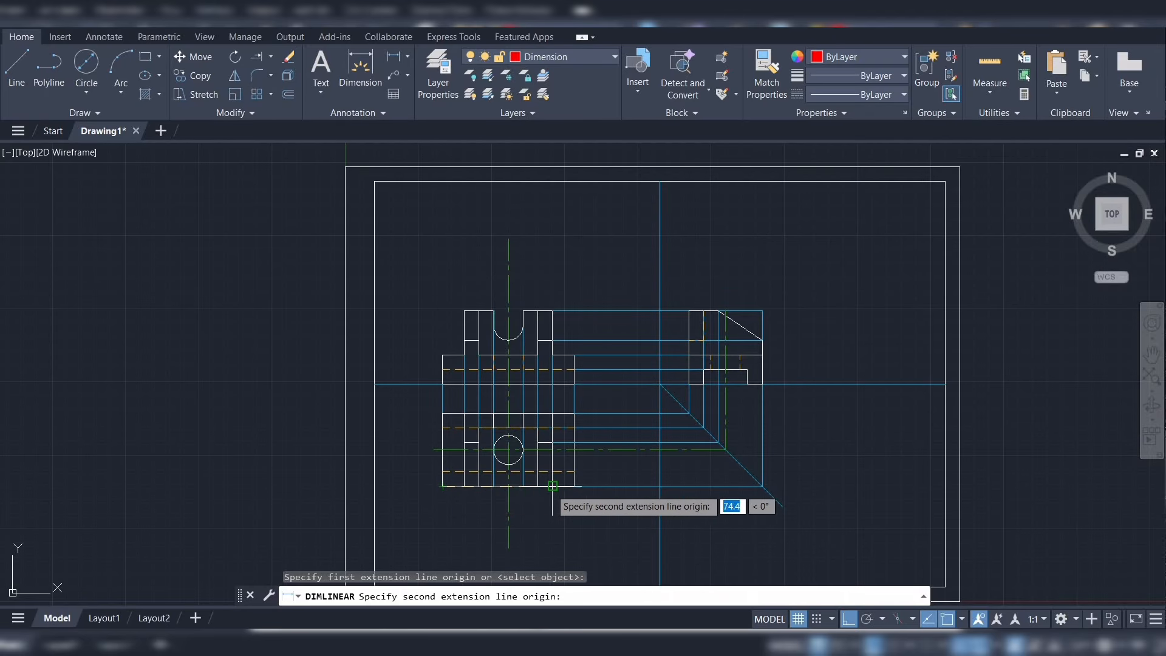
click(574, 486)
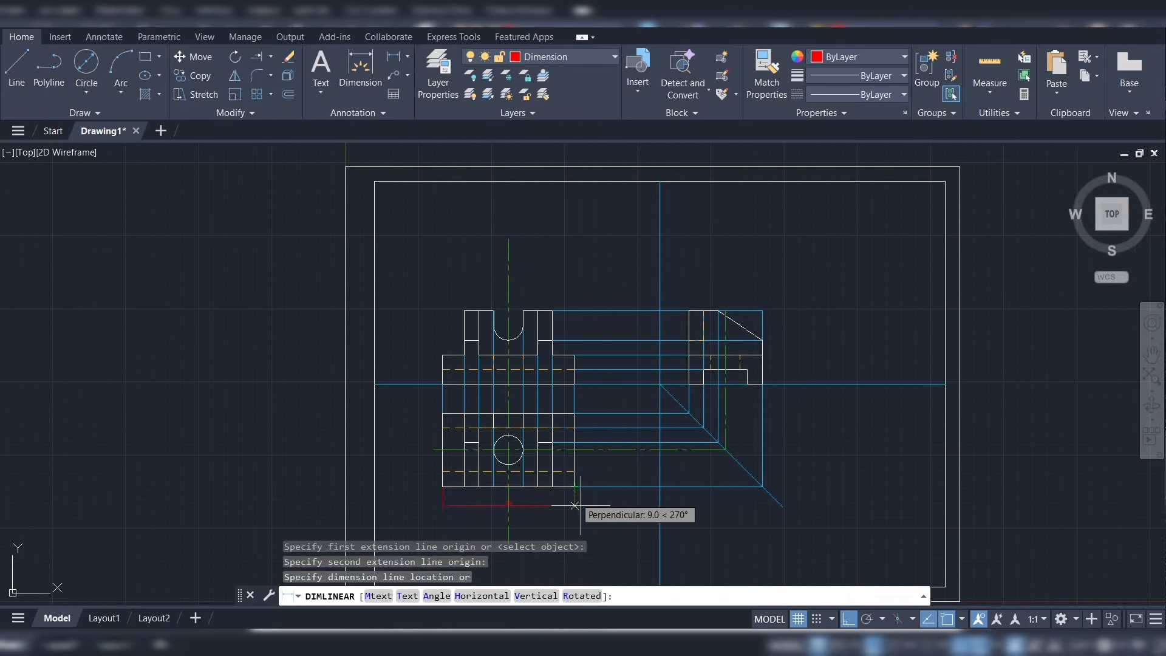
click(574, 533)
scroll(539, 533, up, 2)
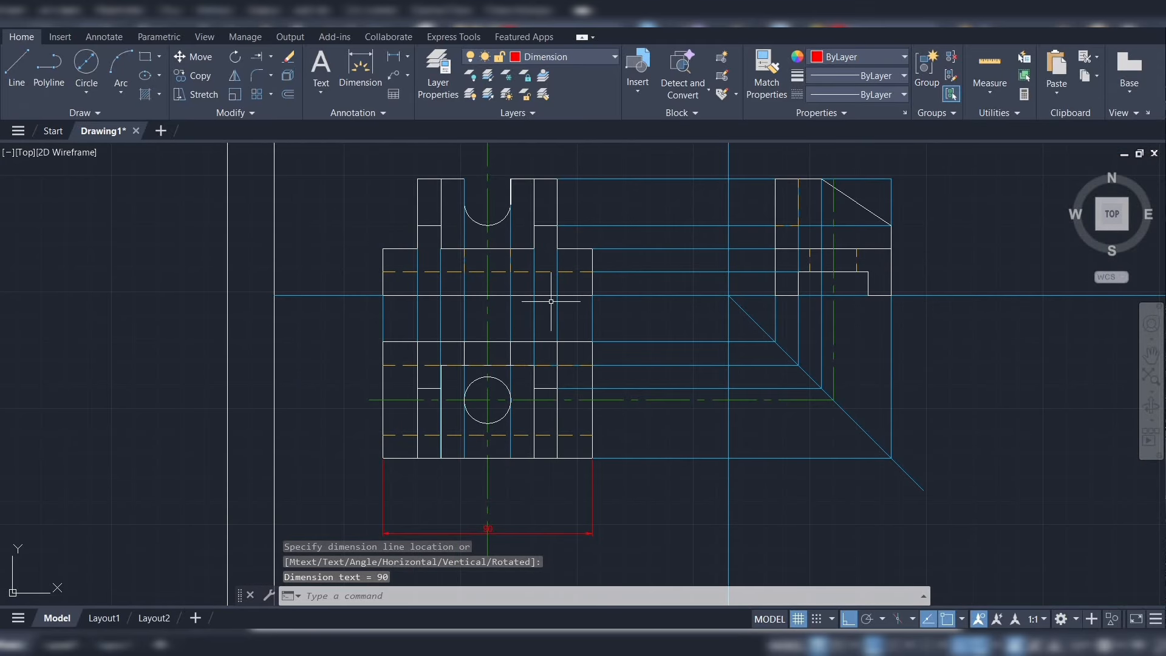
Quick-dimension the front view's two outer ledge edges and two upright top edges as a continuous horizontal chain above the view
middle_drag(373, 207, 375, 255)
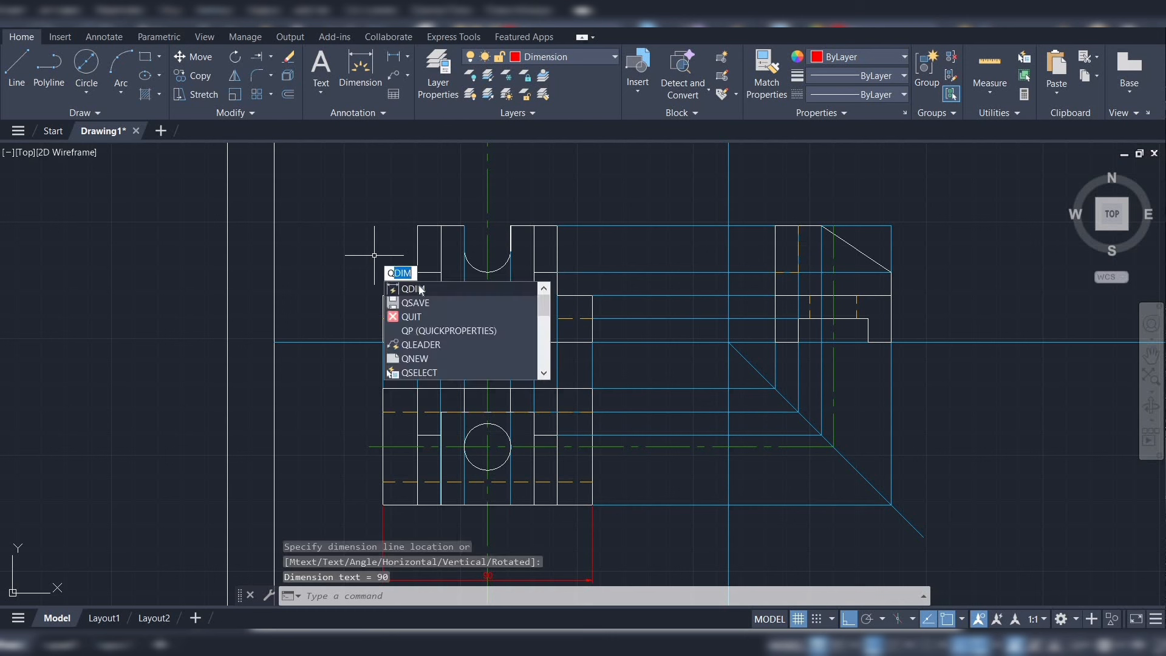
key(Return)
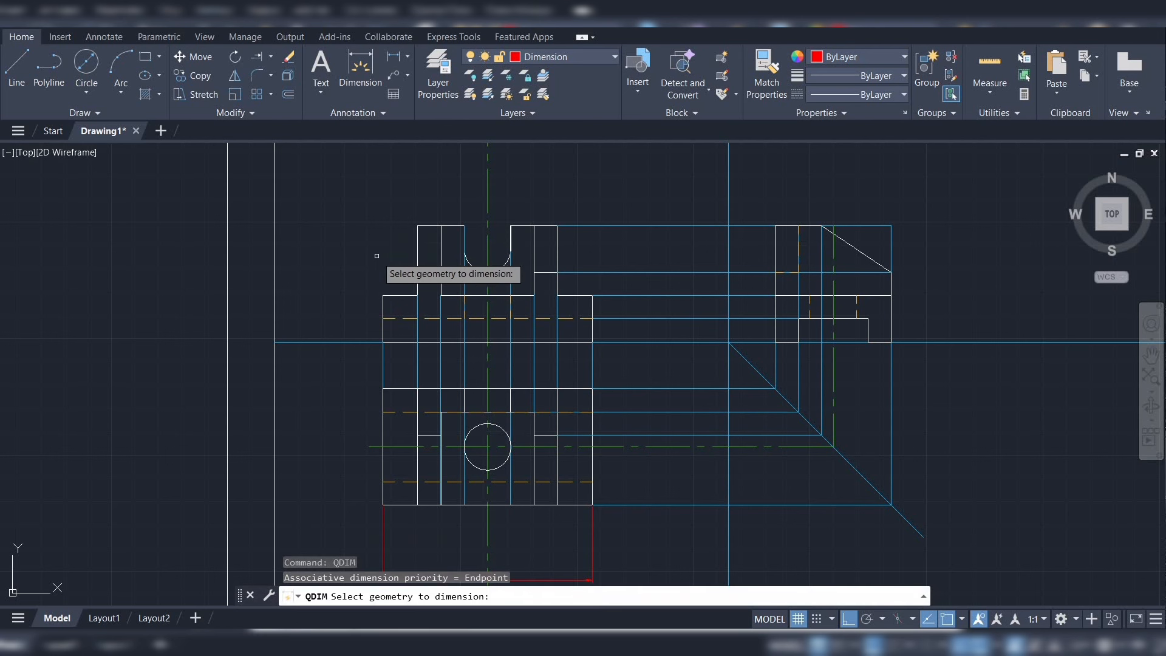
click(395, 295)
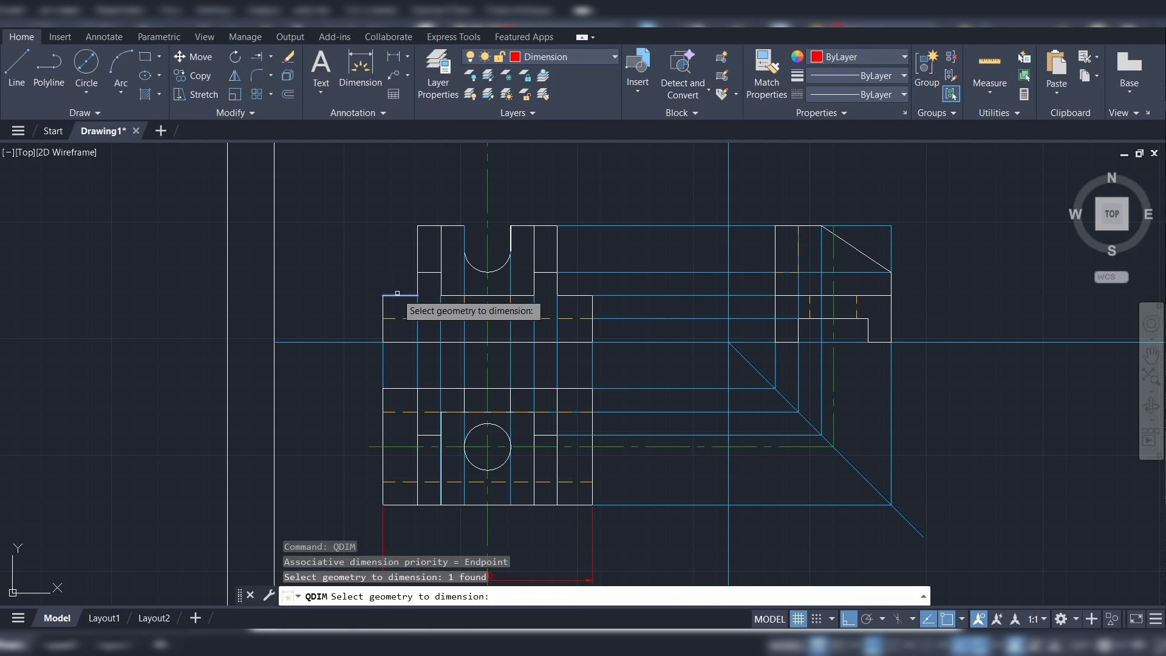
click(426, 225)
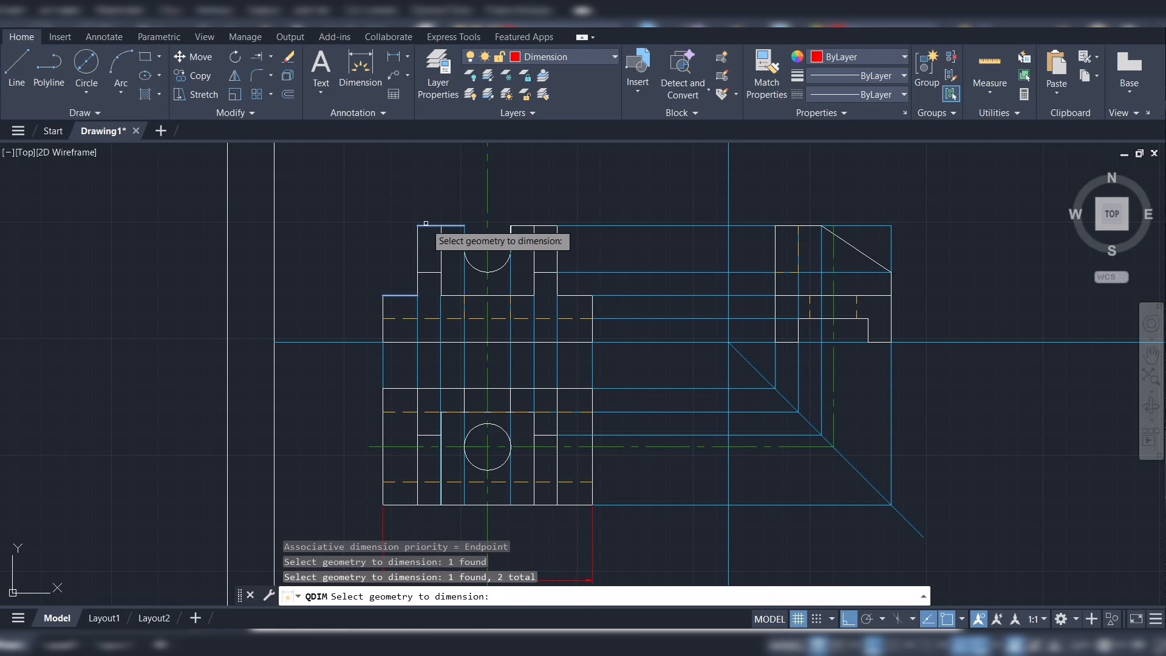
click(522, 226)
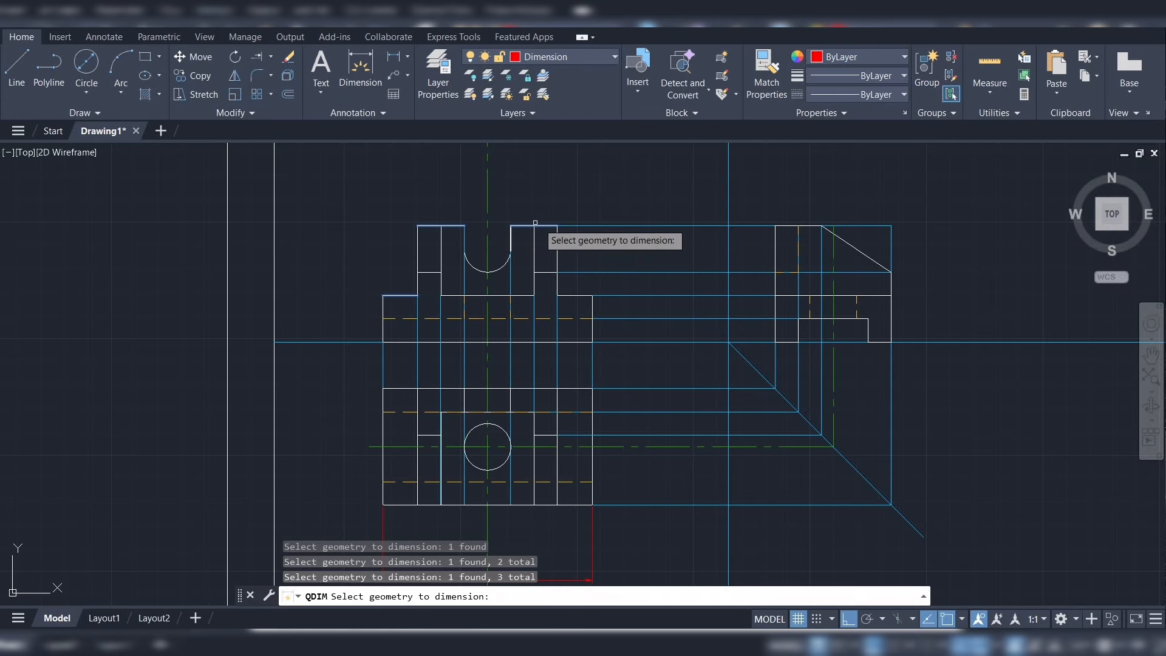
click(580, 295)
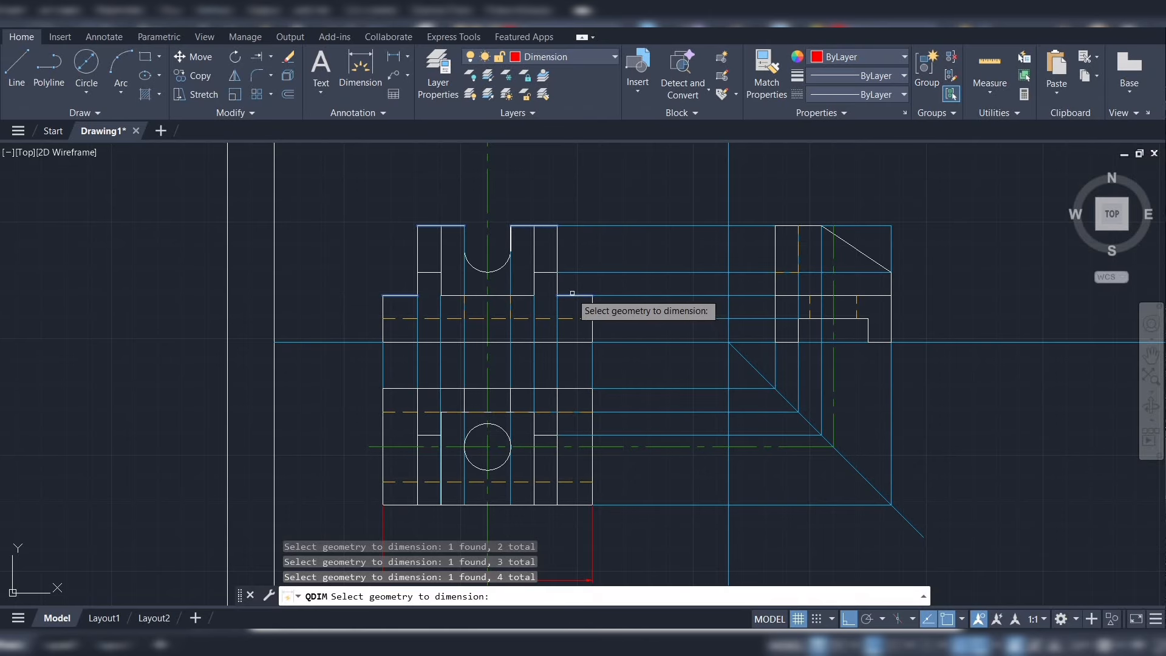
key(Return)
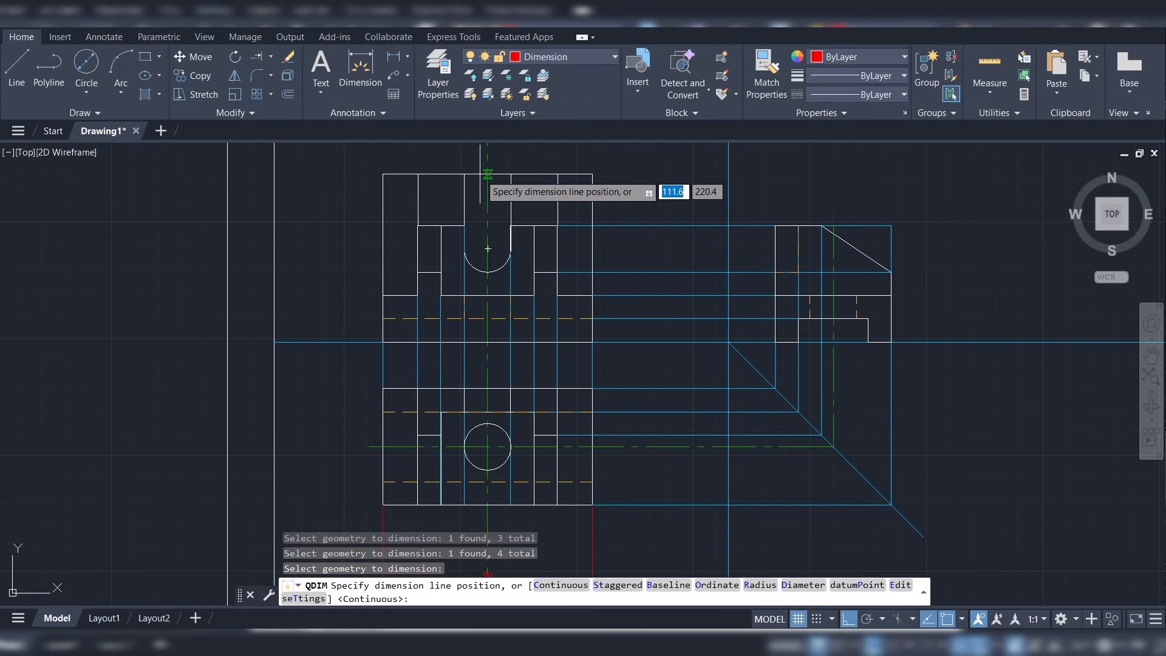
click(480, 170)
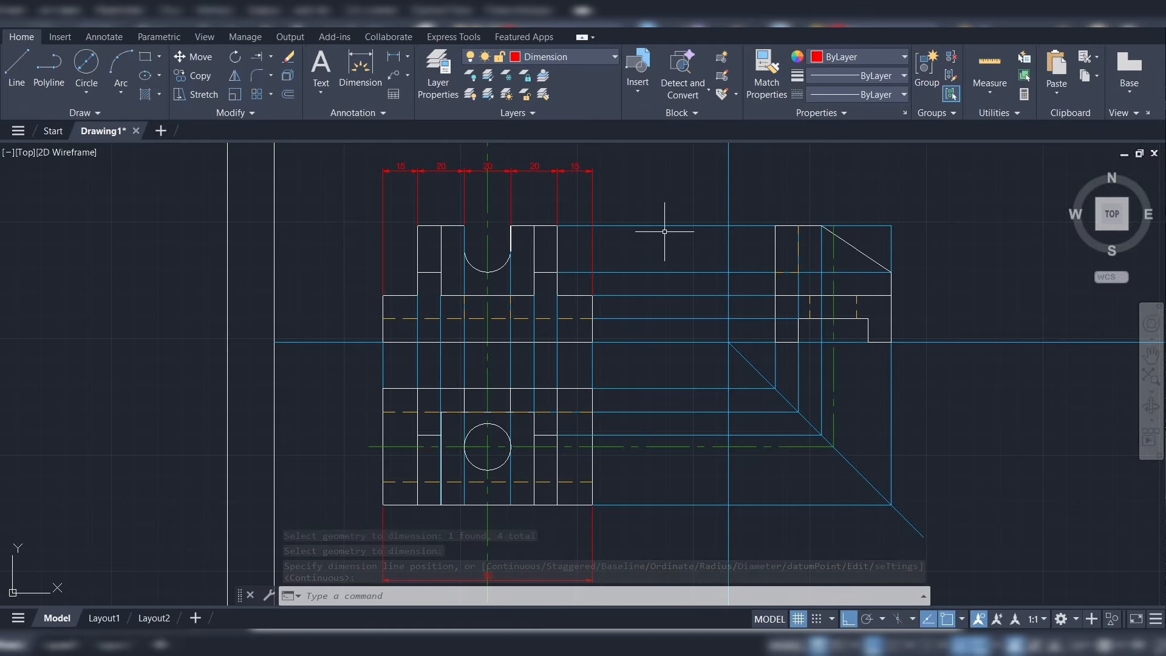
Quick-dimension the side view's upper and base heights from its two outer vertical edges, with the chain right of the view
scroll(647, 240, down, 2)
scroll(645, 239, up, 2)
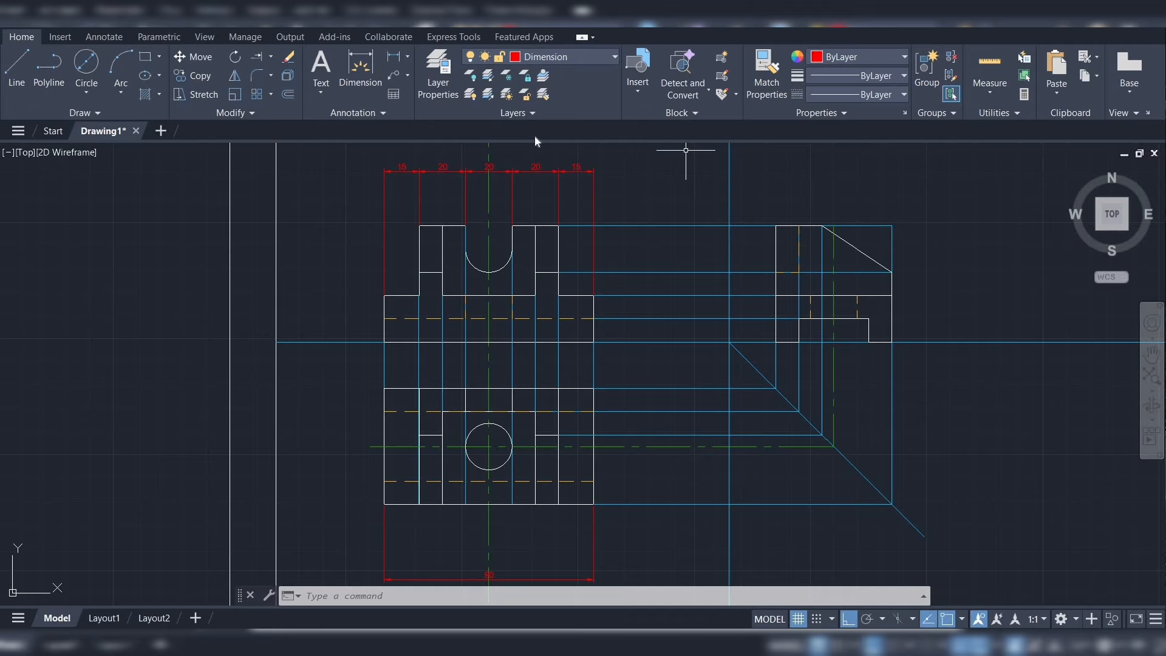
text(q)
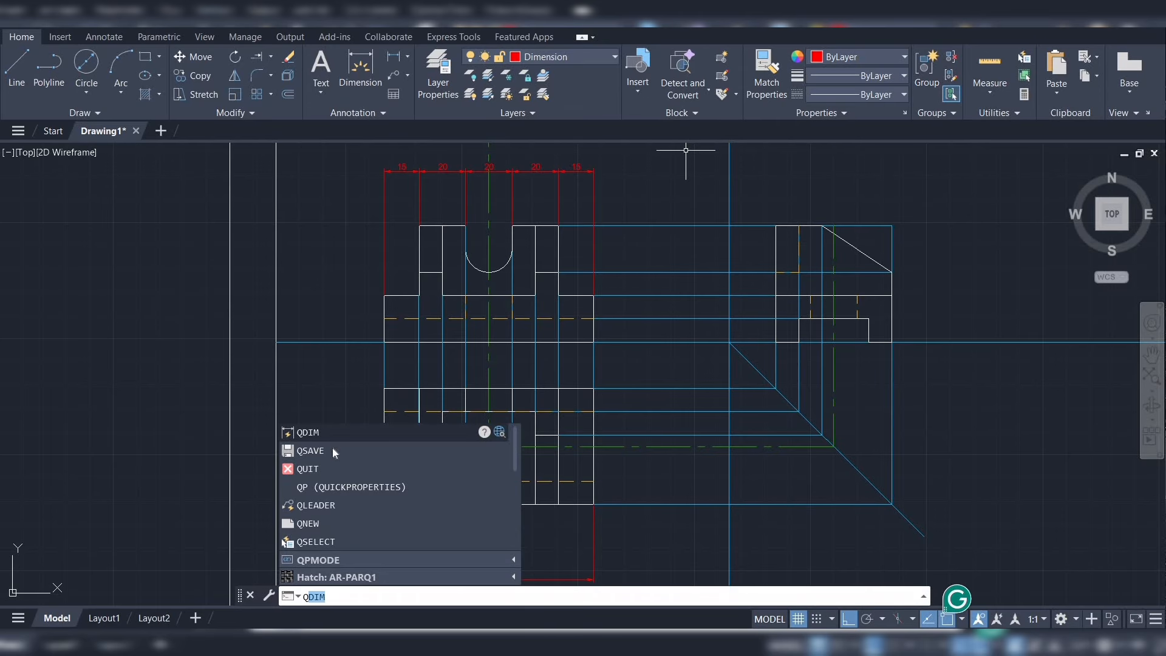
click(323, 433)
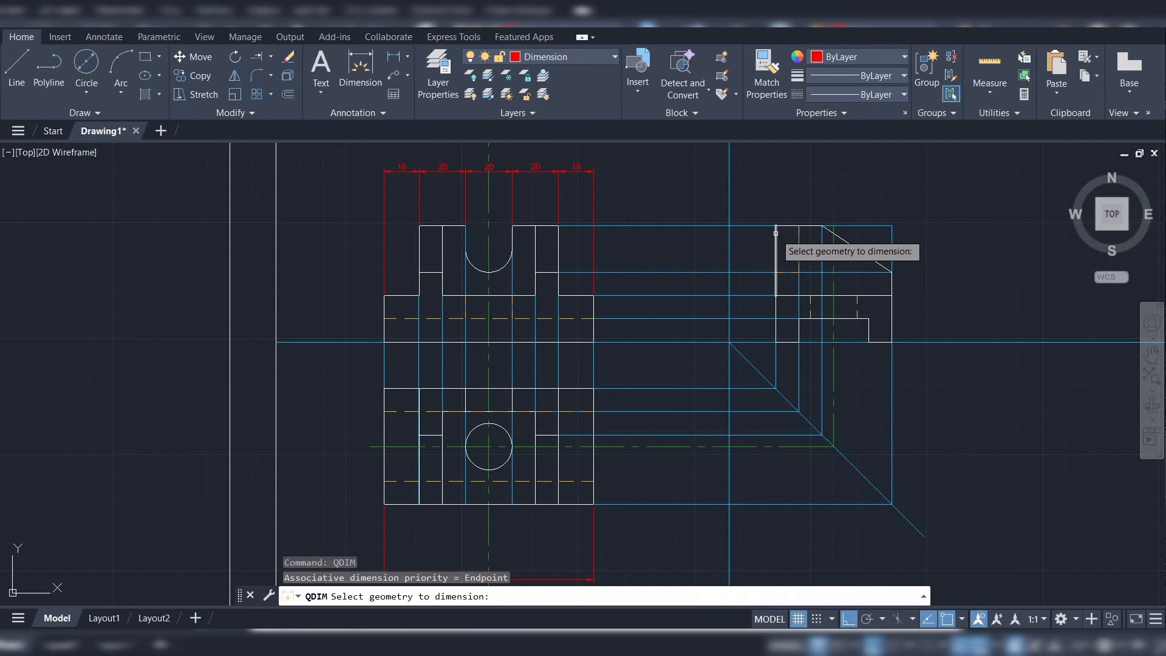
click(776, 233)
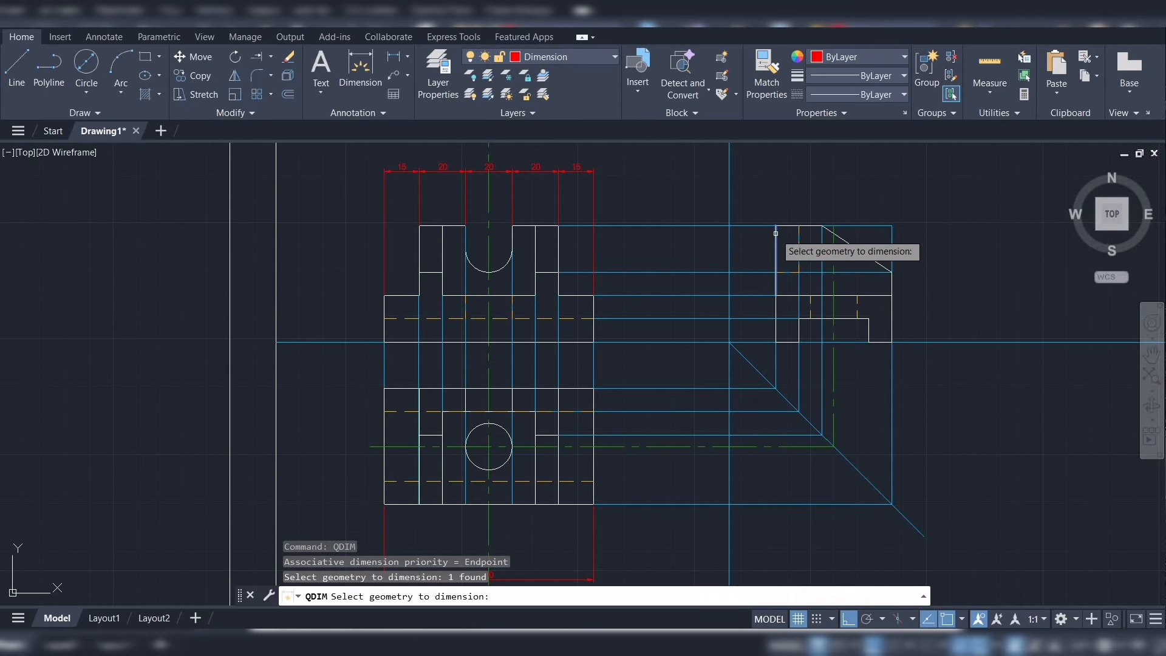
click(893, 315)
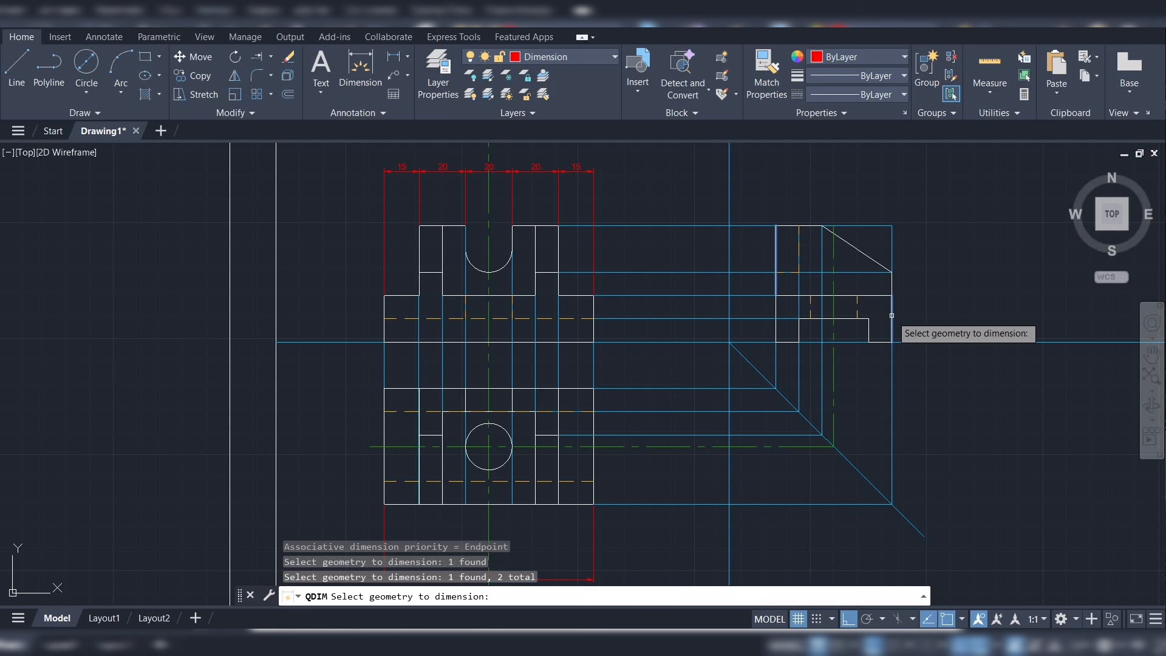
key(Return)
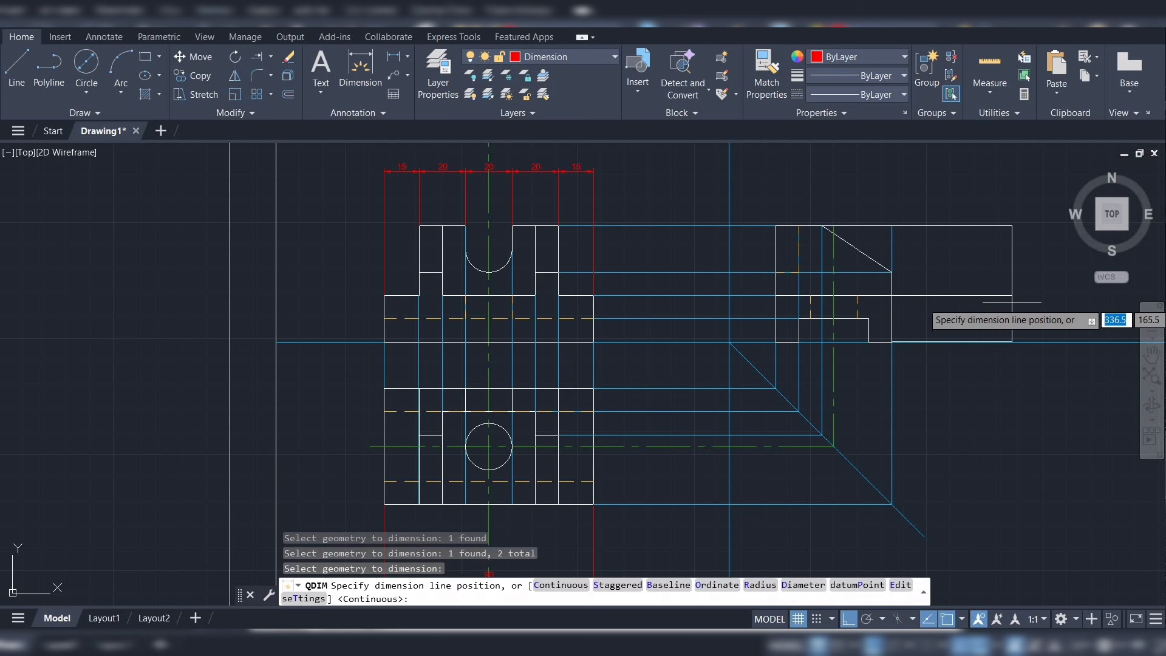
click(1021, 301)
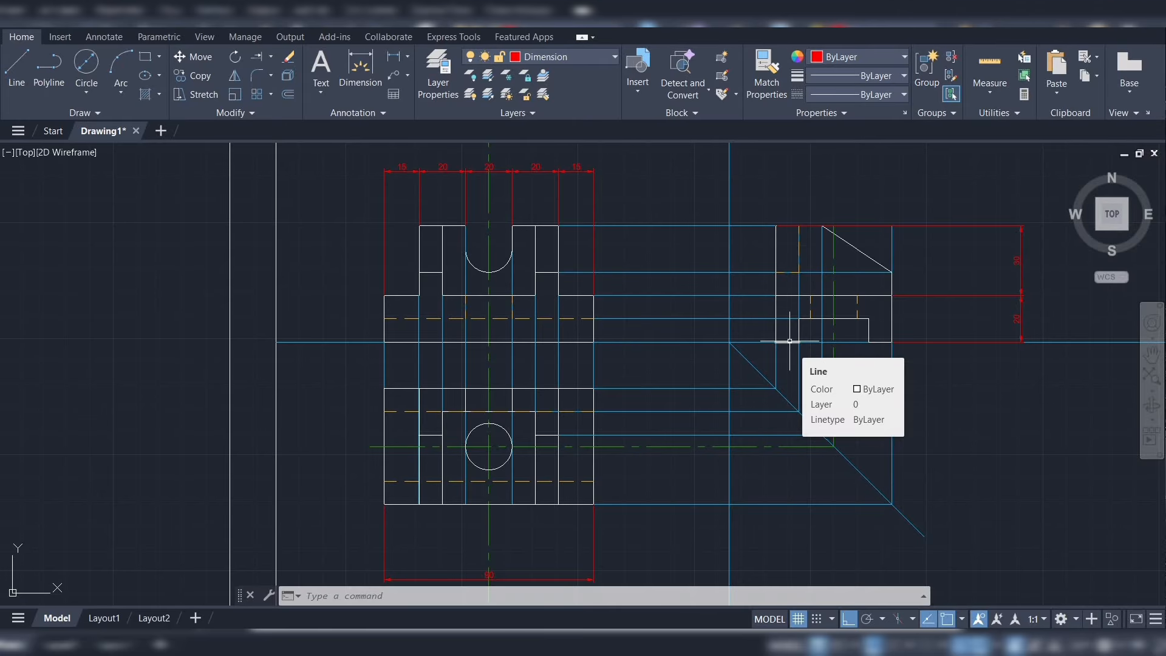
Quick-dimension the side view's two feet and the recess between them as a continuous horizontal chain below the view
text(QDIM)
key(Return)
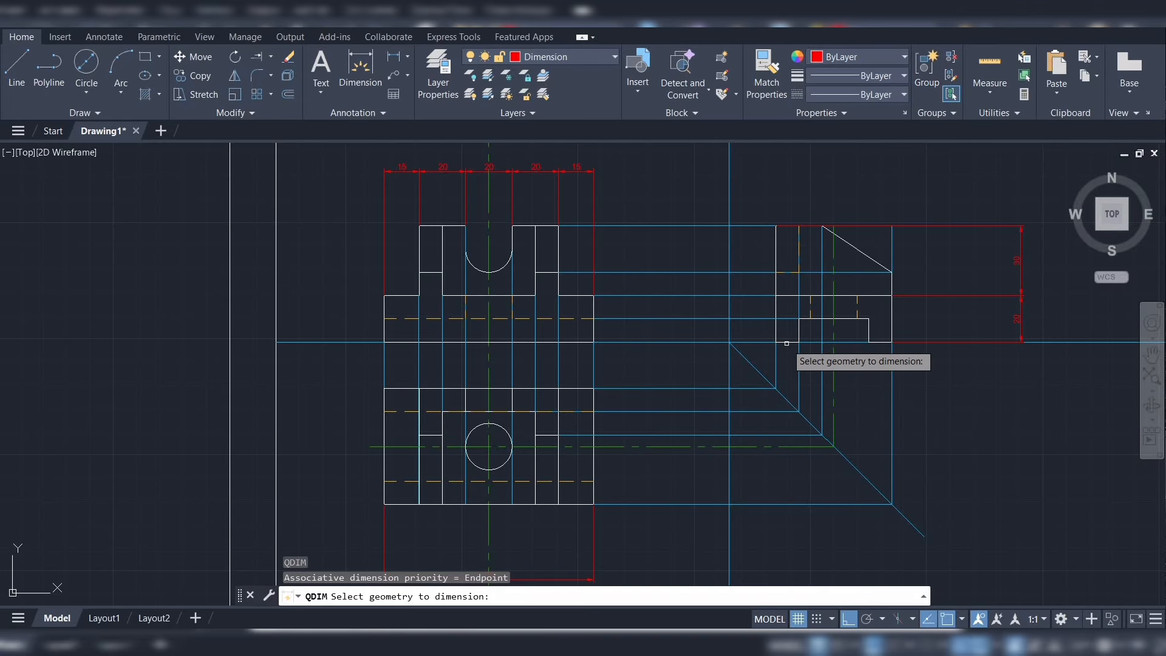
click(786, 343)
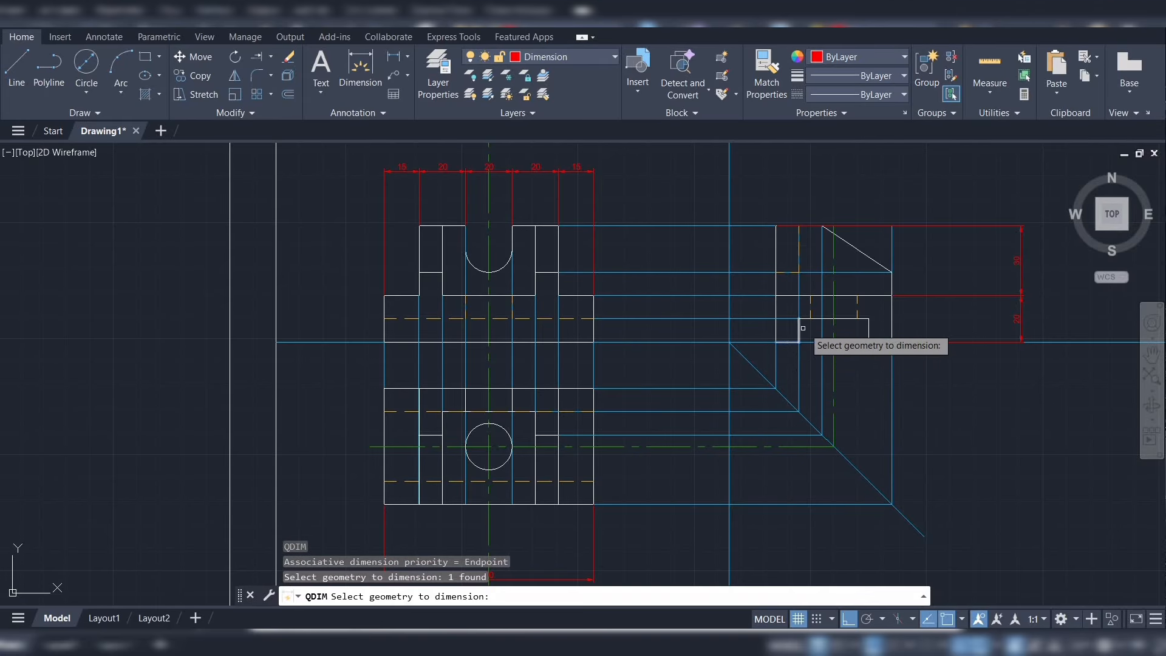
click(838, 318)
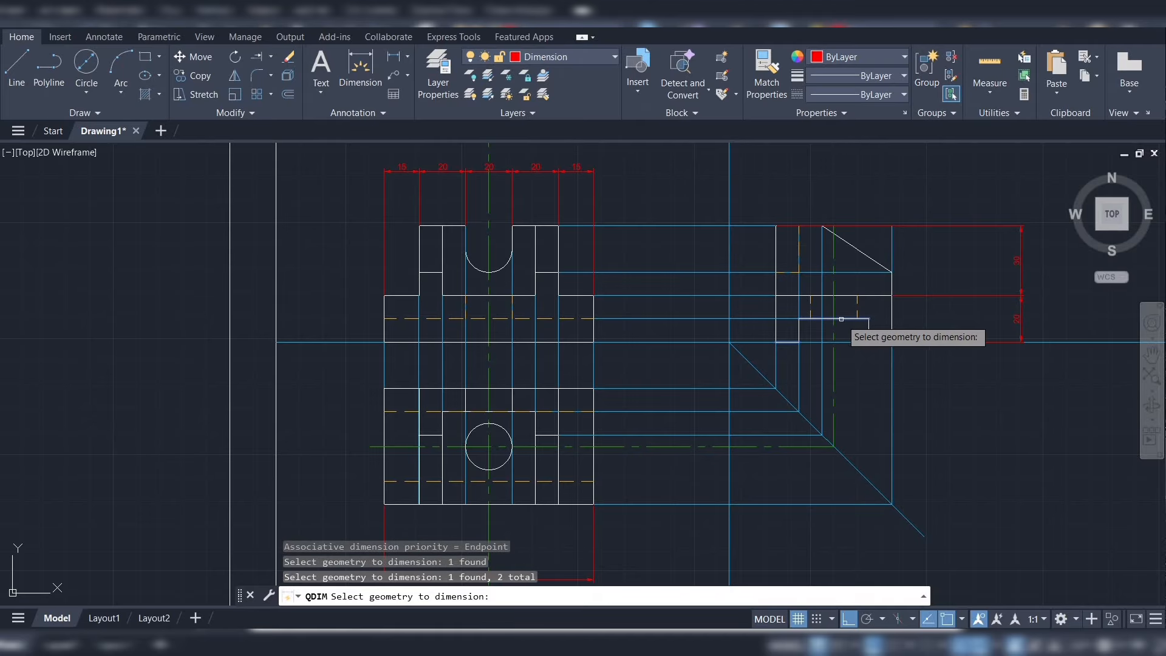
click(879, 342)
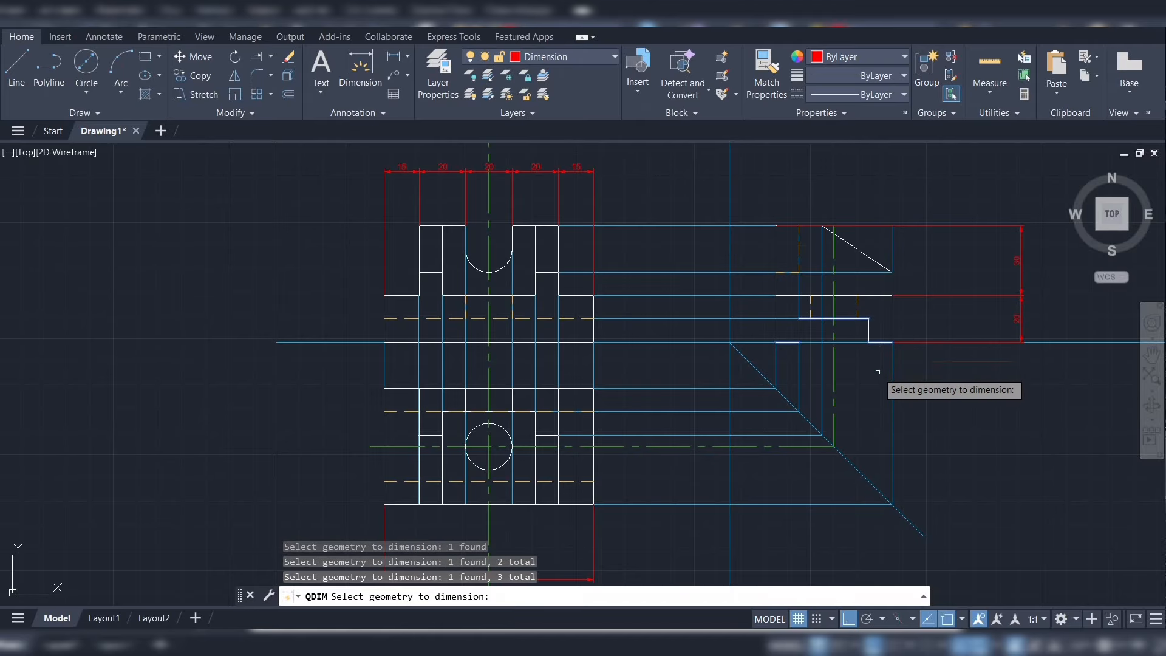
key(Return)
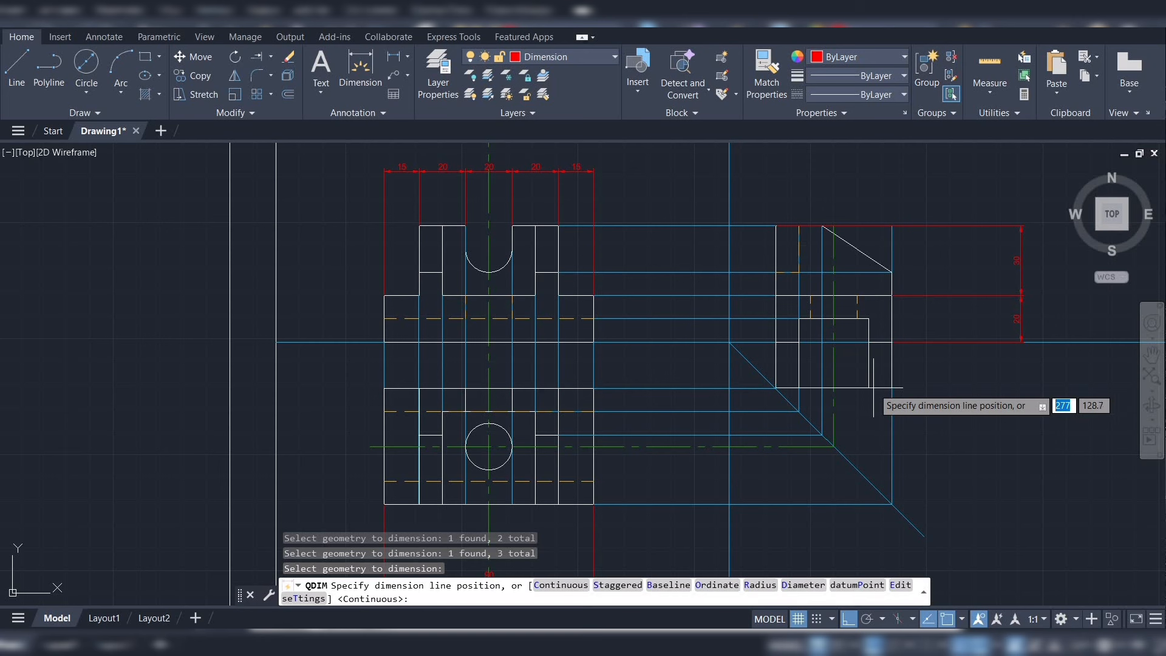
click(873, 387)
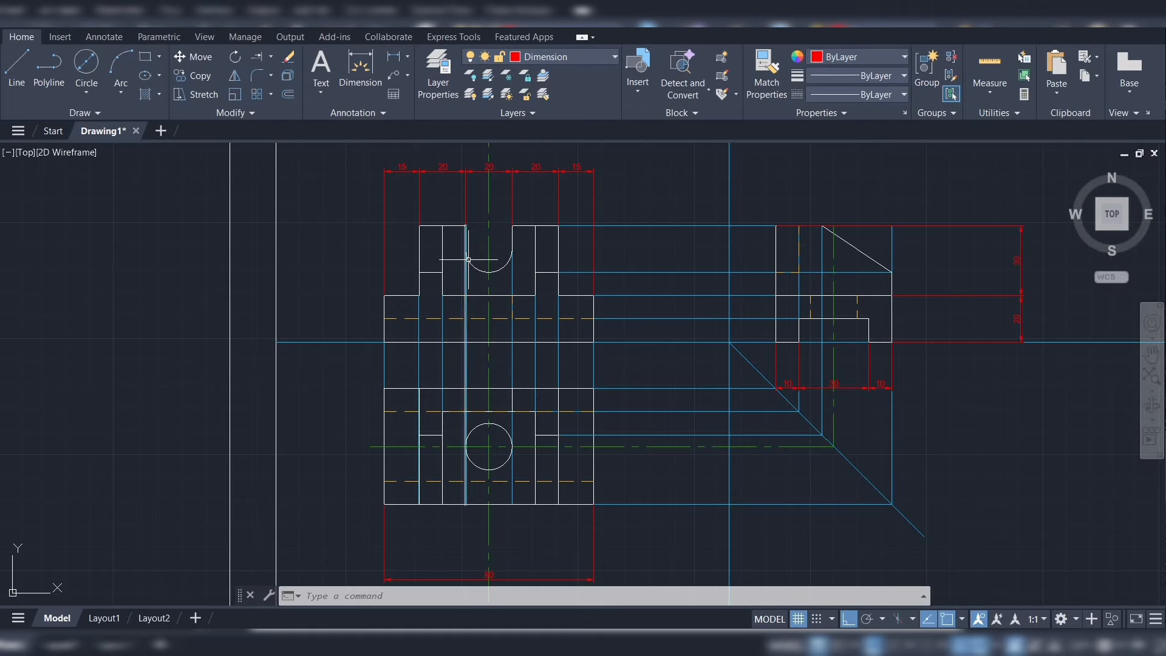
Add a radius dimension to the front view's U-shaped notch arc, with its text inside the notch
click(408, 59)
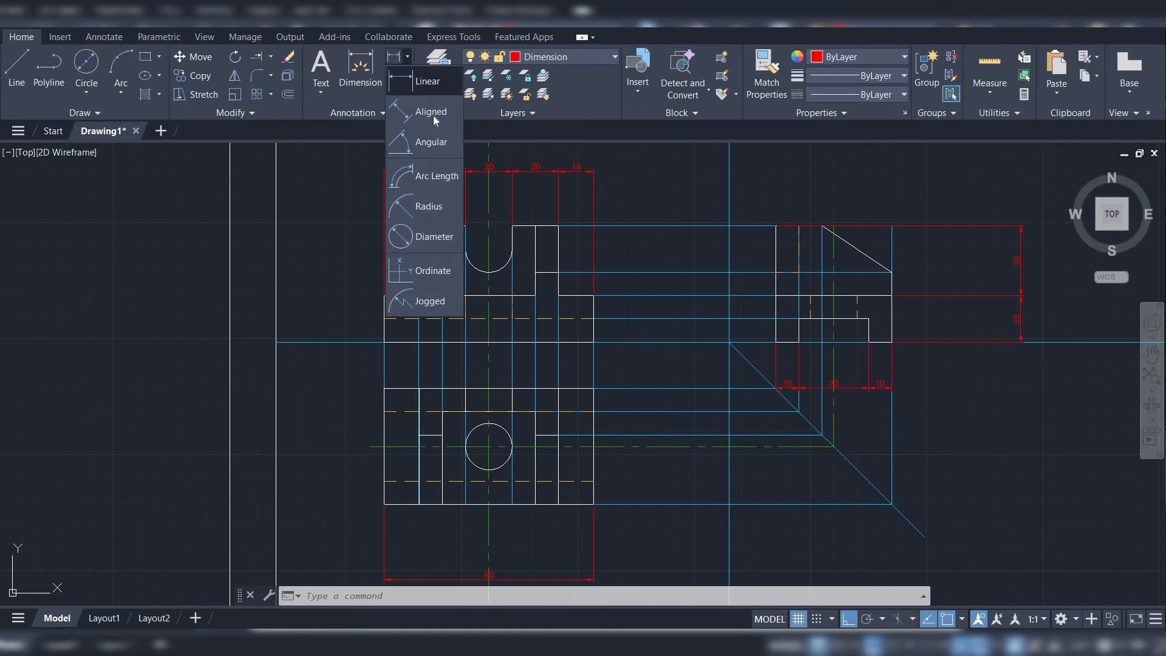
click(424, 206)
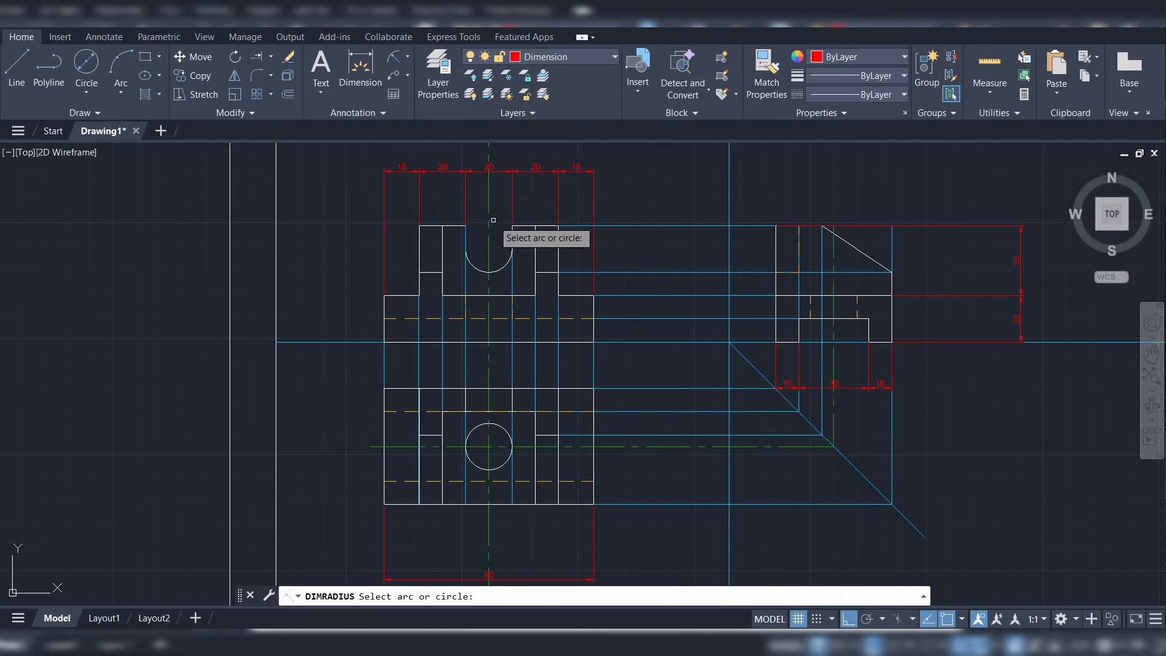
click(498, 267)
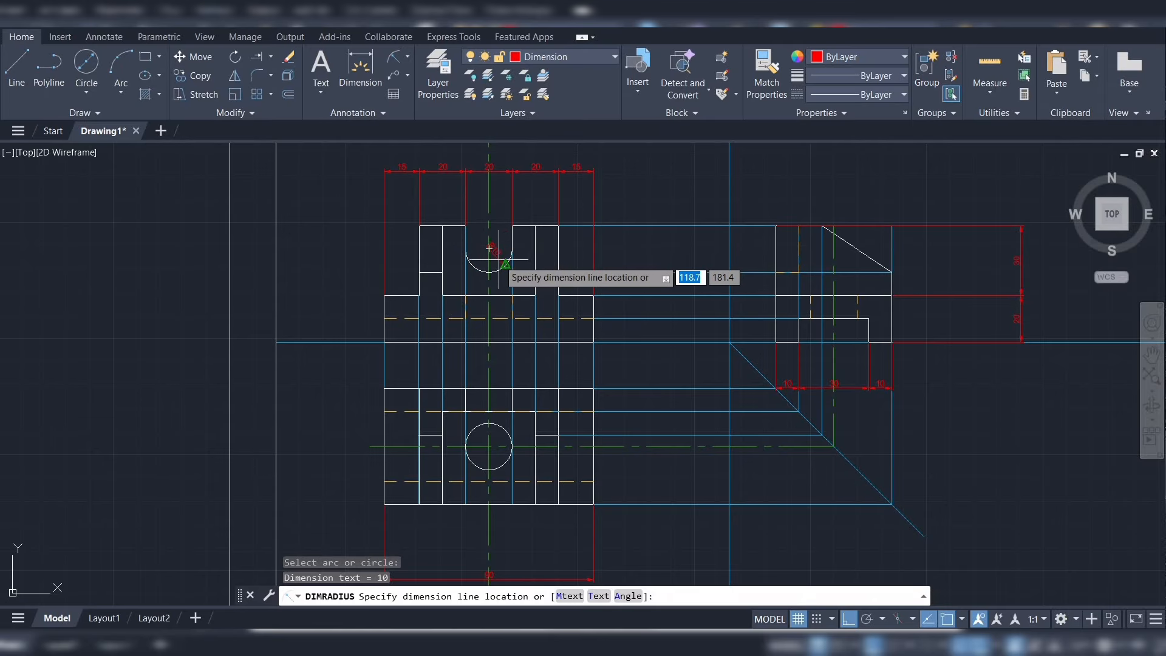
click(501, 257)
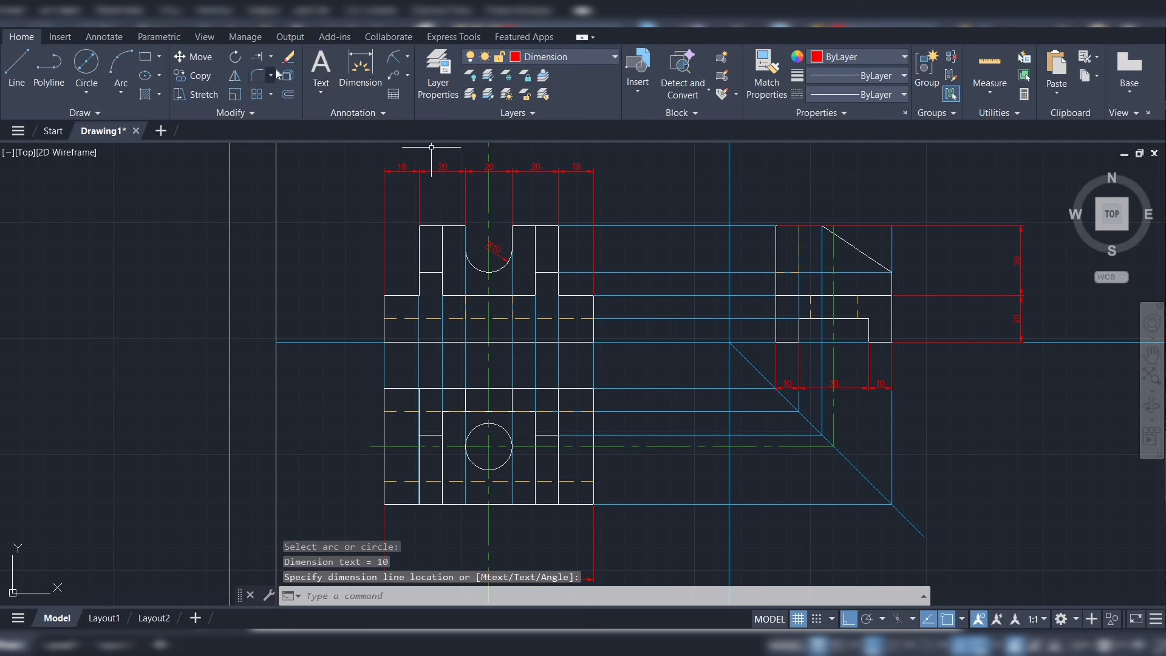
Add a diameter dimension to the top view's circular hole, with its text just outside the circle at the lower right
click(407, 61)
click(417, 232)
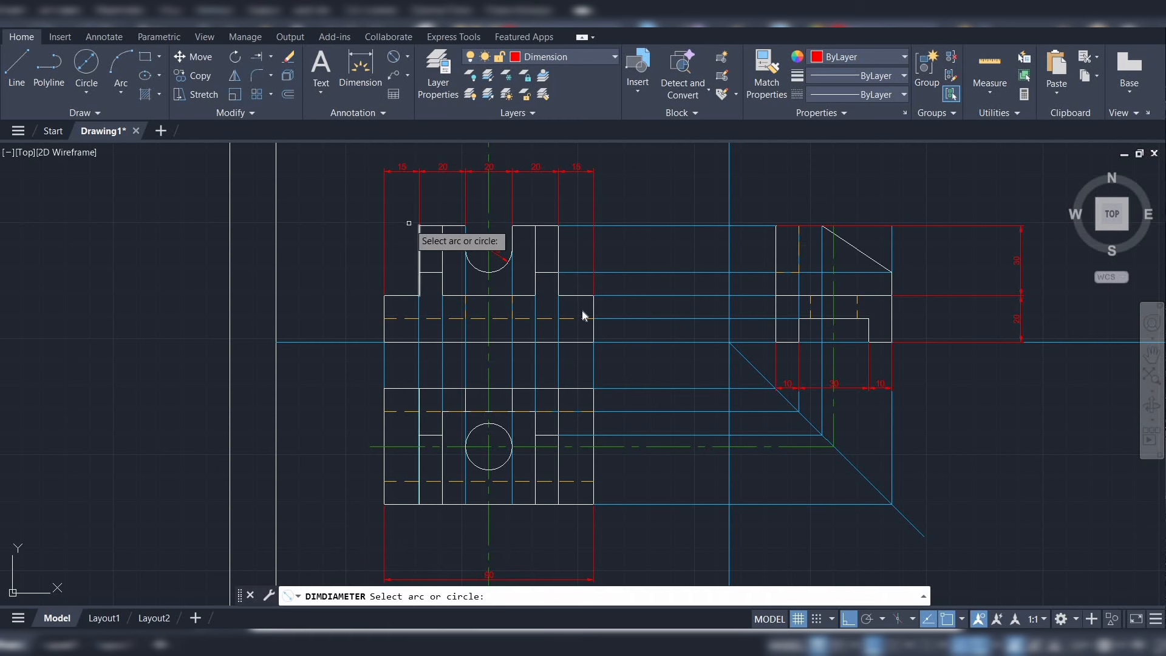
click(507, 433)
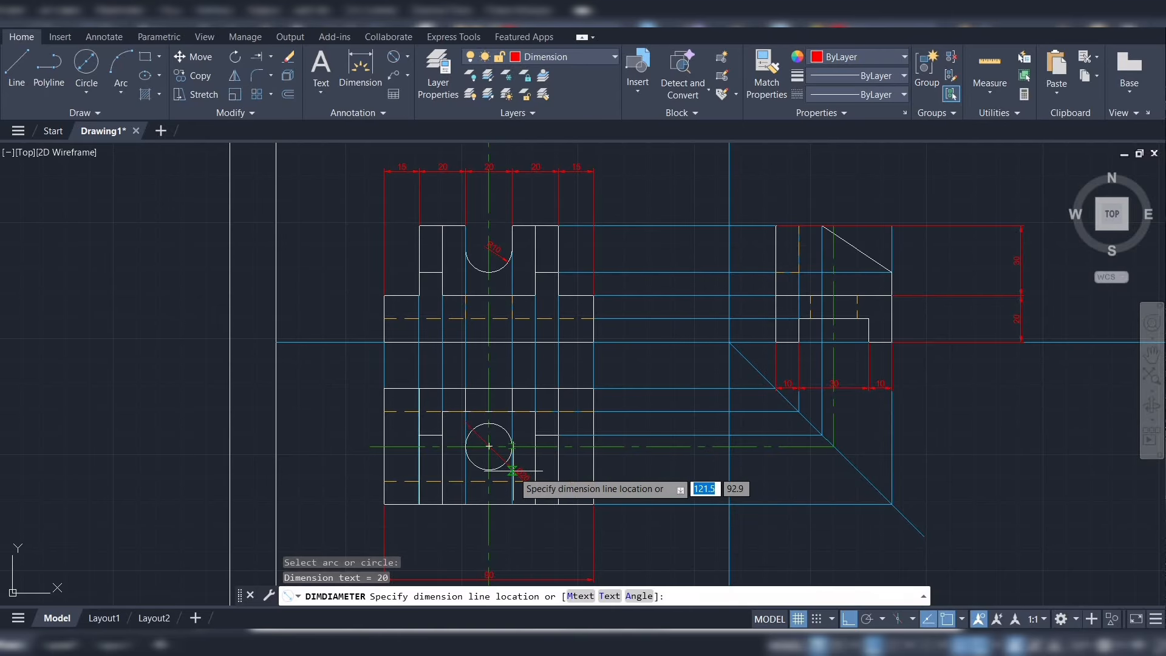
click(513, 470)
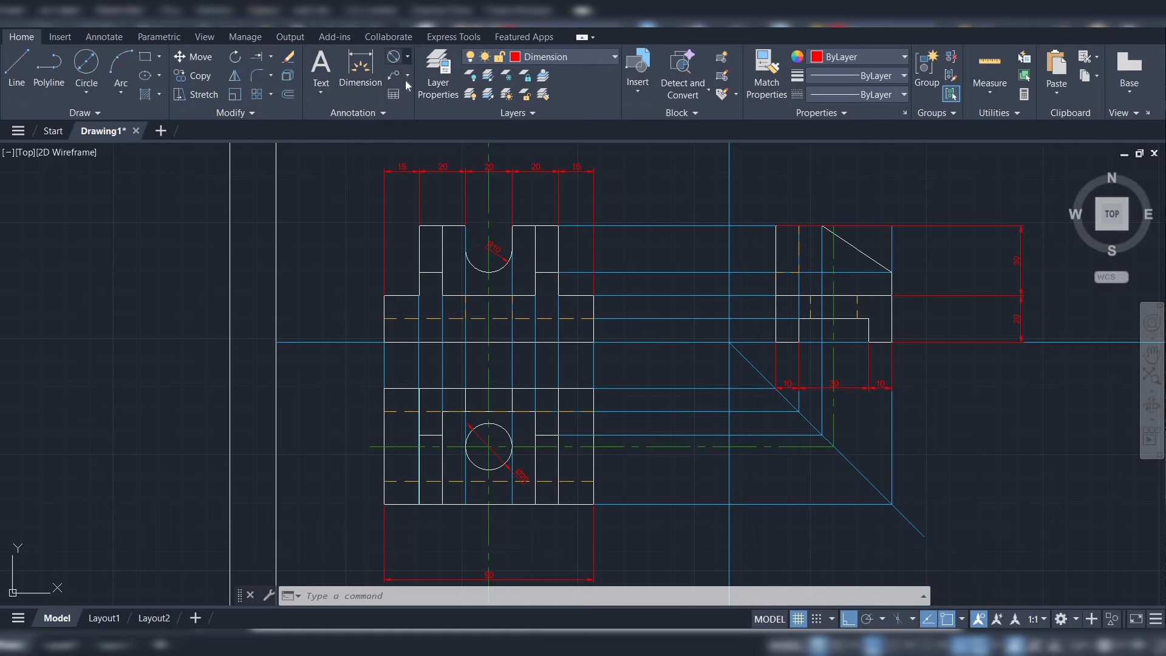
Add a linear dimension for the width of the top view's left narrow strip, placed just below the bottom edge
click(408, 56)
click(414, 113)
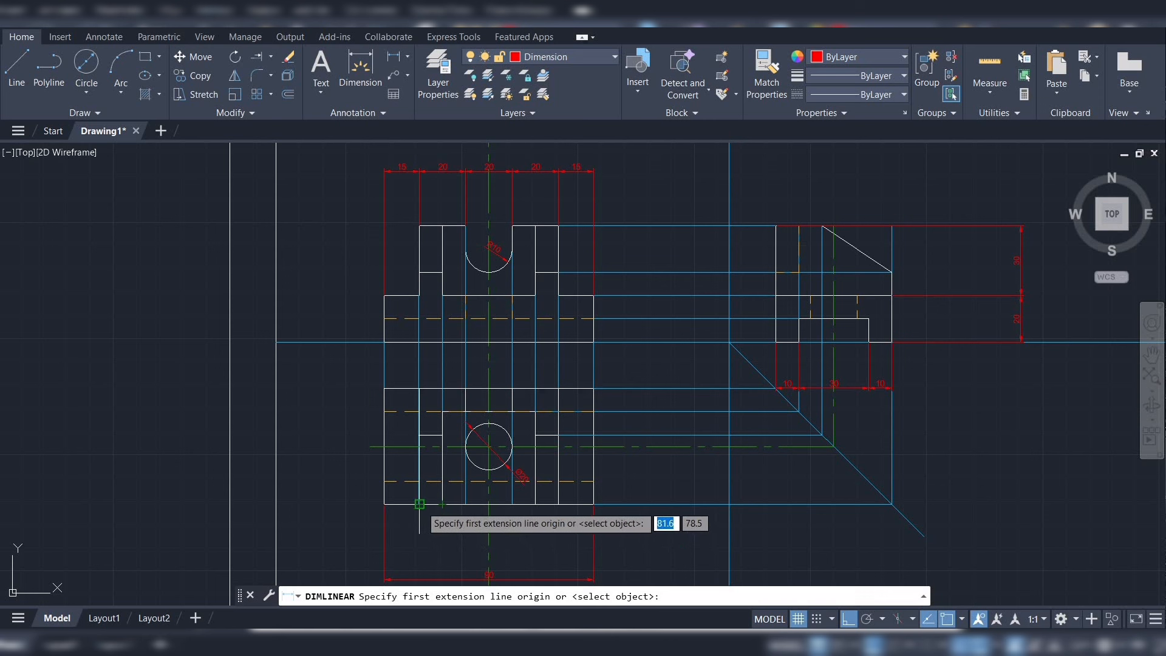
click(420, 504)
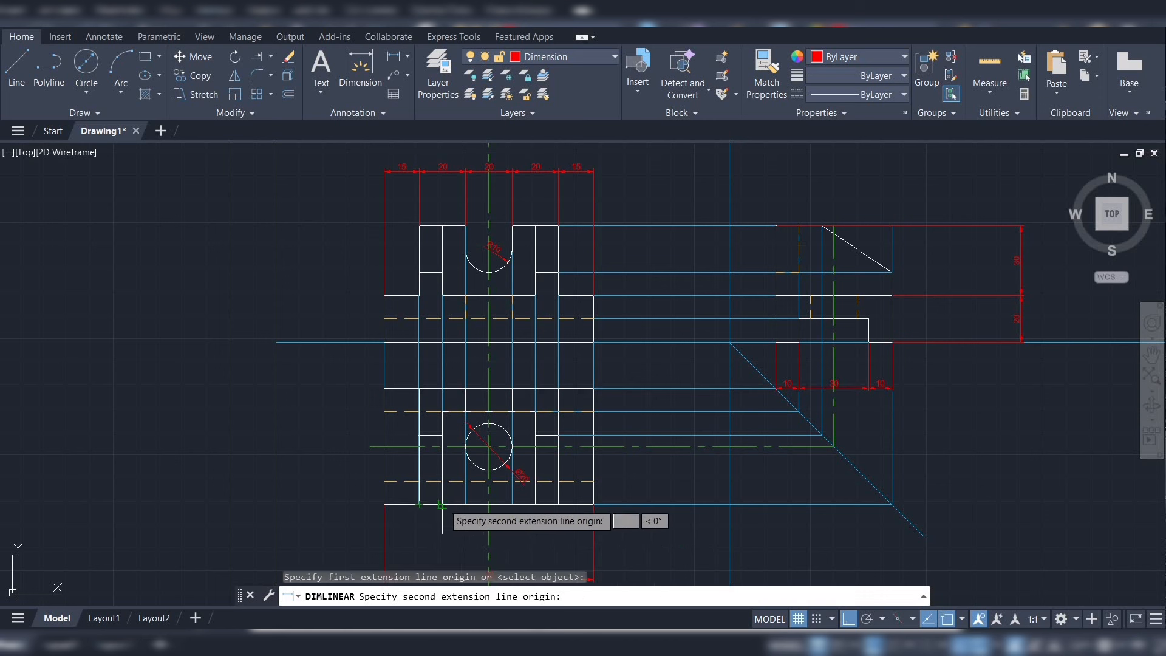
click(442, 504)
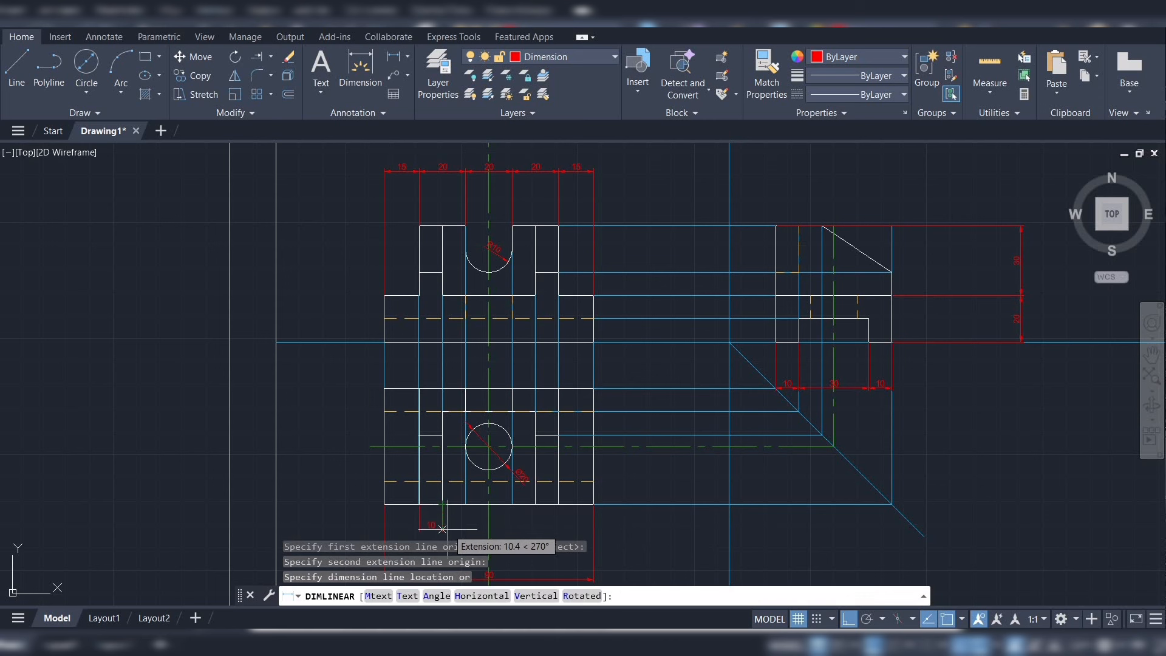
click(446, 532)
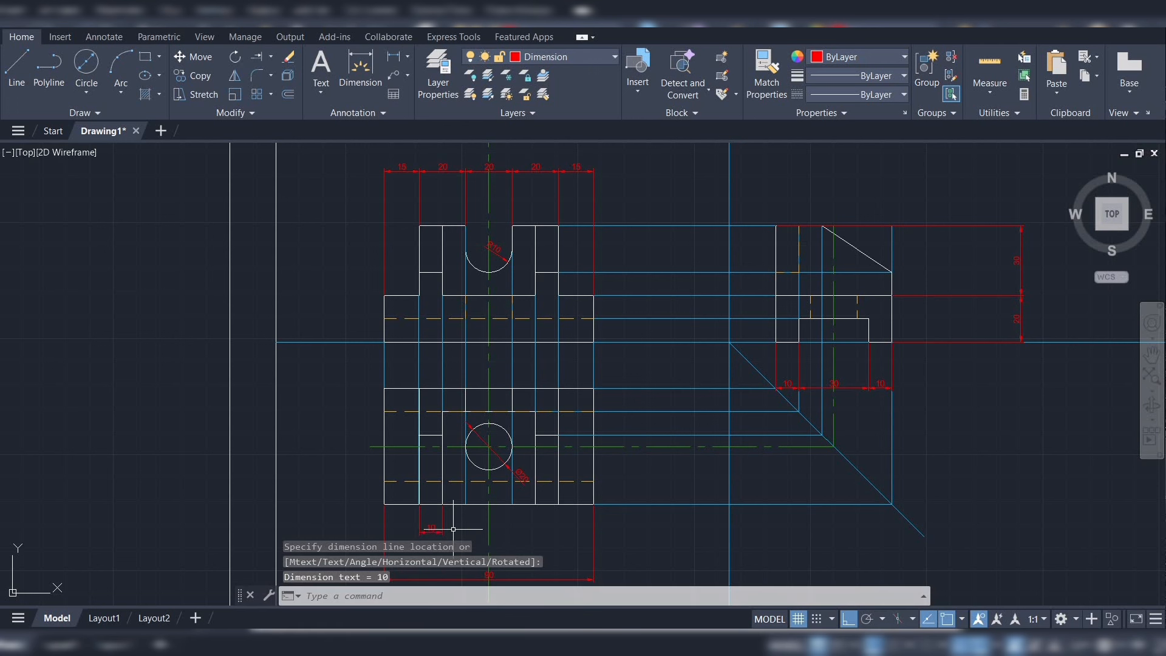
Add a matching linear dimension for the width of the top view's right narrow strip, below the bottom edge
key(Return)
click(535, 504)
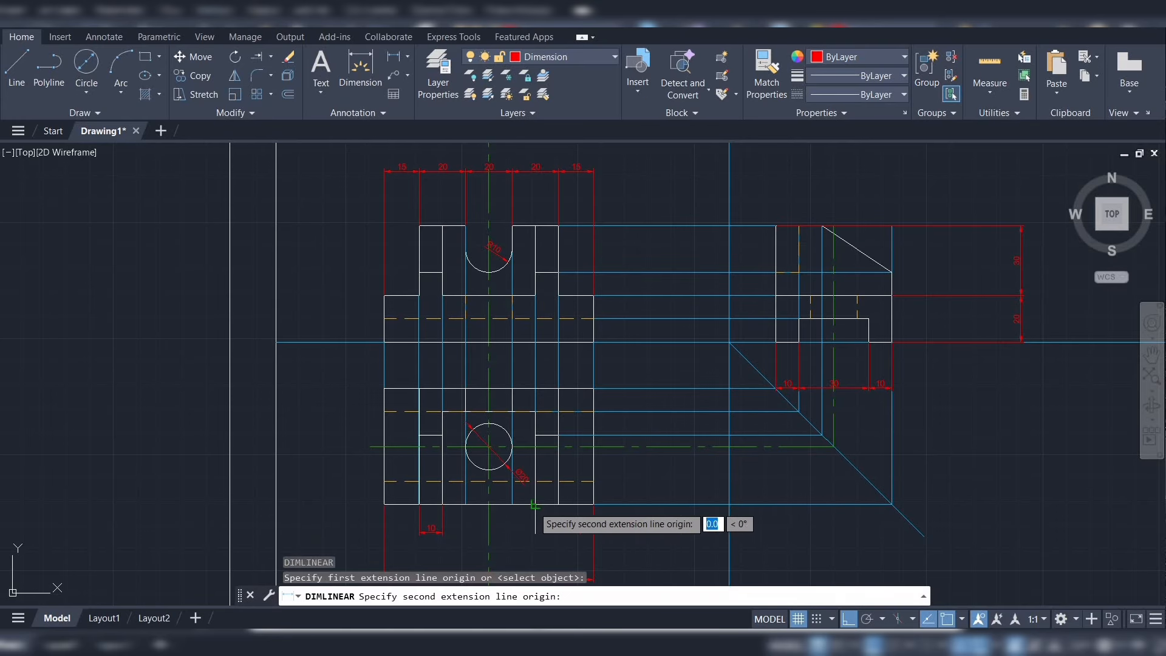
click(558, 504)
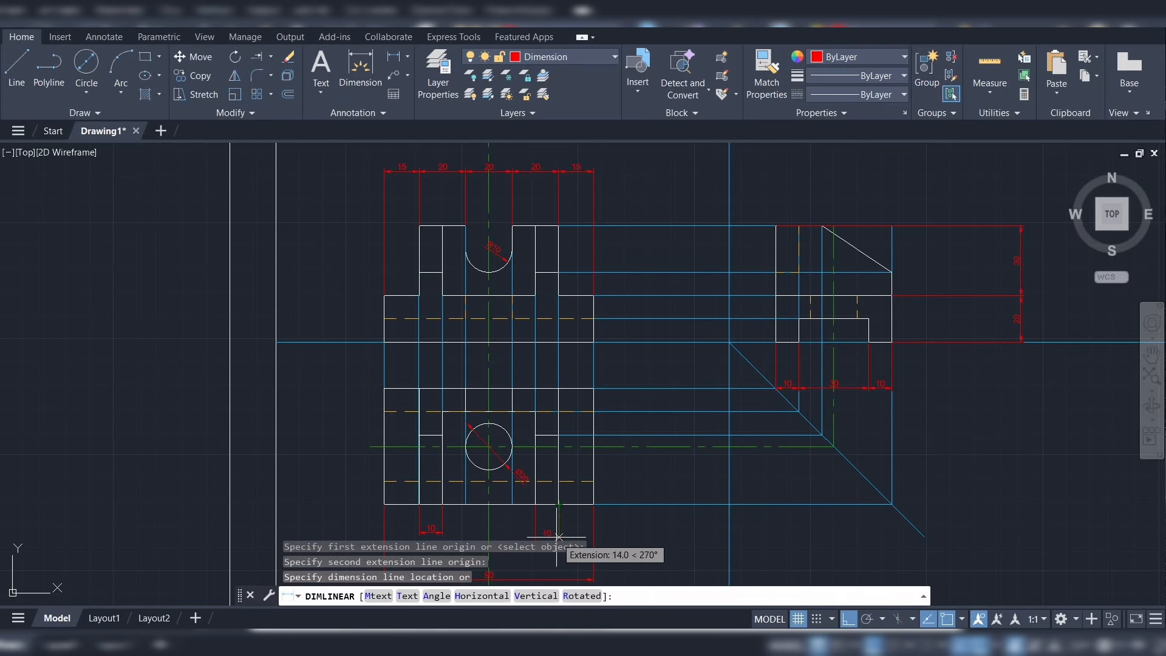
click(557, 536)
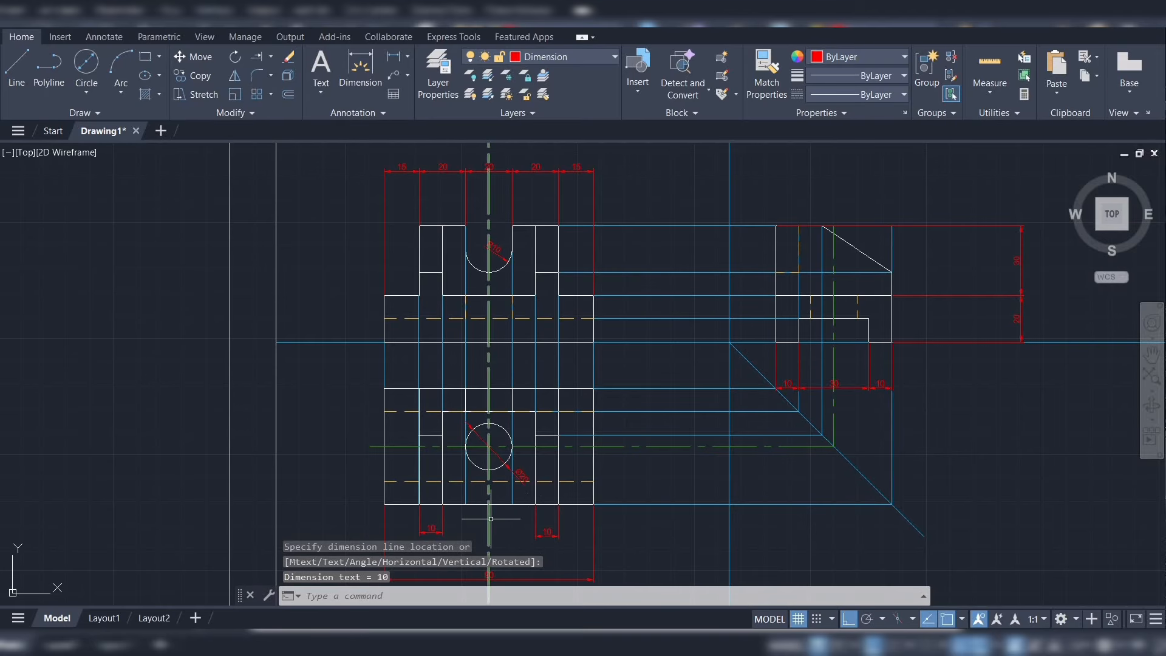
key(Return)
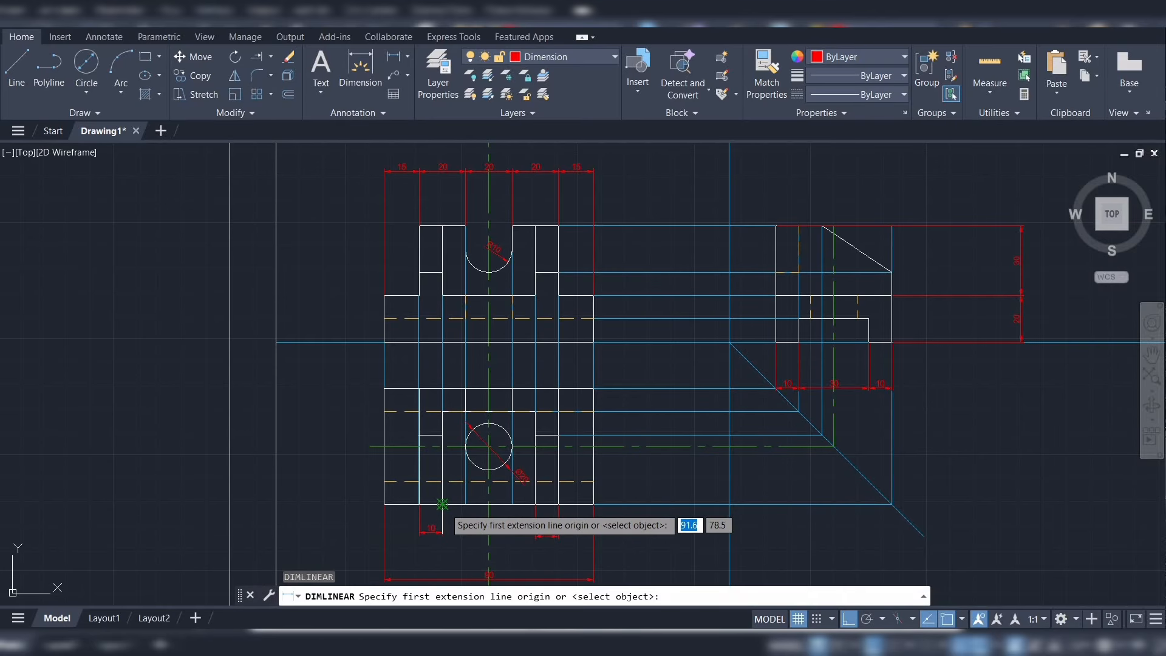
click(443, 504)
click(536, 504)
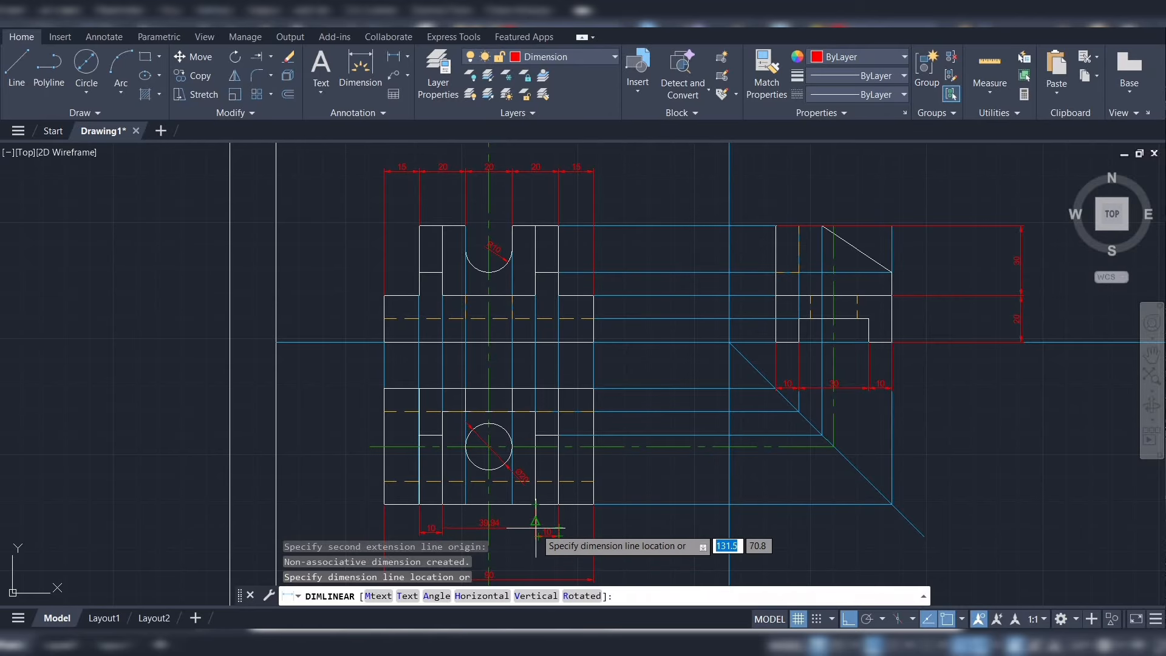
key(Escape)
Add a linear dimension for the distance between the top view's two narrow strips, level with the right strip's dimension below the bottom edge
scroll(528, 526, up, 2)
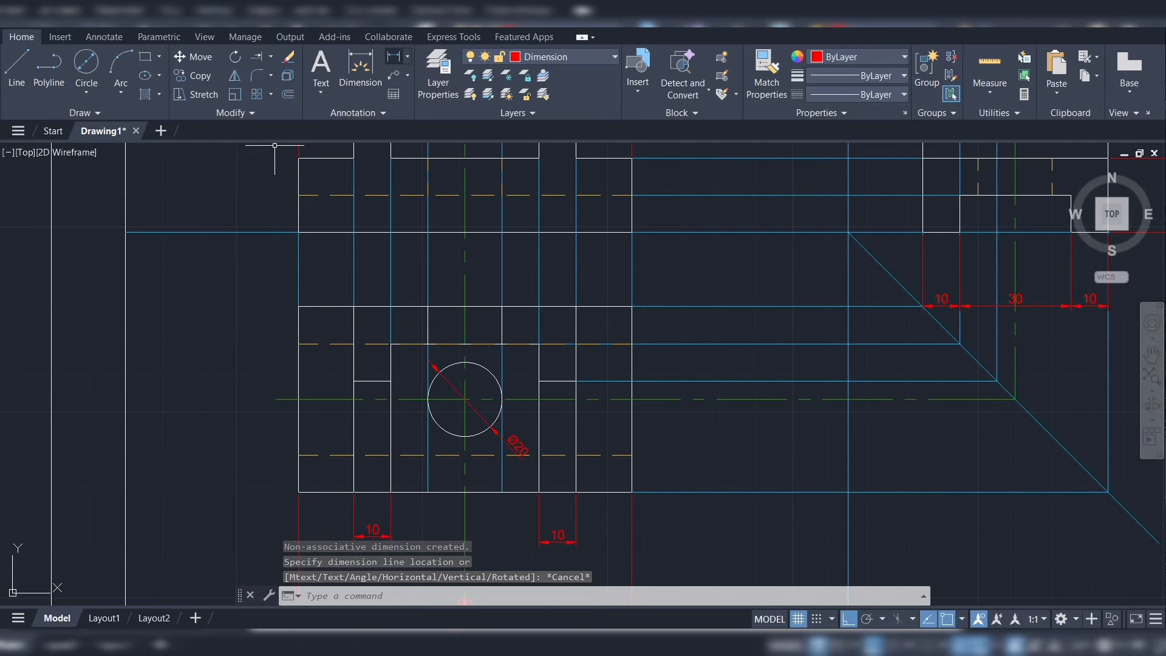
key(Return)
click(391, 491)
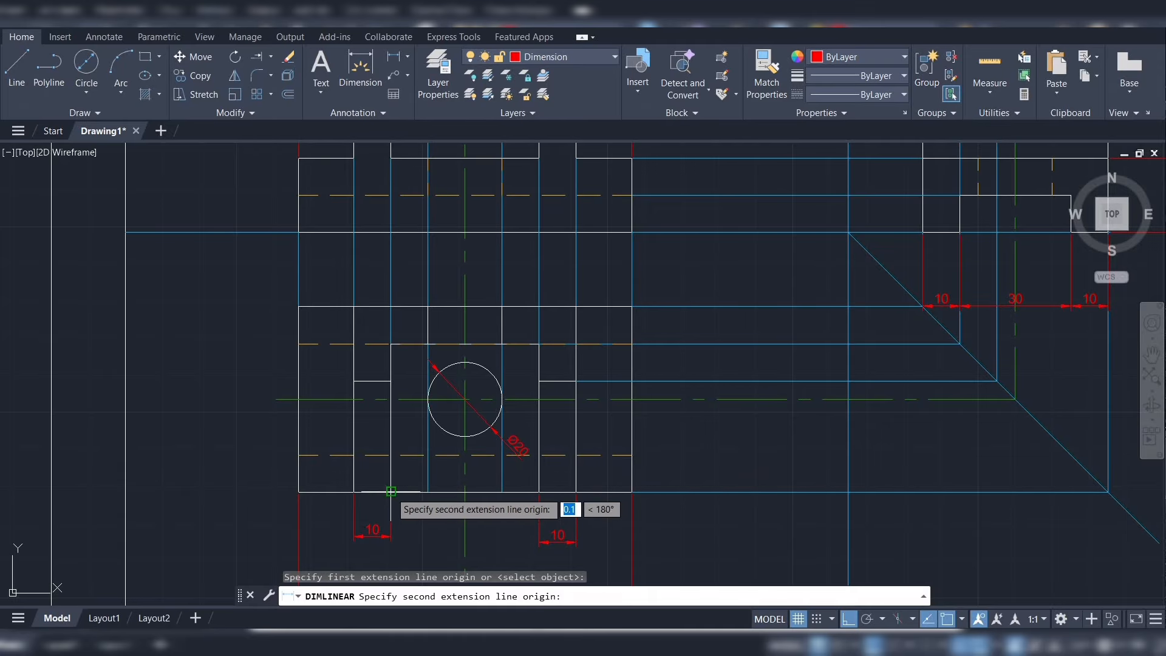
click(539, 490)
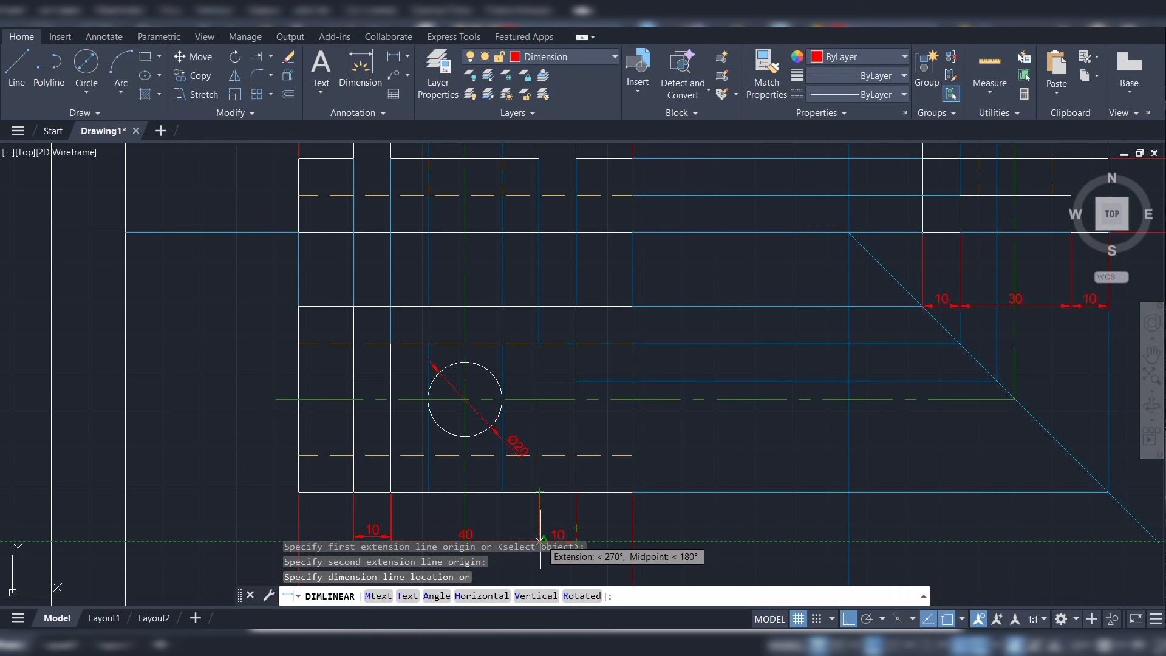
click(540, 538)
key(Escape)
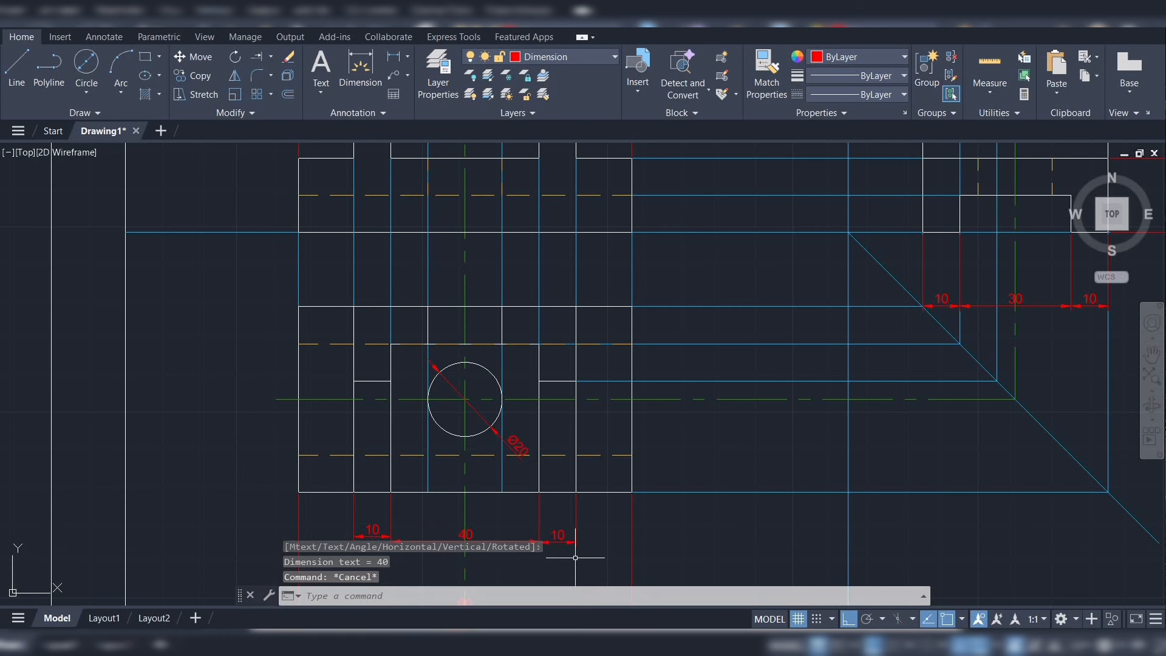
Delete the misaligned width dimension below the top view's left narrow strip
scroll(580, 528, down, 1)
middle_drag(579, 525, 583, 419)
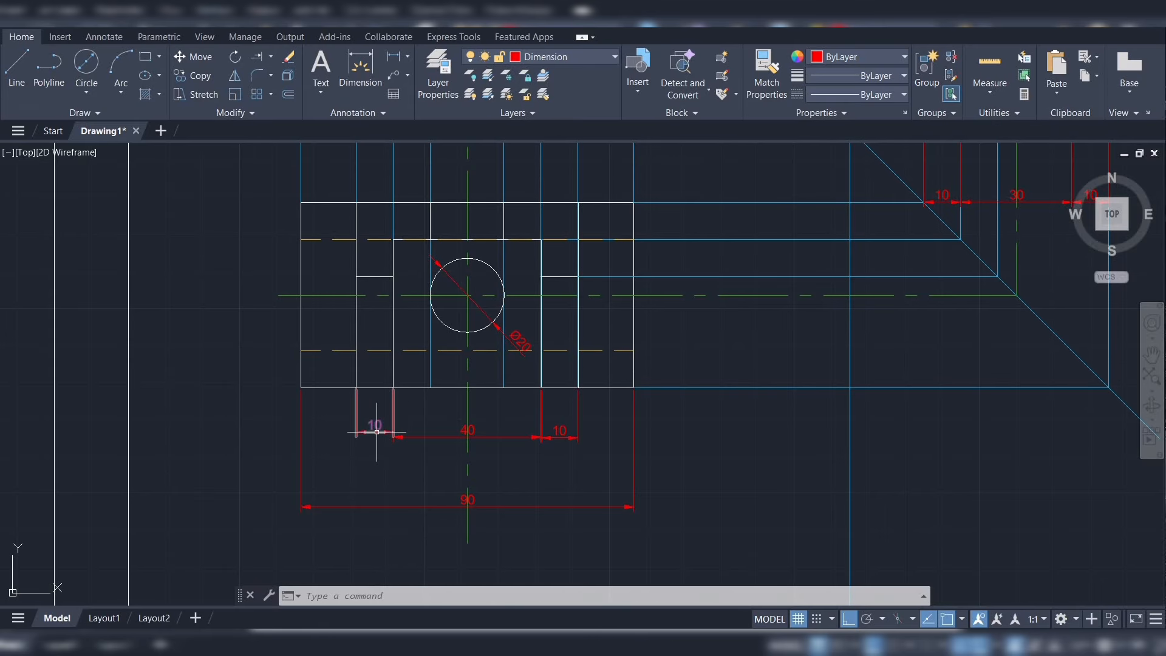
click(377, 430)
key(Delete)
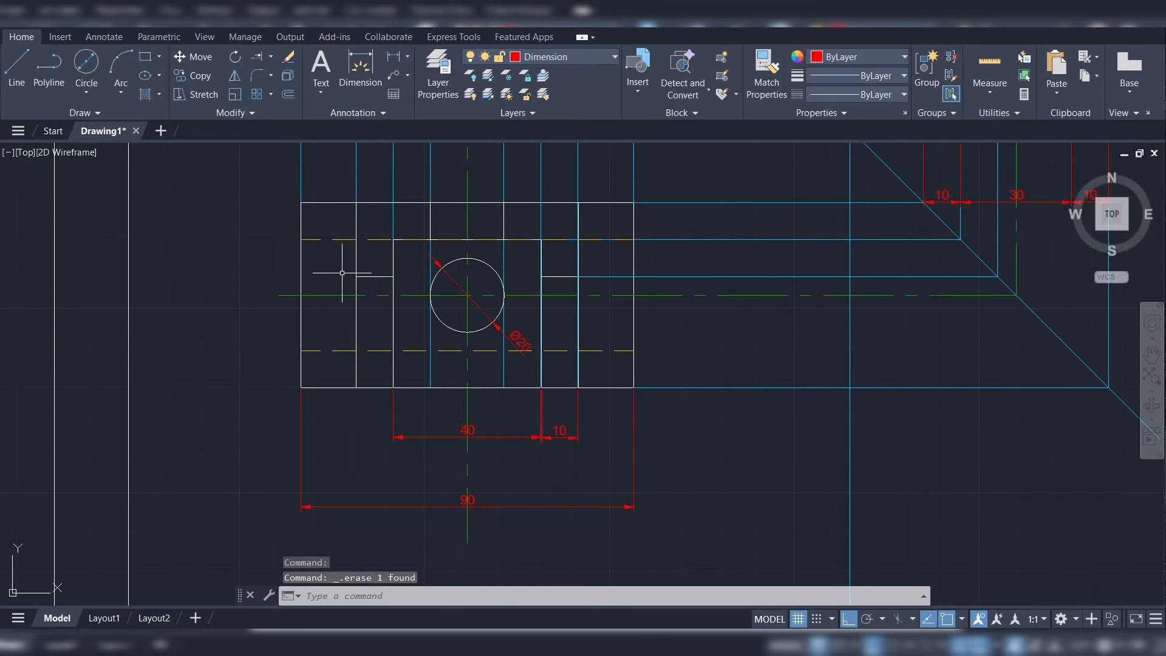
click(401, 66)
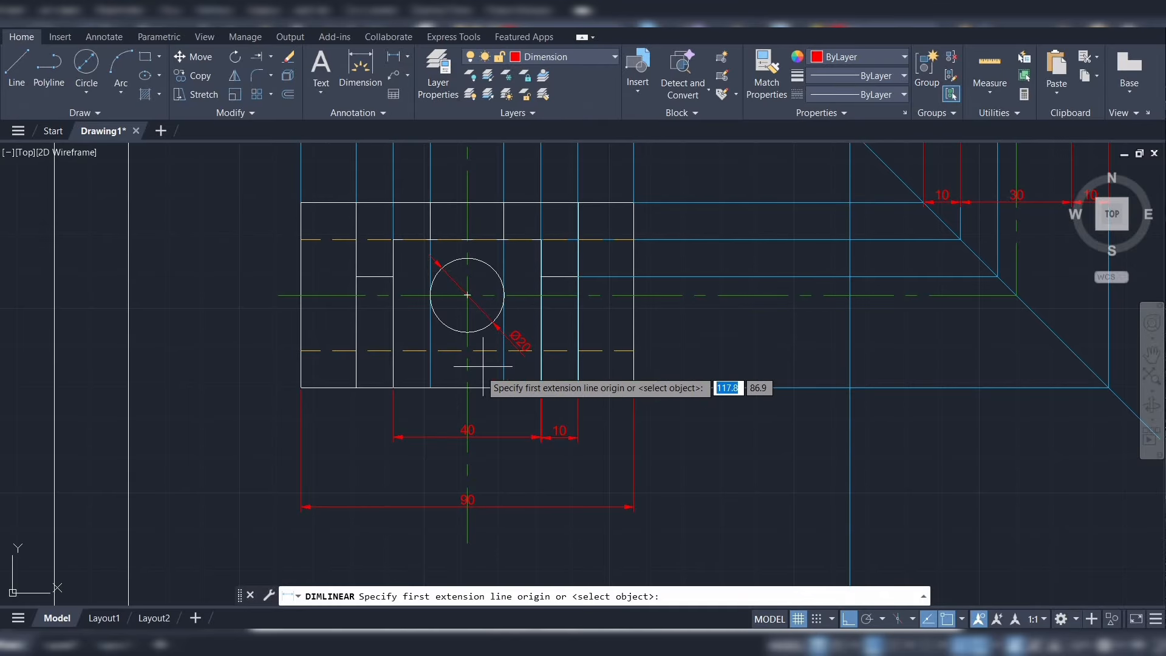
click(393, 387)
click(357, 387)
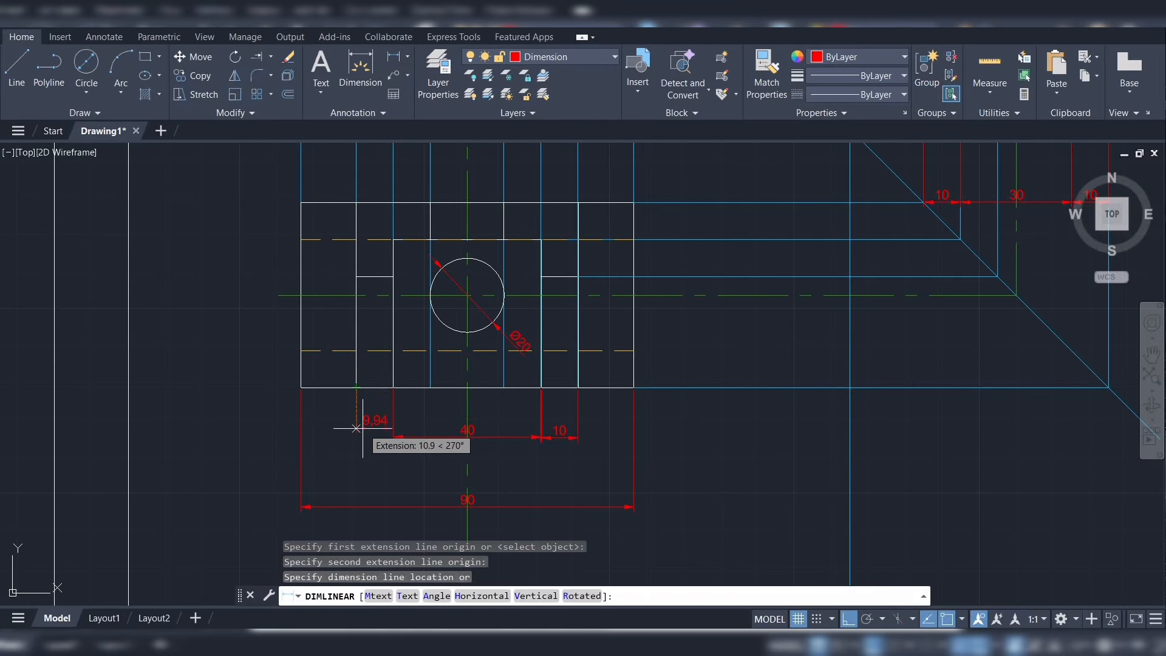
key(Escape)
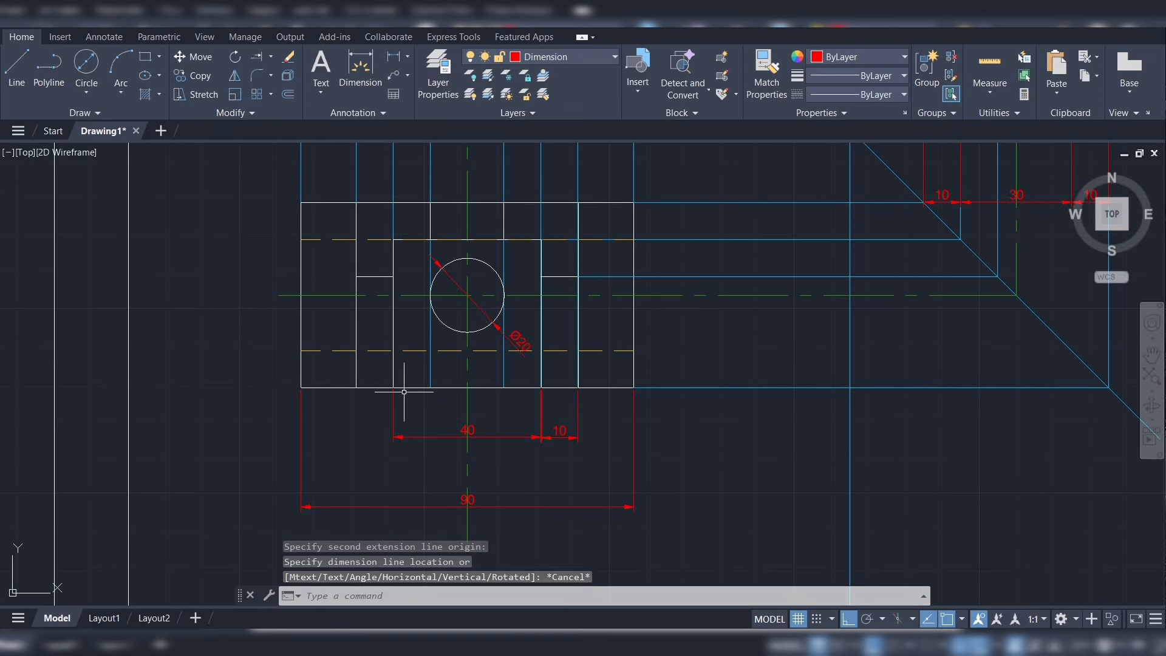
Add a new linear dimension for the width of the top view's left narrow strip, in line with the neighbouring 40 mm dimension
key(Return)
click(392, 387)
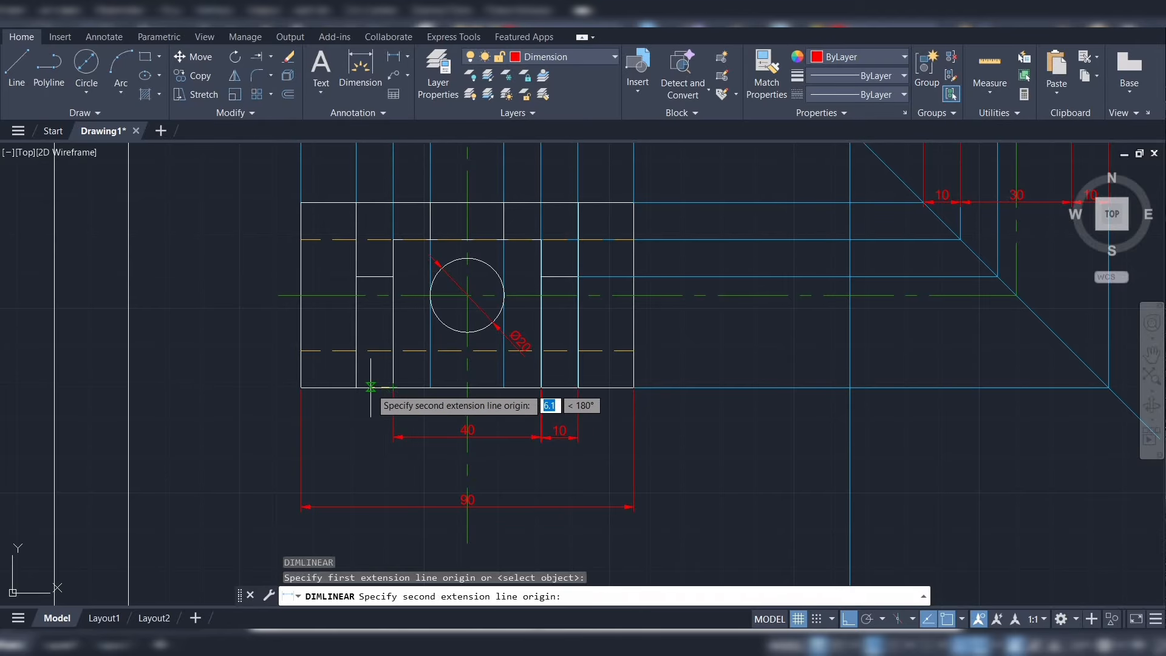
click(357, 388)
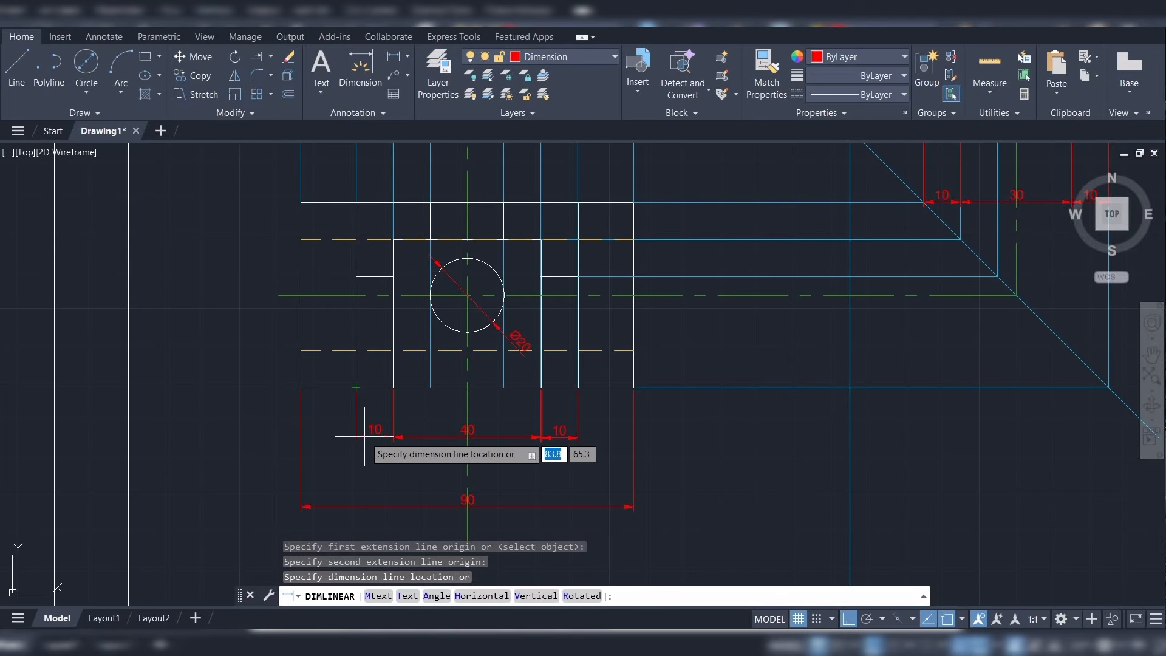
click(357, 437)
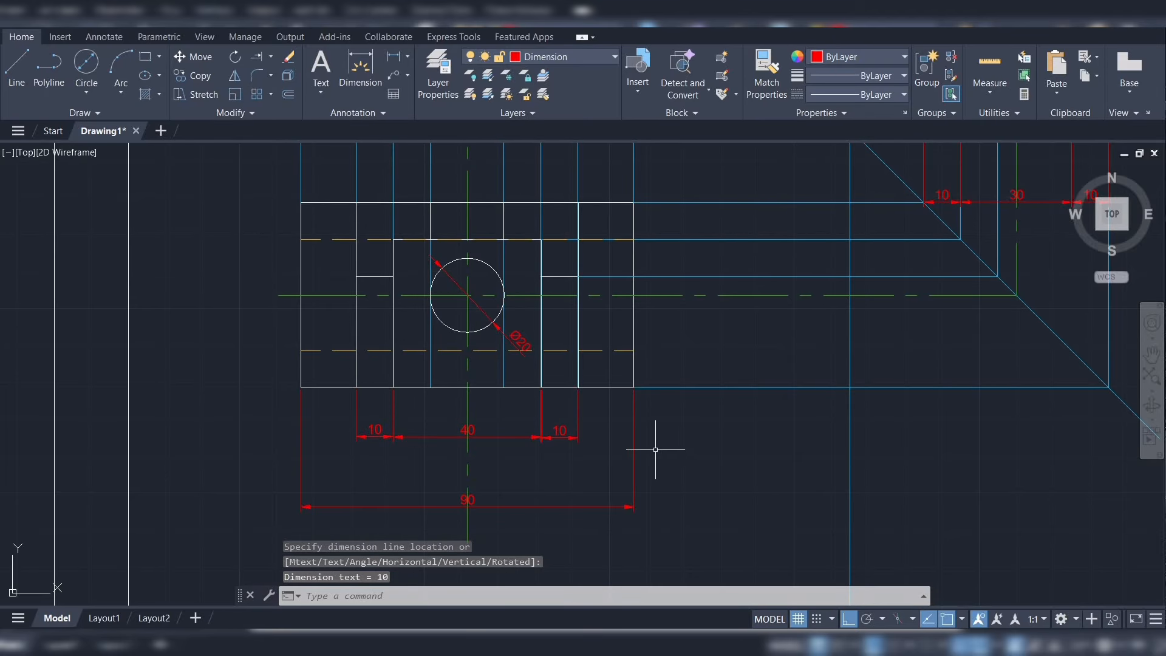
key(Escape)
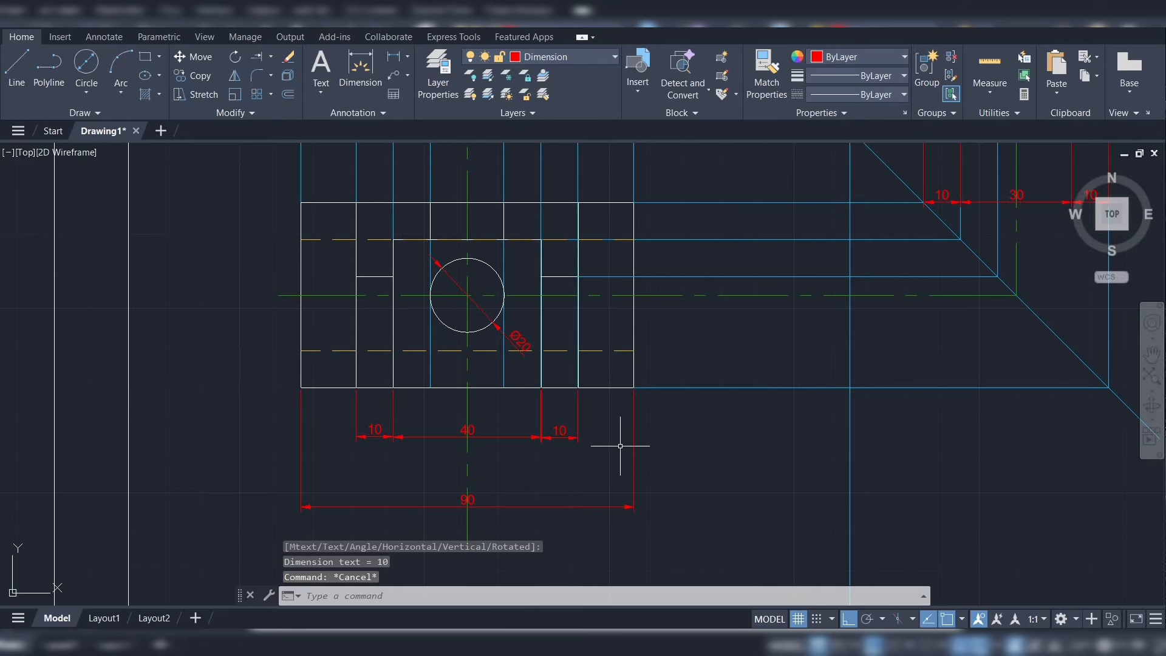
Start a multiline text box in the empty area above the front view, with a text height of 7
scroll(594, 400, up, 1)
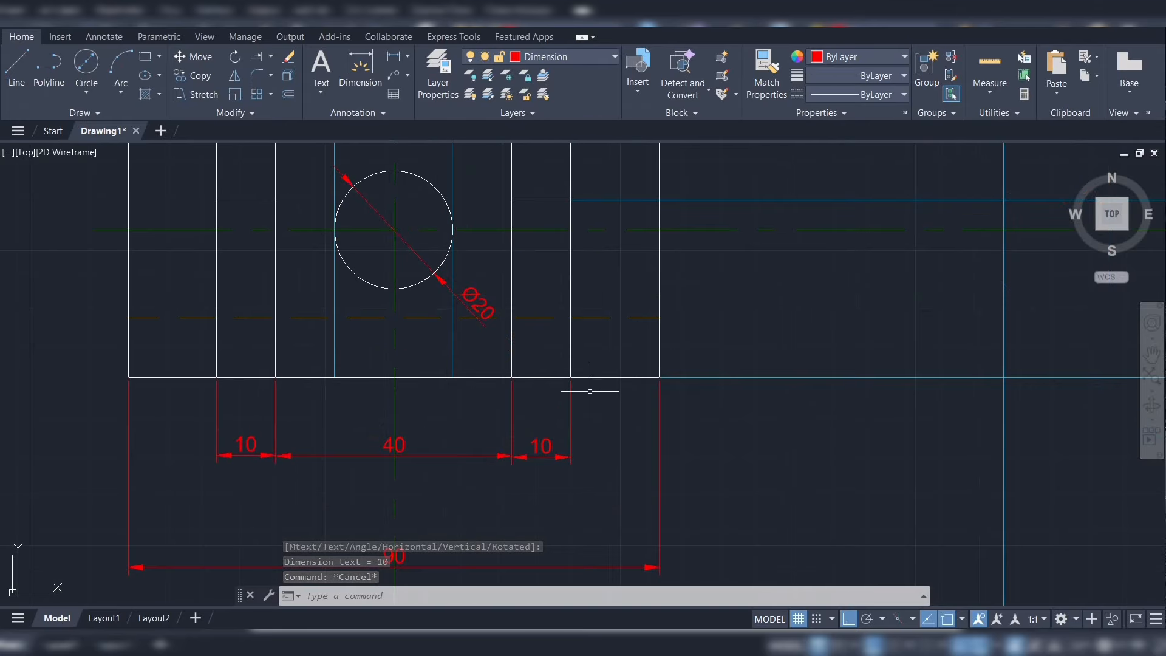
scroll(594, 391, down, 2)
middle_drag(676, 344, 567, 446)
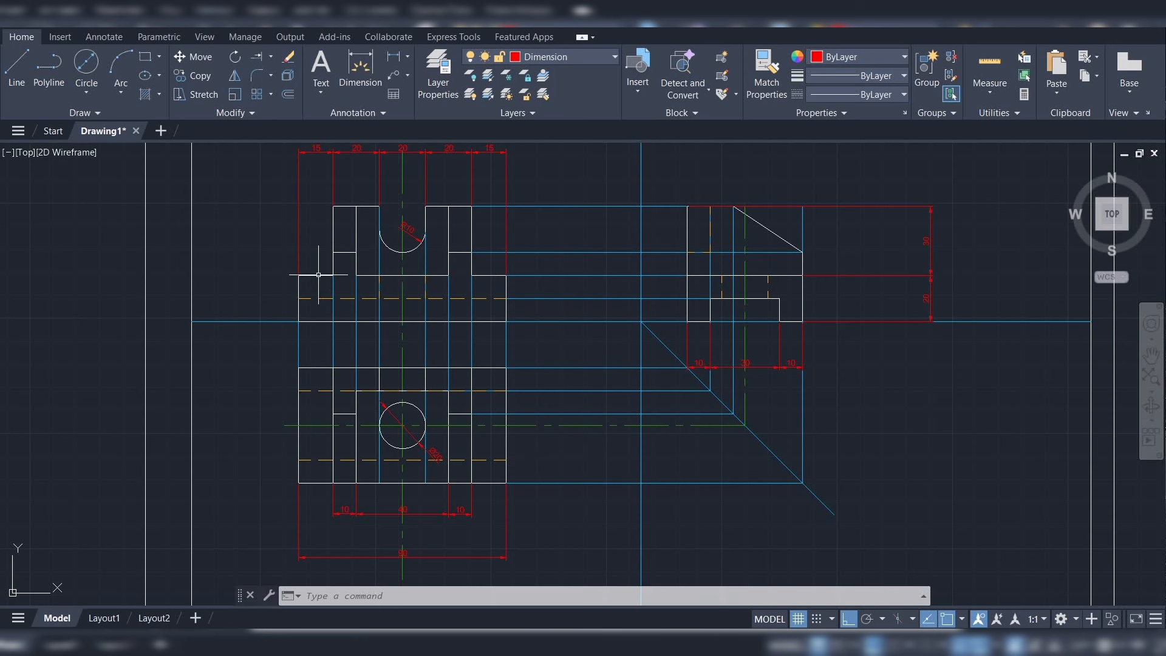
middle_drag(549, 299, 547, 324)
scroll(582, 328, down, 2)
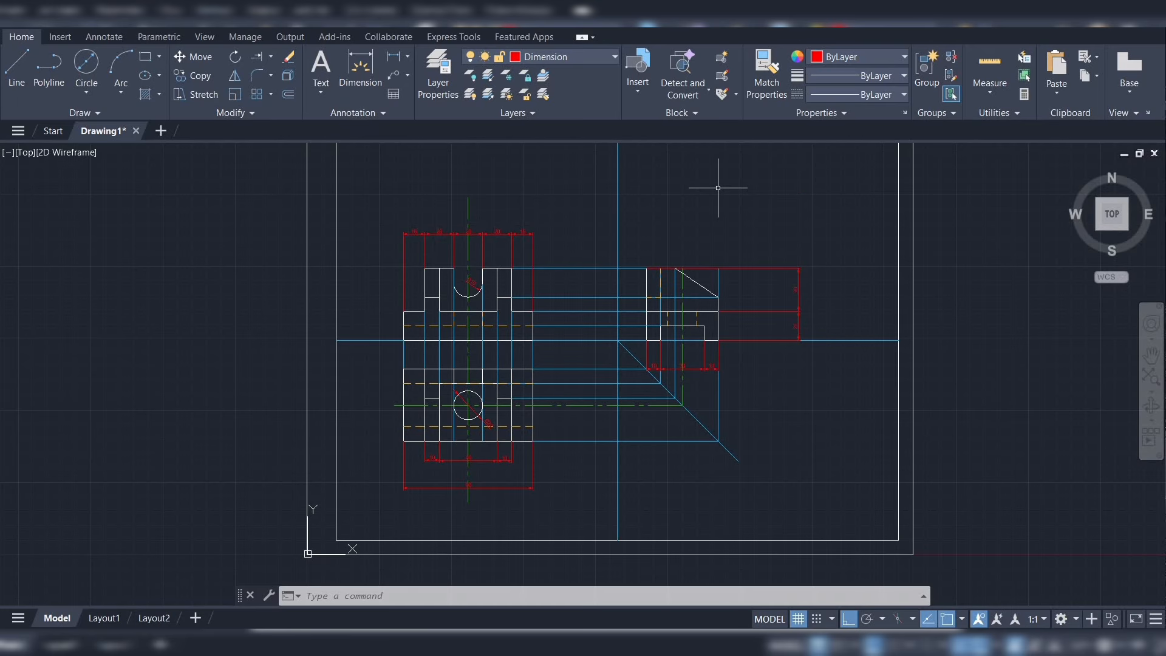
click(321, 88)
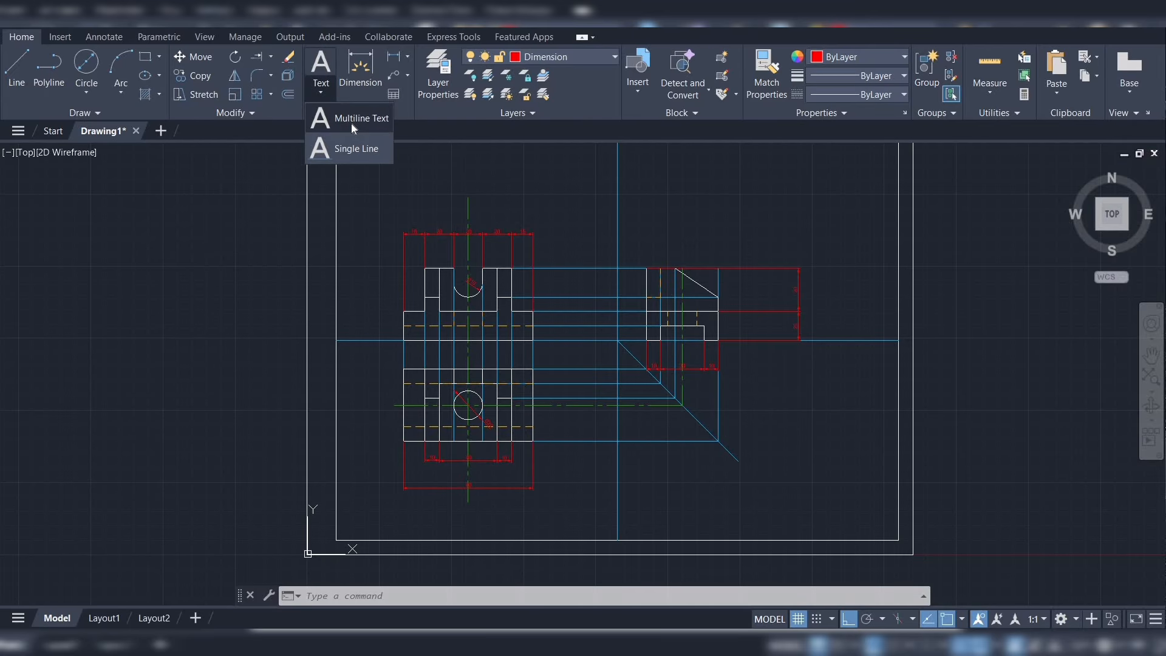
click(351, 123)
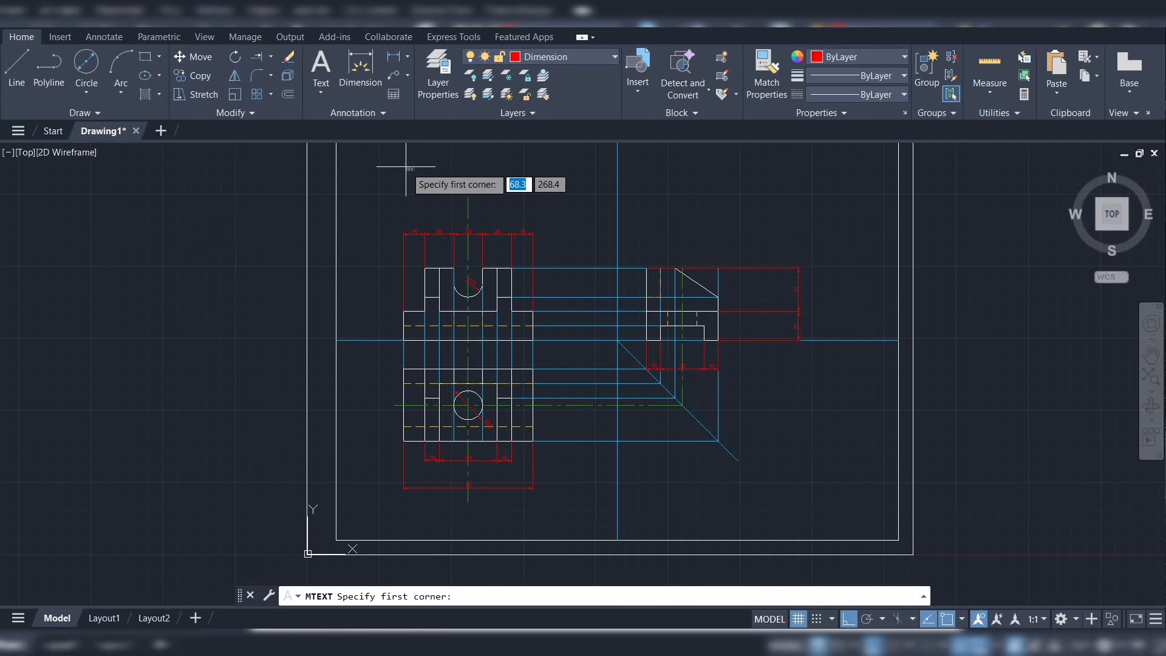
middle_drag(406, 166, 414, 226)
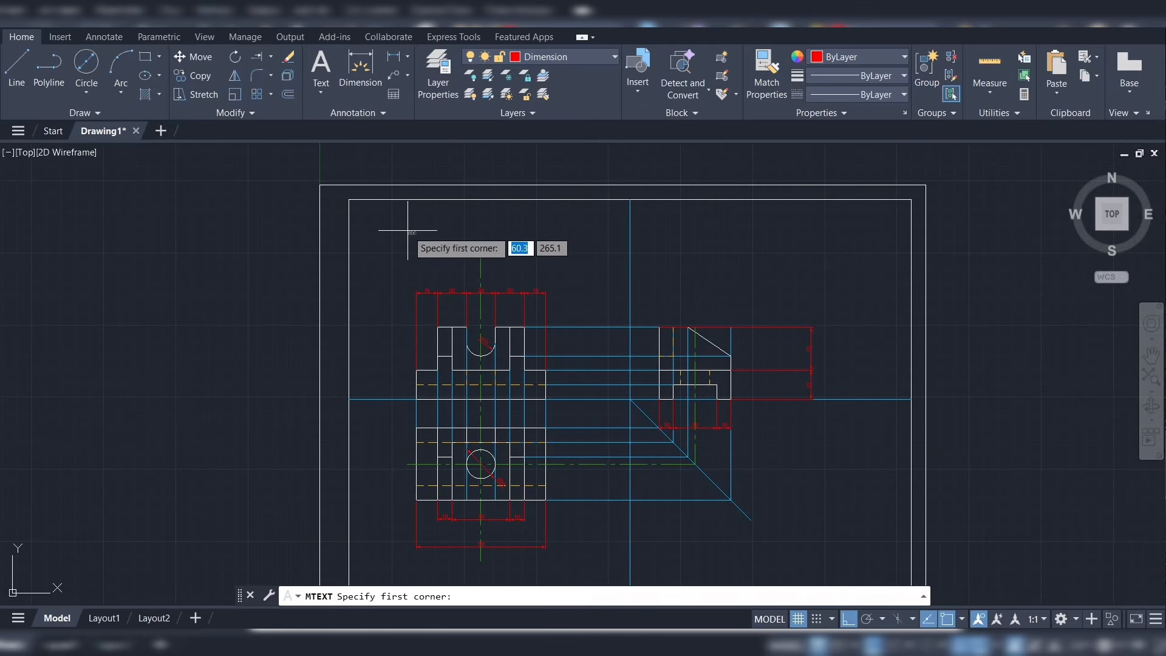
click(406, 231)
click(550, 254)
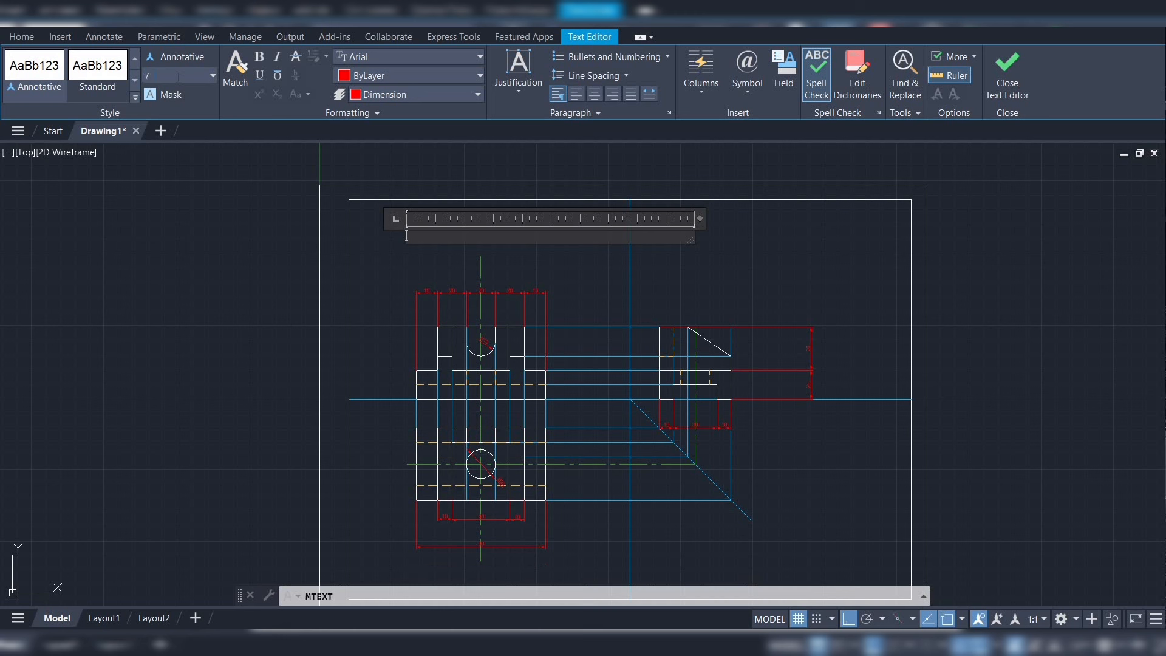
key(Return)
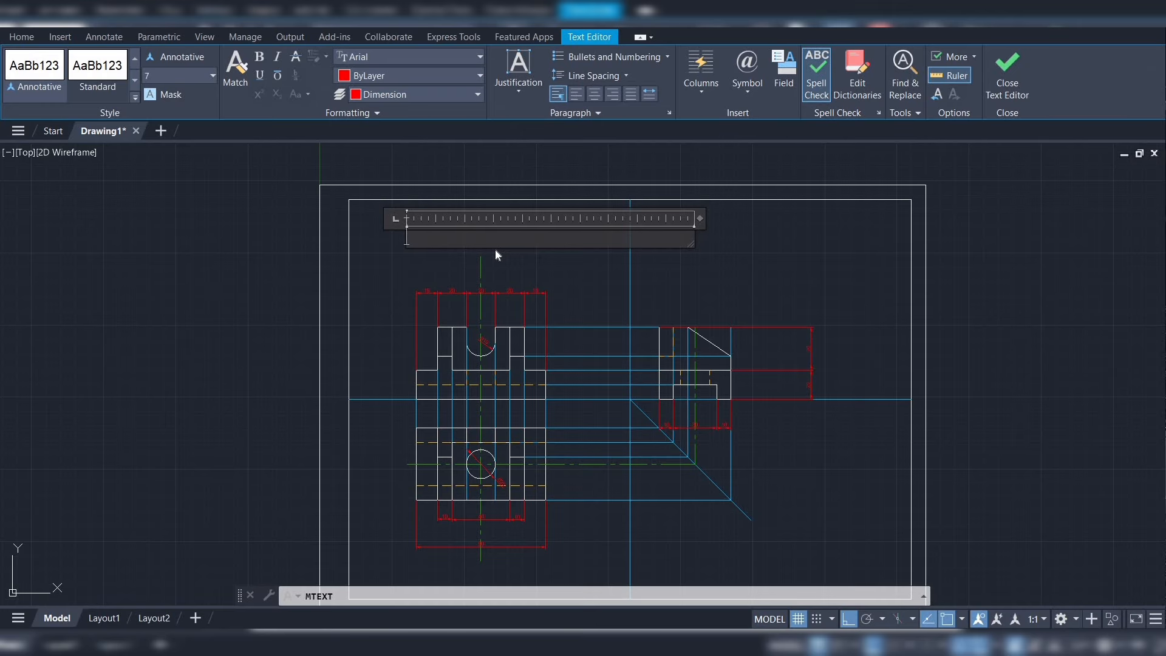
text(FRO)
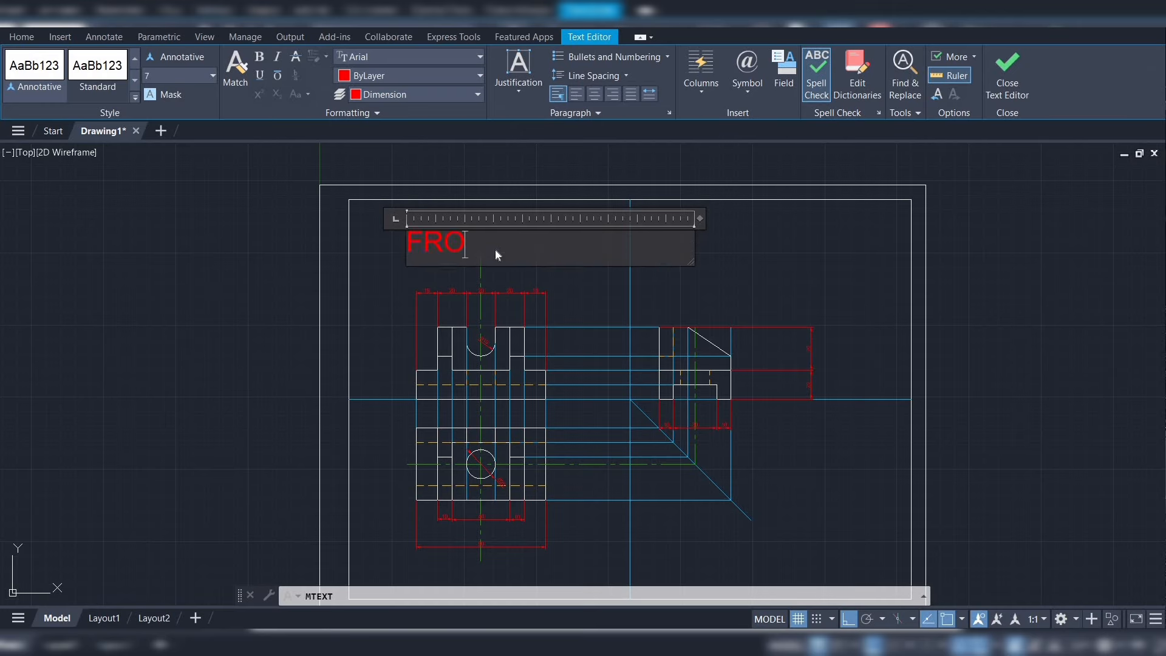
key(BackSpace)
key(BackSpace)
key(BackSpace)
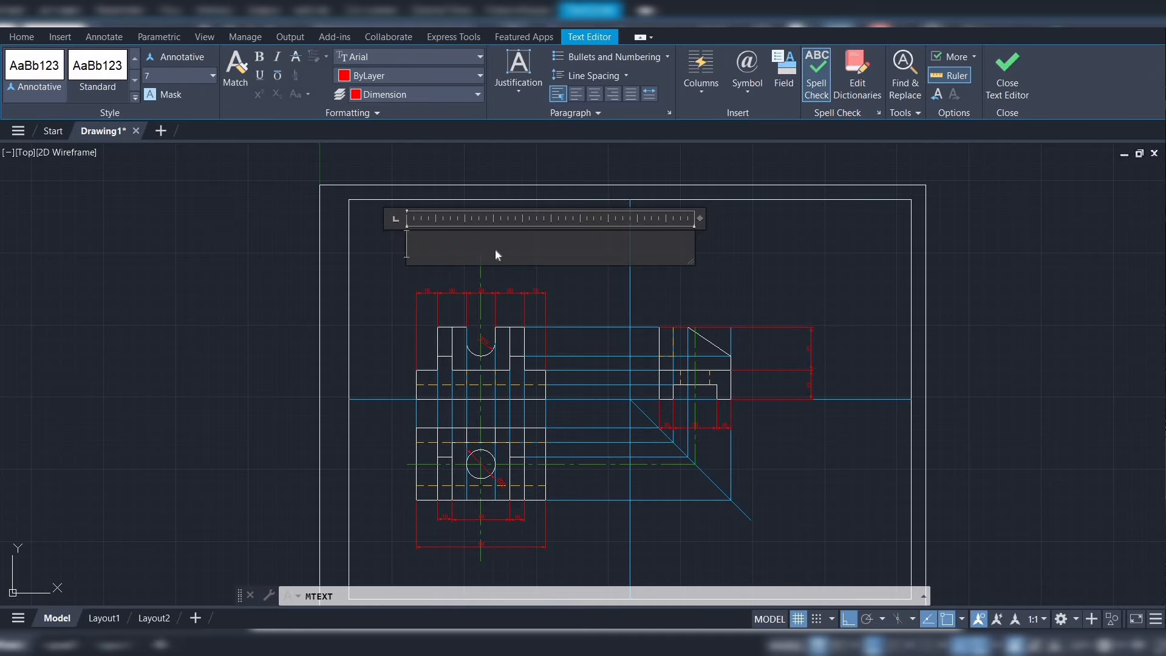
Assign the multiline text to layer 0 and enter FRONT VIEW as its content
click(431, 93)
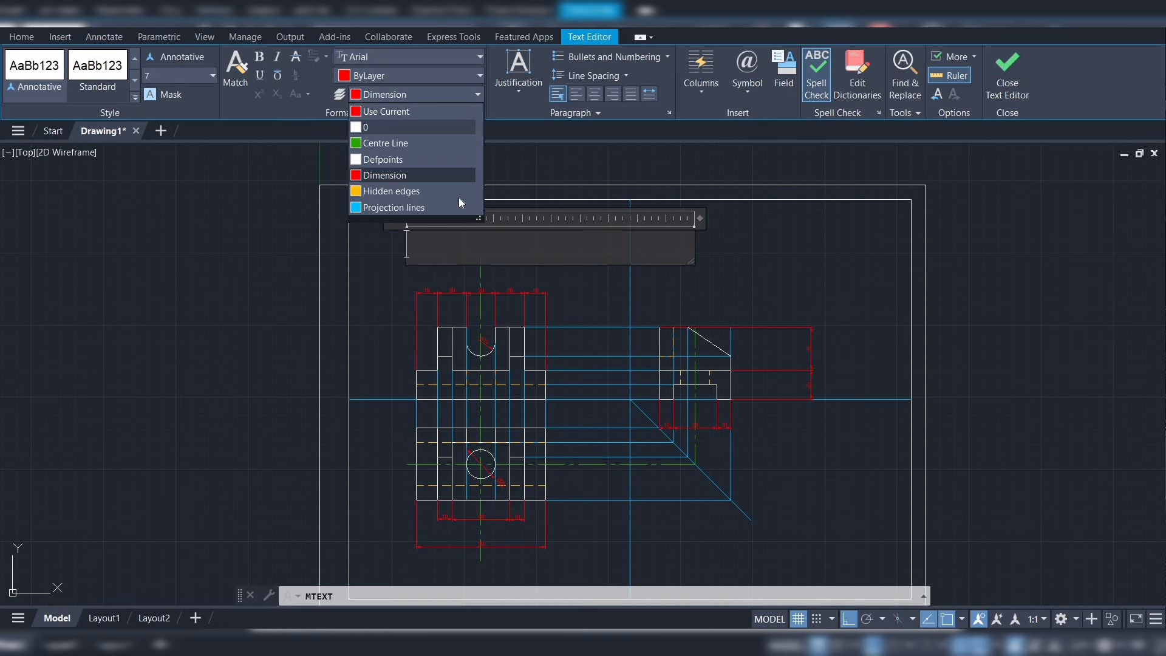
click(390, 127)
text(FR)
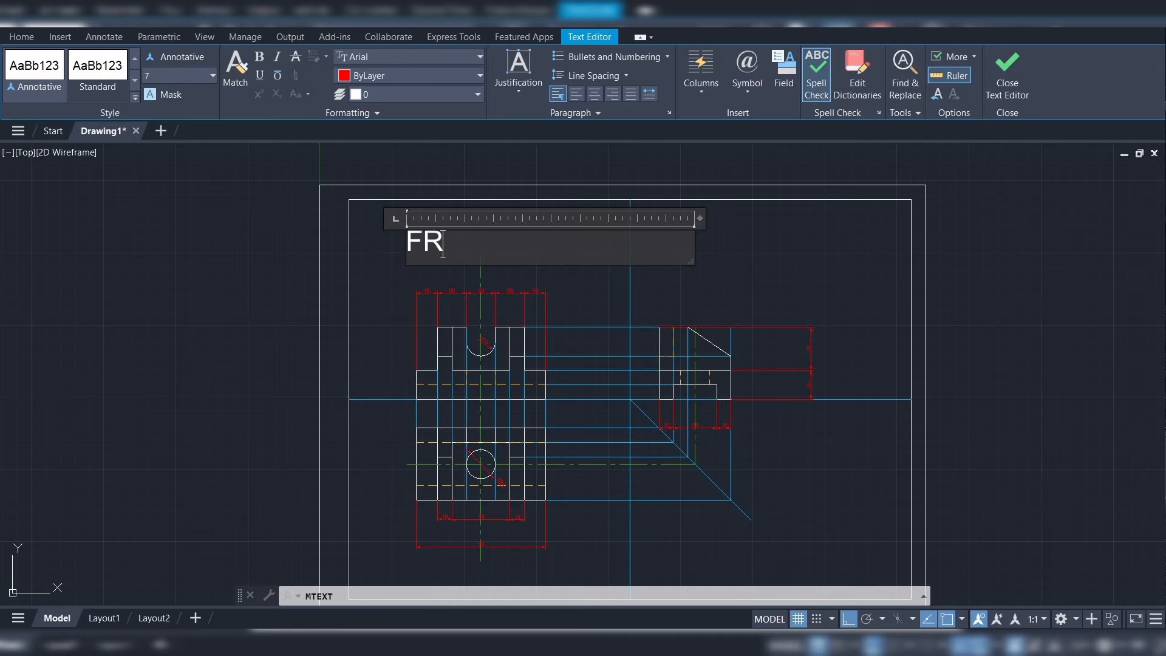
text(ONT VIEW)
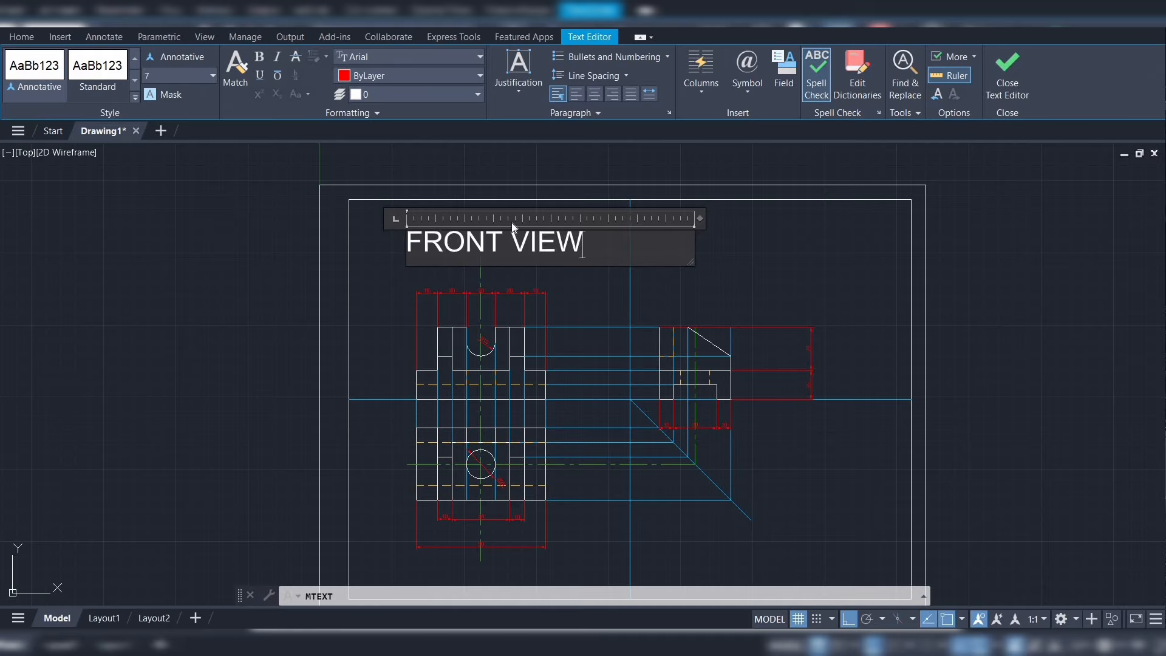
Set the height of the whole FRONT VIEW text to 5 and finish the text edit
key(shift+Left)
key(shift+Left)
key(shift+Left)
key(shift+Left)
key(shift+Left)
key(shift+Left)
key(shift+Left)
key(shift+Left)
key(shift+Left)
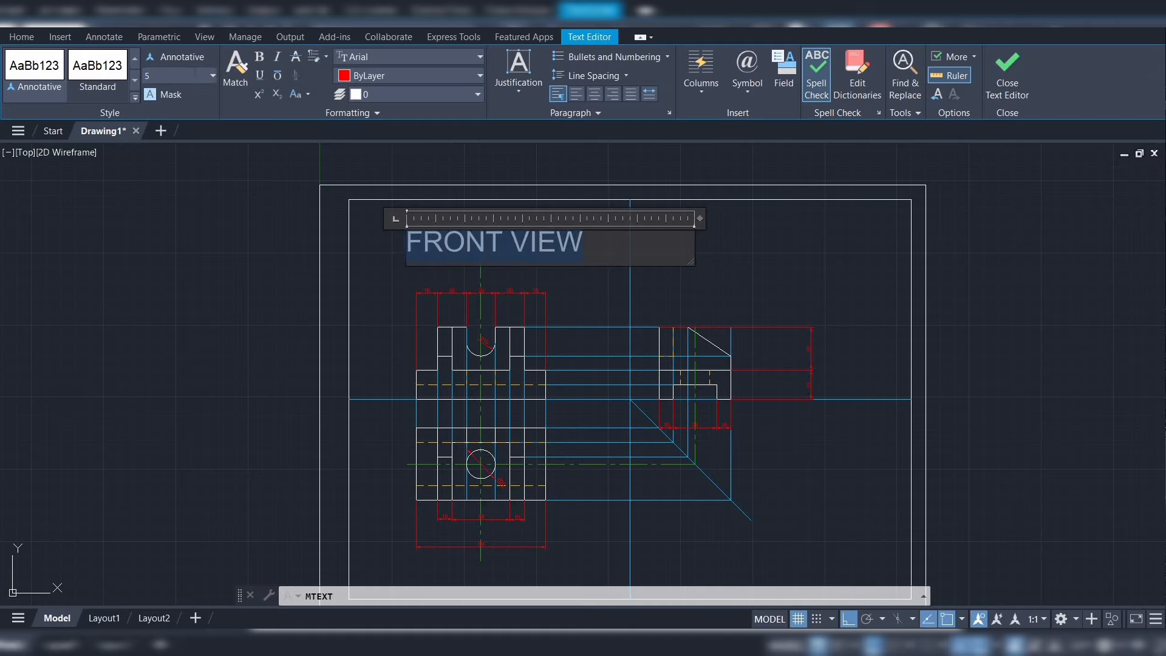
key(Return)
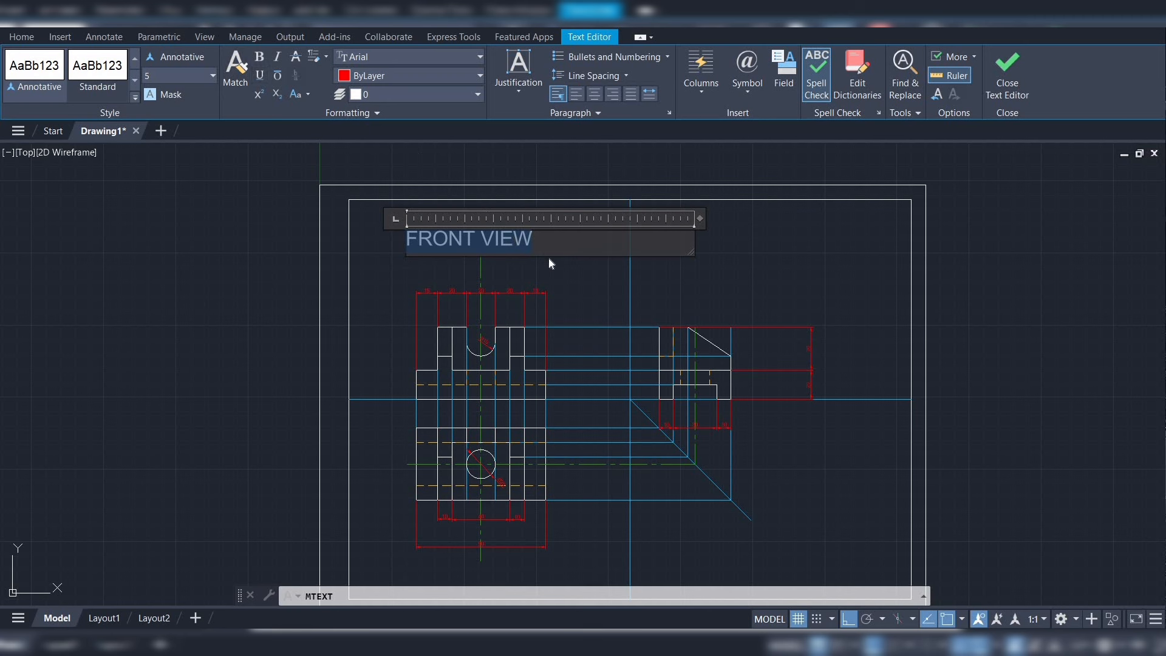
click(573, 268)
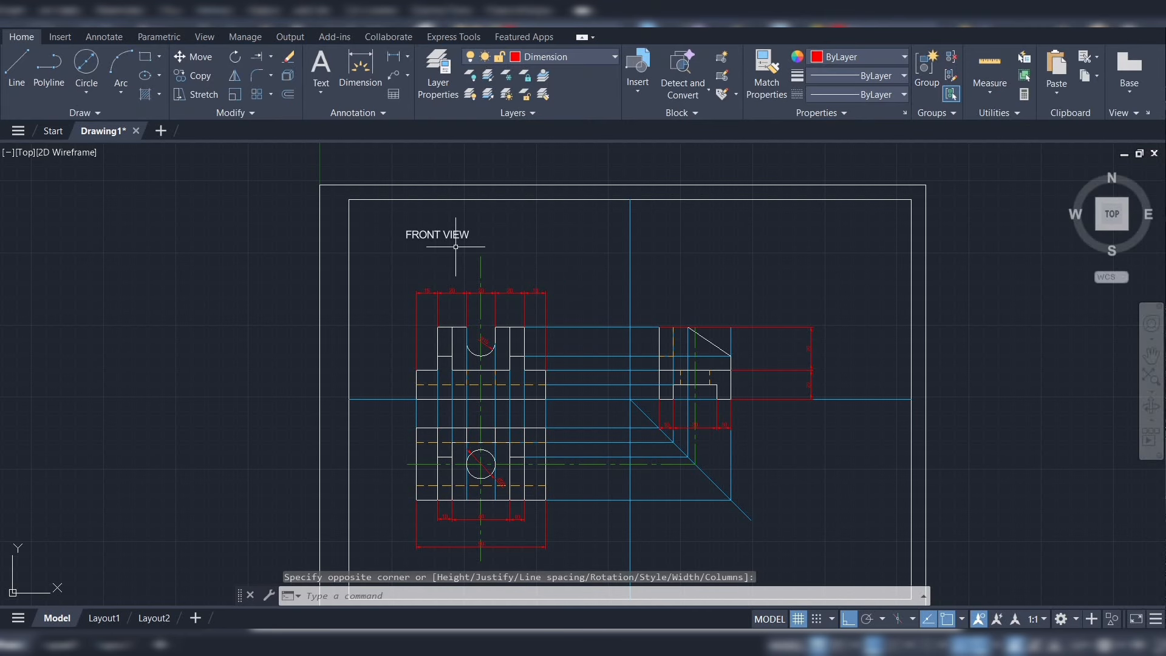
Reopen the FRONT VIEW label, set its text height to 6, close the edit and select the label
click(434, 234)
double_click(449, 235)
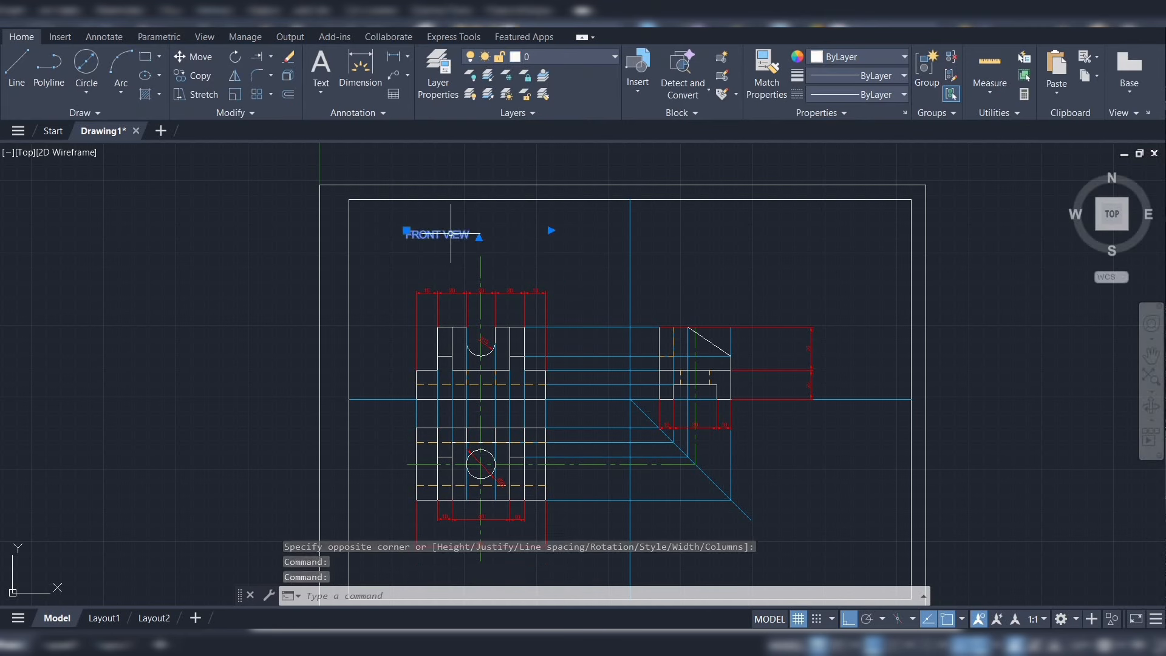
drag(470, 235, 426, 235)
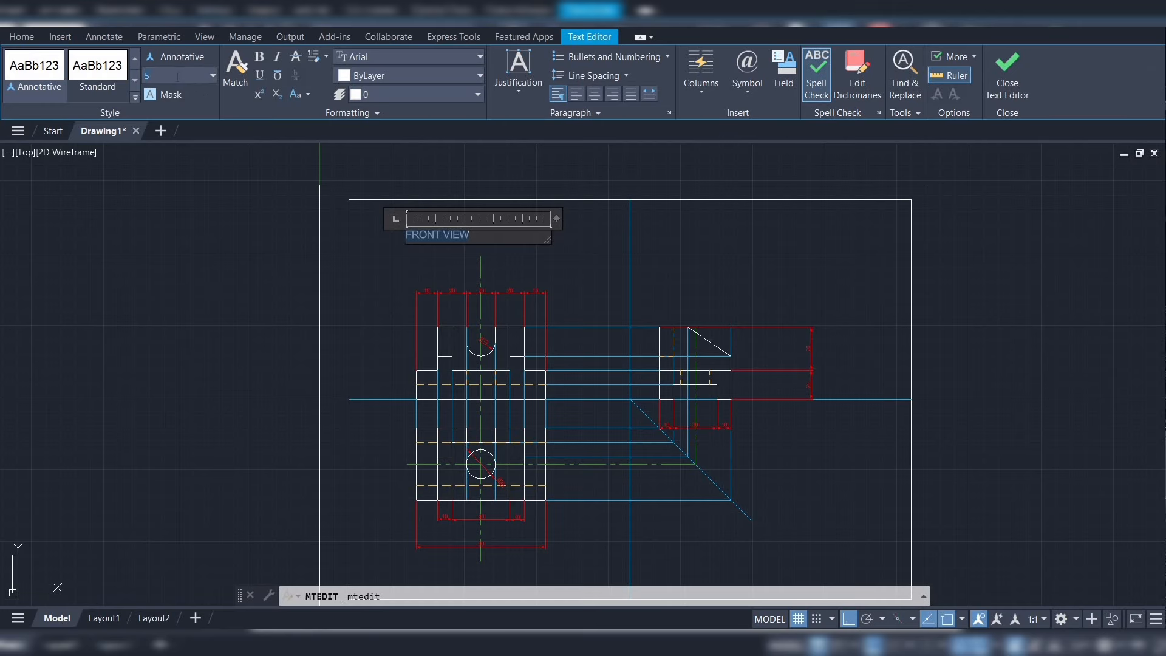
key(Return)
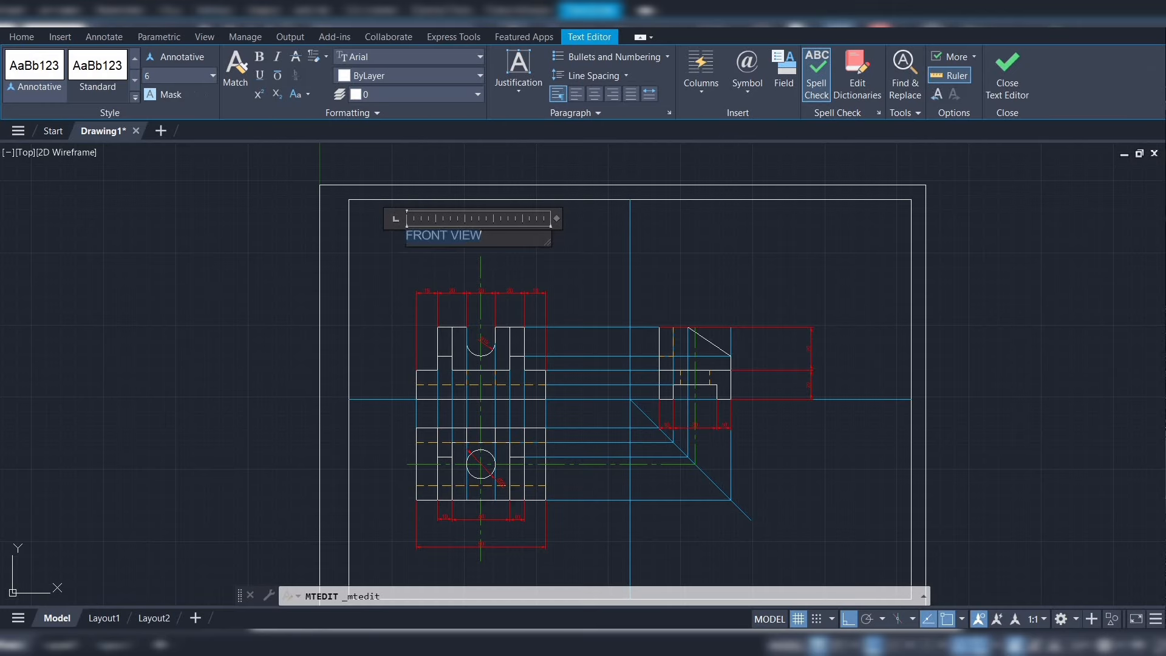
click(481, 268)
click(448, 234)
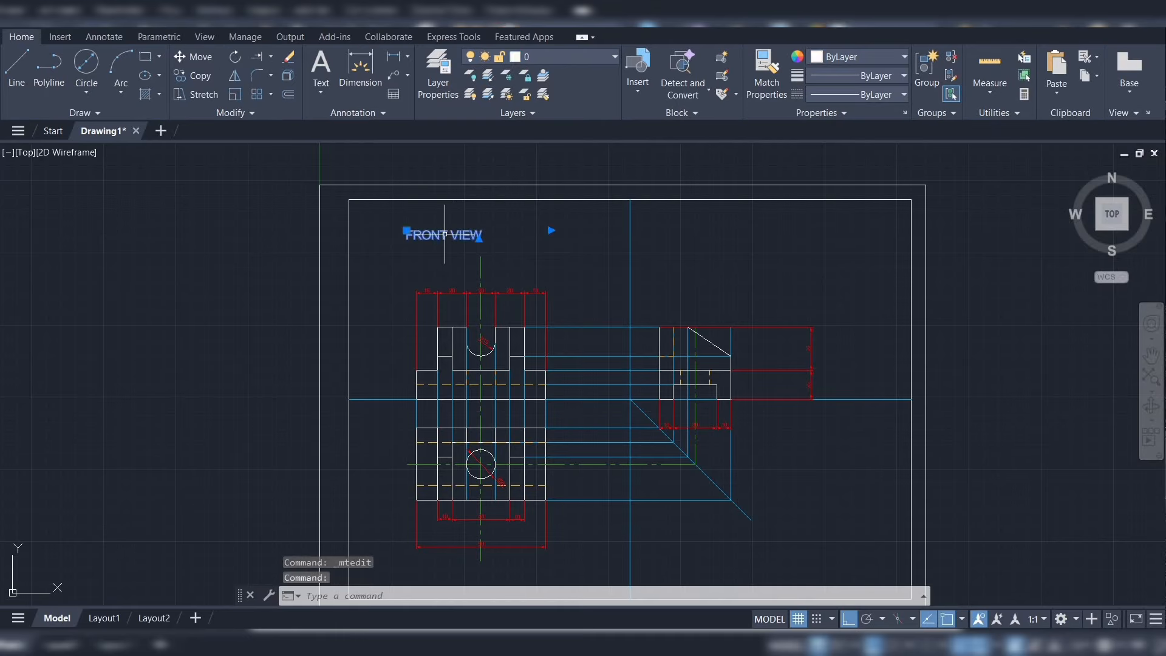
Move the FRONT VIEW label sideways until it is centred above the front view, and deselect it
drag(444, 235, 476, 240)
click(464, 234)
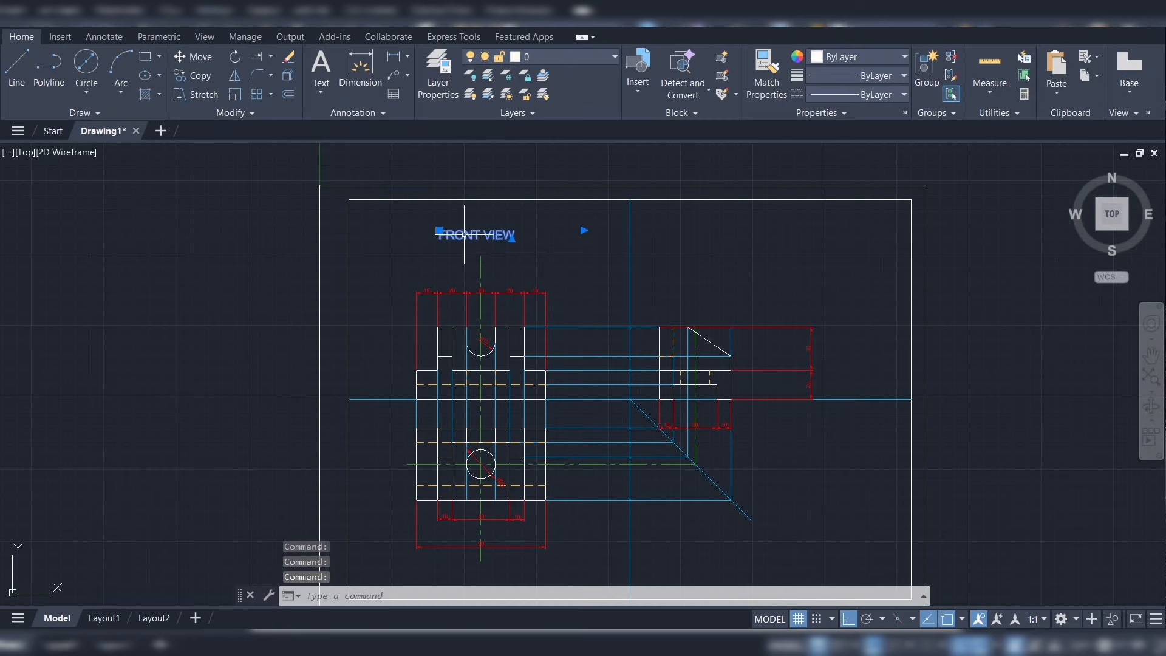
drag(479, 234, 487, 235)
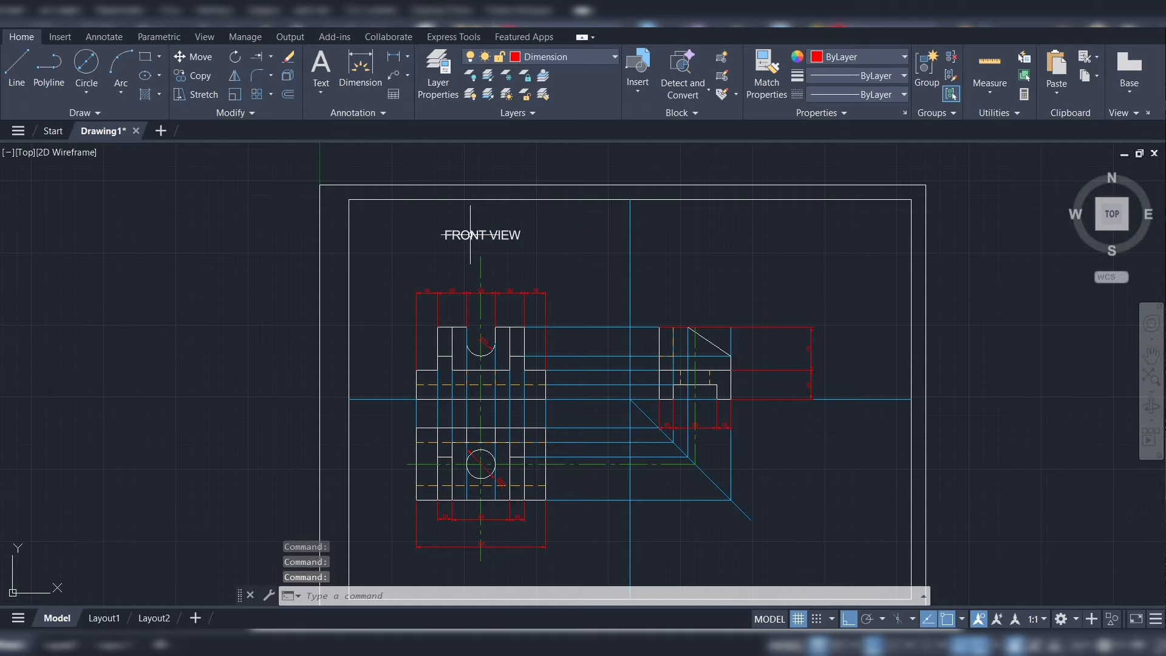
key(Escape)
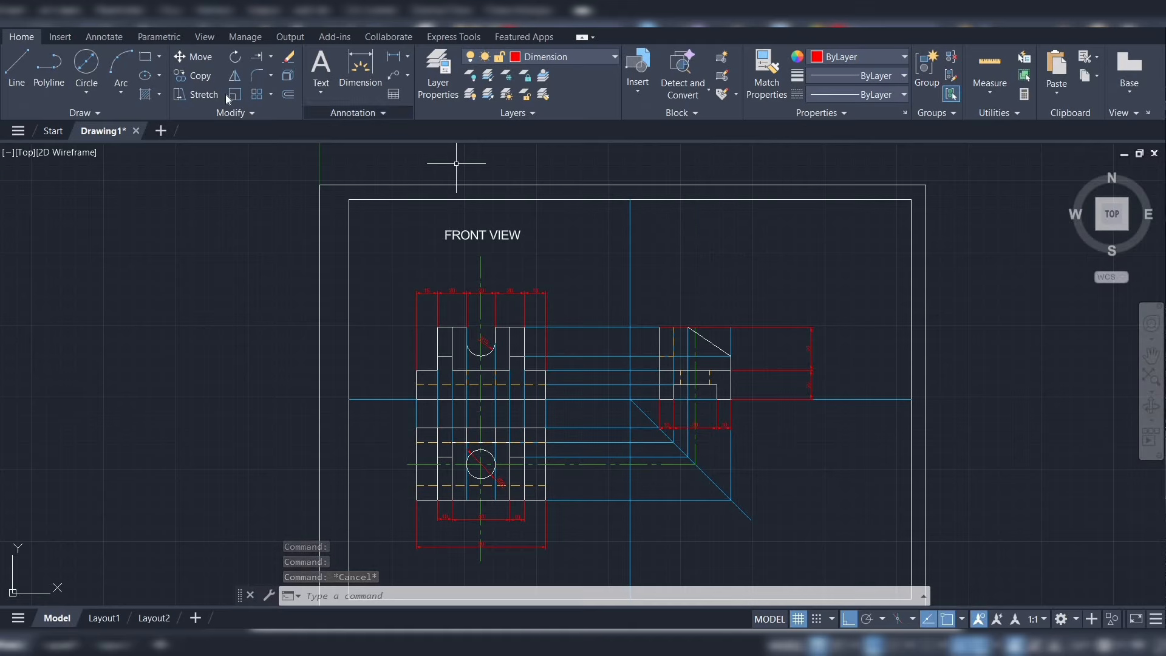
Copy the FRONT VIEW label straight across to above the side view and straight down to below the top view
click(199, 78)
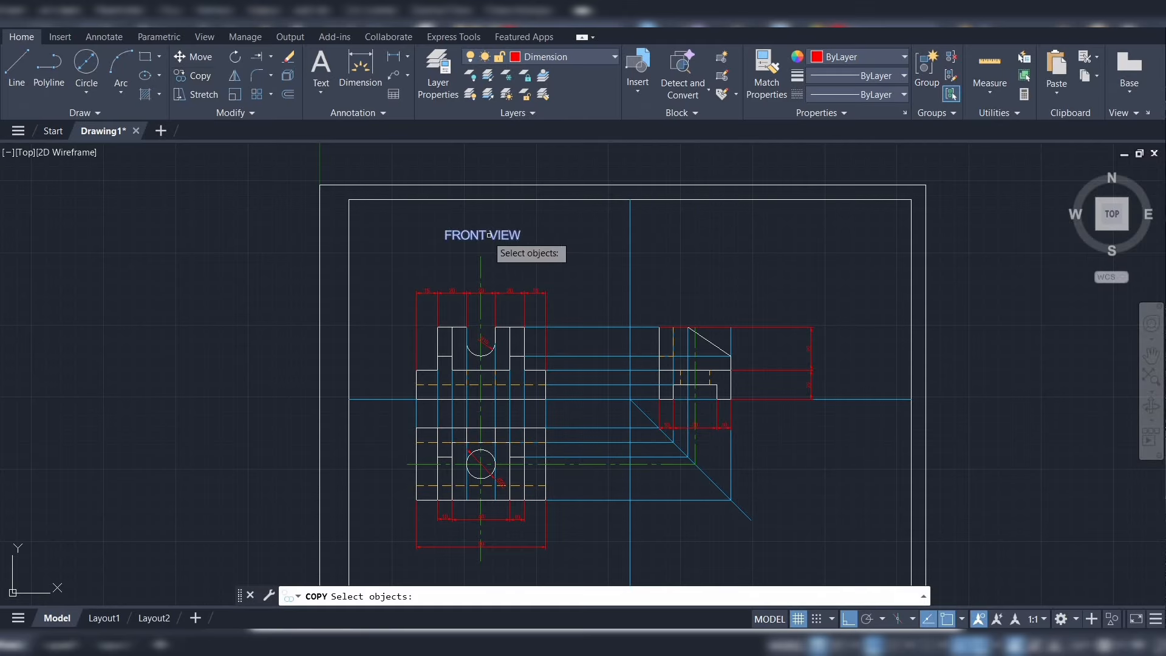
click(468, 237)
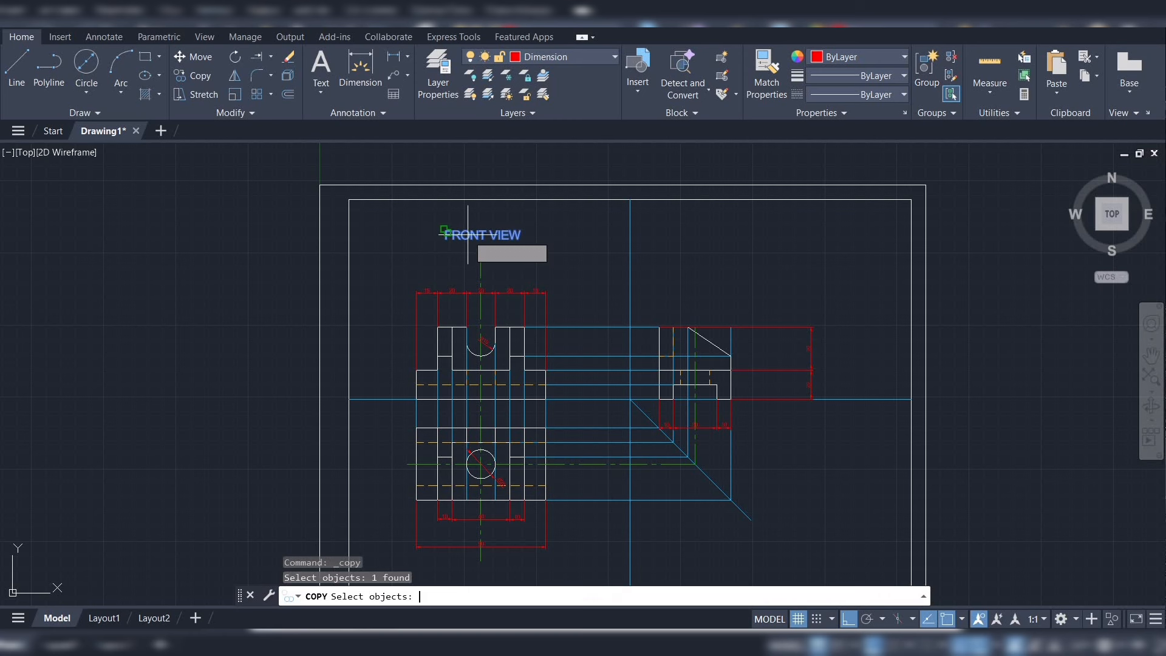
key(Return)
click(446, 240)
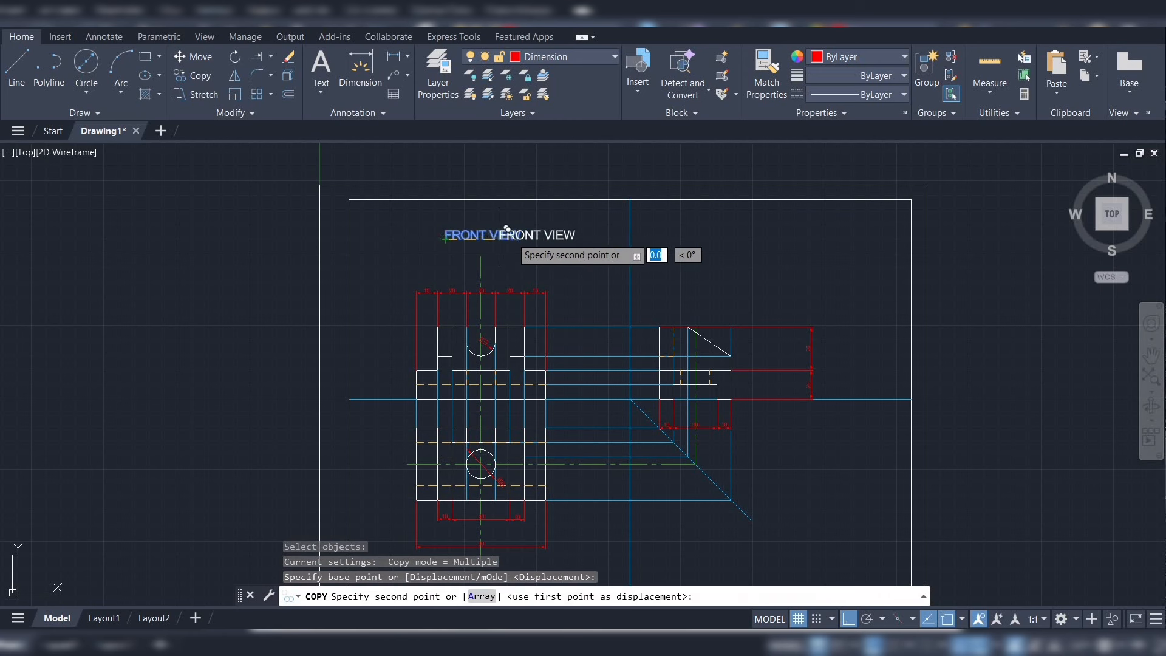
click(671, 239)
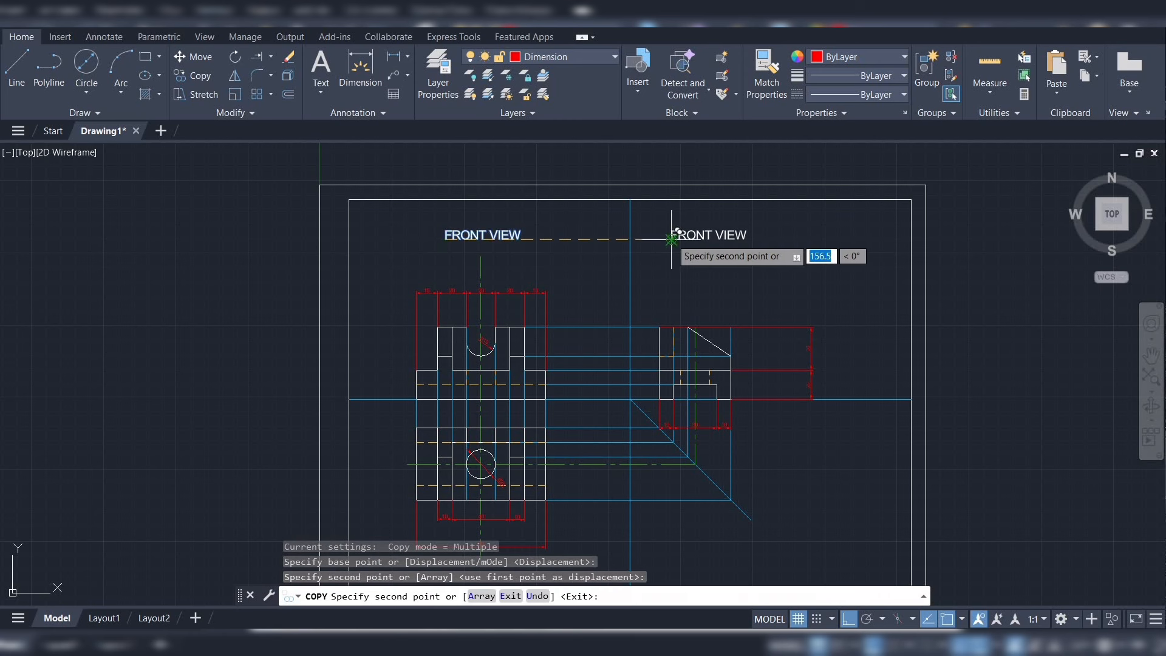
middle_drag(577, 425, 568, 279)
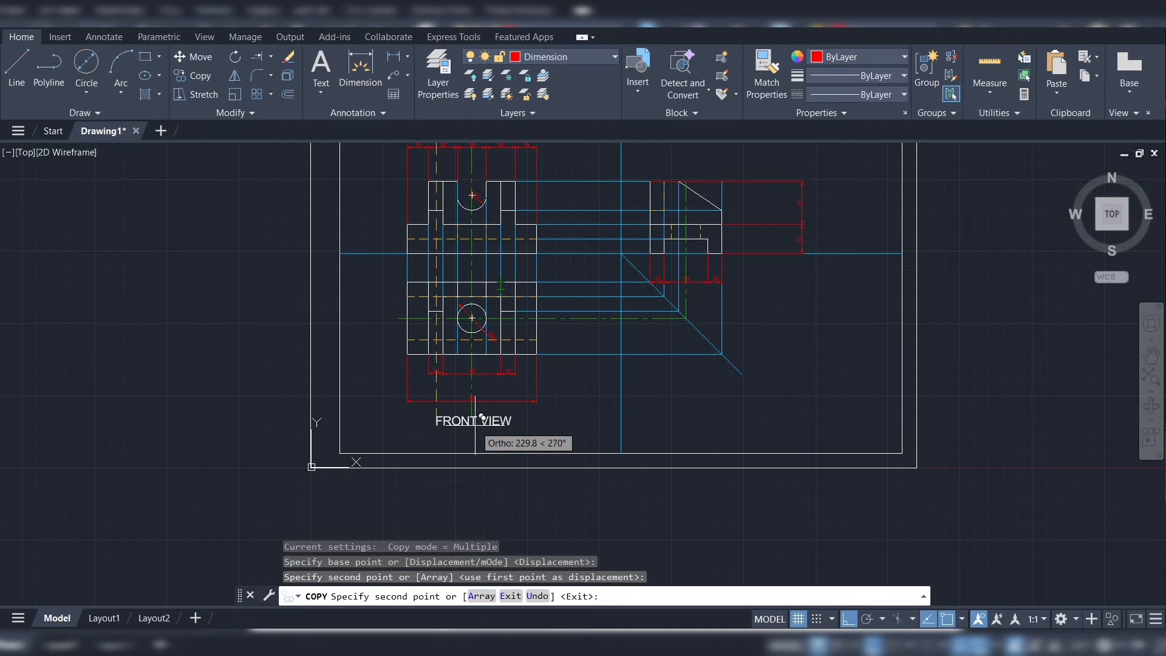
click(475, 424)
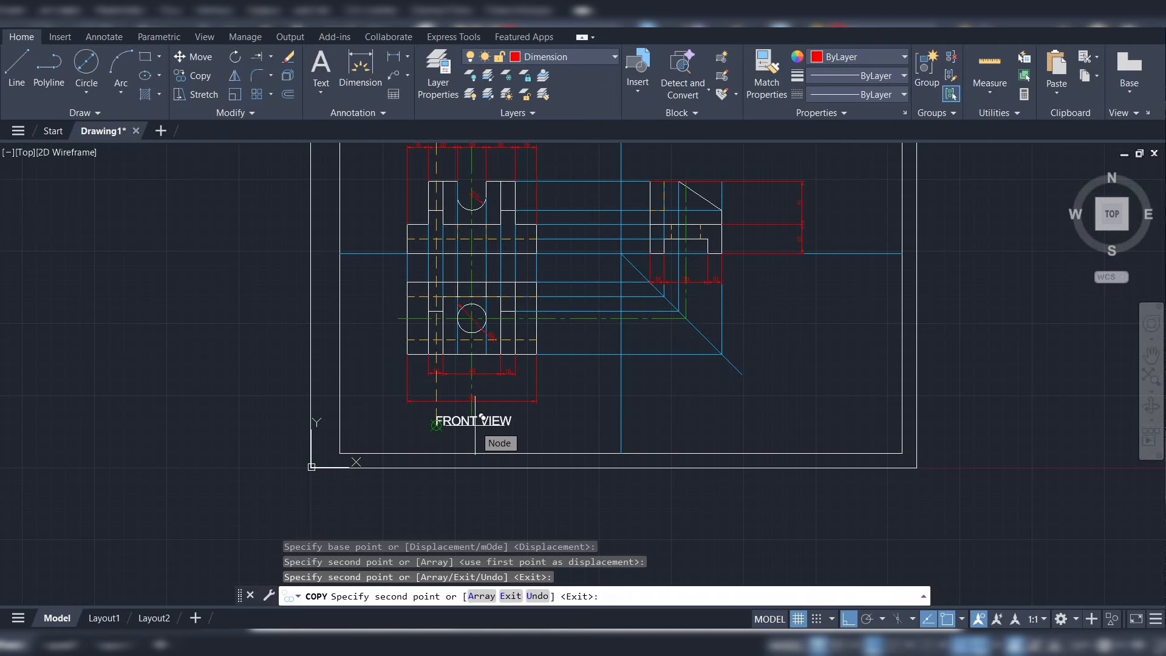
key(Escape)
Change the copied label above the side view to read LEFT SIDE VIEW
scroll(516, 395, up, 2)
scroll(511, 391, down, 4)
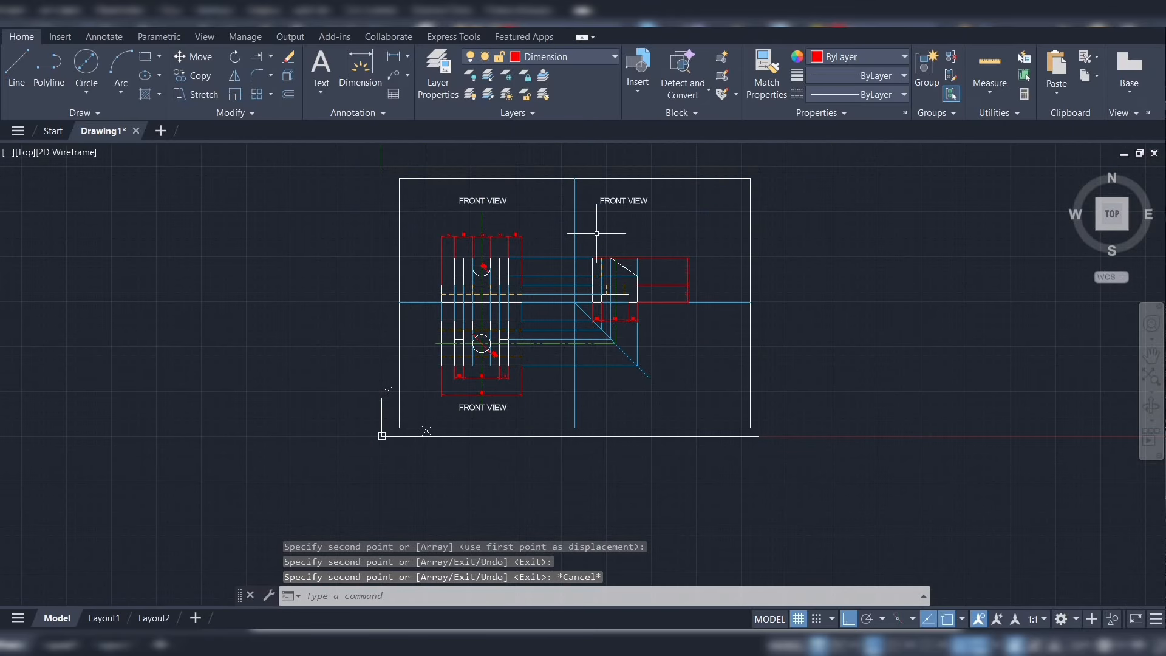
double_click(614, 200)
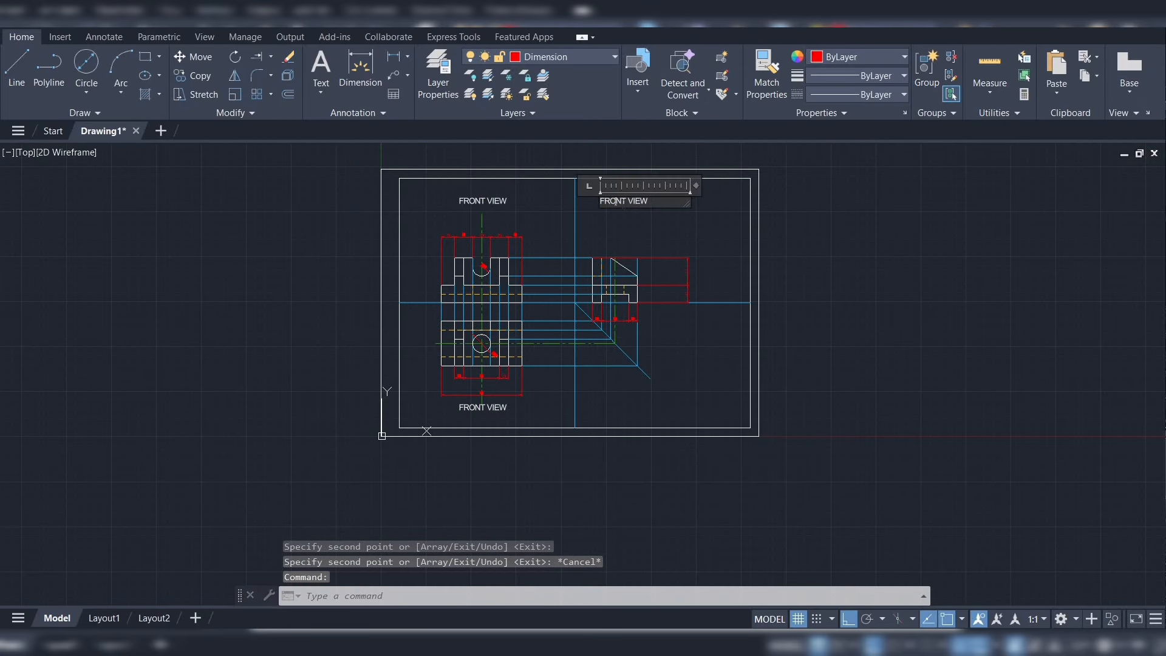
scroll(618, 203, up, 4)
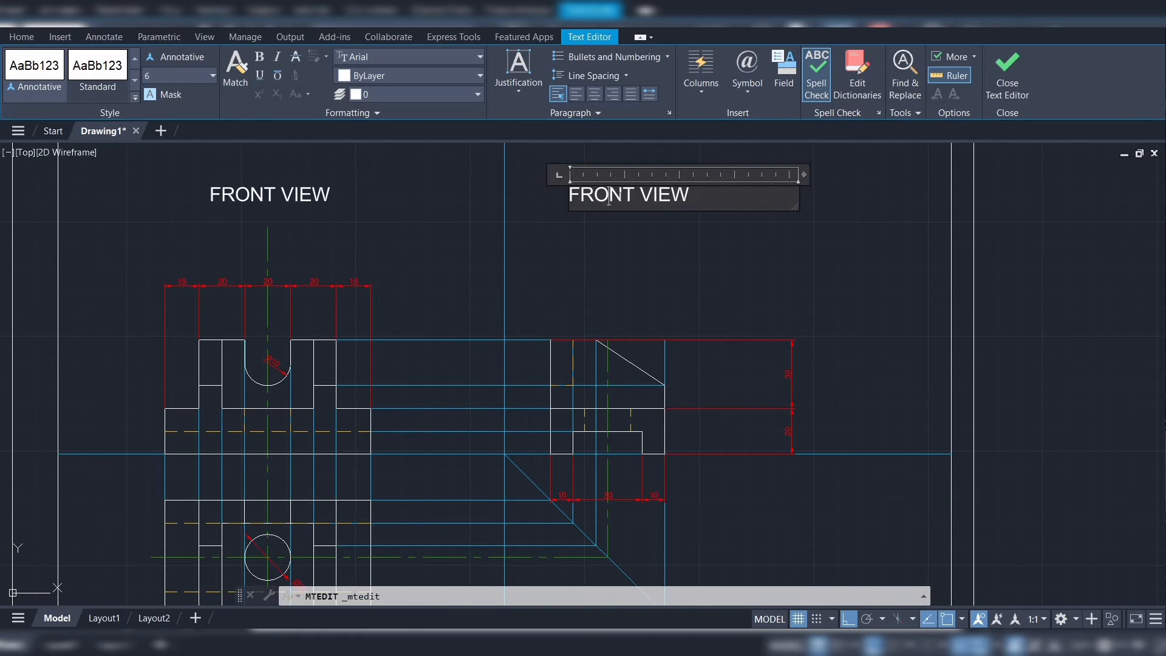
drag(620, 196, 581, 196)
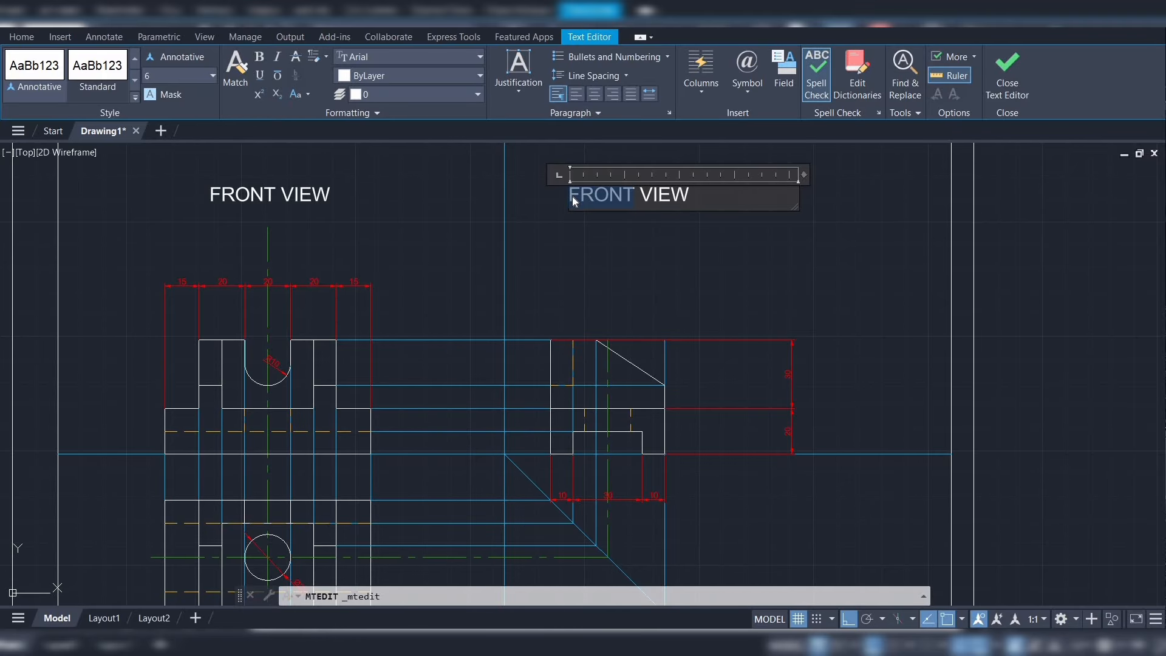
text(LEFT S)
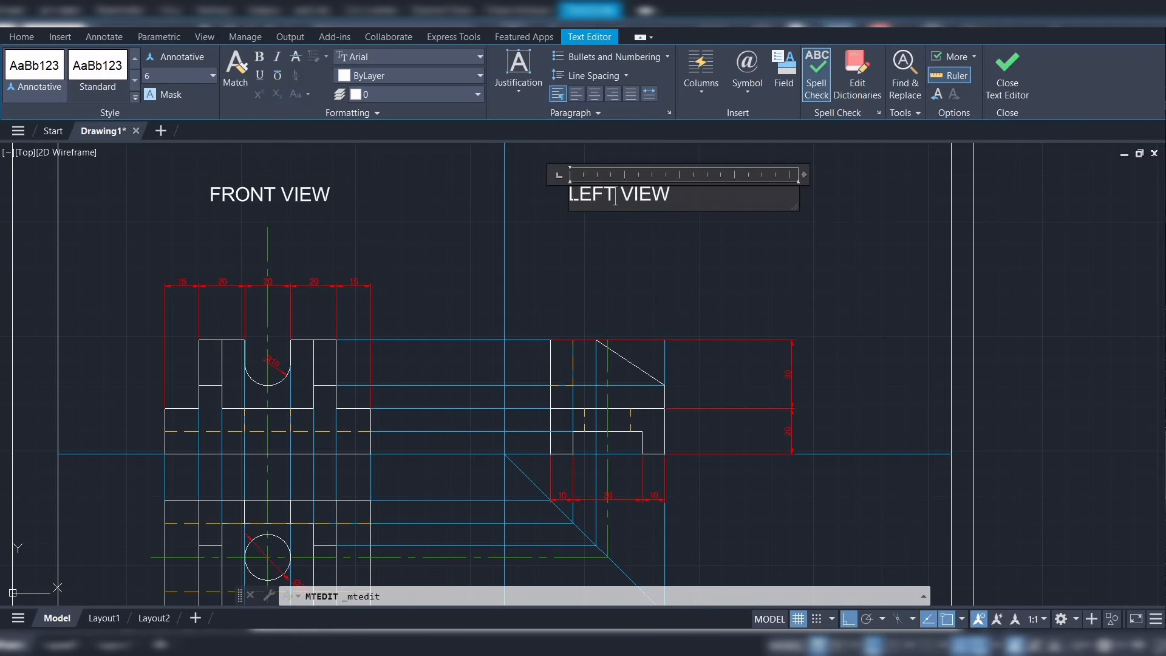
text(IDE)
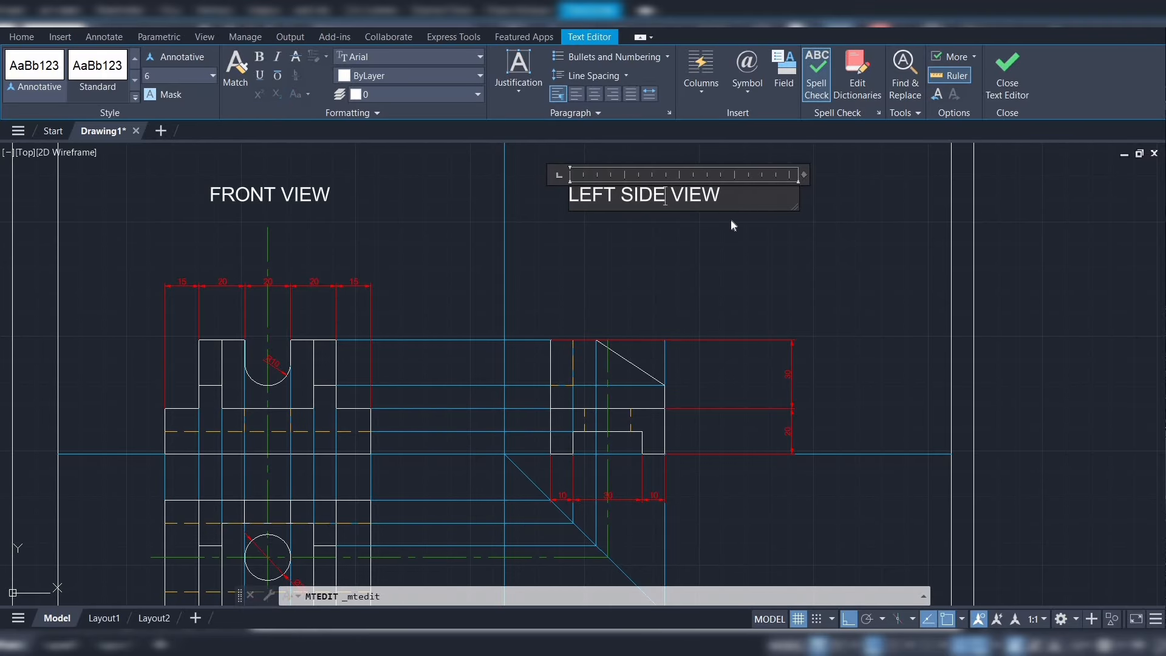
click(742, 247)
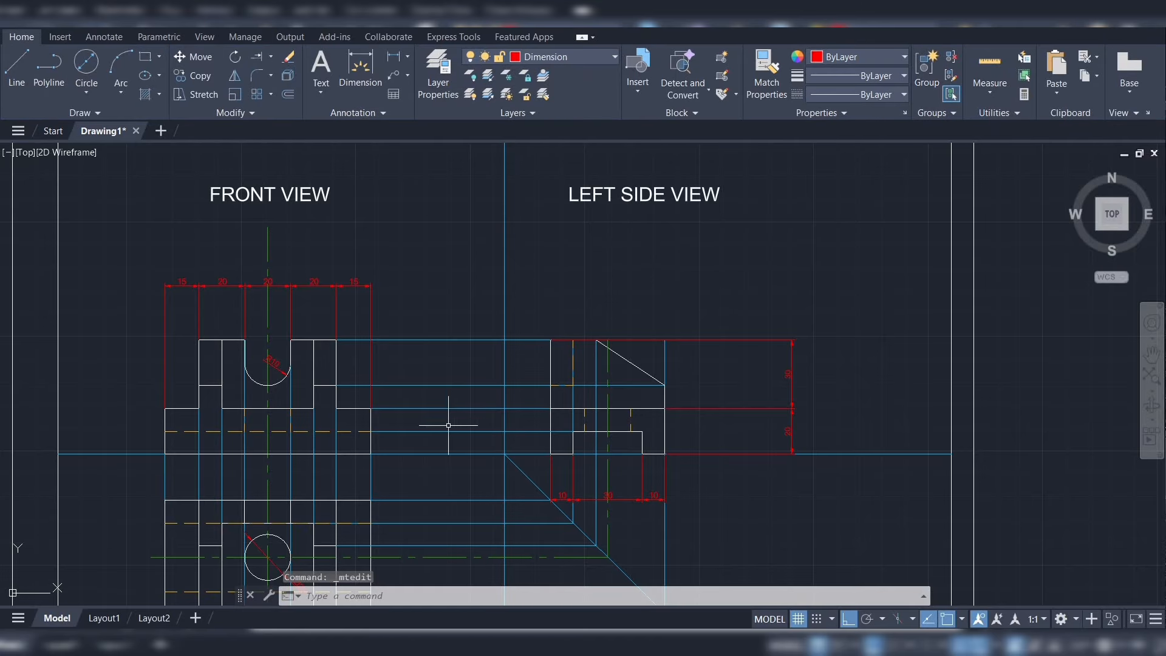
Change the copied label below the top view to read TOP VIEW
middle_drag(450, 425, 508, 217)
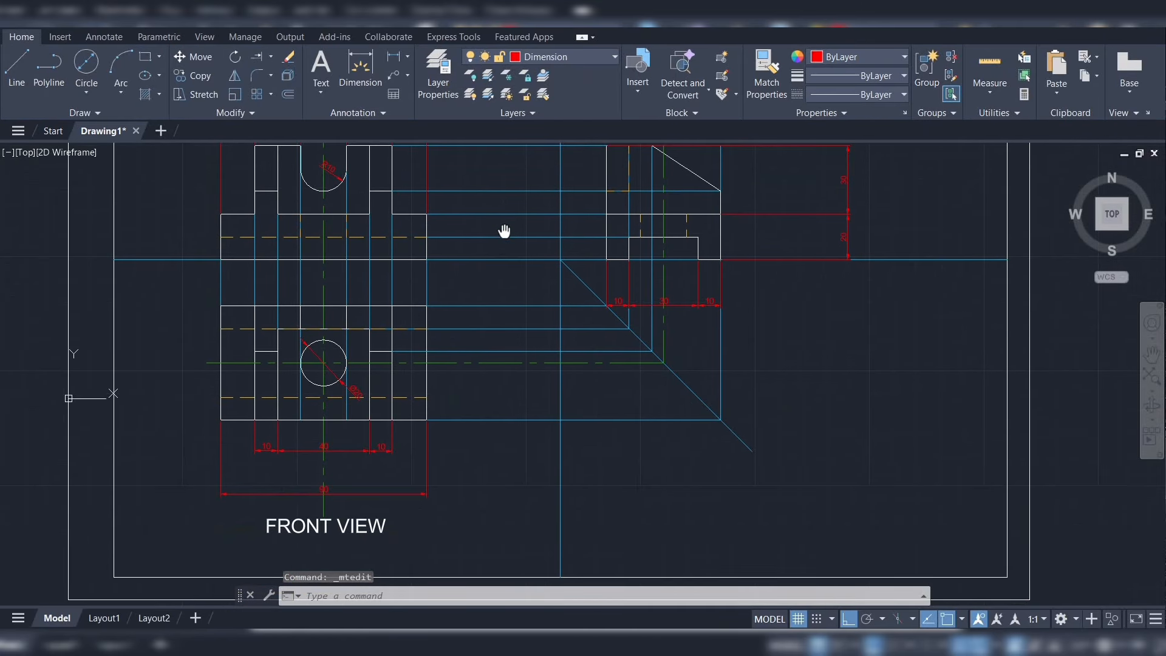
double_click(317, 528)
drag(332, 528, 292, 527)
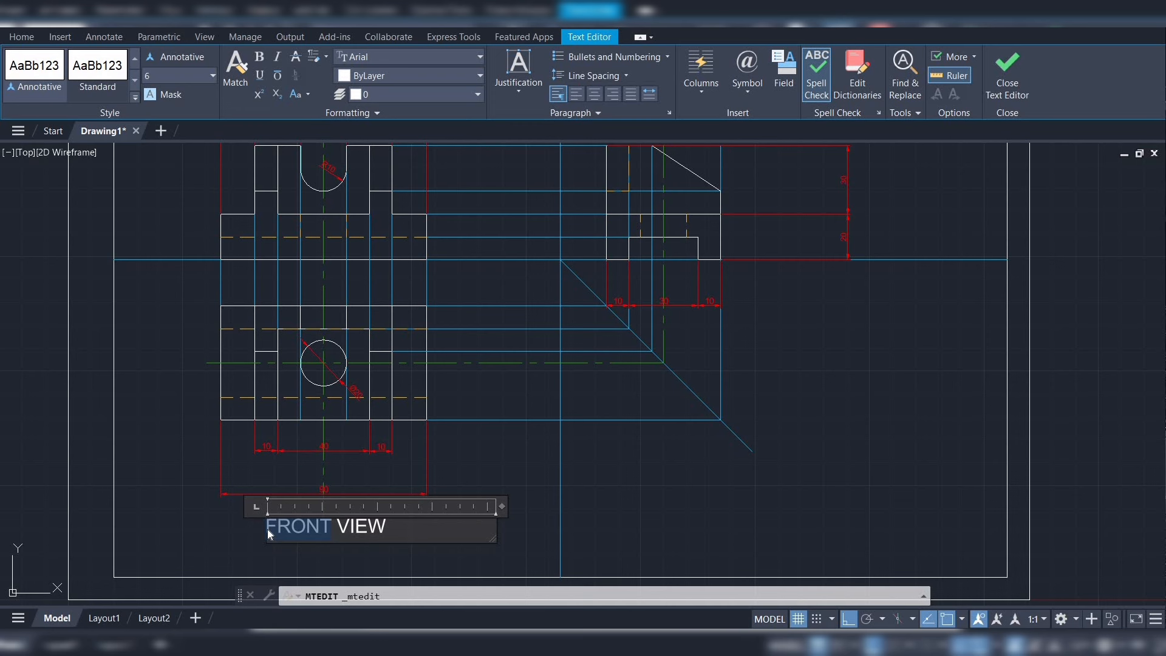
text(TOP)
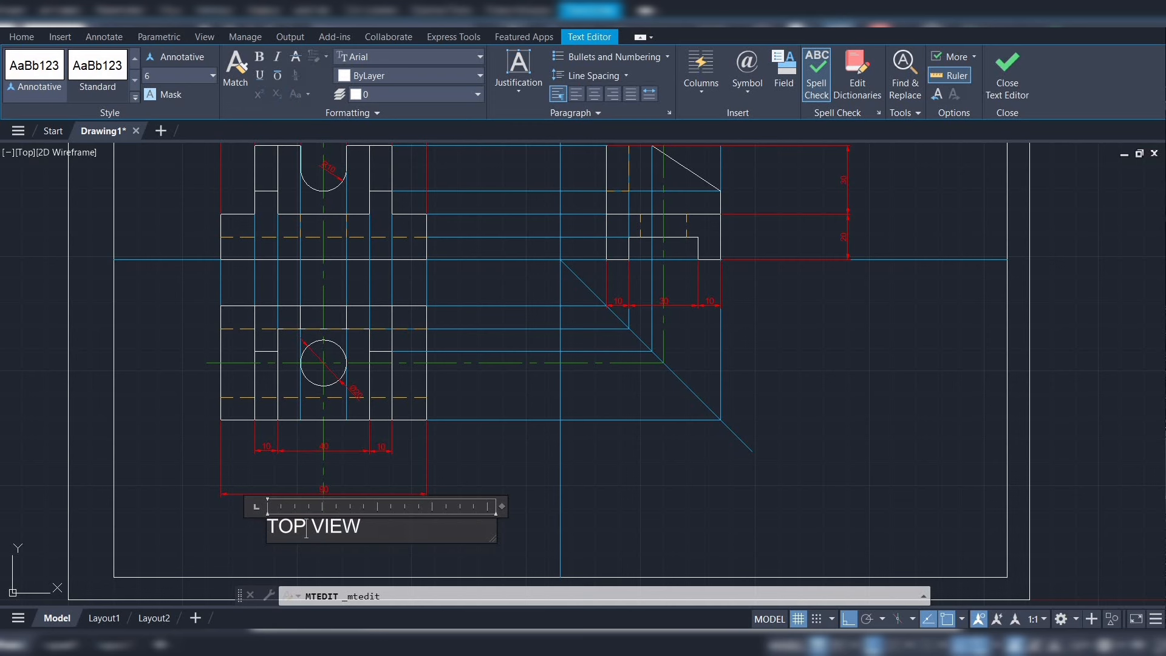
click(495, 464)
Turn off the Projection lines layer to hide the construction lines between the views
scroll(499, 460, down, 2)
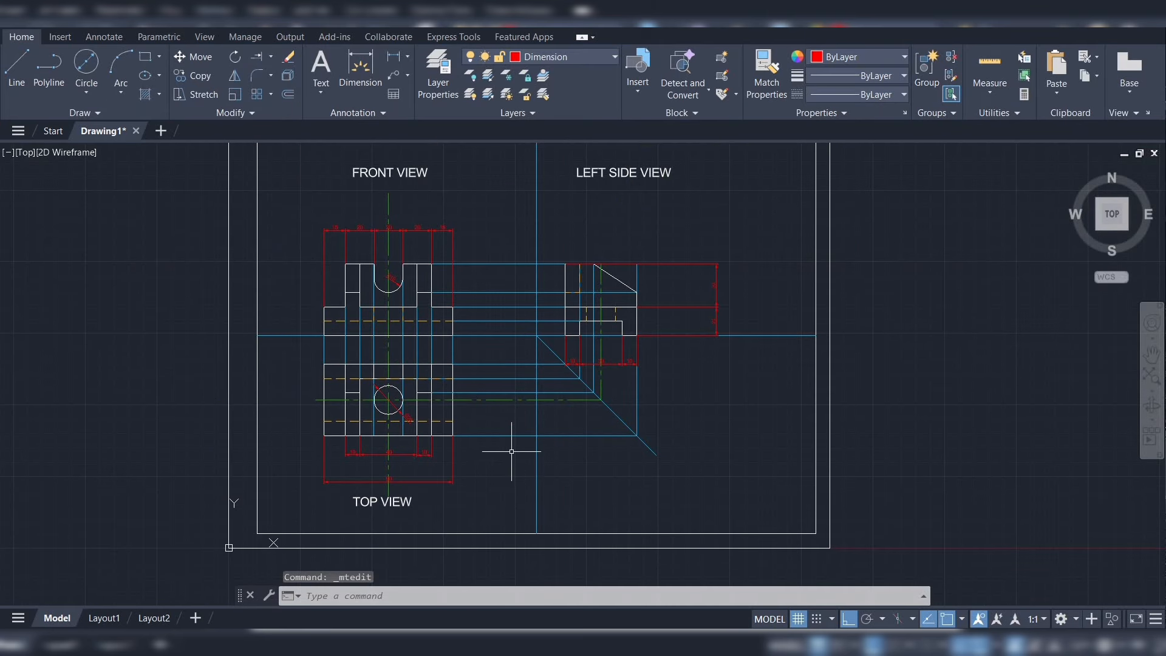
mouse_move(470, 276)
middle_down()
mouse_move(450, 315)
mouse_move(436, 307)
middle_up()
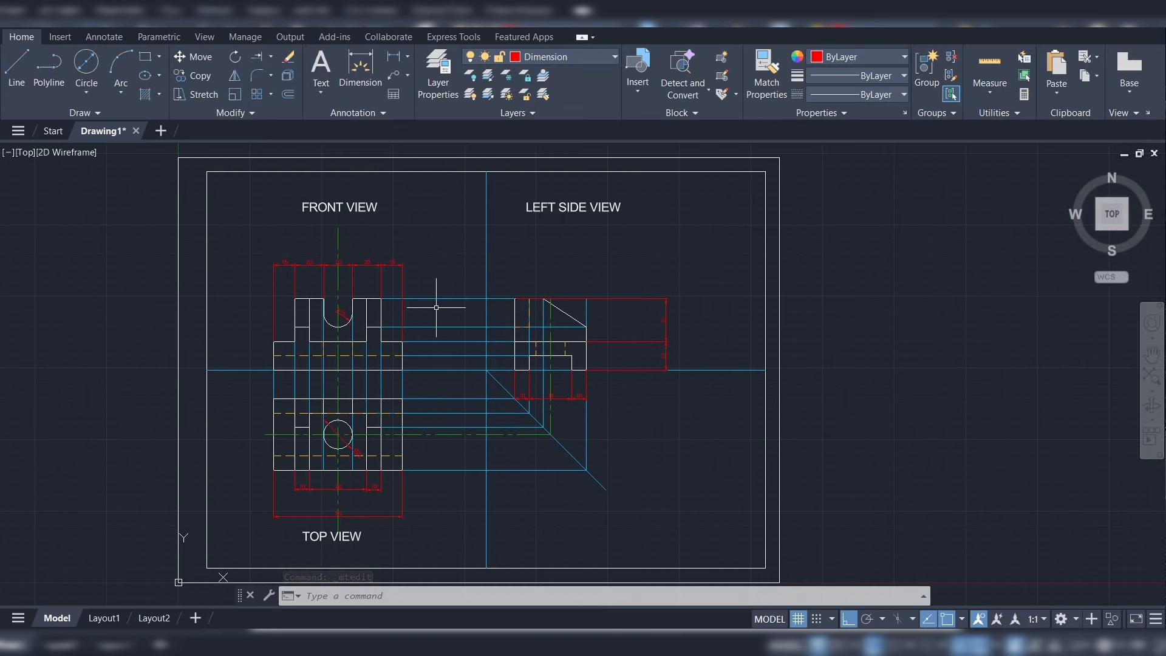
click(614, 56)
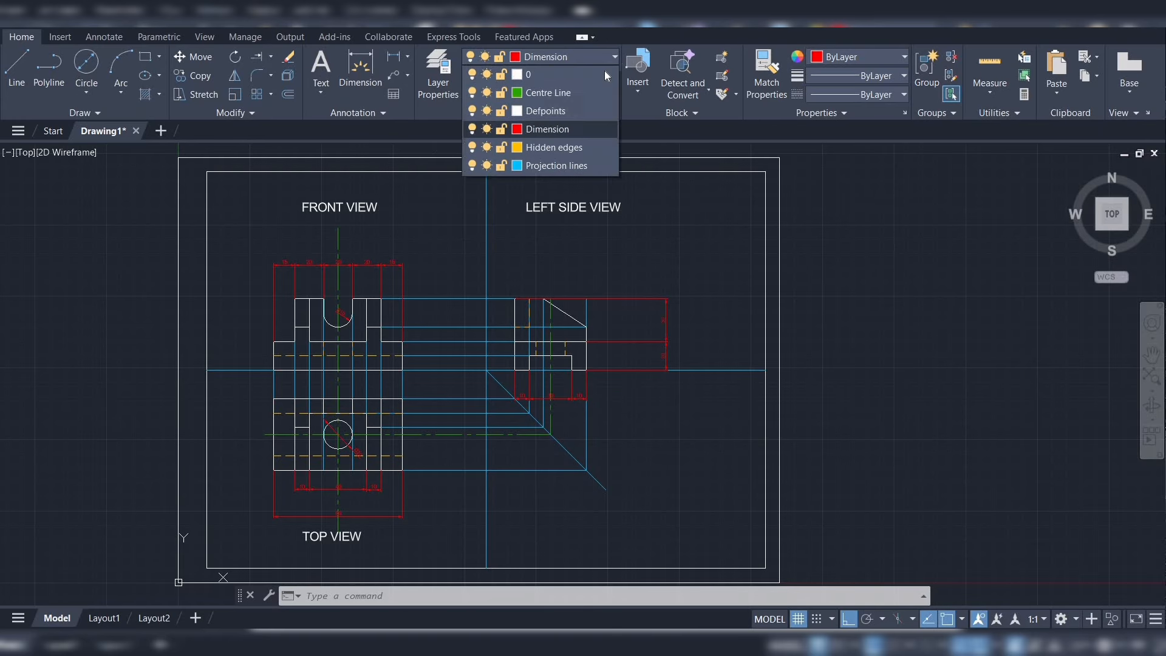
click(471, 165)
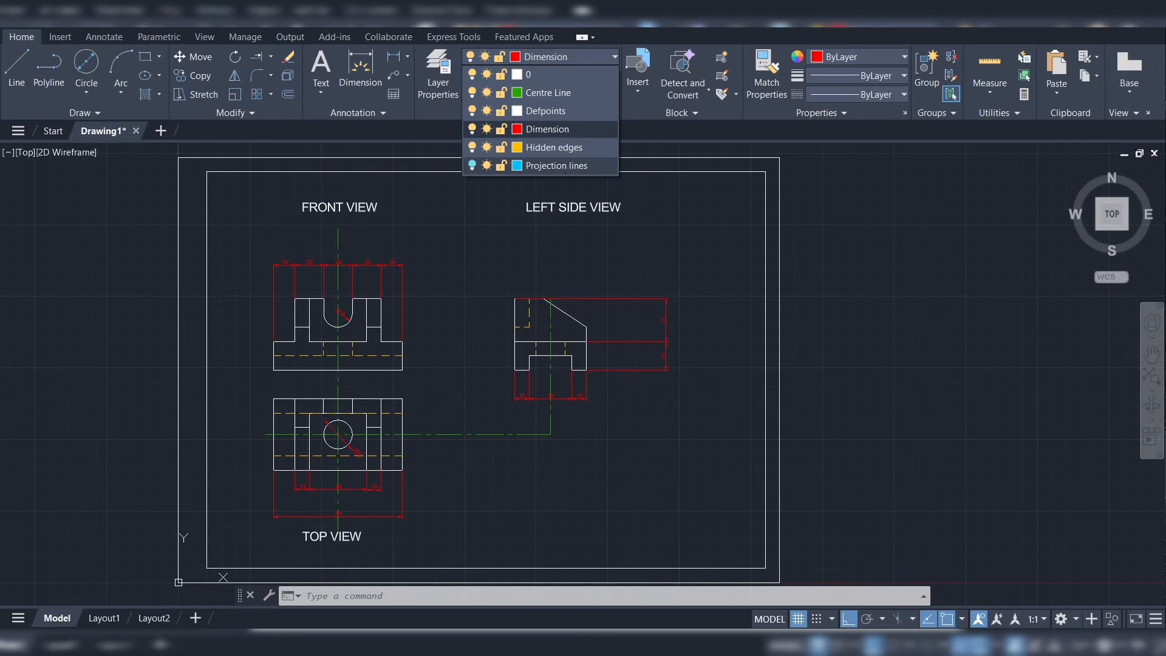
key(Escape)
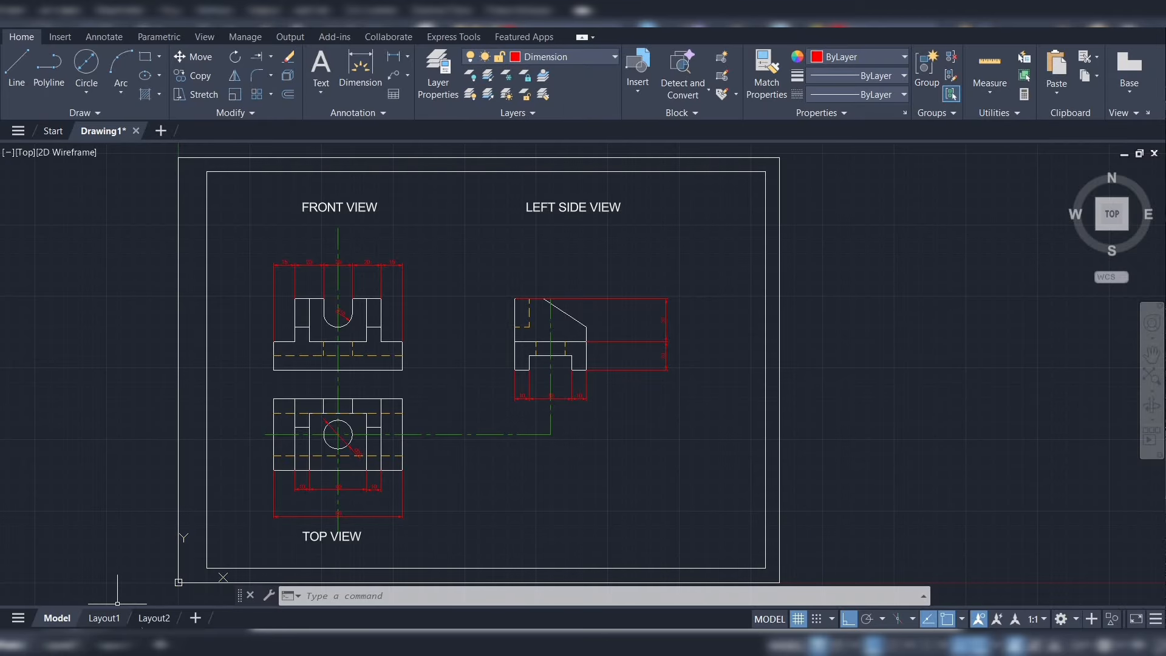
Open Layout2, activate model space inside its viewport and turn off the drawing grid
click(149, 619)
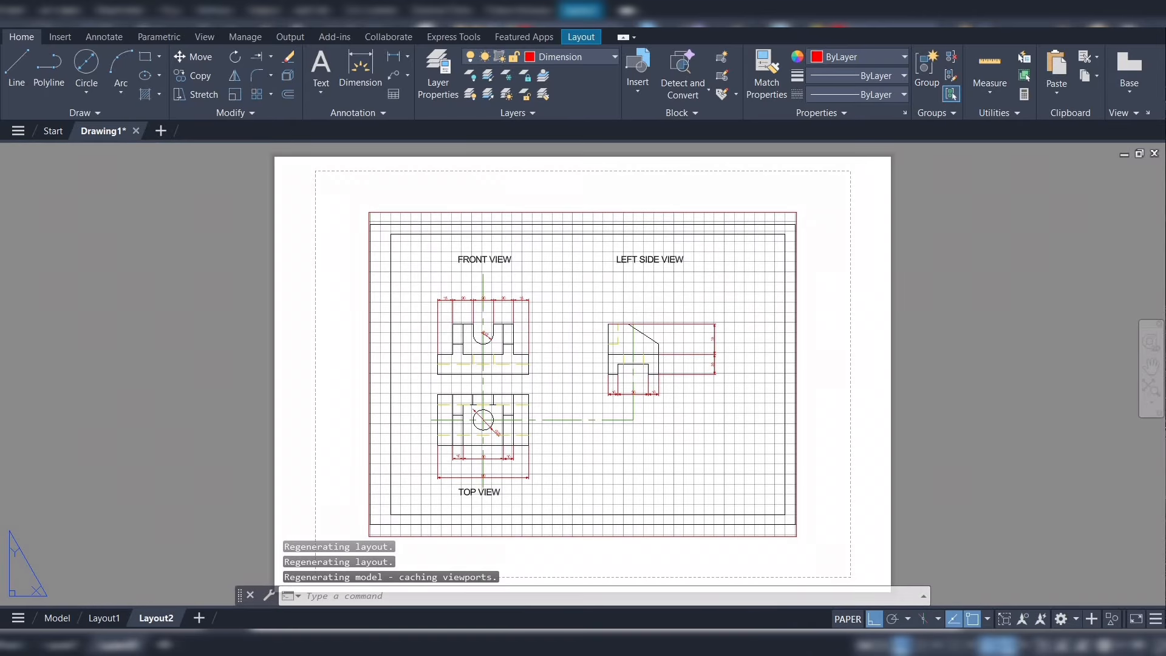
click(847, 619)
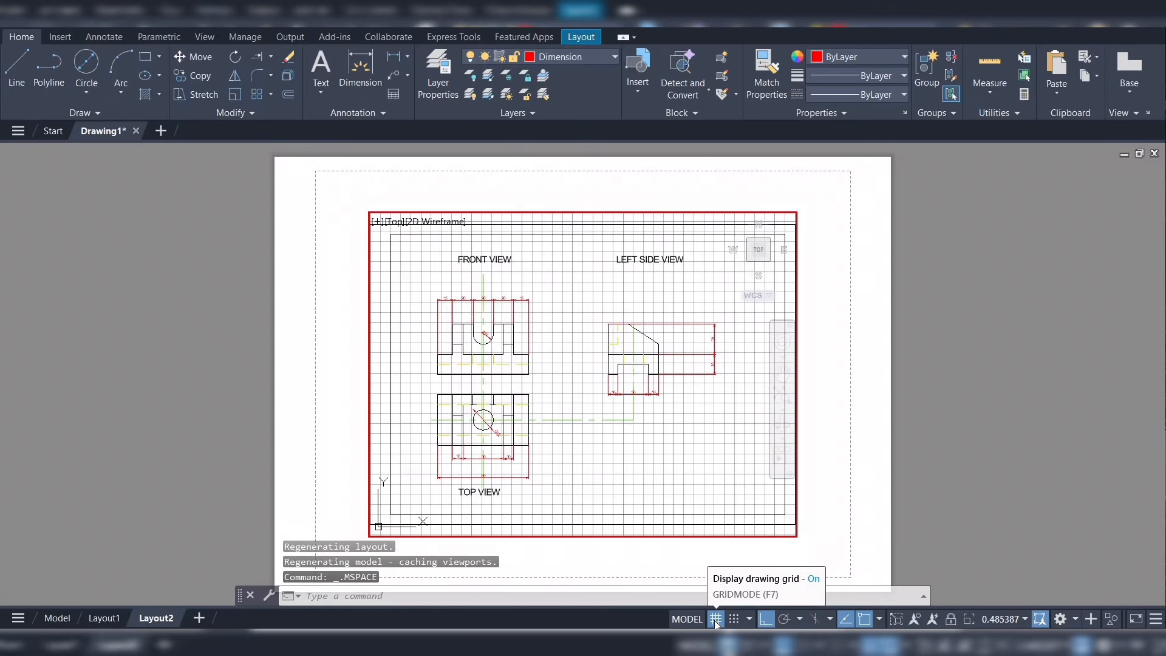
click(716, 620)
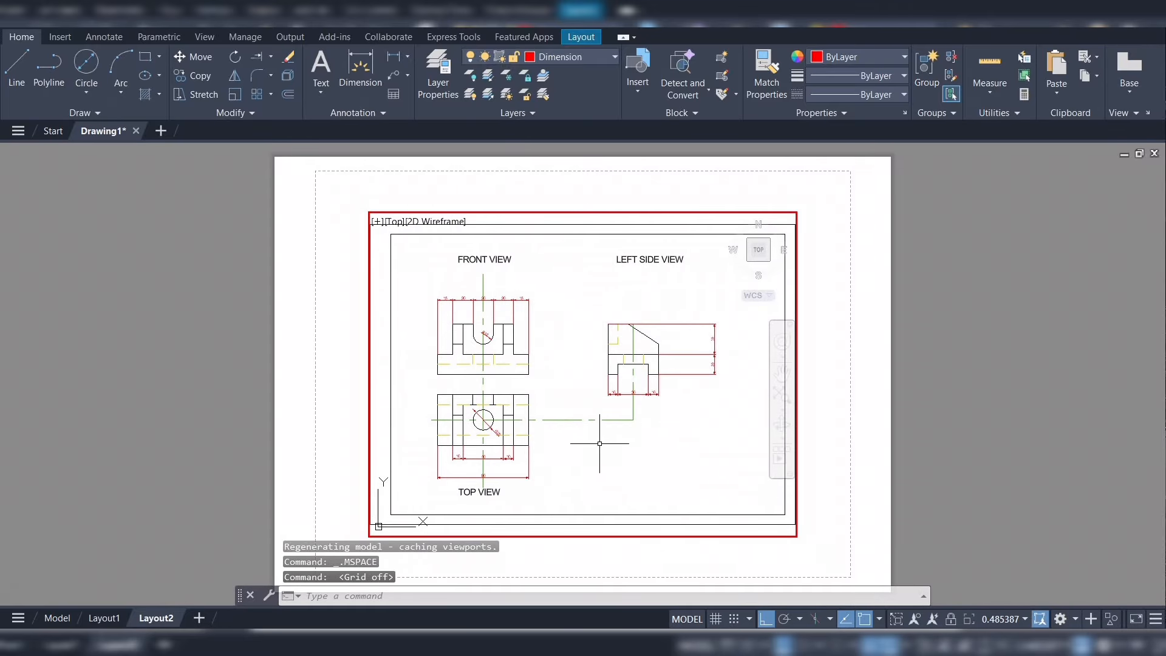
Turn off the Centre Line layer to hide the centre lines in the layout's viewport
scroll(606, 451, up, 2)
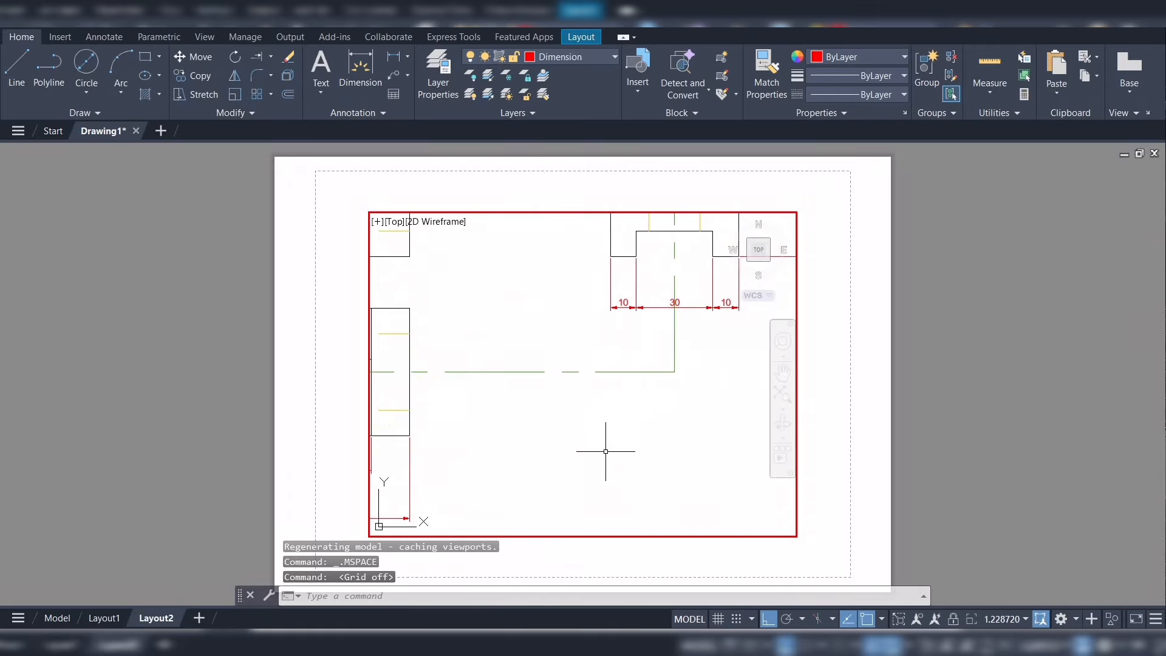
scroll(606, 452, down, 2)
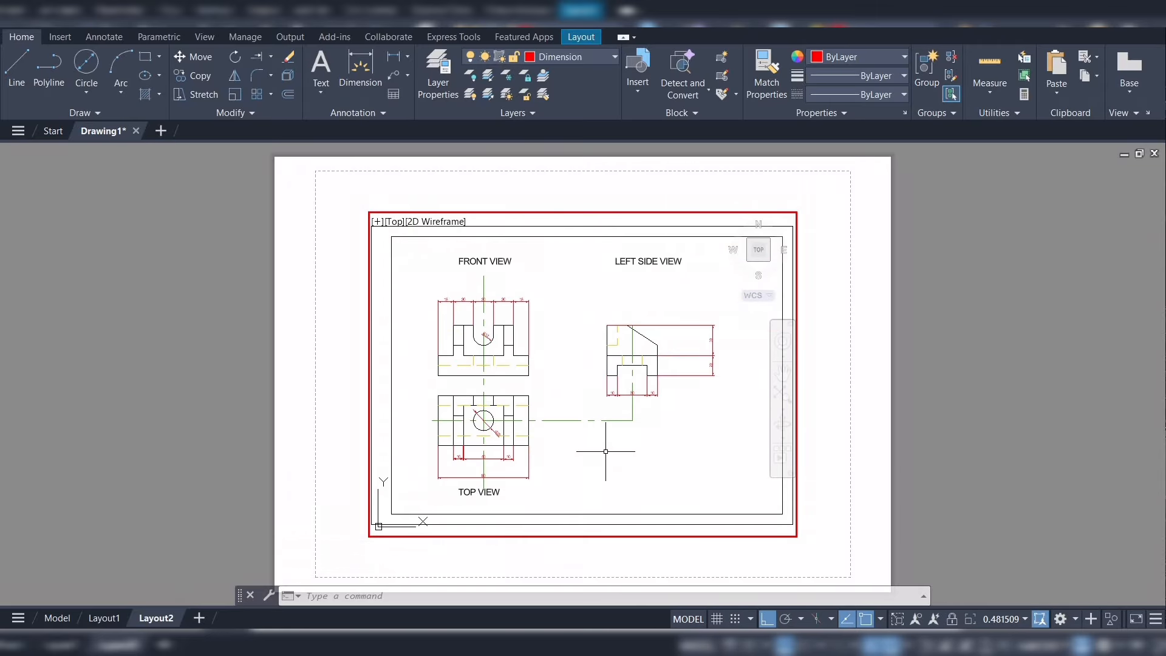
click(607, 56)
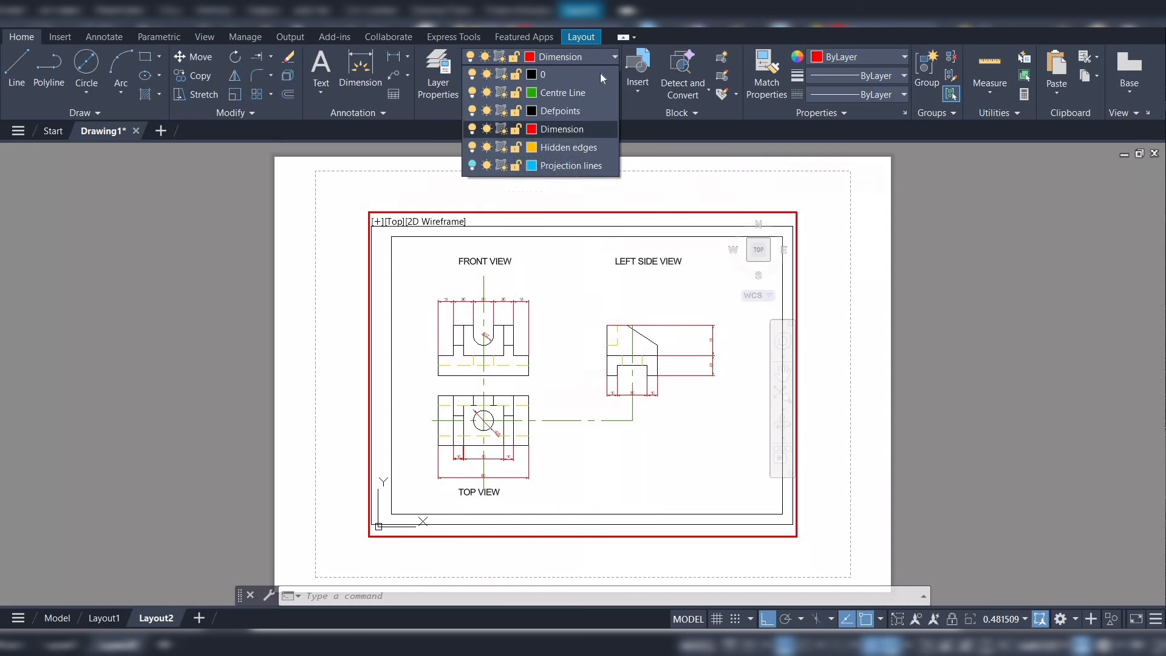
click(473, 93)
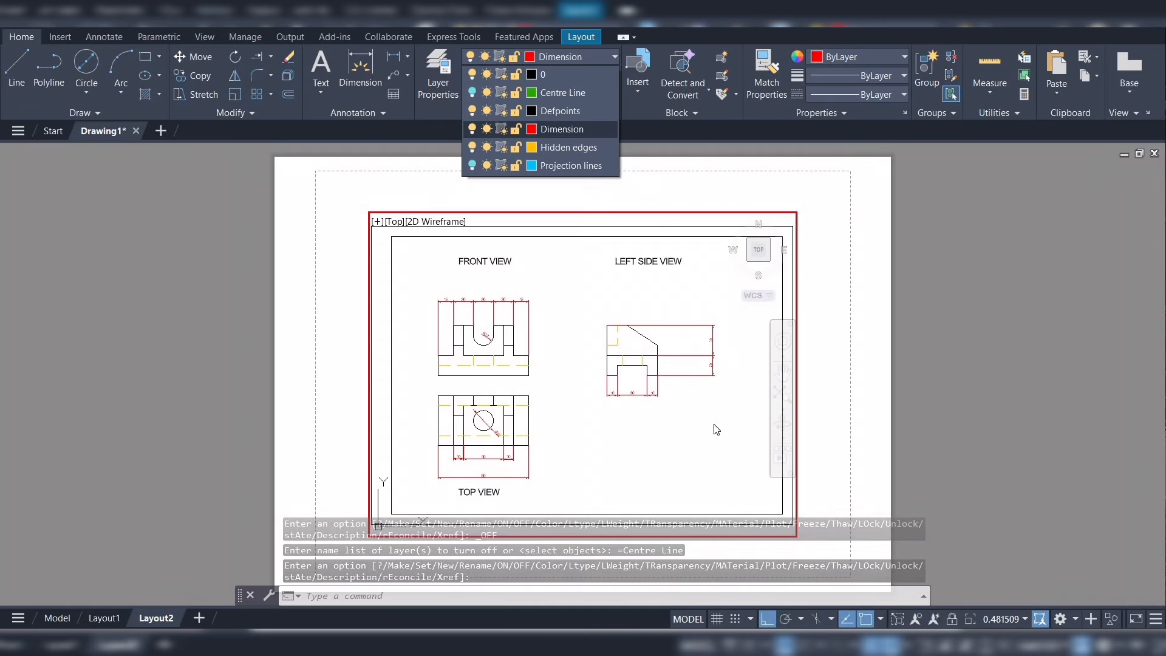
Examine the dimensioned front, top and left side views closely inside the Layout2 viewport
scroll(714, 428, up, 2)
scroll(714, 425, down, 2)
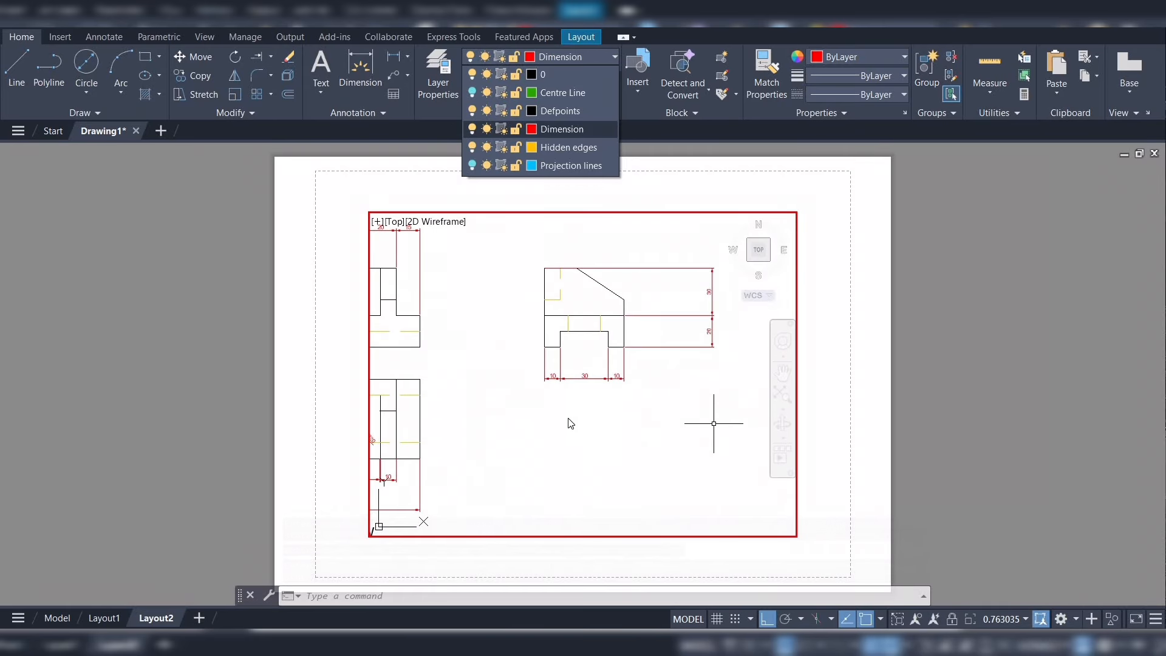
scroll(556, 389, up, 2)
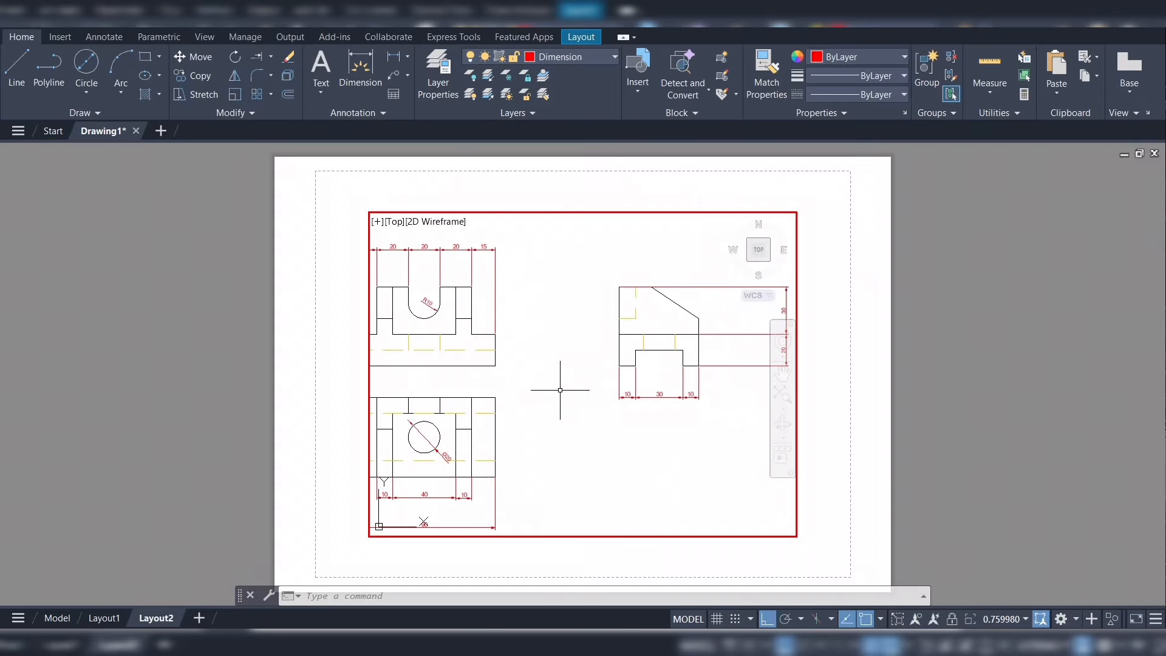
middle_drag(562, 387, 640, 385)
scroll(631, 385, up, 3)
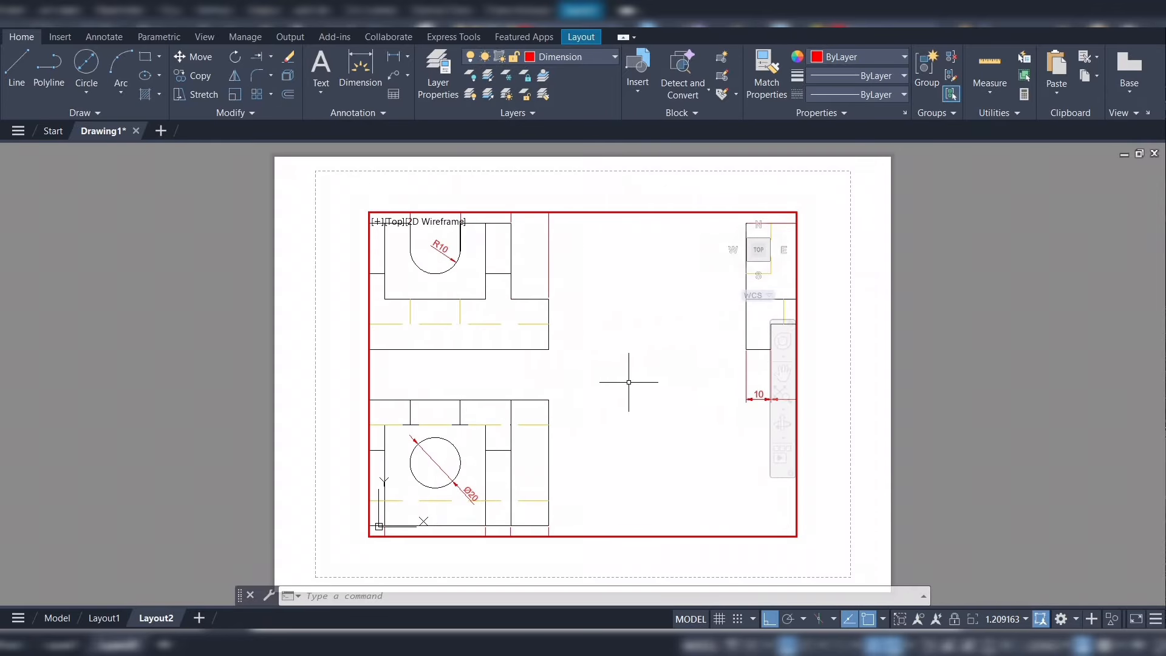
scroll(626, 383, down, 3)
middle_drag(668, 417, 604, 406)
scroll(627, 400, down, 2)
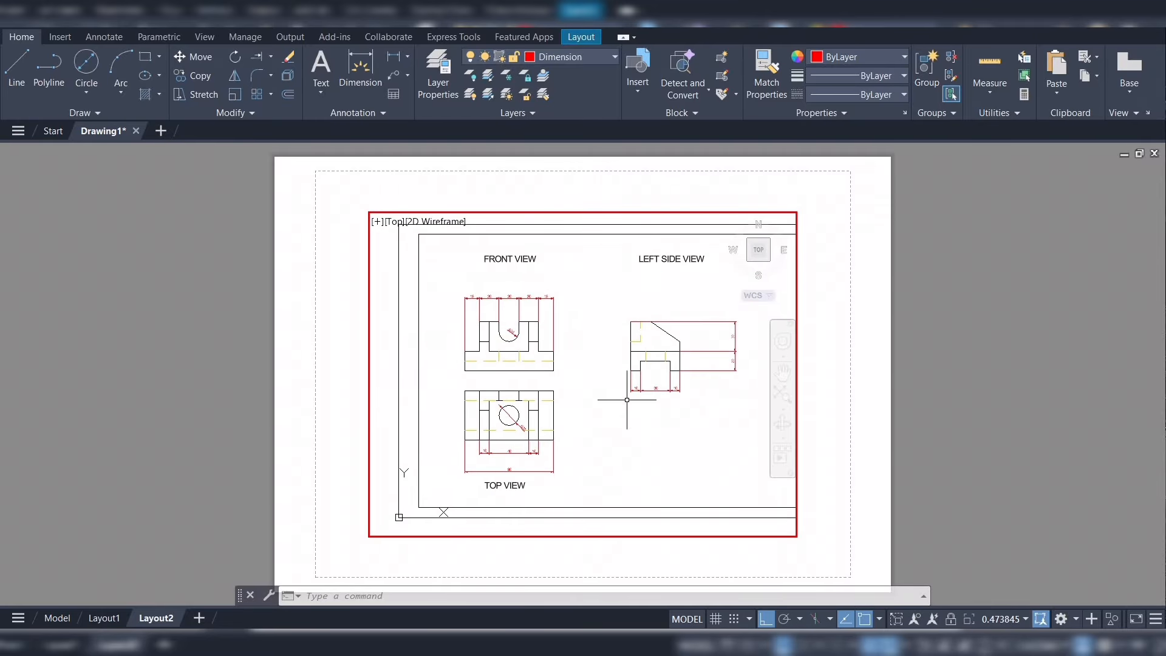
Reframe the drawing inside the Layout2 viewport so the complete sheet border fits within it
scroll(627, 400, up, 2)
scroll(627, 400, down, 2)
middle_drag(601, 398, 573, 399)
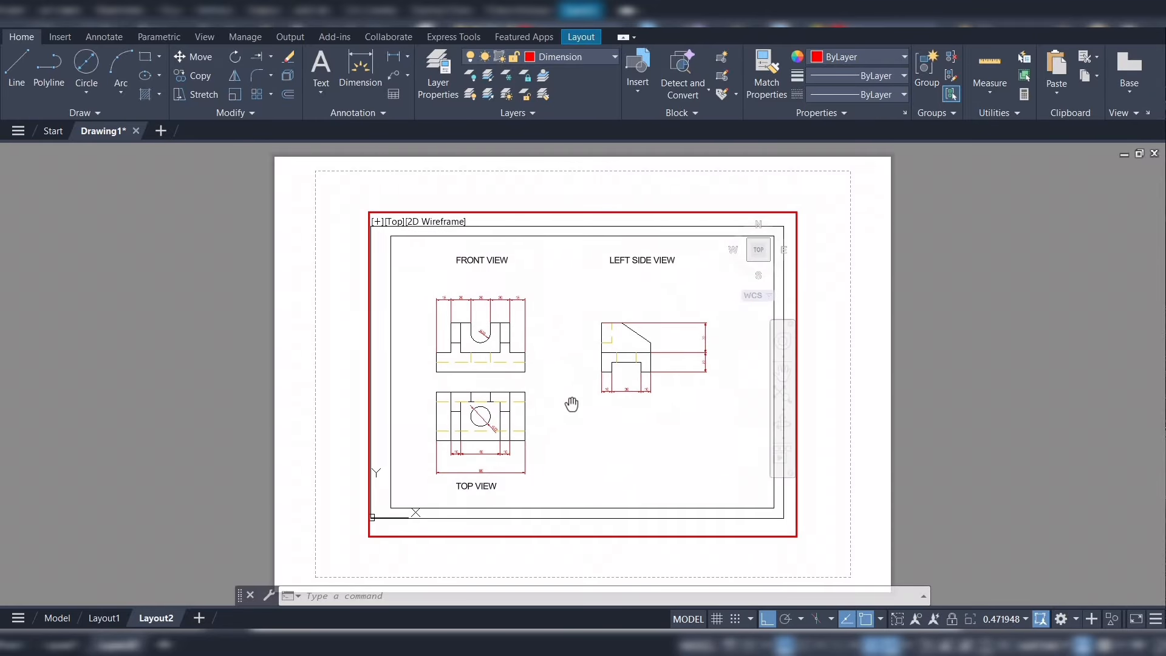
Start a plot of the drawing from model space using DWG To PDF.pc3 and ISO A3 (420.00 x 297.00 MM) paper
click(58, 618)
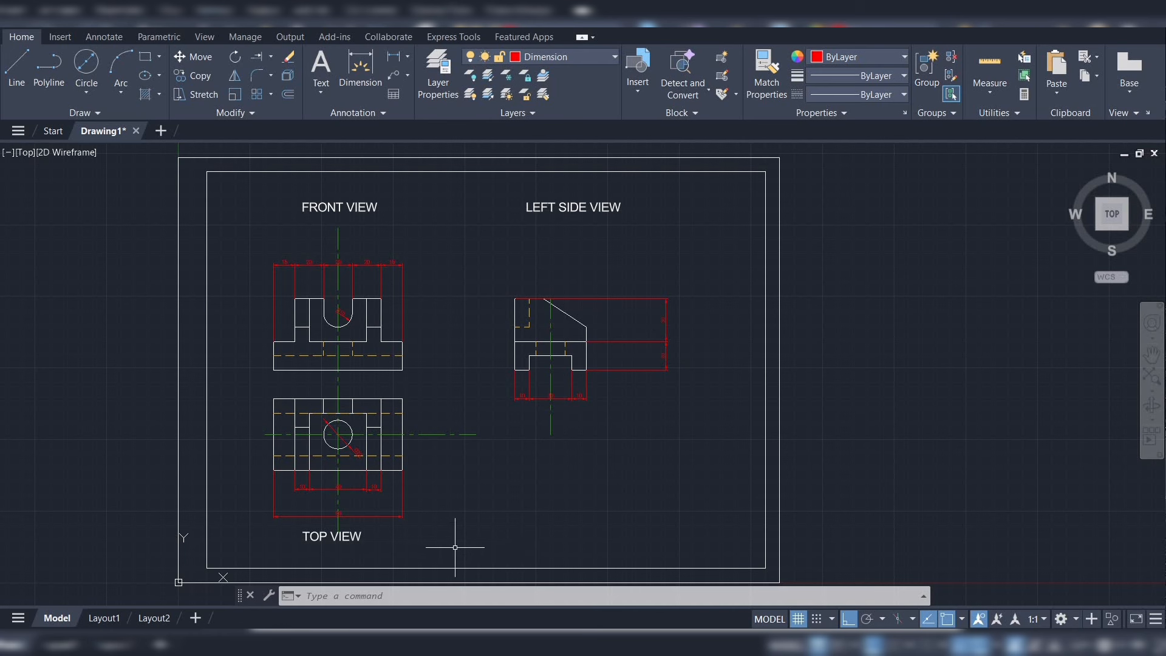
text(P)
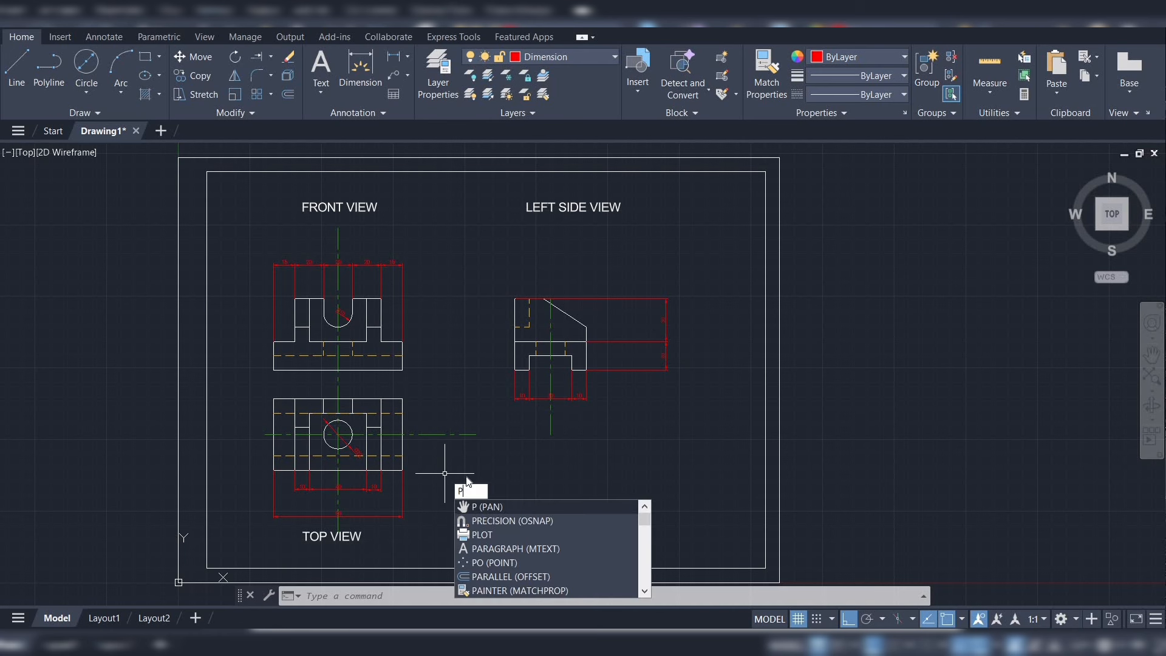
click(495, 536)
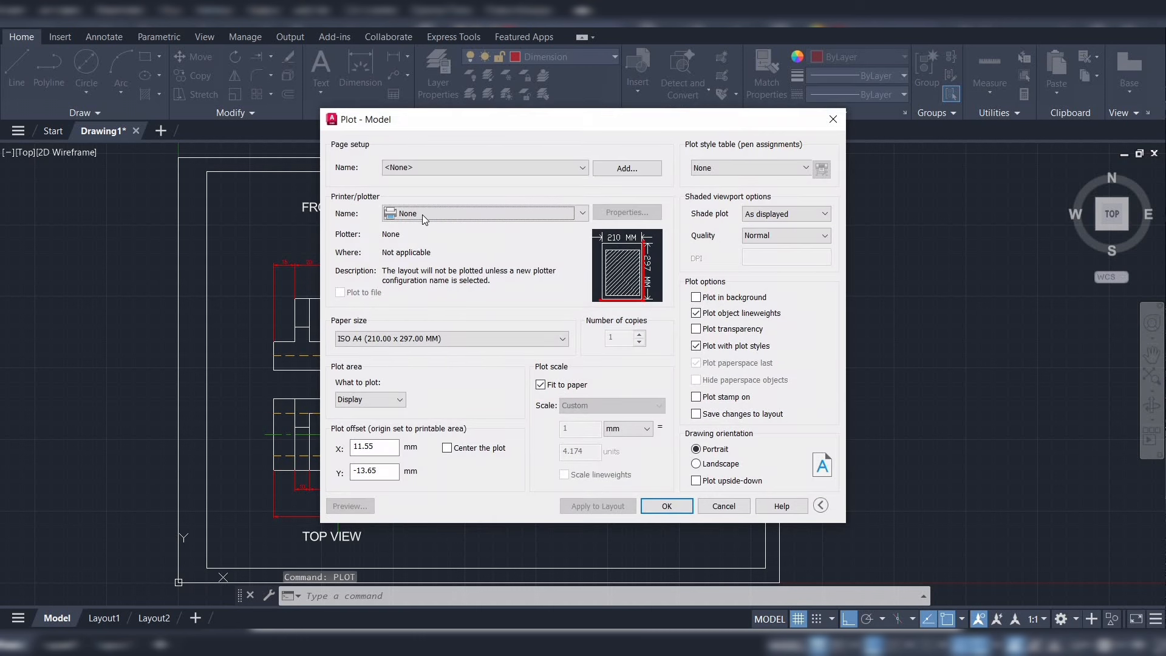
click(422, 213)
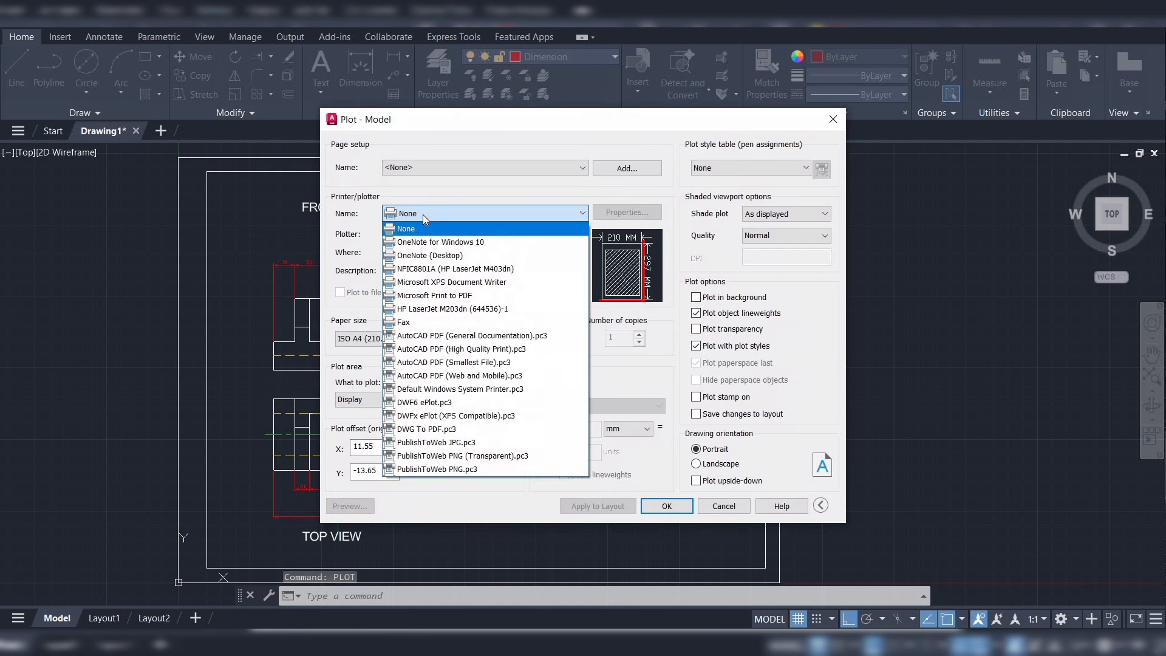
click(432, 429)
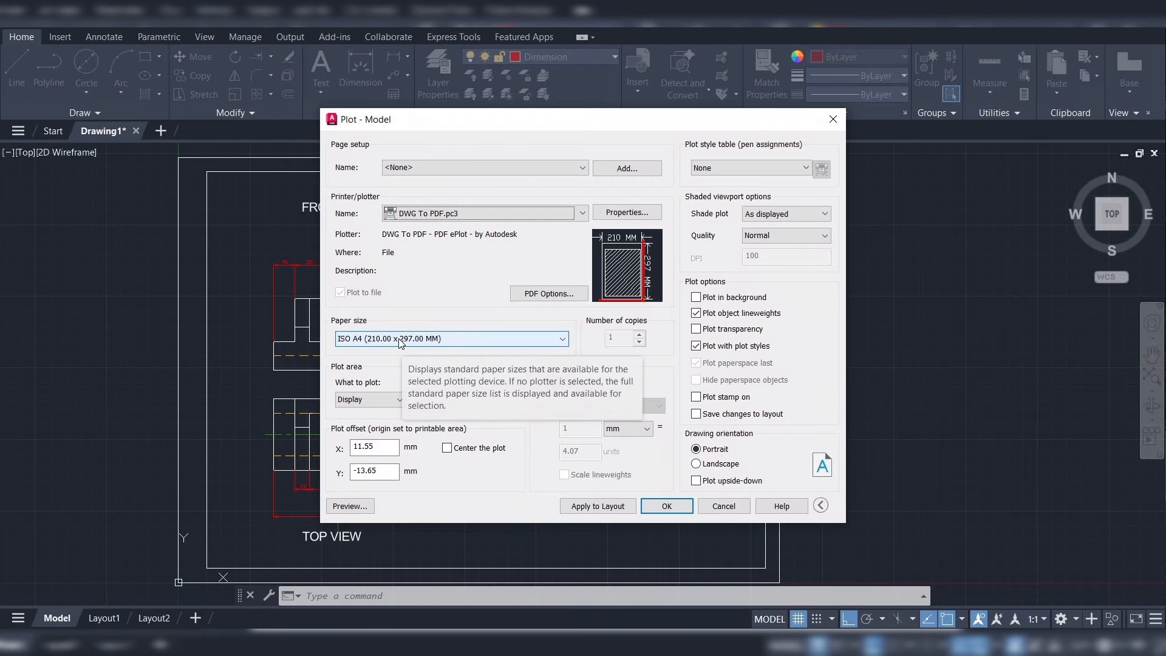
click(403, 341)
scroll(394, 376, up, 2)
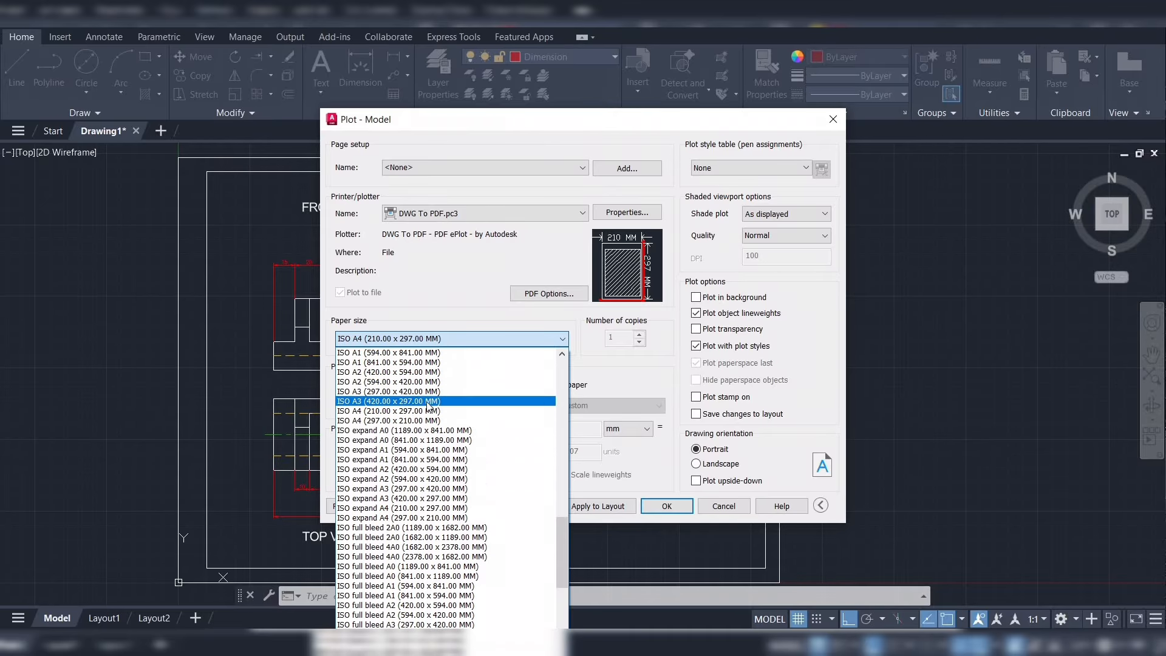
click(396, 403)
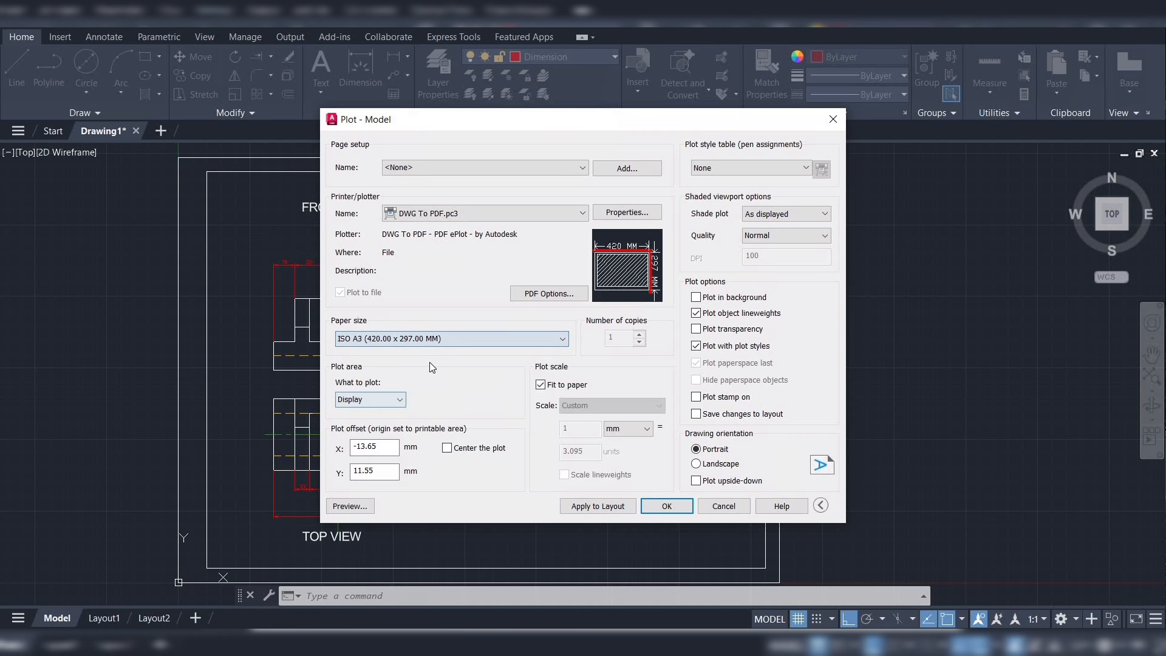
Define the plot area as a window spanning opposite corners of the outer border, centred on the paper in landscape orientation
click(400, 399)
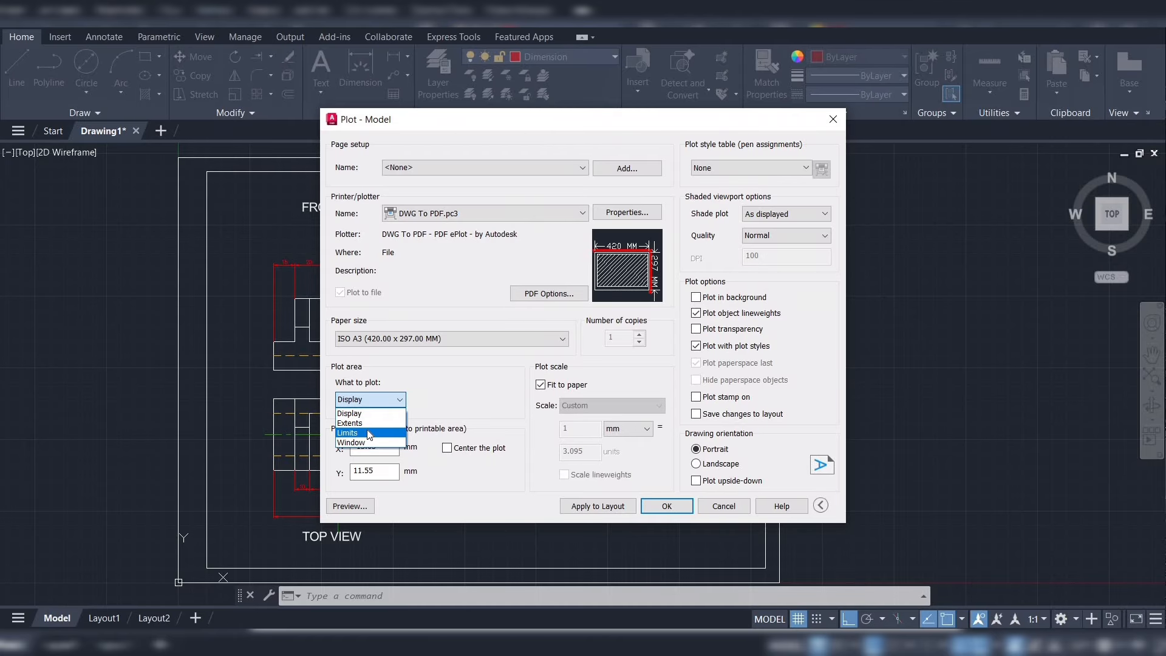
click(369, 433)
click(384, 399)
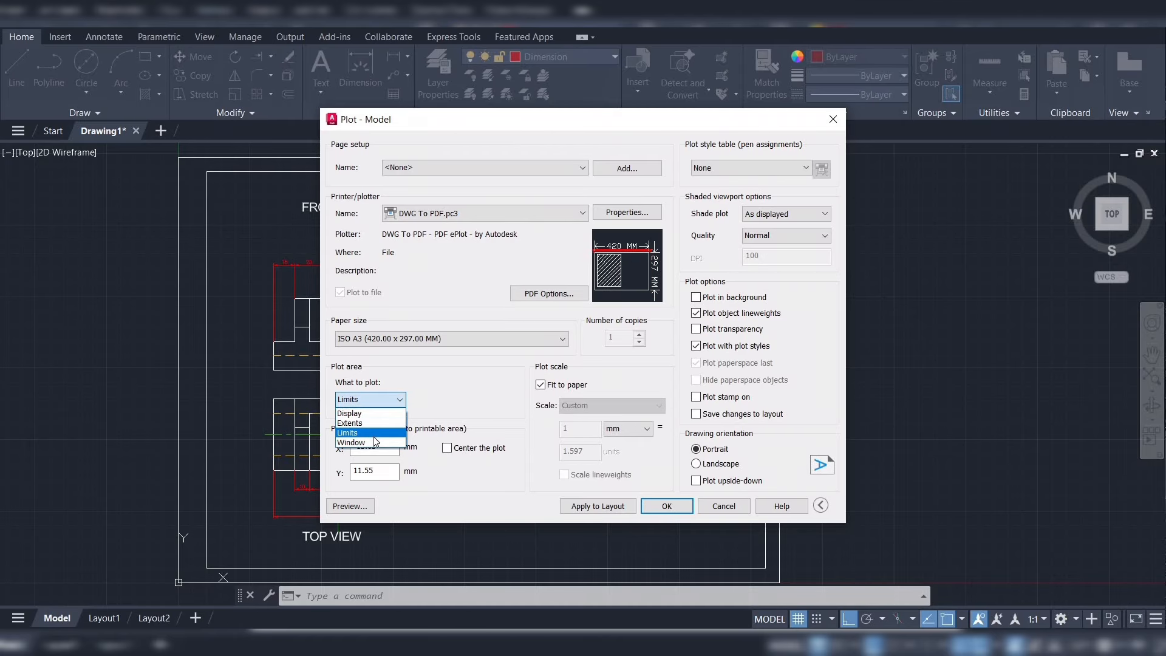
click(370, 443)
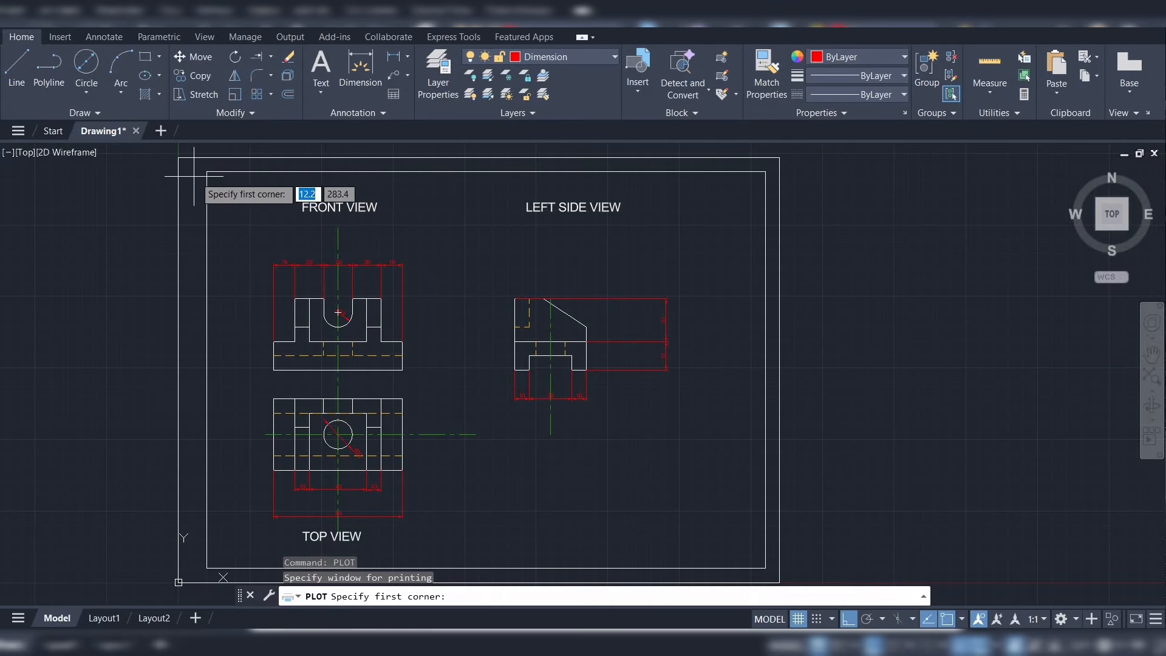
click(180, 158)
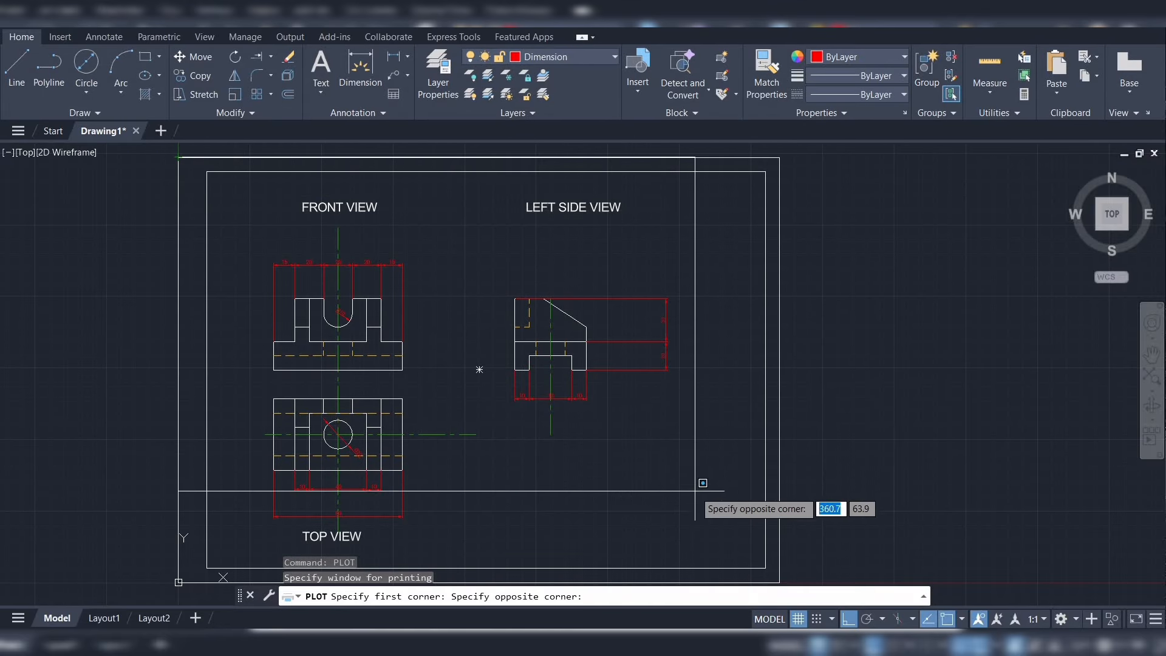
click(780, 581)
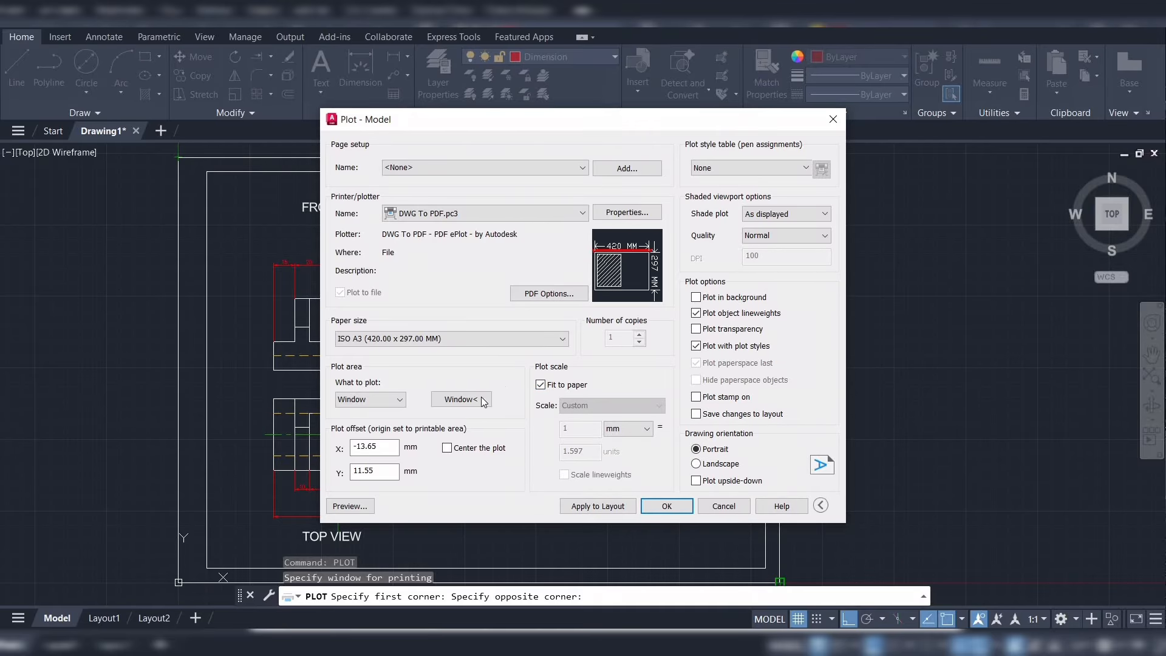
click(447, 448)
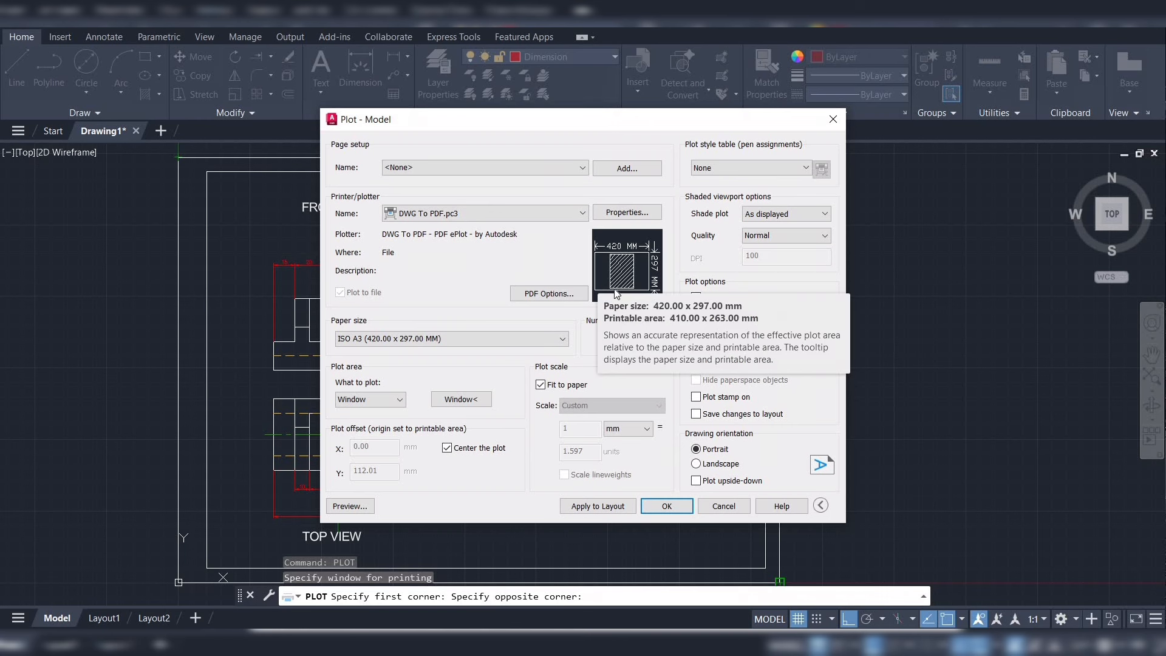
click(696, 464)
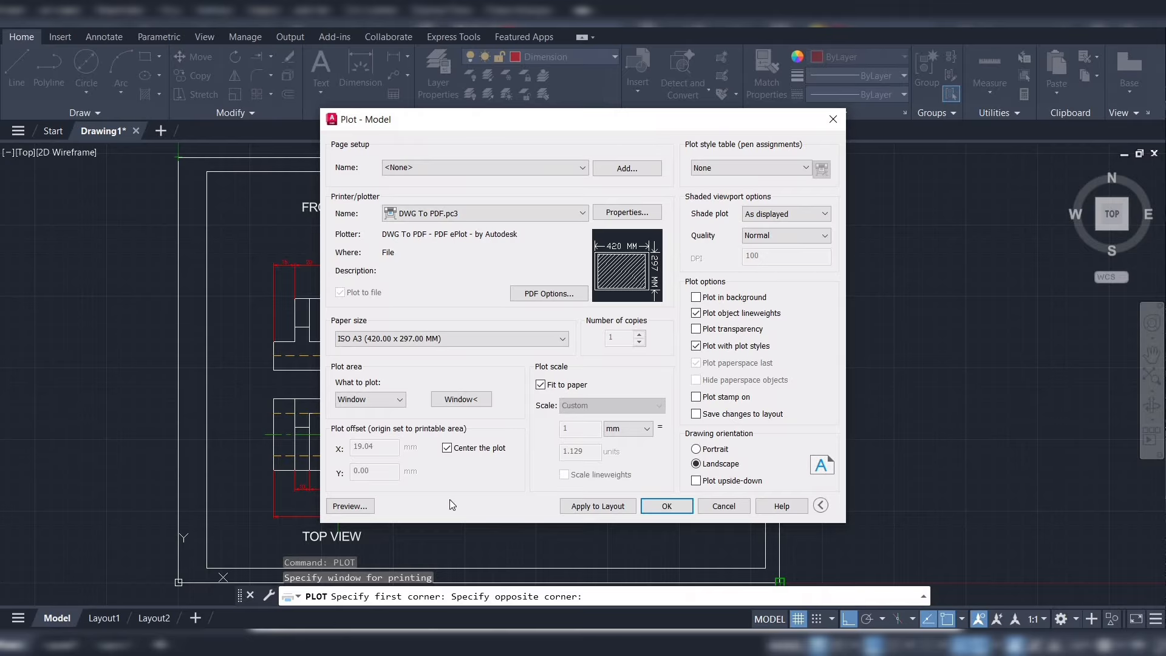
Preview the plotted sheet closely and output it to the Documents folder as Drawing1-Model.pdf
click(357, 507)
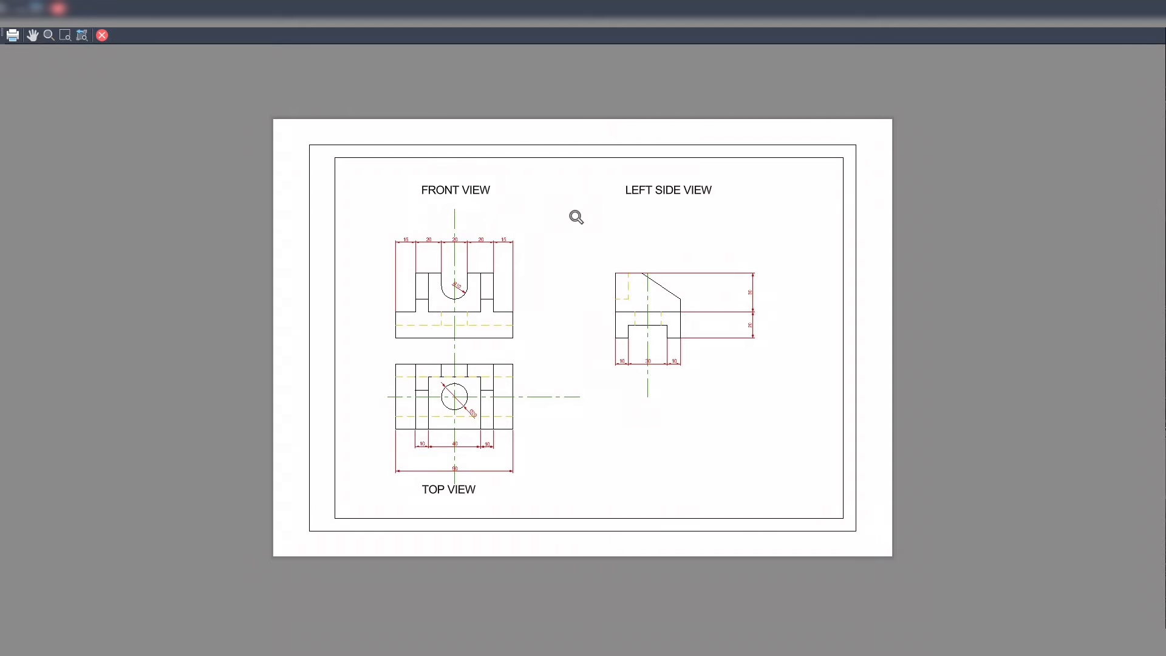
scroll(554, 323, up, 3)
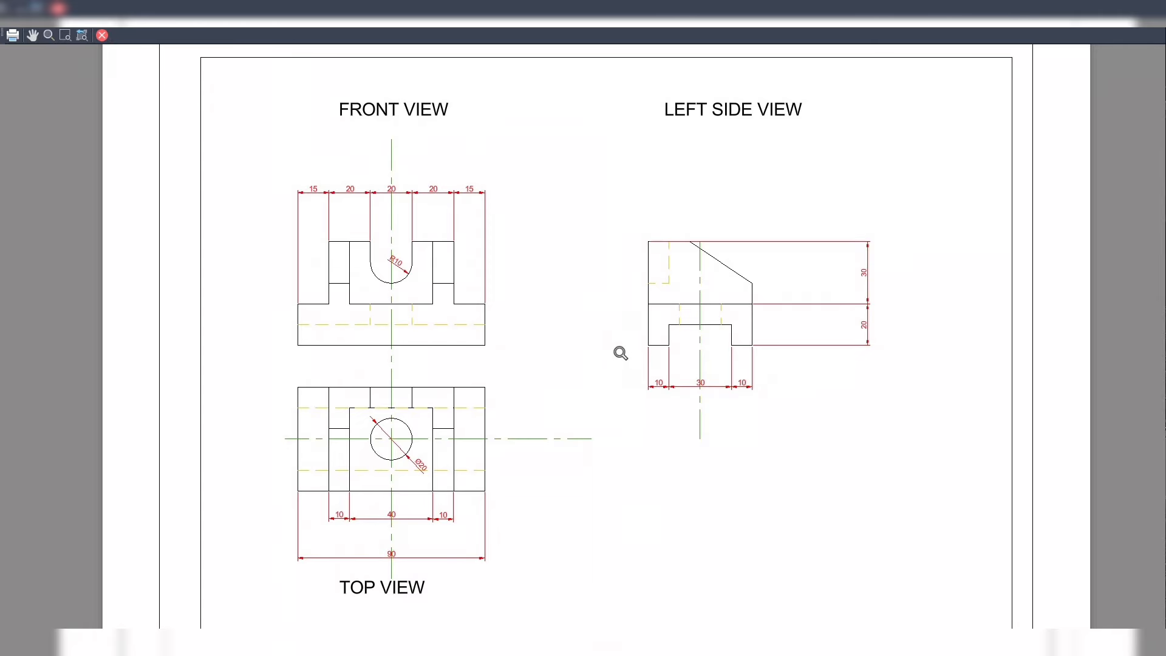
scroll(619, 353, down, 3)
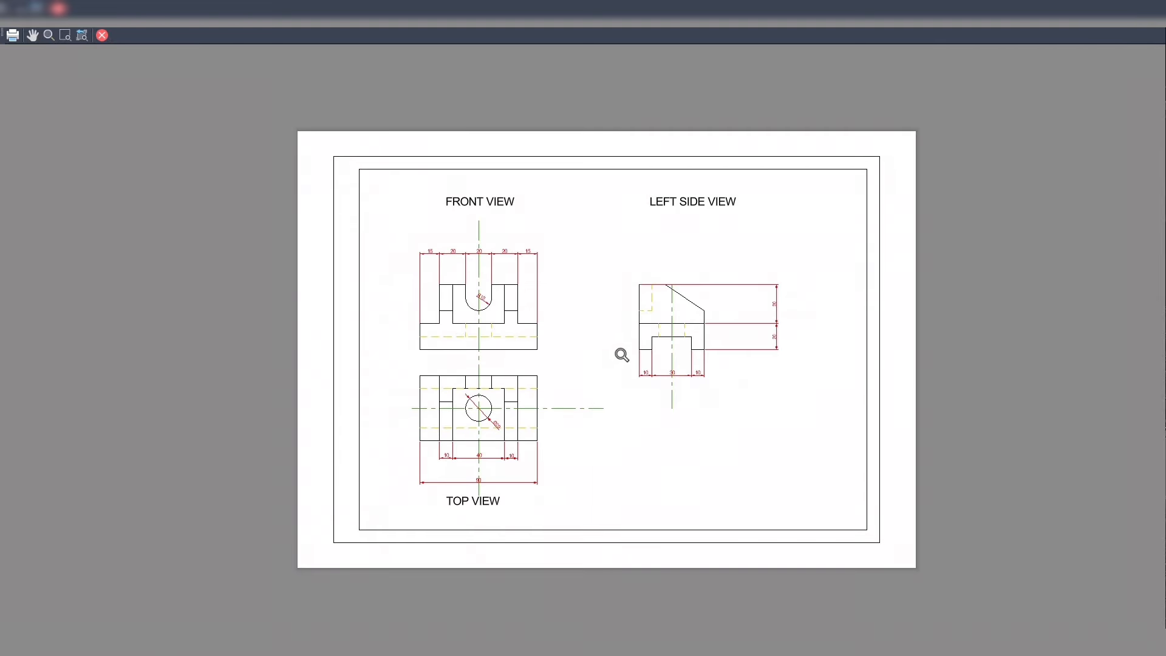
click(102, 35)
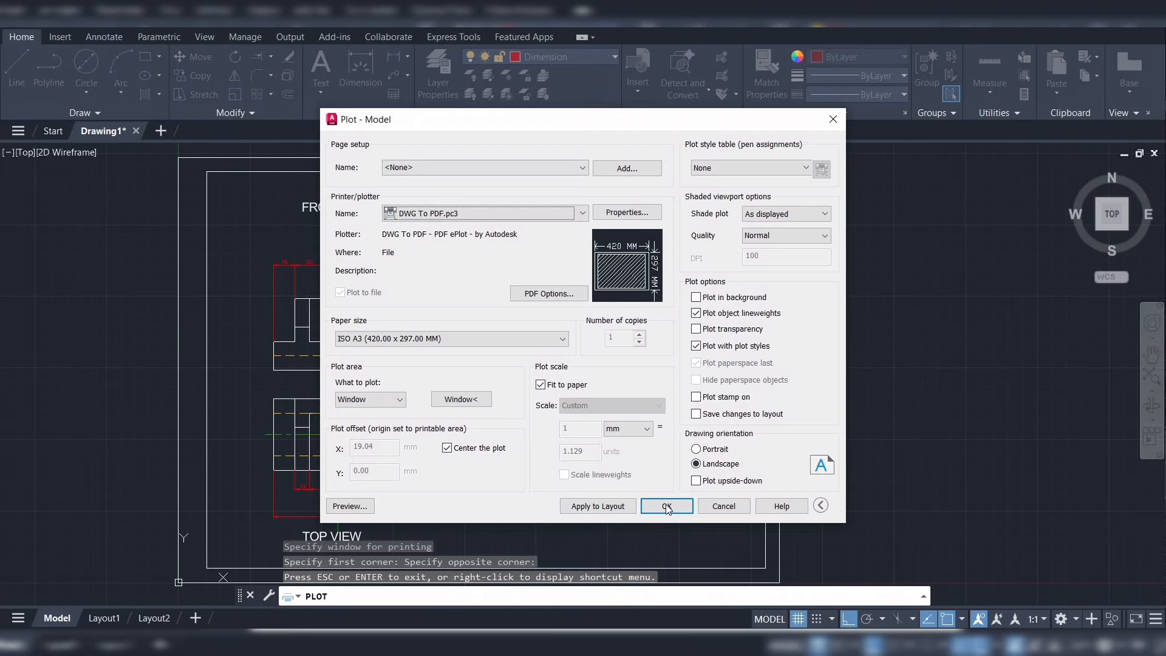
click(667, 507)
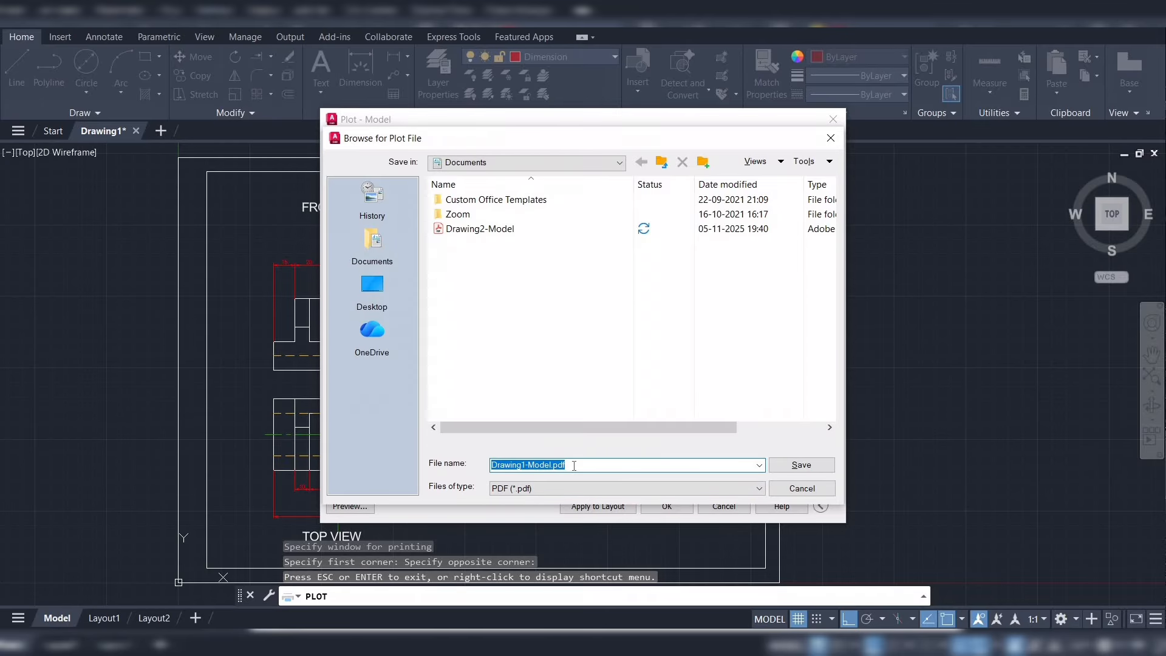
click(801, 465)
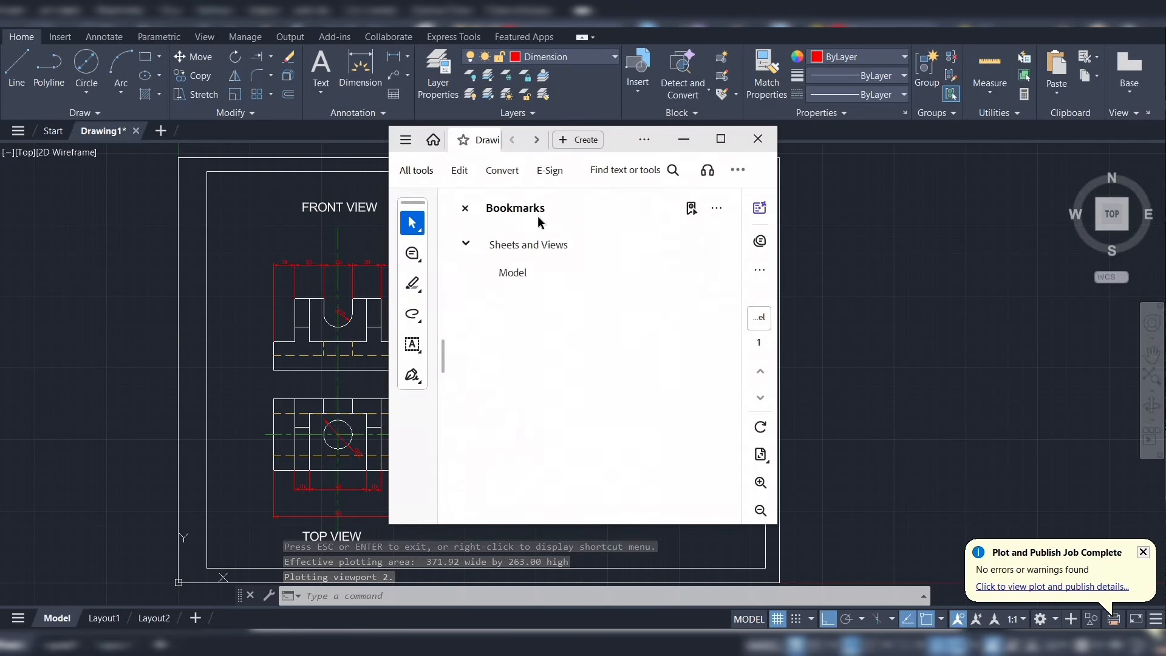
Examine the plotted PDF enlarged in the maximised viewer without bookmarks, including the views and the lower border
click(465, 208)
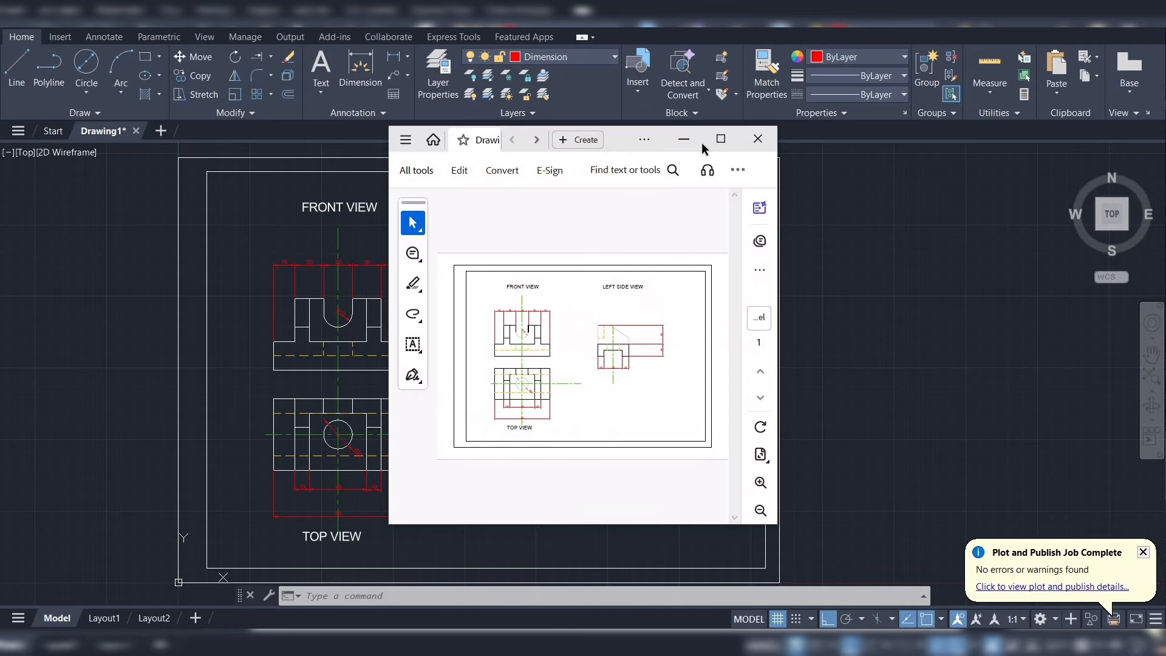
click(721, 139)
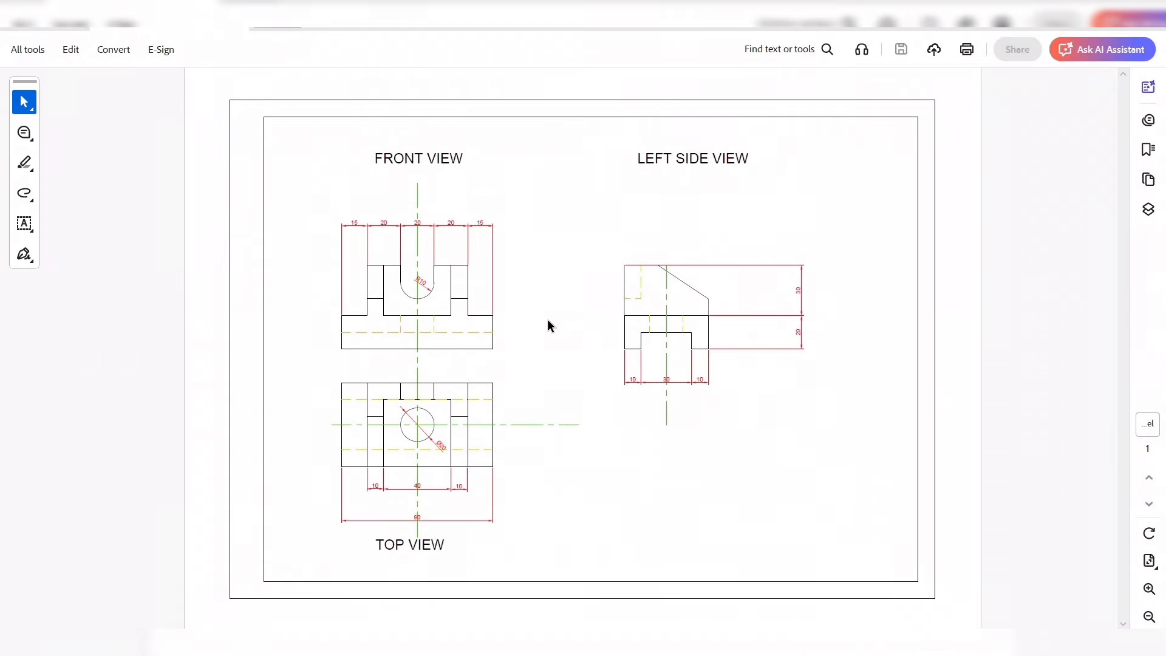
click(1149, 589)
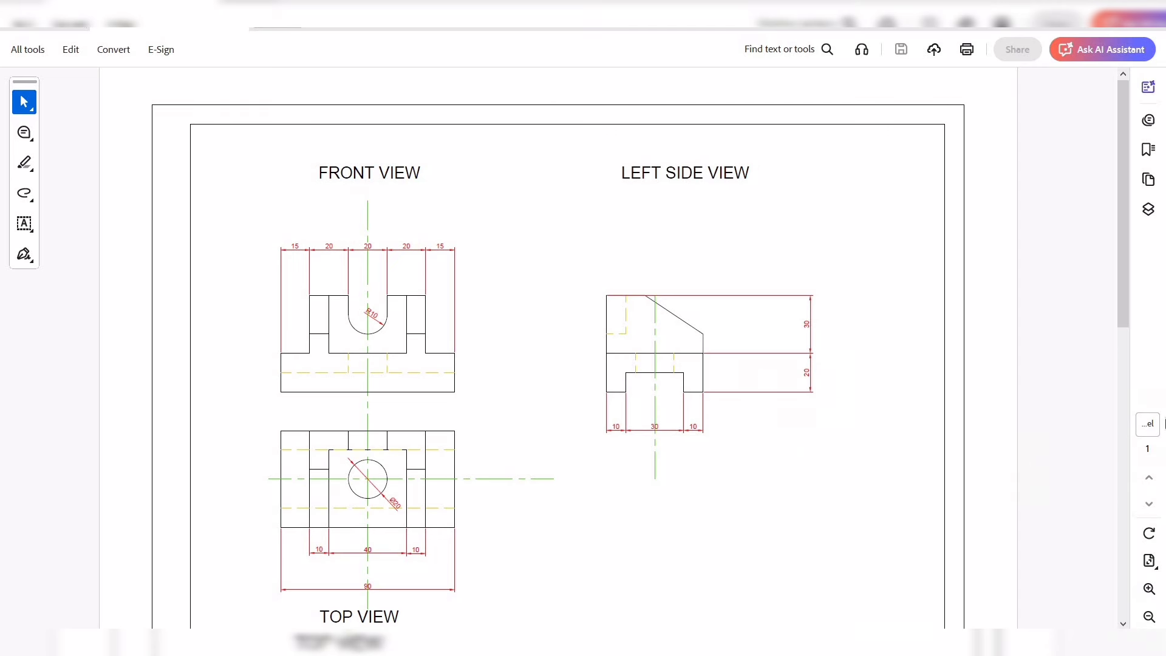
drag(1125, 285, 1120, 465)
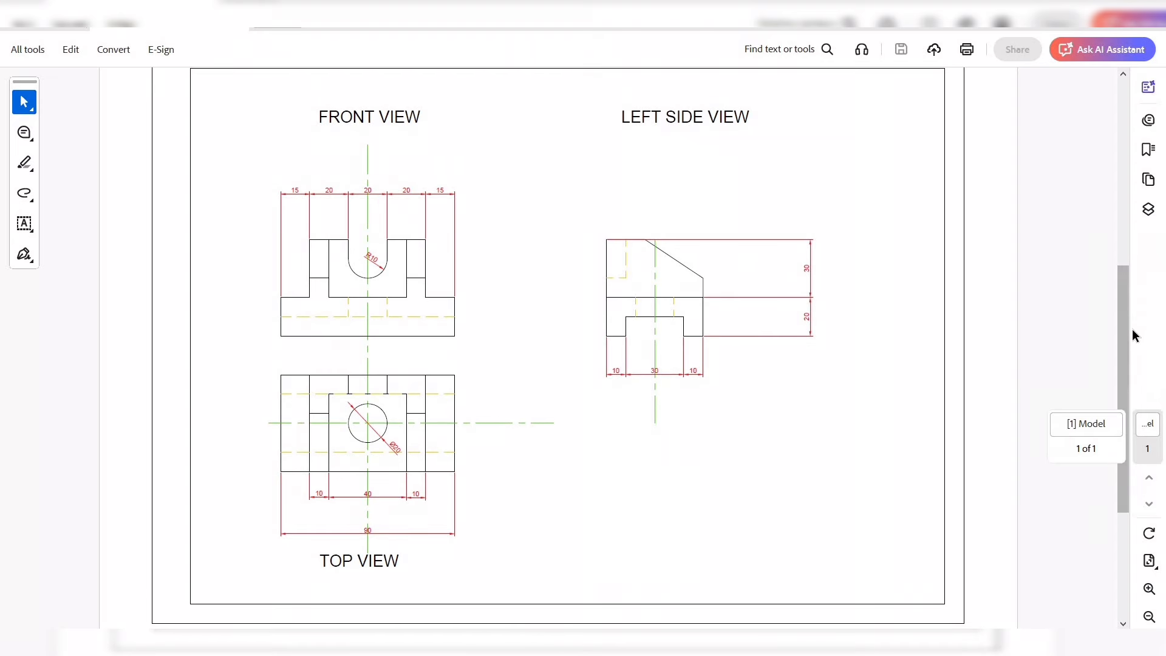